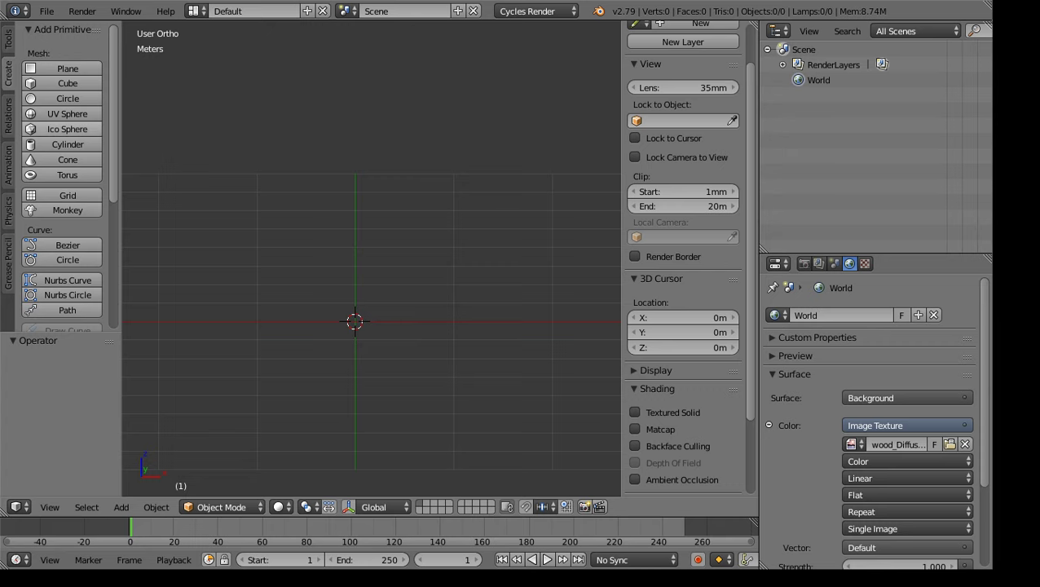
# Add a cylinder and set its vertex count to 12 (1 m radius, 2 m depth)
pyautogui.click(67, 144)
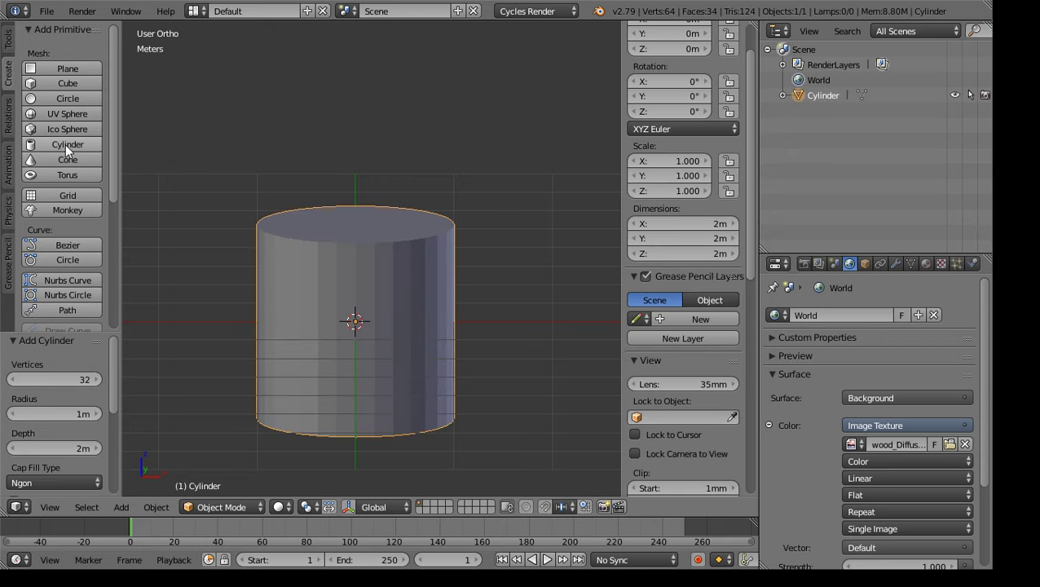
pyautogui.click(85, 379)
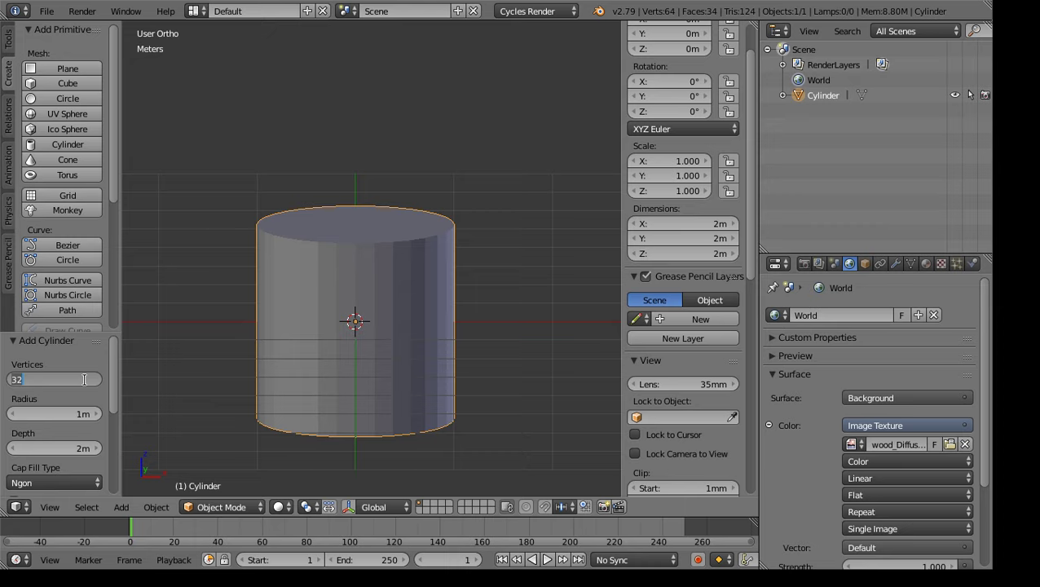
pyautogui.write('8')
pyautogui.press('Return')
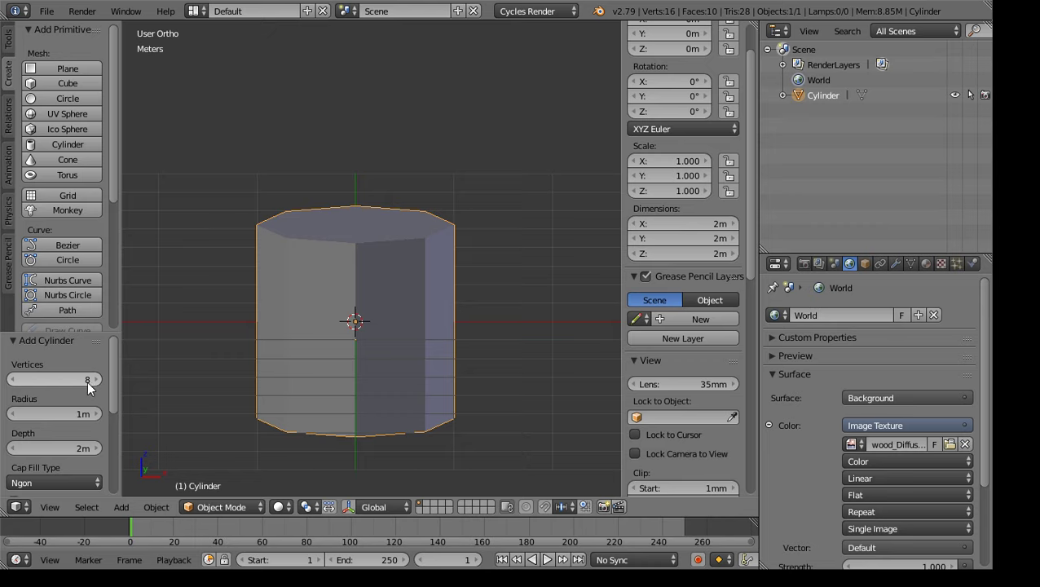
pyautogui.click(87, 381)
pyautogui.write('1')
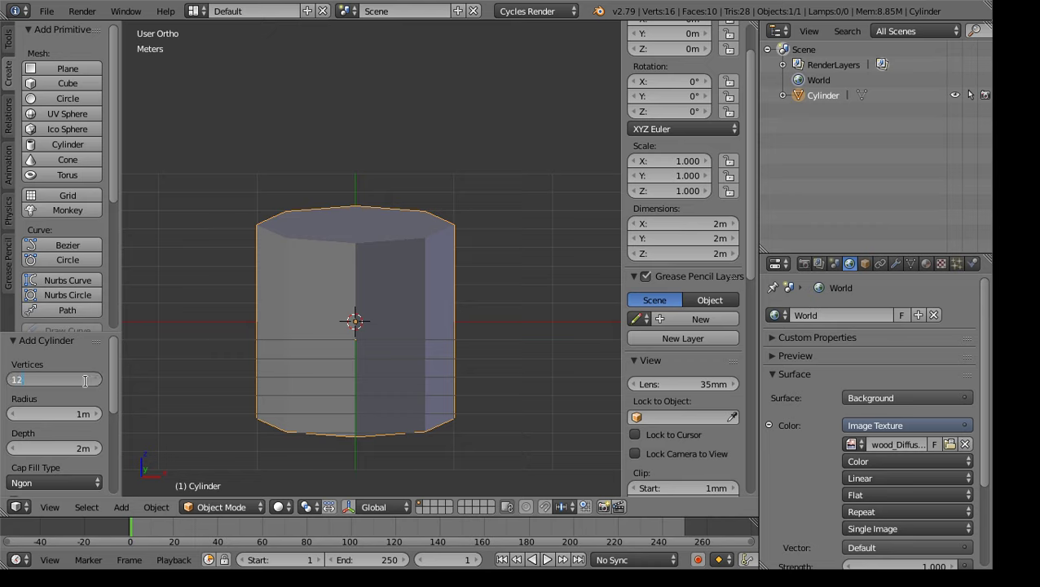
pyautogui.write('2')
pyautogui.press('Return')
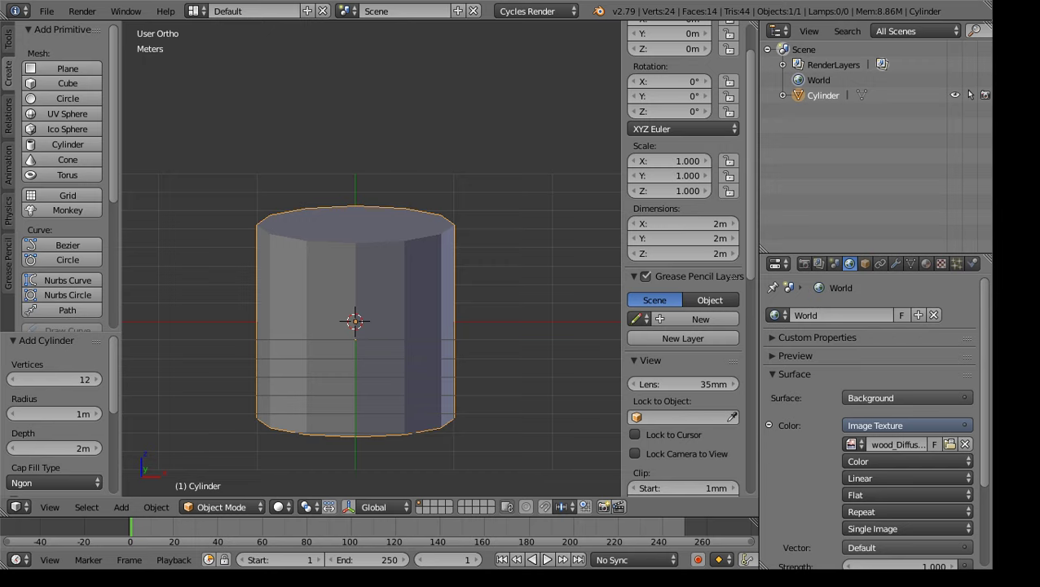
pyautogui.moveTo(301, 277); pyautogui.dragTo(320, 289, button='middle')
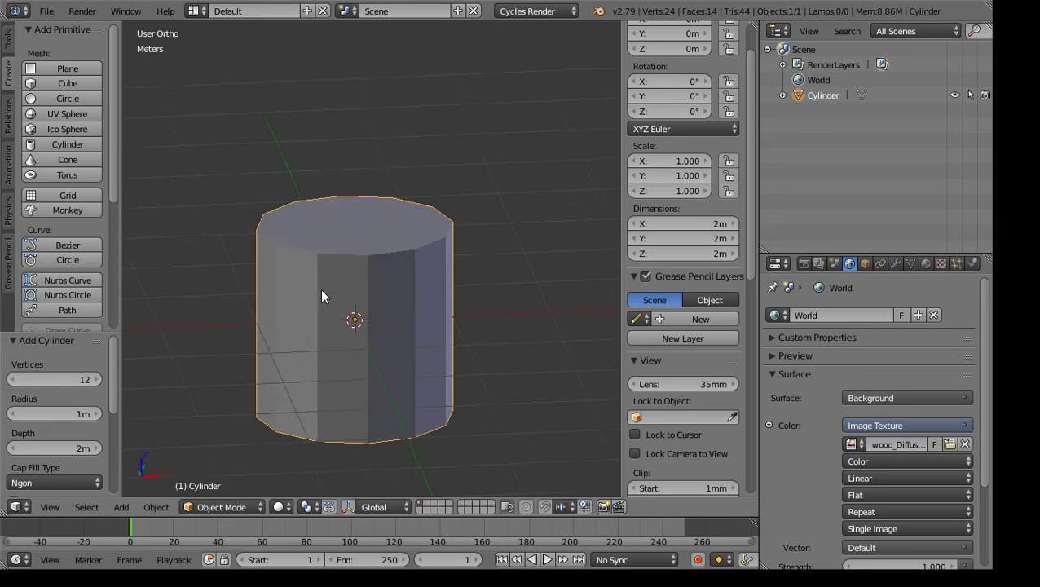
# In right orthographic view, drag the cylinder up 1.99 m along Z with the manipulator
pyautogui.scroll(-2, 328, 285)
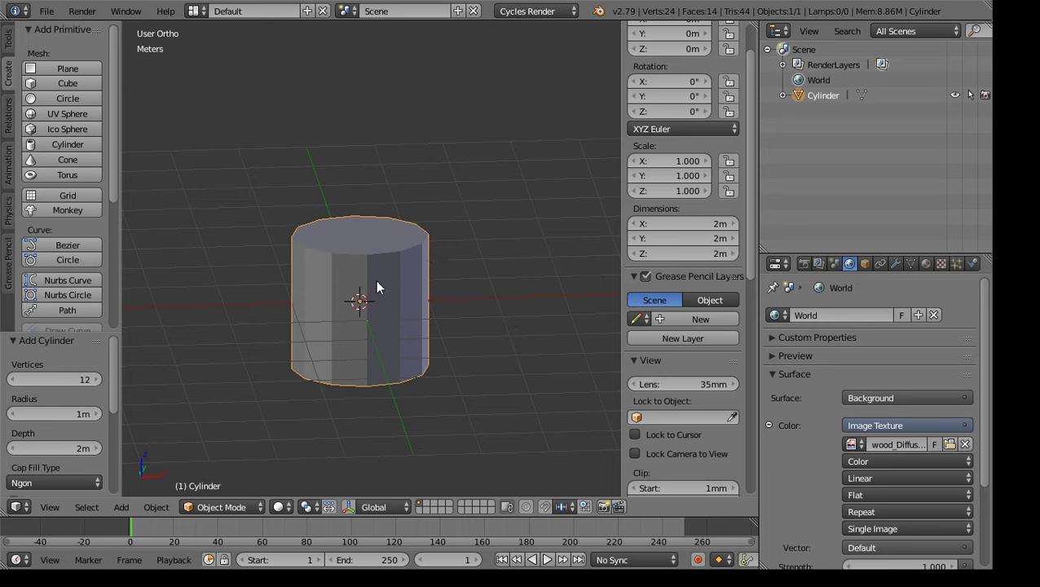
pyautogui.click(348, 507)
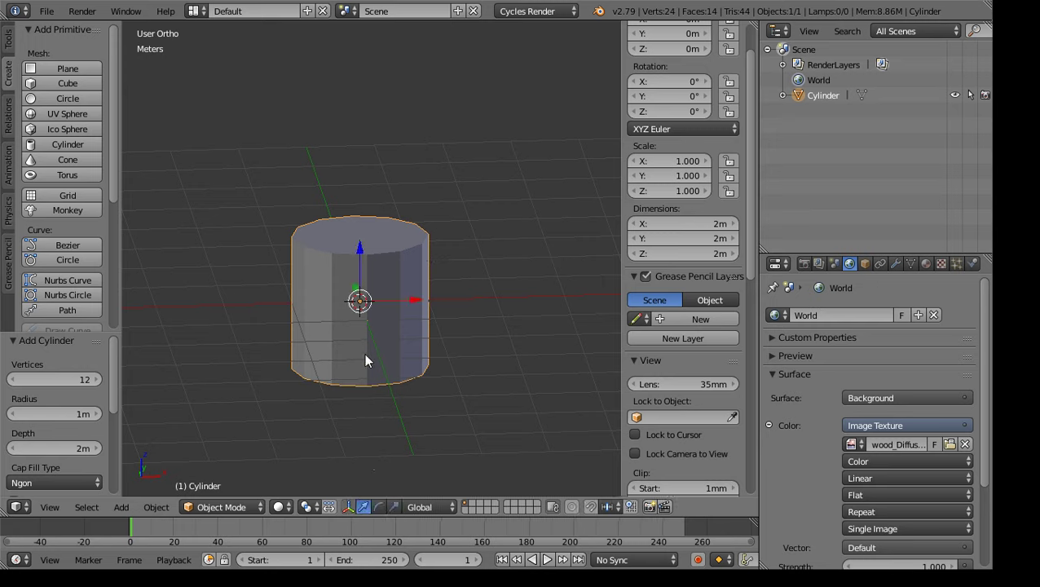
pyautogui.press('KP_3')
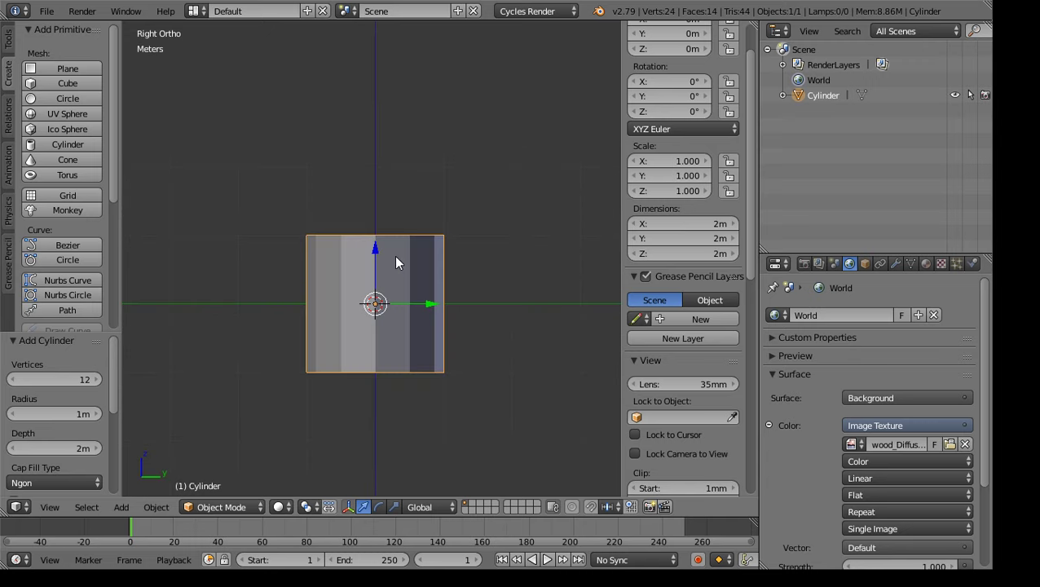
pyautogui.press('KP_5')
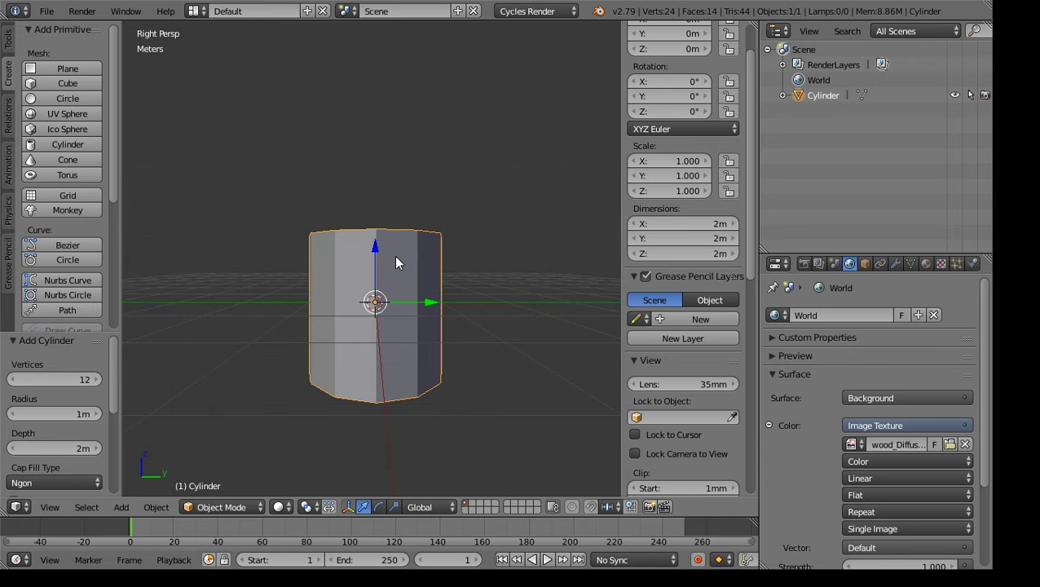
pyautogui.press('KP_5')
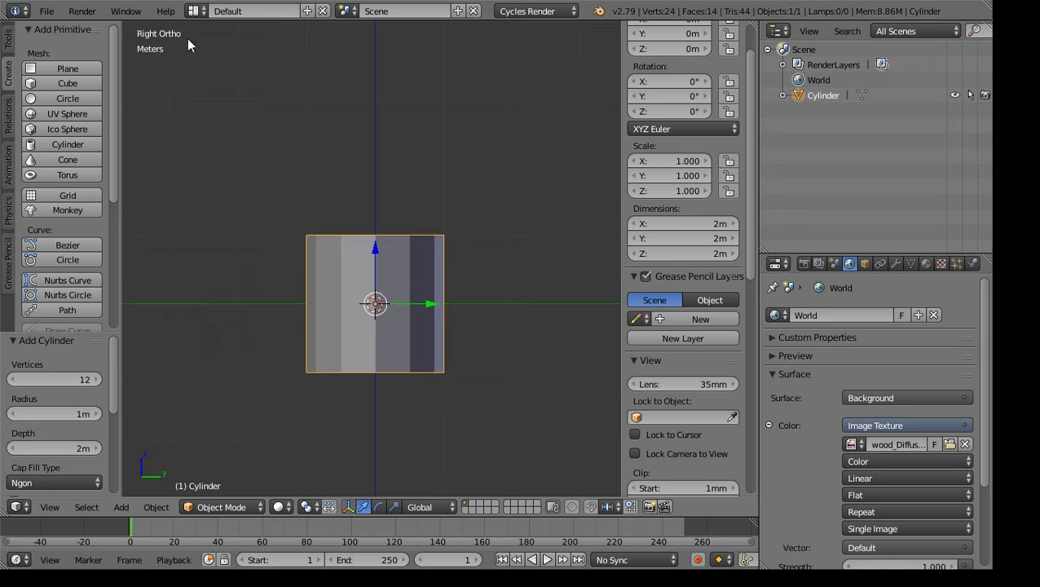
pyautogui.moveTo(374, 249); pyautogui.dragTo(399, 114)
pyautogui.moveTo(407, 190); pyautogui.dragTo(455, 302, button='middle')
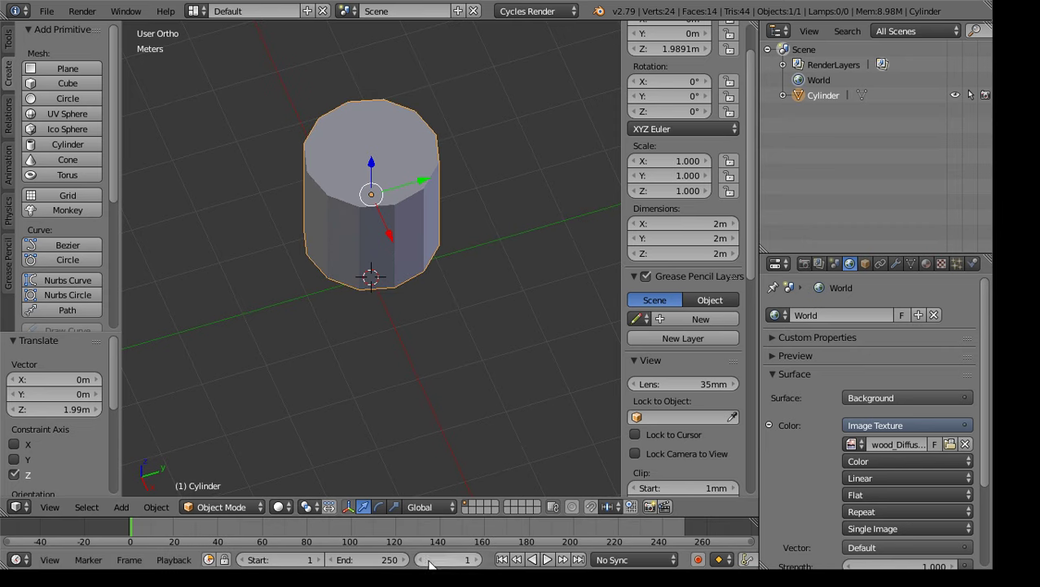
pyautogui.click(251, 507)
# Enter Edit Mode in face select mode and select only the cylinder's top cap face
pyautogui.click(221, 472)
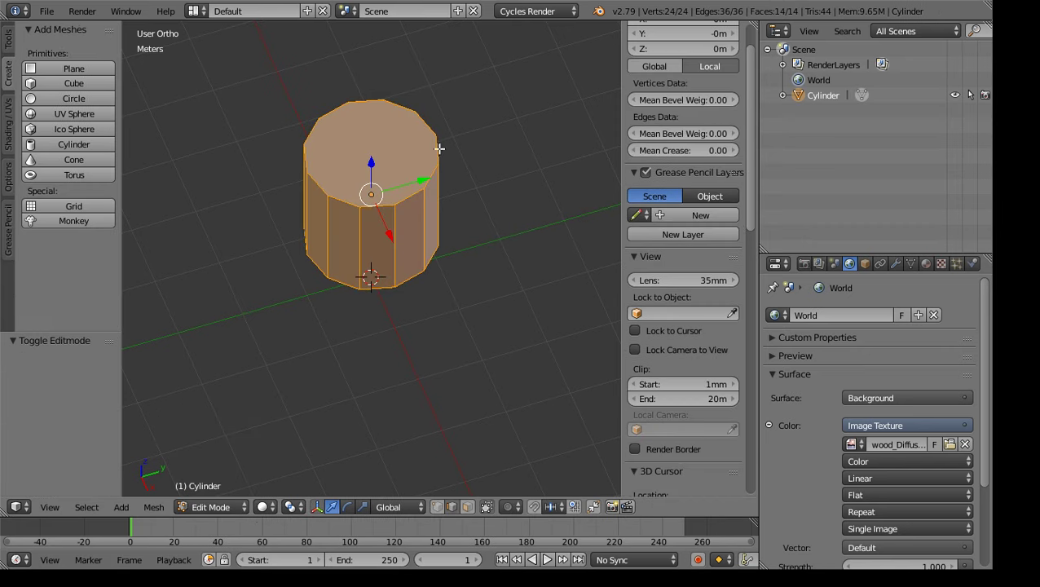
pyautogui.click(467, 506)
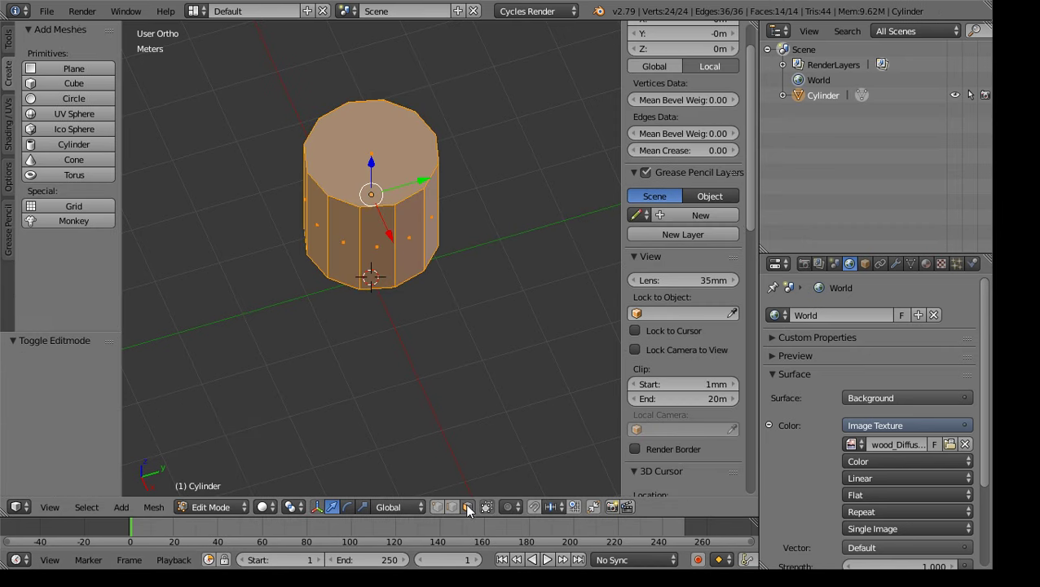
pyautogui.rightClick(378, 138)
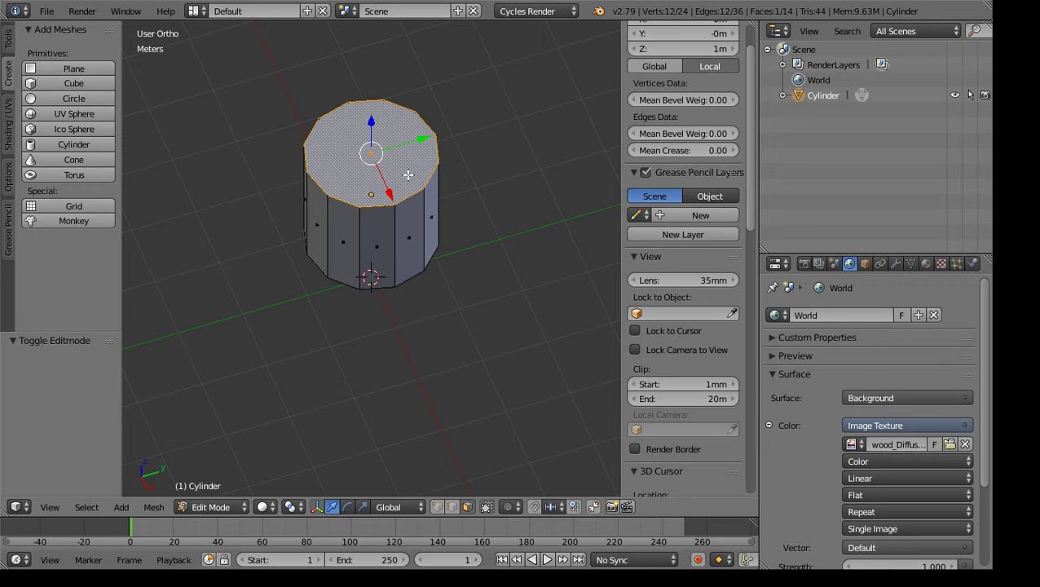
pyautogui.moveTo(386, 272); pyautogui.dragTo(387, 234, button='middle')
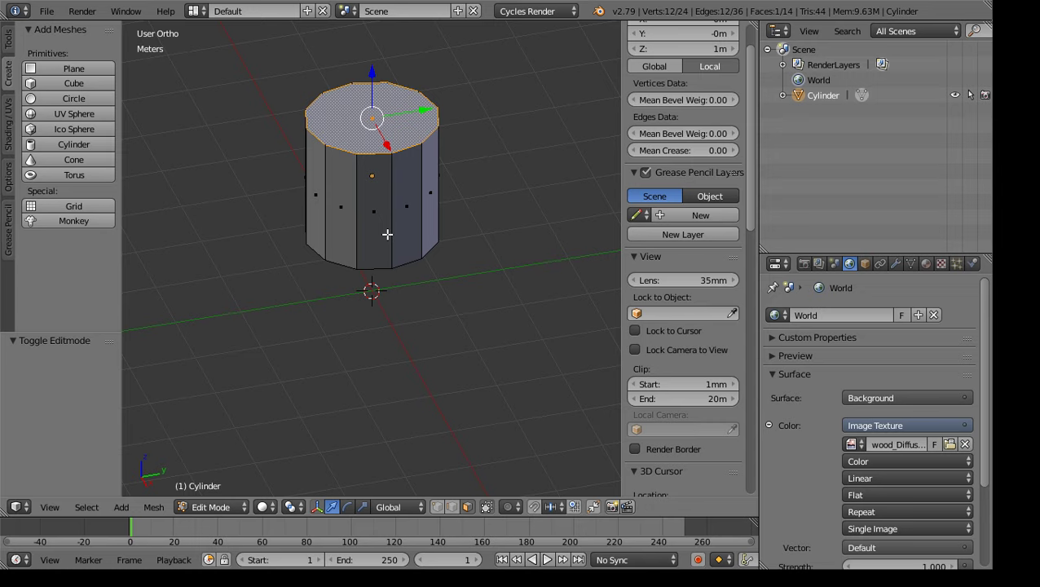
pyautogui.moveTo(488, 167); pyautogui.dragTo(483, 253, button='middle')
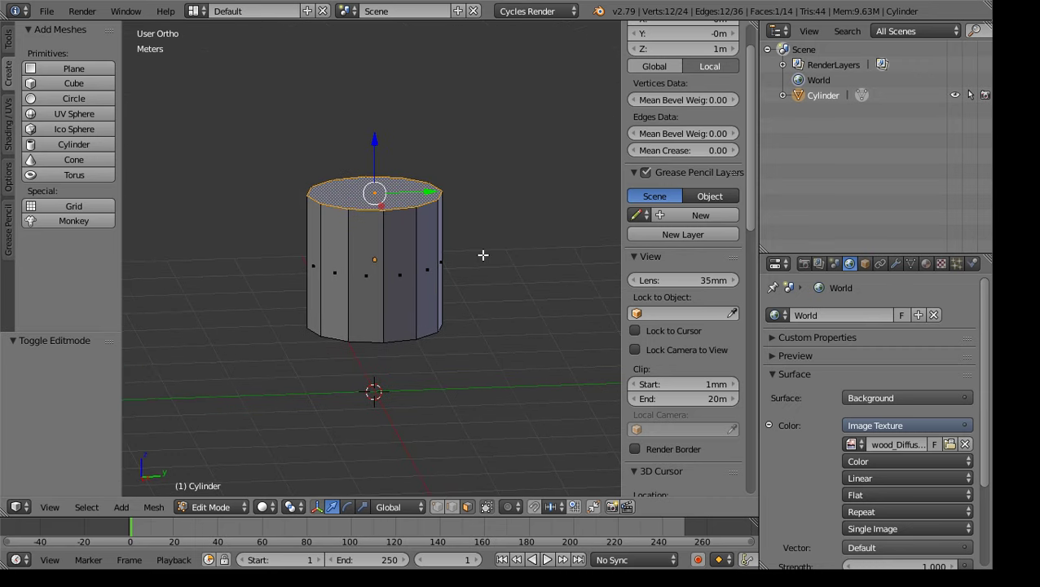
pyautogui.scroll(1, 471, 277)
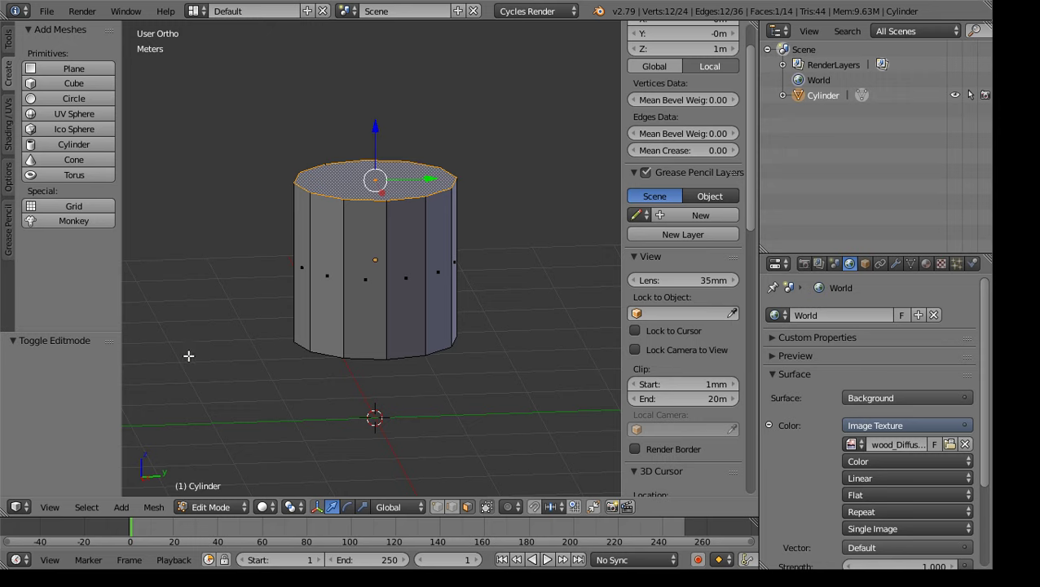
pyautogui.click(8, 124)
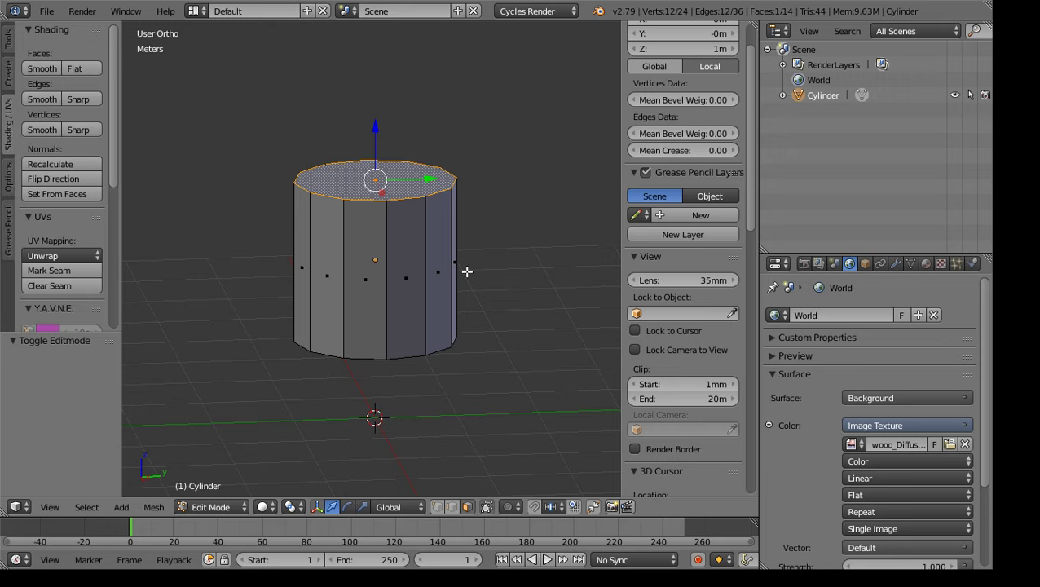
# In edge mode, mark the top and bottom rim edge loops as sharp
pyautogui.click(452, 507)
pyautogui.rightClick(394, 199)
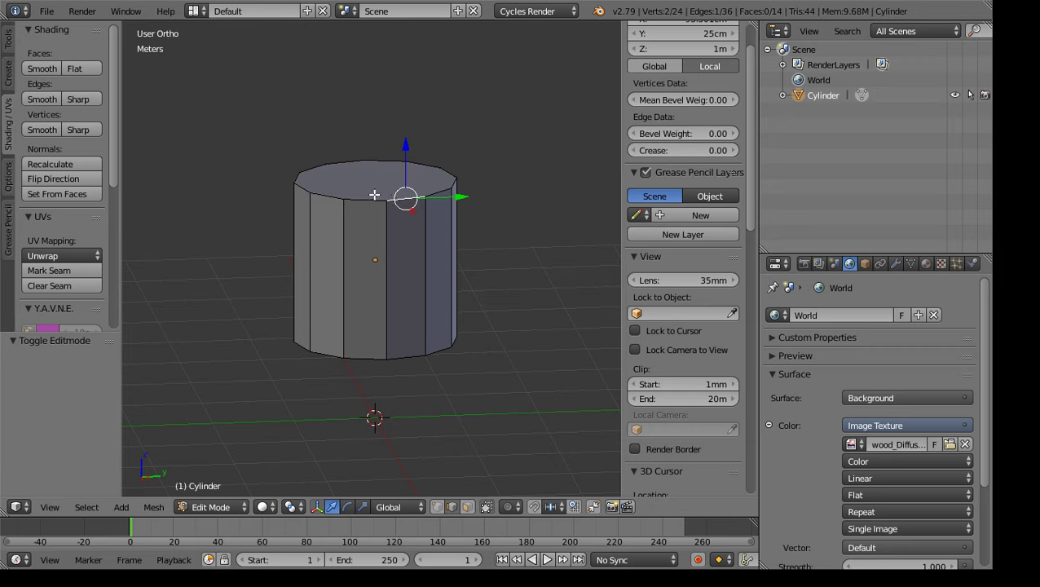
pyautogui.keyDown('alt'); pyautogui.rightClick(372, 200); pyautogui.keyUp('alt')
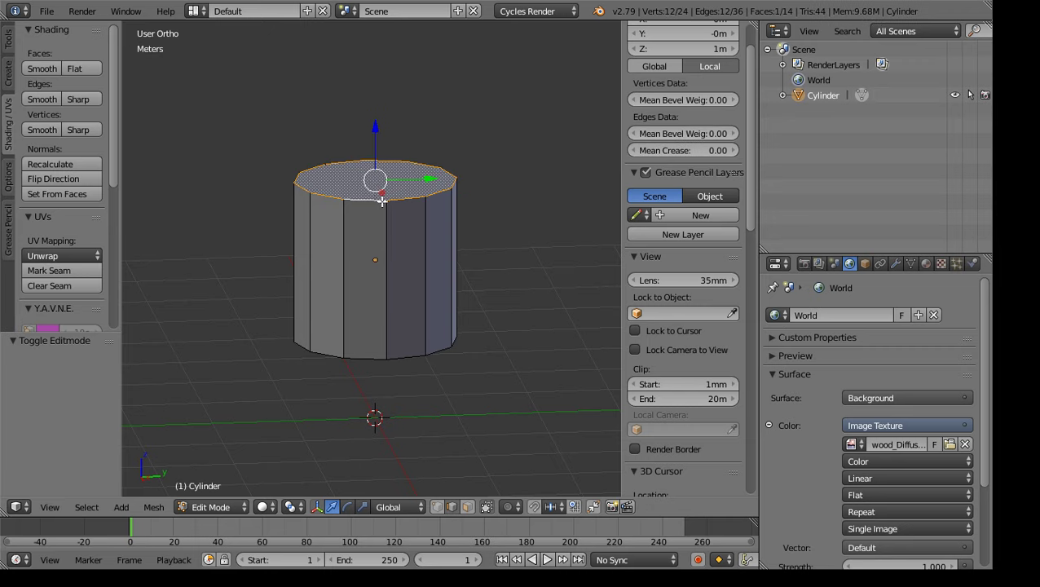
pyautogui.click(79, 99)
pyautogui.moveTo(432, 297)
pyautogui.mouseDown(button='middle')
pyautogui.moveTo(459, 298)
pyautogui.moveTo(424, 297)
pyautogui.mouseUp(button='middle')
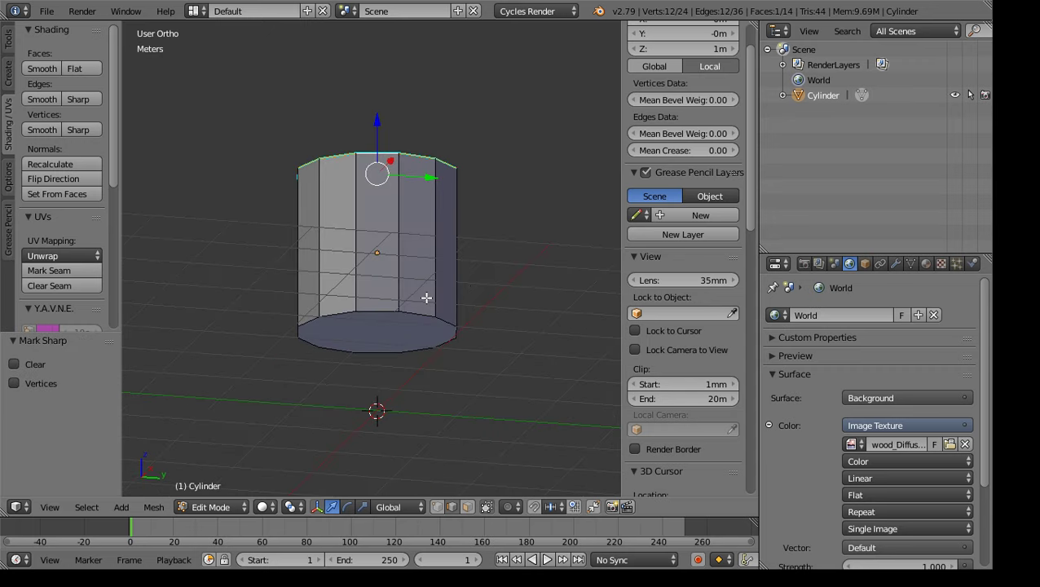
pyautogui.rightClick(376, 312)
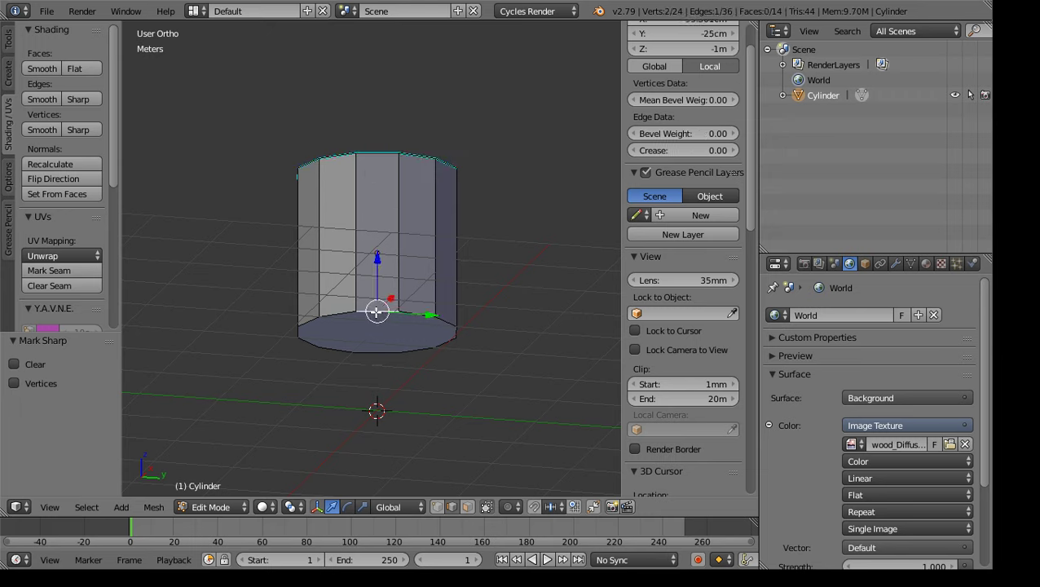
pyautogui.keyDown('alt'); pyautogui.rightClick(419, 312); pyautogui.keyUp('alt')
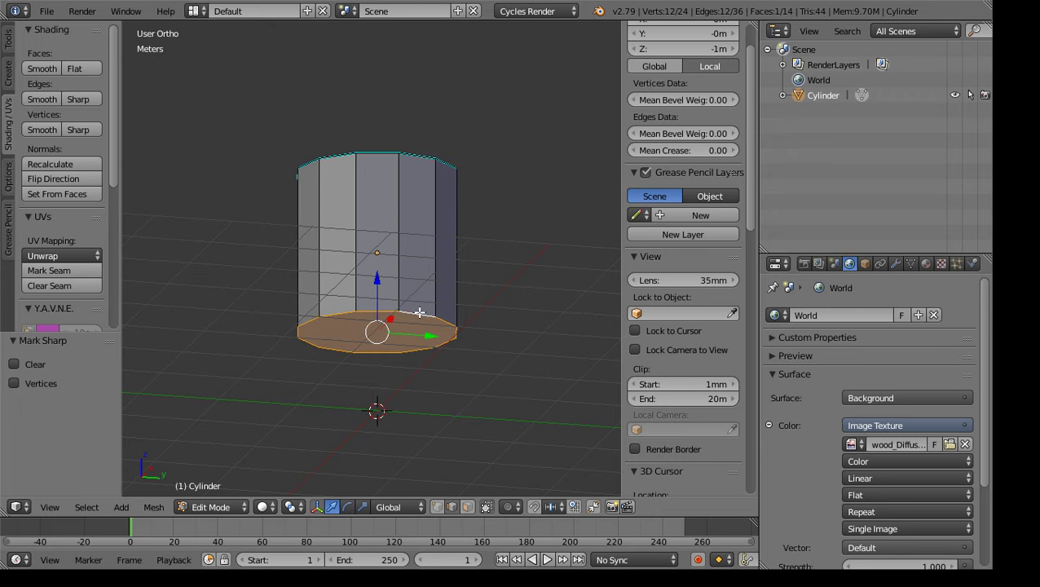
pyautogui.click(79, 99)
# Box-select the 12 vertical side edges and set them to Edges Smooth
pyautogui.moveTo(482, 220); pyautogui.dragTo(486, 337, button='middle')
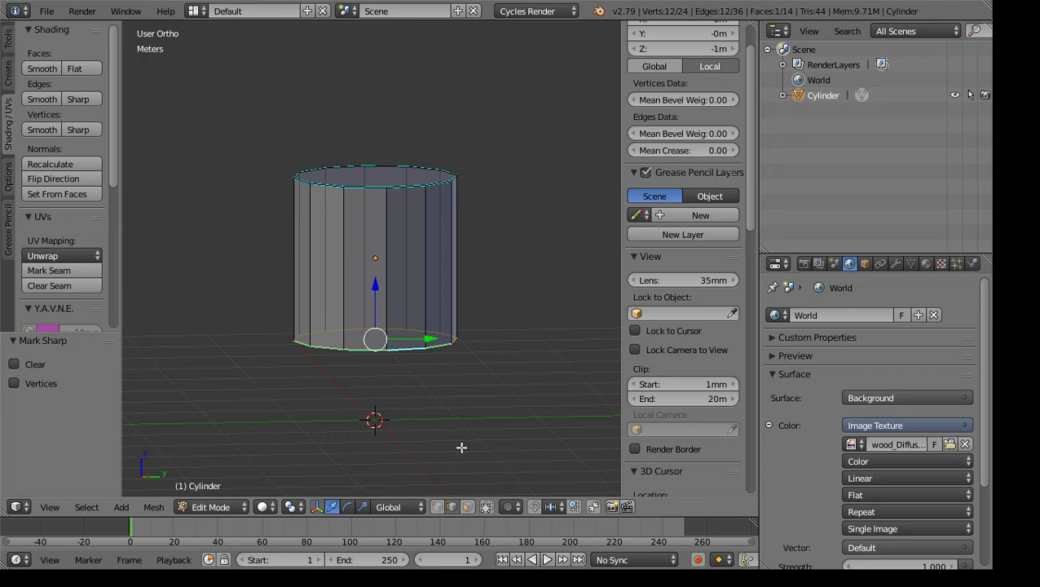
pyautogui.press('a')
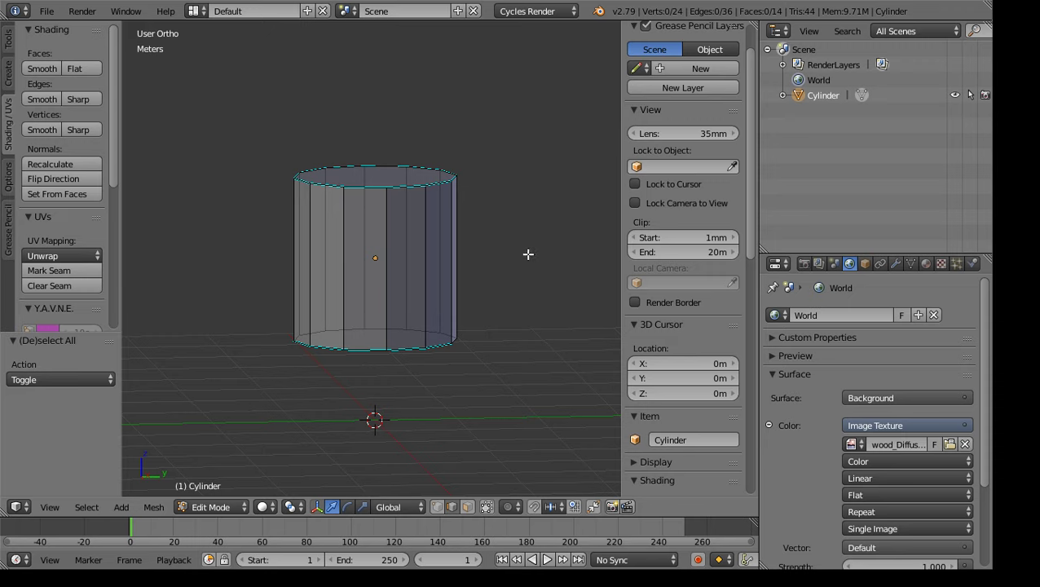
pyautogui.press('b')
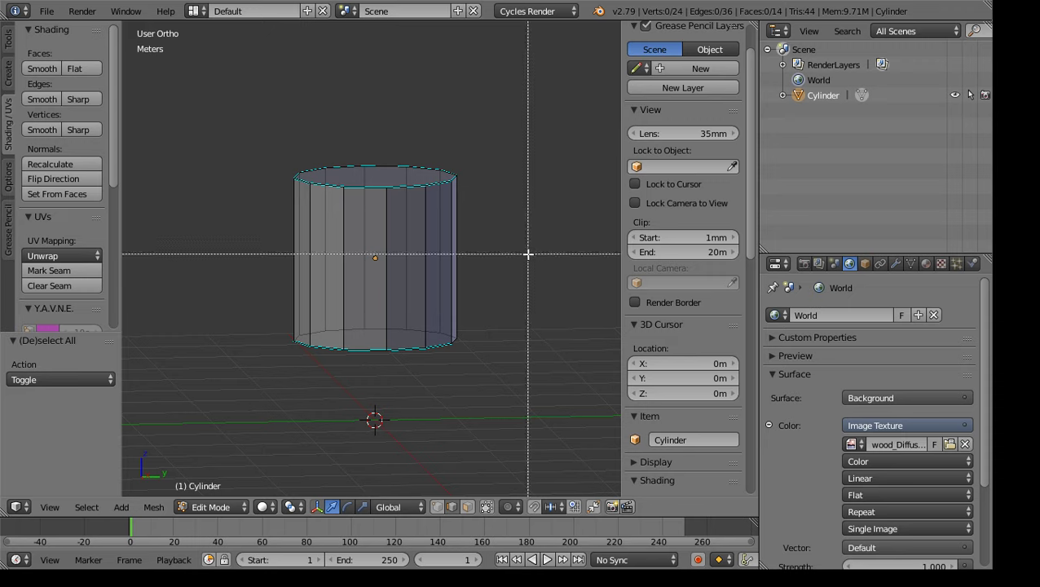
pyautogui.moveTo(546, 242); pyautogui.dragTo(201, 262)
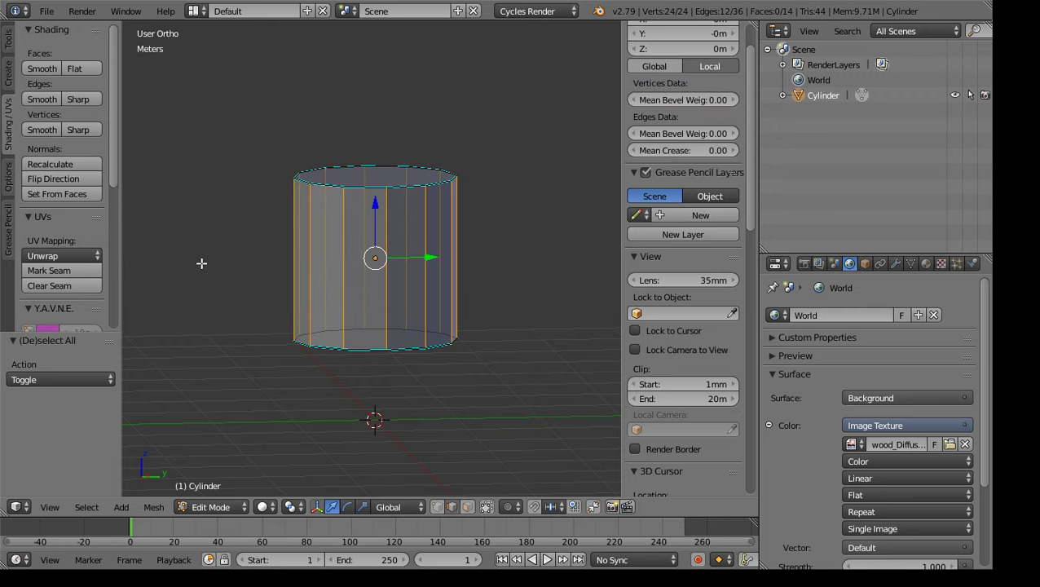
pyautogui.click(46, 99)
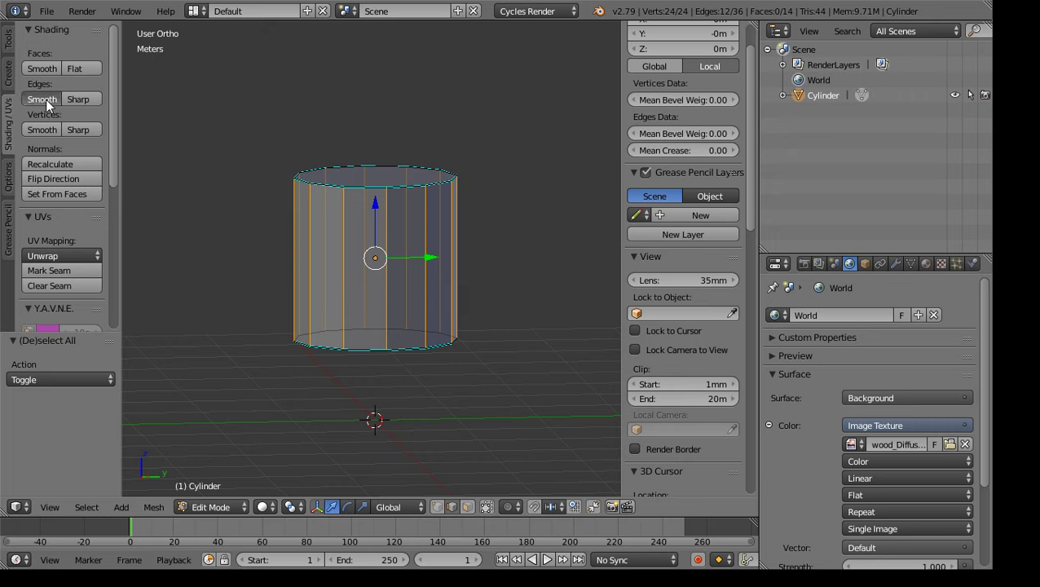
pyautogui.click(467, 507)
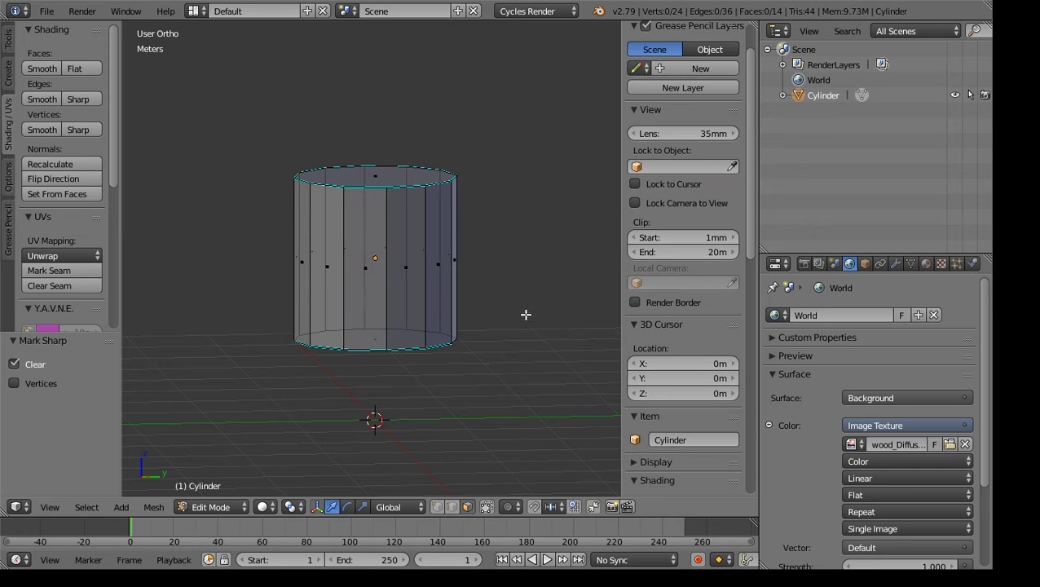
# Box-select the cylinder's faces, apply Faces Smooth, and return to Object Mode
pyautogui.press('b')
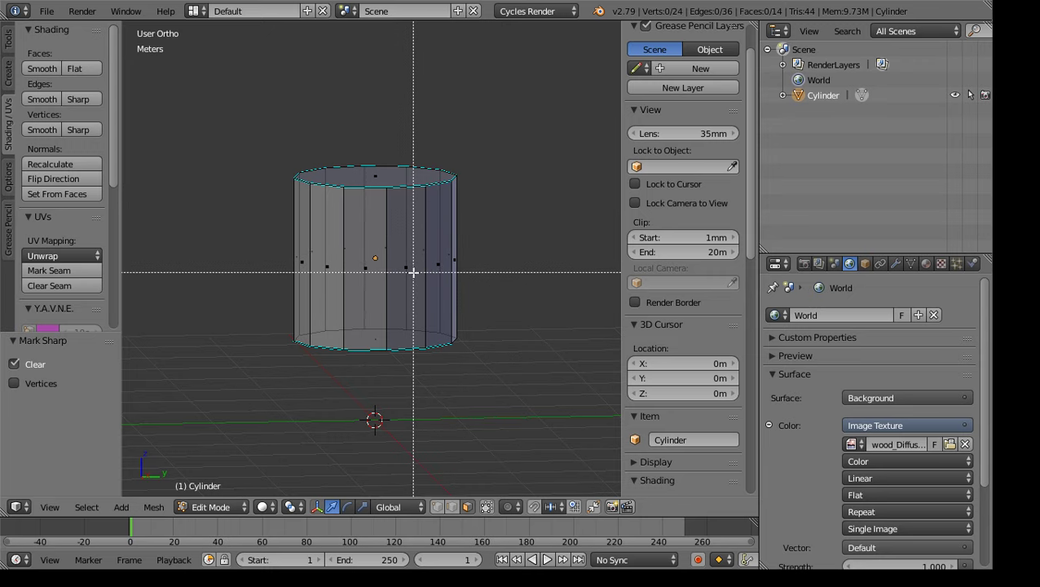
pyautogui.moveTo(489, 226); pyautogui.dragTo(271, 298)
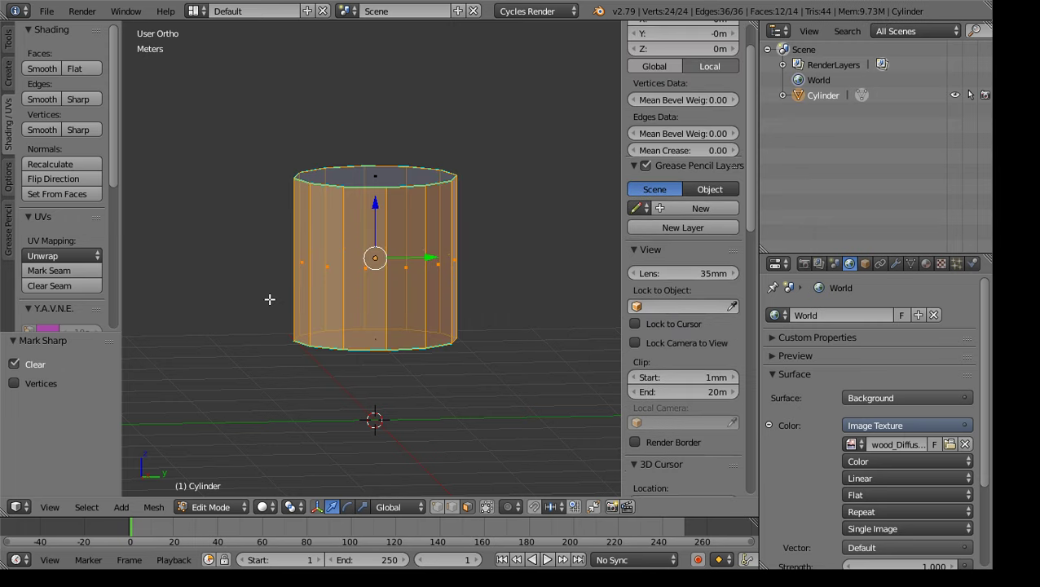
pyautogui.click(41, 70)
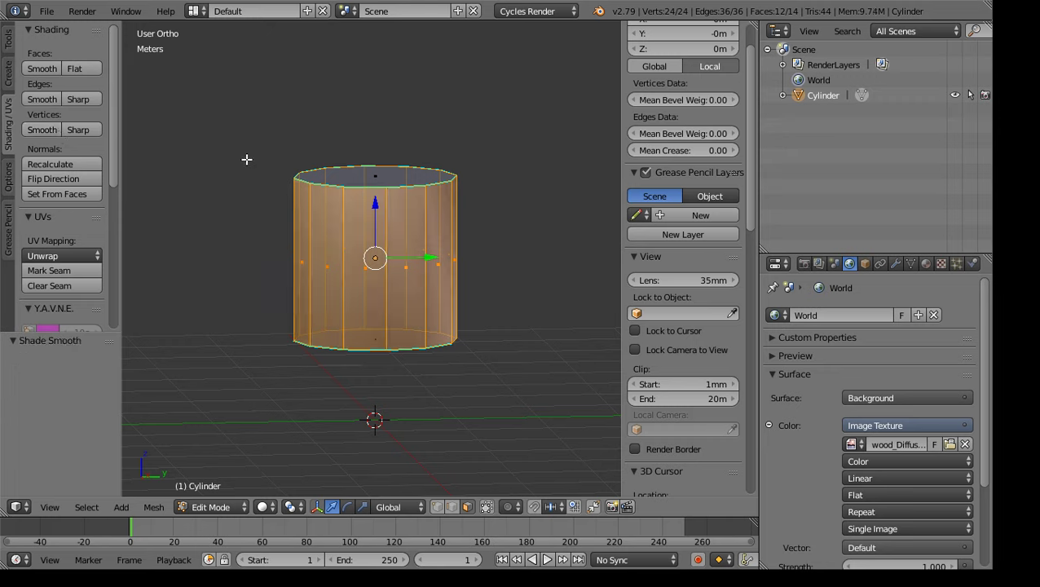
pyautogui.click(217, 507)
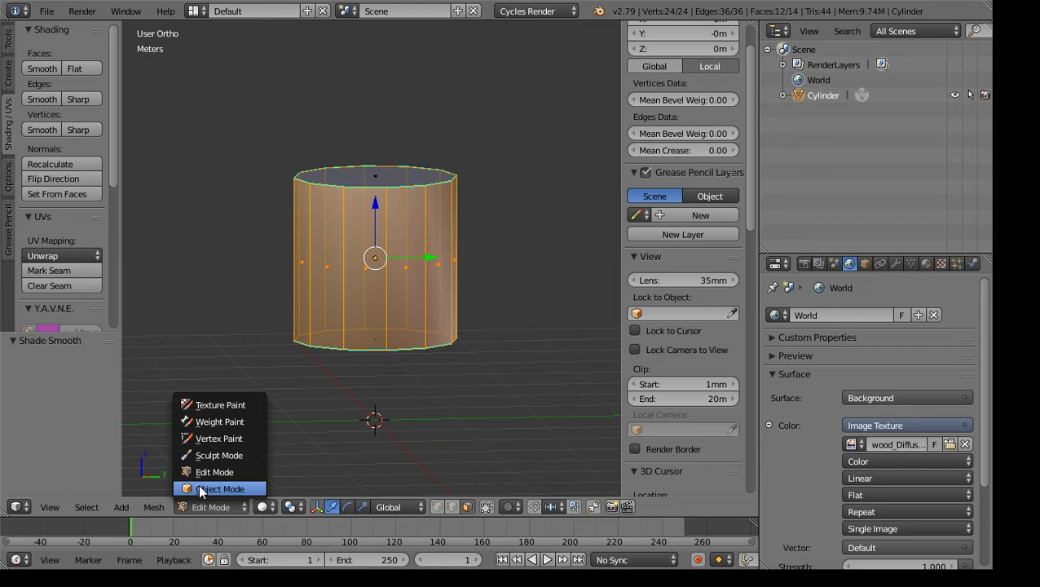
pyautogui.click(217, 489)
# Enable Auto Smooth in the cylinder's mesh data settings with a 45° angle
pyautogui.moveTo(372, 405); pyautogui.dragTo(380, 384, button='middle')
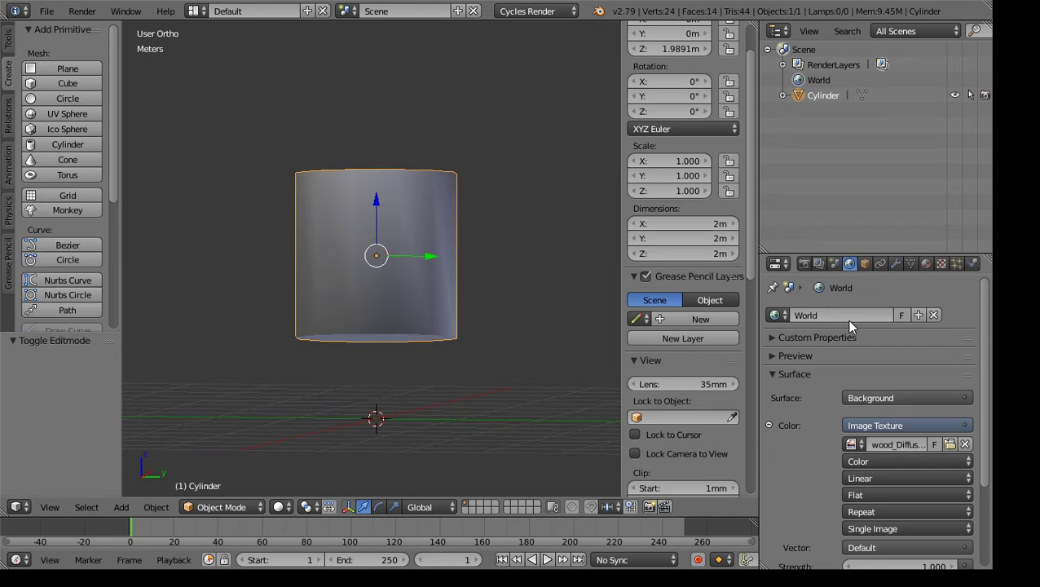
pyautogui.click(910, 263)
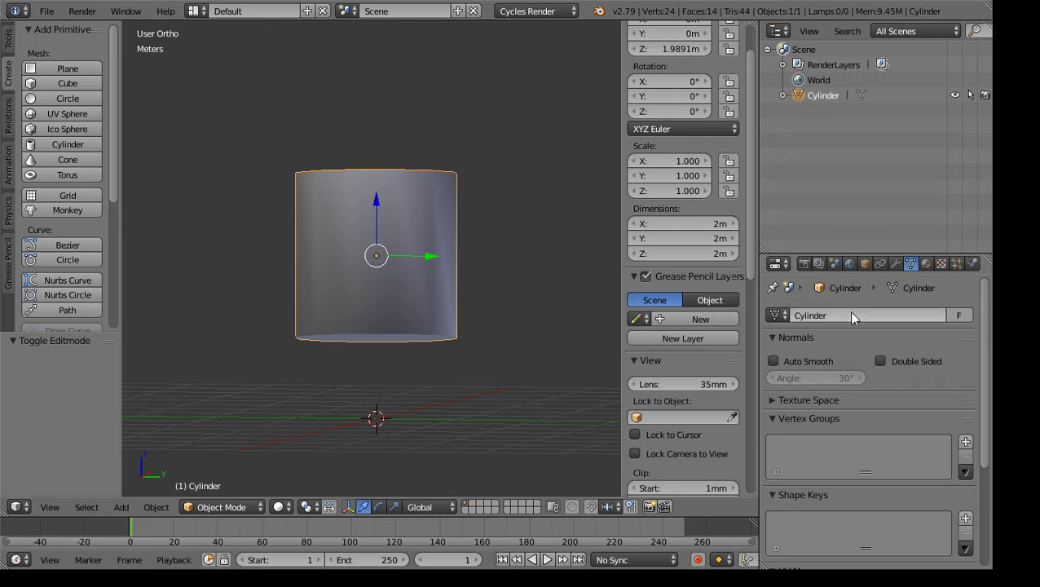
pyautogui.click(773, 361)
pyautogui.moveTo(455, 338); pyautogui.dragTo(395, 346, button='middle')
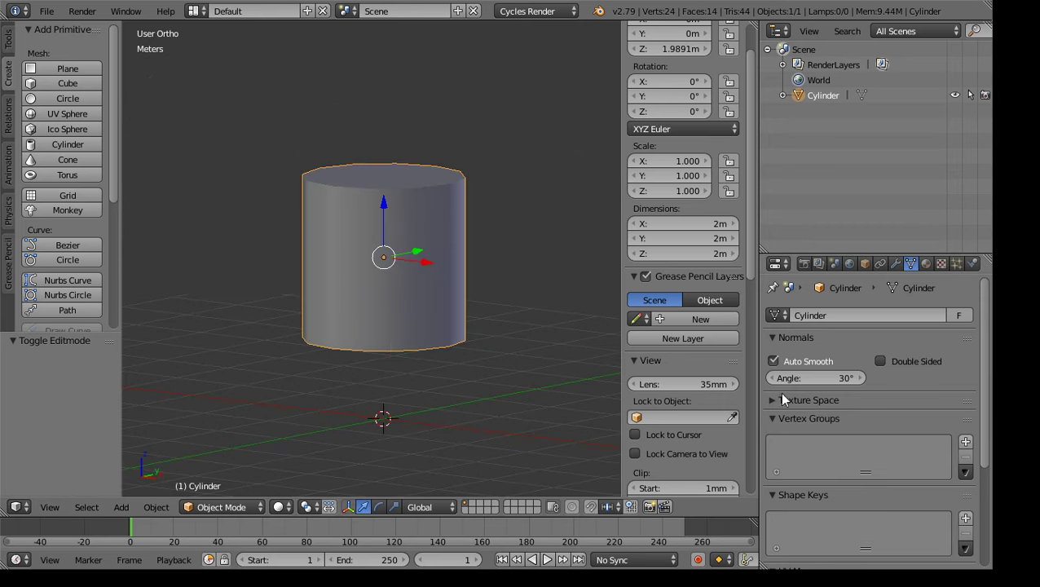
pyautogui.click(844, 378)
pyautogui.write('45')
pyautogui.press('Return')
# Try a 90° auto smooth angle, restore 45°, and switch back to Edit Mode
pyautogui.moveTo(397, 385); pyautogui.dragTo(367, 401, button='middle')
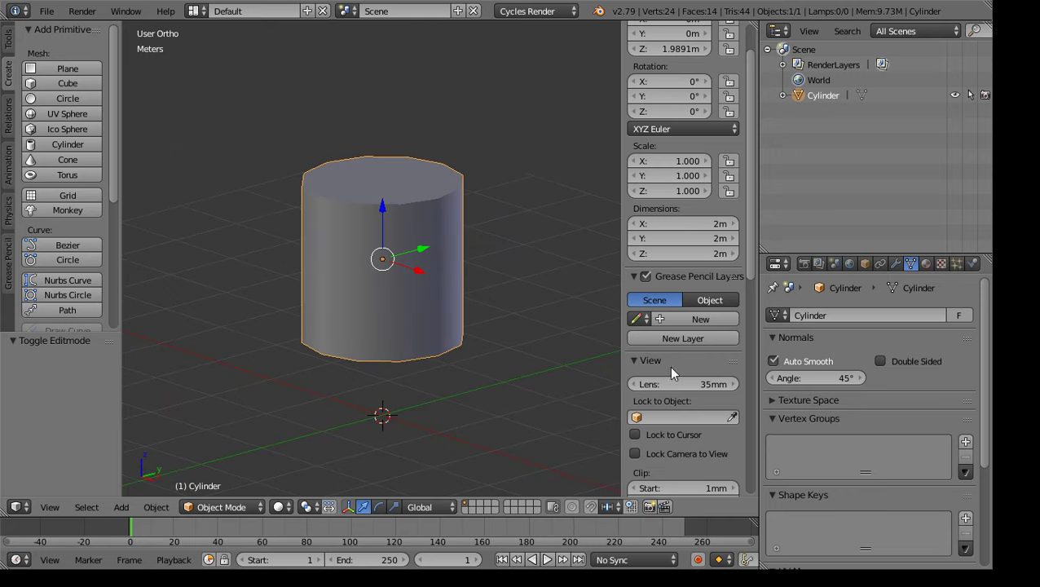
pyautogui.click(844, 377)
pyautogui.write('90')
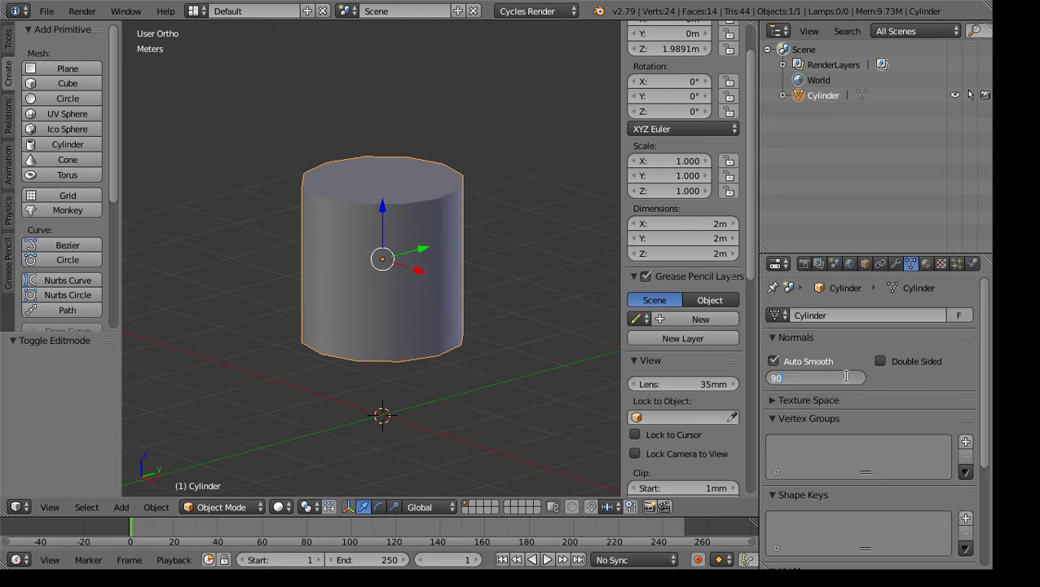
pyautogui.press('Return')
pyautogui.moveTo(489, 387); pyautogui.dragTo(435, 383, button='middle')
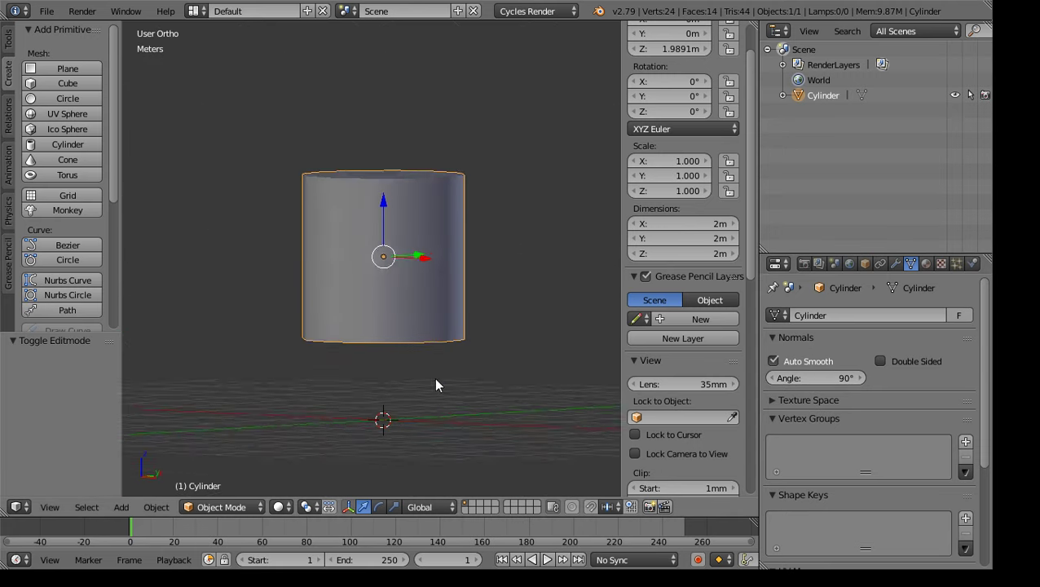
pyautogui.click(846, 379)
pyautogui.write('45')
pyautogui.press('Return')
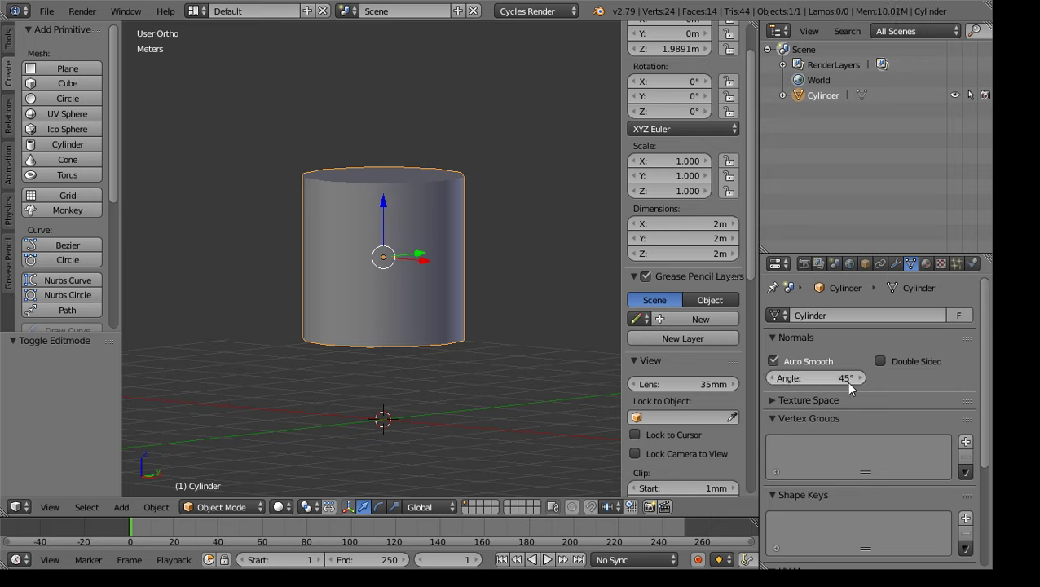
pyautogui.moveTo(370, 359); pyautogui.dragTo(432, 397, button='middle')
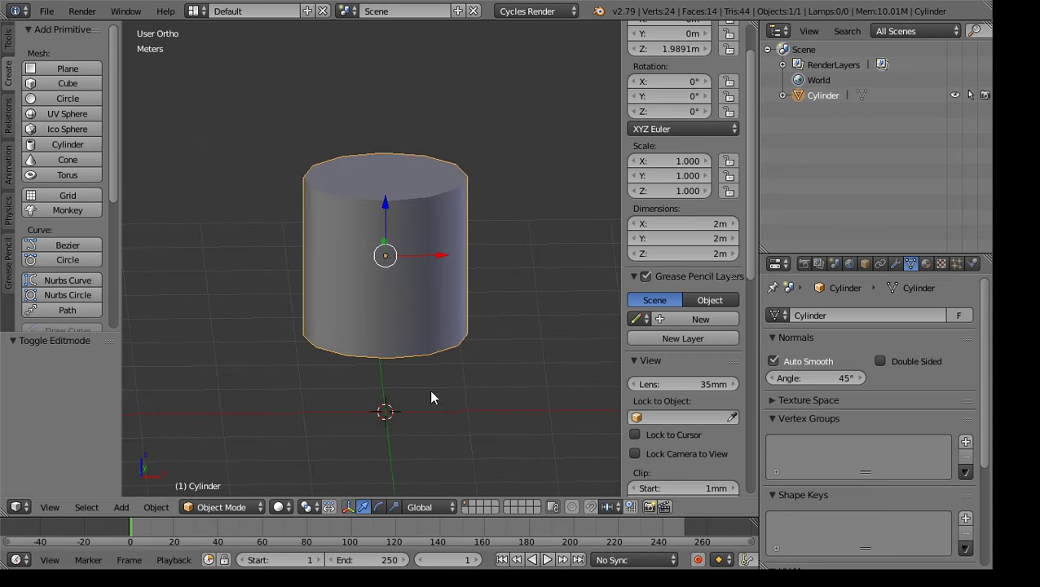
pyautogui.click(216, 507)
pyautogui.click(218, 473)
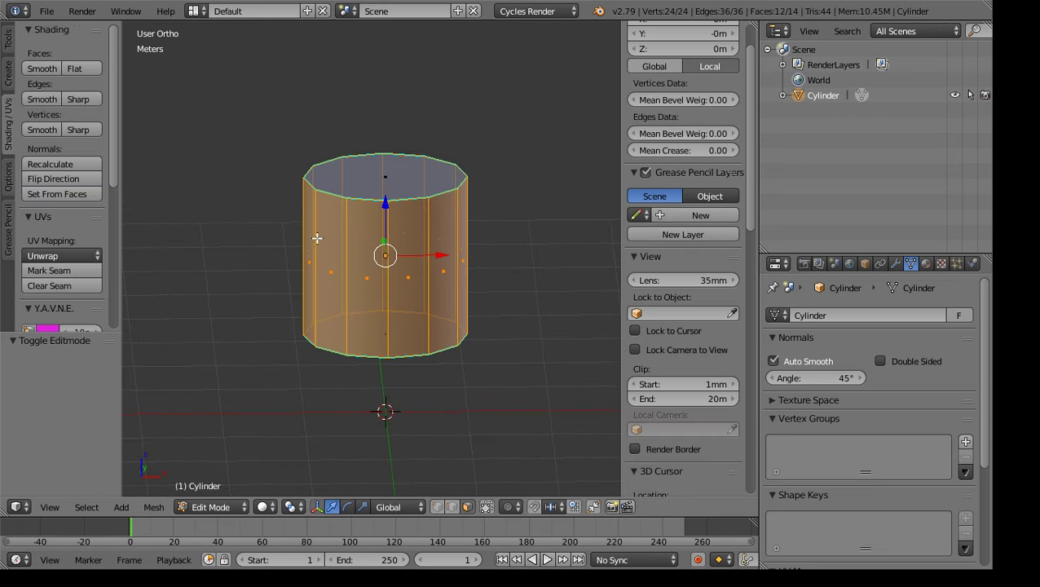
# Switch to the UV Editing layout and collapse the tool panel to widen the 3D view
pyautogui.click(195, 11)
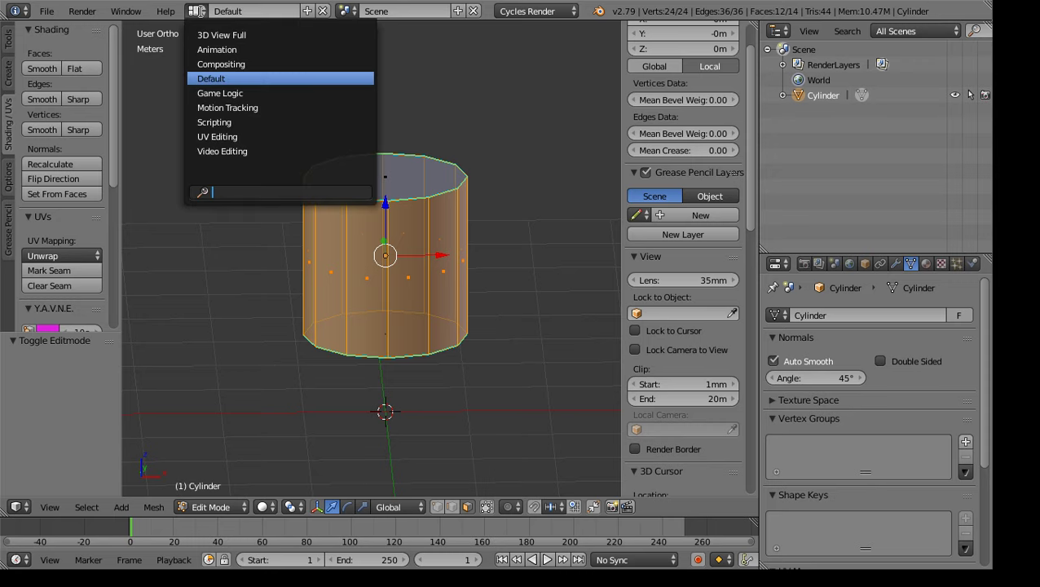
pyautogui.click(228, 136)
pyautogui.moveTo(849, 236); pyautogui.dragTo(863, 255, button='middle')
pyautogui.moveTo(903, 142); pyautogui.dragTo(894, 229, button='middle')
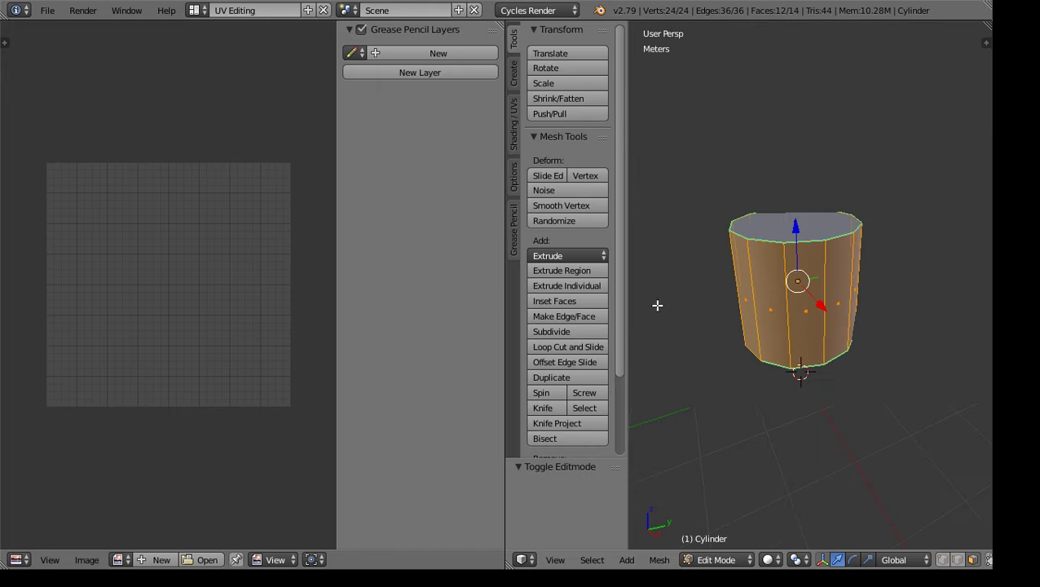
pyautogui.moveTo(625, 297); pyautogui.dragTo(446, 274)
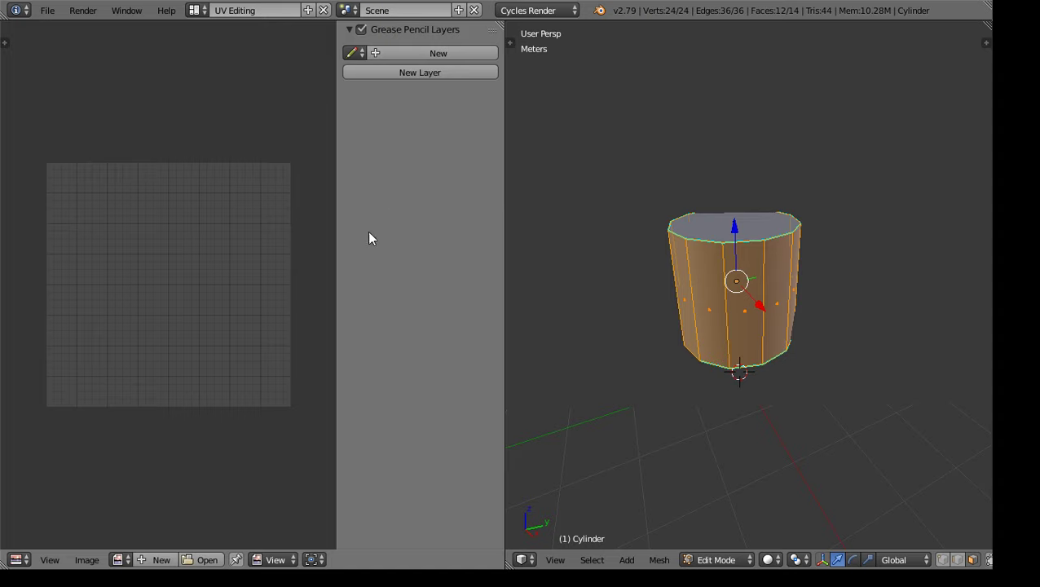
pyautogui.moveTo(336, 250)
pyautogui.mouseDown()
pyautogui.moveTo(454, 266)
pyautogui.moveTo(509, 261)
pyautogui.mouseUp()
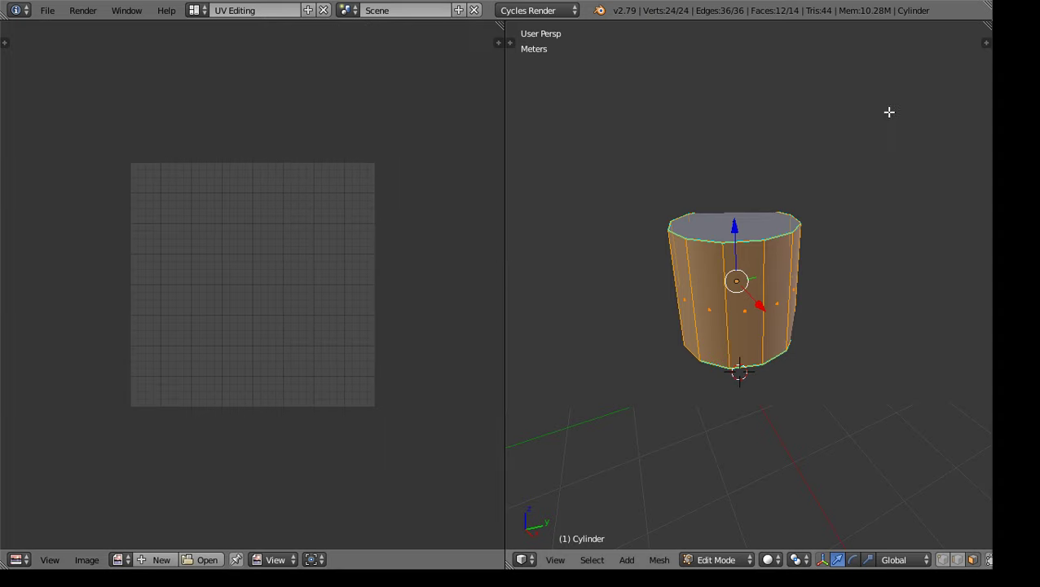
# Set the 3D view's Clip End to 20 m and enlarge the 3D view area
pyautogui.click(984, 43)
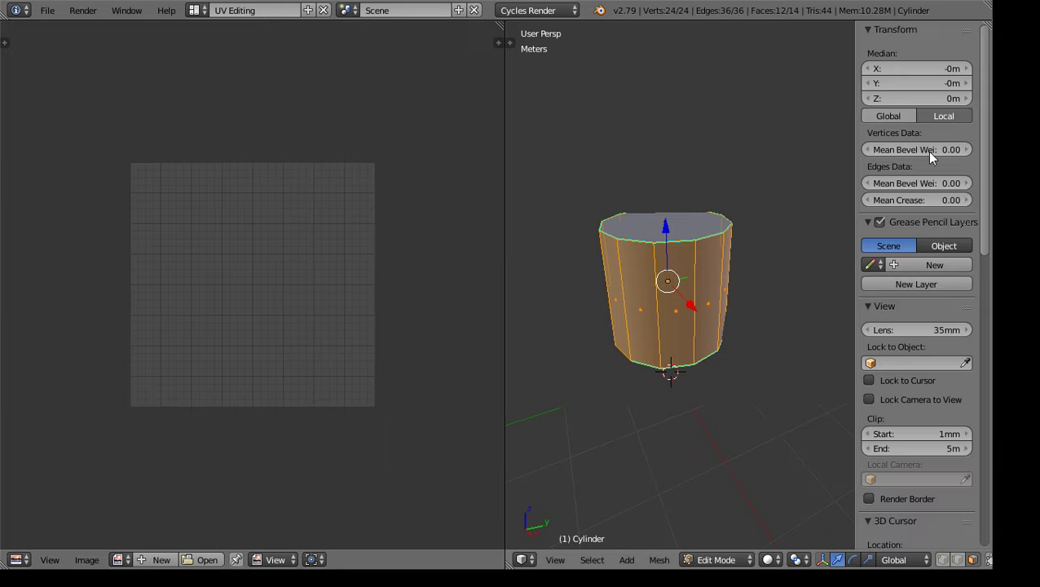
pyautogui.click(952, 450)
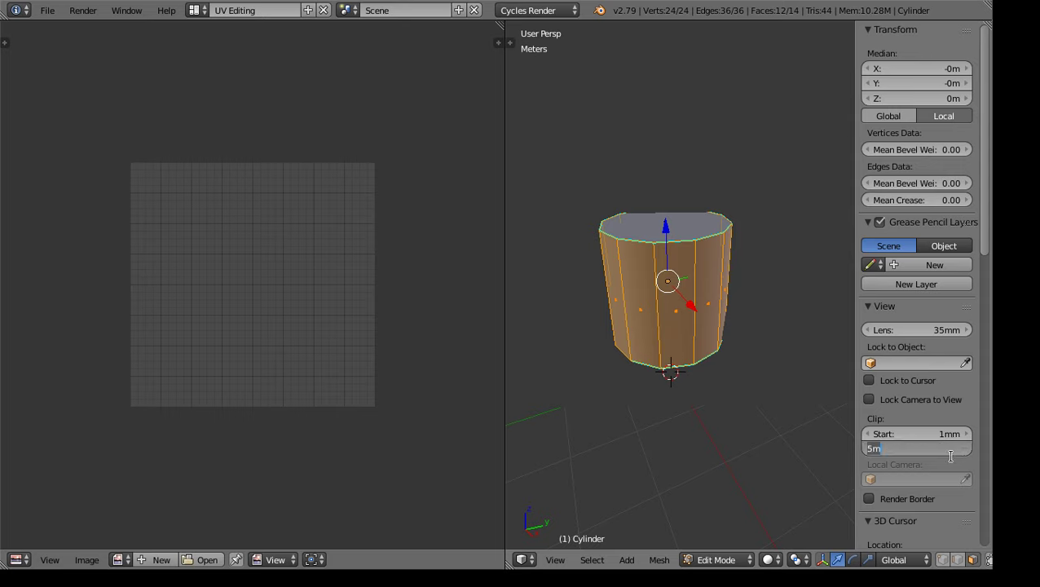
pyautogui.write('20')
pyautogui.press('Return')
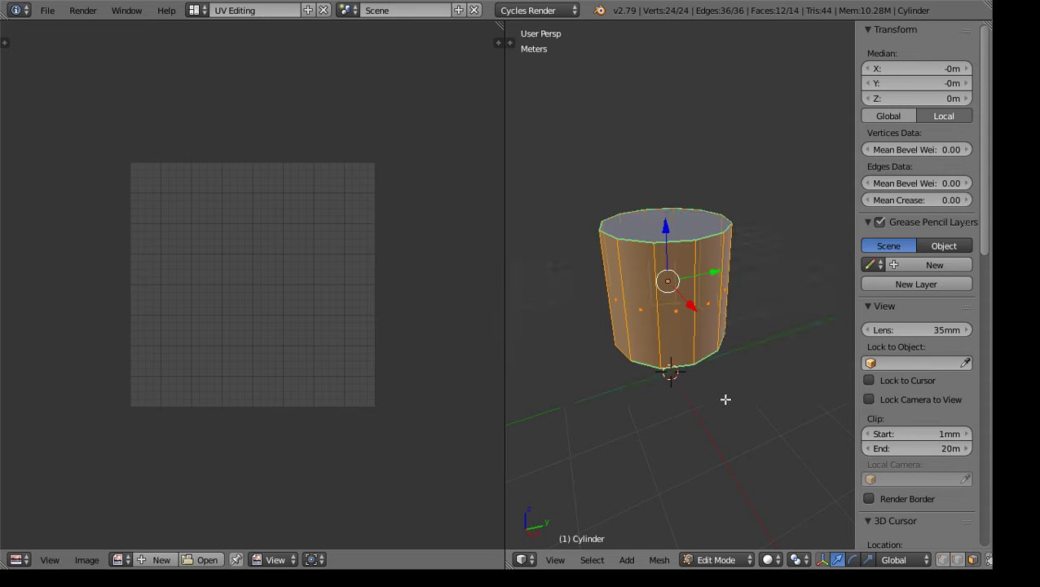
pyautogui.moveTo(701, 372); pyautogui.dragTo(726, 326, button='middle')
pyautogui.moveTo(505, 161); pyautogui.dragTo(347, 151)
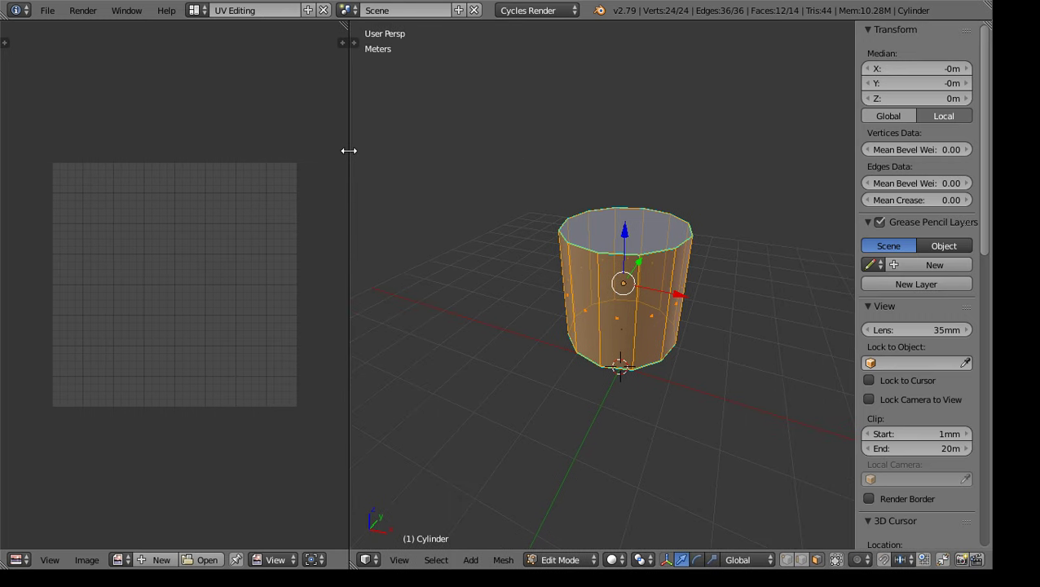
# Mark vertical side edges of the cylinder as UV seams from the Shading/UVs tab
pyautogui.click(350, 43)
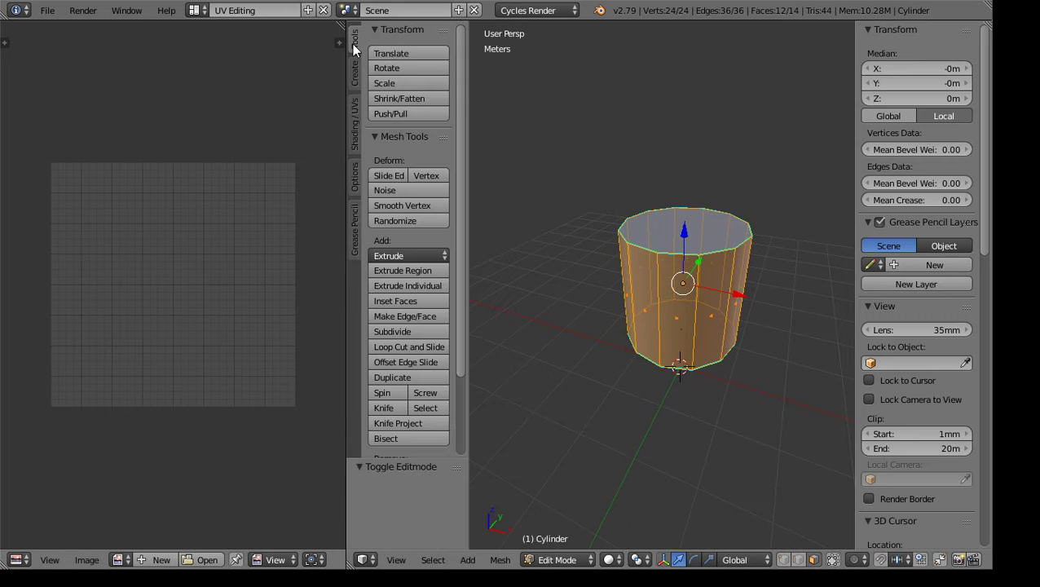
pyautogui.click(353, 139)
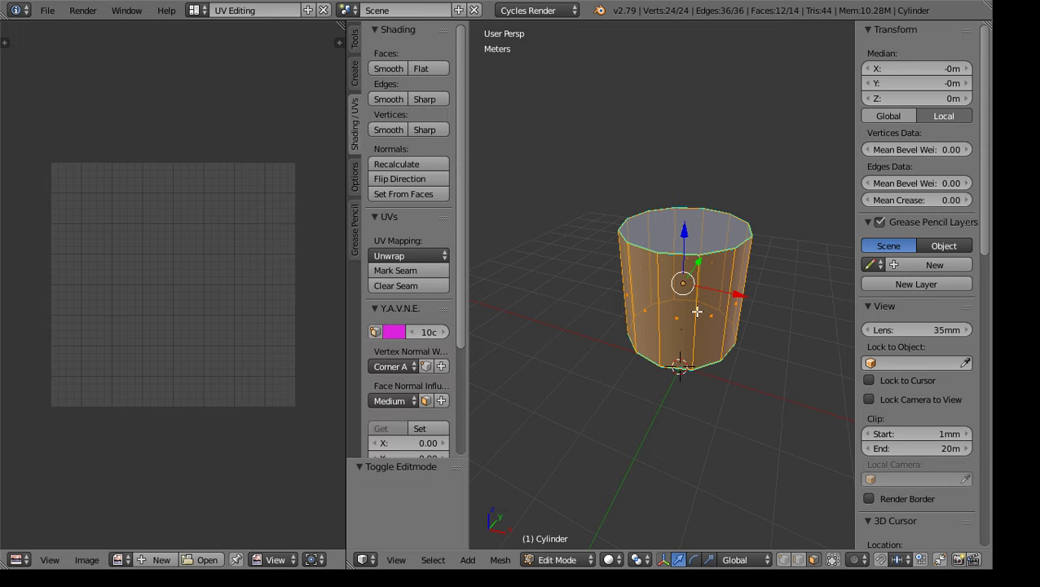
pyautogui.click(799, 560)
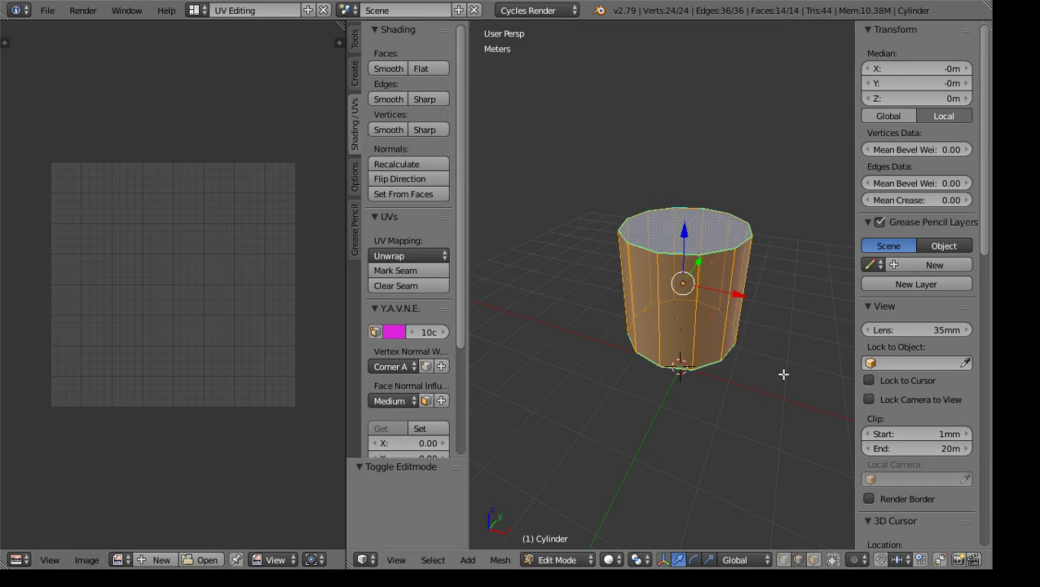
pyautogui.rightClick(665, 299)
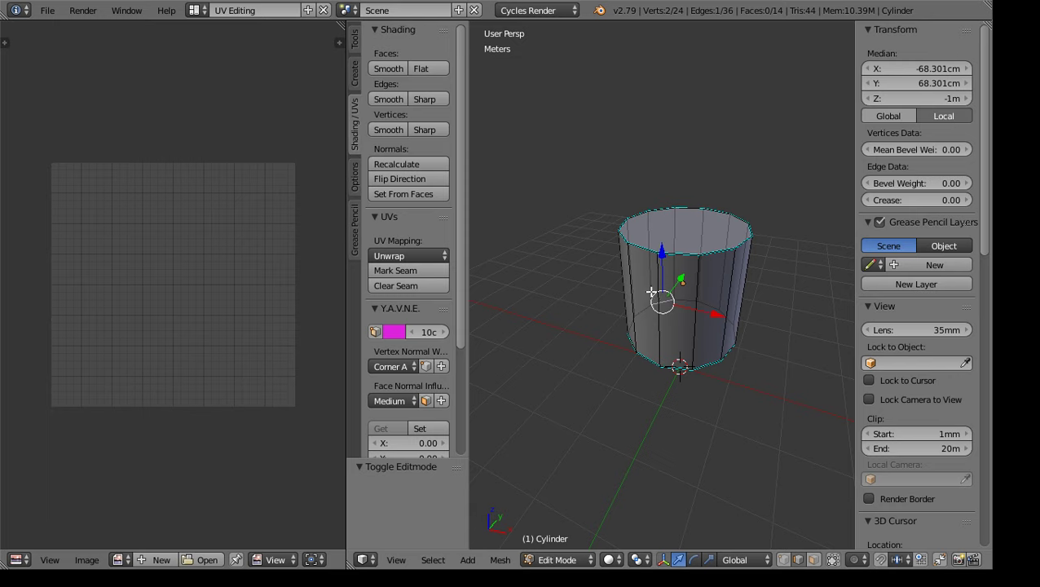
pyautogui.rightClick(657, 314)
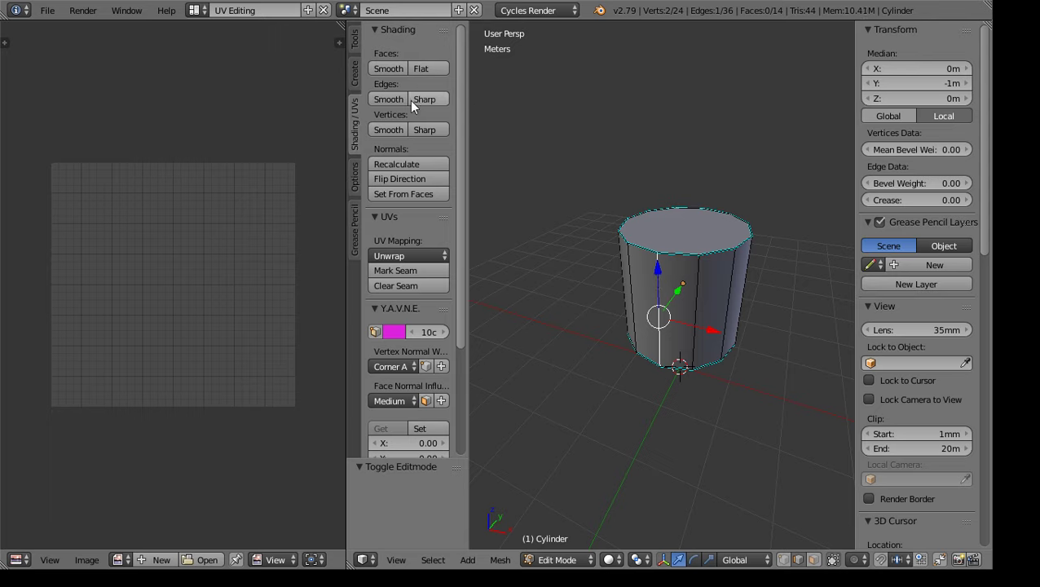
pyautogui.click(396, 270)
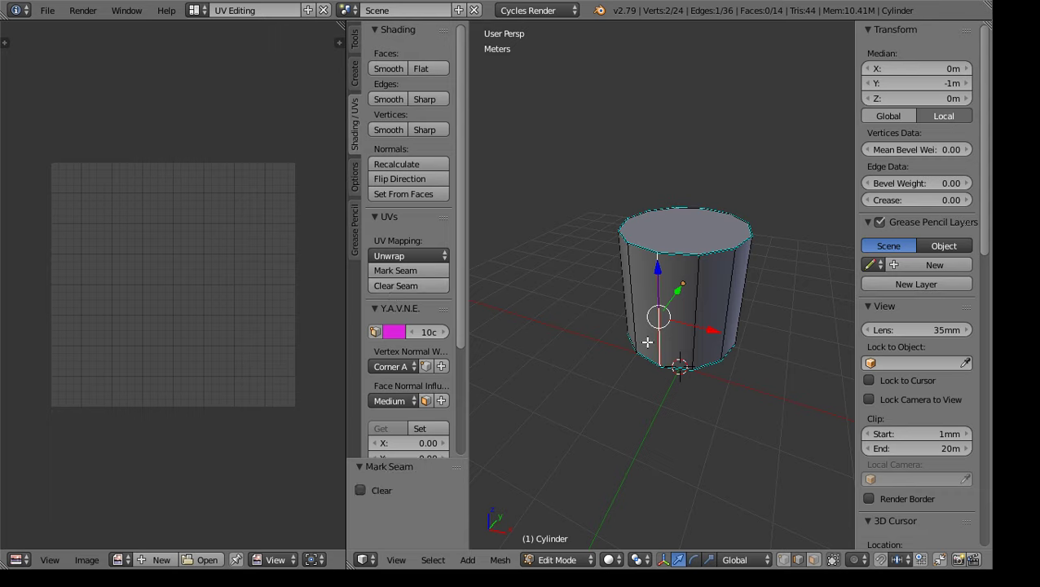
pyautogui.moveTo(723, 361); pyautogui.dragTo(497, 350, button='middle')
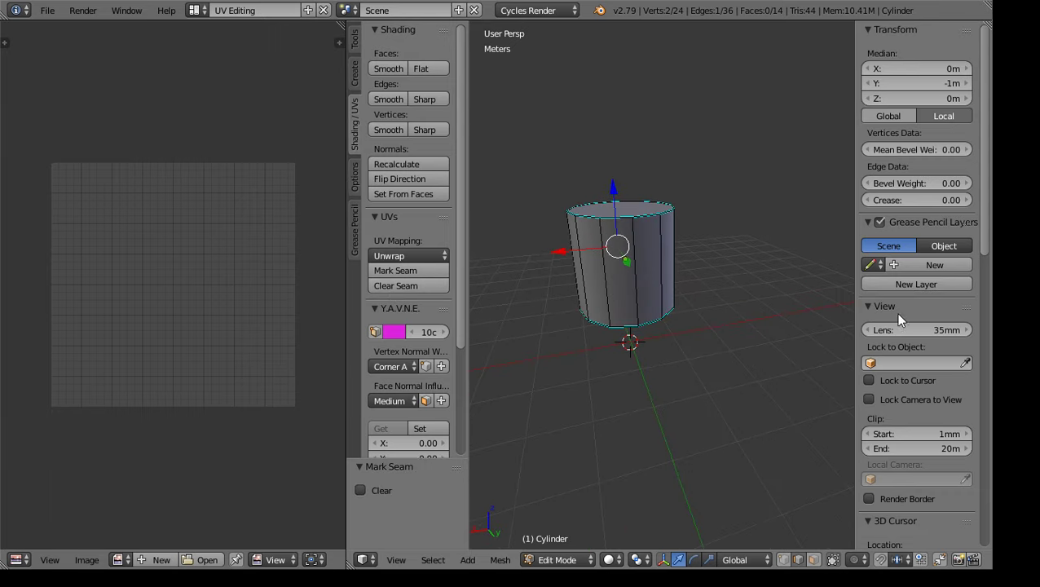
pyautogui.rightClick(633, 274)
pyautogui.moveTo(635, 277); pyautogui.dragTo(668, 314, button='middle')
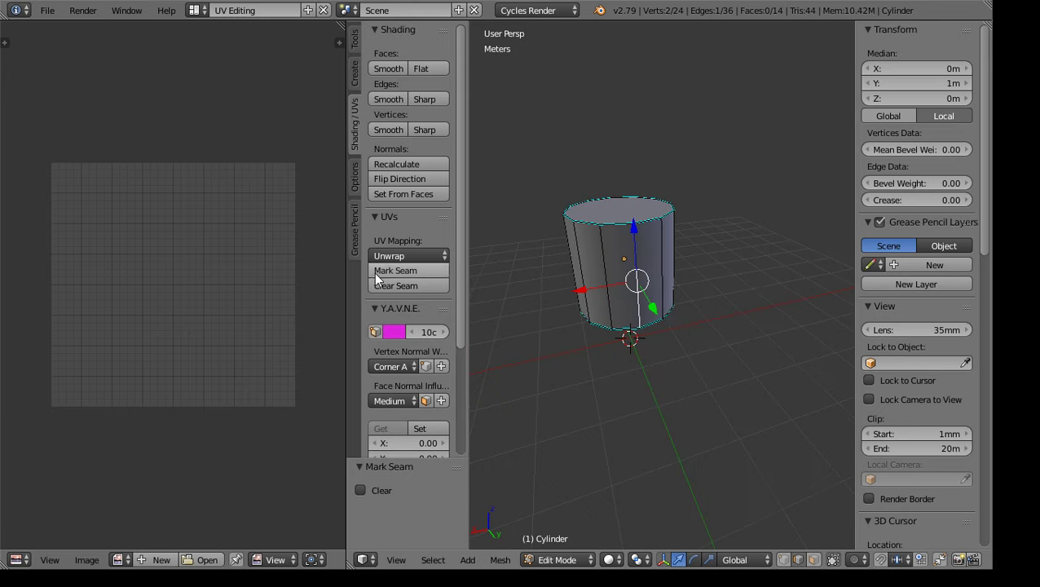
pyautogui.click(396, 269)
# Mark the top rim edge loop as a UV seam, then select the whole mesh
pyautogui.moveTo(669, 342); pyautogui.dragTo(800, 237, button='middle')
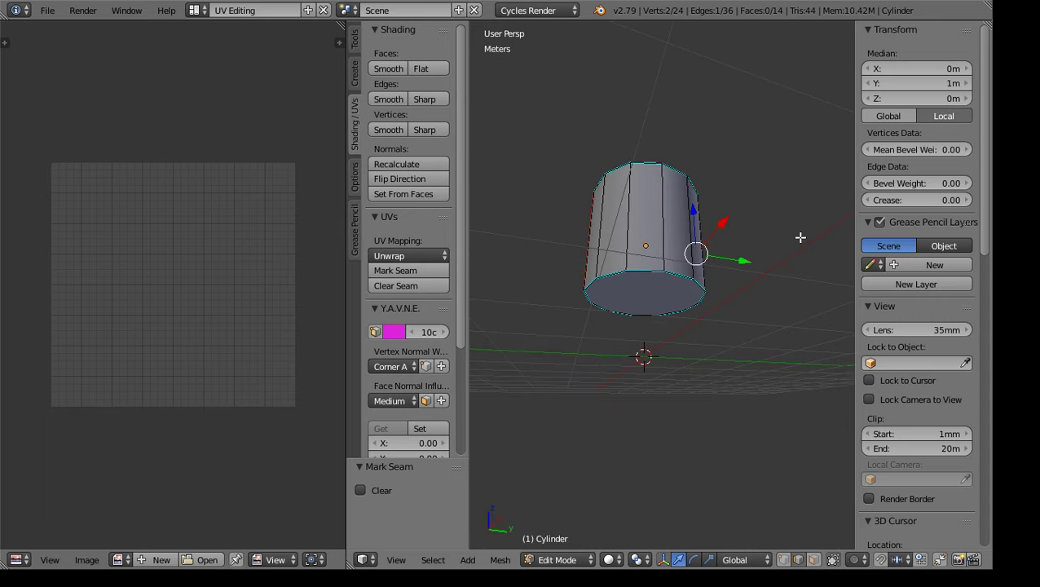
pyautogui.rightClick(649, 270)
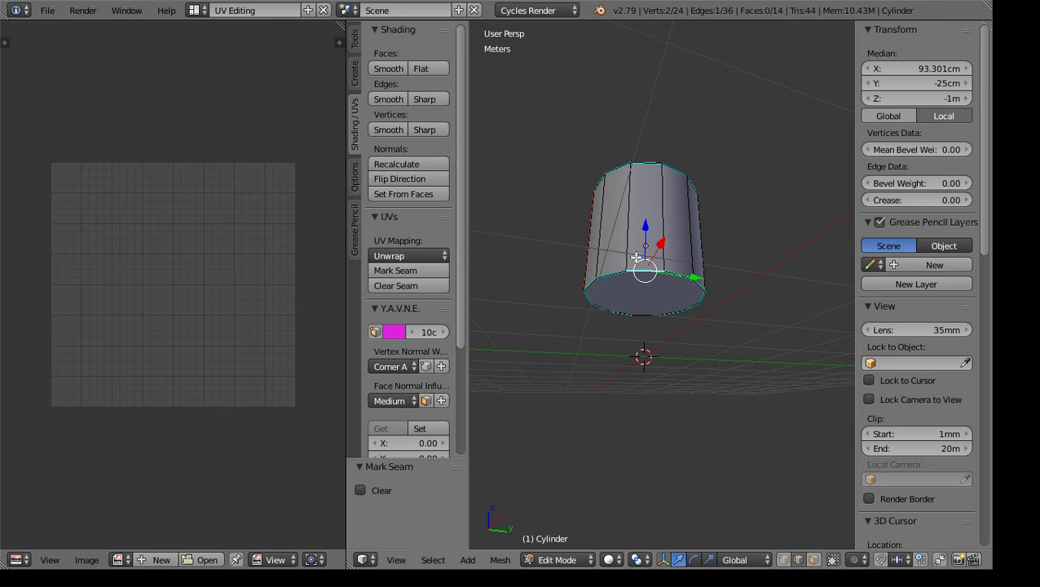
pyautogui.keyDown('alt'); pyautogui.rightClick(617, 275); pyautogui.keyUp('alt')
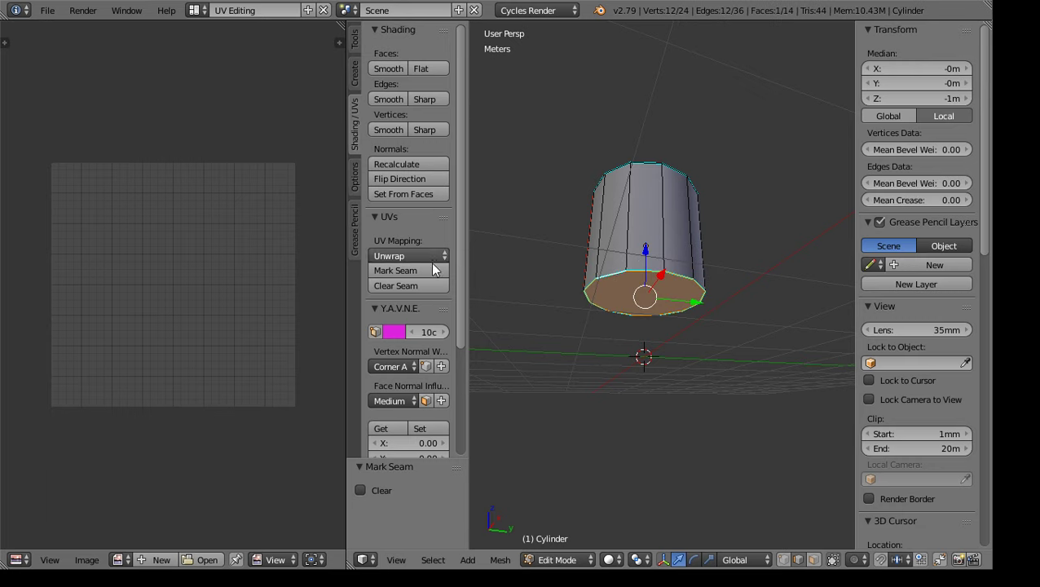
pyautogui.moveTo(684, 244); pyautogui.dragTo(710, 290, button='middle')
pyautogui.rightClick(678, 297)
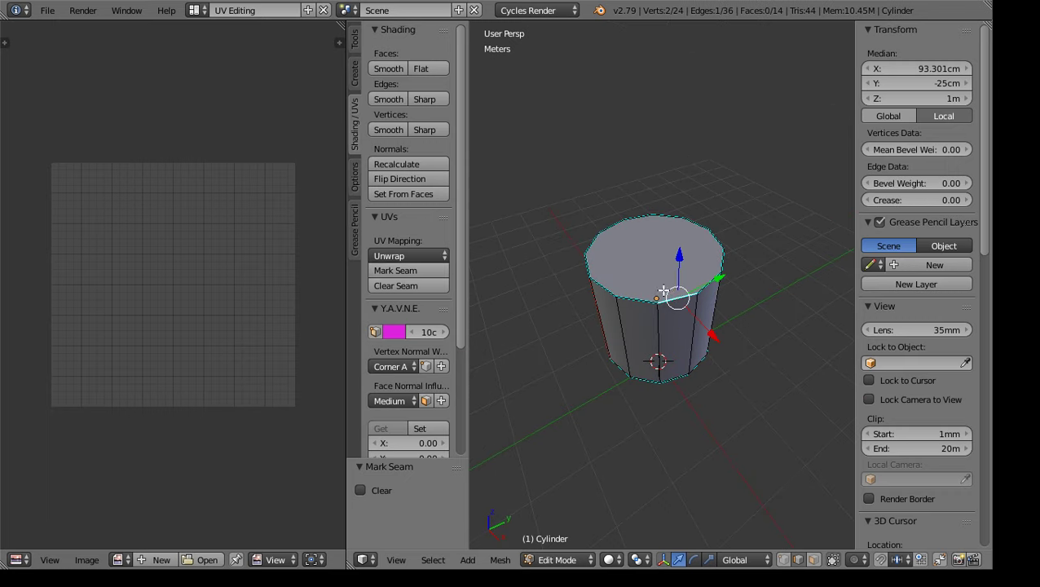
pyautogui.keyDown('alt'); pyautogui.rightClick(638, 301); pyautogui.keyUp('alt')
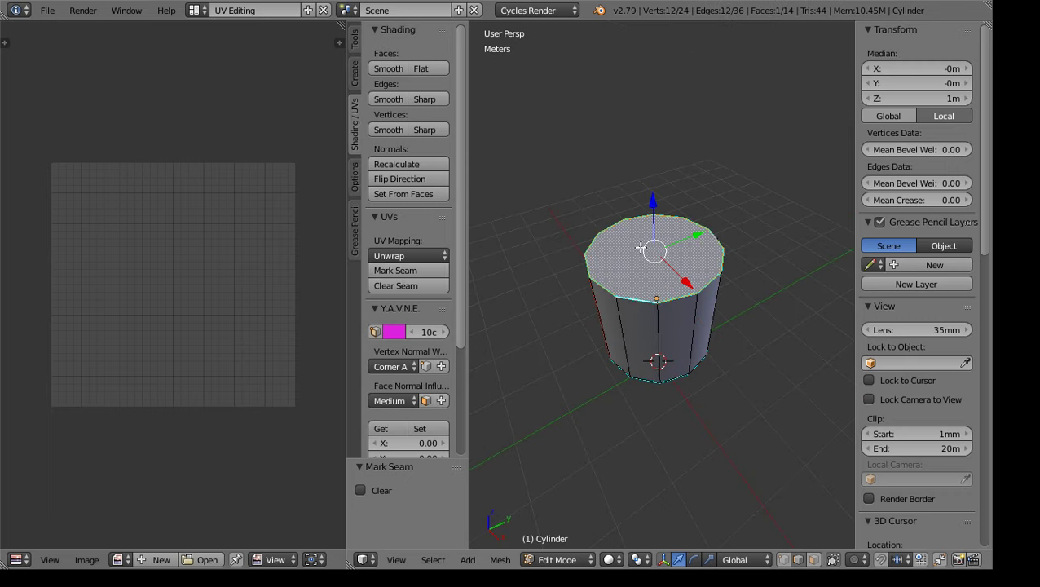
pyautogui.click(398, 270)
pyautogui.moveTo(621, 430); pyautogui.dragTo(655, 400, button='middle')
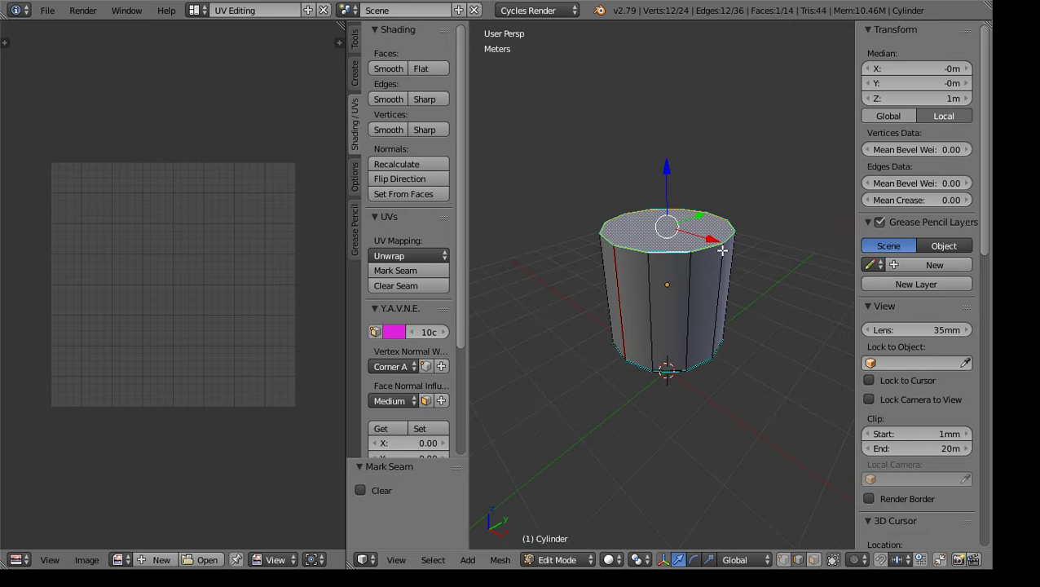
pyautogui.press('a')
pyautogui.press('a')
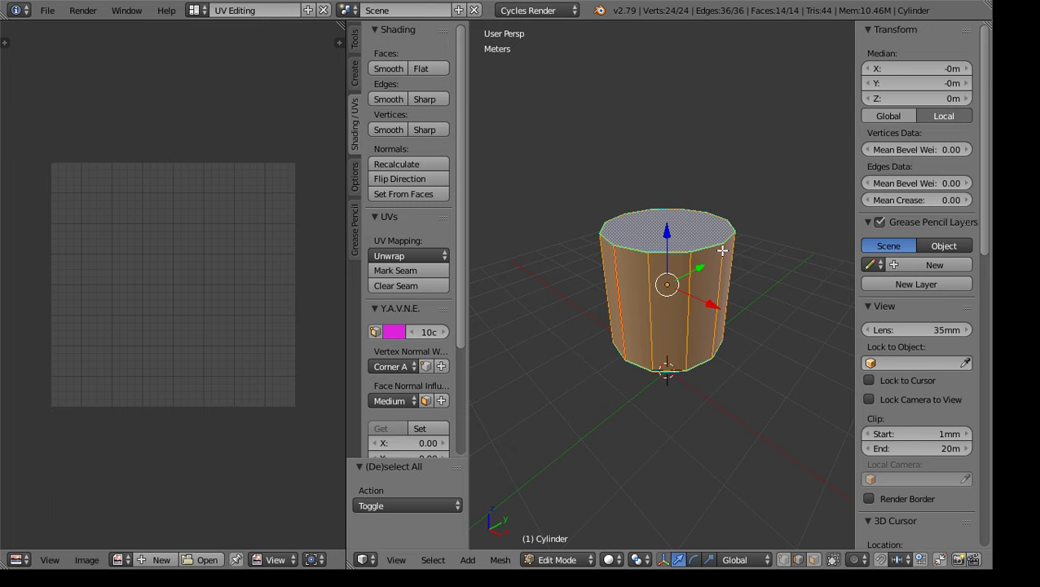
# Unwrap the cylinder into side strips and two cap islands, then widen the UV editor
pyautogui.press('u')
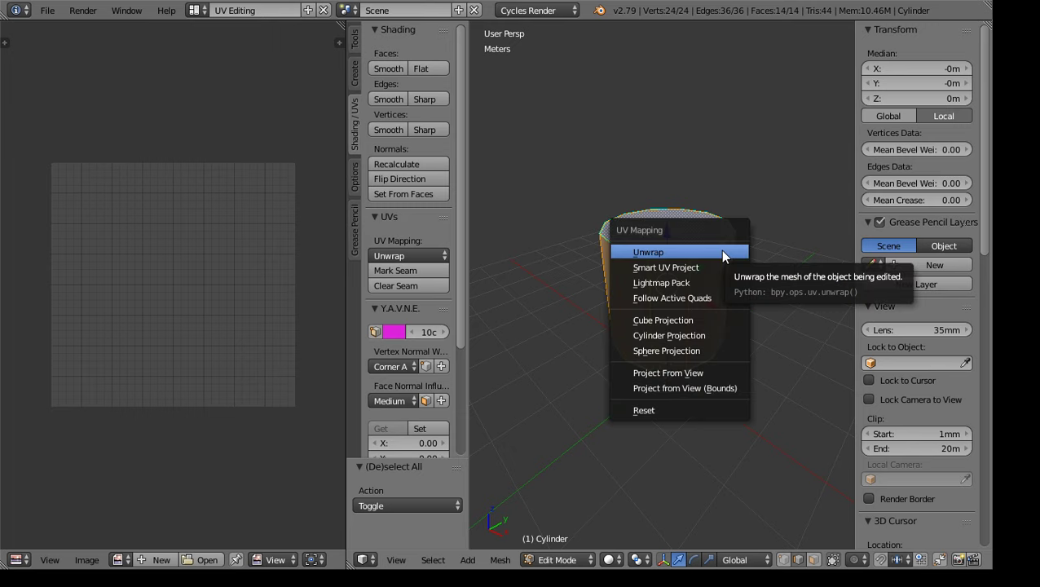
pyautogui.click(721, 253)
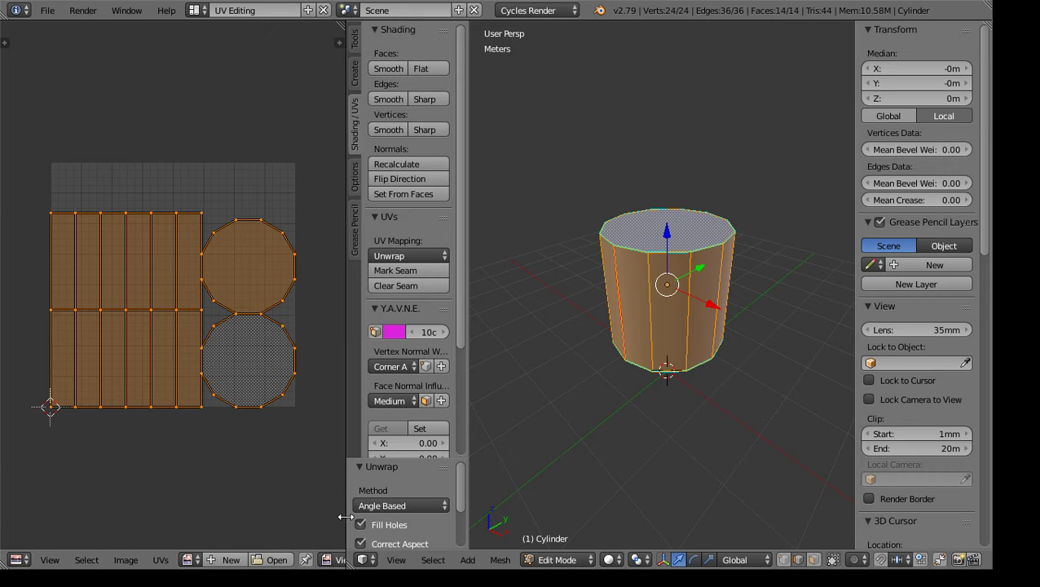
pyautogui.moveTo(346, 519); pyautogui.dragTo(401, 524)
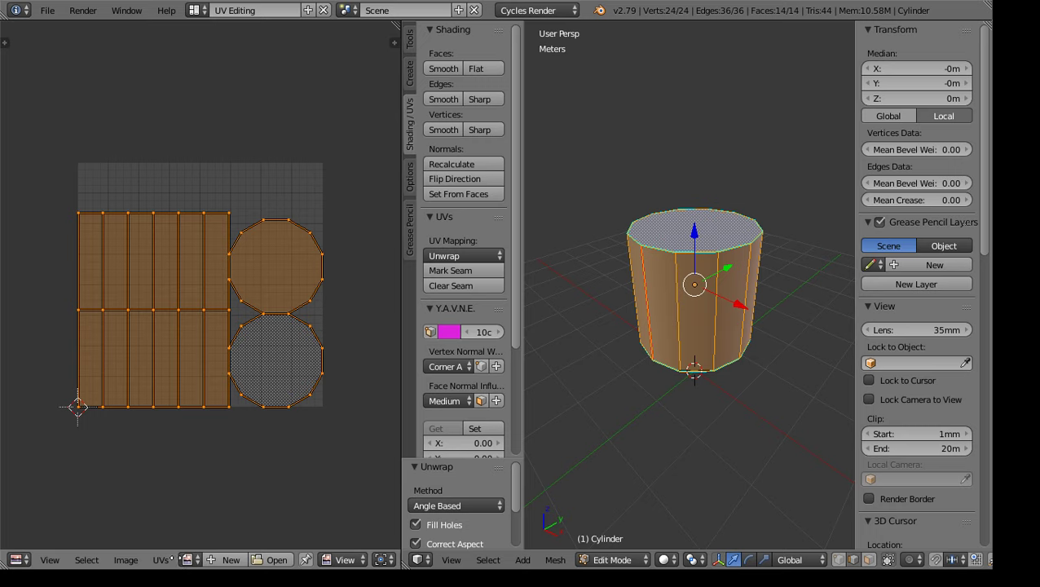
# In island select mode, move the upper side-strip island upward
pyautogui.scroll(-3, 167, 558)
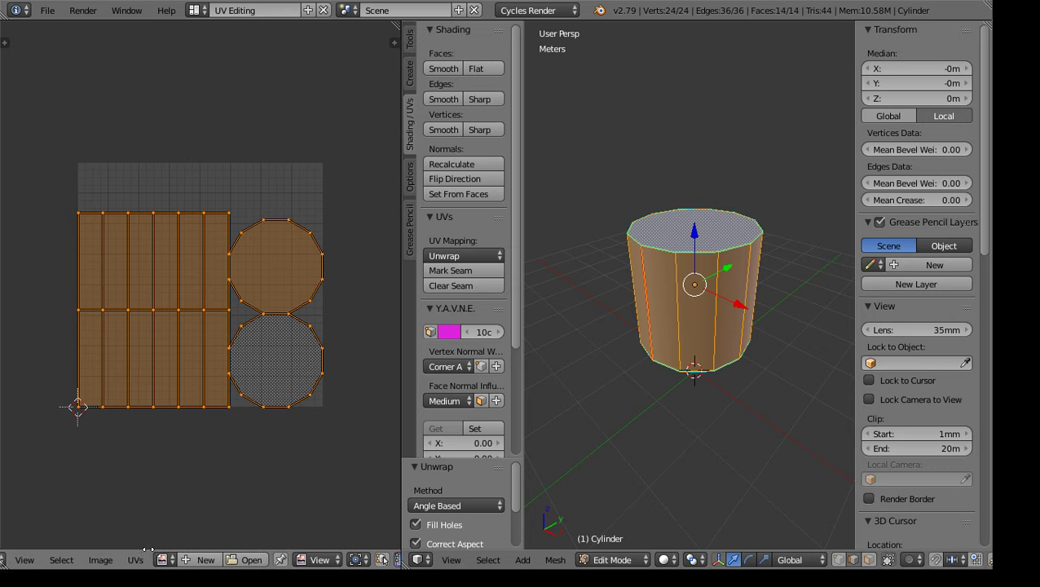
pyautogui.scroll(-10, 148, 554)
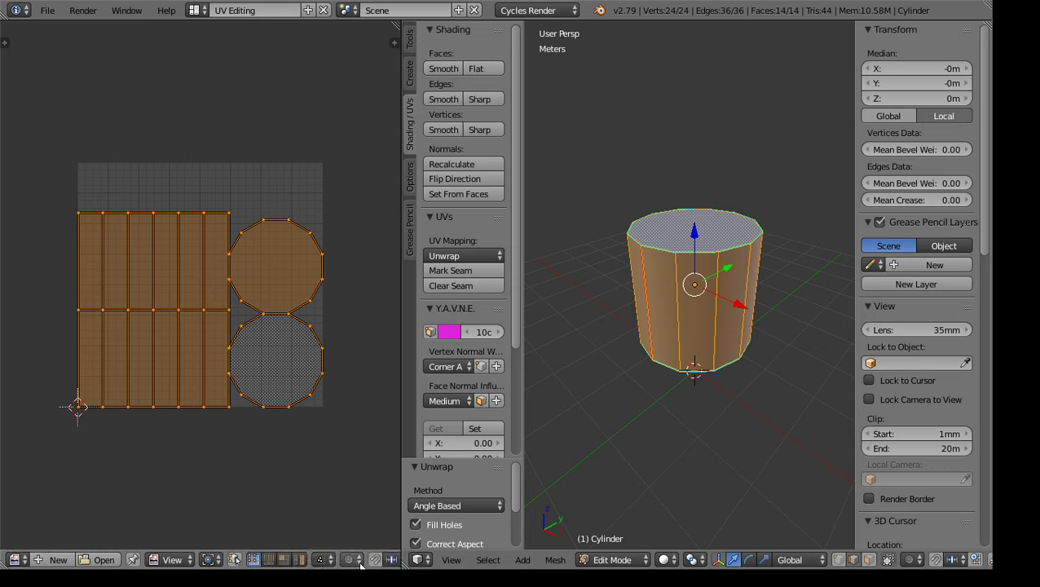
pyautogui.scroll(-12, 163, 559)
pyautogui.scroll(12, 47, 559)
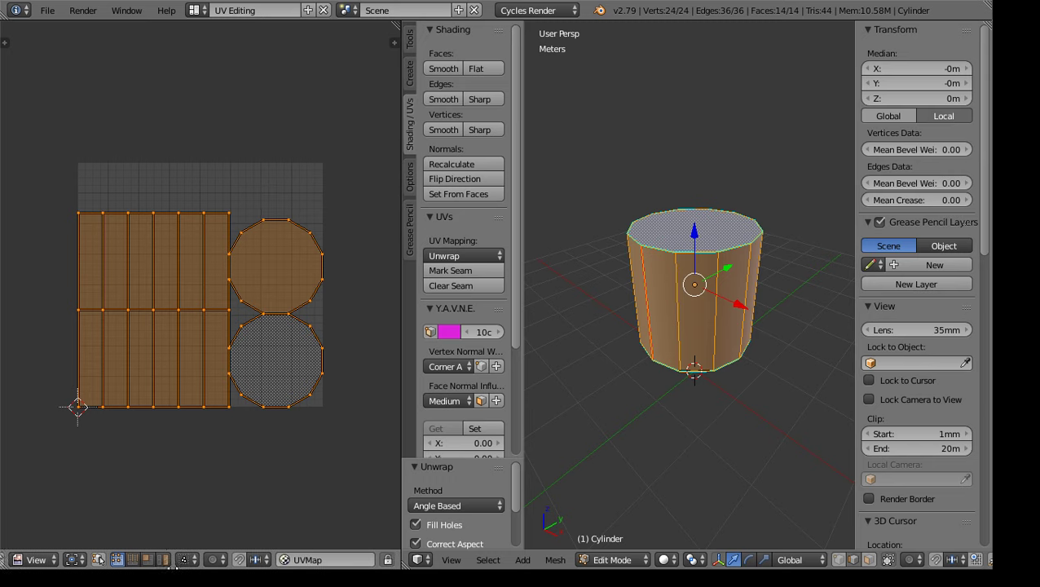
pyautogui.scroll(-6, 244, 559)
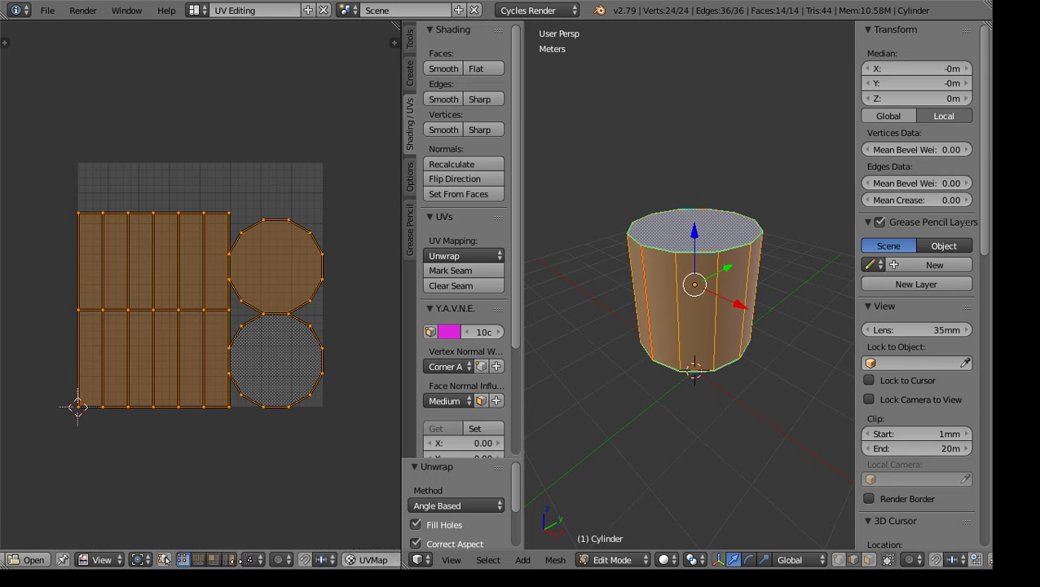
pyautogui.scroll(-3, 301, 559)
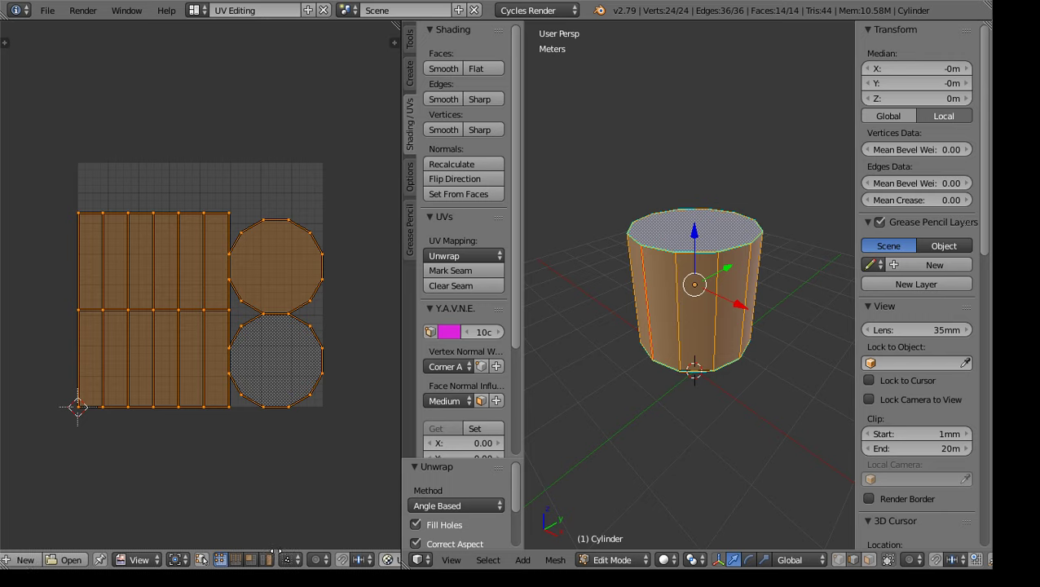
pyautogui.click(267, 559)
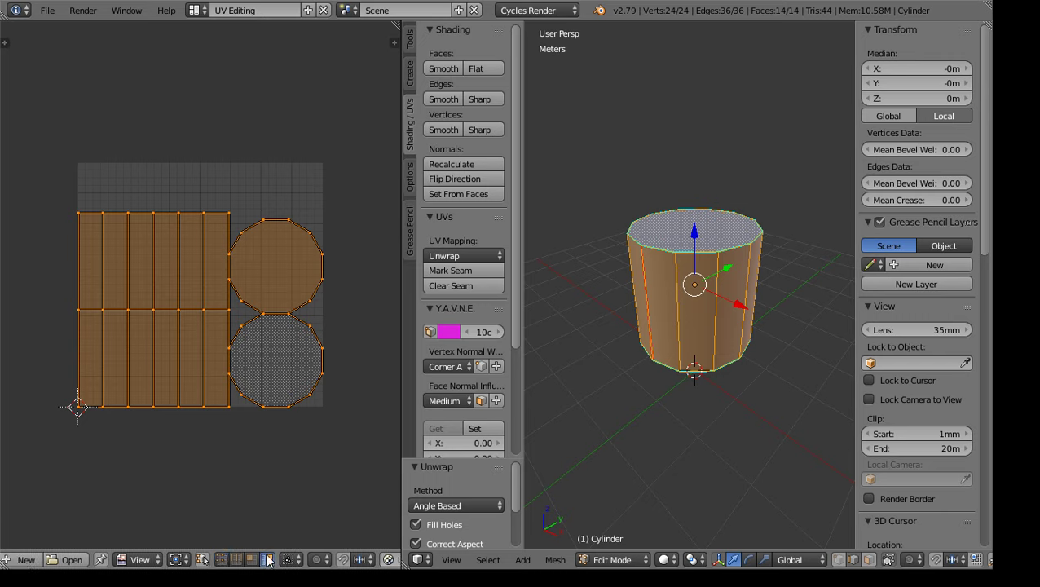
pyautogui.click(188, 232)
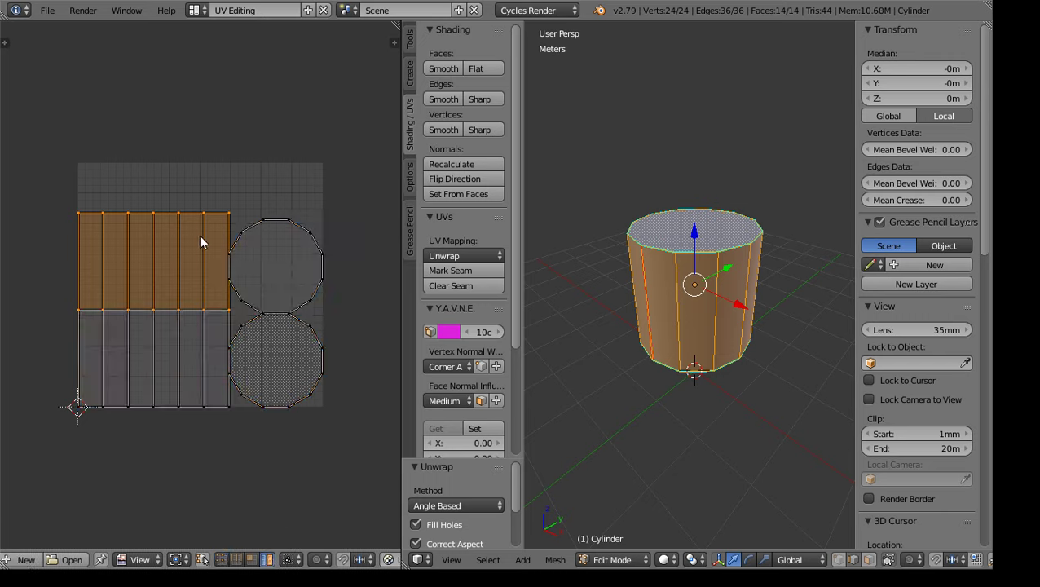
pyautogui.press('g')
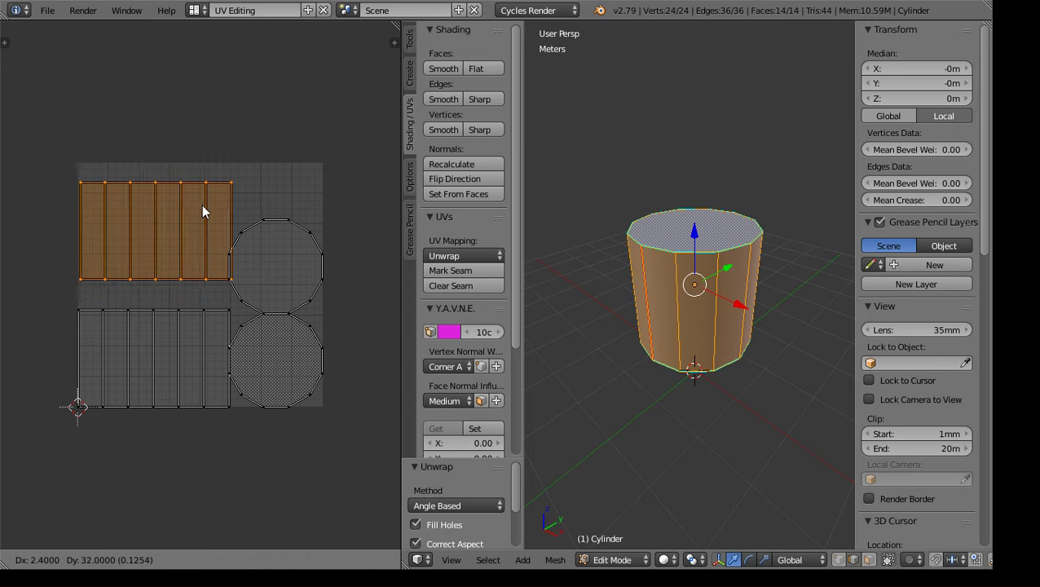
pyautogui.click(201, 206)
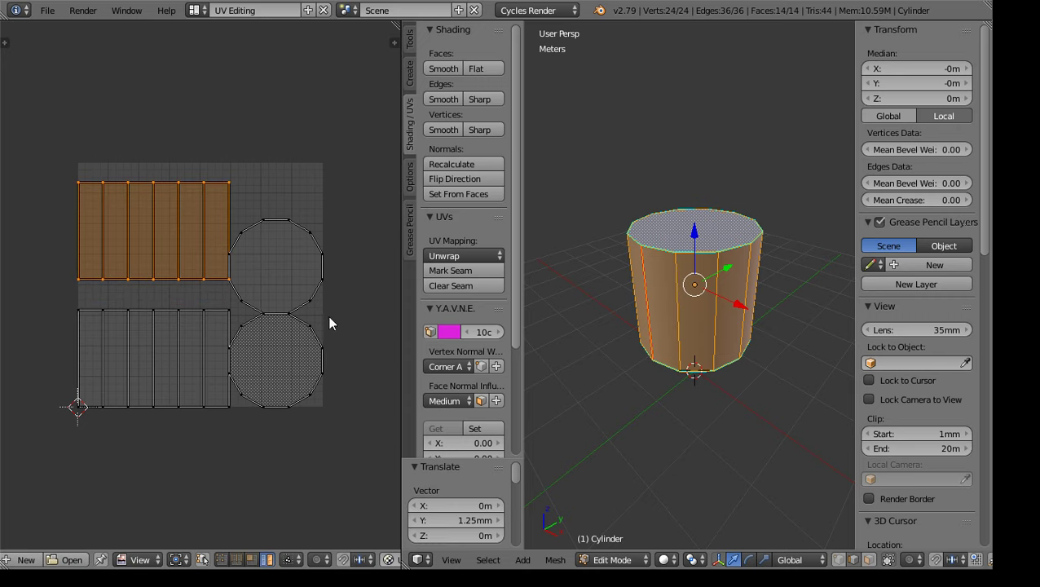
# Move and shrink the top cap circle island, then shrink the bottom cap circle
pyautogui.rightClick(284, 264)
pyautogui.keyDown('shift'); pyautogui.rightClick(296, 348); pyautogui.keyUp('shift')
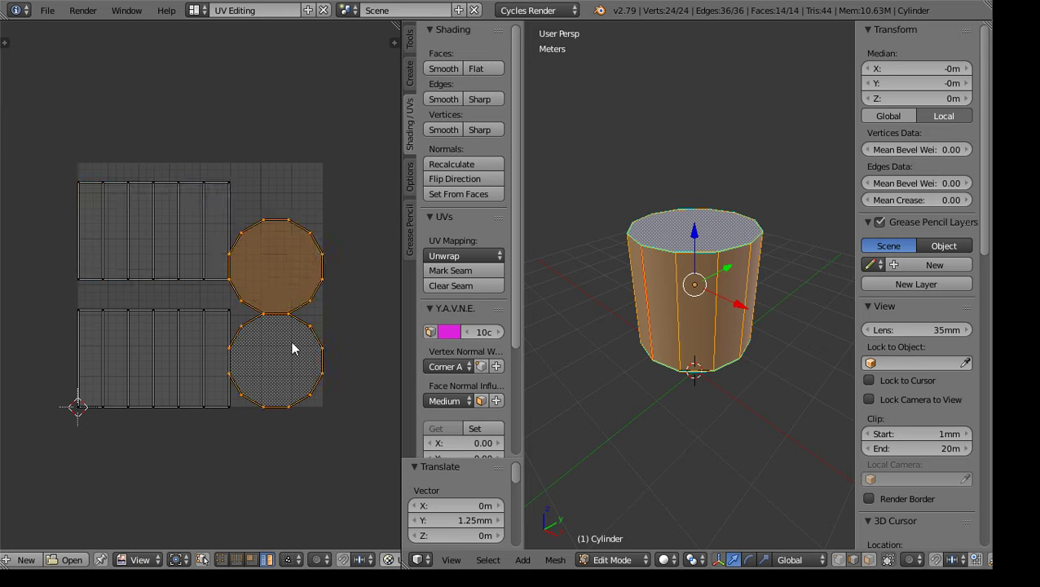
pyautogui.rightClick(288, 265)
pyautogui.press('g')
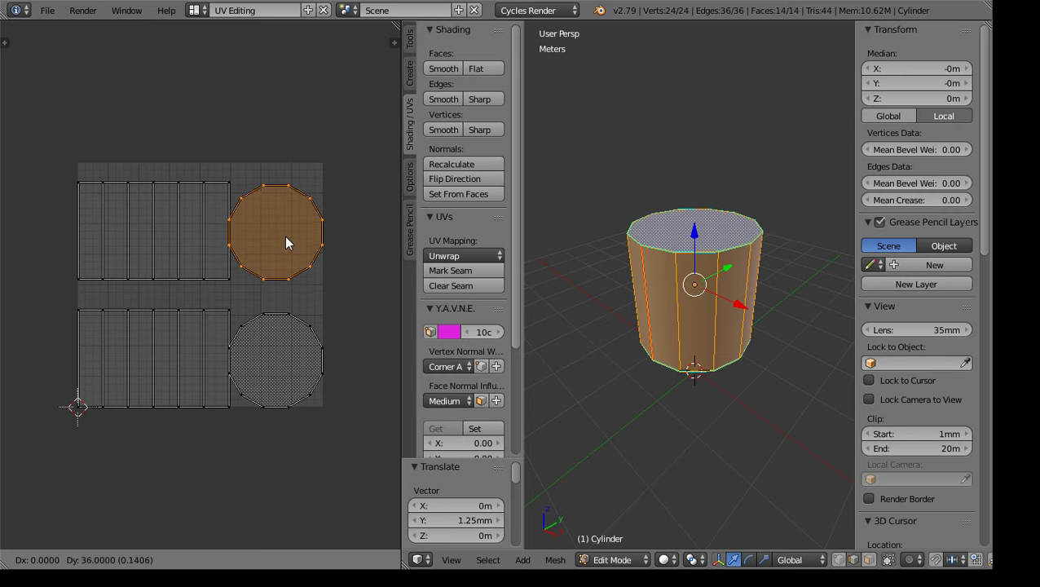
pyautogui.click(308, 237)
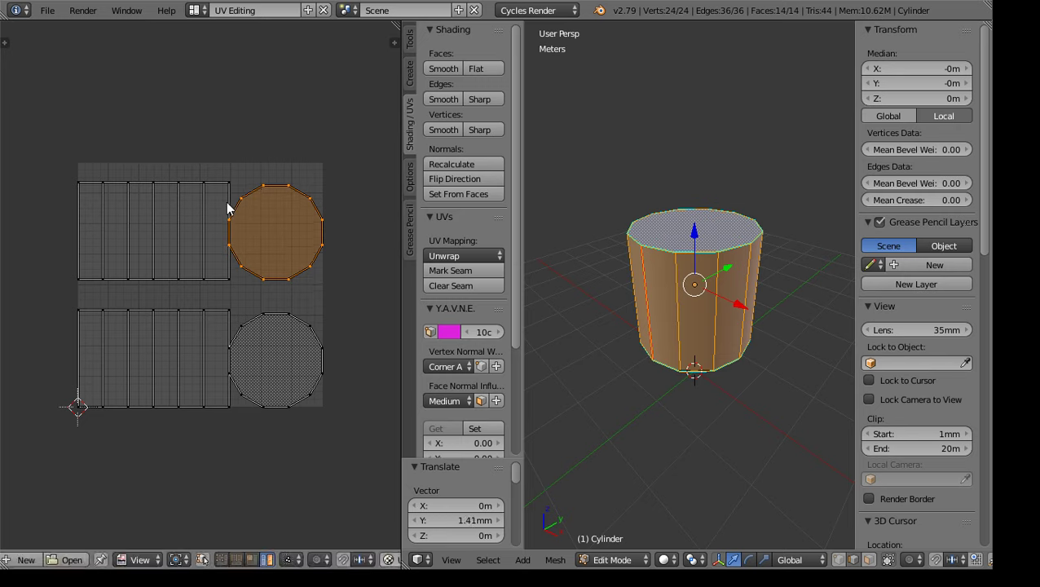
pyautogui.press('s')
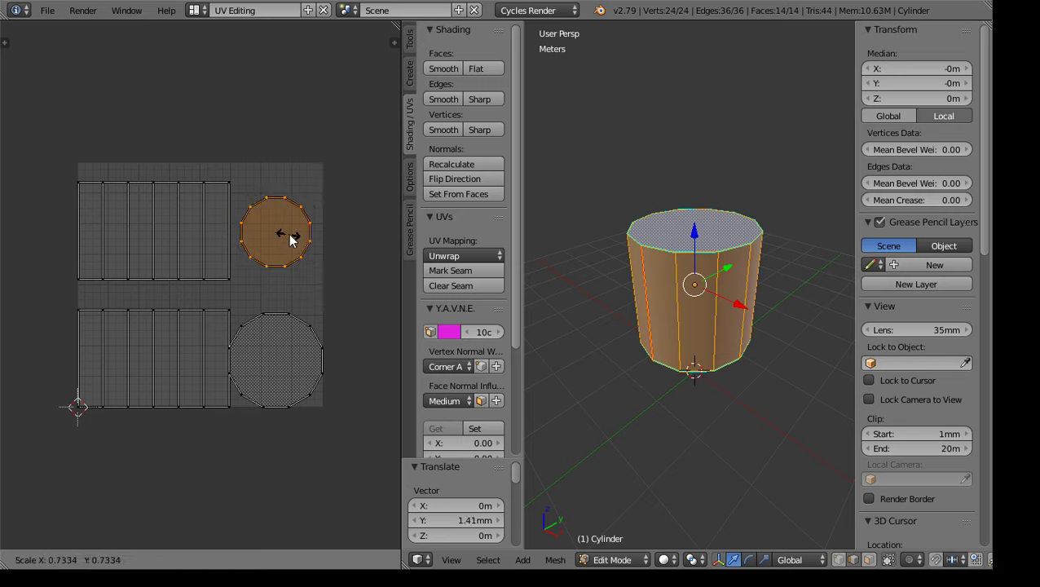
pyautogui.click(295, 237)
pyautogui.rightClick(283, 388)
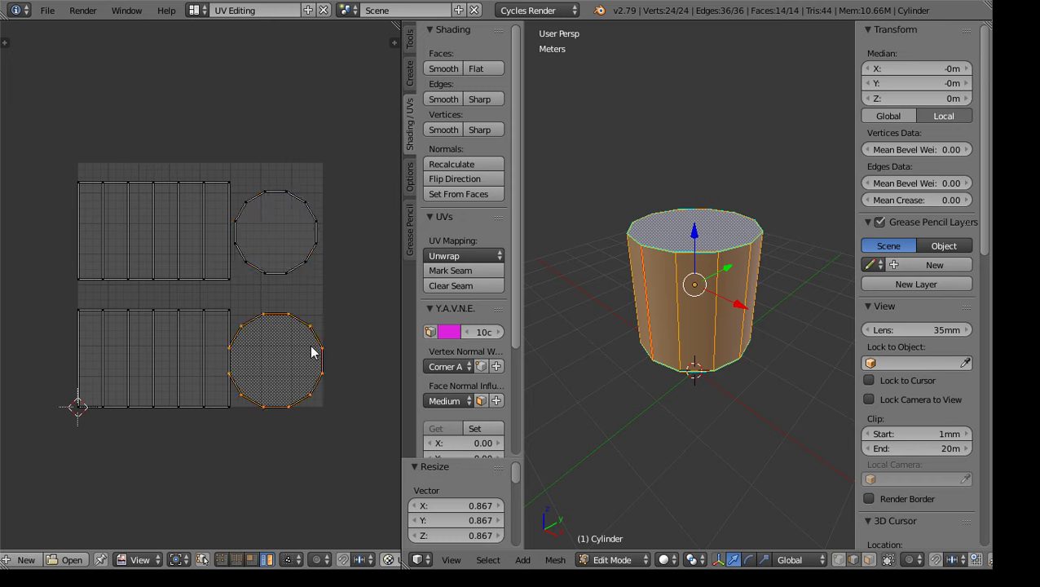
pyautogui.press('s')
pyautogui.click(308, 353)
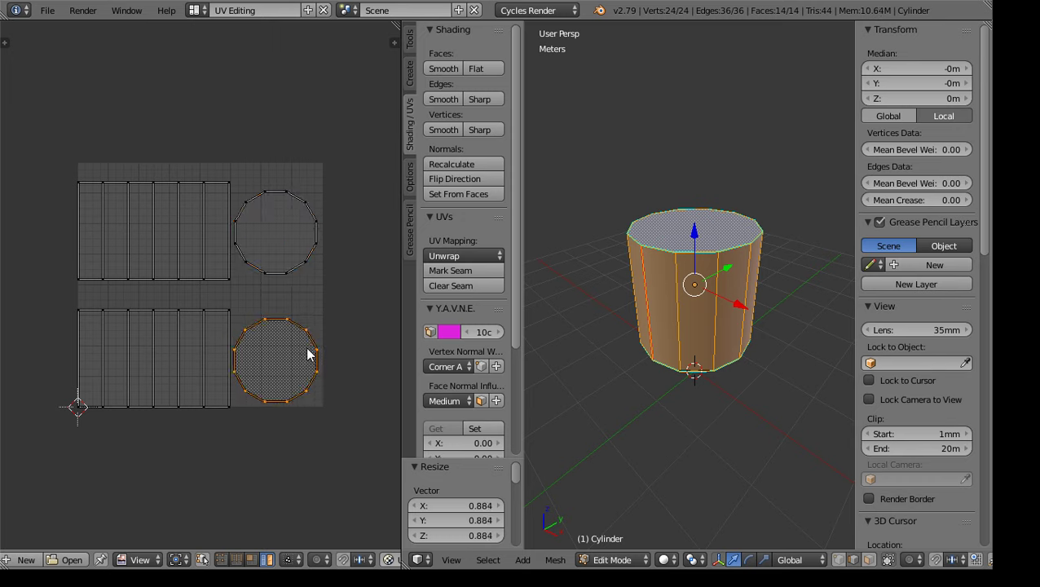
# Select all UV islands, scale them to 0.938, and nudge them inside the grid
pyautogui.keyDown('shift'); pyautogui.rightClick(260, 243); pyautogui.keyUp('shift')
pyautogui.keyDown('shift'); pyautogui.rightClick(204, 236); pyautogui.keyUp('shift')
pyautogui.keyDown('shift'); pyautogui.rightClick(212, 368); pyautogui.keyUp('shift')
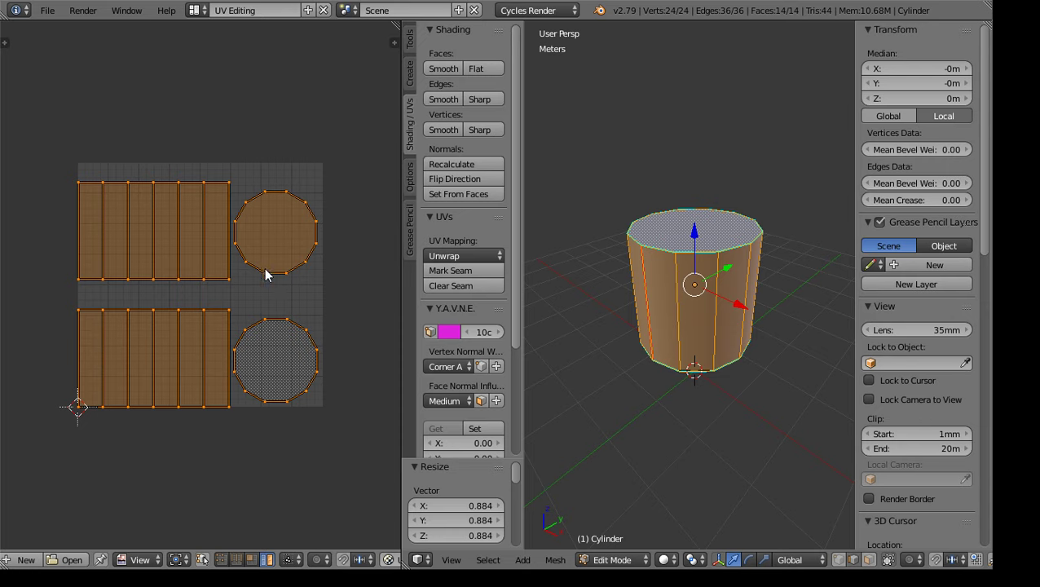
pyautogui.press('s')
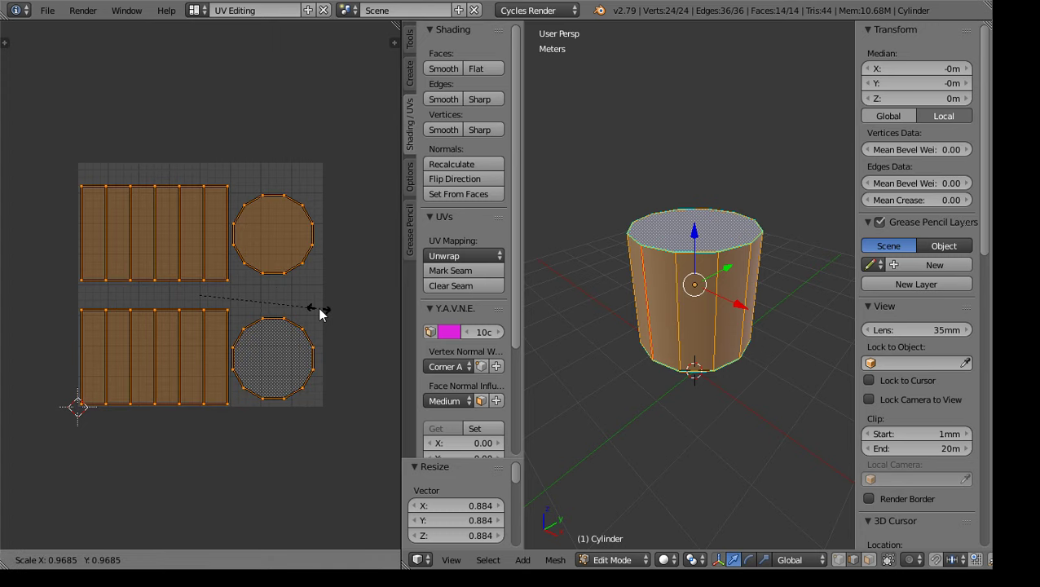
pyautogui.click(315, 307)
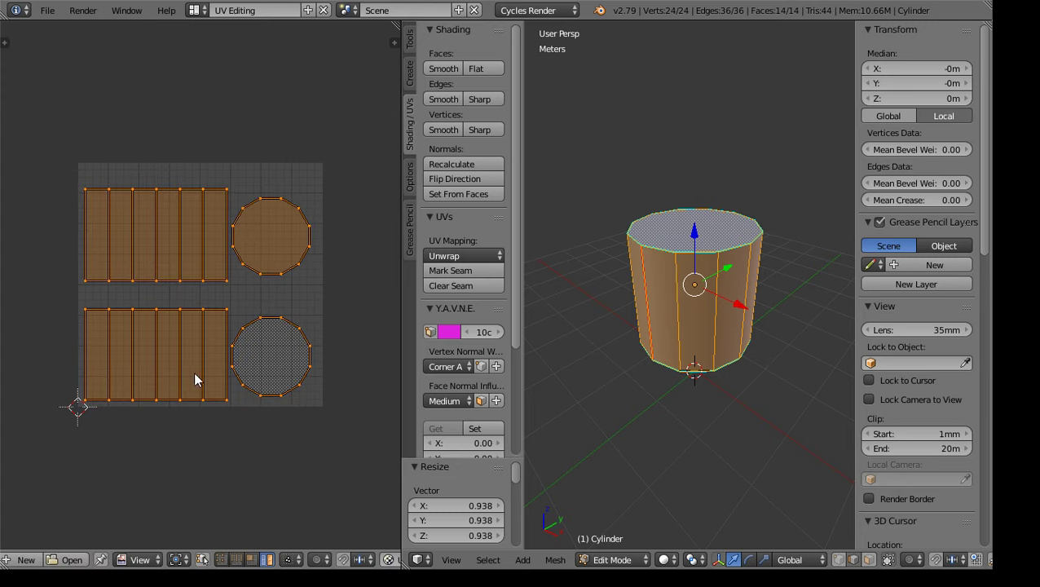
pyautogui.press('g')
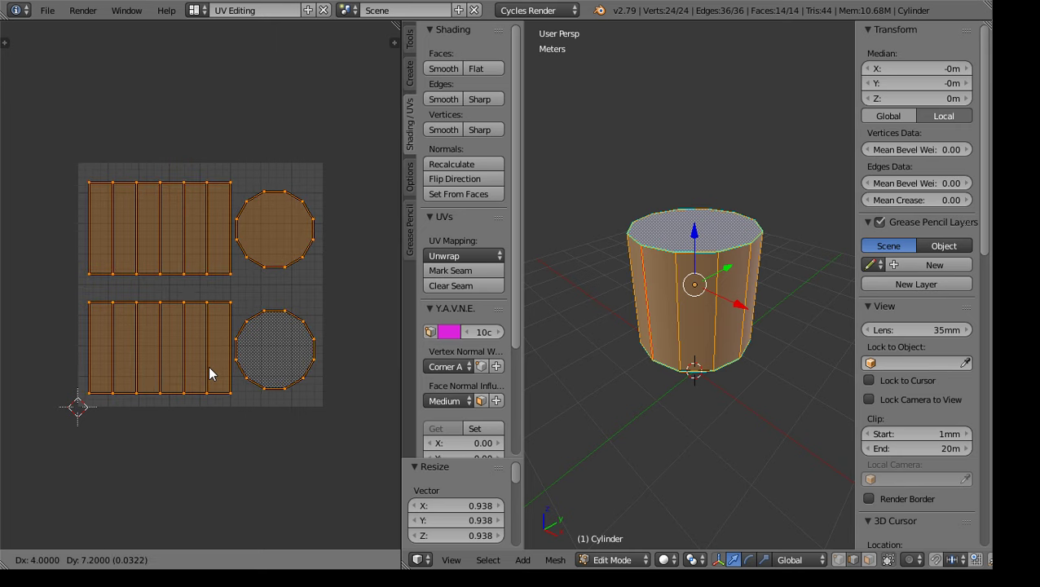
pyautogui.click(210, 372)
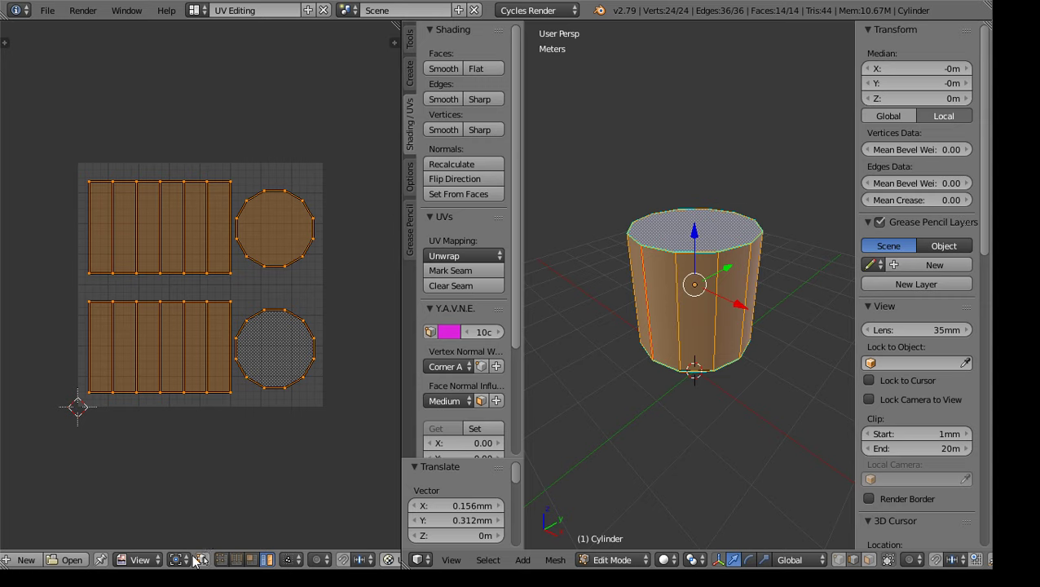
pyautogui.keyDown('ctrl'); pyautogui.moveTo(196, 559); pyautogui.dragTo(383, 559, button='middle'); pyautogui.keyUp('ctrl')
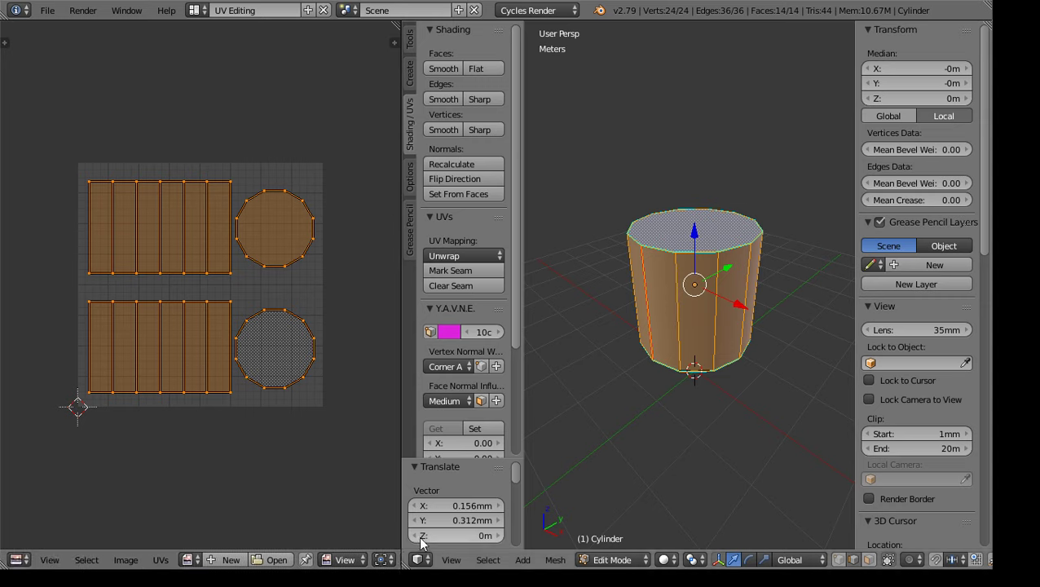
pyautogui.click(161, 559)
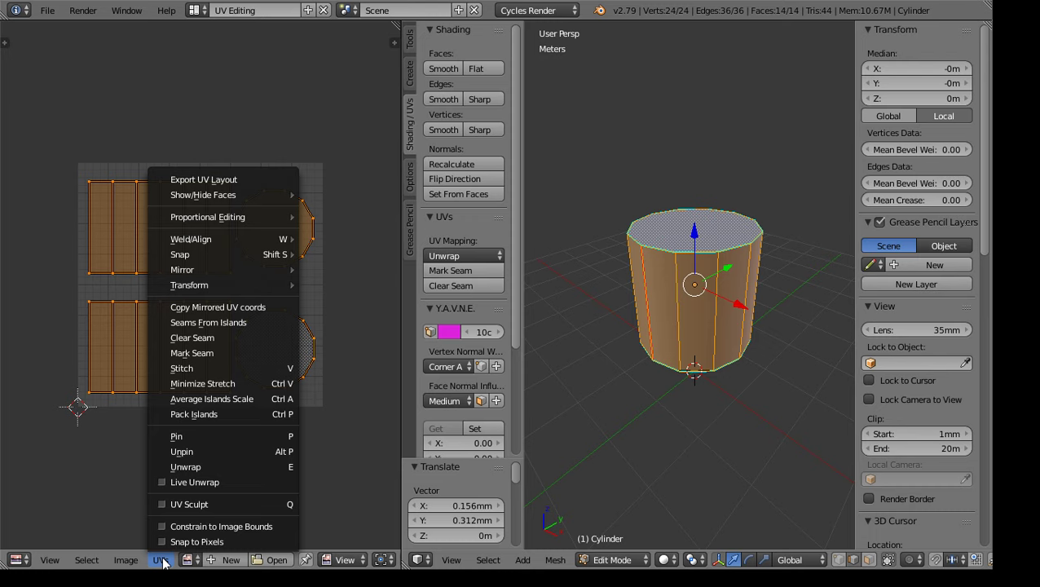
# Start the UV layout export and set its width and height to 256 pixels each
pyautogui.click(247, 180)
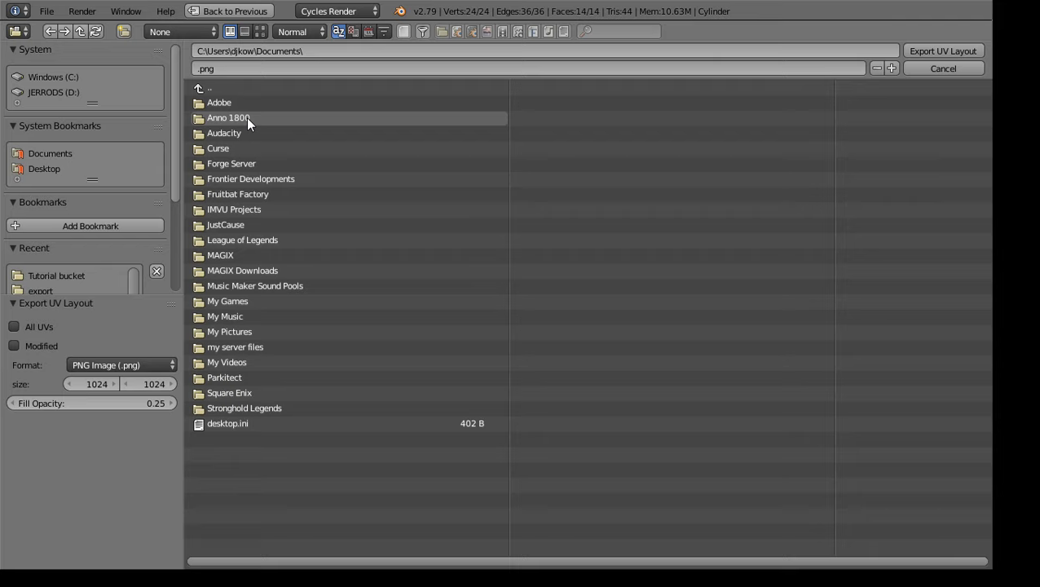
pyautogui.click(105, 385)
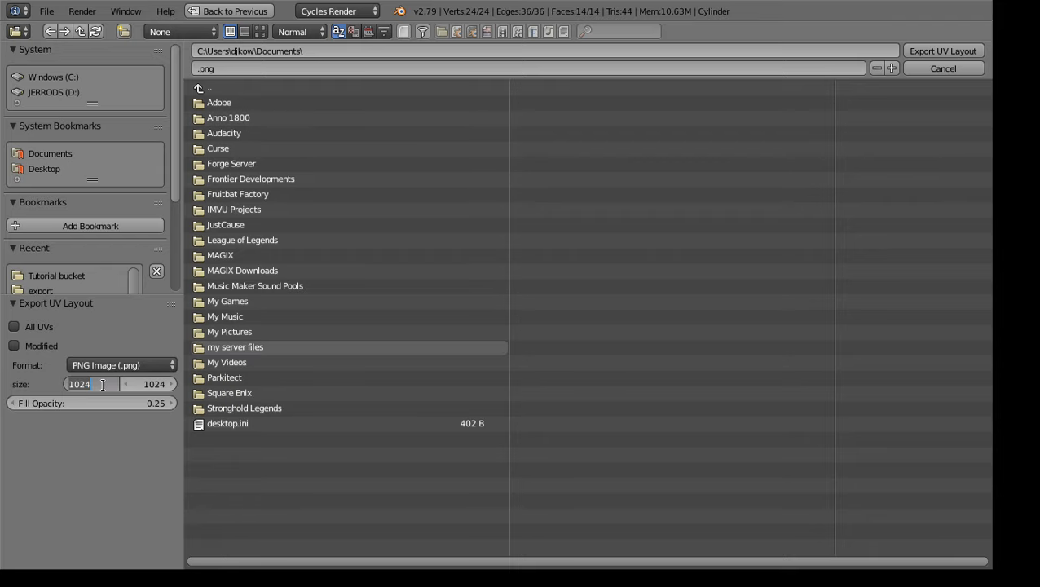
pyautogui.write('256')
pyautogui.press('Return')
pyautogui.write('256')
pyautogui.press('Return')
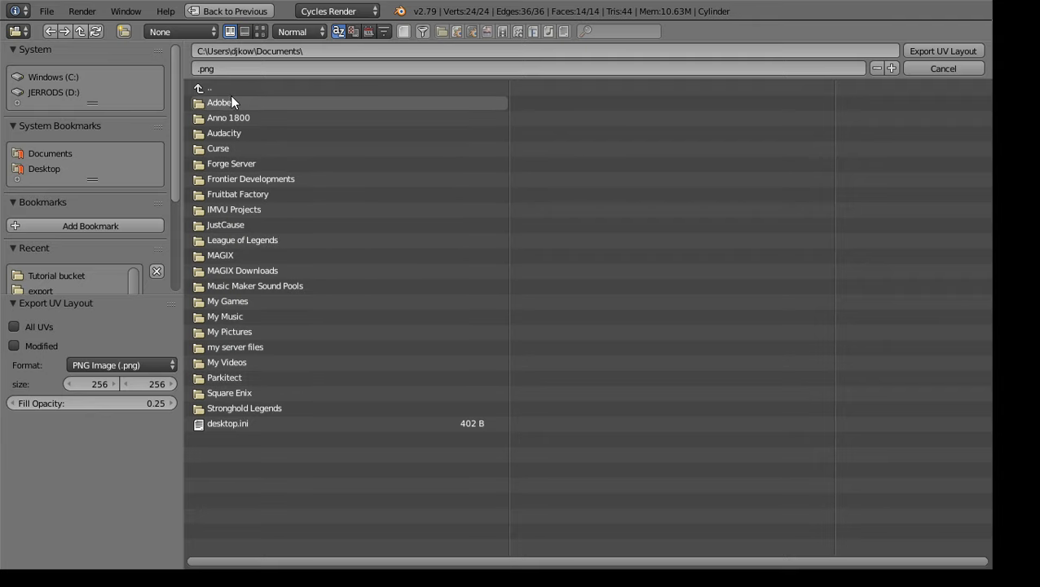
# Export the UV layout as Bucket_UV into Desktop > my TMT Projects > Tutorial bucket
pyautogui.click(40, 172)
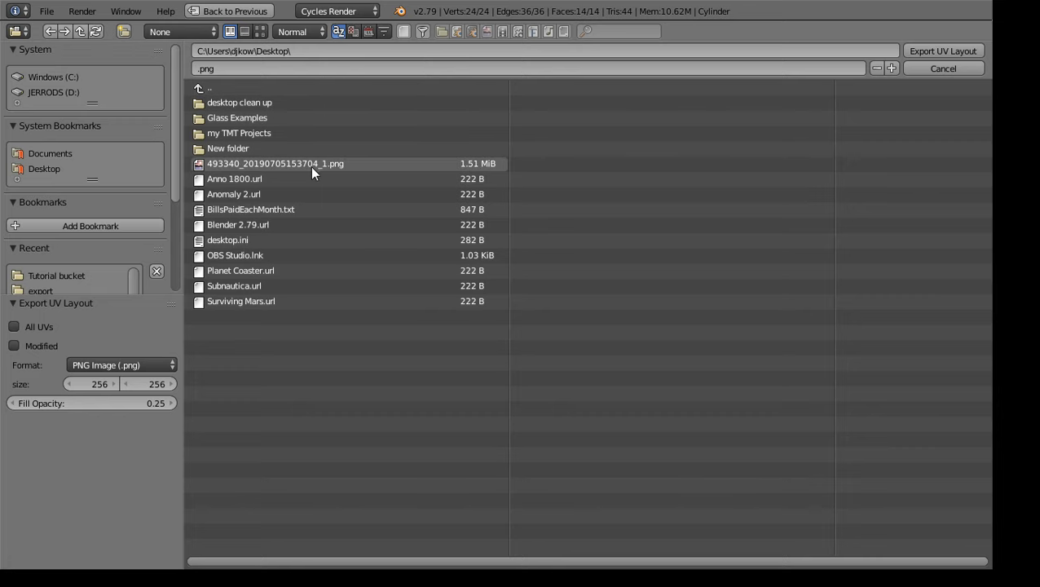
pyautogui.click(287, 135)
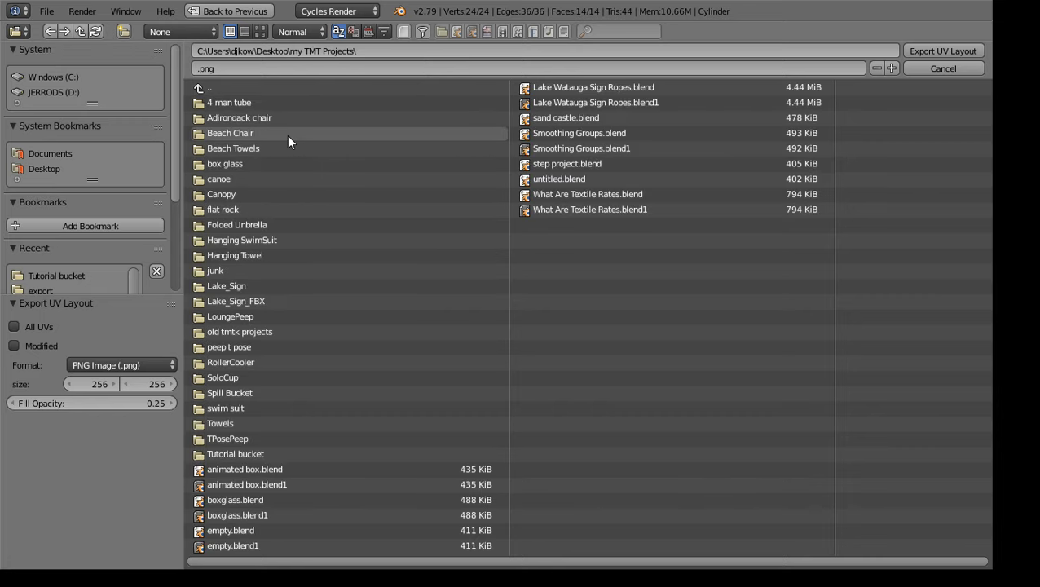
pyautogui.click(296, 454)
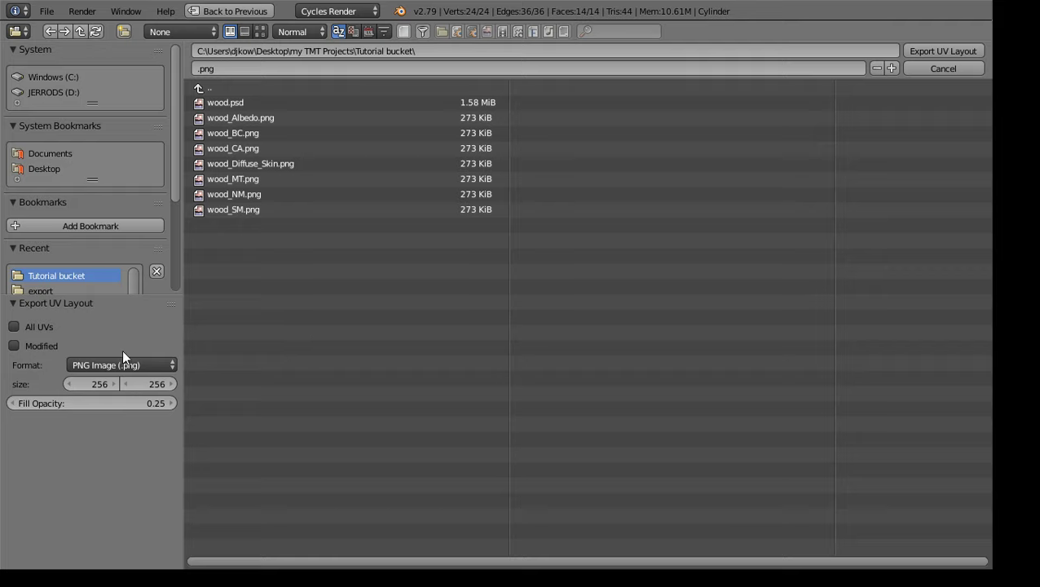
pyautogui.click(249, 68)
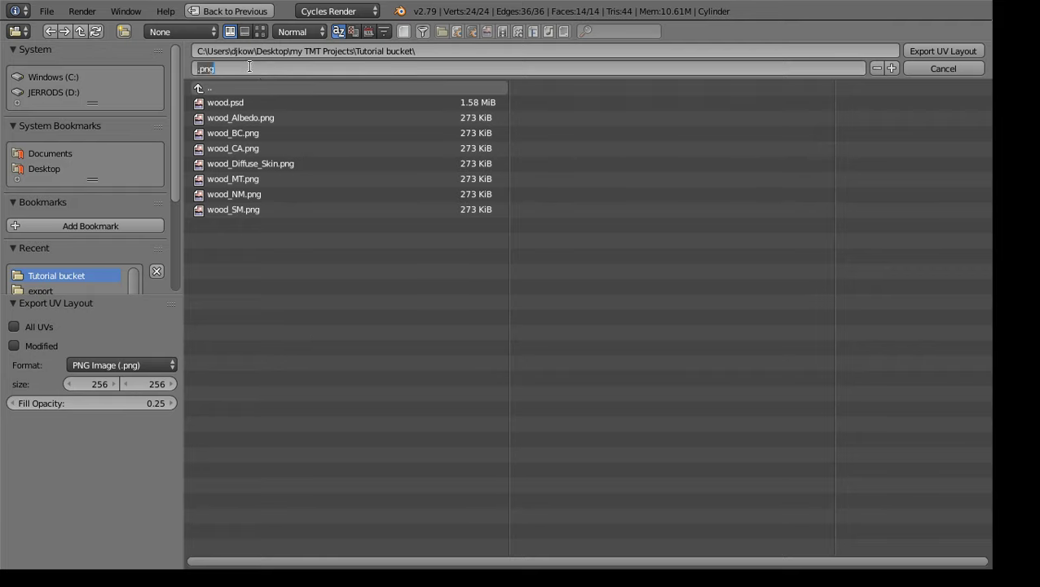
pyautogui.write('Bucket_UV')
pyautogui.click(955, 49)
pyautogui.click(955, 49)
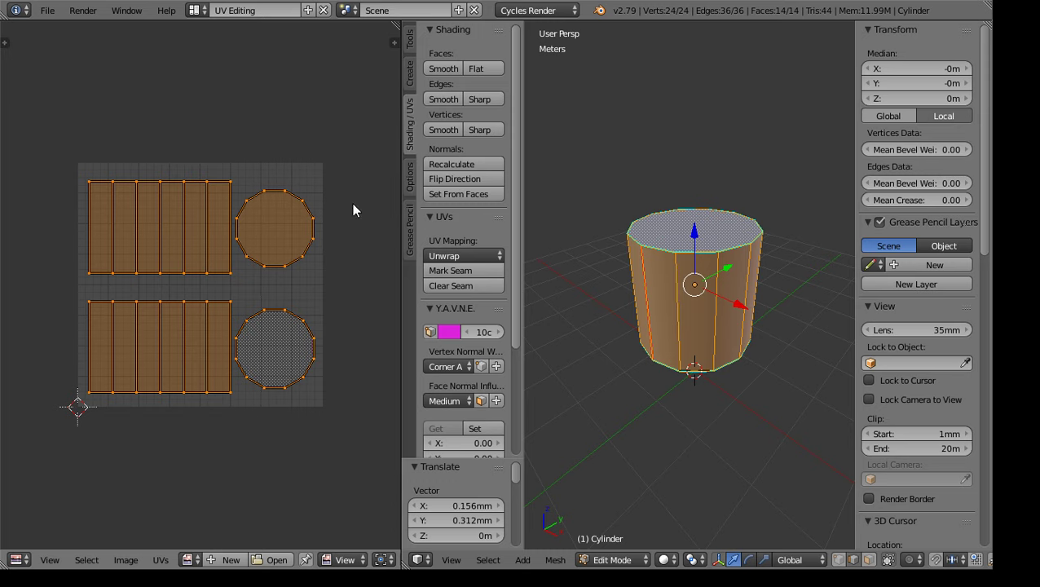
# Return to the Default layout with an orthographic view of the cylinder
pyautogui.click(198, 10)
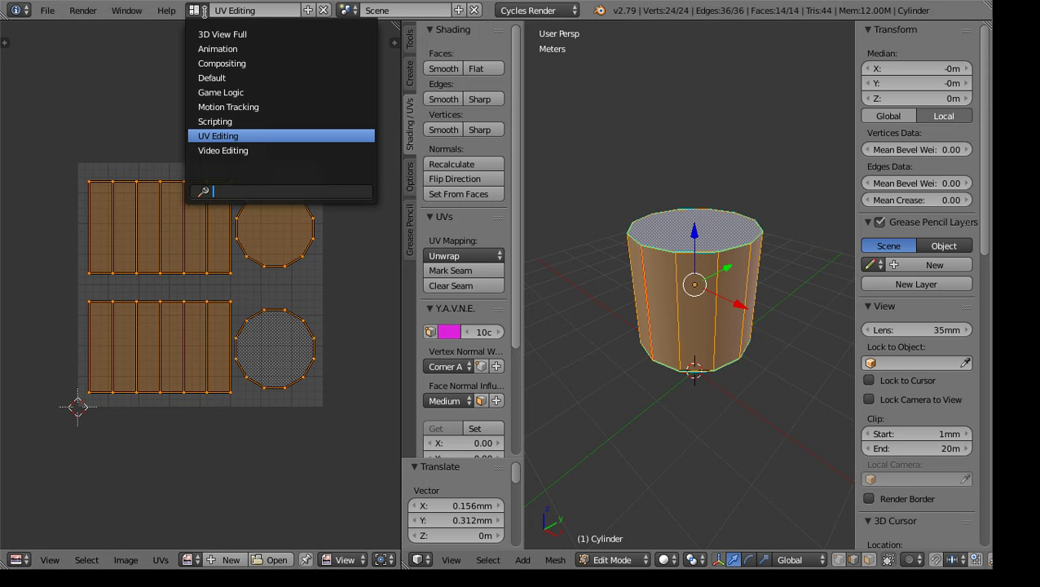
pyautogui.click(235, 74)
pyautogui.press('KP_5')
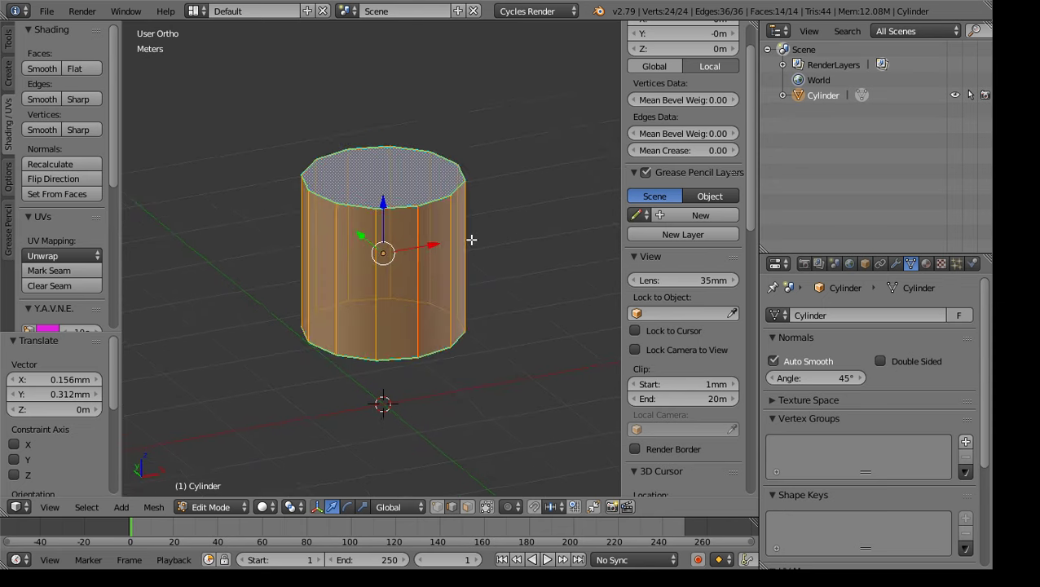
pyautogui.moveTo(456, 206); pyautogui.dragTo(461, 241, button='middle')
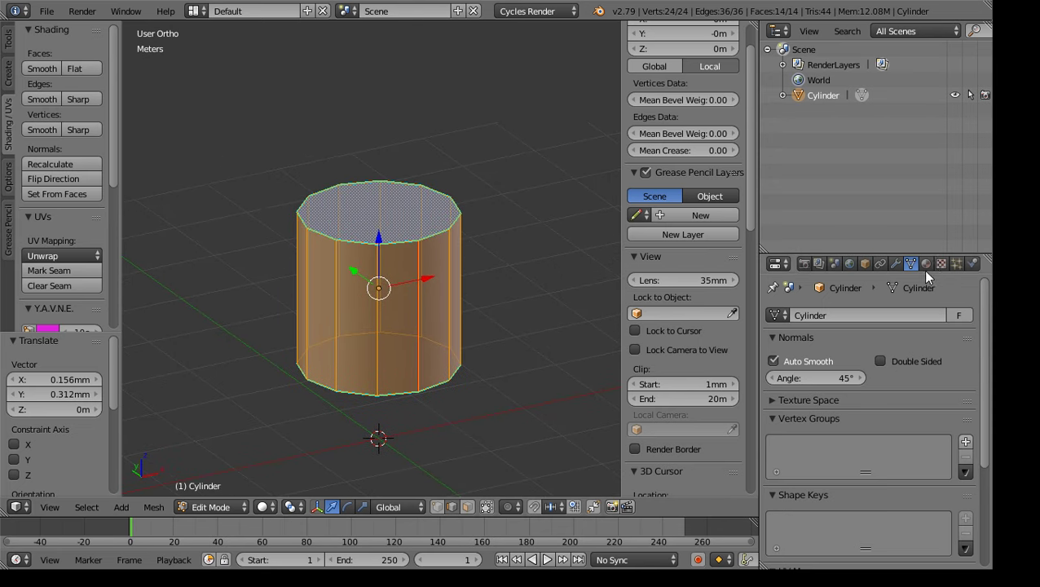
# Give the cylinder a new material named wood
pyautogui.click(926, 263)
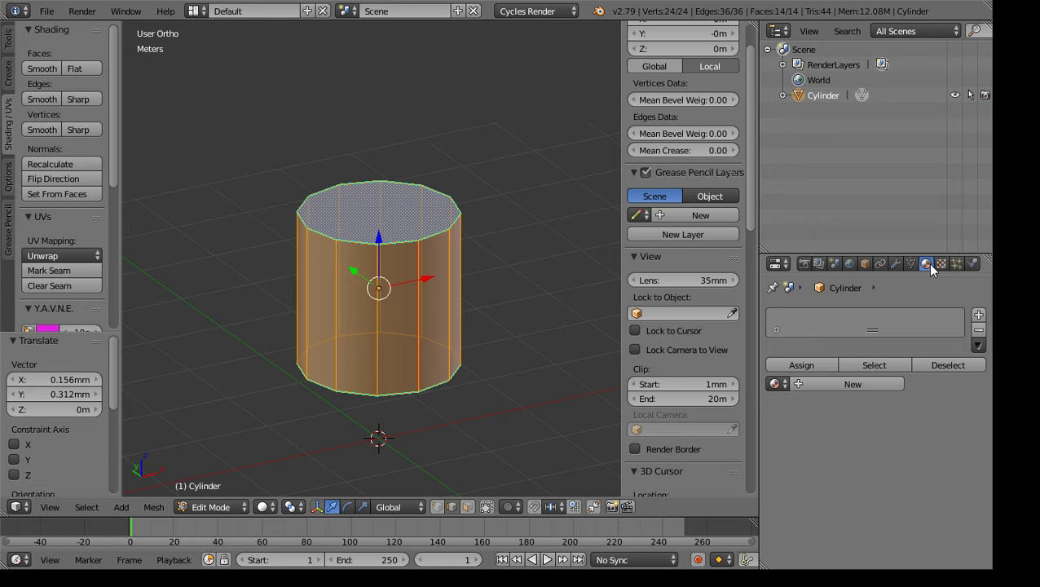
pyautogui.click(835, 388)
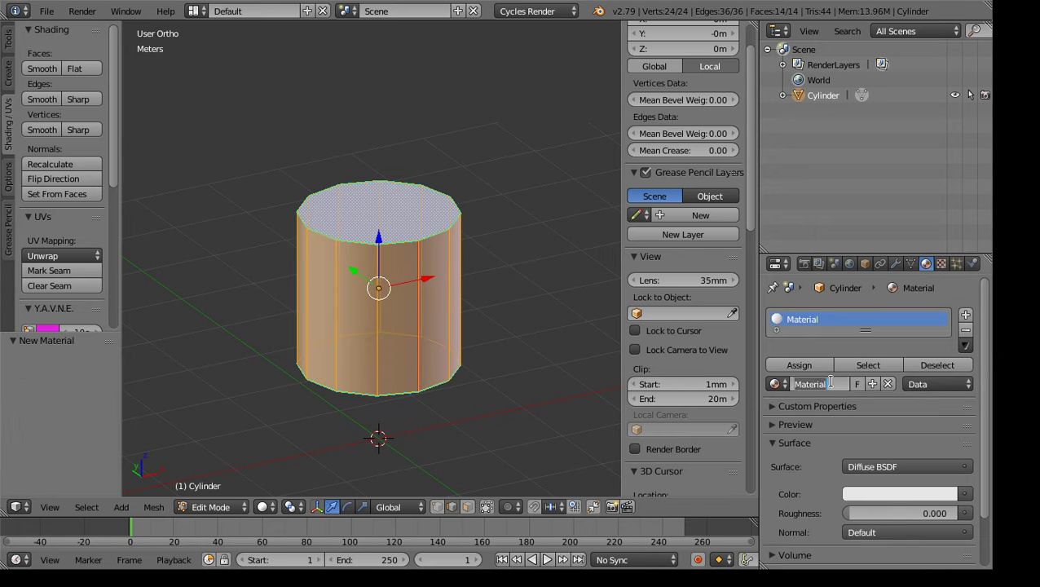
pyautogui.write('wood')
pyautogui.press('Return')
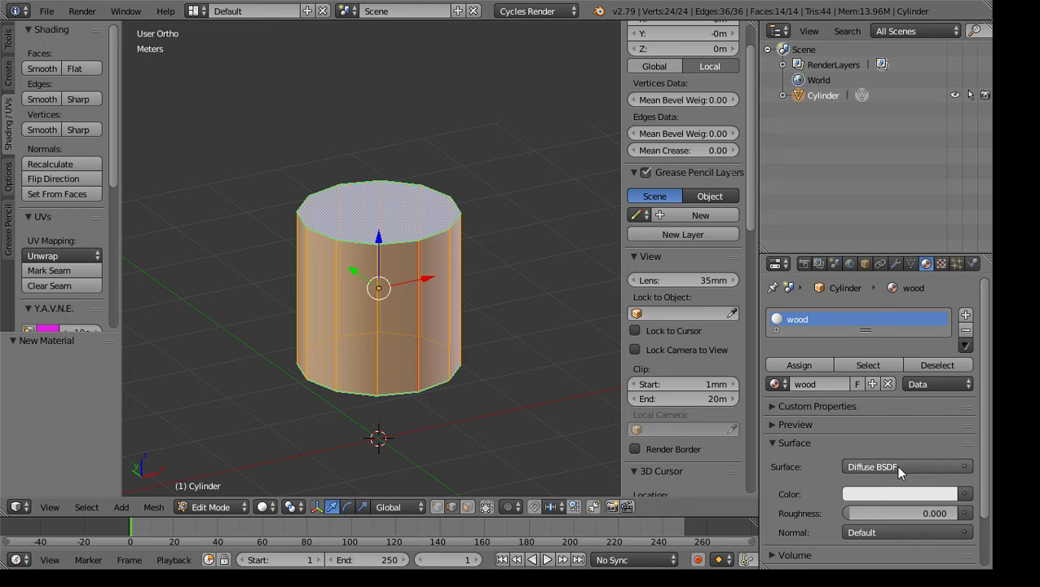
pyautogui.click(964, 494)
# Drive the wood material's colour with an Image Texture loading Bucket_UV.png from Tutorial bucket
pyautogui.press('Escape')
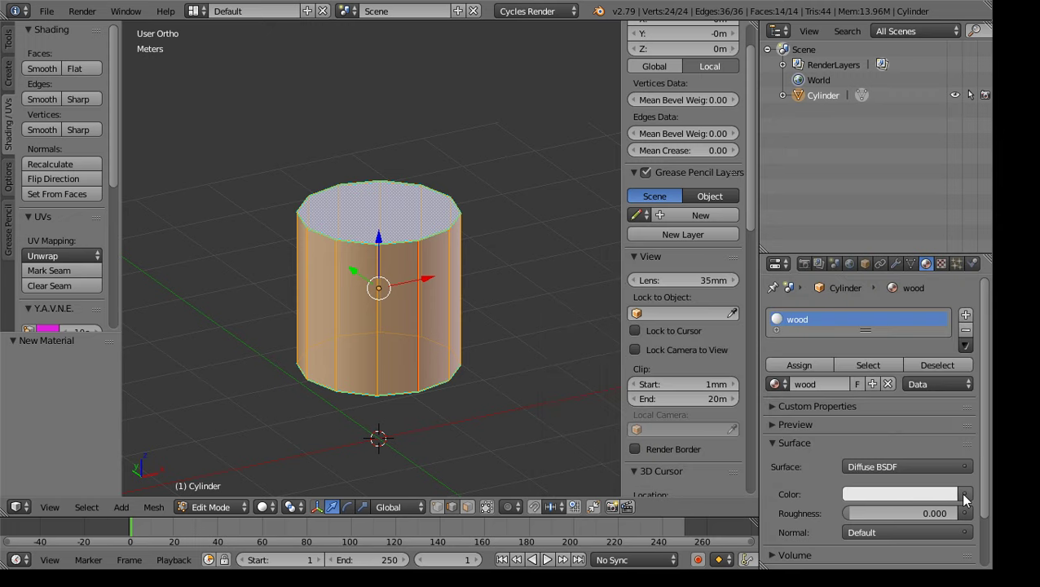
pyautogui.click(965, 495)
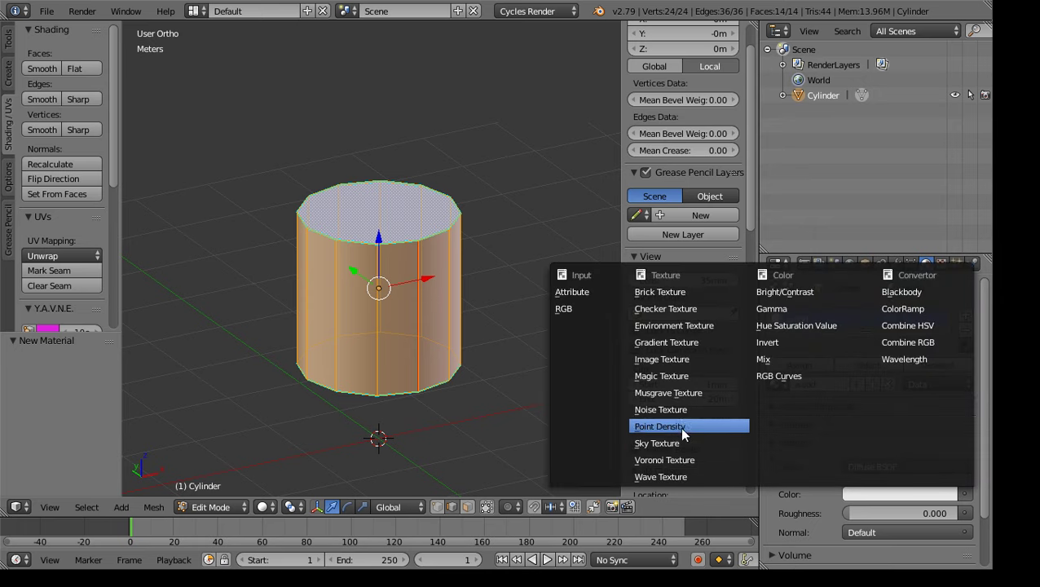
pyautogui.click(688, 364)
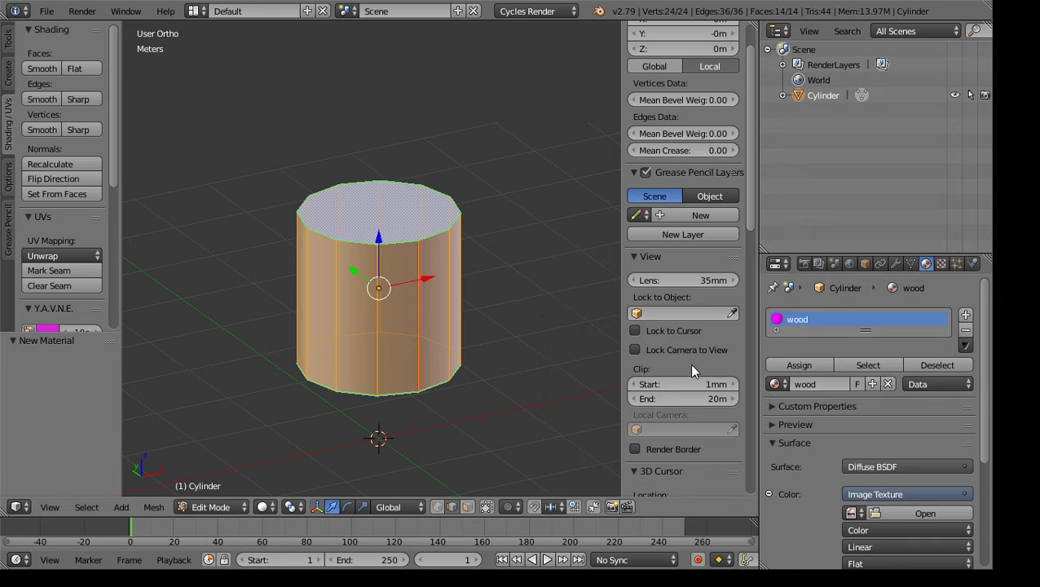
pyautogui.click(921, 513)
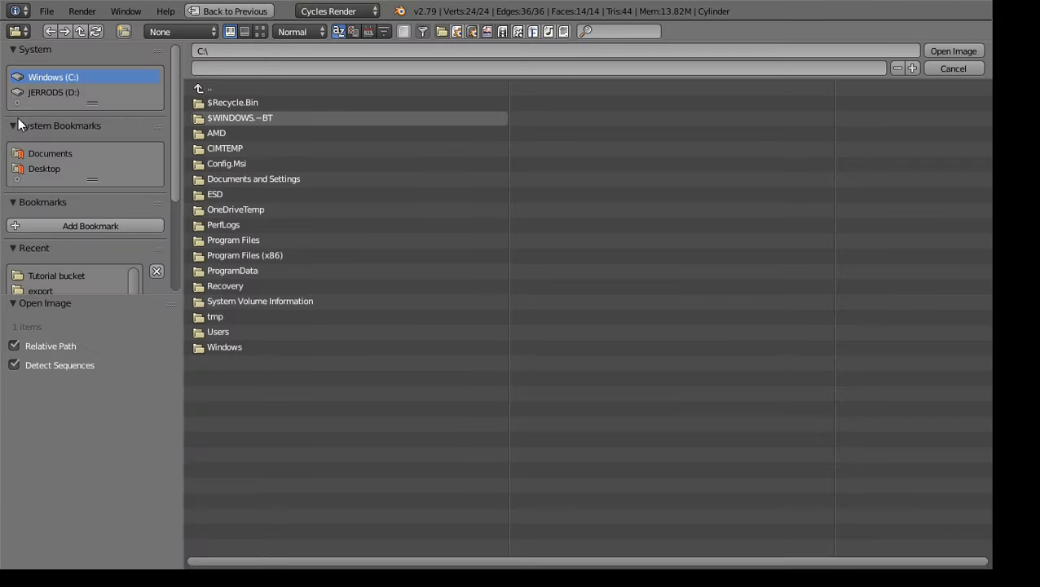
pyautogui.click(46, 168)
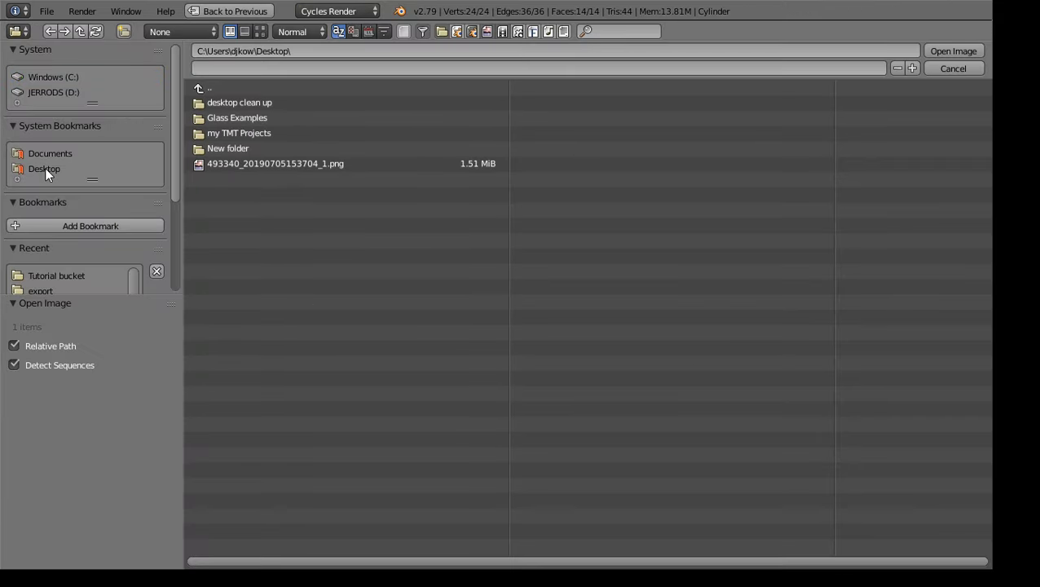
pyautogui.click(255, 133)
pyautogui.click(259, 452)
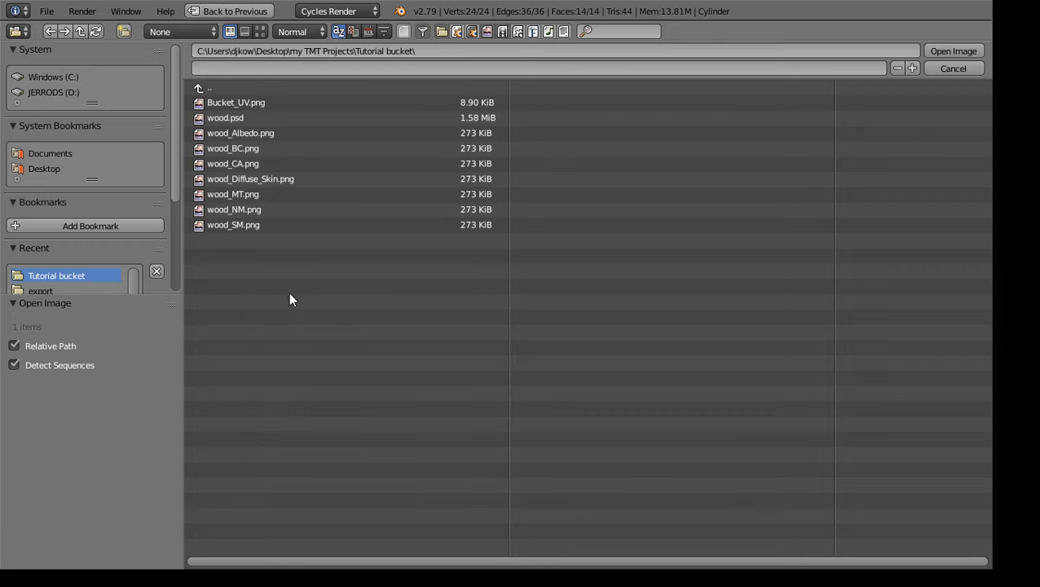
pyautogui.click(255, 102)
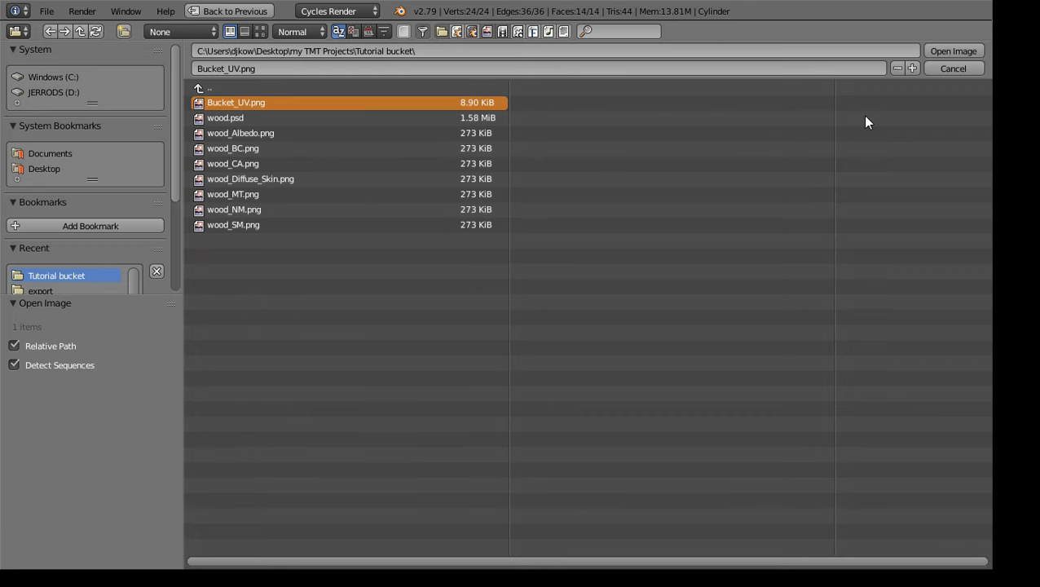
pyautogui.click(947, 47)
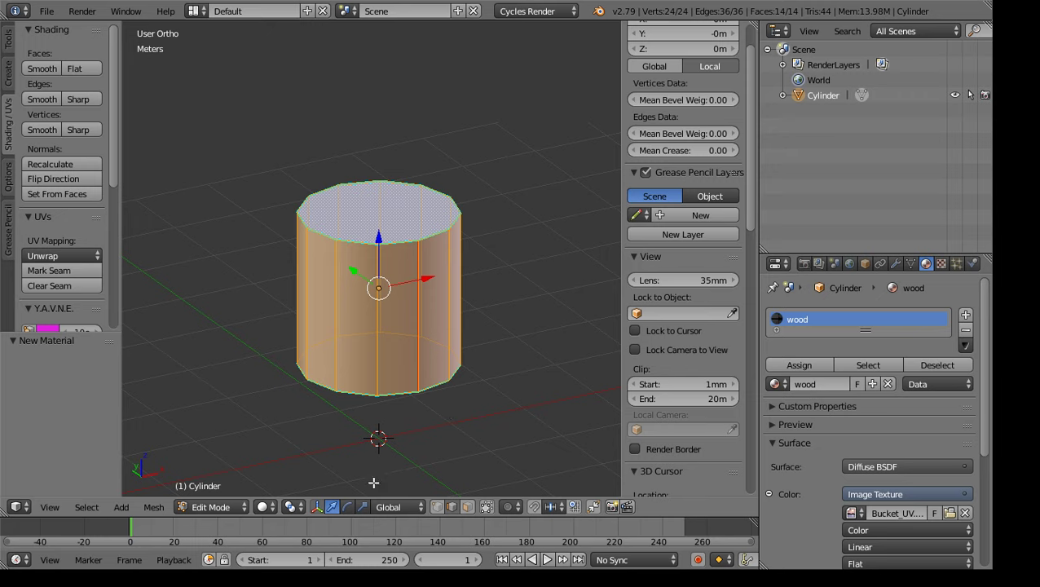
# Preview the cylinder in Material shading, deselect all, and limit selection to visible
pyautogui.click(266, 506)
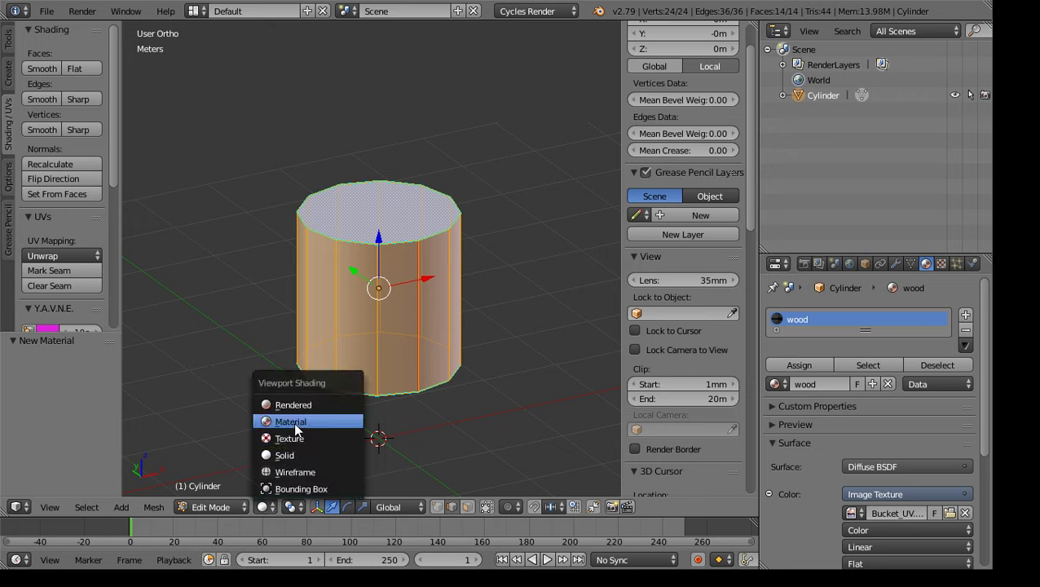
pyautogui.click(293, 421)
pyautogui.moveTo(380, 345); pyautogui.dragTo(418, 346, button='middle')
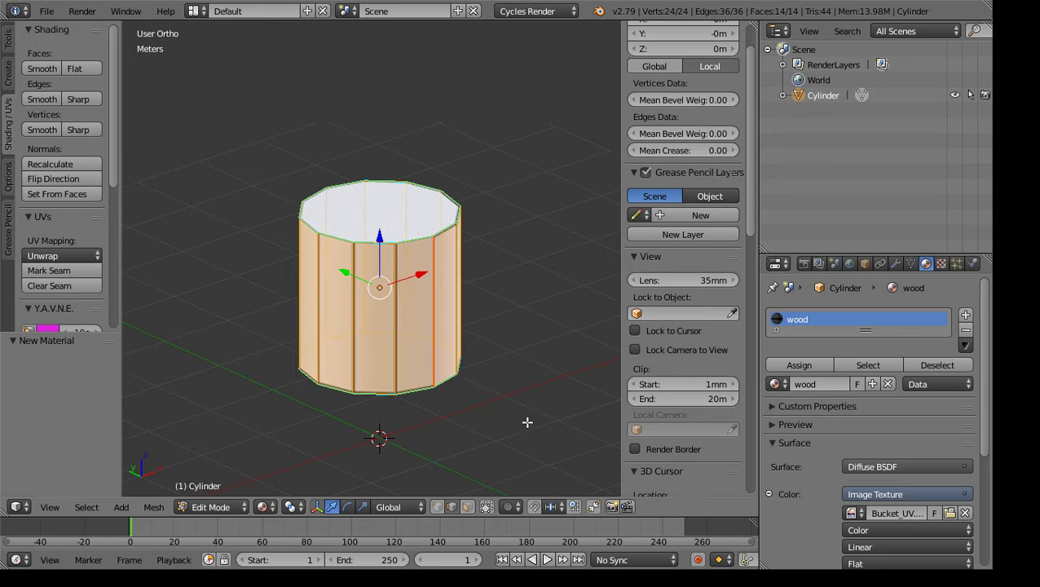
pyautogui.press('a')
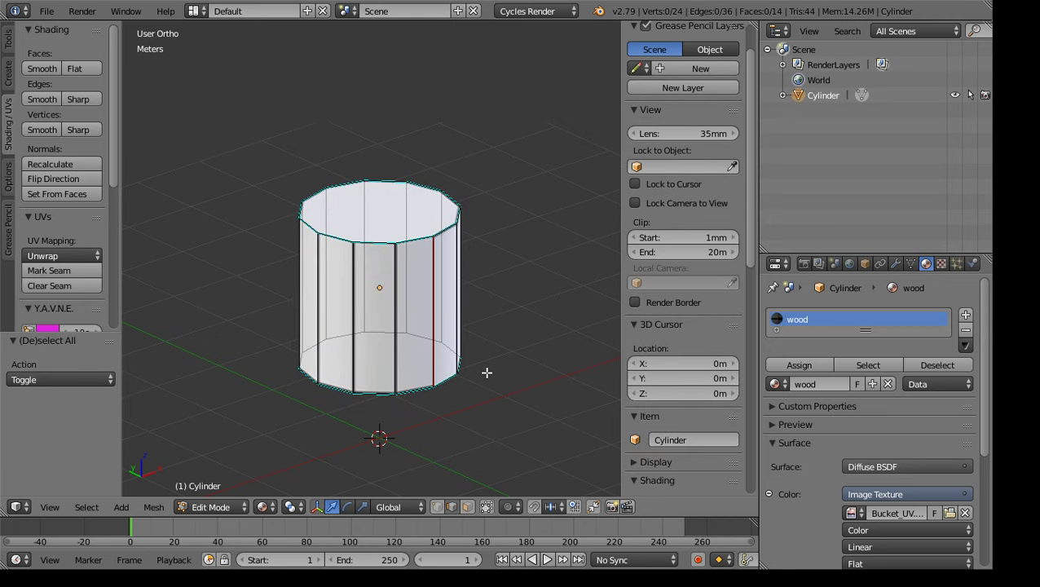
pyautogui.click(486, 506)
pyautogui.moveTo(473, 371); pyautogui.dragTo(320, 389, button='middle')
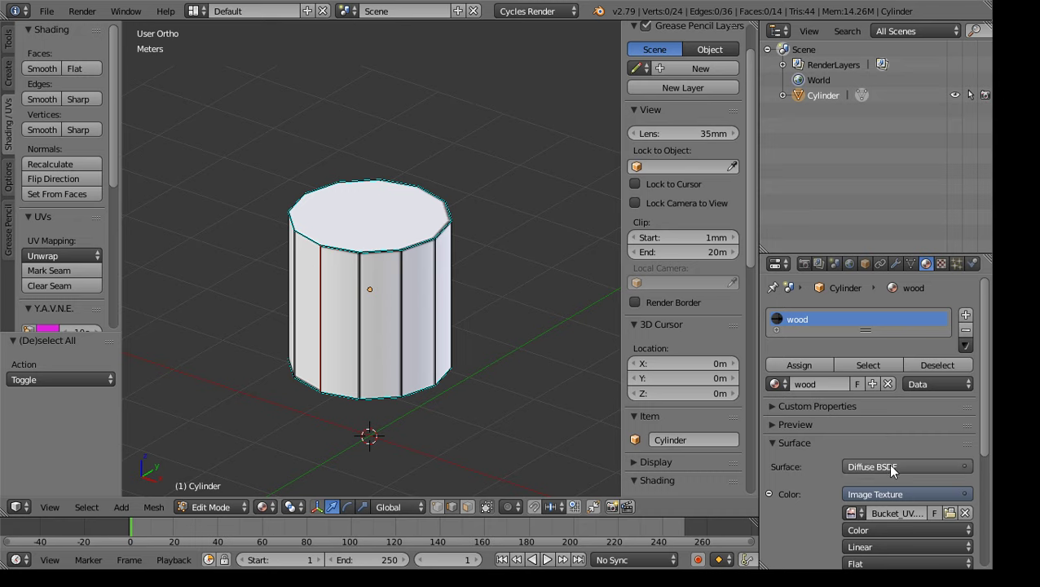
# Swap the texture image for wood_Diffuse_Skin.png so the cylinder shows wood grain
pyautogui.click(950, 513)
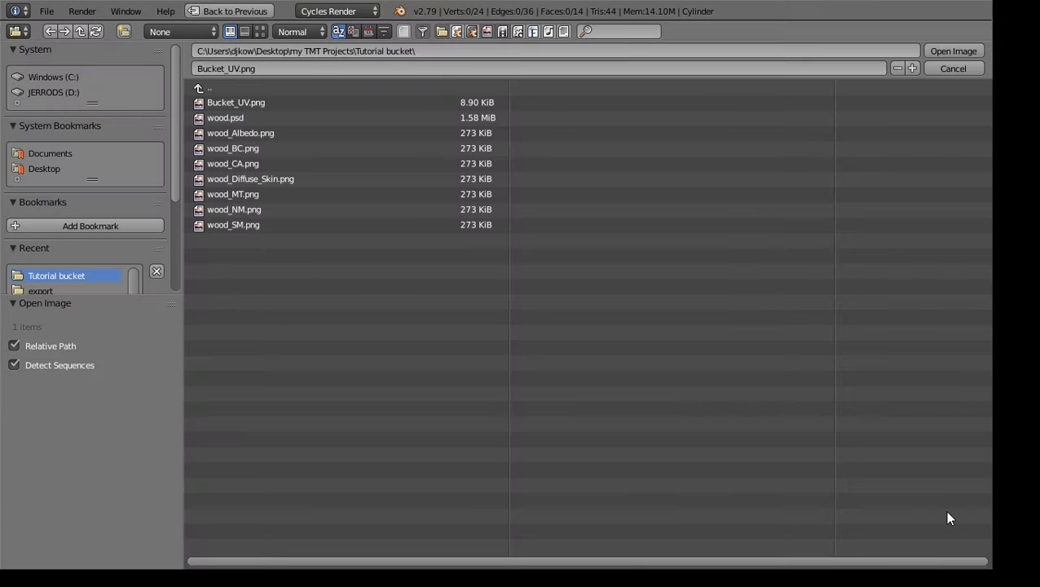
pyautogui.click(264, 177)
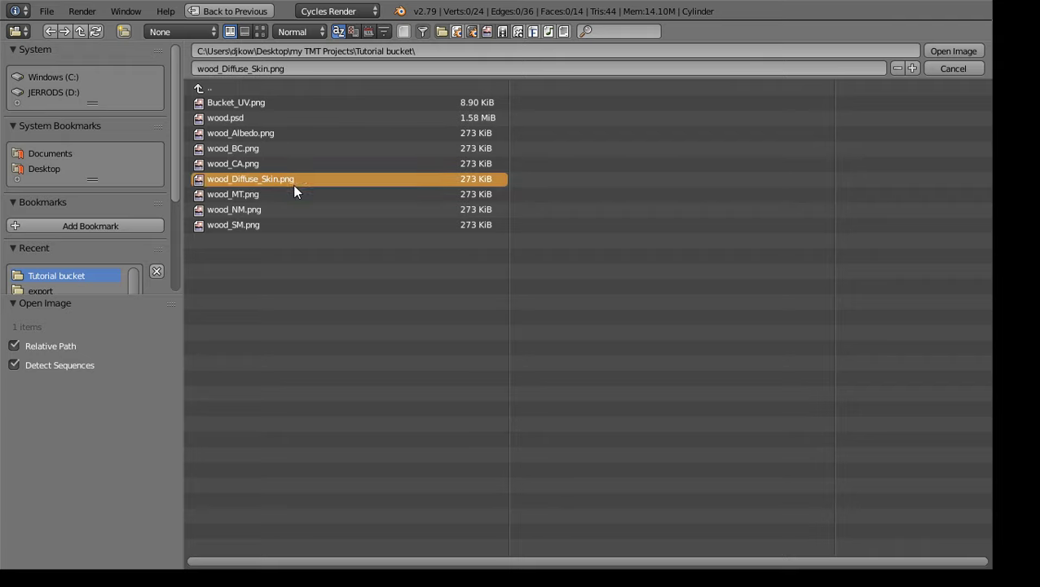
pyautogui.click(947, 52)
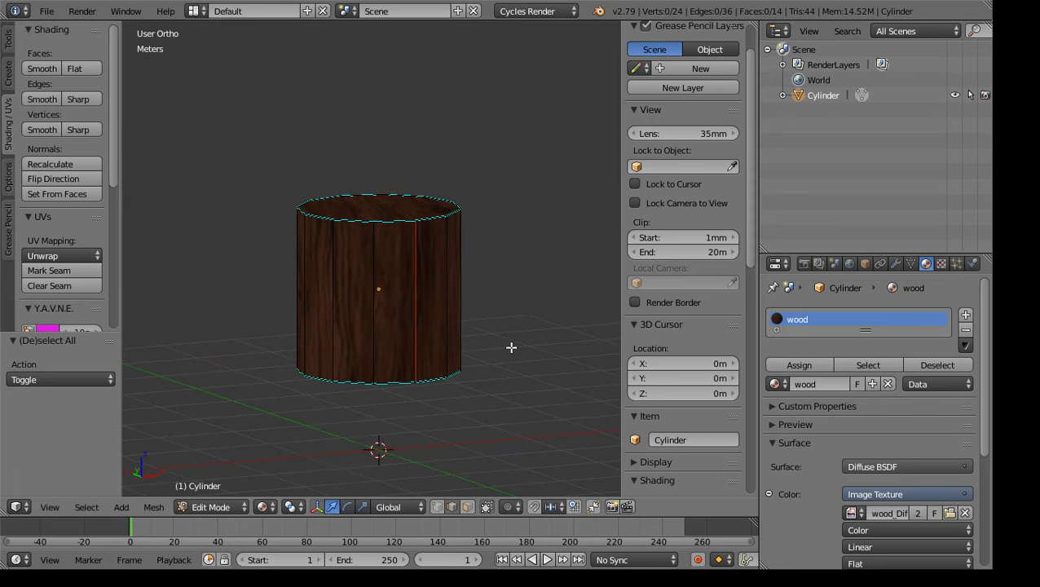
pyautogui.moveTo(511, 345); pyautogui.dragTo(444, 366, button='middle')
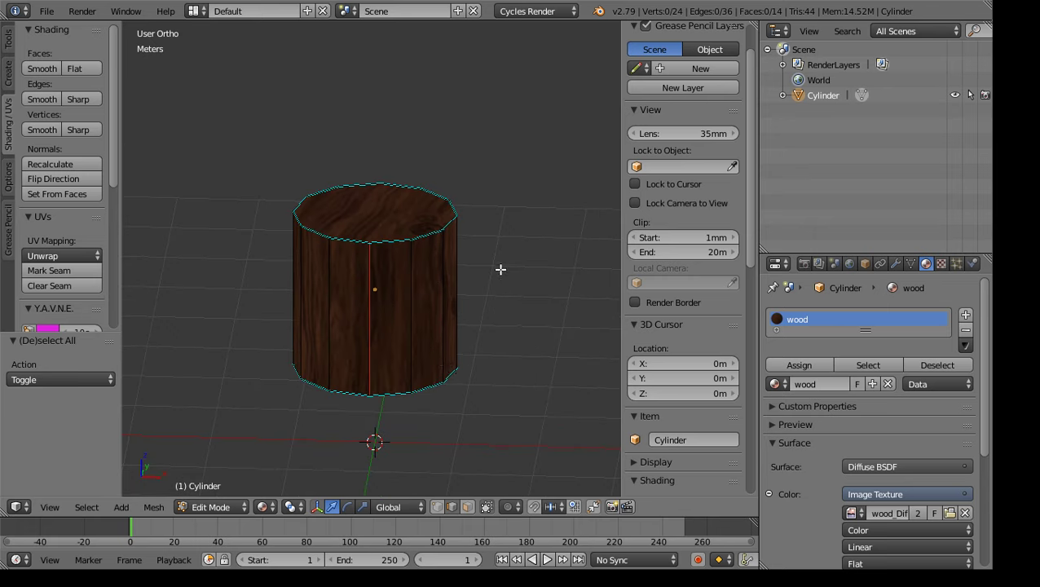
pyautogui.moveTo(505, 269); pyautogui.dragTo(495, 334, button='middle')
# Select the cylinder's top face in face mode and begin extruding it
pyautogui.click(467, 506)
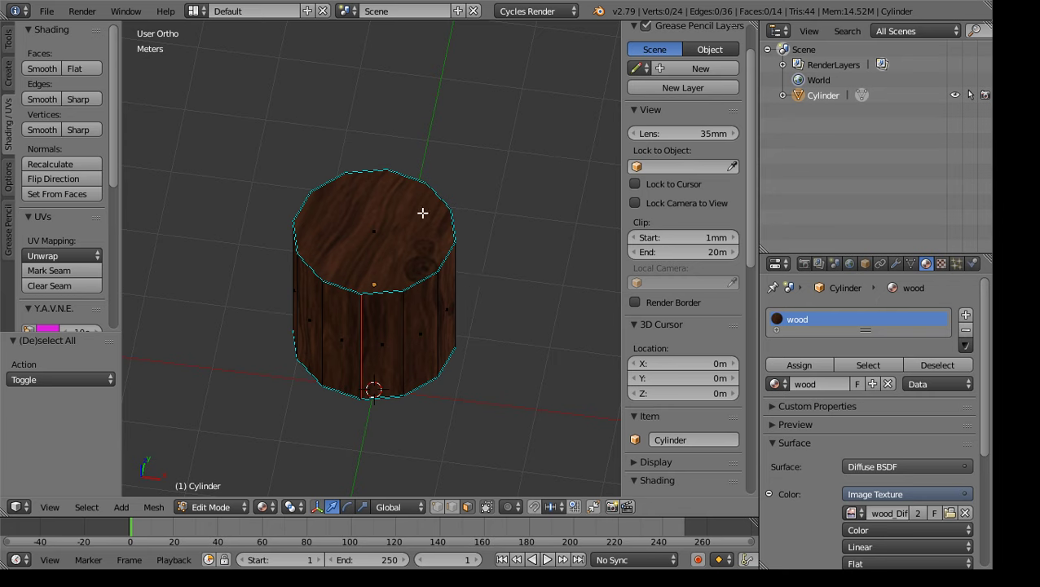
pyautogui.rightClick(374, 226)
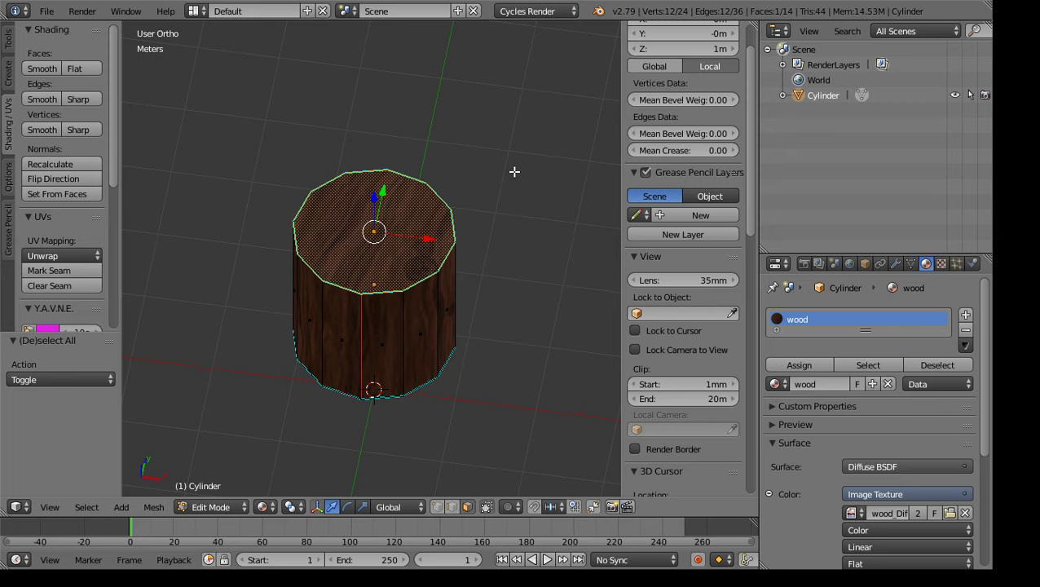
pyautogui.press('e')
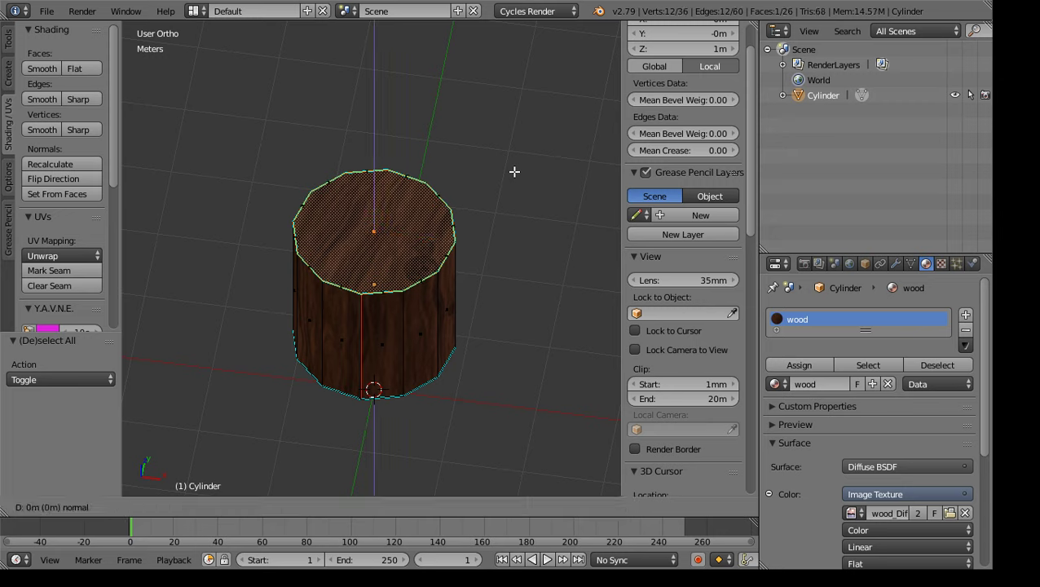
# Scale the extruded top face to 0.826 to form a rim, then inspect it
pyautogui.press('s')
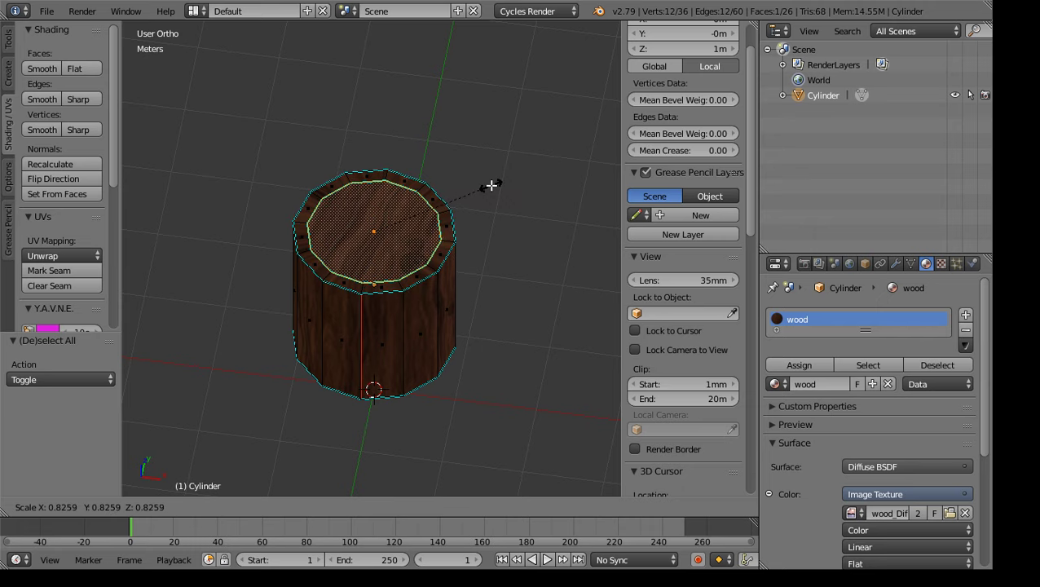
pyautogui.click(491, 186)
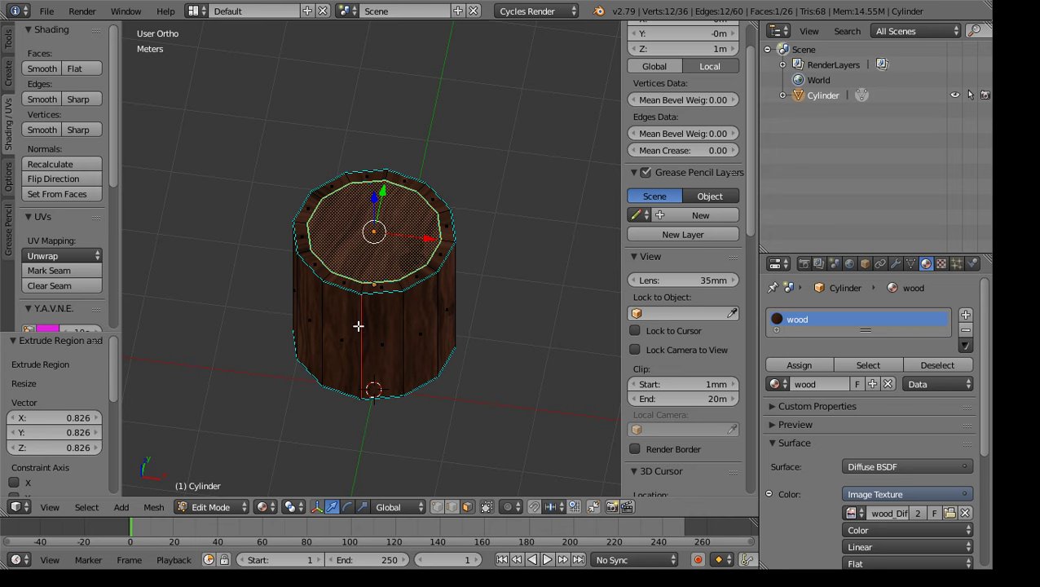
pyautogui.moveTo(364, 289); pyautogui.dragTo(411, 316, button='middle')
pyautogui.scroll(3, 406, 317)
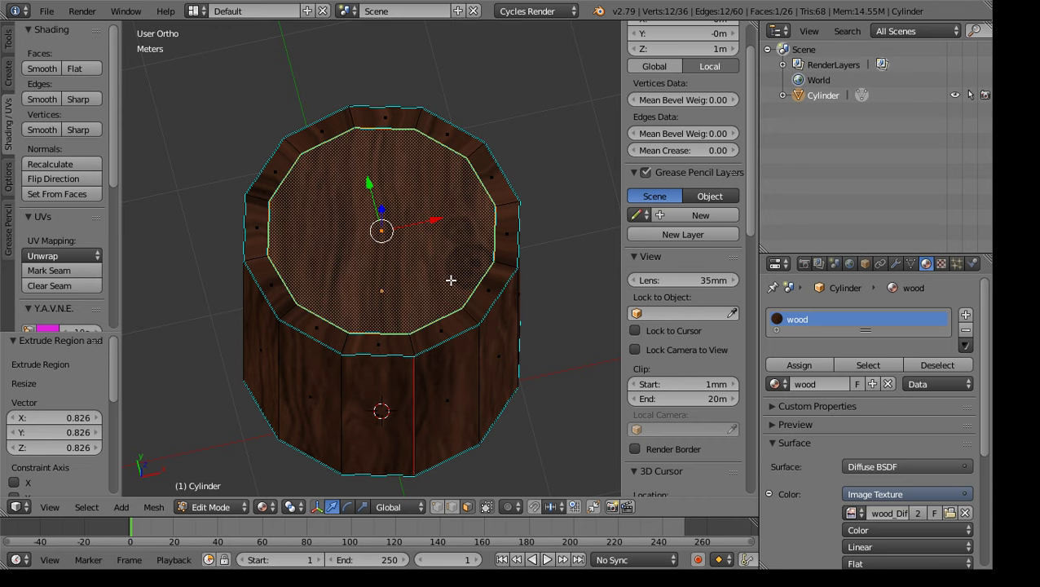
pyautogui.moveTo(460, 339); pyautogui.dragTo(472, 309, button='middle')
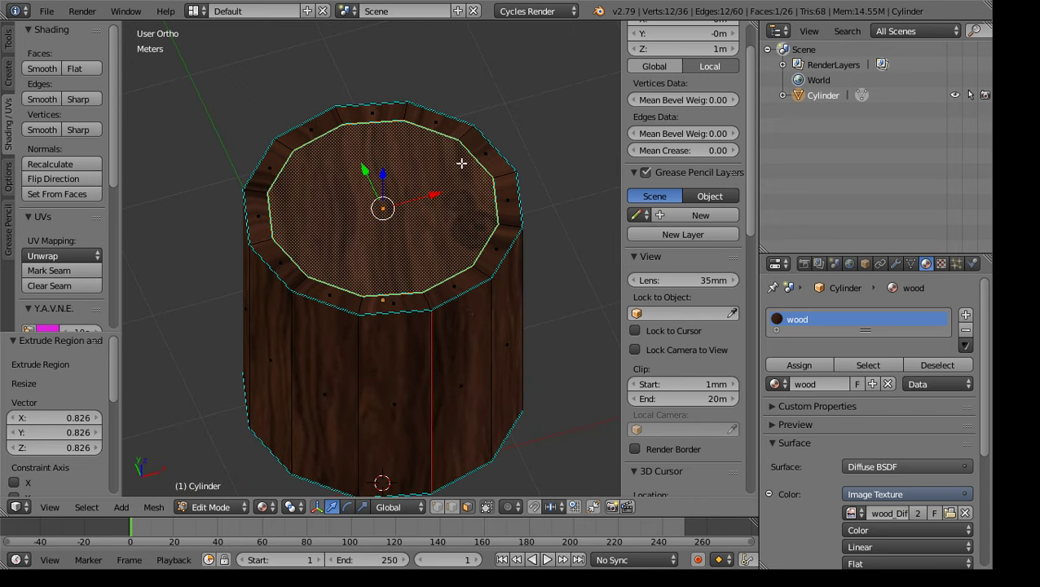
# Extrude the inner top face 1.54 m down to hollow the cylinder, then orbit around it
pyautogui.press('e')
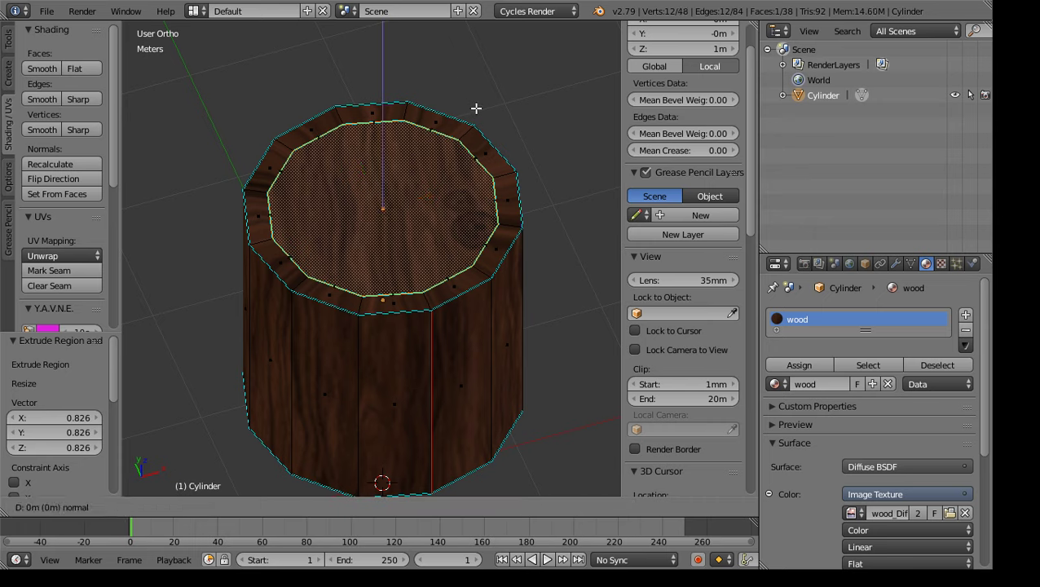
pyautogui.click(502, 244)
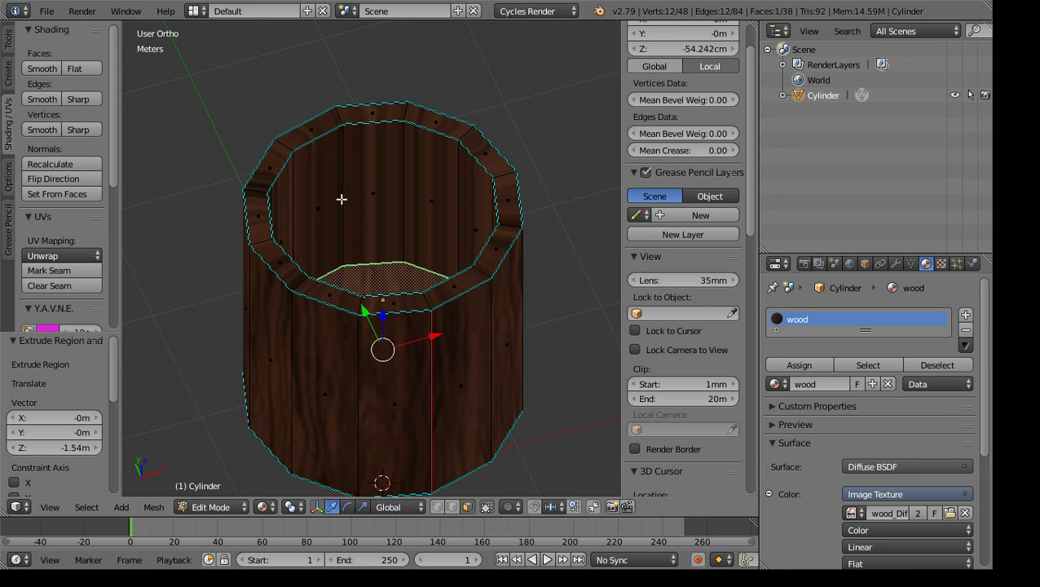
pyautogui.scroll(-2, 430, 211)
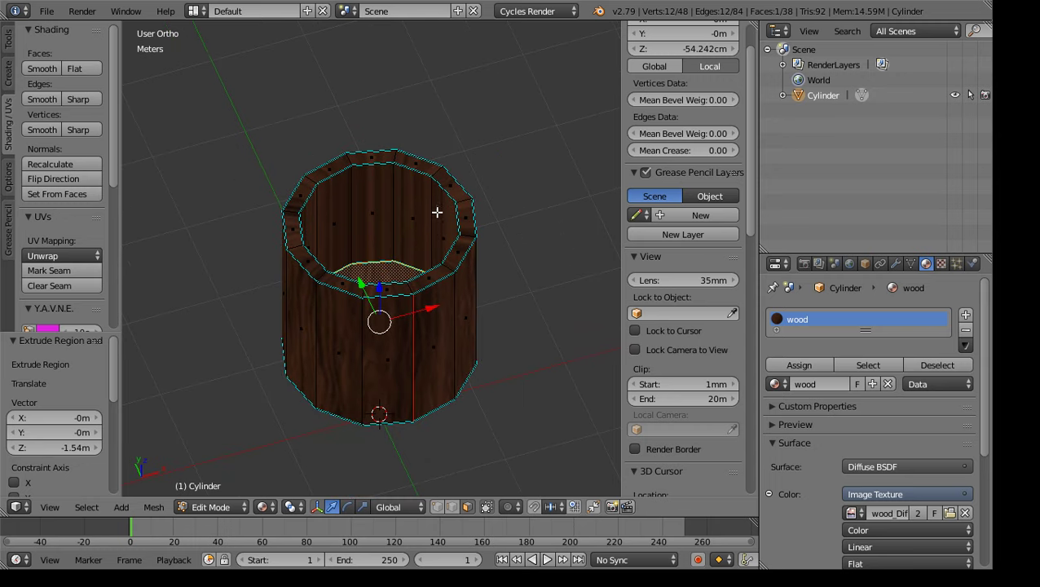
pyautogui.moveTo(488, 287); pyautogui.dragTo(488, 233, button='middle')
pyautogui.moveTo(413, 251); pyautogui.dragTo(522, 242, button='middle')
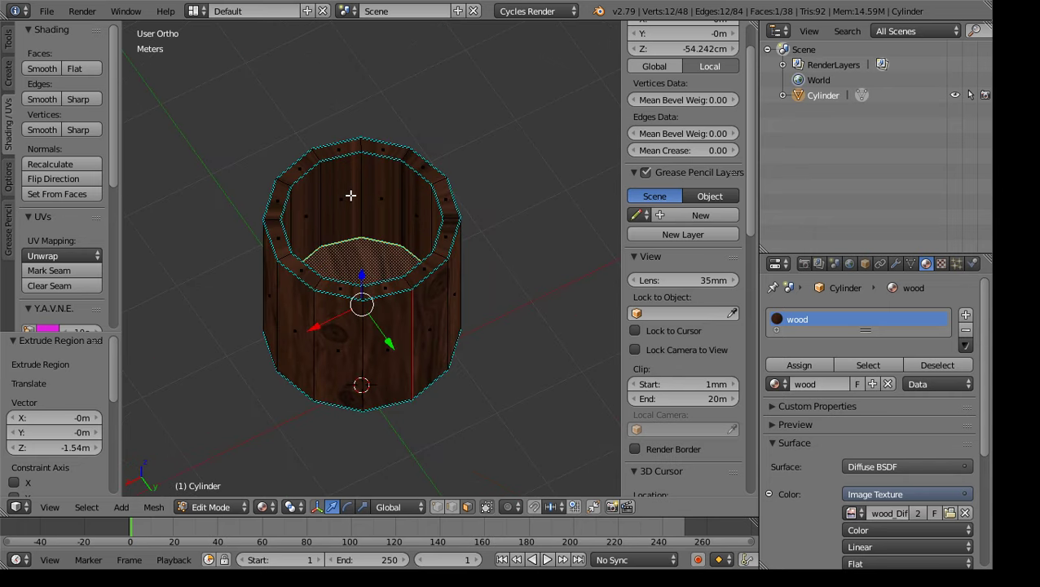
pyautogui.moveTo(401, 238); pyautogui.dragTo(144, 232, button='middle')
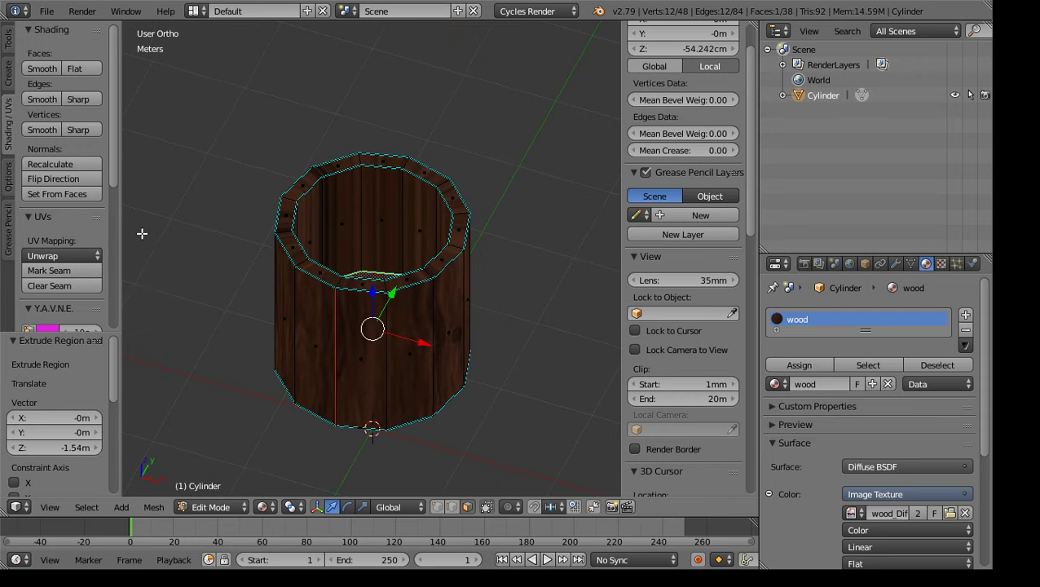
pyautogui.moveTo(249, 248); pyautogui.dragTo(271, 261, button='middle')
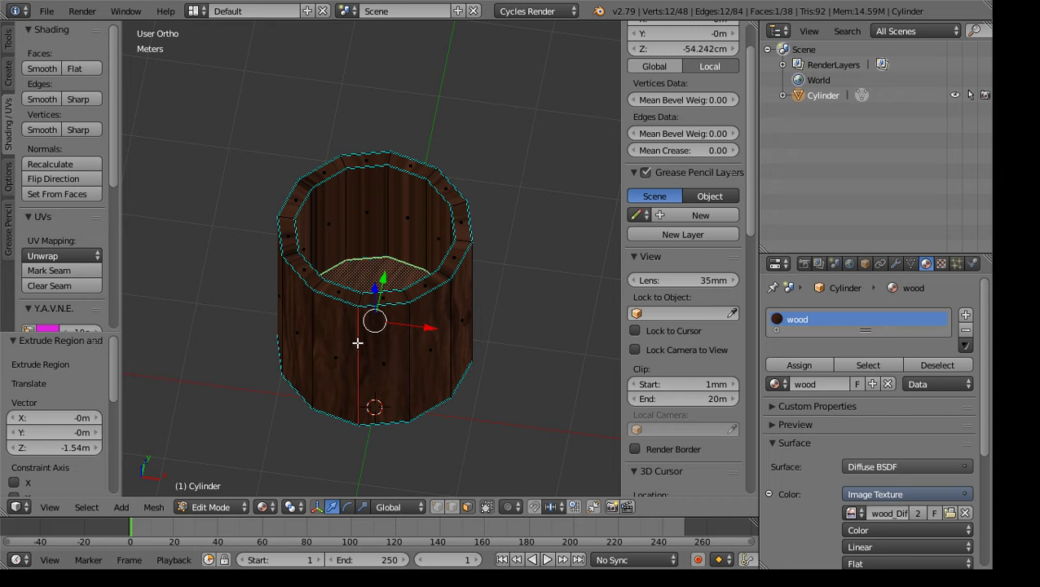
# Mark a seam along two vertical edges of the cup's inner wall
pyautogui.rightClick(379, 218)
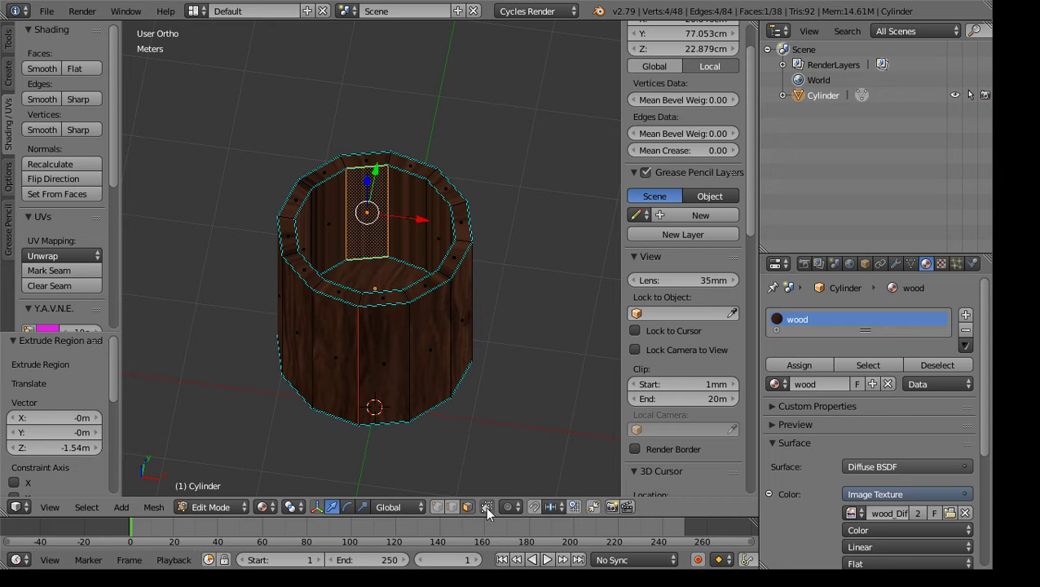
pyautogui.click(454, 507)
pyautogui.rightClick(392, 201)
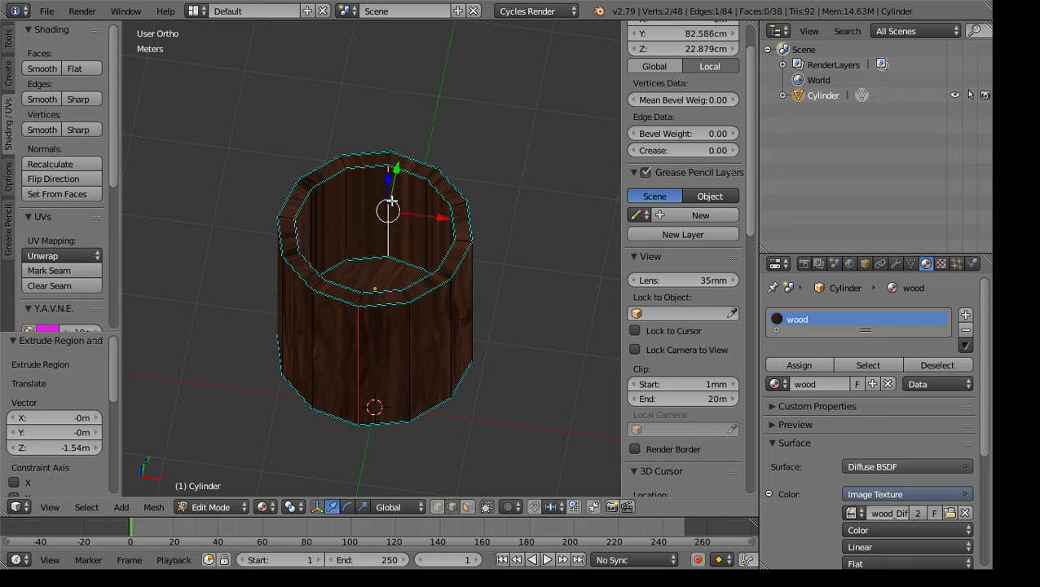
pyautogui.moveTo(556, 349); pyautogui.dragTo(263, 359, button='middle')
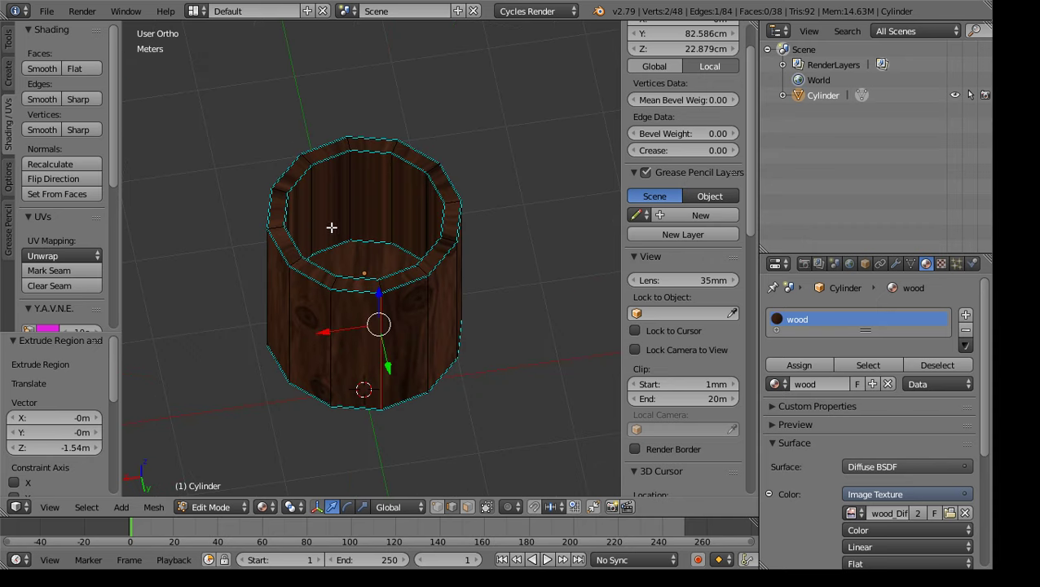
pyautogui.keyDown('shift'); pyautogui.rightClick(347, 203); pyautogui.keyUp('shift')
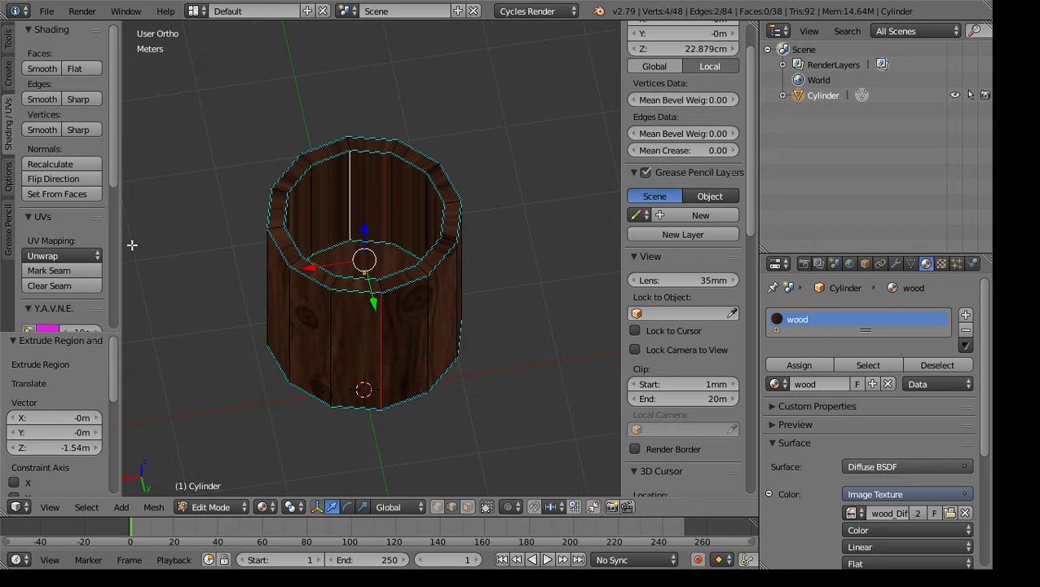
pyautogui.click(49, 269)
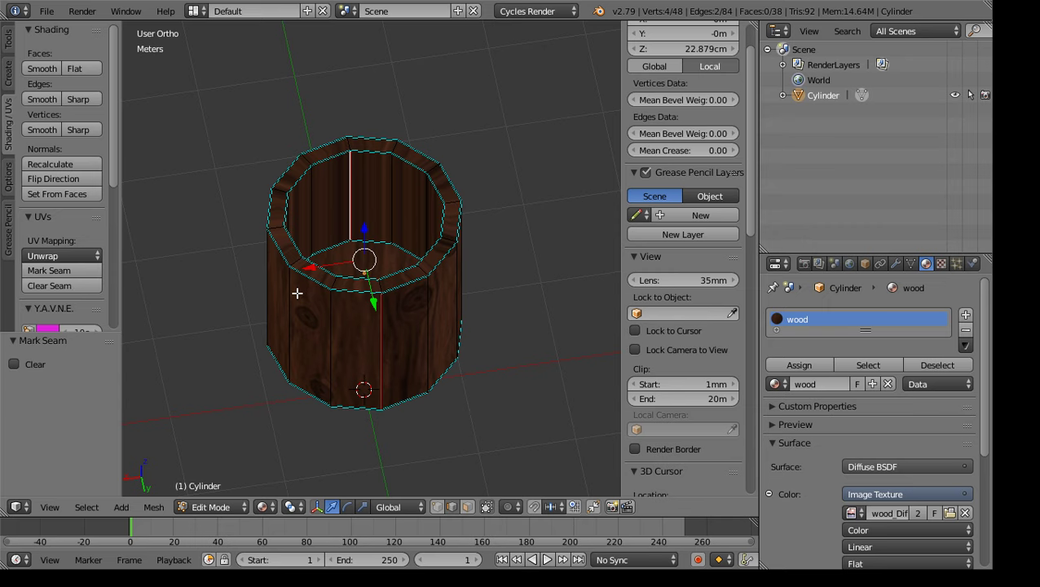
pyautogui.moveTo(296, 292); pyautogui.dragTo(374, 304, button='middle')
pyautogui.press('a')
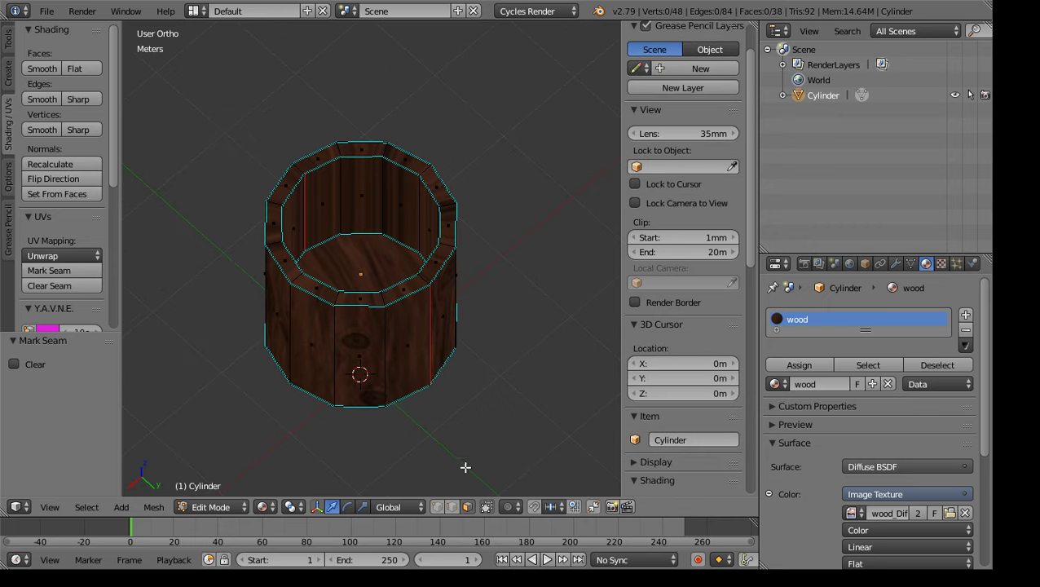
# Select all twelve inner wall faces of the cup
pyautogui.rightClick(340, 203)
pyautogui.keyDown('shift'); pyautogui.rightClick(357, 204); pyautogui.keyUp('shift')
pyautogui.keyDown('shift'); pyautogui.rightClick(394, 204); pyautogui.keyUp('shift')
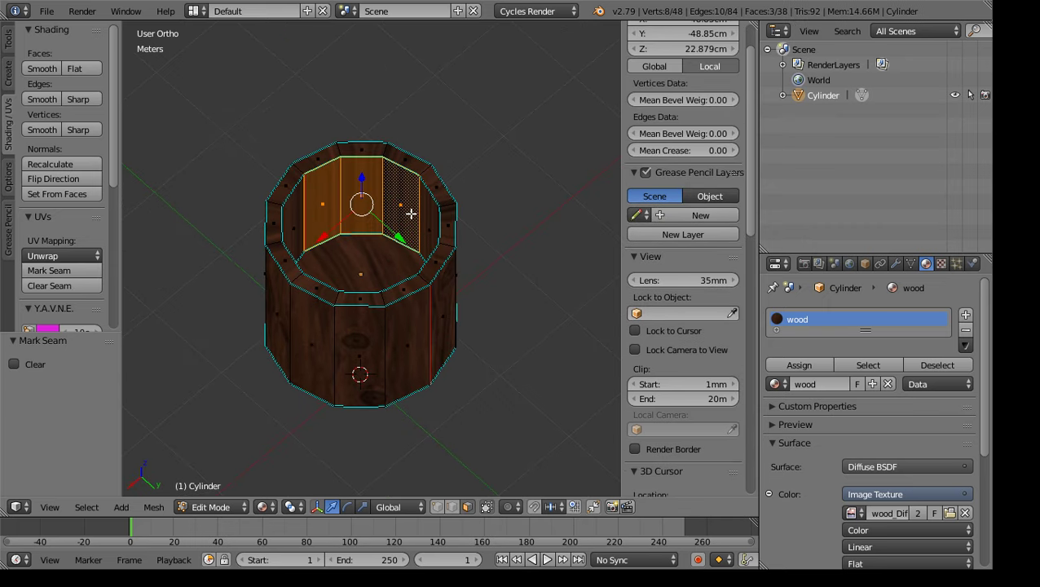
pyautogui.keyDown('shift'); pyautogui.rightClick(420, 221); pyautogui.keyUp('shift')
pyautogui.moveTo(409, 279); pyautogui.dragTo(596, 287, button='middle')
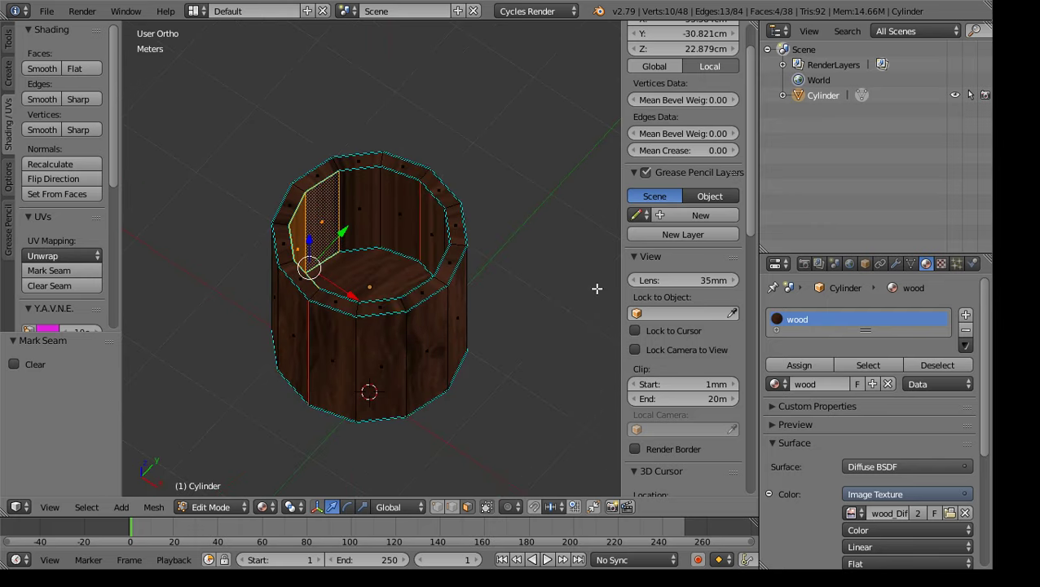
pyautogui.keyDown('shift'); pyautogui.rightClick(366, 206); pyautogui.keyUp('shift')
pyautogui.keyDown('shift'); pyautogui.rightClick(383, 210); pyautogui.keyUp('shift')
pyautogui.moveTo(399, 236); pyautogui.dragTo(504, 281, button='middle')
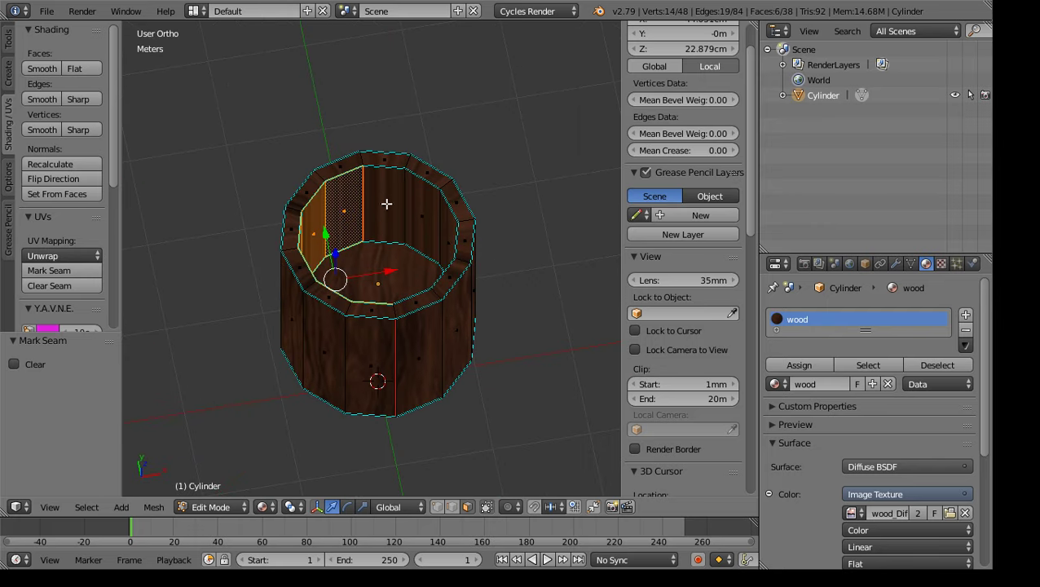
pyautogui.keyDown('shift'); pyautogui.rightClick(390, 206); pyautogui.keyUp('shift')
pyautogui.keyDown('shift'); pyautogui.rightClick(411, 213); pyautogui.keyUp('shift')
pyautogui.moveTo(443, 301); pyautogui.dragTo(605, 300, button='middle')
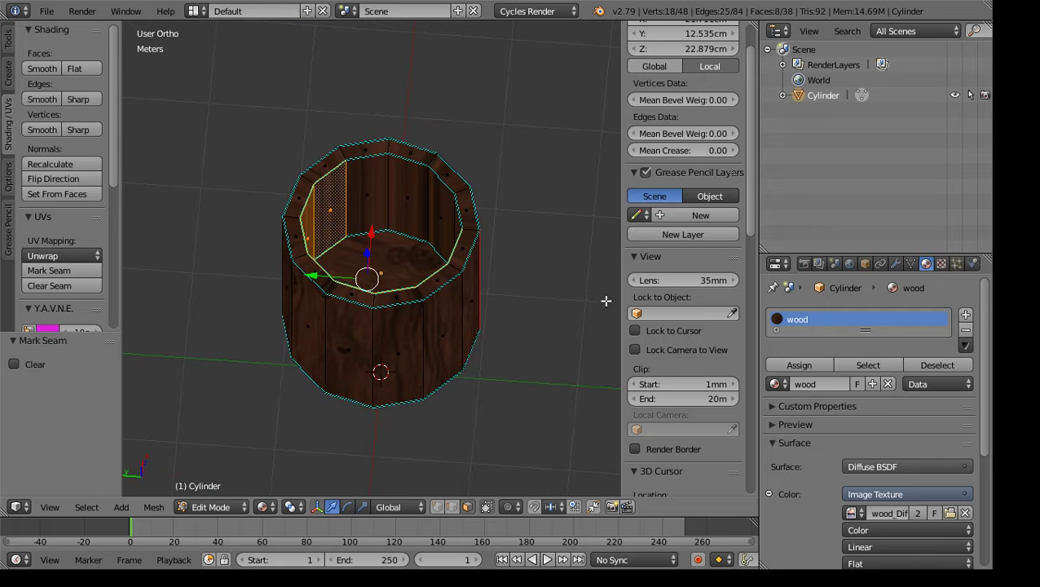
pyautogui.keyDown('shift'); pyautogui.rightClick(374, 190); pyautogui.keyUp('shift')
pyautogui.keyDown('shift'); pyautogui.rightClick(419, 206); pyautogui.keyUp('shift')
pyautogui.keyDown('shift'); pyautogui.rightClick(437, 216); pyautogui.keyUp('shift')
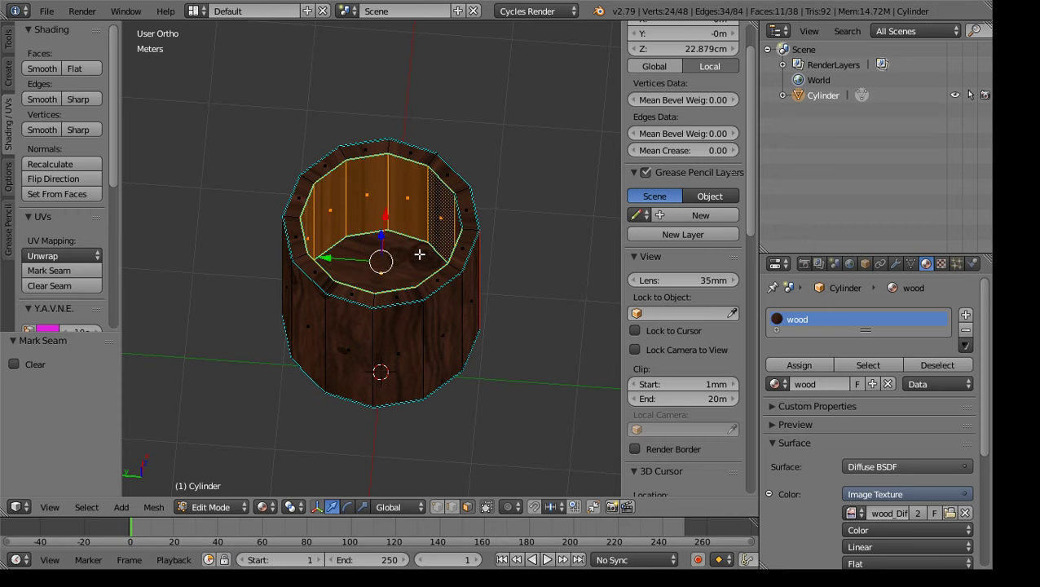
pyautogui.moveTo(419, 254); pyautogui.dragTo(522, 290, button='middle')
pyautogui.keyDown('shift'); pyautogui.rightClick(395, 195); pyautogui.keyUp('shift')
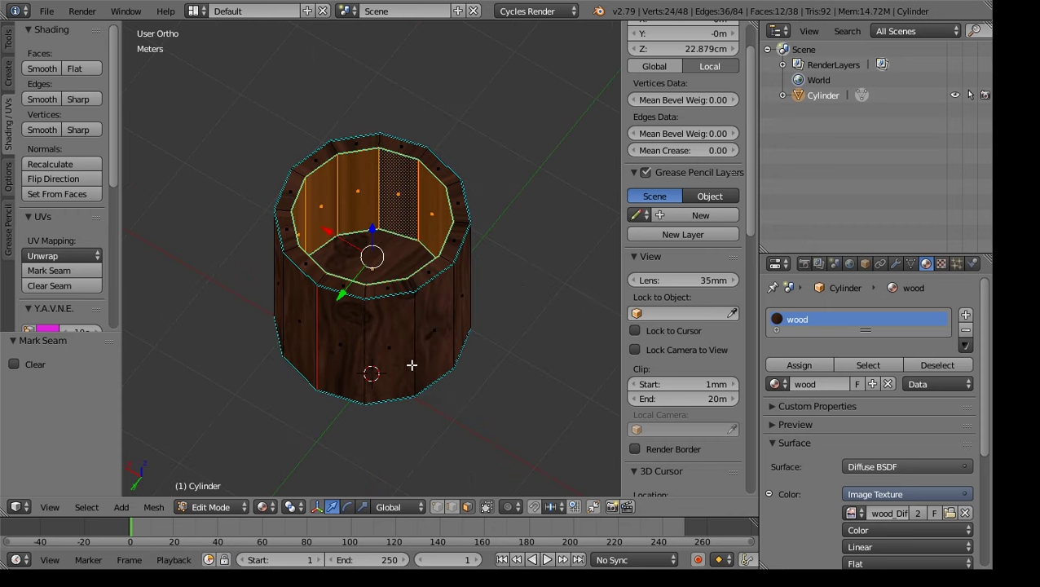
pyautogui.click(196, 11)
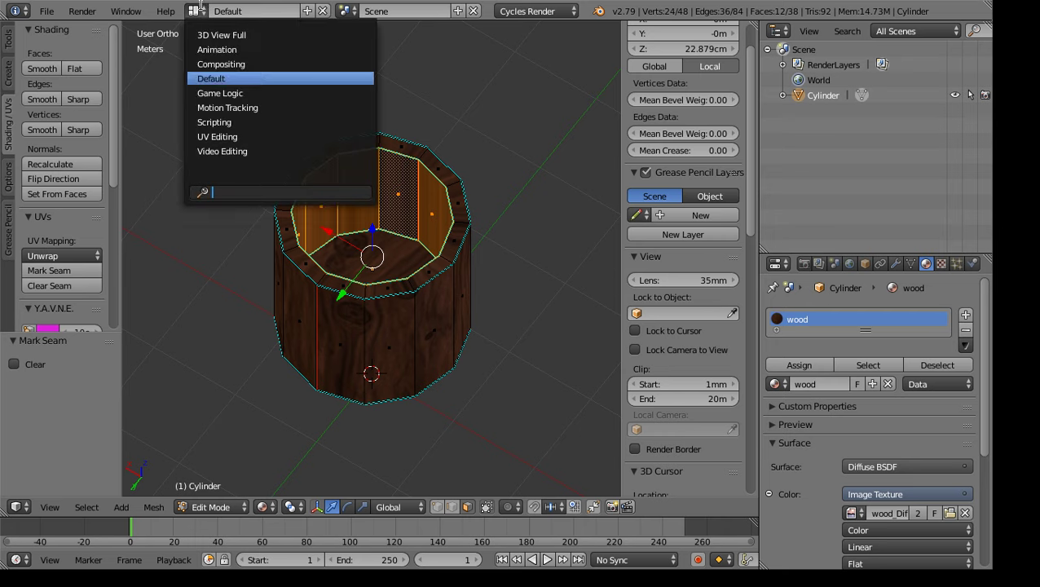
# Unwrap the selected inner wall faces in the UV Editing layout
pyautogui.click(220, 136)
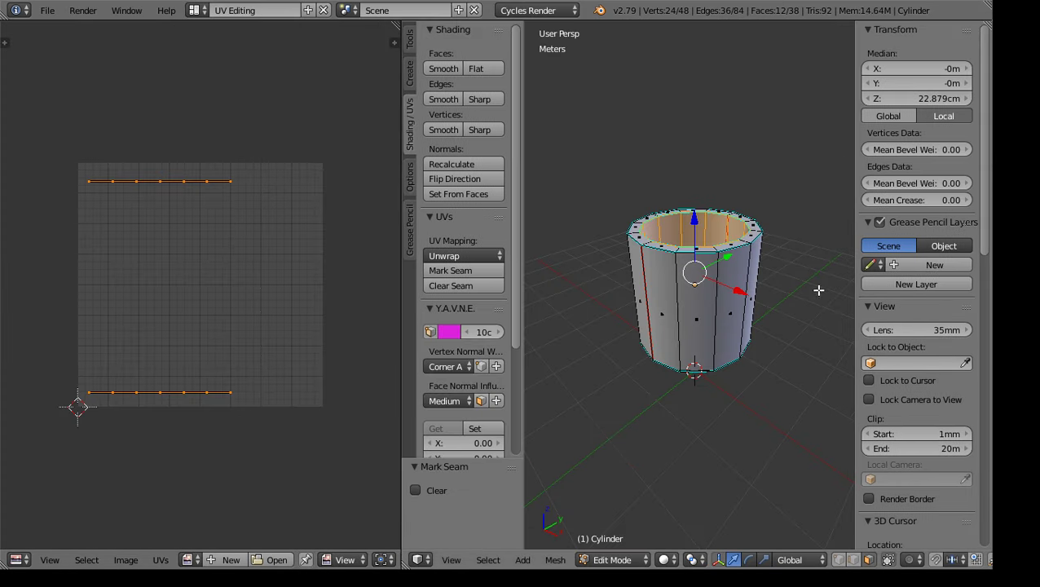
pyautogui.press('u')
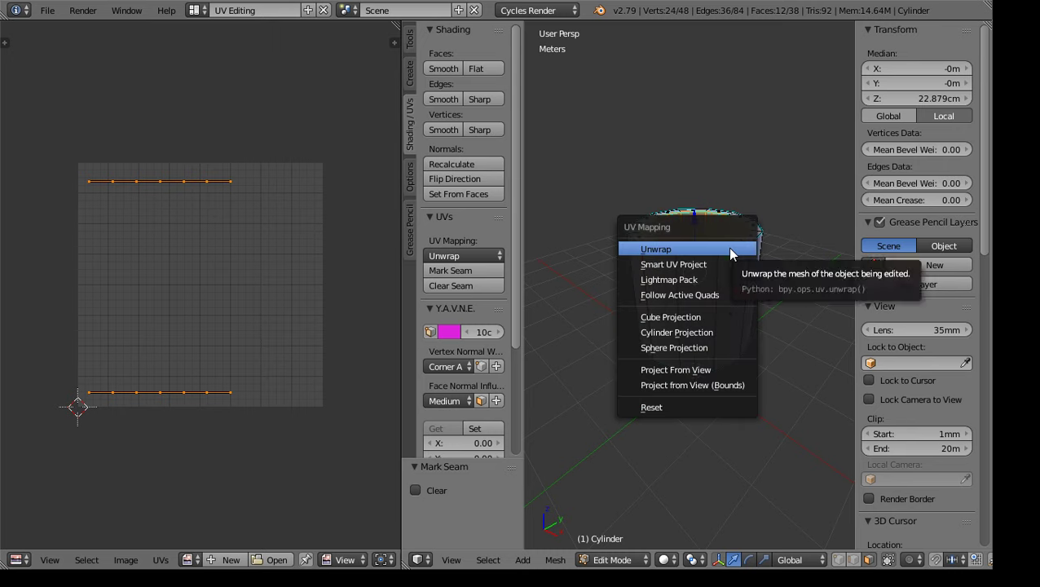
pyautogui.click(727, 248)
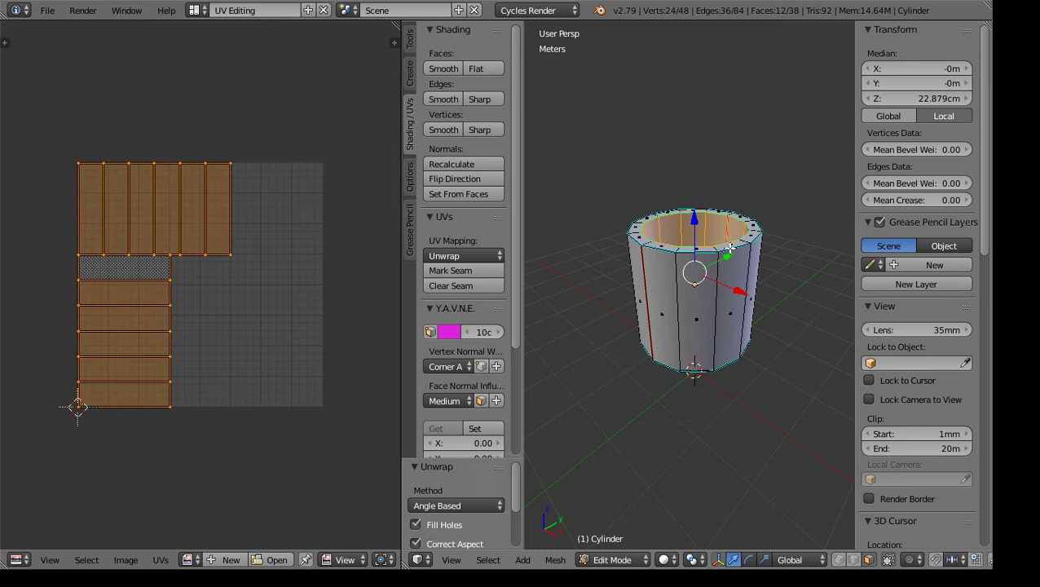
# Rotate the lower UV island 90° and reposition it
pyautogui.rightClick(161, 274)
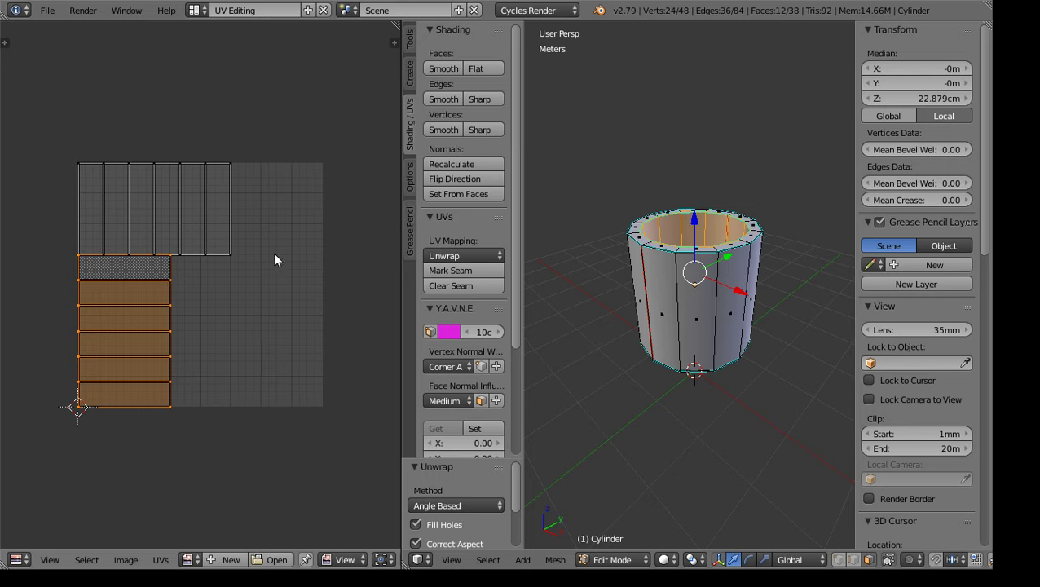
pyautogui.press('r')
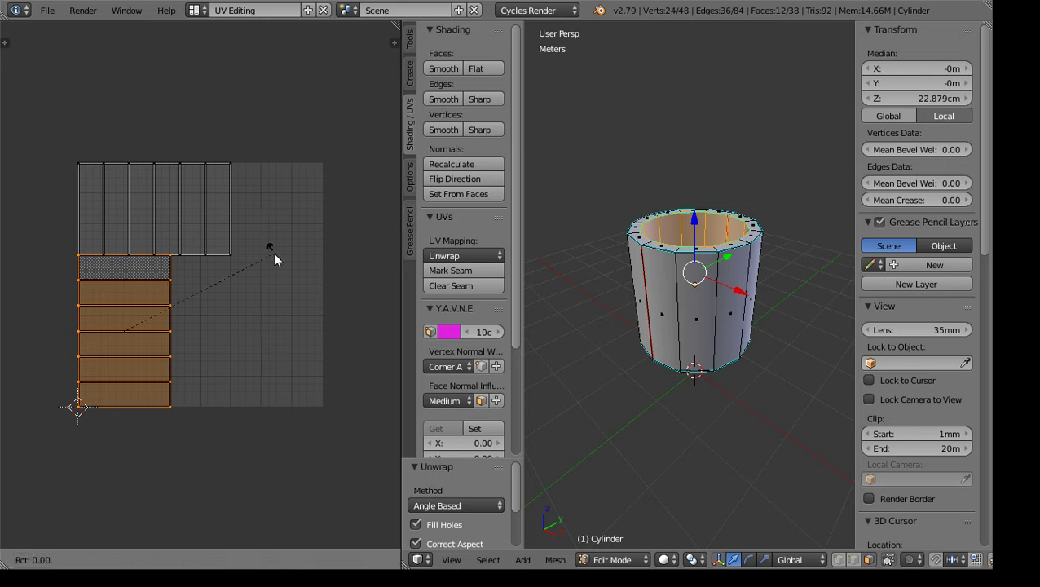
pyautogui.write('90')
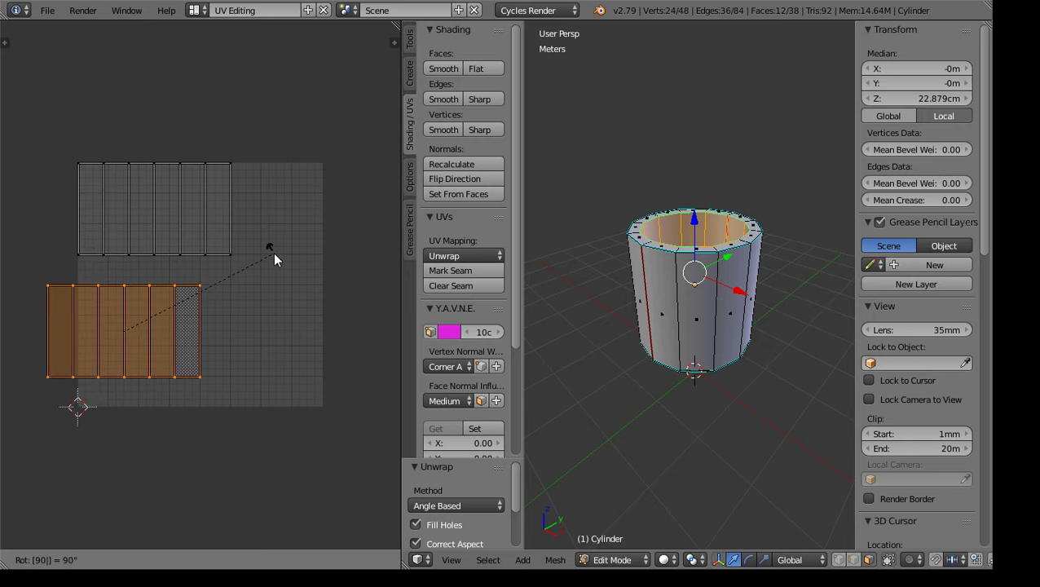
pyautogui.press('Return')
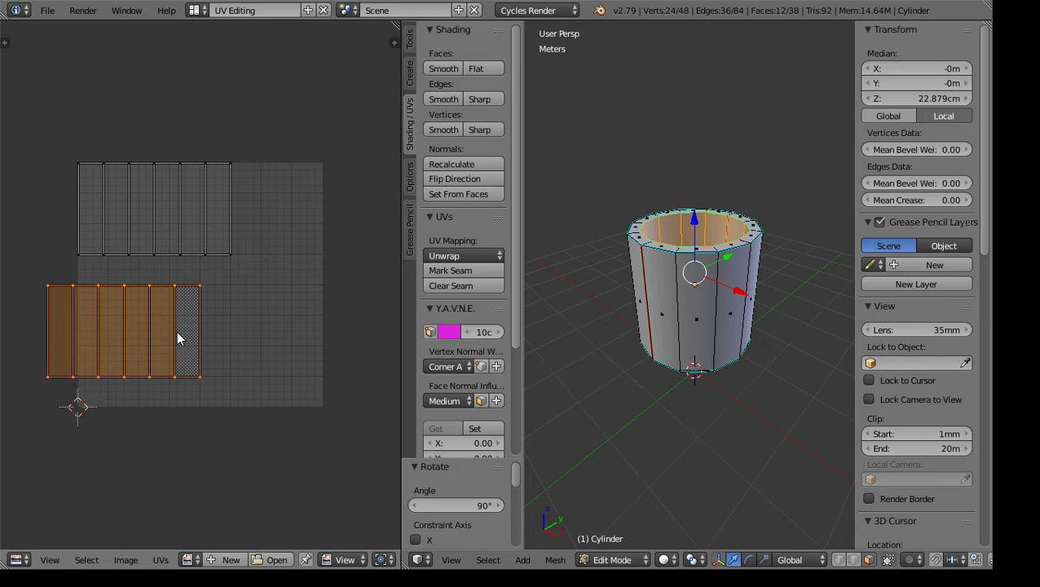
pyautogui.press('g')
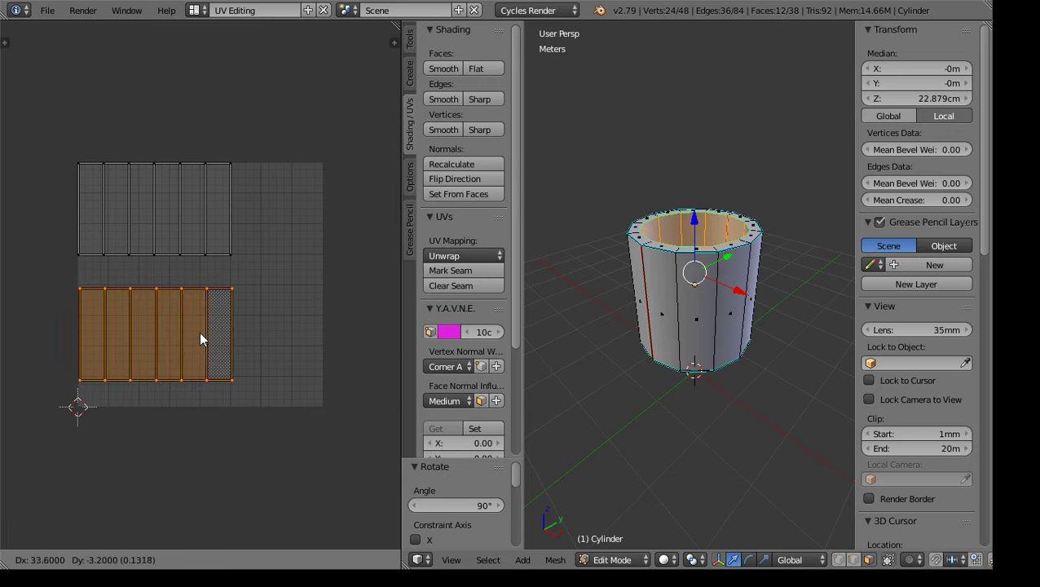
pyautogui.press('Return')
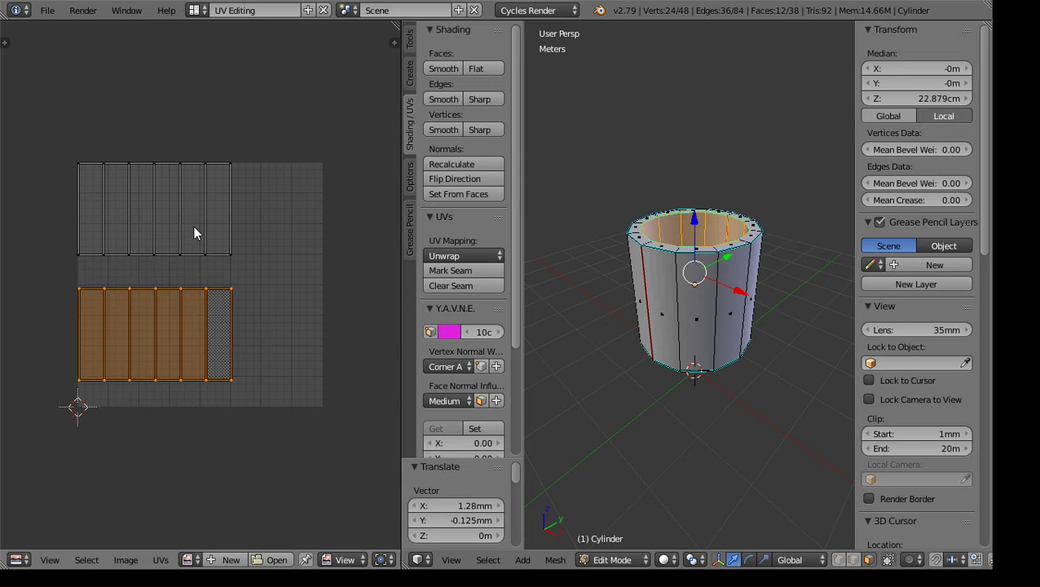
# Move both UV islands together, then return to the Default layout
pyautogui.press('l')
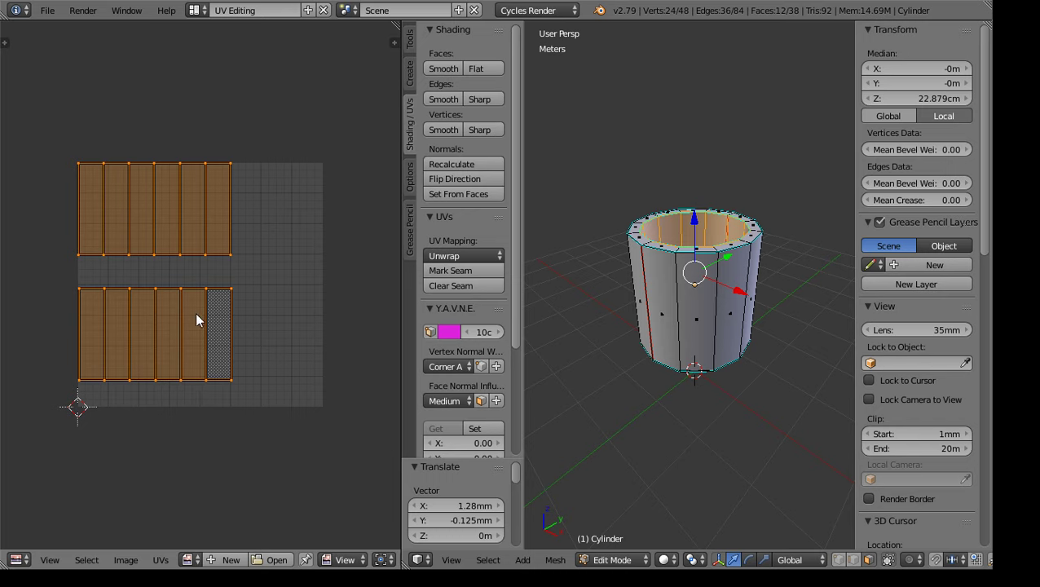
pyautogui.press('g')
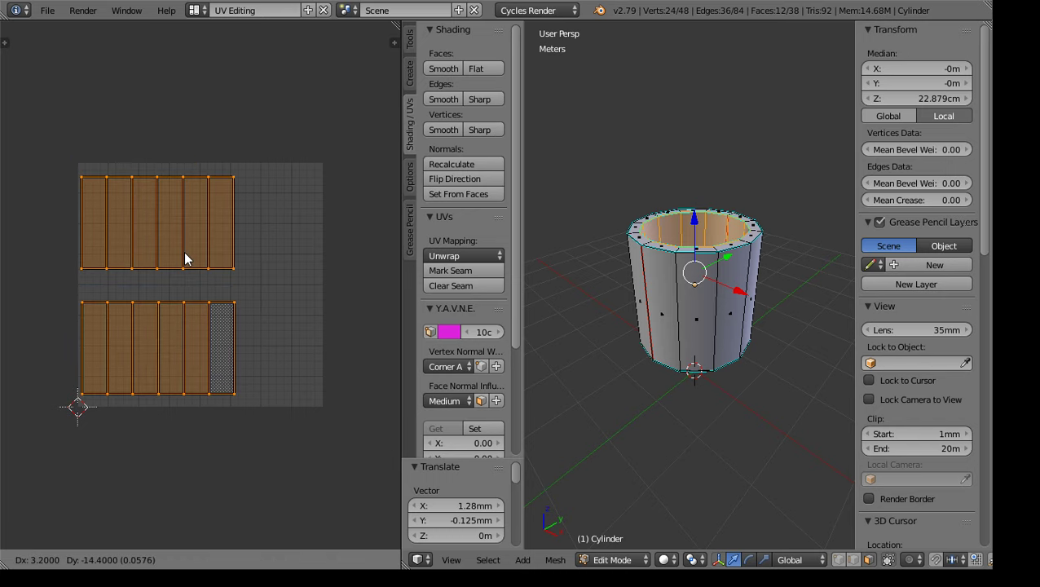
pyautogui.click(186, 259)
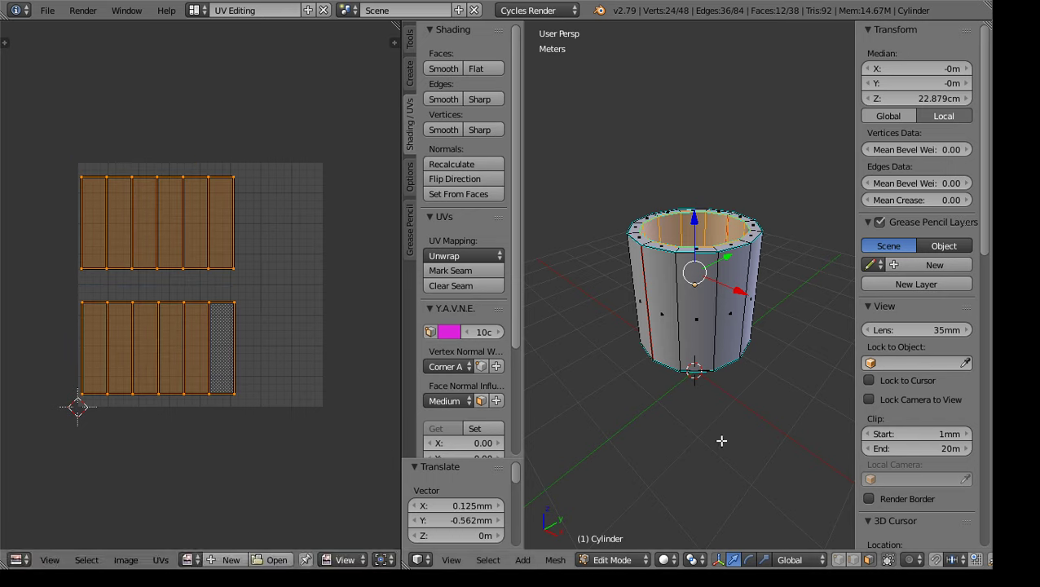
pyautogui.click(199, 11)
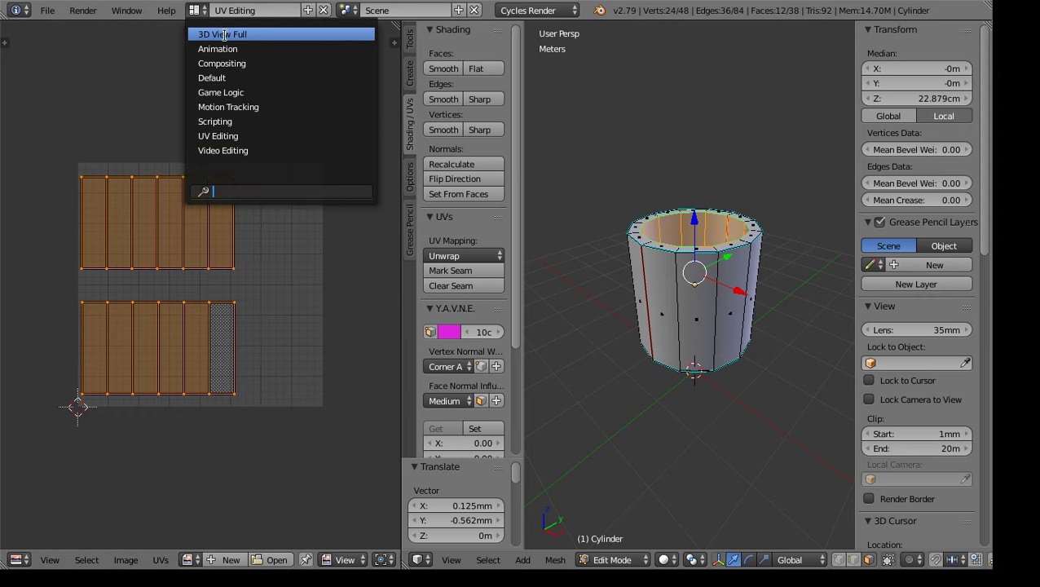
pyautogui.click(239, 79)
# View the cup in orthographic wireframe shading
pyautogui.press('KP_5')
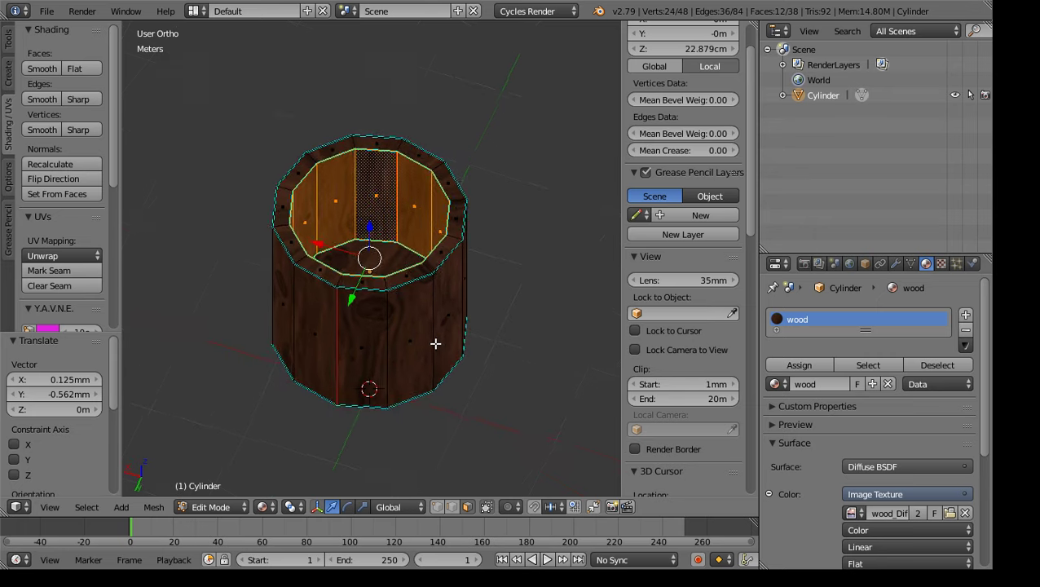
pyautogui.rightClick(425, 360)
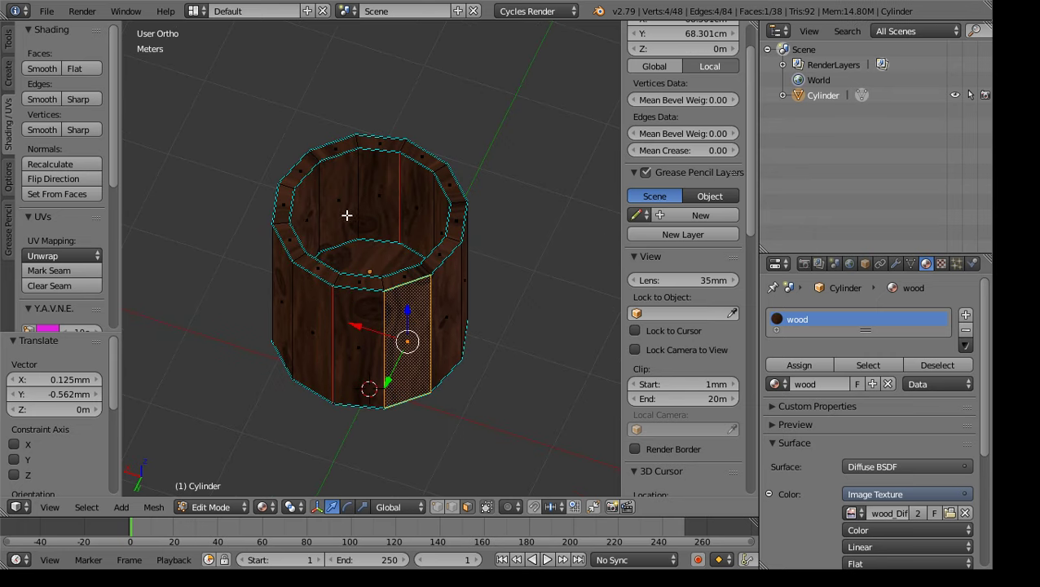
pyautogui.click(264, 507)
pyautogui.click(285, 472)
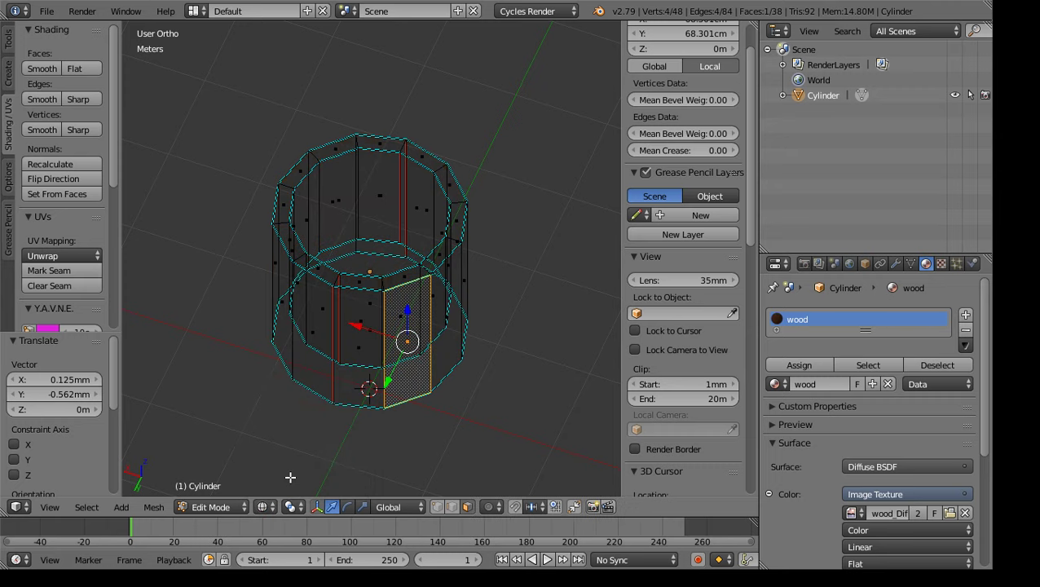
# Lower the inner floor face 29.6 cm along Z and return to Object Mode
pyautogui.rightClick(385, 266)
pyautogui.moveTo(408, 266); pyautogui.dragTo(401, 343, button='middle')
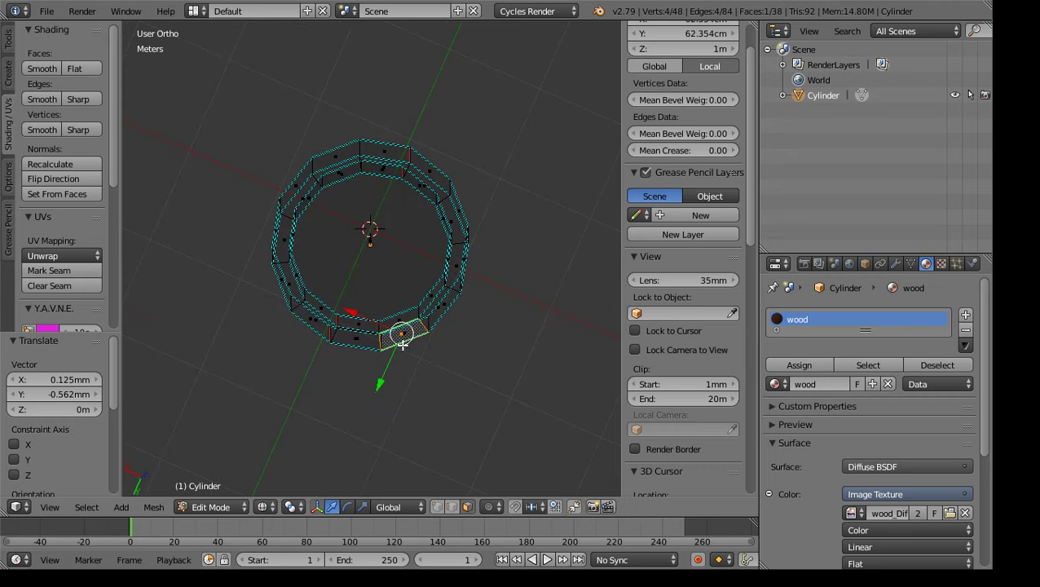
pyautogui.rightClick(367, 255)
pyautogui.moveTo(435, 403); pyautogui.dragTo(455, 234, button='middle')
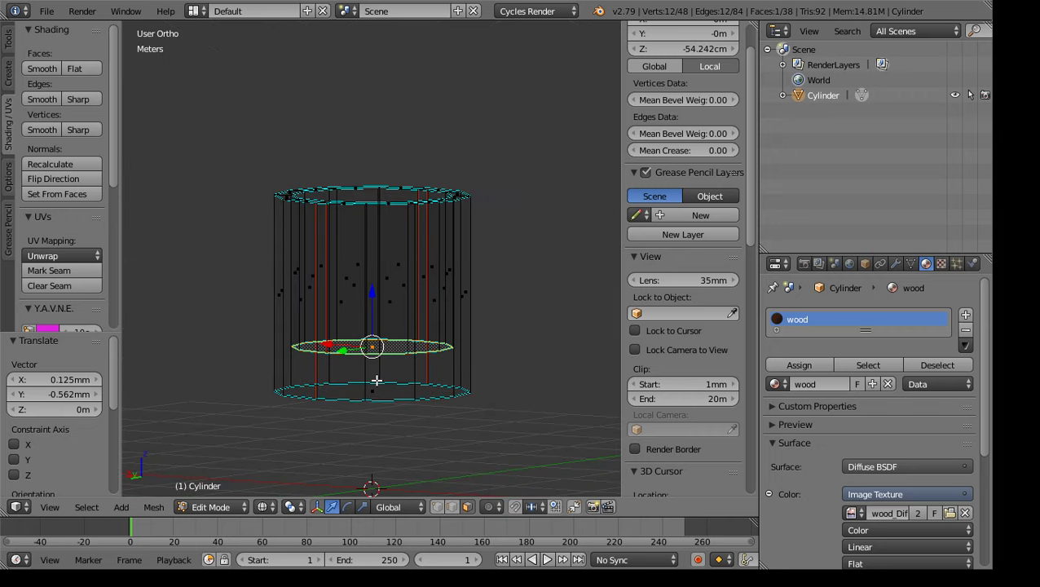
pyautogui.press('g')
pyautogui.press('z')
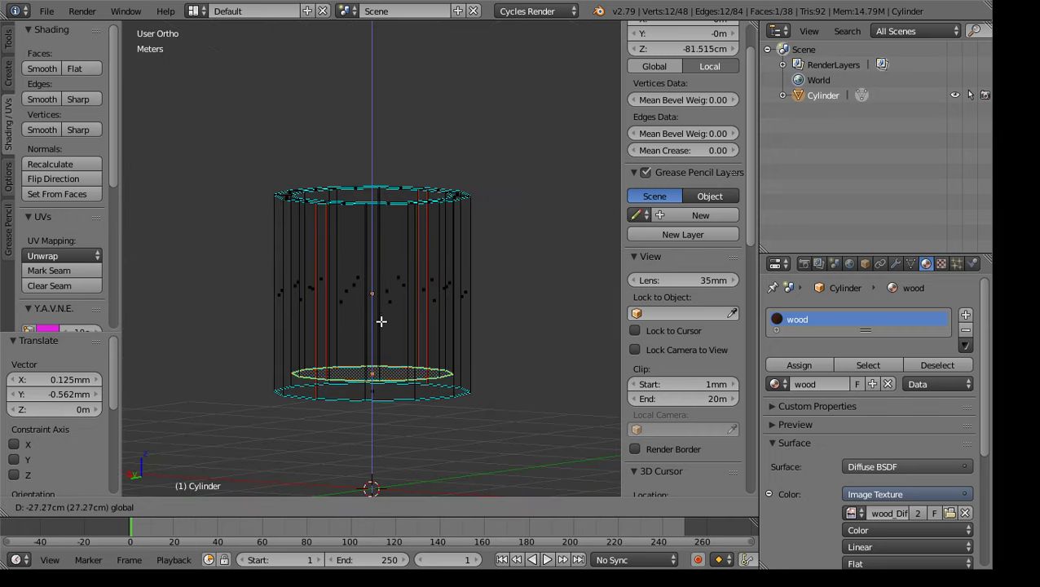
pyautogui.click(378, 322)
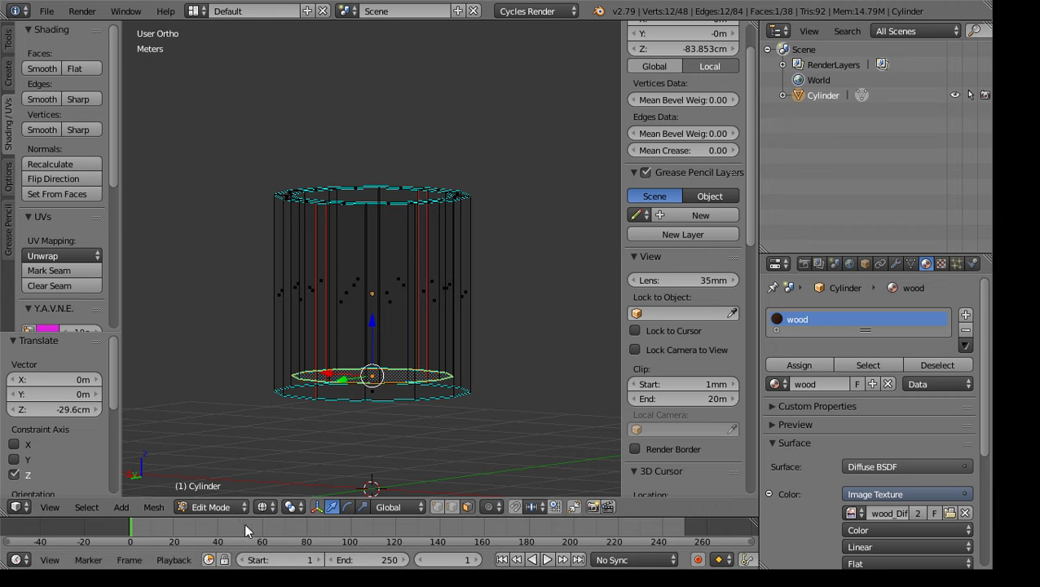
pyautogui.click(229, 502)
pyautogui.click(222, 488)
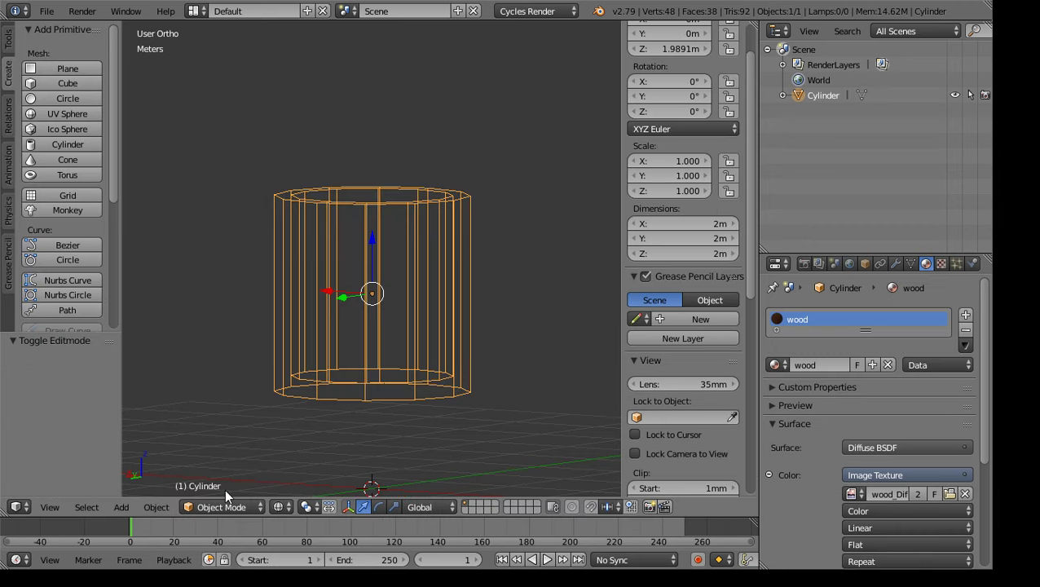
# Switch the viewport to Material shading and put the wooden cup back into Edit Mode
pyautogui.click(280, 506)
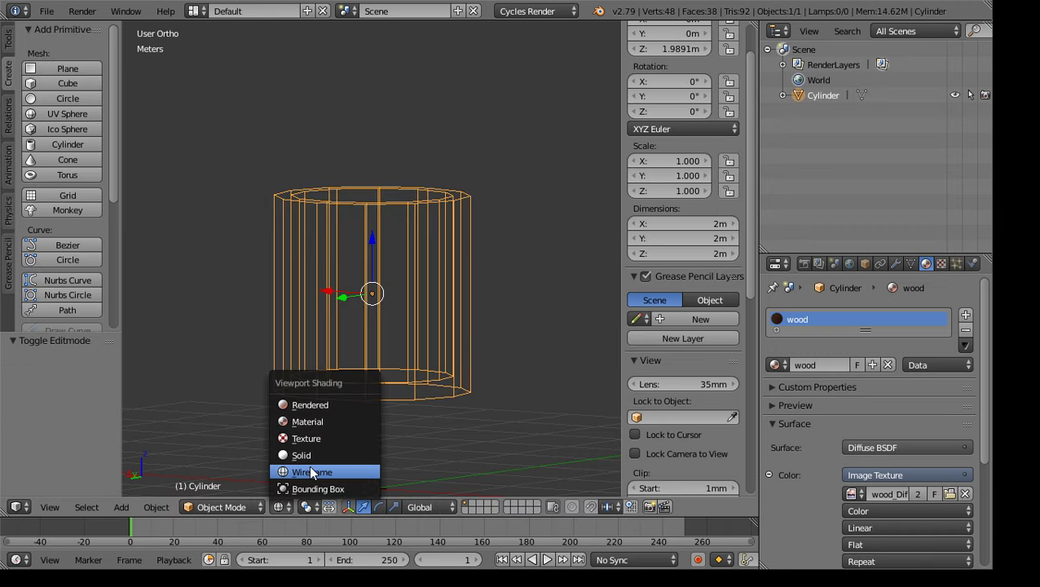
pyautogui.click(300, 421)
pyautogui.moveTo(481, 278)
pyautogui.mouseDown(button='middle')
pyautogui.moveTo(460, 296)
pyautogui.moveTo(423, 386)
pyautogui.moveTo(378, 397)
pyautogui.moveTo(225, 366)
pyautogui.moveTo(455, 328)
pyautogui.moveTo(525, 336)
pyautogui.moveTo(571, 408)
pyautogui.moveTo(604, 391)
pyautogui.moveTo(128, 383)
pyautogui.moveTo(603, 359)
pyautogui.moveTo(591, 282)
pyautogui.moveTo(568, 262)
pyautogui.mouseUp(button='middle')
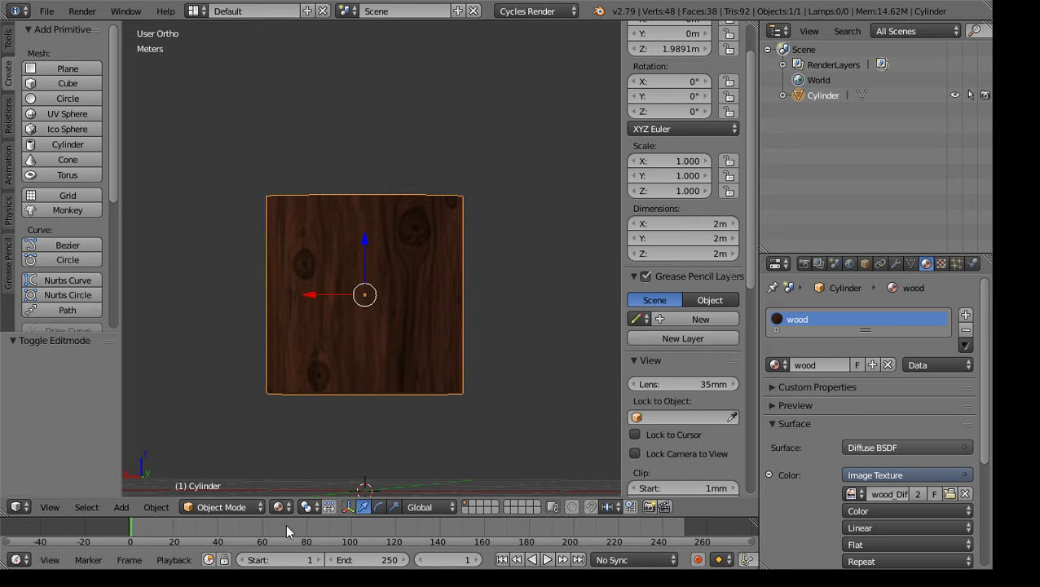
pyautogui.click(220, 507)
pyautogui.click(217, 472)
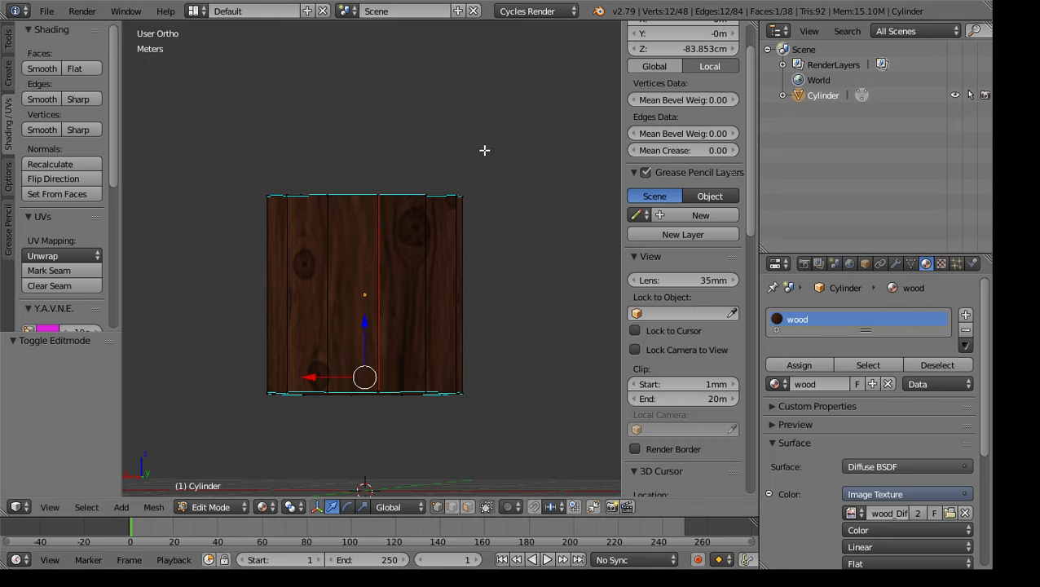
# With hidden geometry selectable, box-select the cup's top rim and scale it up by 1.299
pyautogui.click(486, 507)
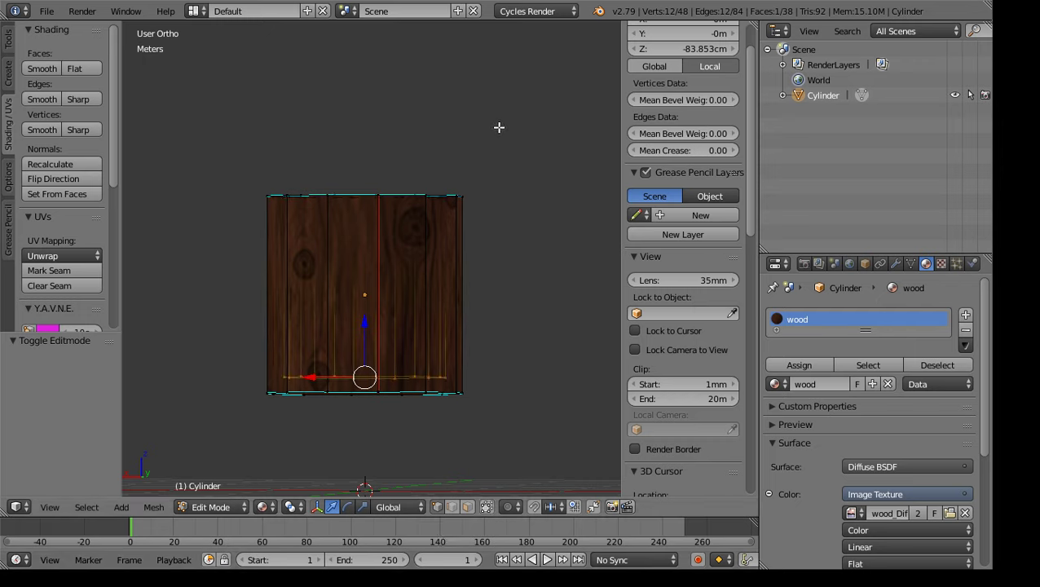
pyautogui.press('a')
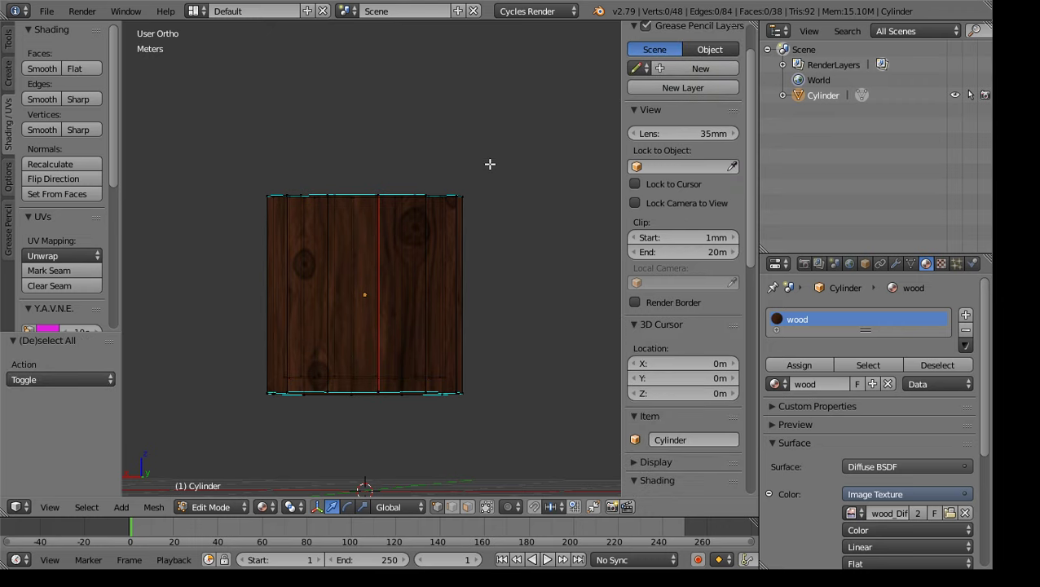
pyautogui.press('b')
pyautogui.moveTo(519, 146); pyautogui.dragTo(200, 240)
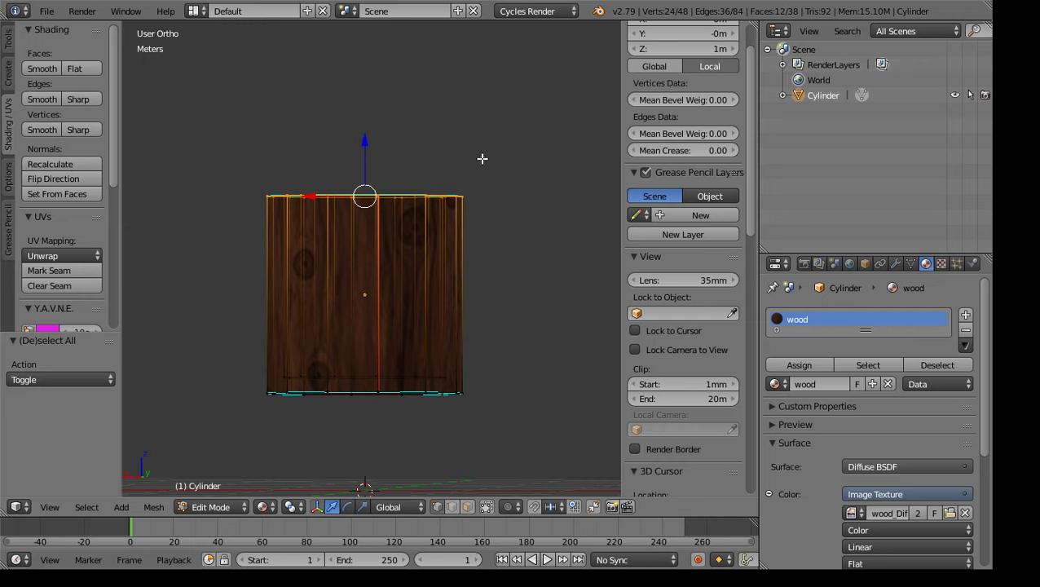
pyautogui.press('s')
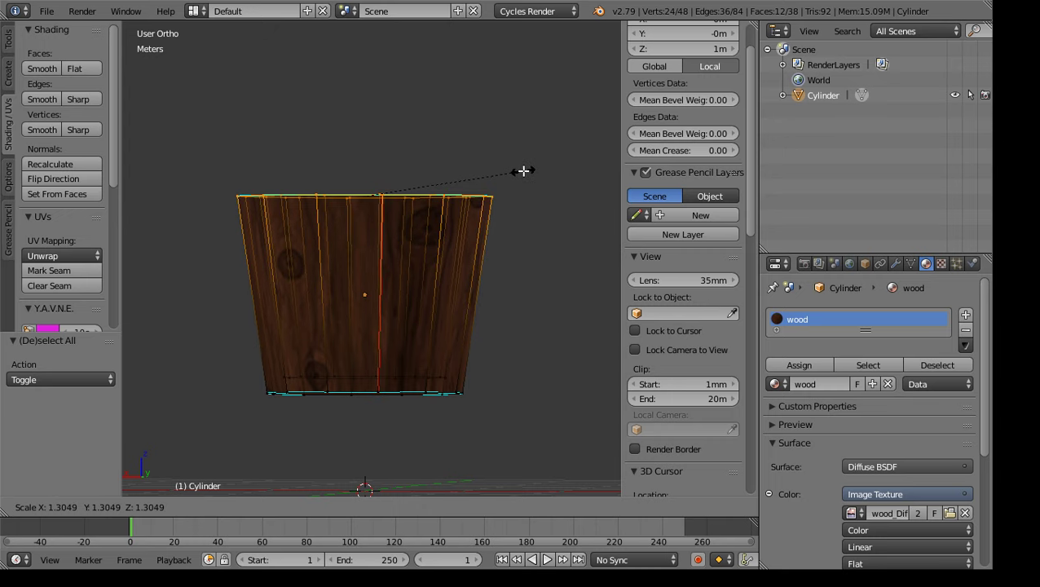
pyautogui.click(522, 171)
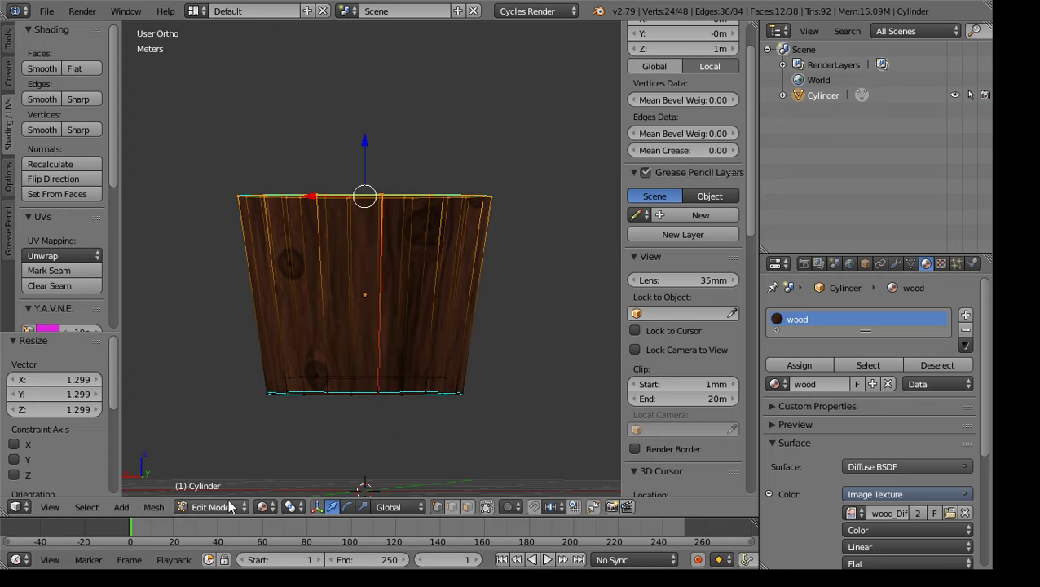
# Deselect the mesh and return the flared cup to Object Mode
pyautogui.press('a')
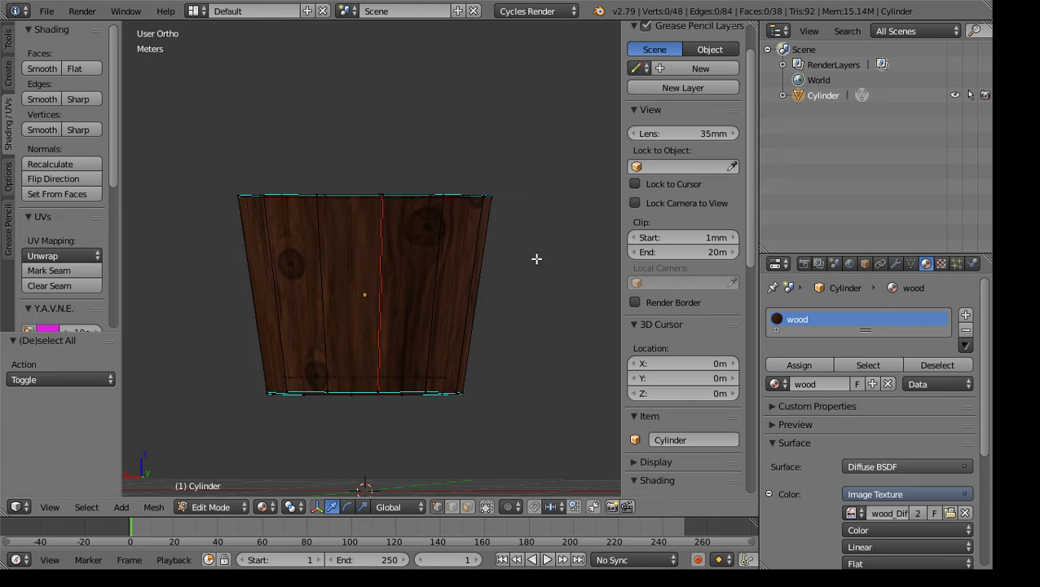
pyautogui.click(215, 508)
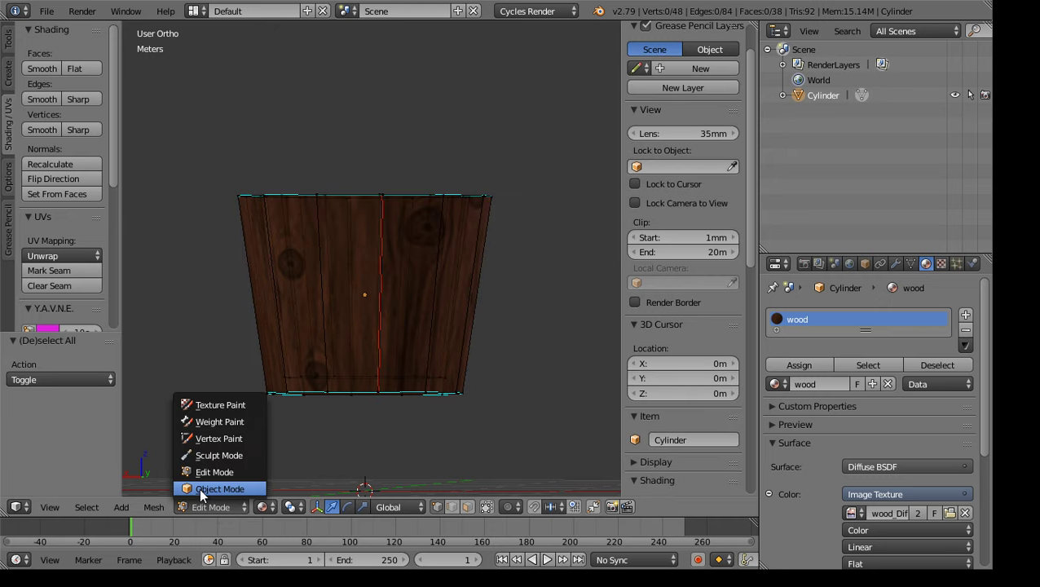
pyautogui.click(201, 488)
pyautogui.moveTo(520, 272); pyautogui.dragTo(414, 249, button='middle')
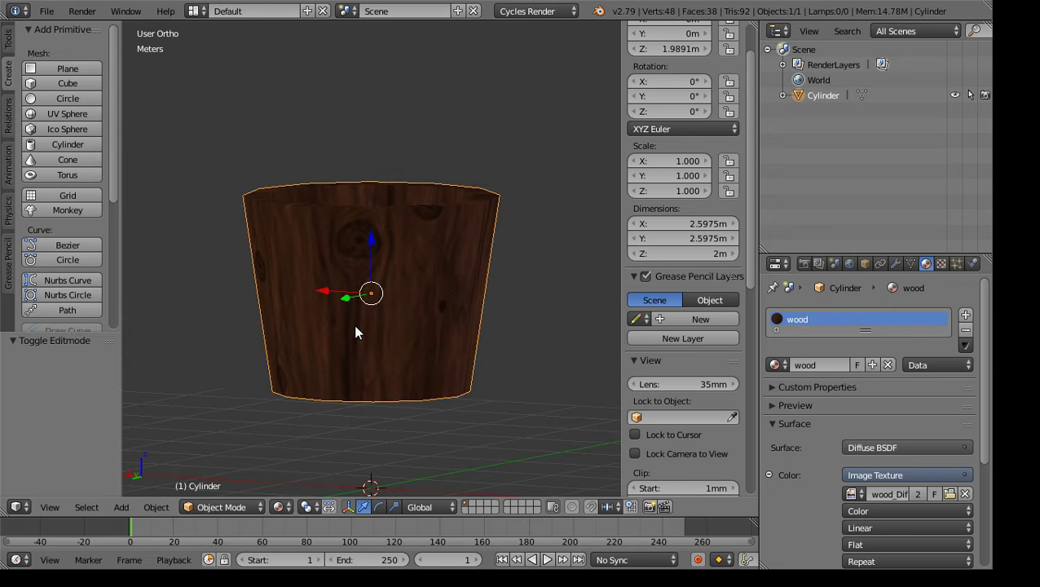
pyautogui.moveTo(317, 349); pyautogui.dragTo(386, 279, button='middle')
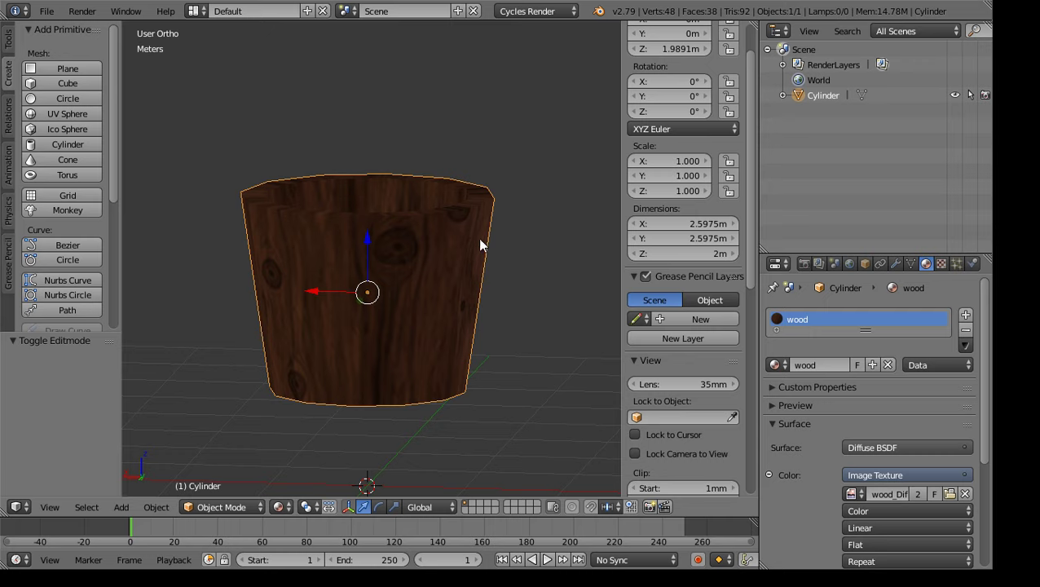
pyautogui.moveTo(409, 114); pyautogui.dragTo(417, 318, button='middle')
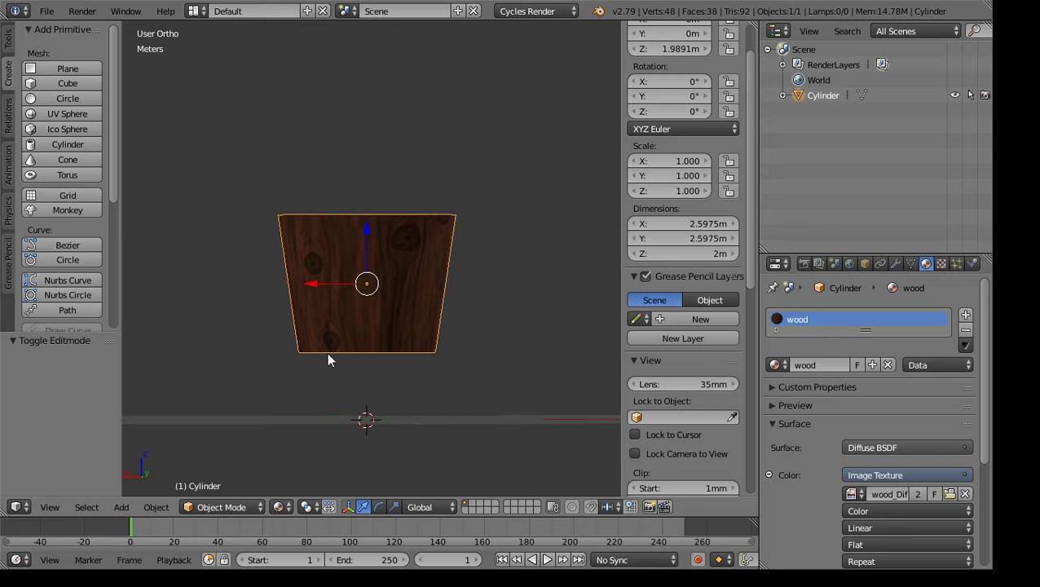
# Scale the cup 1.411 along Z so it stands about 2.82 m tall
pyautogui.press('s')
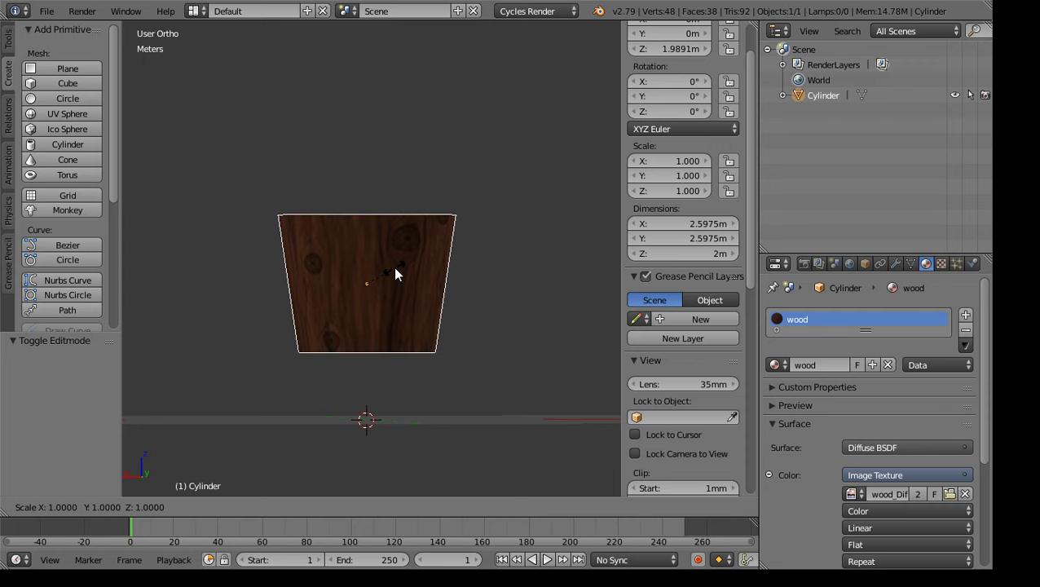
pyautogui.press('z')
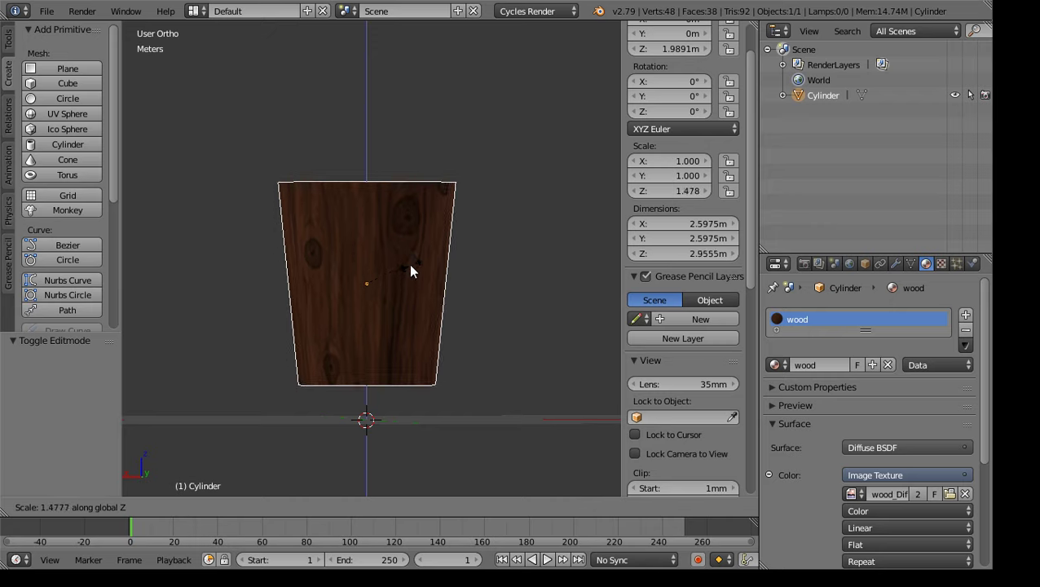
pyautogui.click(406, 264)
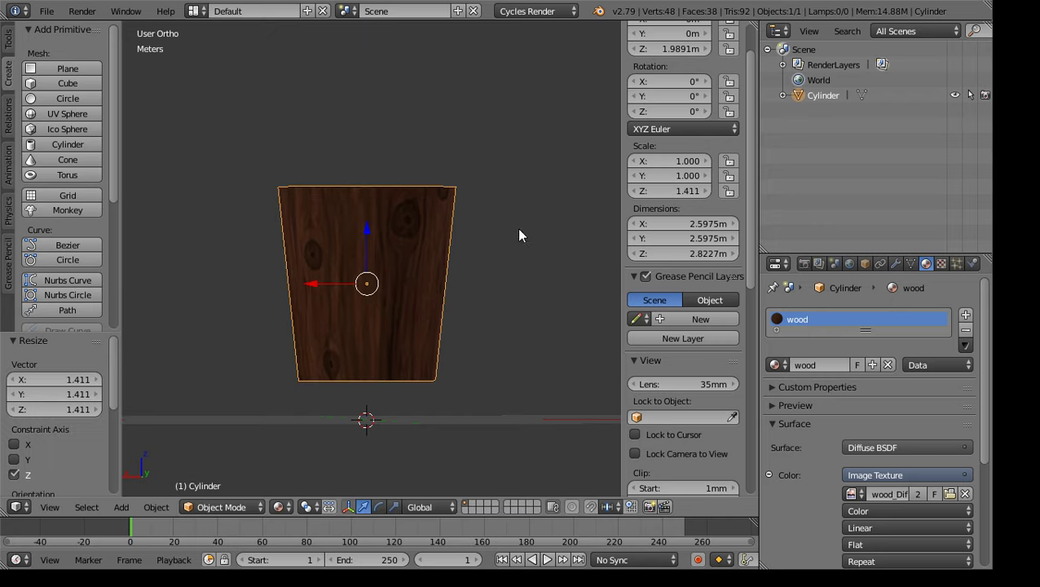
pyautogui.moveTo(509, 251); pyautogui.dragTo(427, 409, button='middle')
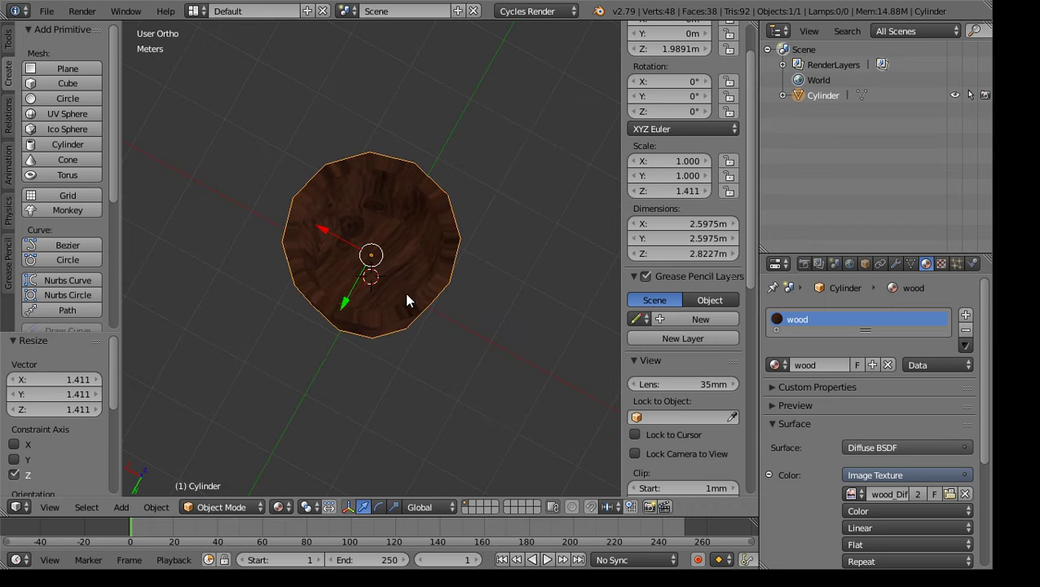
pyautogui.scroll(3, 420, 322)
pyautogui.moveTo(418, 353); pyautogui.dragTo(505, 268, button='middle')
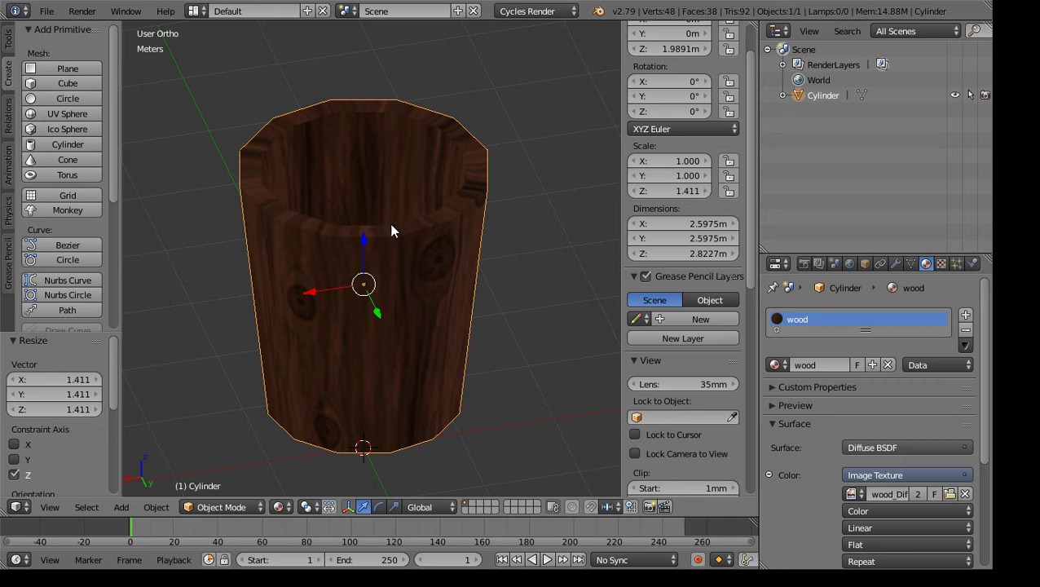
pyautogui.click(238, 507)
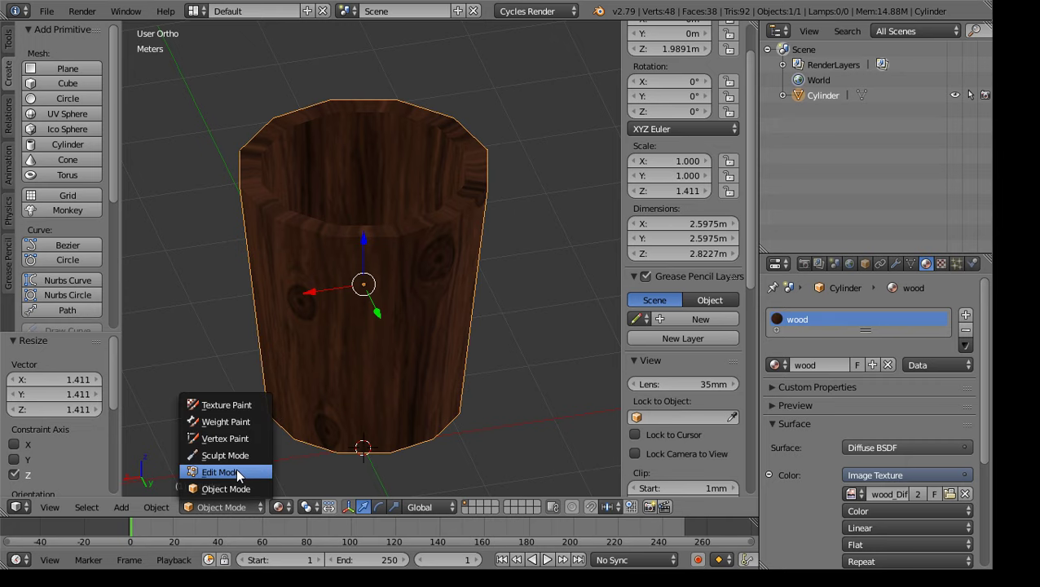
pyautogui.click(238, 472)
pyautogui.click(467, 507)
pyautogui.click(378, 232)
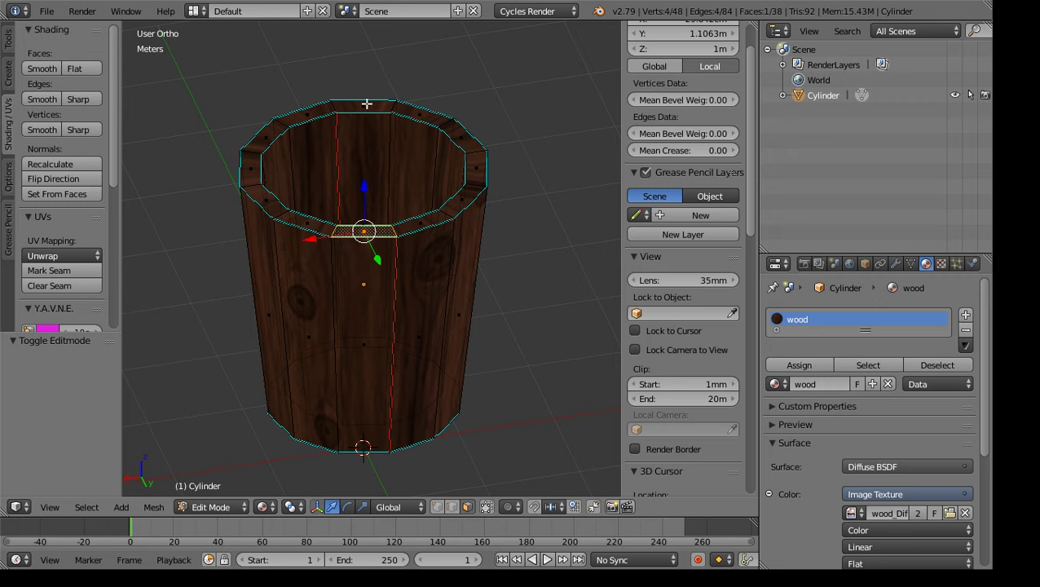
pyautogui.rightClick(422, 220)
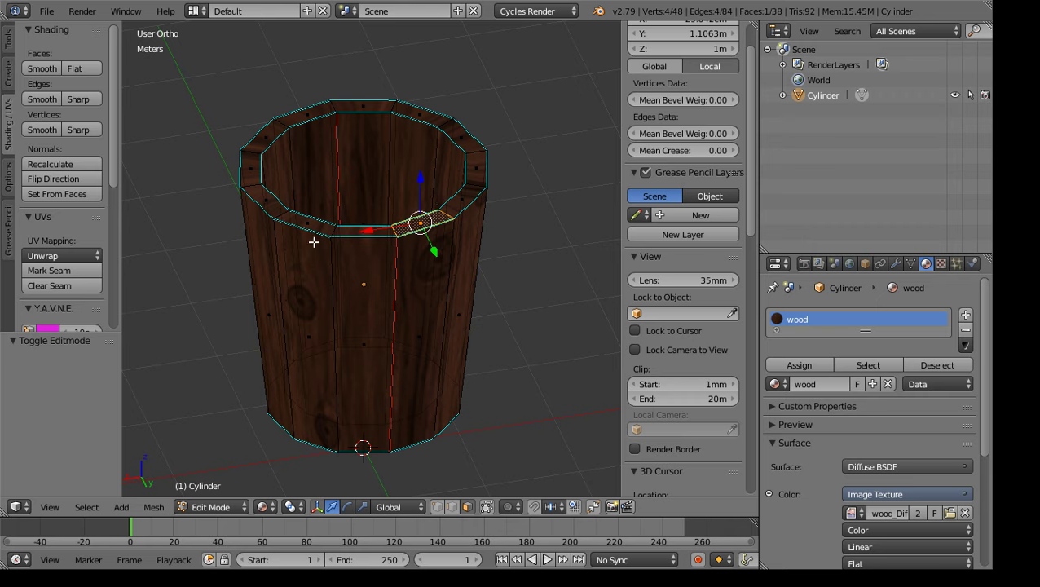
pyautogui.scroll(-4, 448, 253)
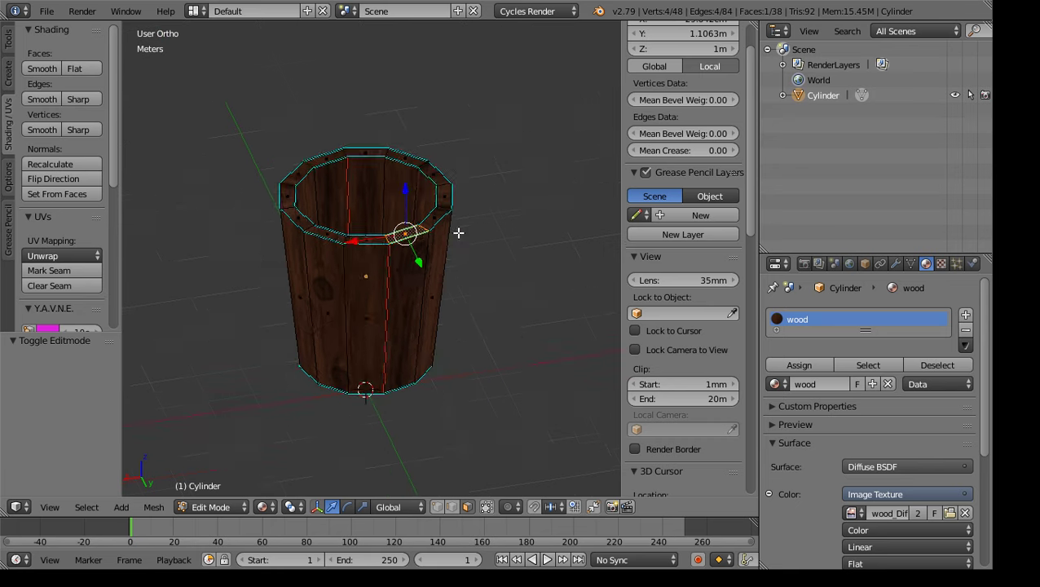
pyautogui.click(218, 506)
pyautogui.click(208, 488)
pyautogui.moveTo(446, 321); pyautogui.dragTo(399, 323, button='middle')
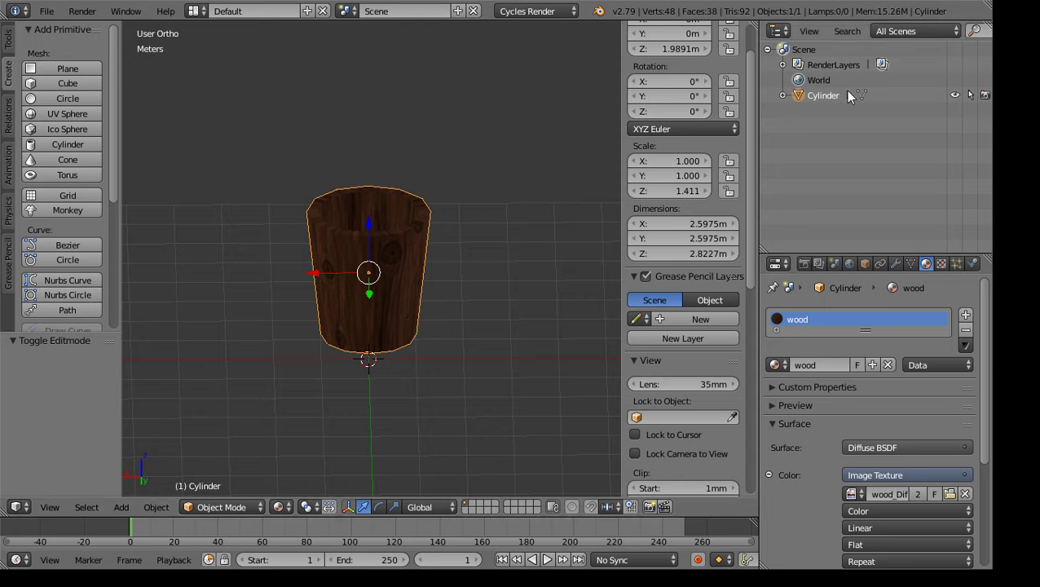
# Duplicate the cup and move the copy 3.25 m along X
pyautogui.click(9, 41)
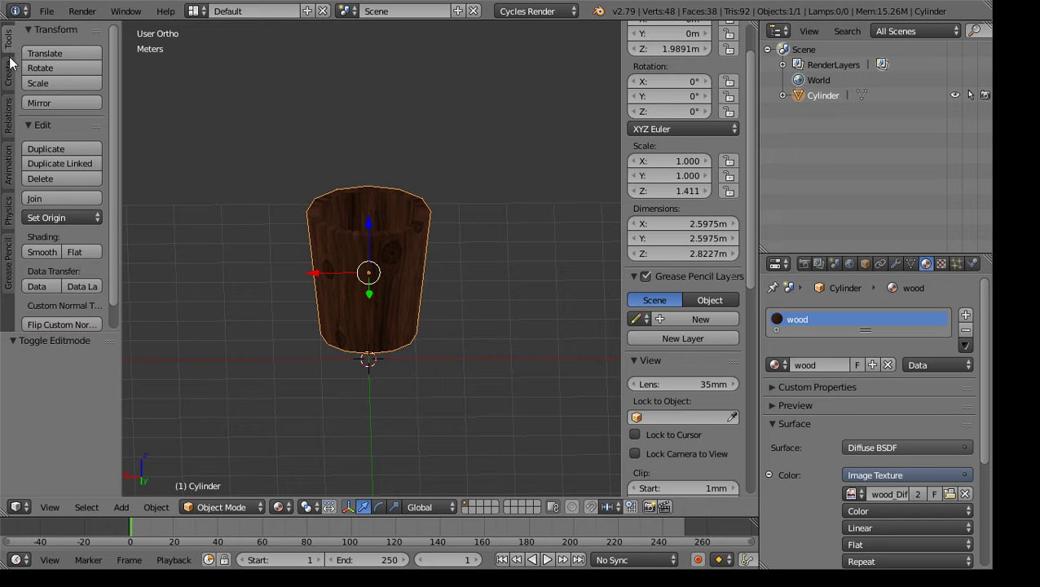
pyautogui.click(69, 148)
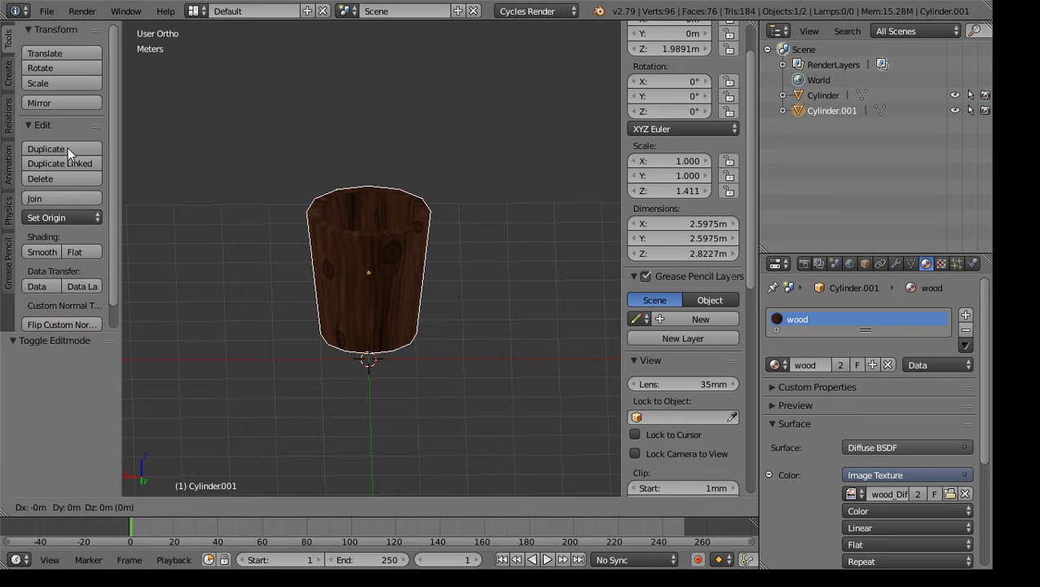
pyautogui.rightClick(119, 154)
pyautogui.press('g')
pyautogui.press('x')
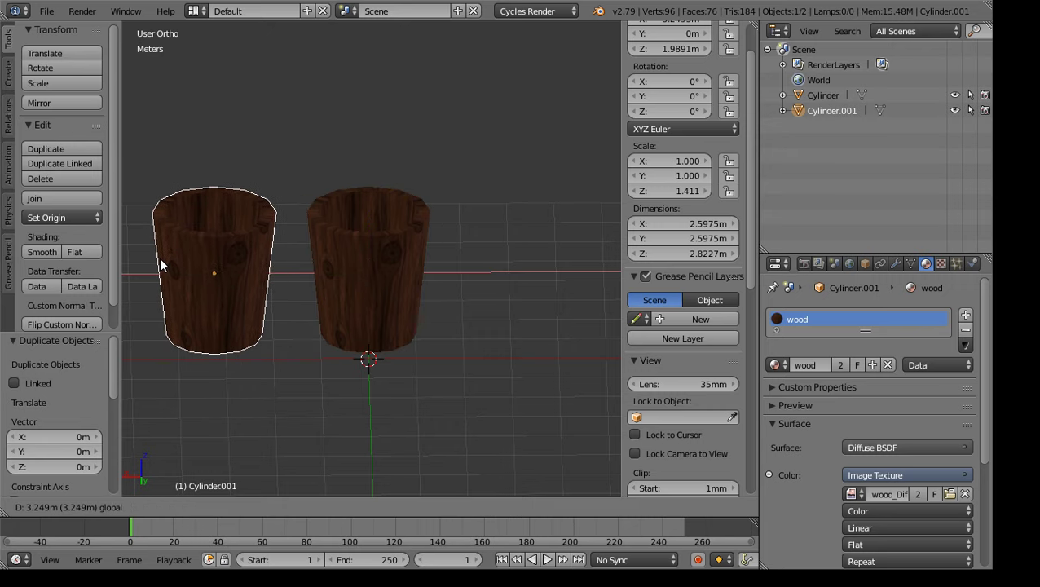
pyautogui.click(159, 257)
pyautogui.keyDown('shift'); pyautogui.moveTo(277, 336); pyautogui.dragTo(436, 358, button='middle'); pyautogui.keyUp('shift')
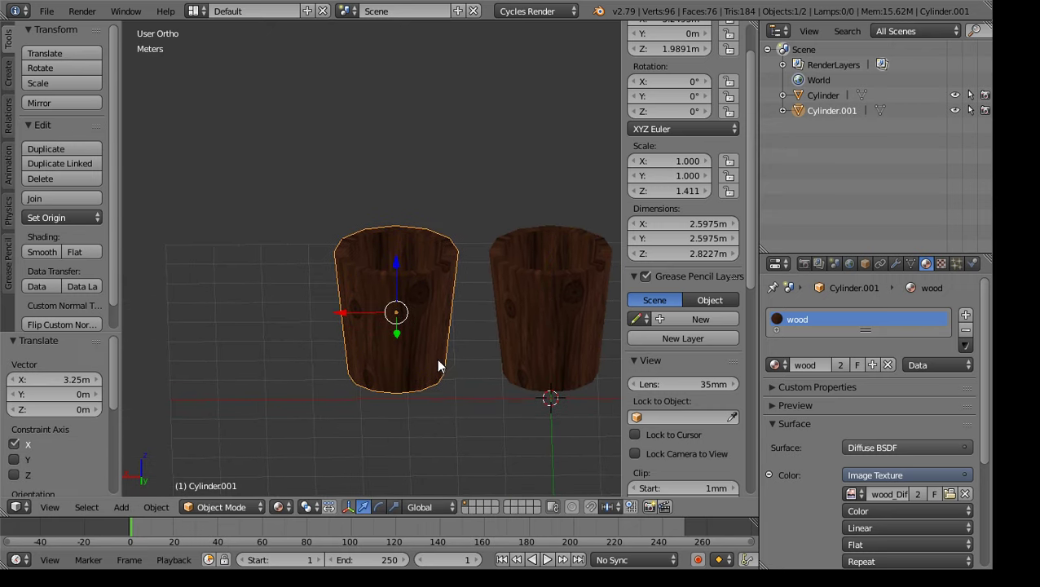
# Hide the original Cylinder and put the copy Cylinder.001 into Edit Mode
pyautogui.click(954, 96)
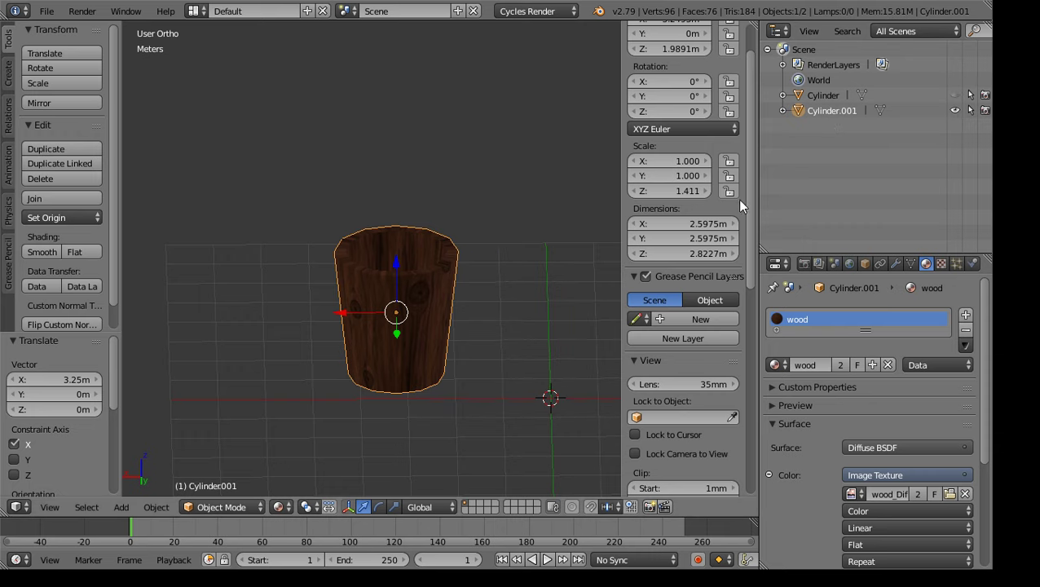
pyautogui.click(202, 506)
pyautogui.click(218, 471)
pyautogui.moveTo(335, 339); pyautogui.dragTo(513, 355, button='middle')
pyautogui.scroll(4, 513, 355)
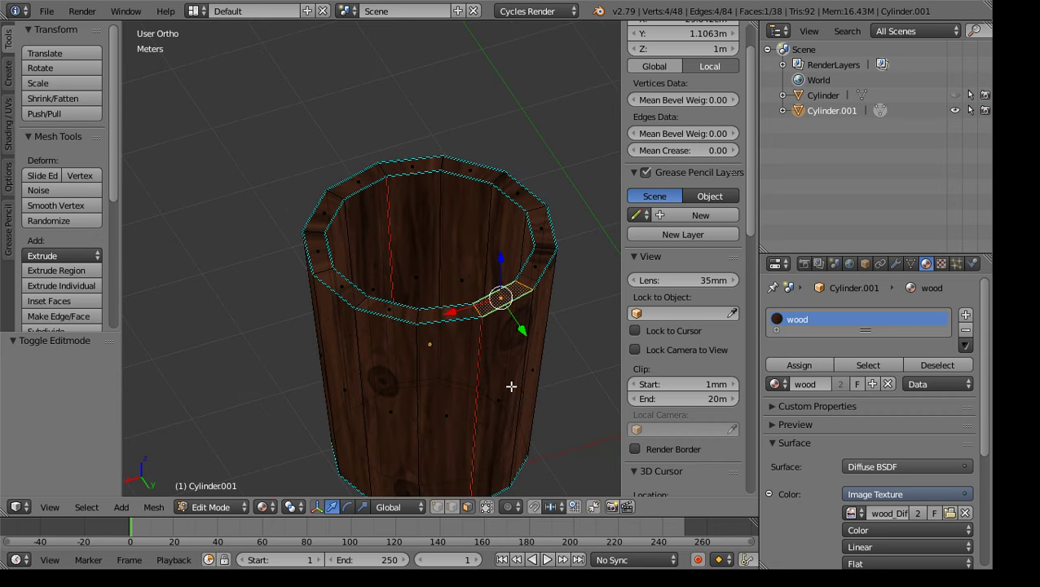
# Extrude alternating rim faces upward by 40.9 cm to form posts
pyautogui.scroll(-2, 509, 385)
pyautogui.keyDown('shift'); pyautogui.moveTo(532, 337); pyautogui.dragTo(453, 364, button='middle'); pyautogui.keyUp('shift')
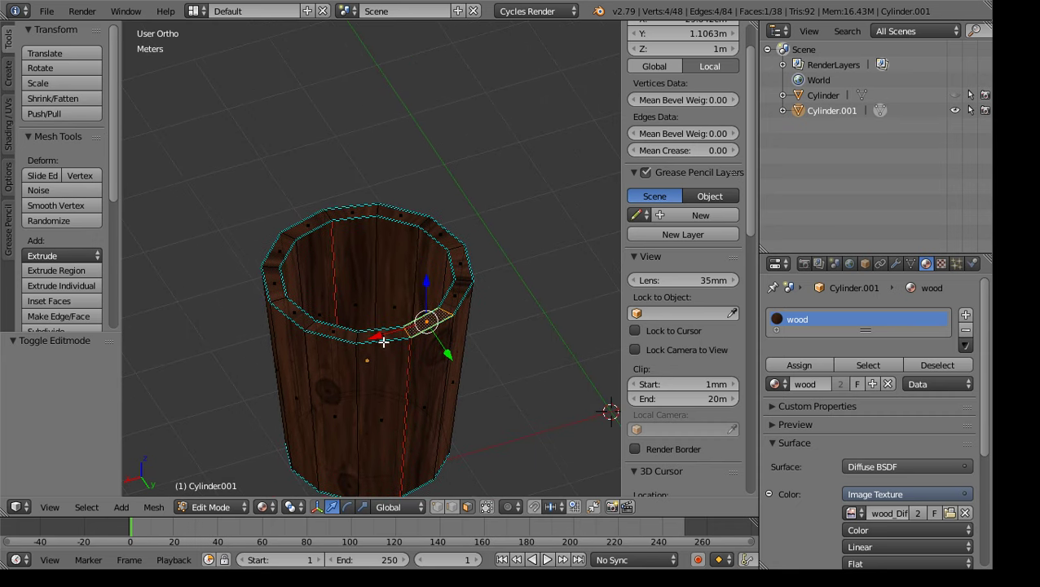
pyautogui.keyDown('shift'); pyautogui.rightClick(334, 329); pyautogui.keyUp('shift')
pyautogui.keyDown('shift'); pyautogui.rightClick(277, 290); pyautogui.keyUp('shift')
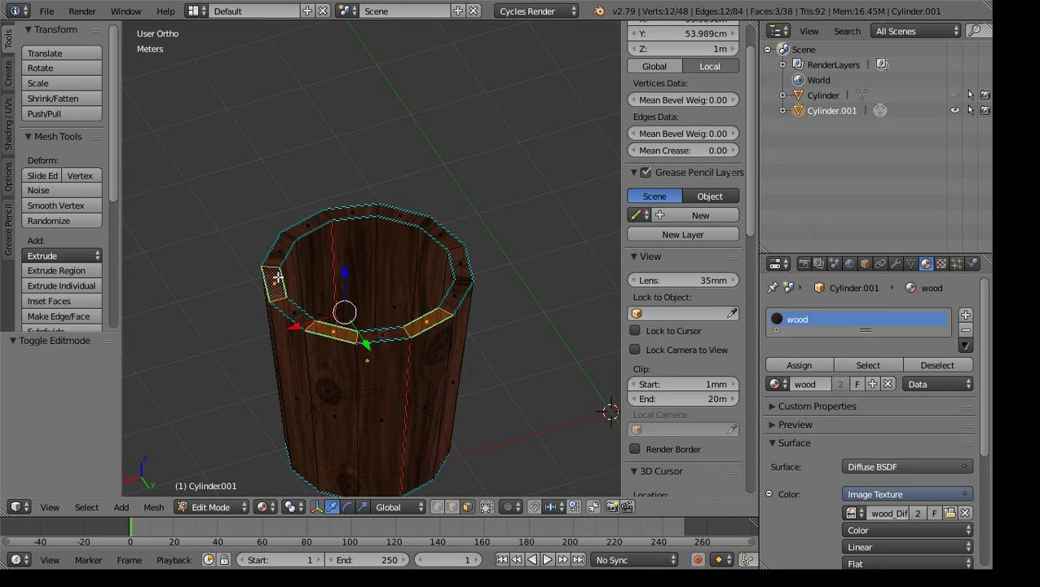
pyautogui.keyDown('shift'); pyautogui.rightClick(305, 222); pyautogui.keyUp('shift')
pyautogui.keyDown('shift'); pyautogui.rightClick(405, 212); pyautogui.keyUp('shift')
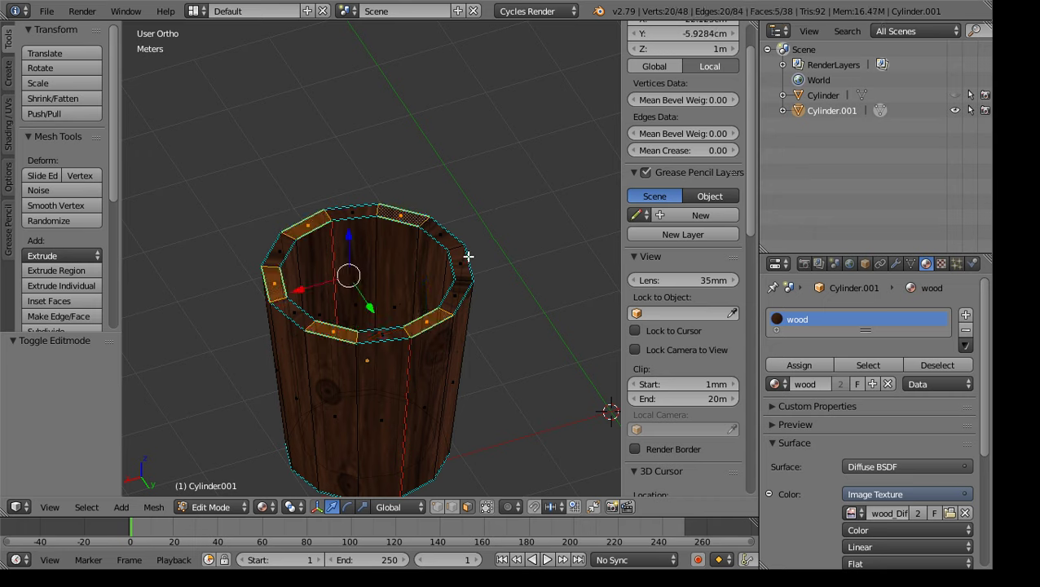
pyautogui.keyDown('shift'); pyautogui.rightClick(462, 259); pyautogui.keyUp('shift')
pyautogui.press('e')
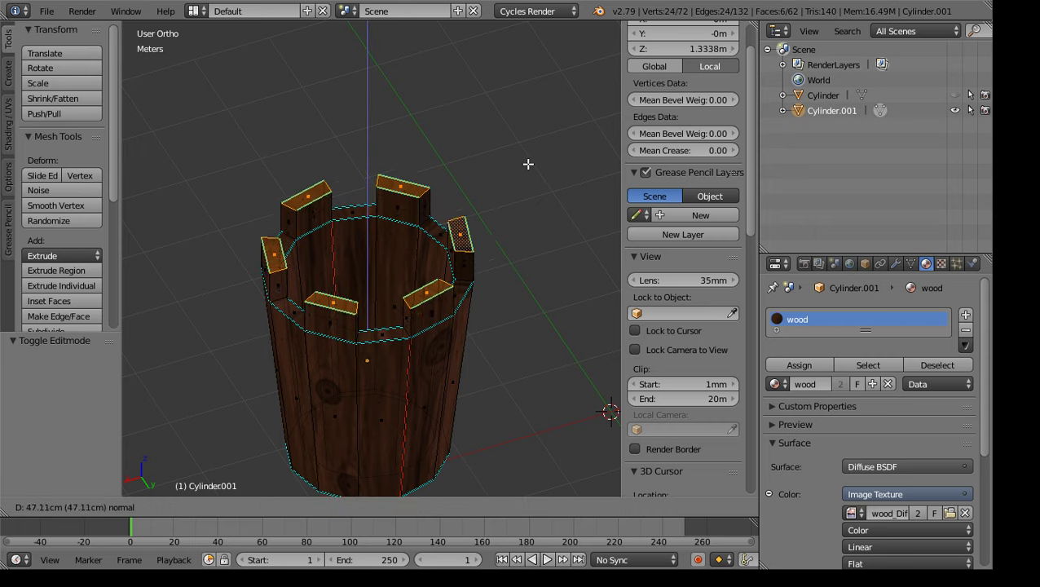
pyautogui.click(531, 167)
# Lower a gap face between the posts by 12.5 cm and shrink it to 0.924
pyautogui.moveTo(504, 360); pyautogui.dragTo(450, 314, button='middle')
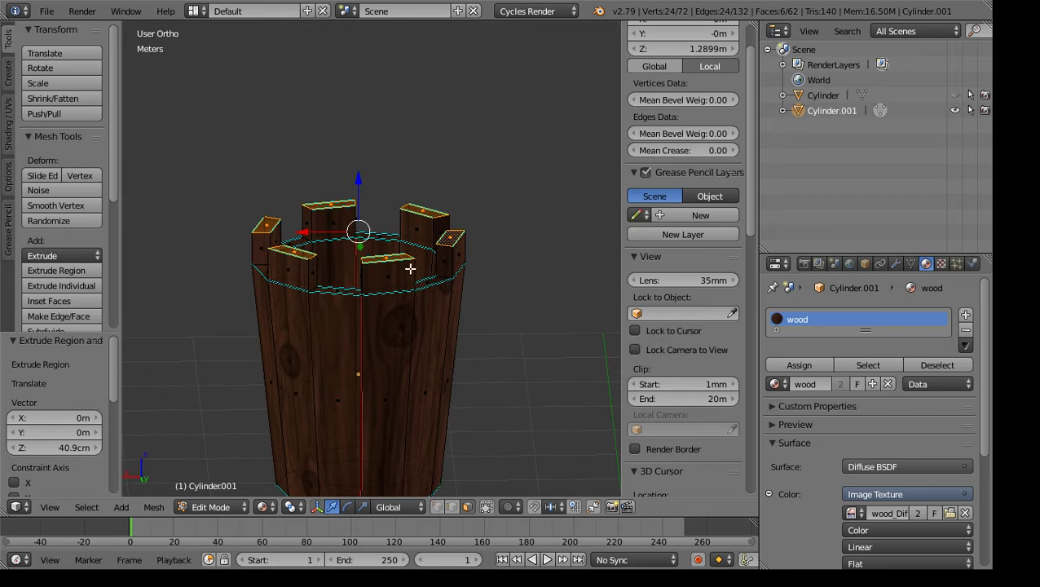
pyautogui.rightClick(397, 258)
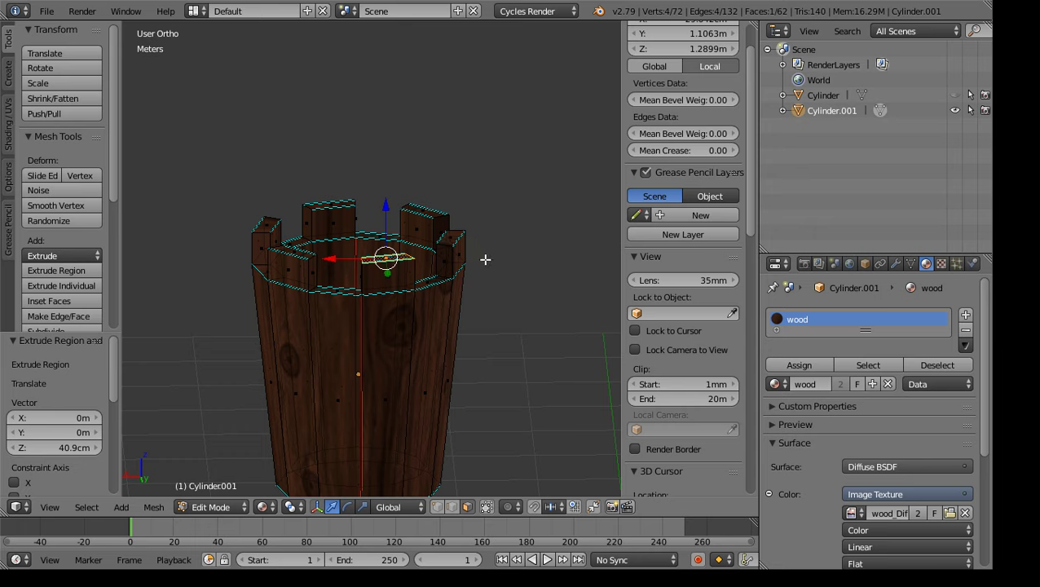
pyautogui.moveTo(490, 268); pyautogui.dragTo(460, 233, button='middle')
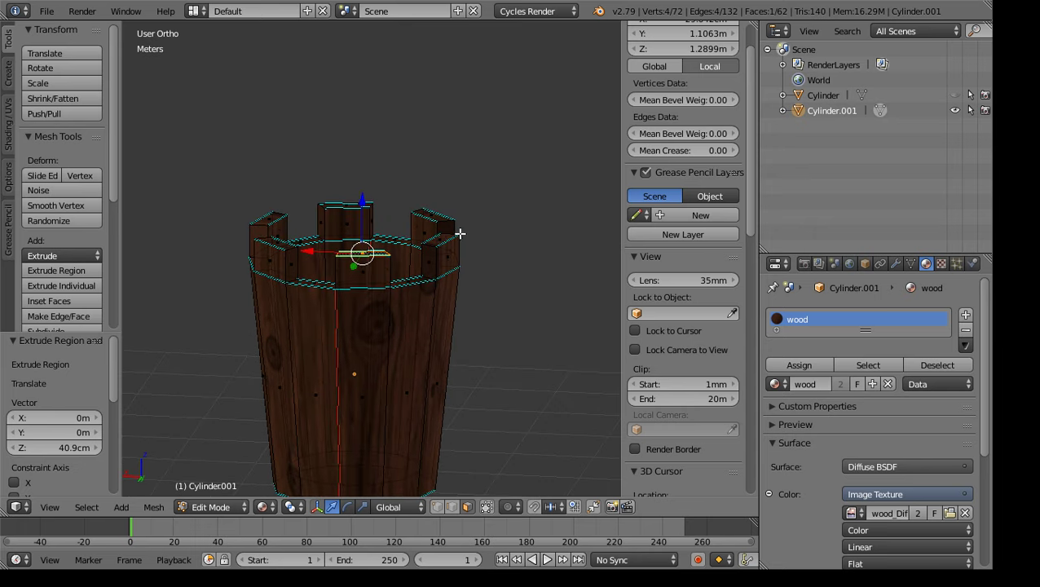
pyautogui.press('g')
pyautogui.press('z')
pyautogui.click(367, 213)
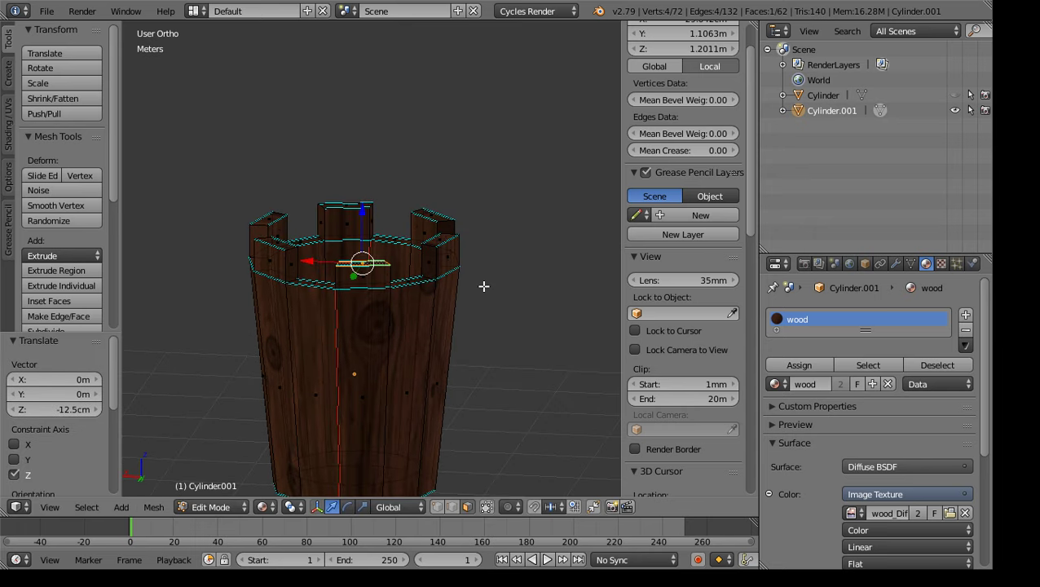
pyautogui.press('s')
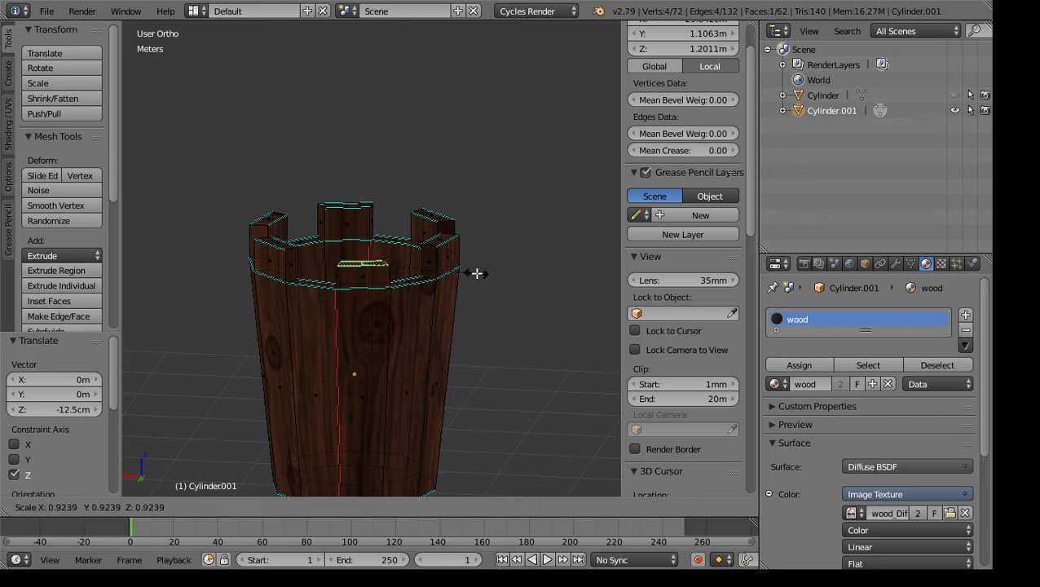
pyautogui.click(477, 273)
# Raise the left post top by 2.89 cm and lower a rim edge by 11.4 cm
pyautogui.rightClick(279, 239)
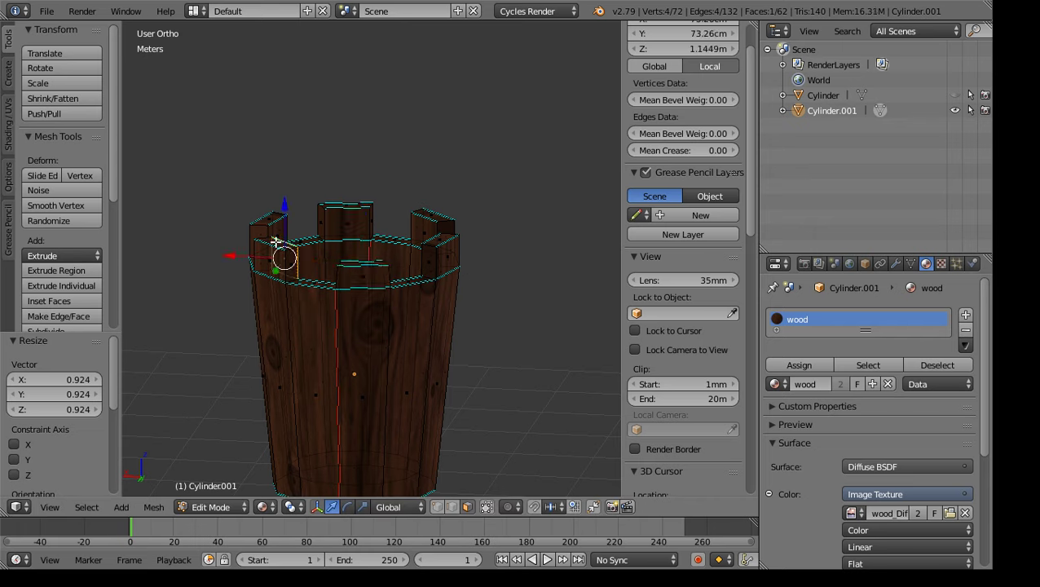
pyautogui.press('g')
pyautogui.press('z')
pyautogui.click(277, 192)
pyautogui.moveTo(277, 193); pyautogui.dragTo(447, 268, button='middle')
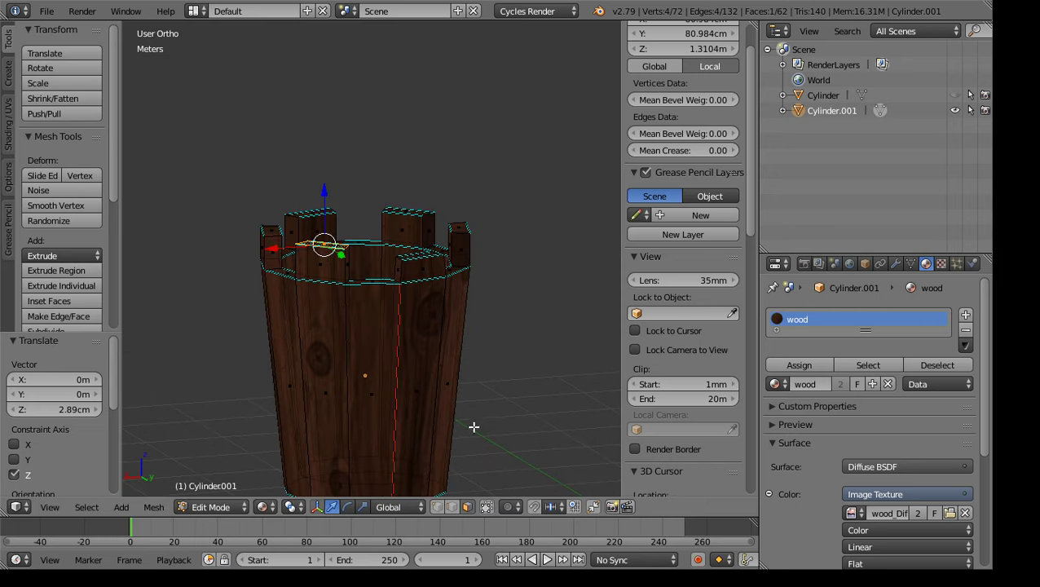
pyautogui.click(347, 246)
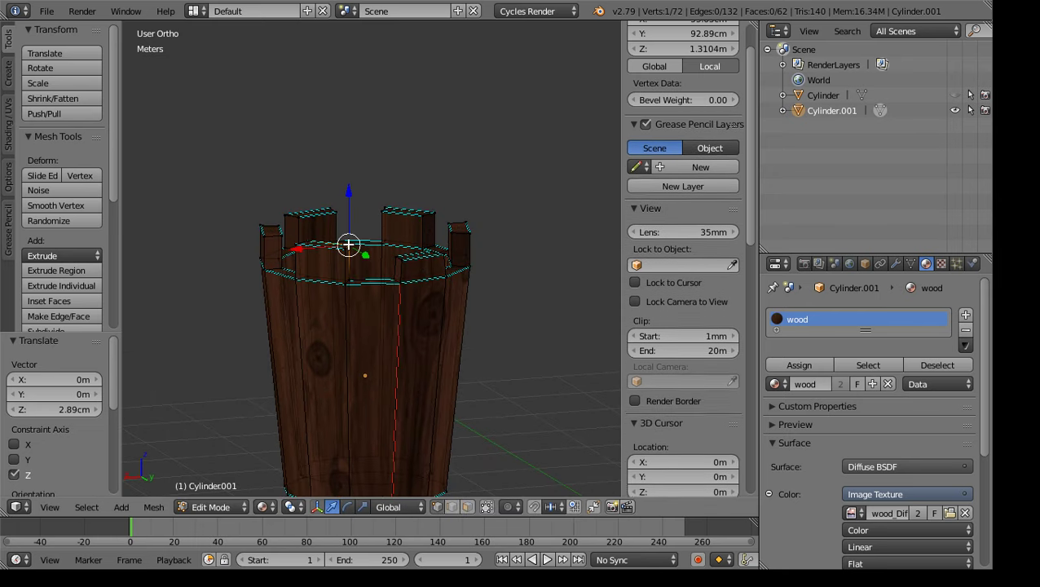
pyautogui.rightClick(348, 248)
pyautogui.moveTo(348, 191); pyautogui.dragTo(356, 200)
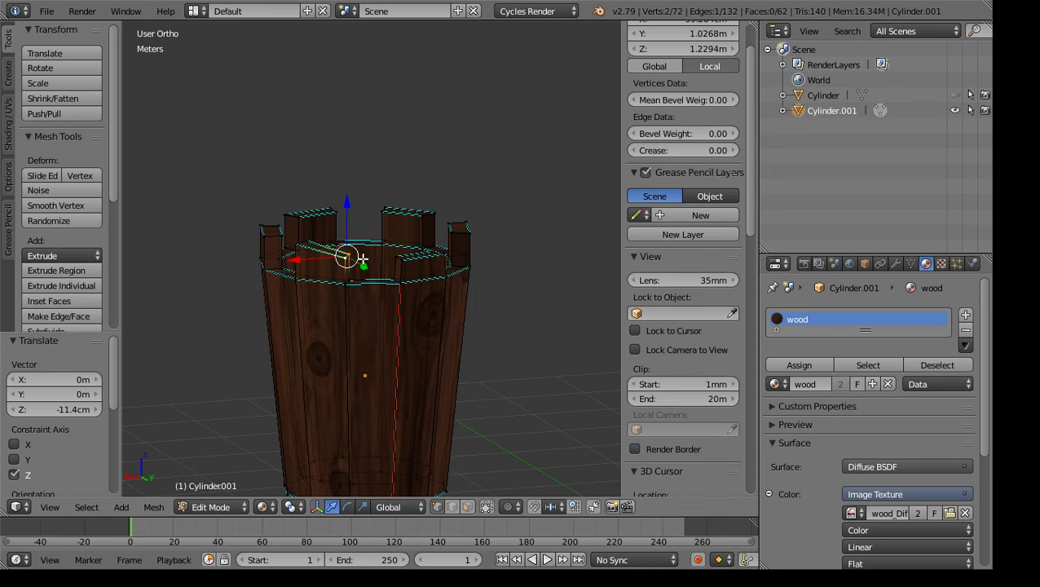
pyautogui.moveTo(360, 256); pyautogui.dragTo(401, 276, button='middle')
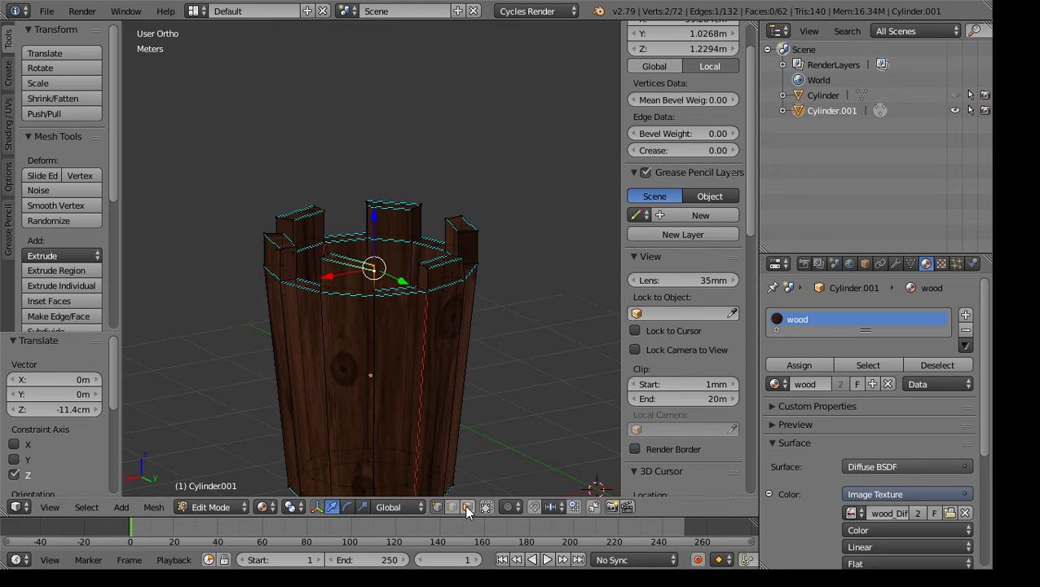
# Taper two post tops by scaling them to 0.921 and 0.869
pyautogui.press('a')
pyautogui.rightClick(358, 262)
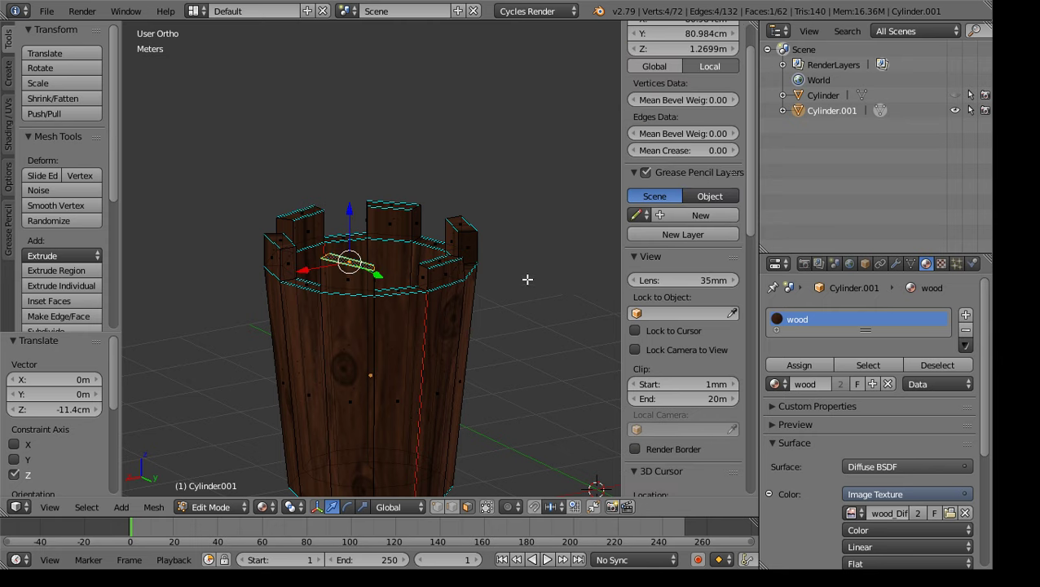
pyautogui.press('s')
pyautogui.click(489, 306)
pyautogui.moveTo(490, 307); pyautogui.dragTo(480, 342, button='middle')
pyautogui.rightClick(347, 279)
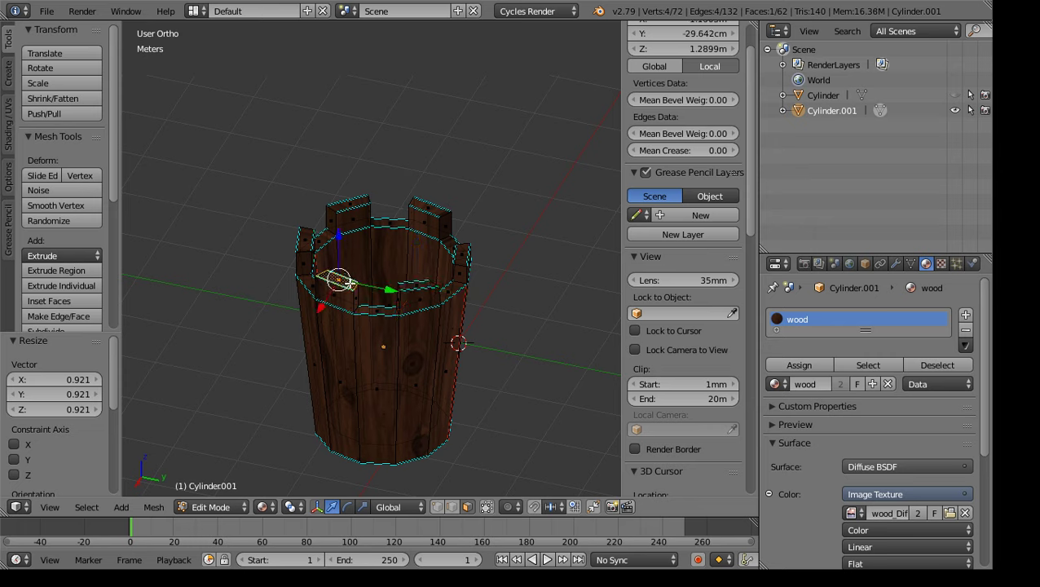
pyautogui.press('s')
pyautogui.click(411, 313)
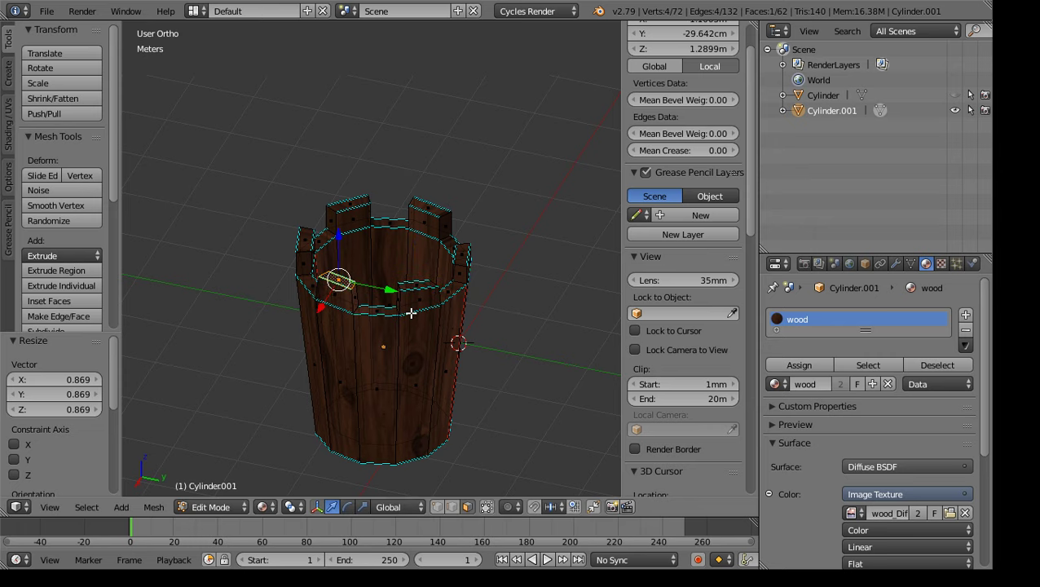
# Taper three more post tops to 0.875, 0.865 and 0.859
pyautogui.rightClick(305, 234)
pyautogui.press('s')
pyautogui.click(389, 274)
pyautogui.rightClick(365, 202)
pyautogui.press('s')
pyautogui.click(383, 244)
pyautogui.rightClick(438, 204)
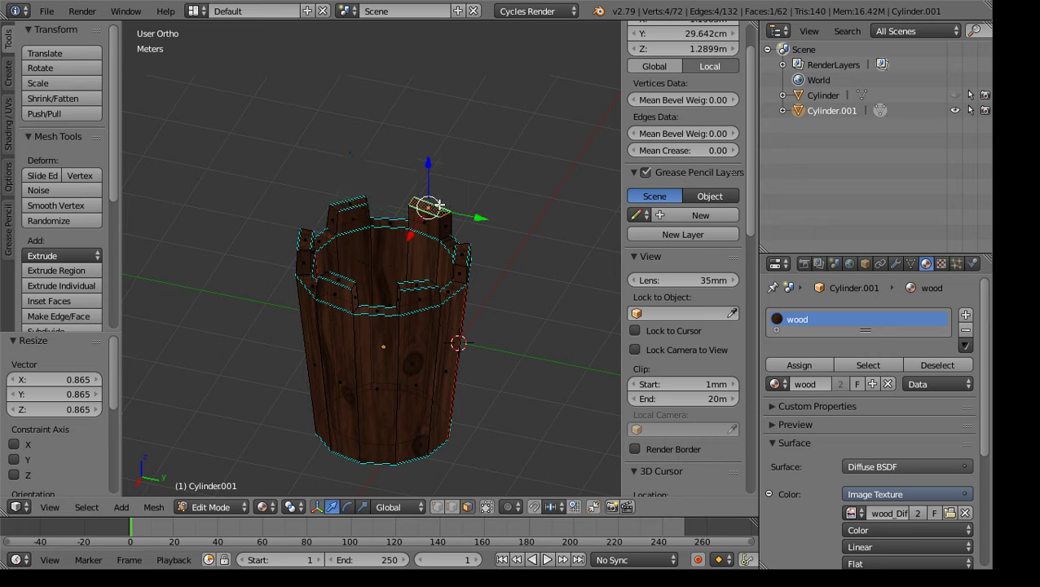
pyautogui.press('s')
pyautogui.click(466, 241)
# Select a rim edge from two vertices and move it vertically to a new height
pyautogui.moveTo(543, 308); pyautogui.dragTo(403, 199, button='middle')
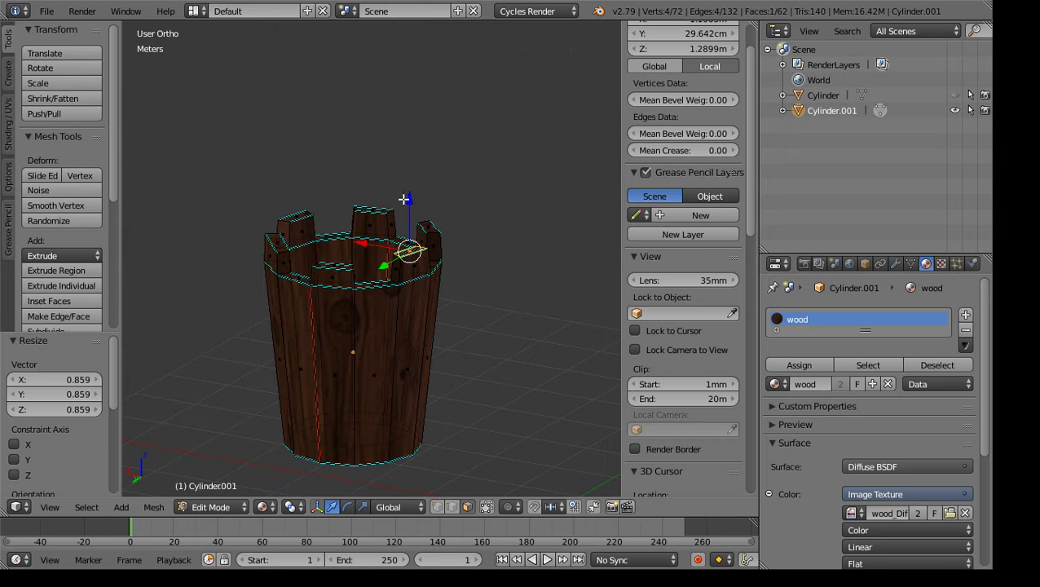
pyautogui.moveTo(427, 300); pyautogui.dragTo(372, 313, button='middle')
pyautogui.scroll(3, 374, 278)
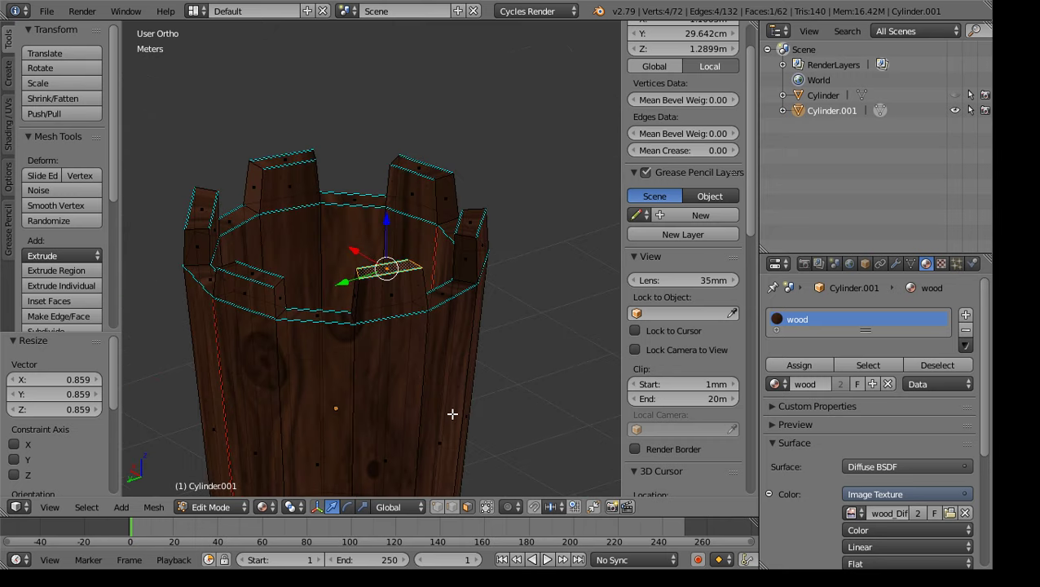
pyautogui.rightClick(360, 281)
pyautogui.keyDown('shift'); pyautogui.rightClick(421, 266); pyautogui.keyUp('shift')
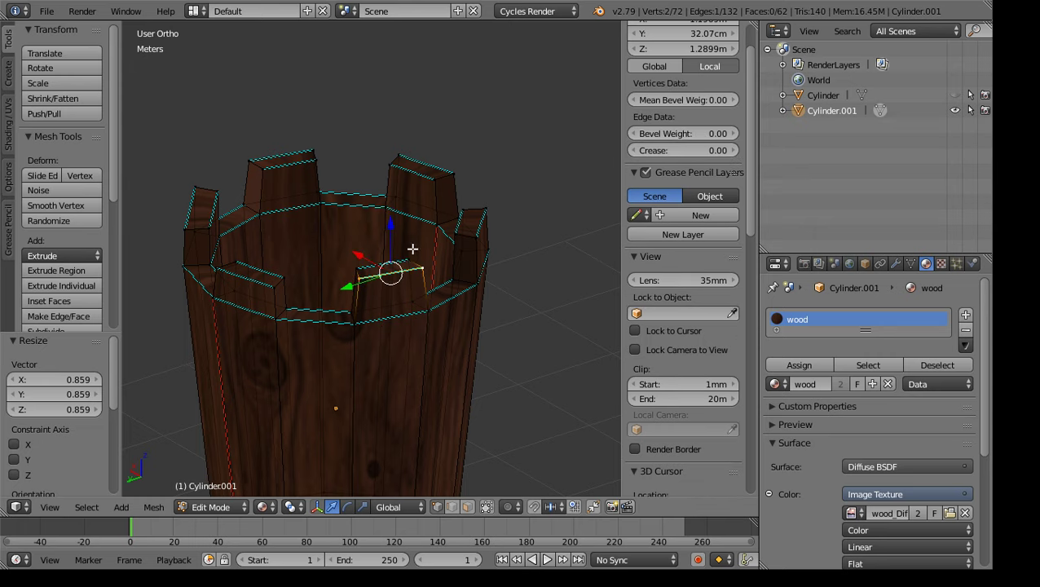
pyautogui.press('g')
pyautogui.press('z')
pyautogui.click(400, 228)
pyautogui.moveTo(400, 228); pyautogui.dragTo(417, 259, button='middle')
# Raise another rim edge vertically by 16.5 cm
pyautogui.rightClick(388, 254)
pyautogui.keyDown('shift'); pyautogui.rightClick(390, 258); pyautogui.keyUp('shift')
pyautogui.press('g')
pyautogui.press('z')
pyautogui.click(383, 194)
pyautogui.moveTo(457, 263); pyautogui.dragTo(435, 281, button='middle')
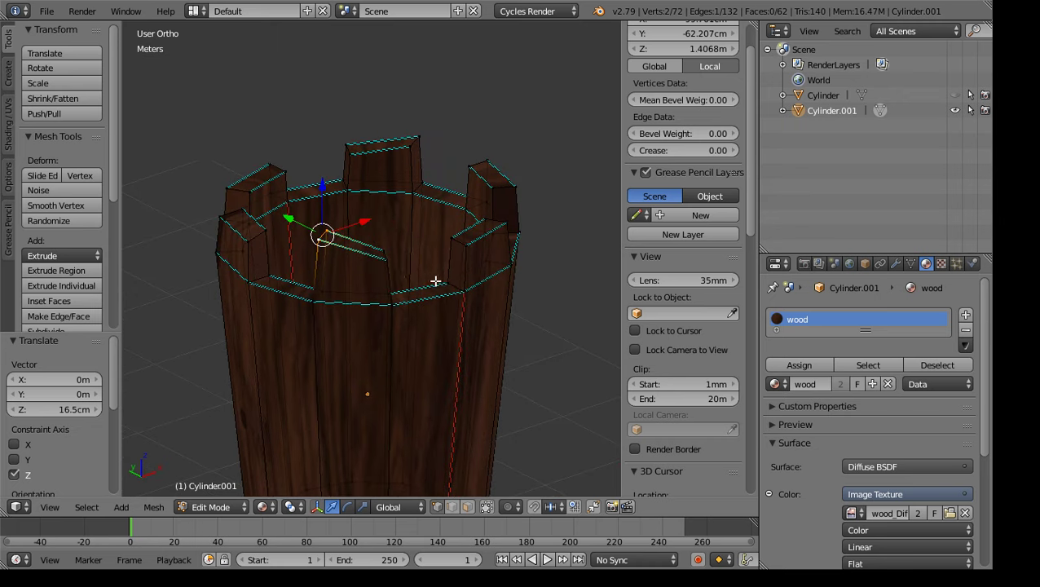
# Lower a thin top rim face by 17.8 cm in face select mode
pyautogui.click(467, 506)
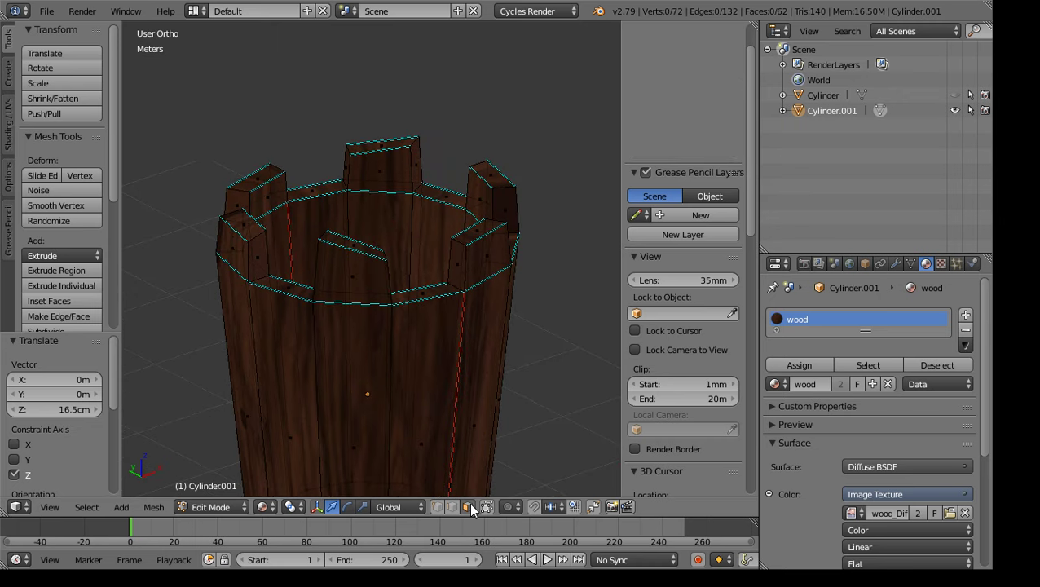
pyautogui.rightClick(372, 250)
pyautogui.press('g')
pyautogui.press('z')
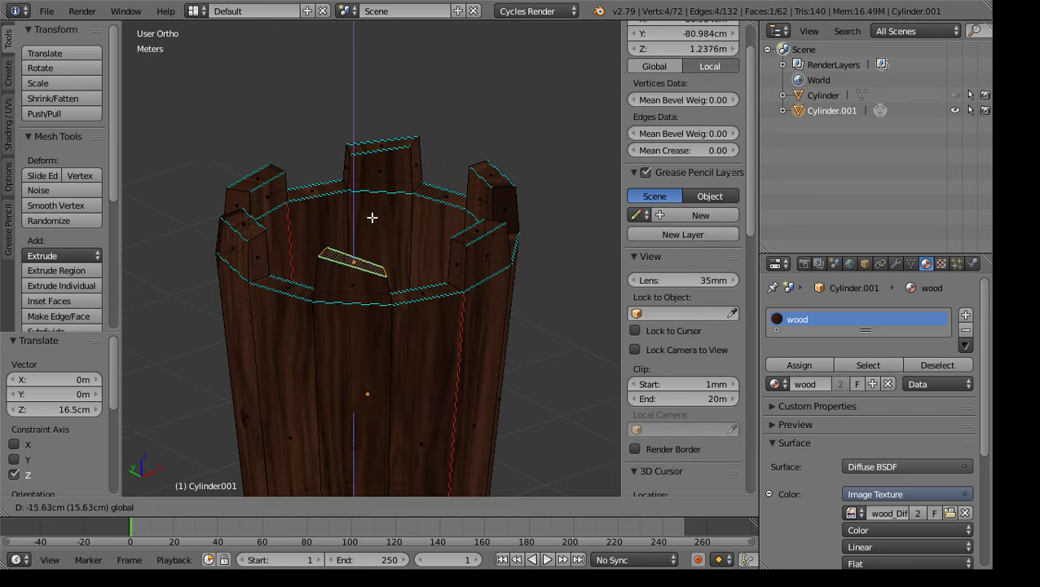
pyautogui.click(372, 226)
pyautogui.moveTo(372, 227); pyautogui.dragTo(416, 324, button='middle')
pyautogui.rightClick(405, 301)
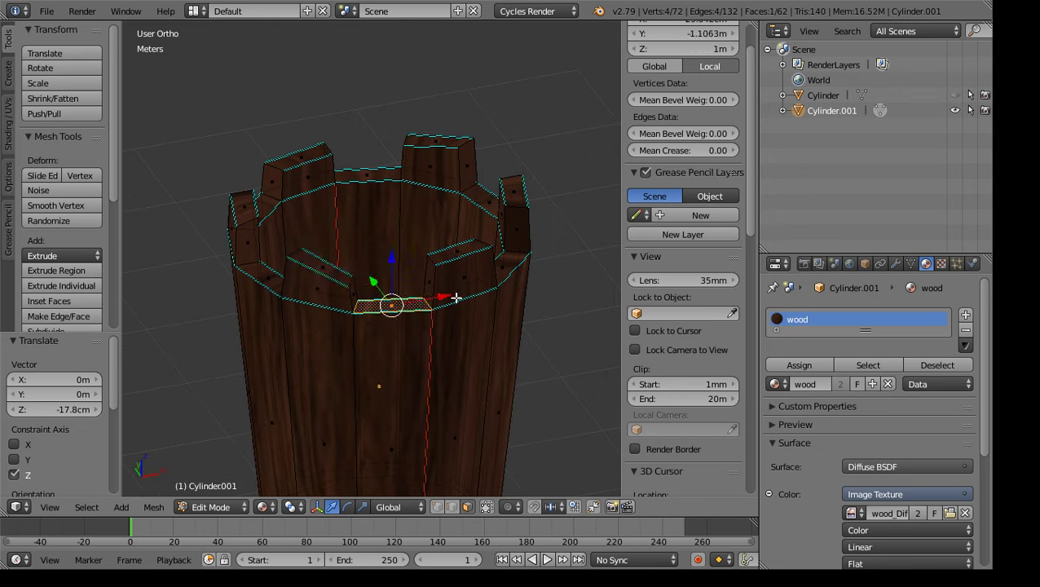
# Extrude the six lowered rim faces upward about 29.5 cm into new merlons
pyautogui.keyDown('shift'); pyautogui.rightClick(515, 257); pyautogui.keyUp('shift')
pyautogui.keyDown('shift'); pyautogui.rightClick(489, 203); pyautogui.keyUp('shift')
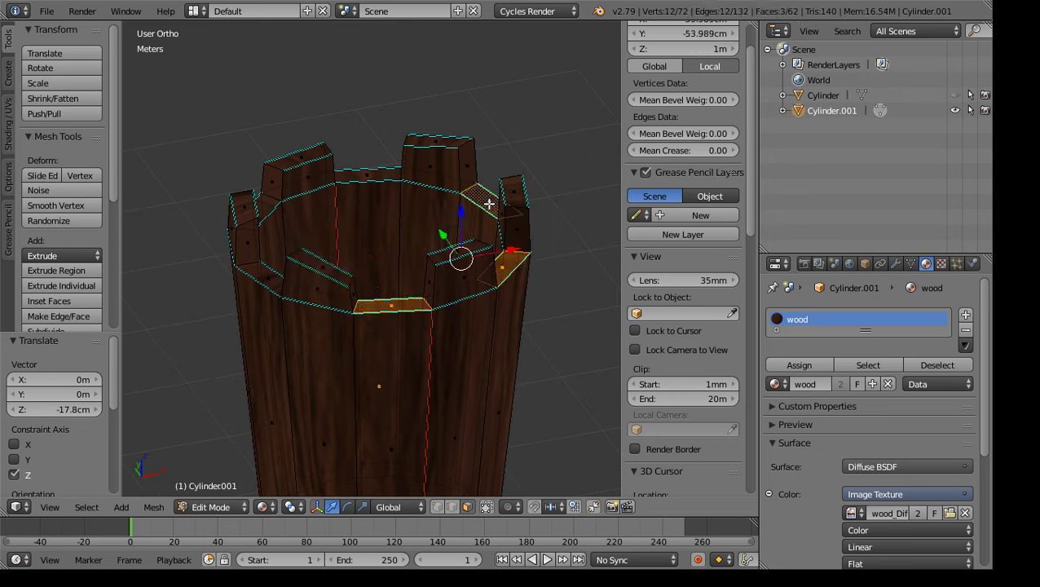
pyautogui.keyDown('shift'); pyautogui.rightClick(367, 177); pyautogui.keyUp('shift')
pyautogui.keyDown('shift'); pyautogui.rightClick(269, 202); pyautogui.keyUp('shift')
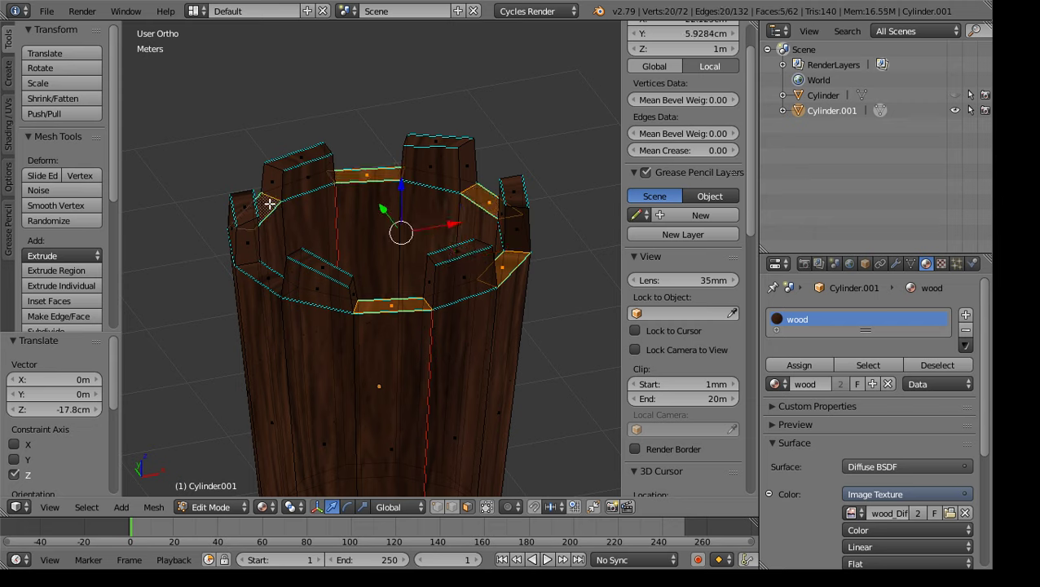
pyautogui.keyDown('shift'); pyautogui.rightClick(270, 270); pyautogui.keyUp('shift')
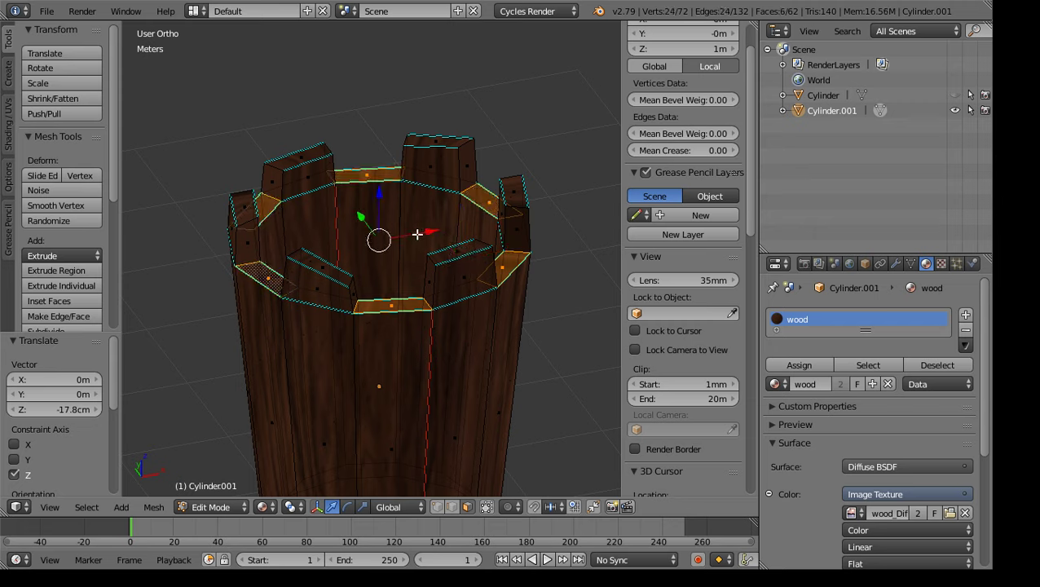
pyautogui.press('e')
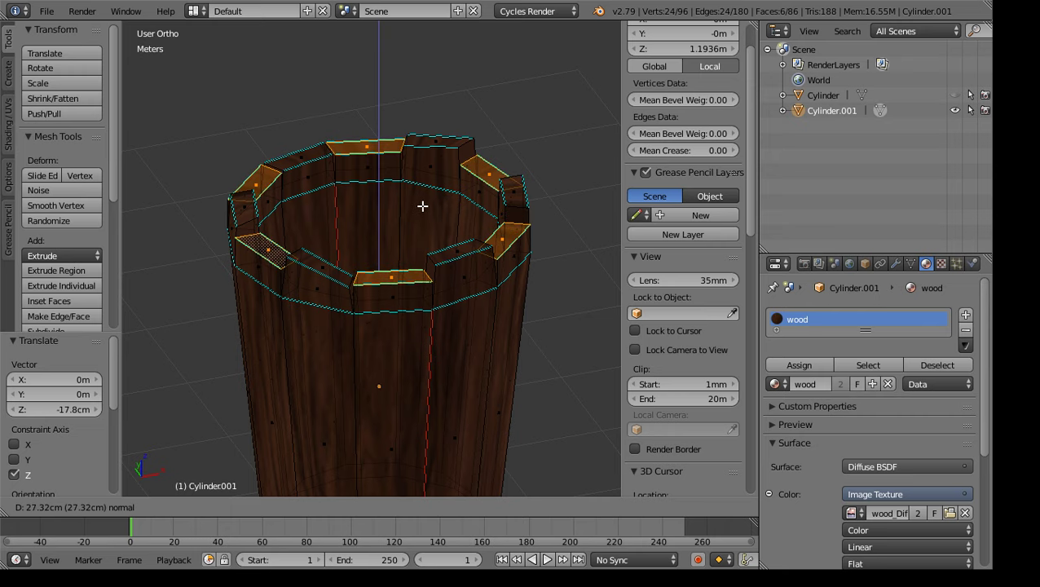
pyautogui.click(422, 204)
# Taper the top, left and lower-left merlon tops, to 0.895 and 0.861
pyautogui.rightClick(362, 142)
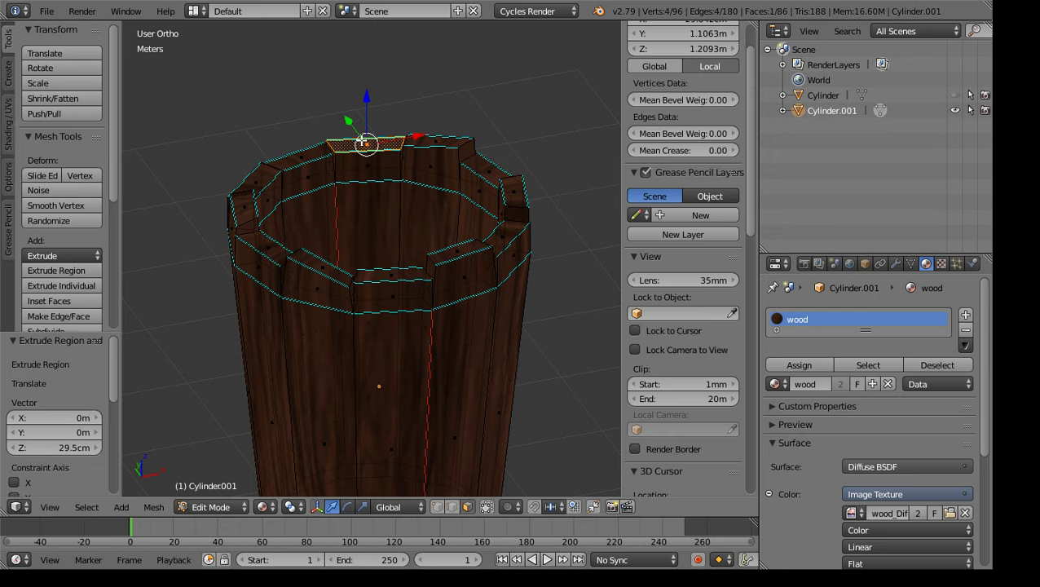
pyautogui.press('s')
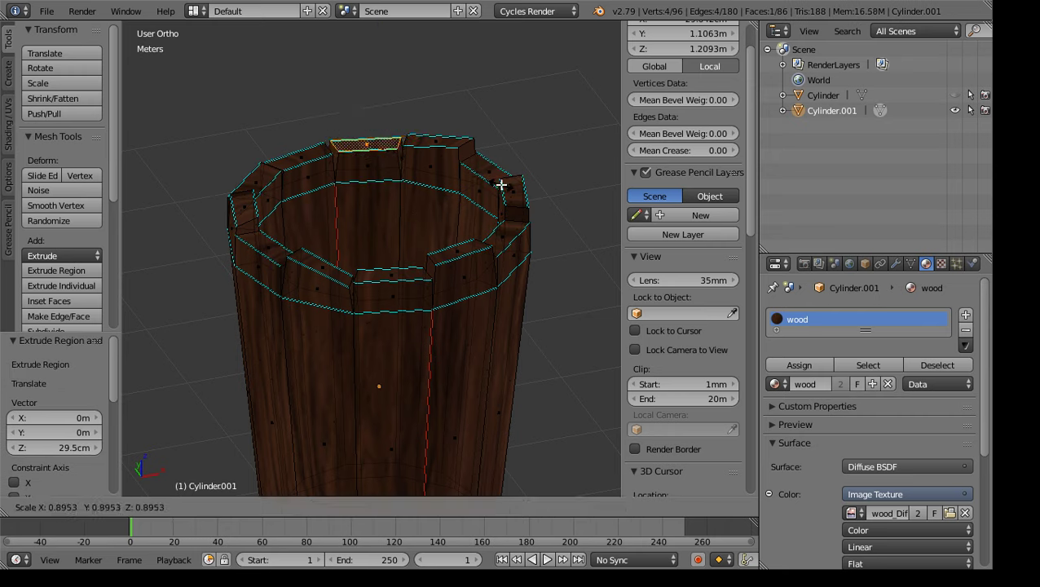
pyautogui.click(493, 184)
pyautogui.rightClick(261, 171)
pyautogui.press('s')
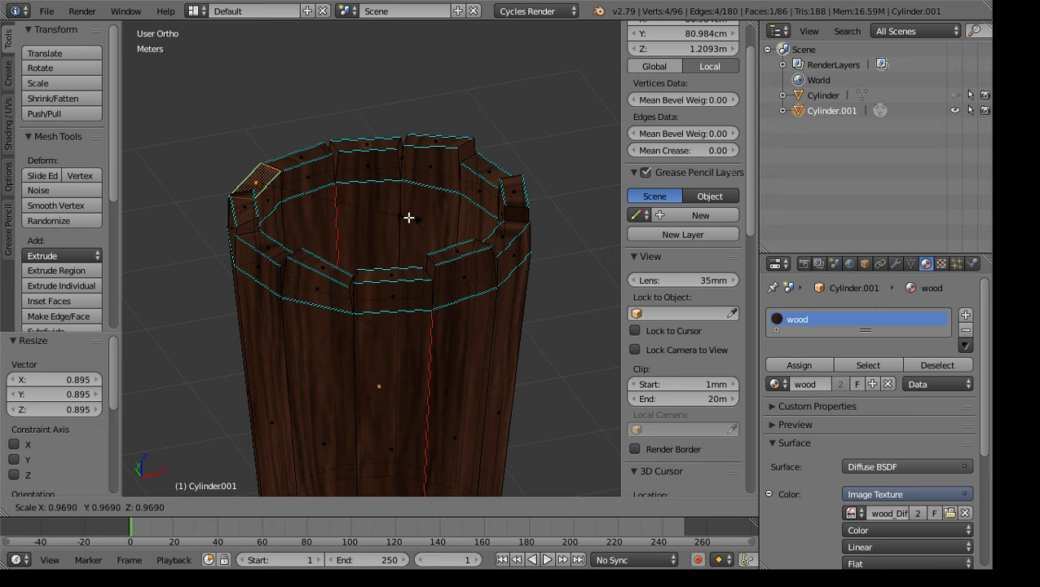
pyautogui.click(391, 211)
pyautogui.rightClick(269, 246)
pyautogui.press('s')
pyautogui.click(442, 255)
# Taper the front, right and back-right merlon tops to 0.894, 0.779 and 0.907
pyautogui.rightClick(408, 278)
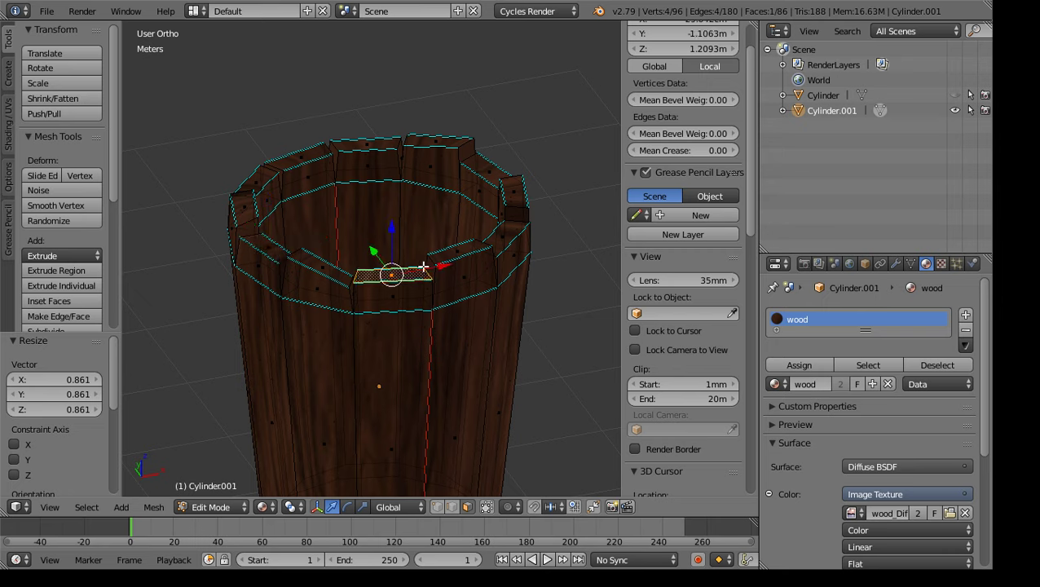
pyautogui.press('s')
pyautogui.click(471, 243)
pyautogui.rightClick(506, 232)
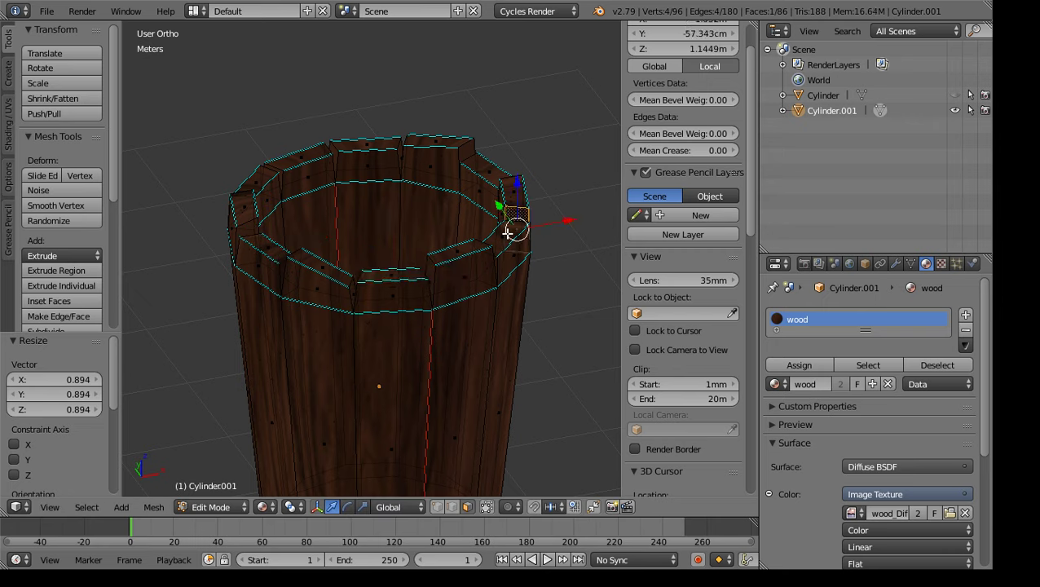
pyautogui.rightClick(507, 241)
pyautogui.press('s')
pyautogui.click(539, 229)
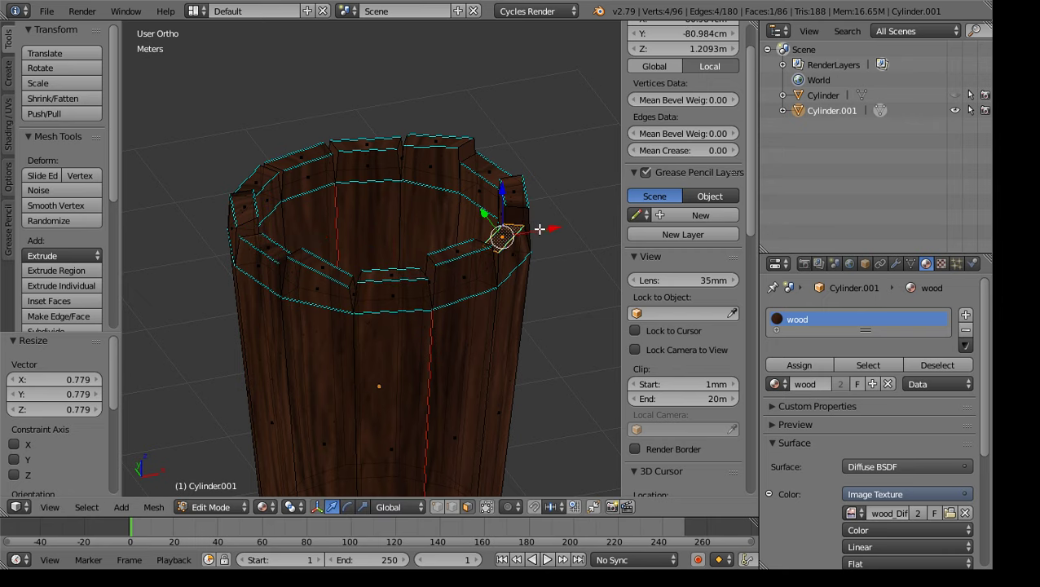
pyautogui.rightClick(476, 165)
pyautogui.press('s')
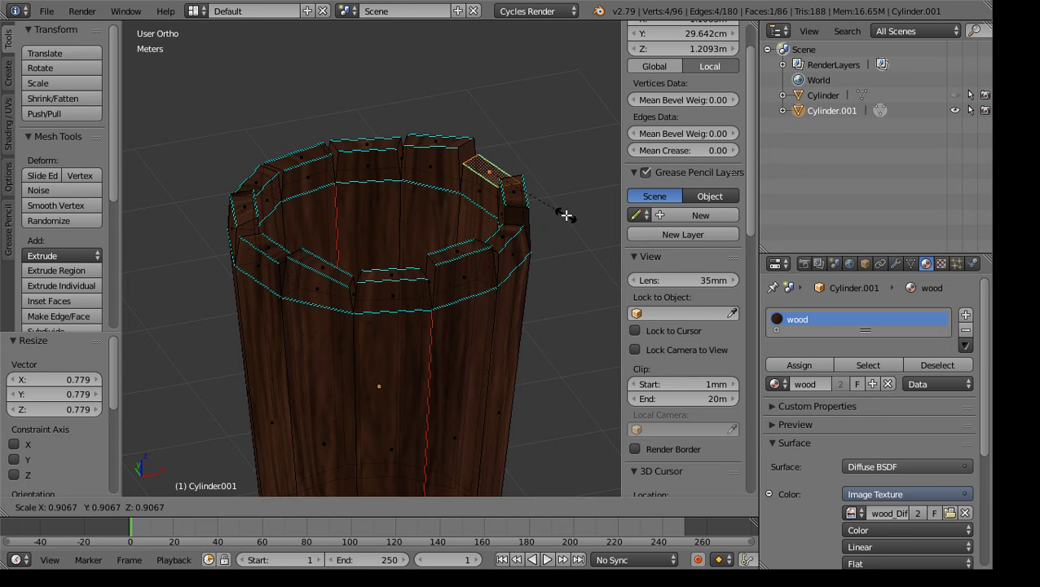
pyautogui.click(564, 213)
pyautogui.moveTo(440, 304); pyautogui.dragTo(490, 309, button='middle')
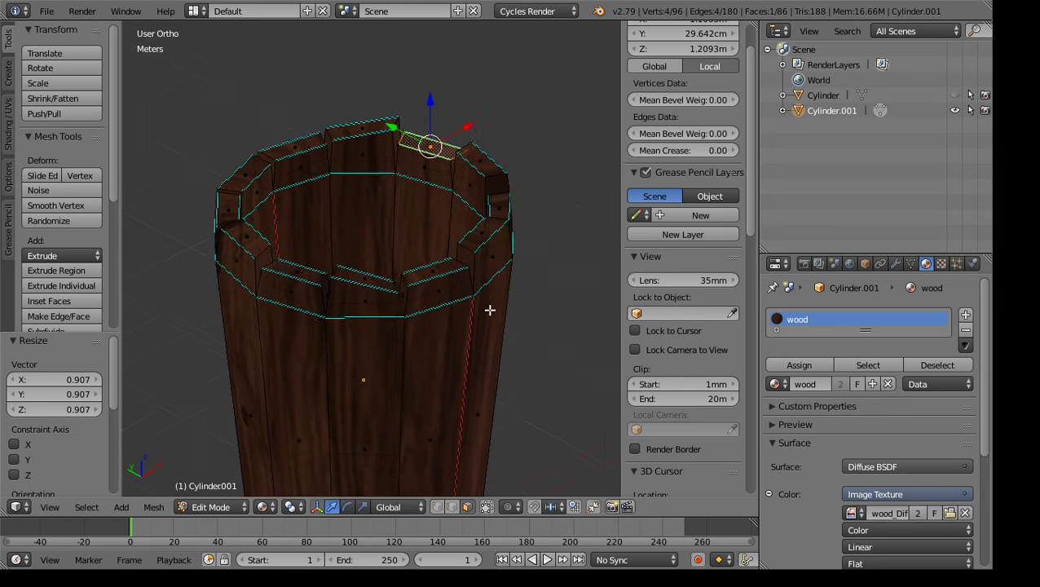
pyautogui.scroll(2, 502, 304)
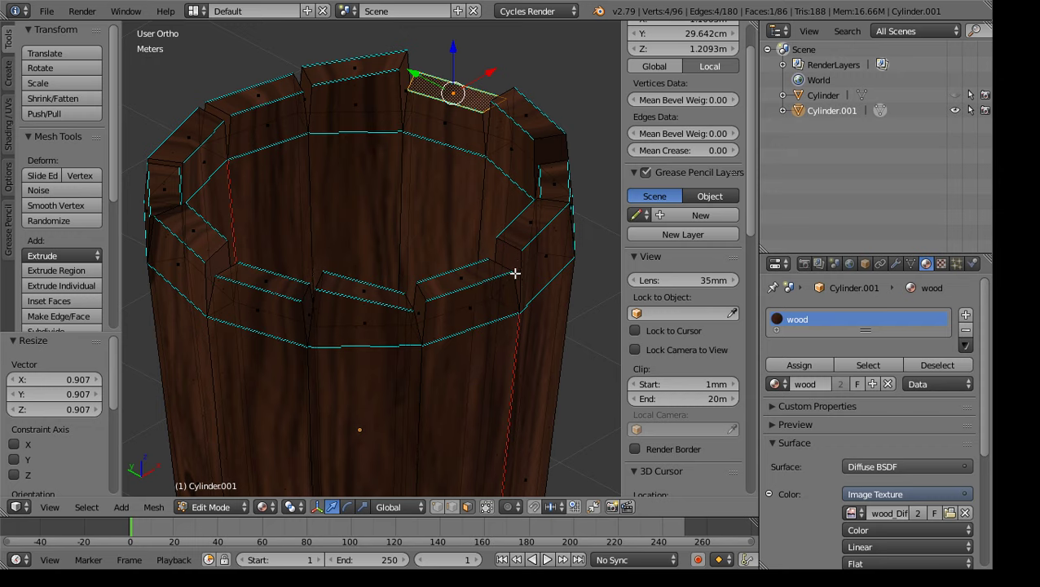
pyautogui.moveTo(518, 322); pyautogui.dragTo(448, 320, button='middle')
pyautogui.scroll(-2, 448, 319)
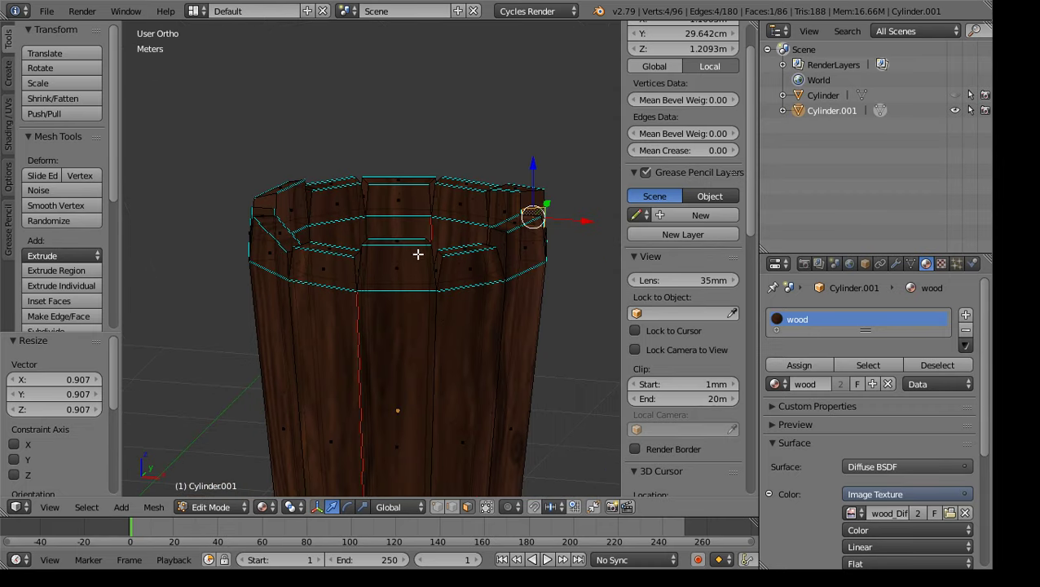
pyautogui.moveTo(429, 281); pyautogui.dragTo(356, 258, button='middle')
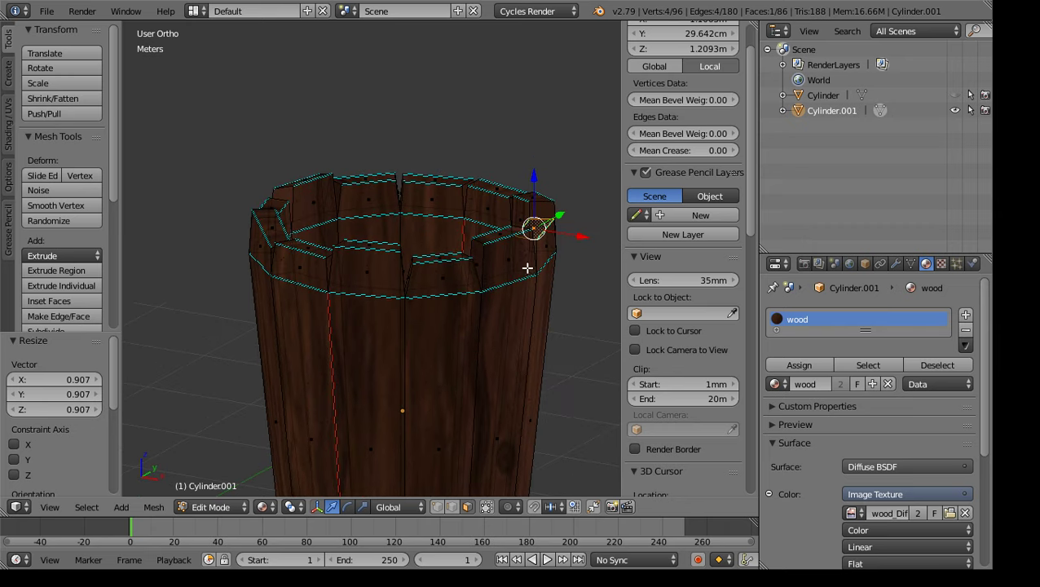
pyautogui.scroll(2, 457, 295)
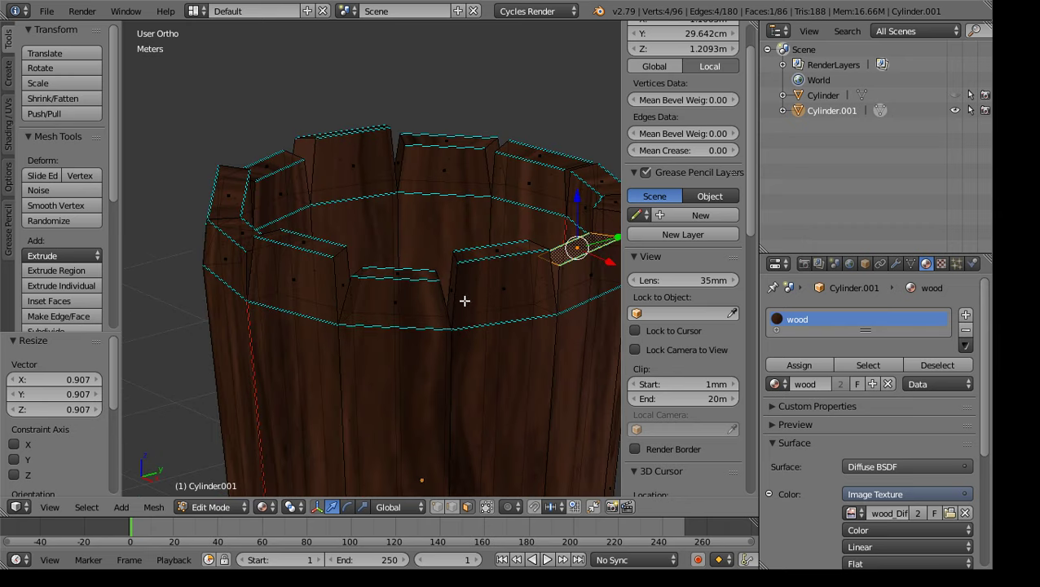
pyautogui.moveTo(497, 255); pyautogui.dragTo(490, 324, button='middle')
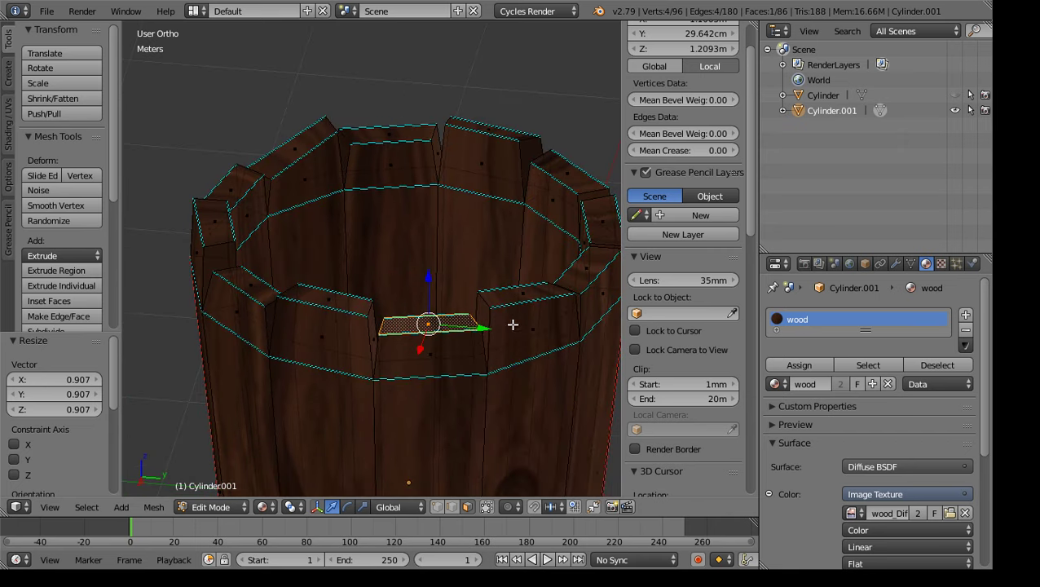
pyautogui.scroll(-1, 443, 319)
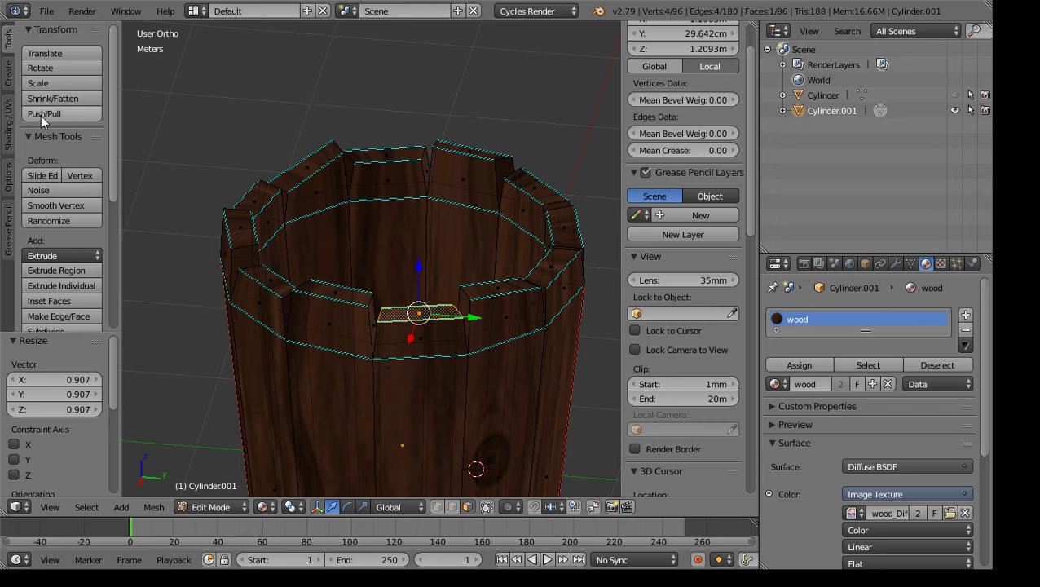
# Start Loop Cut and Slide from the Tools tab, previewing a ring on the cup's lower body
pyautogui.click(8, 73)
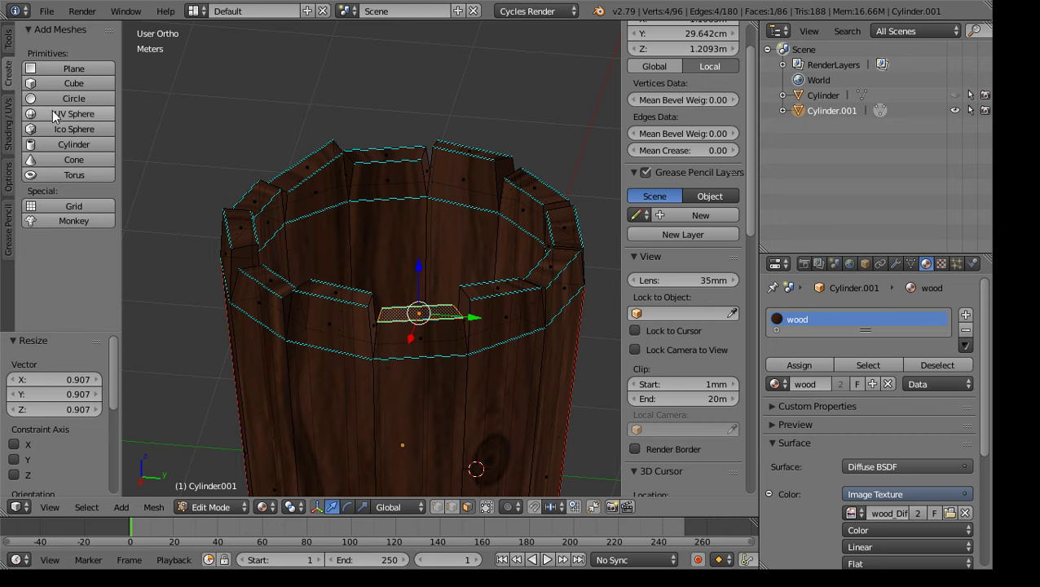
pyautogui.click(9, 38)
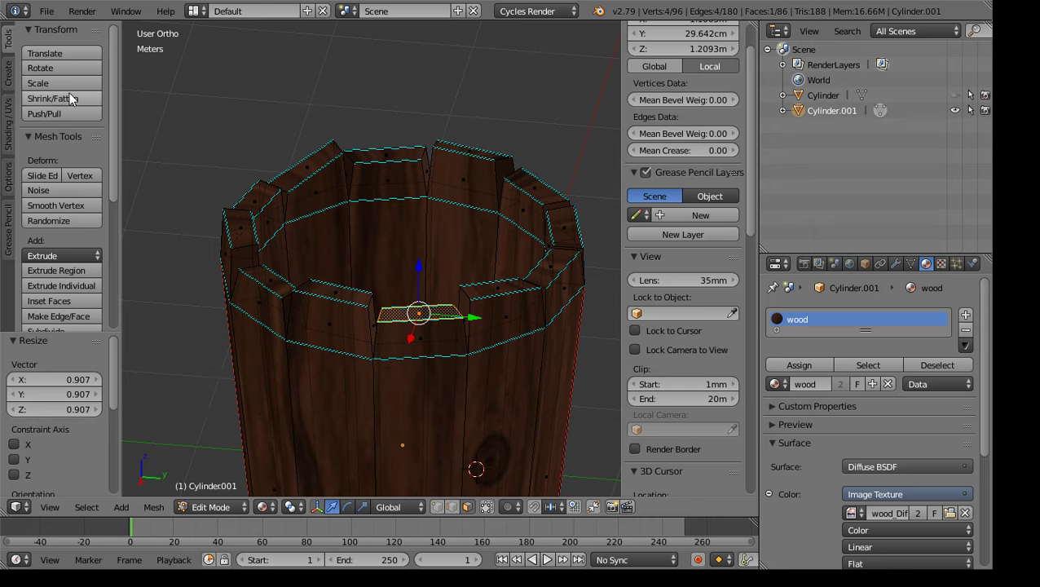
pyautogui.moveTo(111, 136); pyautogui.dragTo(116, 236)
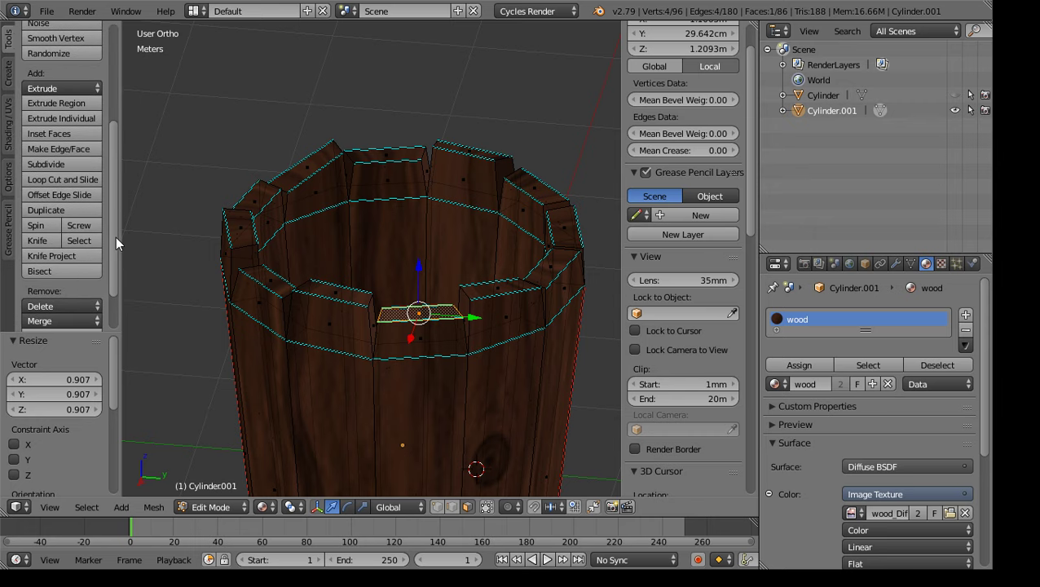
pyautogui.click(63, 178)
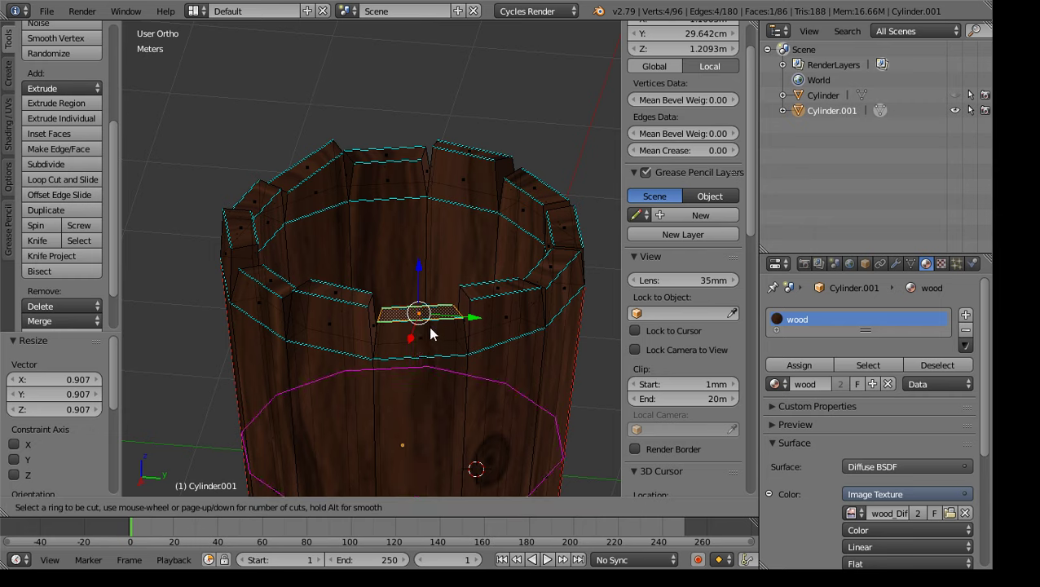
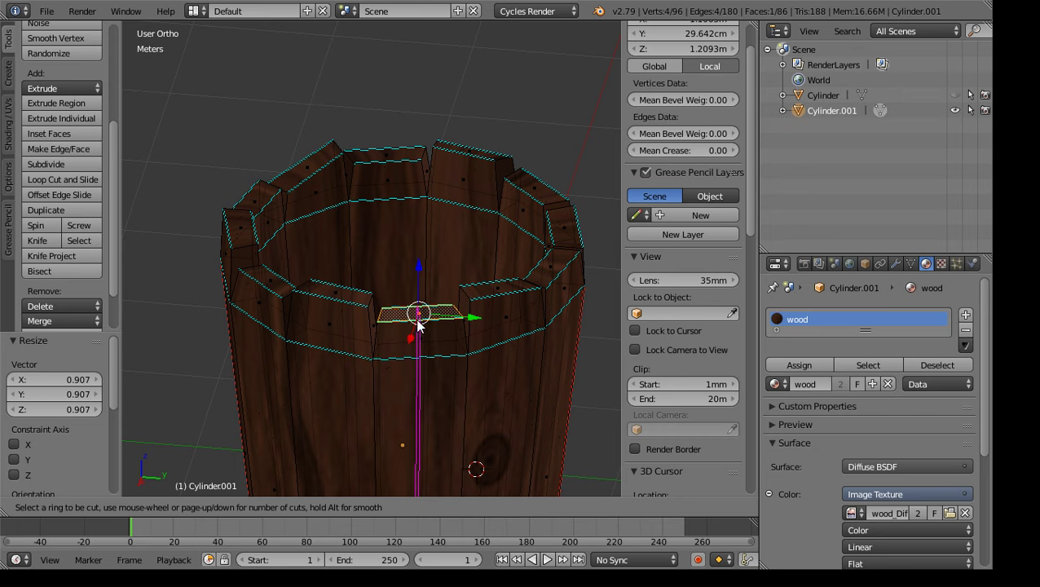
# Cancel the loop cut, subdivide the rim face, and start picking the notch edges
pyautogui.press('Escape')
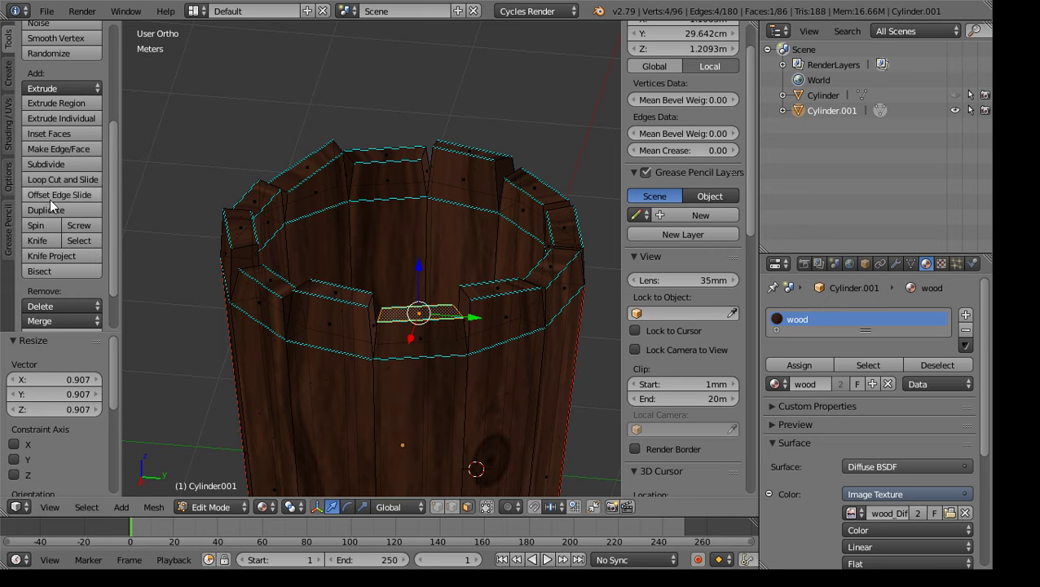
pyautogui.click(51, 164)
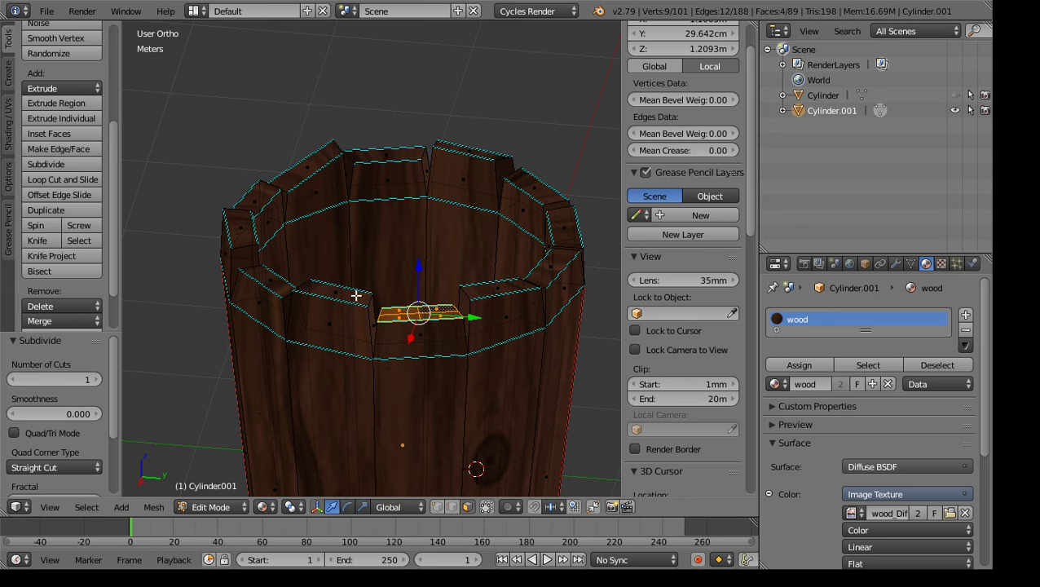
pyautogui.rightClick(412, 335)
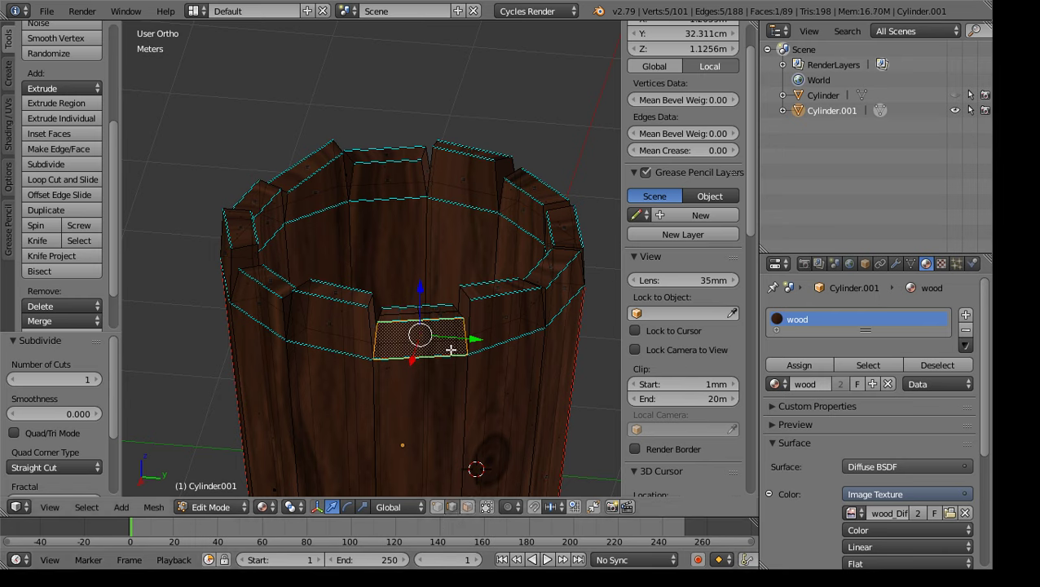
pyautogui.rightClick(433, 353)
pyautogui.rightClick(419, 356)
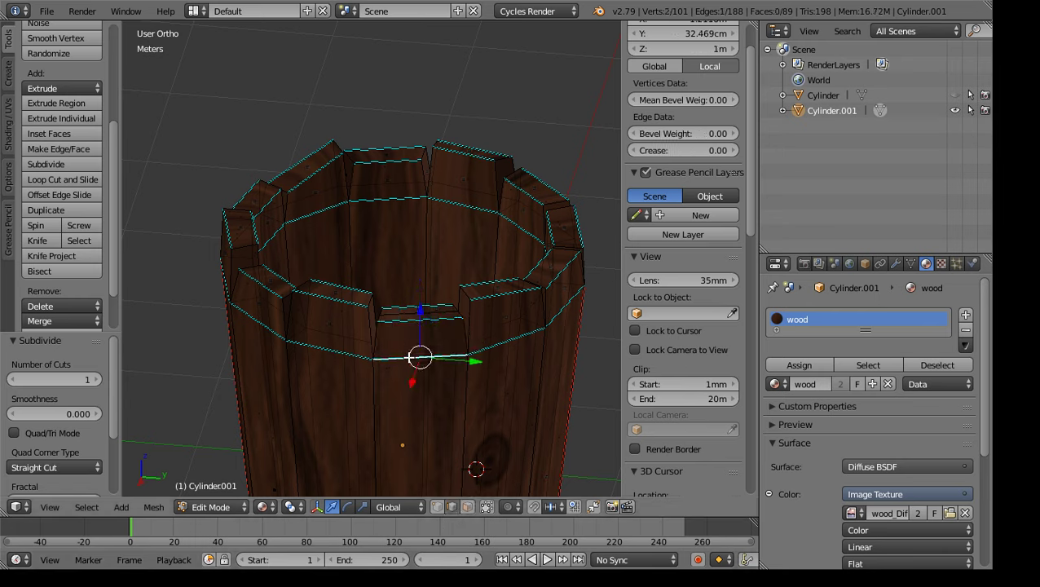
pyautogui.keyDown('shift'); pyautogui.rightClick(414, 321); pyautogui.keyUp('shift')
# Add the remaining notch edges and the inner top edge to the selection
pyautogui.keyDown('shift'); pyautogui.rightClick(406, 313); pyautogui.keyUp('shift')
pyautogui.keyDown('shift'); pyautogui.rightClick(447, 317); pyautogui.keyUp('shift')
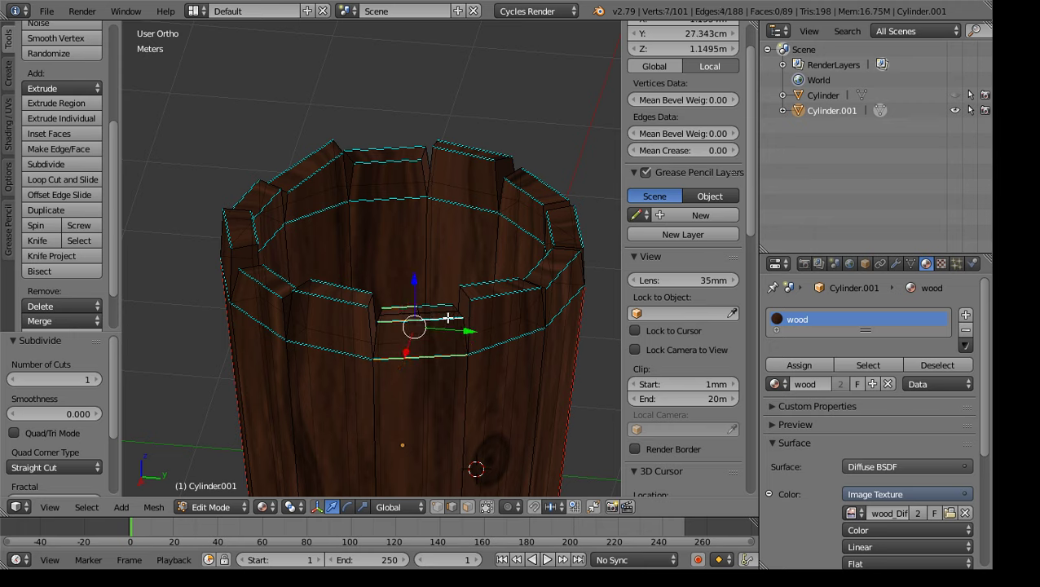
pyautogui.keyDown('shift'); pyautogui.rightClick(437, 309); pyautogui.keyUp('shift')
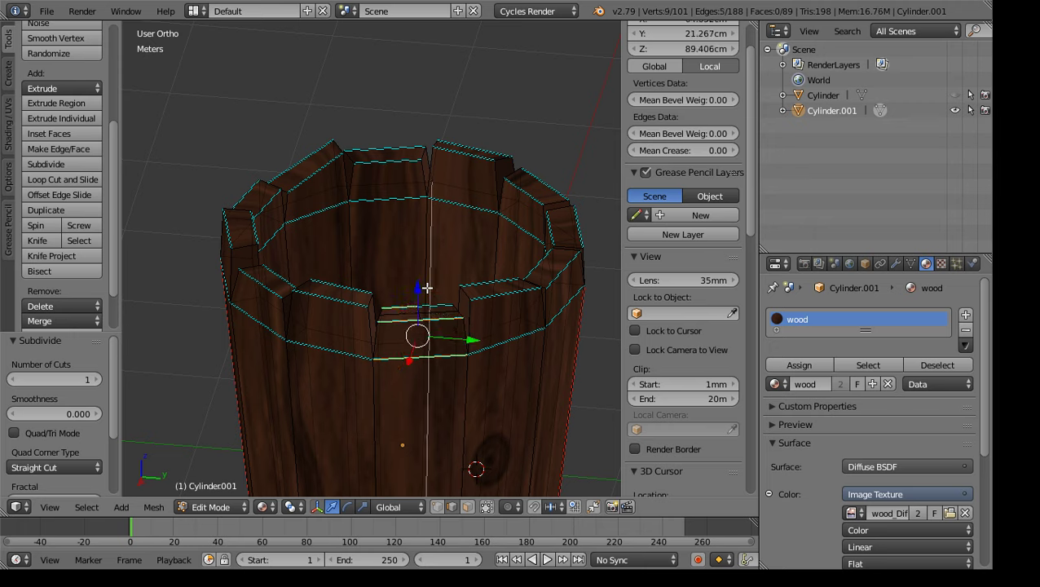
pyautogui.keyDown('shift'); pyautogui.rightClick(430, 290); pyautogui.keyUp('shift')
pyautogui.keyDown('shift'); pyautogui.rightClick(438, 306); pyautogui.keyUp('shift')
pyautogui.moveTo(438, 306); pyautogui.dragTo(327, 373, button='middle')
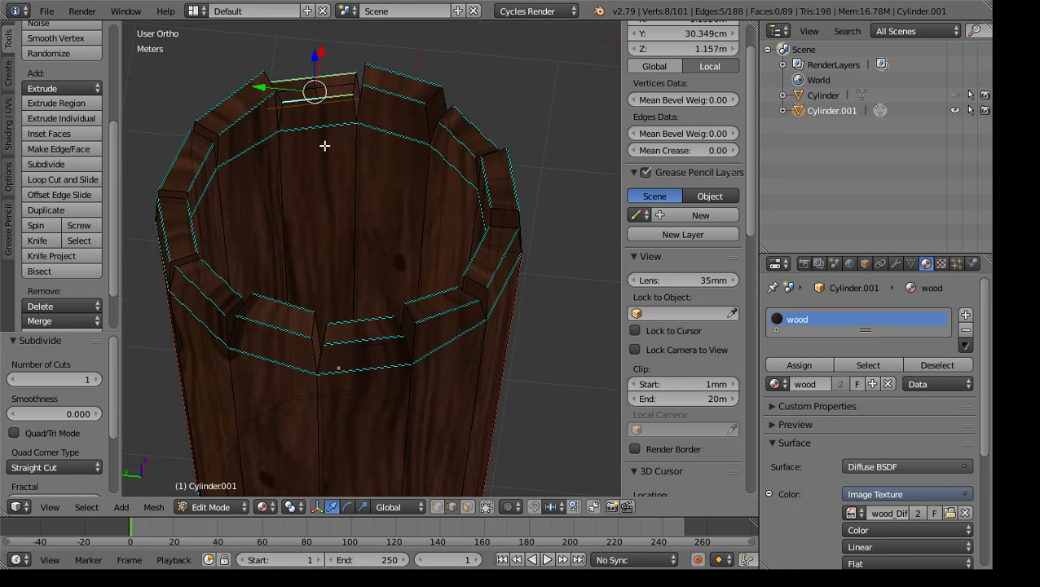
pyautogui.keyDown('shift'); pyautogui.rightClick(315, 130); pyautogui.keyUp('shift')
pyautogui.moveTo(369, 197); pyautogui.dragTo(340, 222, button='middle')
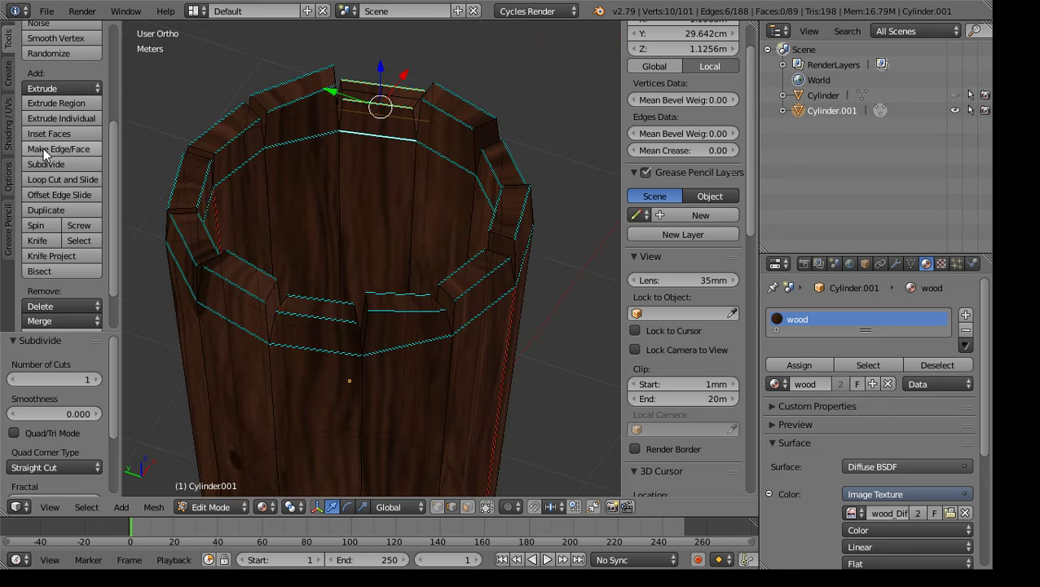
# Subdivide the selected notch top edges with Number of Cuts set to 3
pyautogui.click(58, 164)
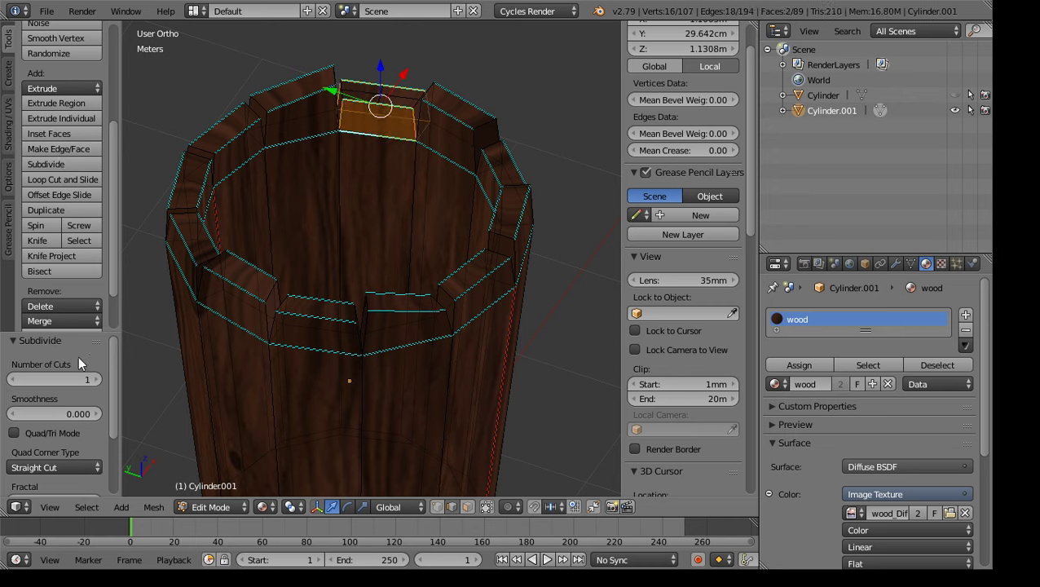
pyautogui.click(95, 381)
pyautogui.click(95, 381)
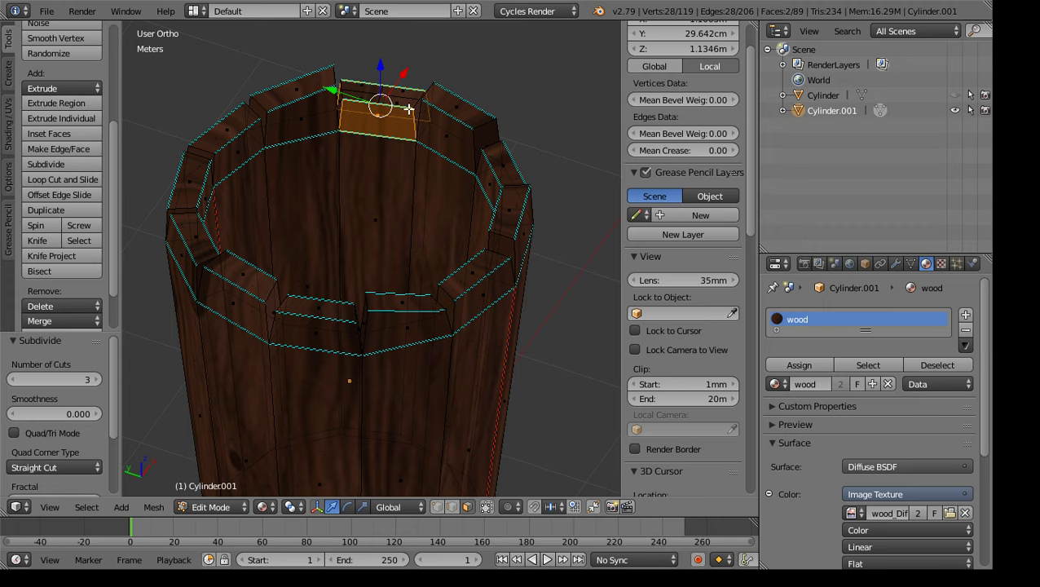
pyautogui.moveTo(473, 181); pyautogui.dragTo(304, 324, button='middle')
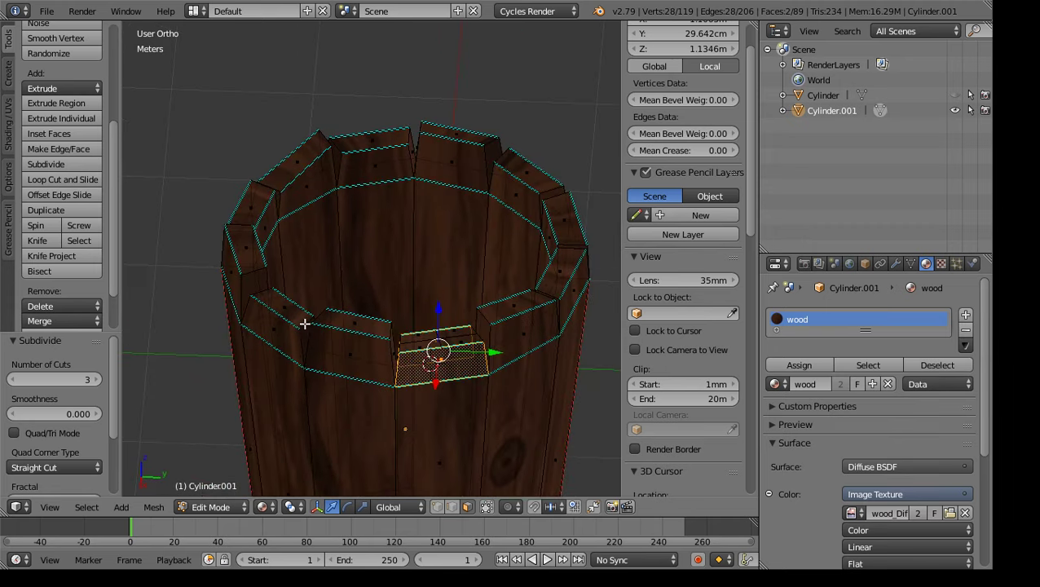
# Frame the subdivided notch face and switch to vertex select mode
pyautogui.moveTo(452, 394); pyautogui.dragTo(433, 368, button='middle')
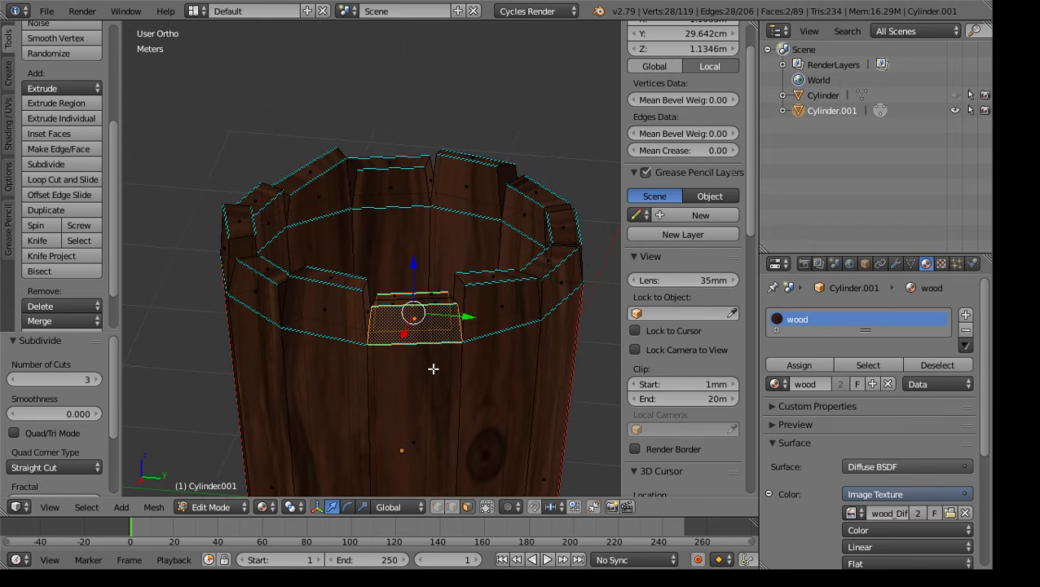
pyautogui.scroll(4, 422, 438)
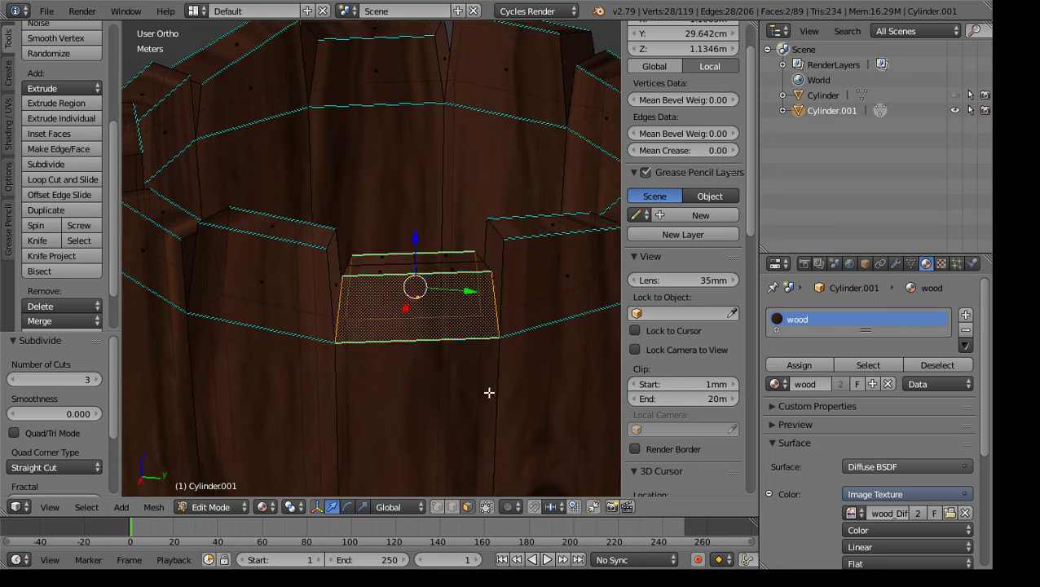
pyautogui.keyDown('shift'); pyautogui.moveTo(489, 459); pyautogui.dragTo(455, 303, button='middle'); pyautogui.keyUp('shift')
pyautogui.click(438, 507)
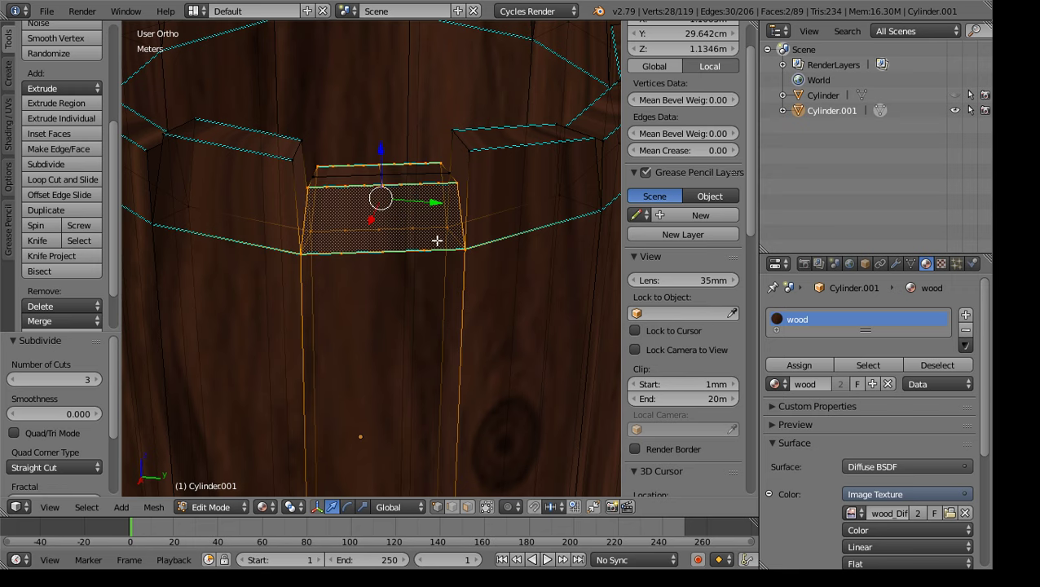
pyautogui.scroll(3, 399, 236)
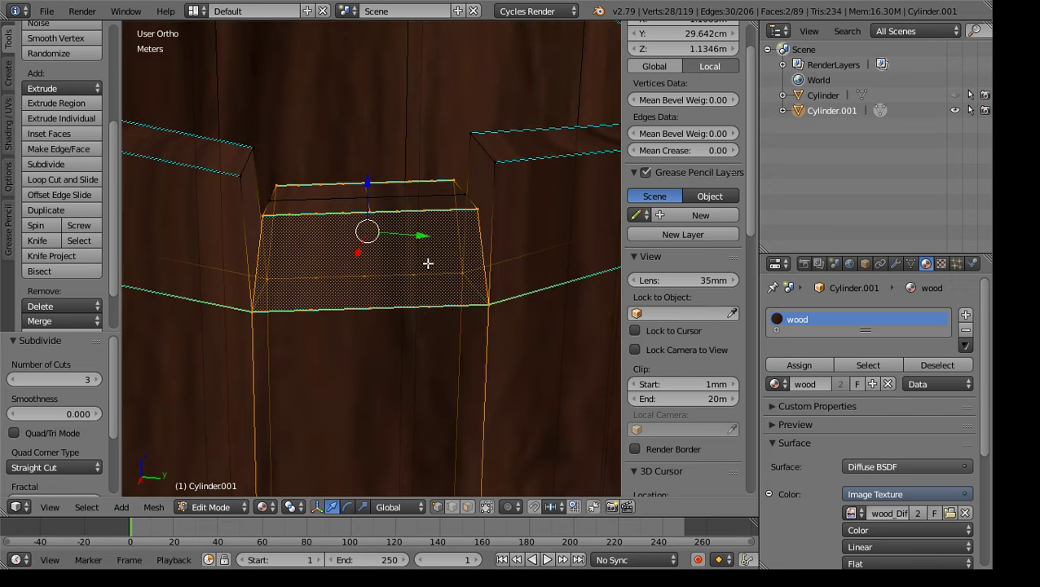
# Start a Knife cut with points on the notch's bottom edge, top edge and a rim vertex
pyautogui.click(49, 240)
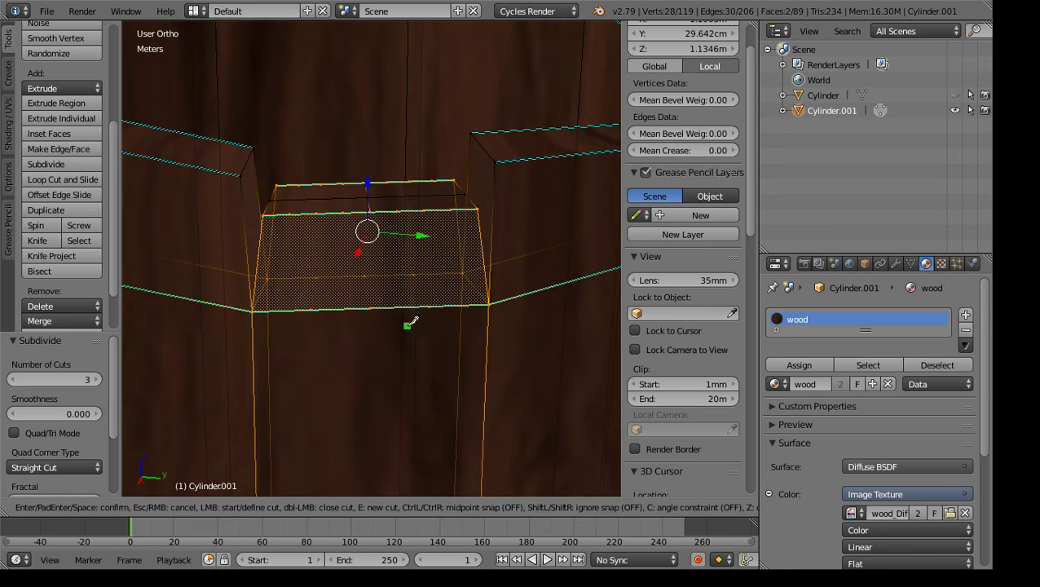
pyautogui.click(430, 305)
pyautogui.click(409, 181)
pyautogui.moveTo(409, 271); pyautogui.dragTo(309, 163, button='middle')
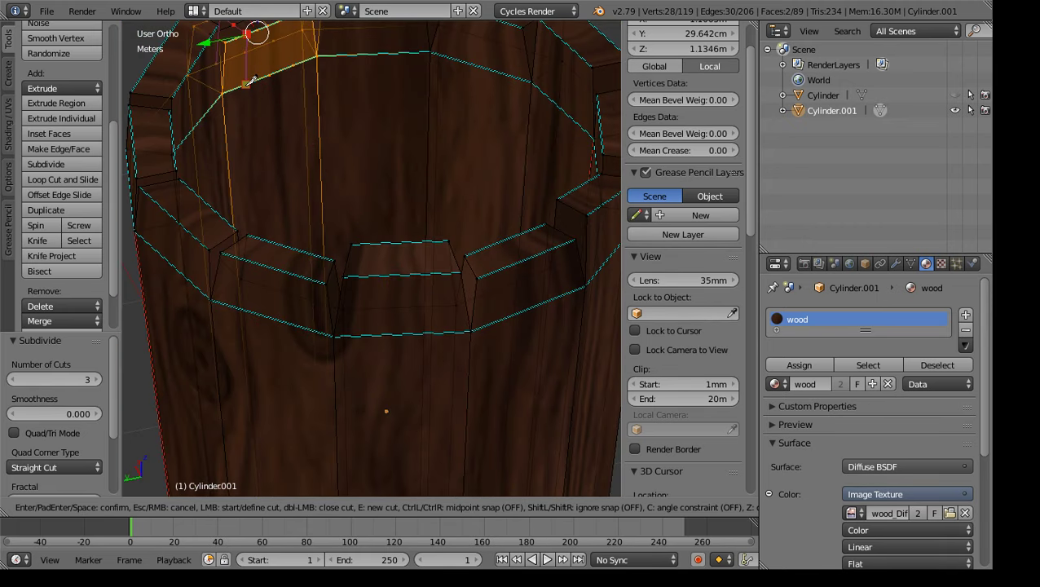
pyautogui.click(247, 83)
# Finish and confirm the first knife cut across the notch face
pyautogui.click(277, 142)
pyautogui.press('Return')
pyautogui.scroll(-6, 279, 145)
pyautogui.scroll(3, 365, 238)
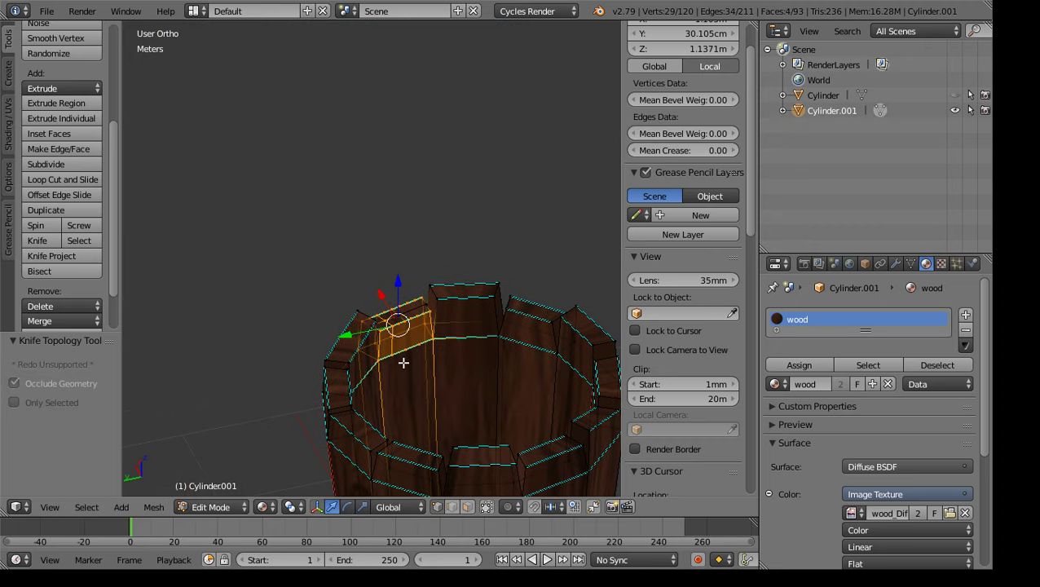
pyautogui.scroll(5, 404, 363)
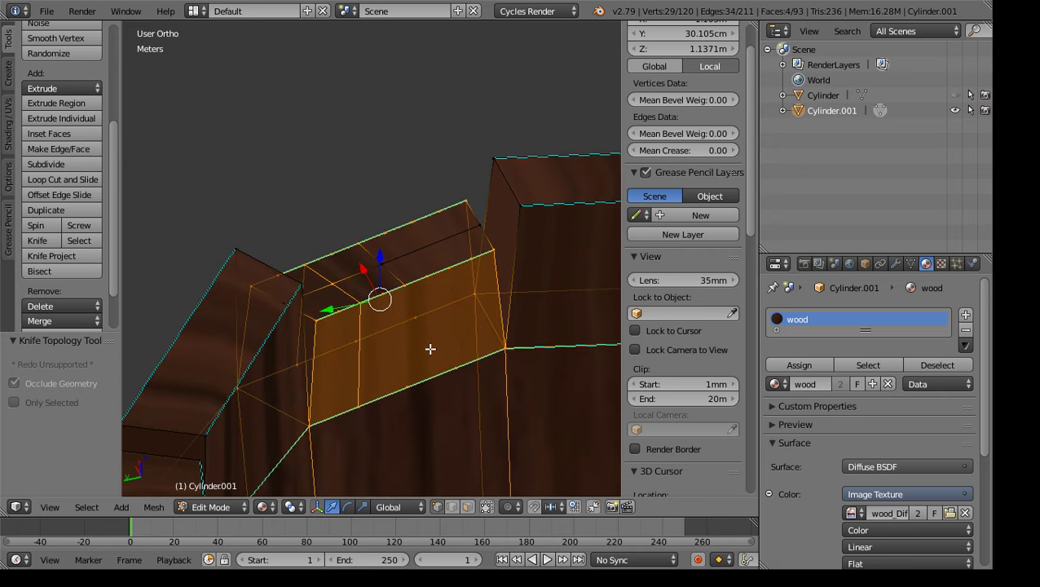
pyautogui.keyDown('shift'); pyautogui.moveTo(434, 383); pyautogui.dragTo(402, 372, button='middle'); pyautogui.keyUp('shift')
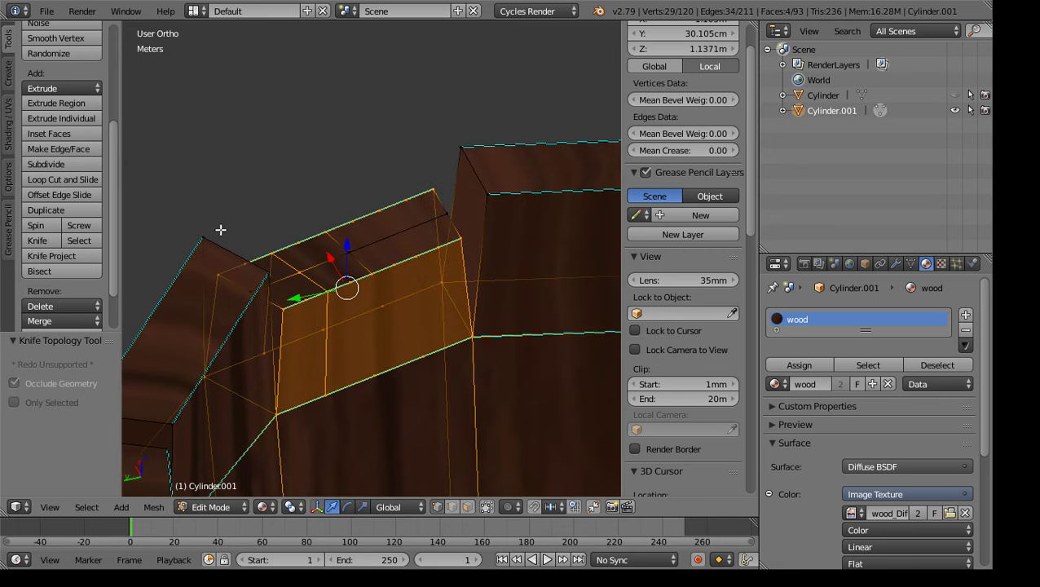
# Knife two vertical cuts between the notch face's top and bottom edges
pyautogui.click(47, 244)
pyautogui.click(373, 273)
pyautogui.click(375, 374)
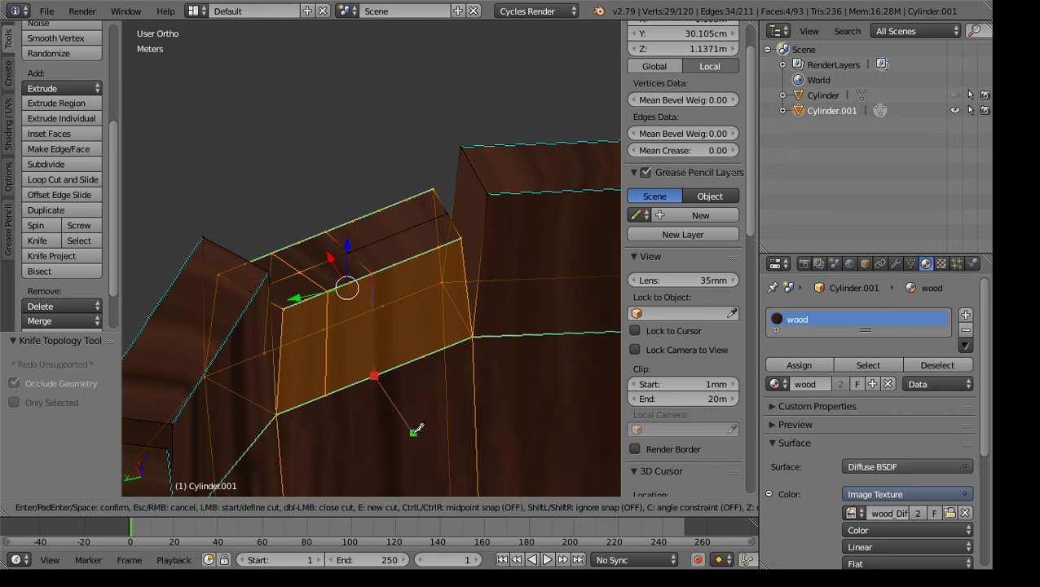
pyautogui.press('Return')
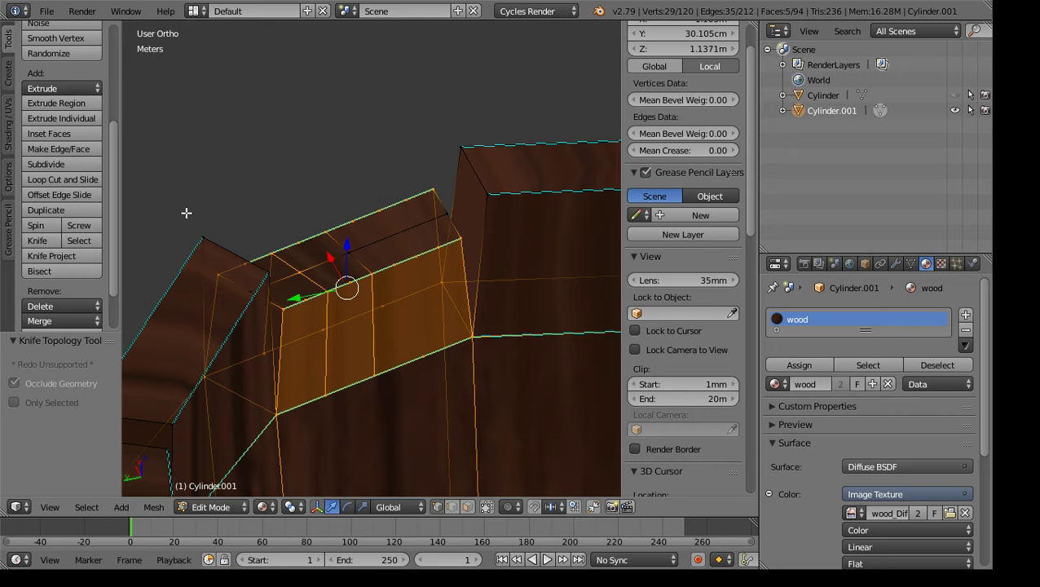
pyautogui.click(46, 240)
pyautogui.click(427, 354)
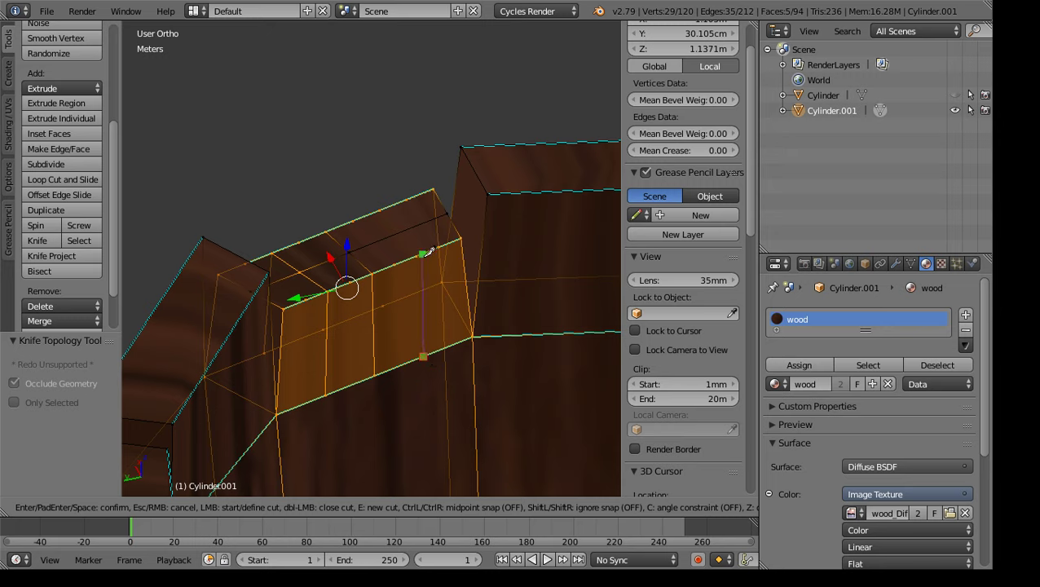
pyautogui.click(417, 256)
pyautogui.press('Return')
# Knife two more vertical cuts straight down through the notch box
pyautogui.moveTo(341, 188); pyautogui.dragTo(592, 258, button='middle')
pyautogui.keyDown('shift'); pyautogui.moveTo(387, 422); pyautogui.dragTo(508, 278, button='middle'); pyautogui.keyUp('shift')
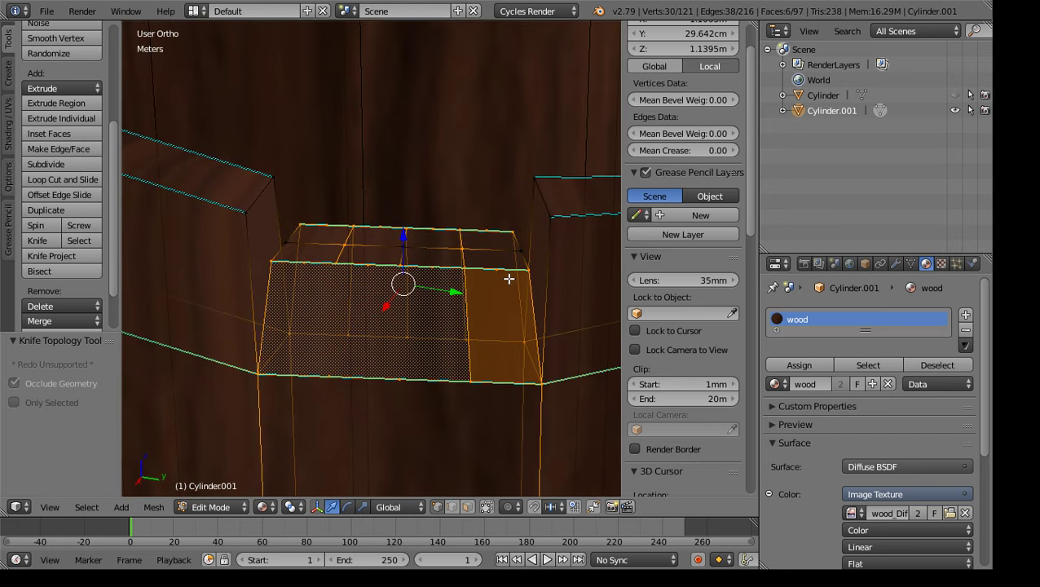
pyautogui.click(55, 243)
pyautogui.click(399, 265)
pyautogui.click(399, 377)
pyautogui.press('Return')
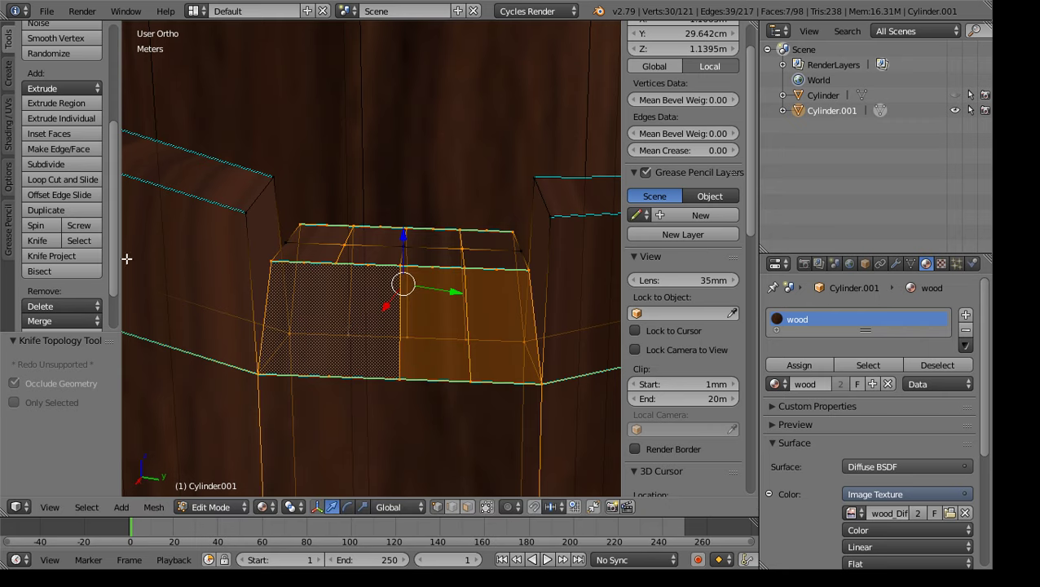
pyautogui.click(39, 240)
pyautogui.click(335, 267)
pyautogui.click(328, 377)
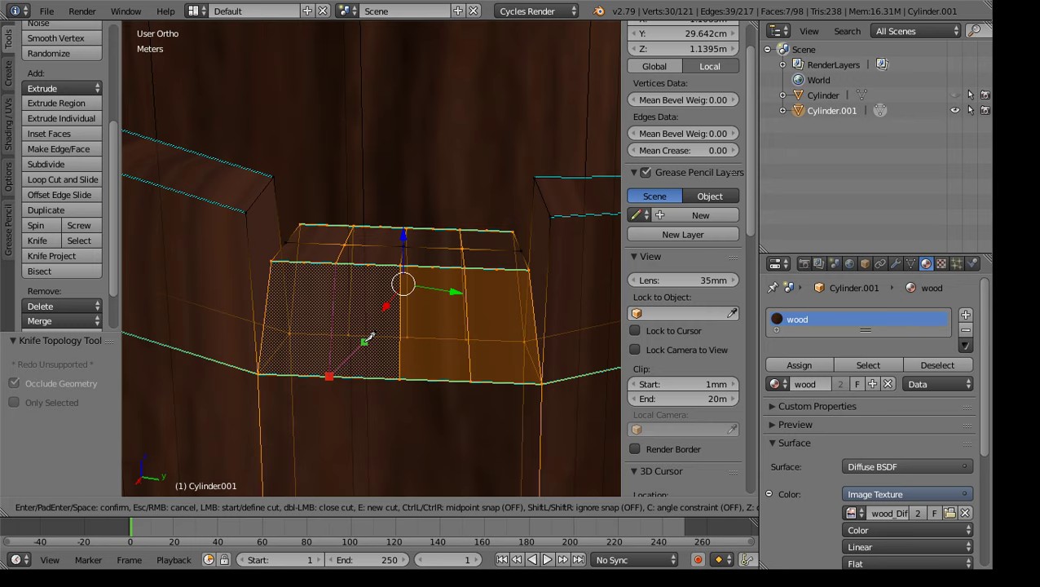
pyautogui.press('Return')
pyautogui.moveTo(406, 406); pyautogui.dragTo(489, 351, button='middle')
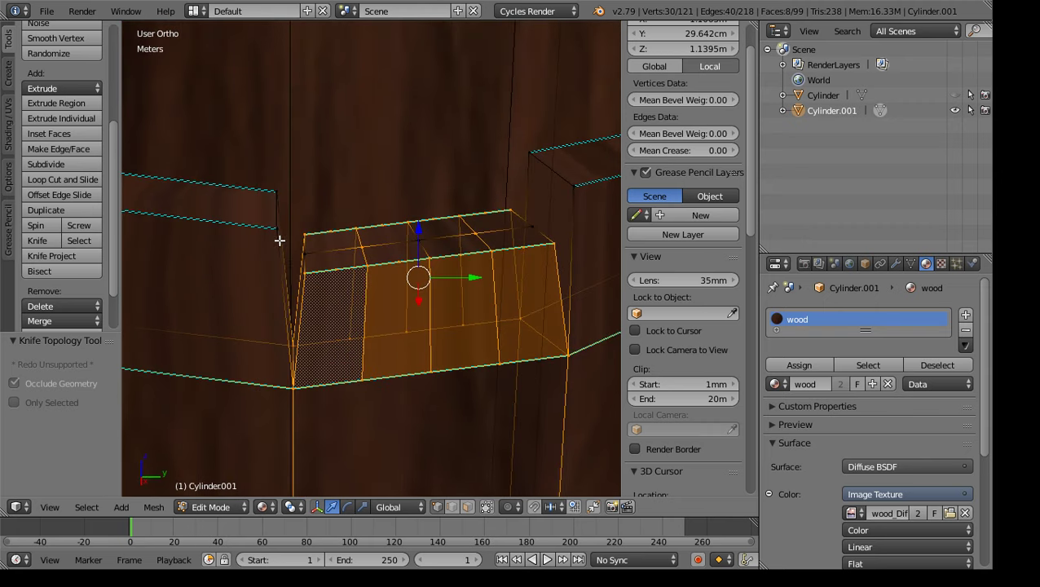
pyautogui.rightClick(337, 270)
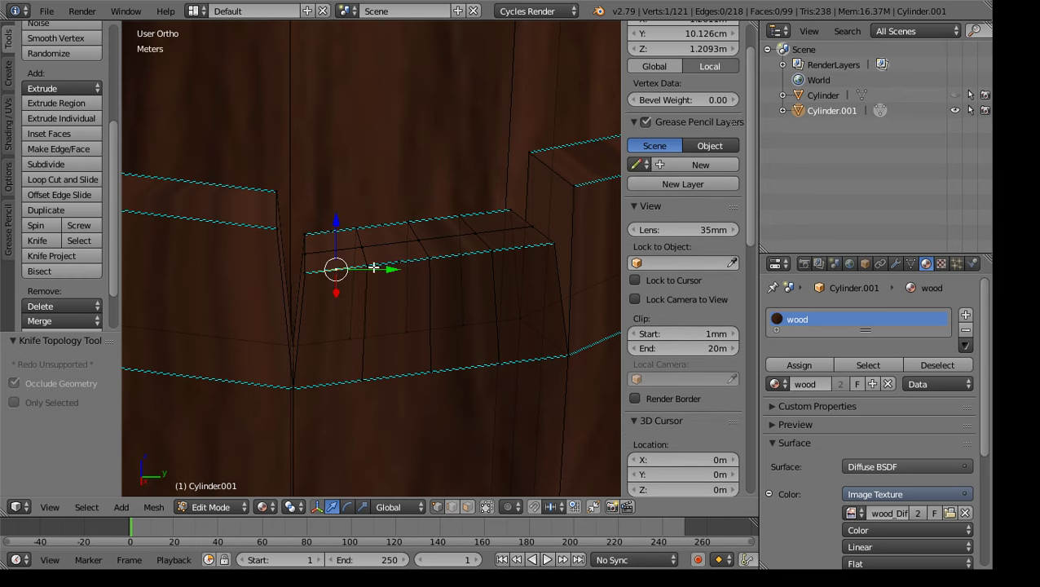
# Merge the first pair of doubled rim vertices At Last
pyautogui.keyDown('shift'); pyautogui.rightClick(364, 266); pyautogui.keyUp('shift')
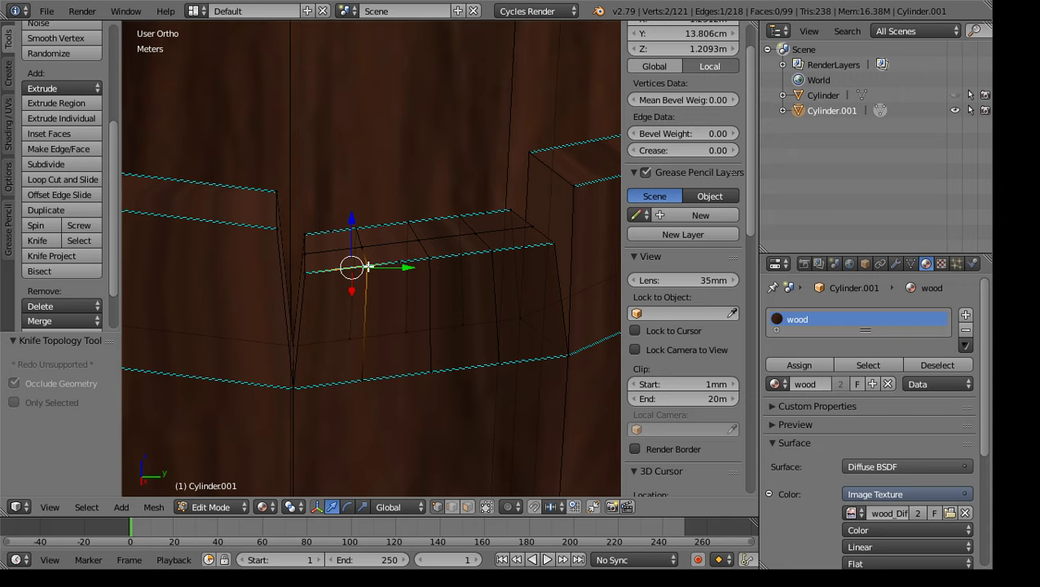
pyautogui.scroll(-2, 60, 273)
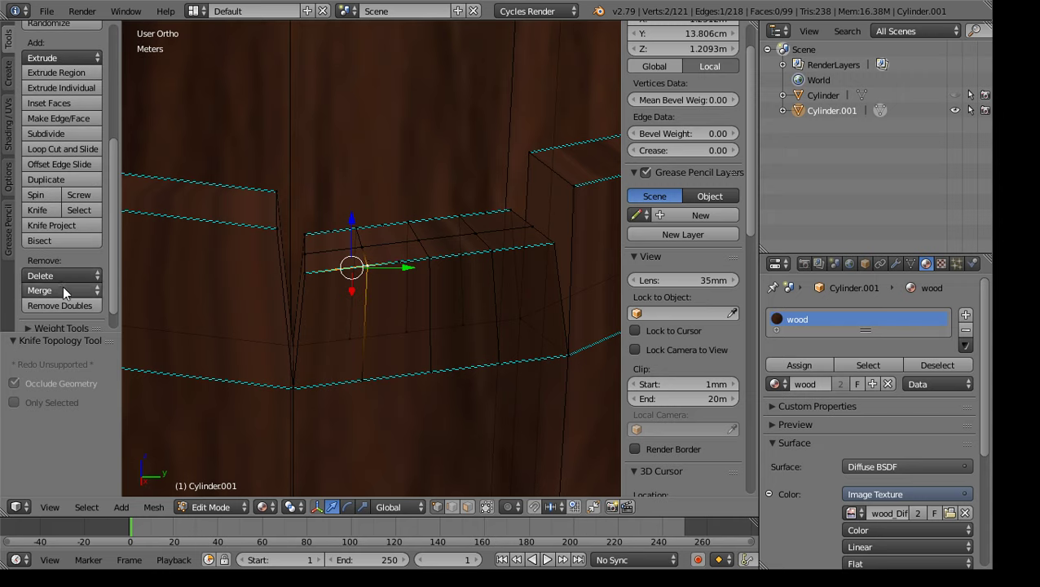
pyautogui.click(63, 289)
pyautogui.click(59, 291)
pyautogui.click(72, 321)
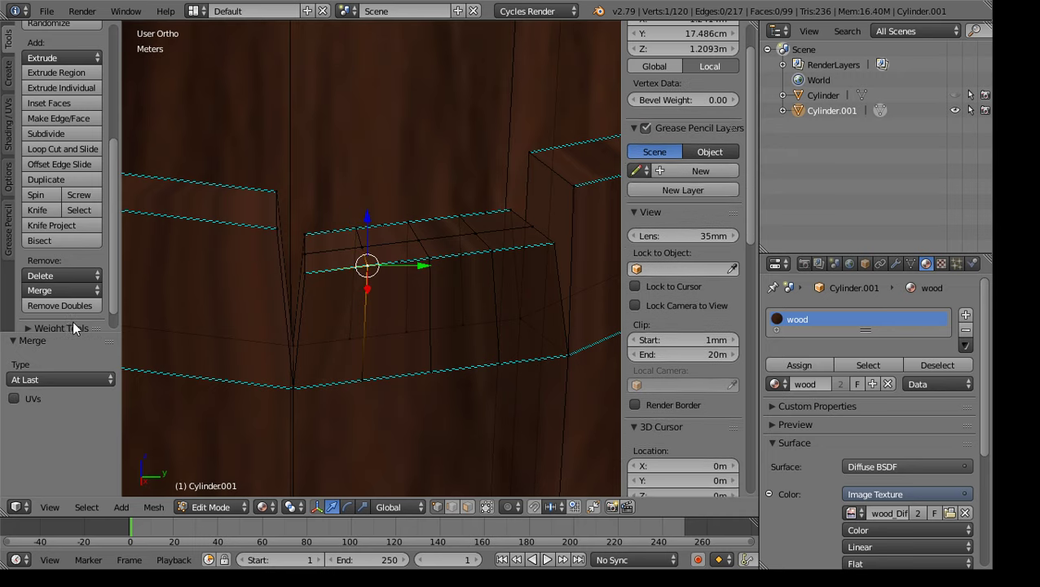
# Merge the next three vertex pairs along the rim edge At Last
pyautogui.moveTo(419, 266); pyautogui.dragTo(451, 262)
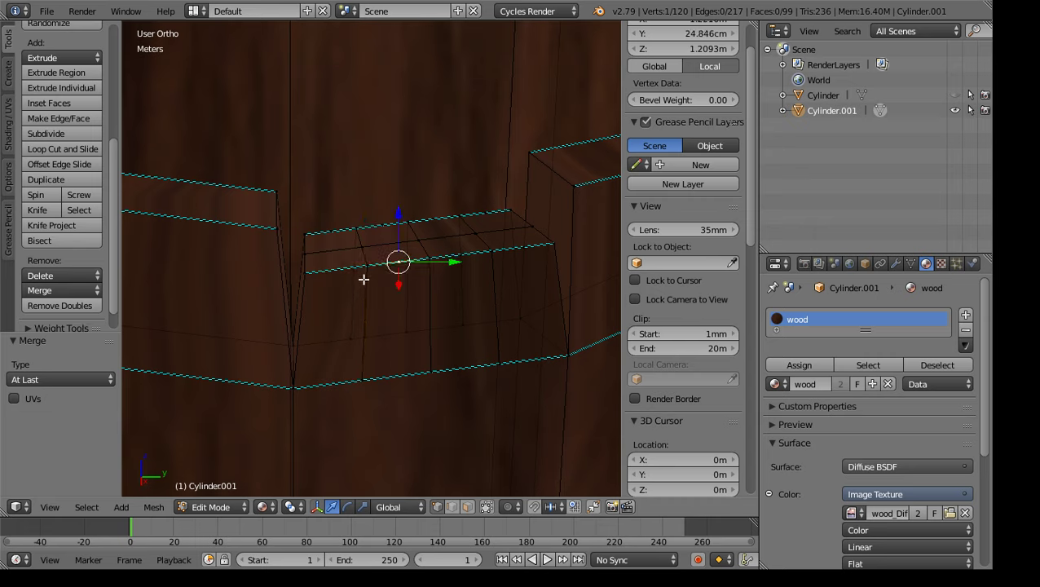
pyautogui.keyDown('shift'); pyautogui.rightClick(434, 256); pyautogui.keyUp('shift')
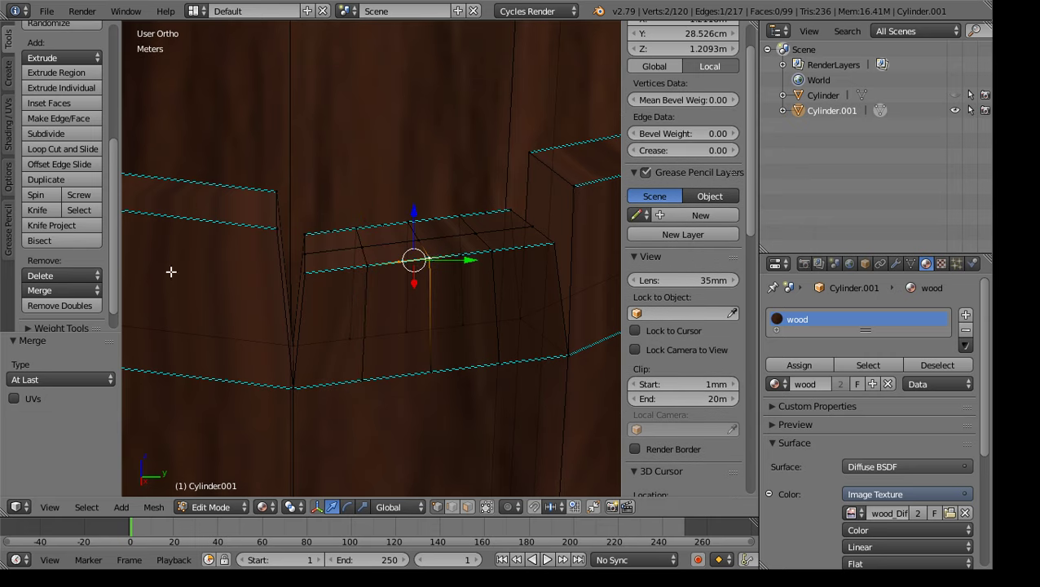
pyautogui.click(59, 291)
pyautogui.click(78, 327)
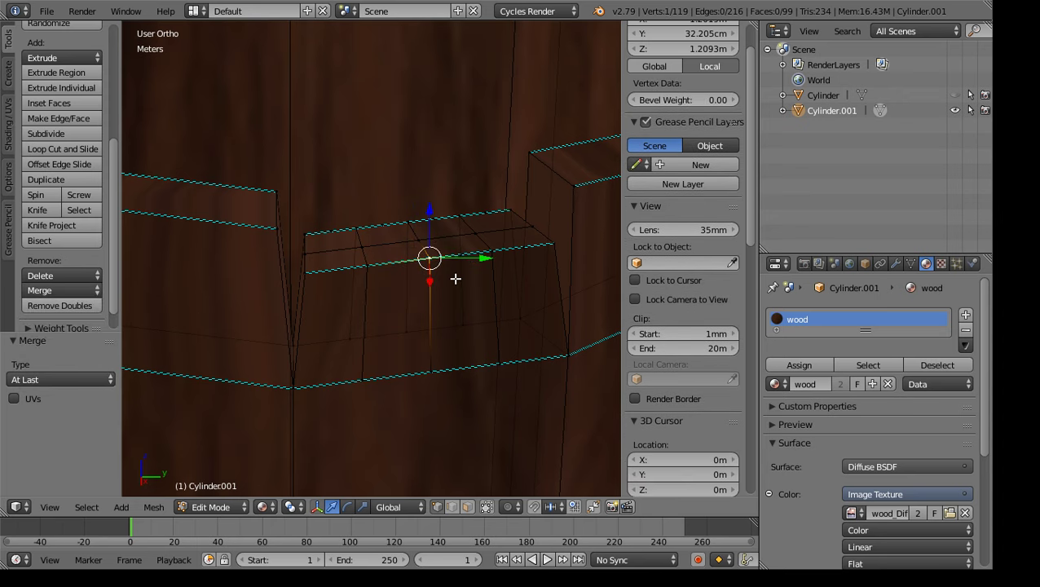
pyautogui.moveTo(469, 260); pyautogui.dragTo(462, 254)
pyautogui.keyDown('shift'); pyautogui.rightClick(475, 255); pyautogui.keyUp('shift')
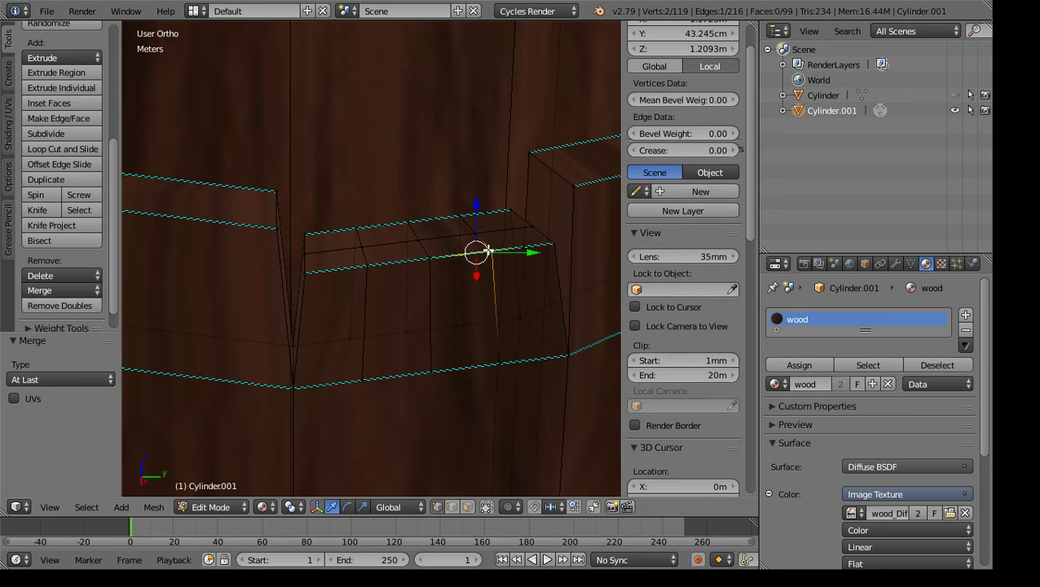
pyautogui.click(51, 291)
pyautogui.click(73, 326)
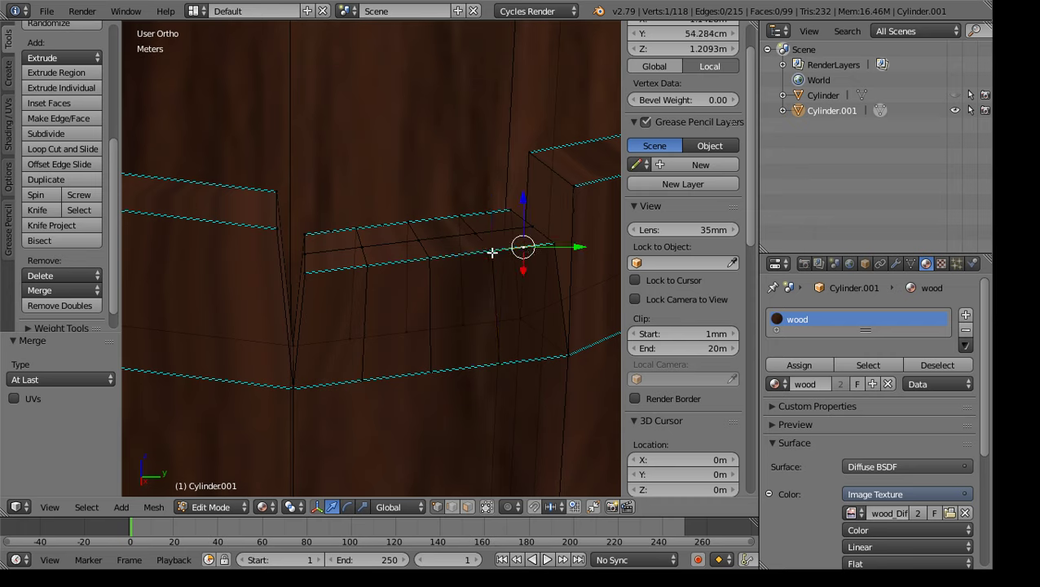
pyautogui.keyDown('shift'); pyautogui.rightClick(522, 248); pyautogui.keyUp('shift')
pyautogui.click(51, 290)
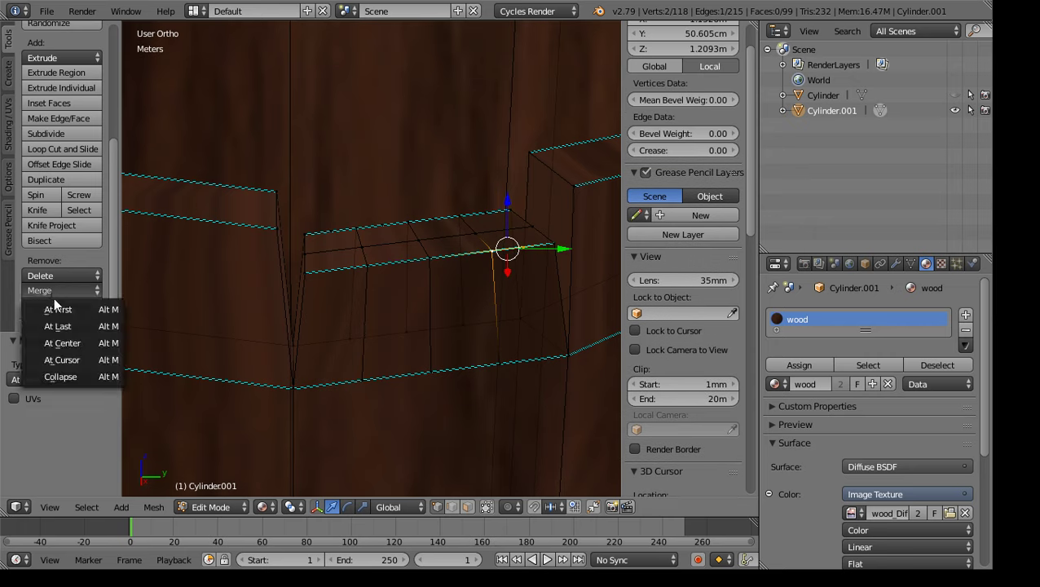
pyautogui.click(65, 325)
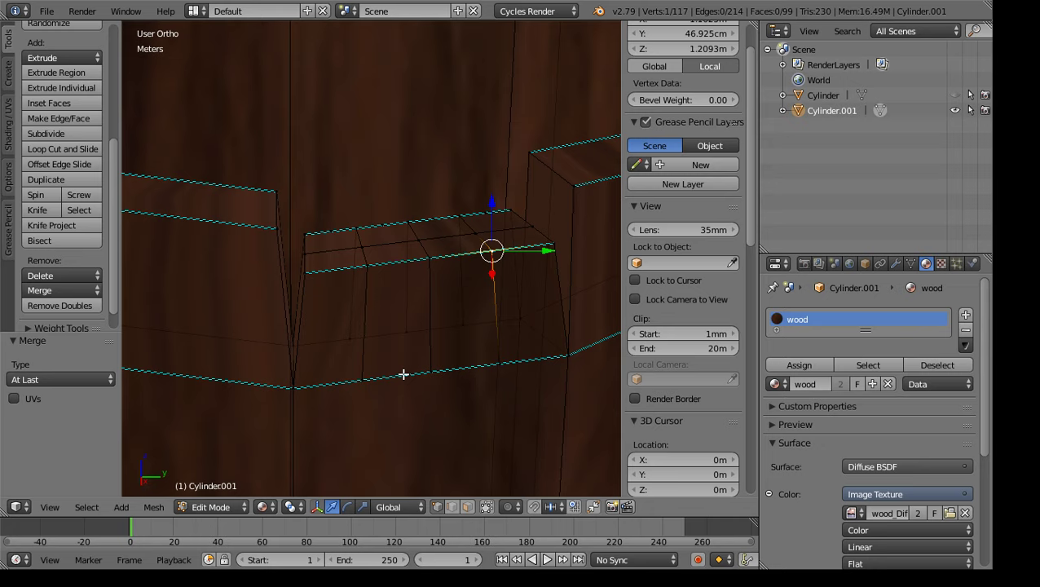
# Check vertices on the lower rim edge, then merge a pair on the upper inner edge
pyautogui.rightClick(402, 374)
pyautogui.rightClick(494, 364)
pyautogui.rightClick(543, 364)
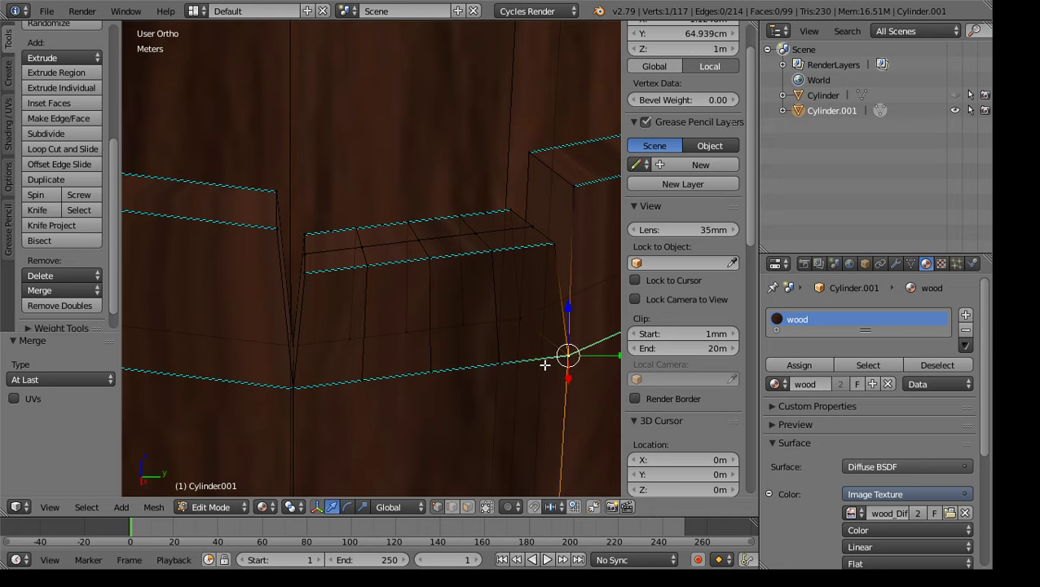
pyautogui.rightClick(344, 381)
pyautogui.moveTo(446, 343); pyautogui.dragTo(299, 323, button='middle')
pyautogui.rightClick(443, 368)
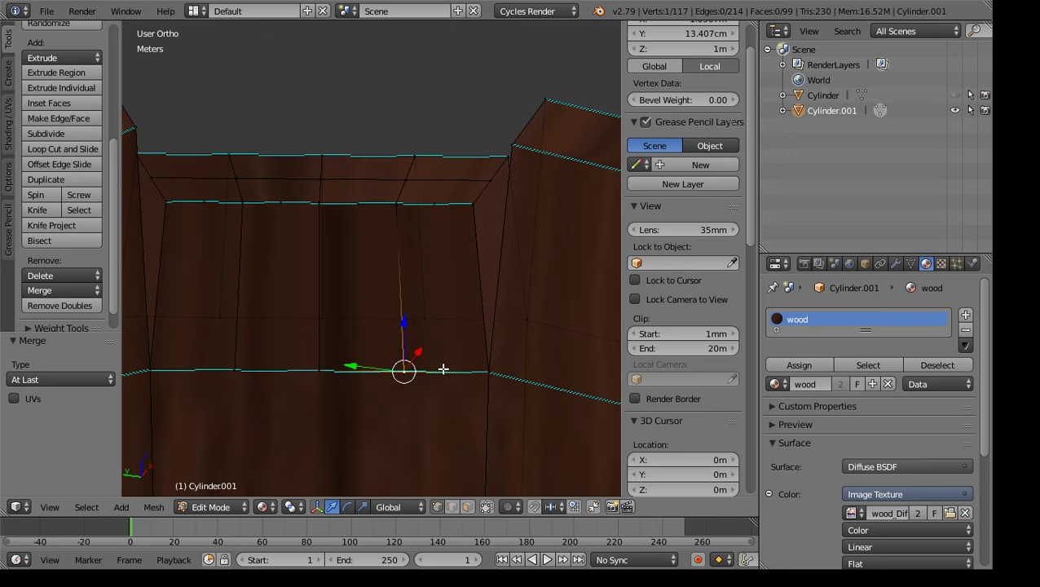
pyautogui.rightClick(436, 201)
pyautogui.keyDown('shift'); pyautogui.rightClick(394, 205); pyautogui.keyUp('shift')
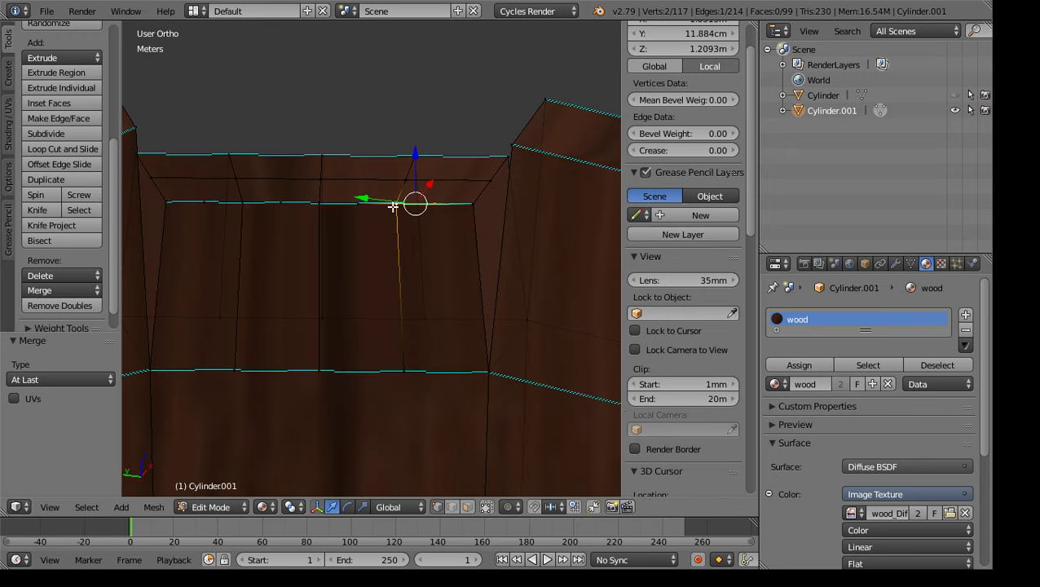
pyautogui.click(54, 290)
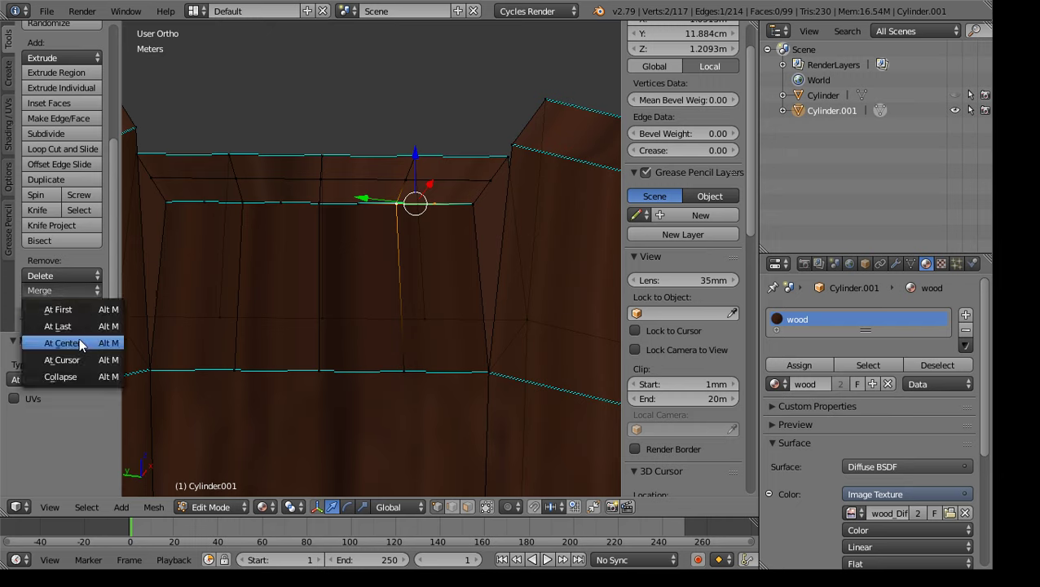
pyautogui.click(48, 326)
# Merge three more vertex pairs along the upper inner rim edge At Last
pyautogui.moveTo(351, 202); pyautogui.dragTo(351, 218)
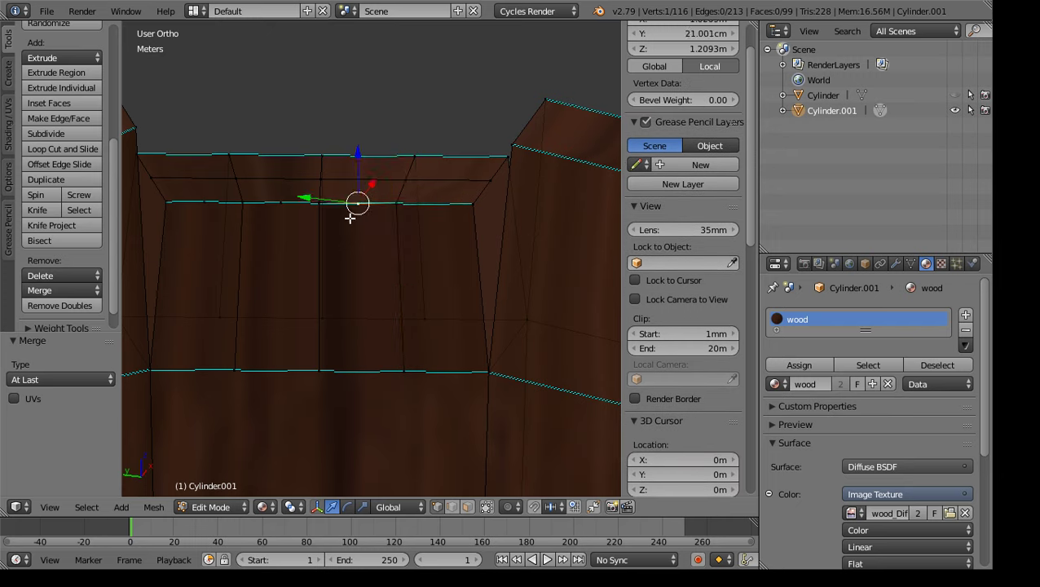
pyautogui.keyDown('shift'); pyautogui.click(318, 204); pyautogui.keyUp('shift')
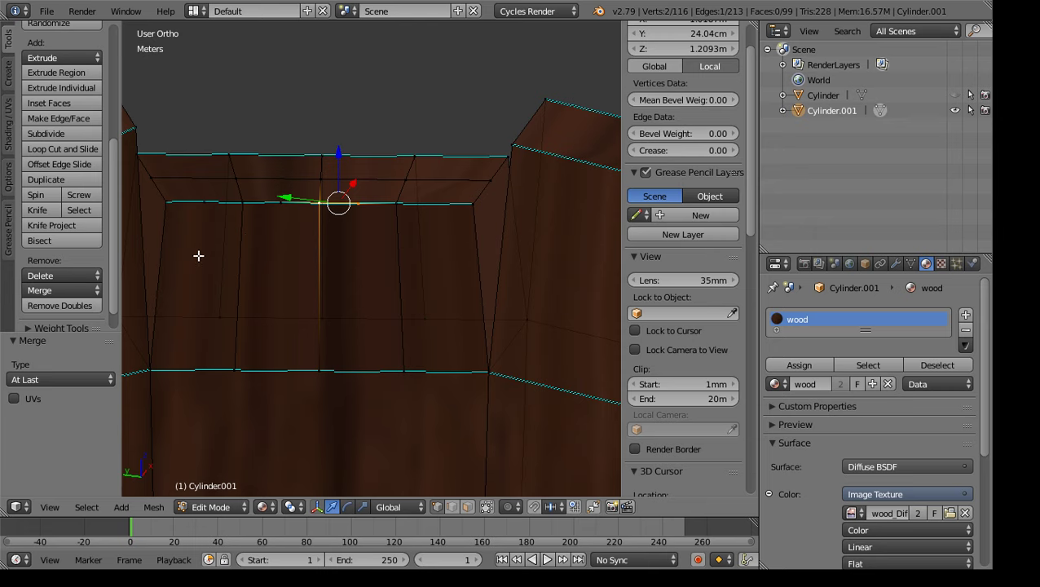
pyautogui.click(55, 291)
pyautogui.click(51, 325)
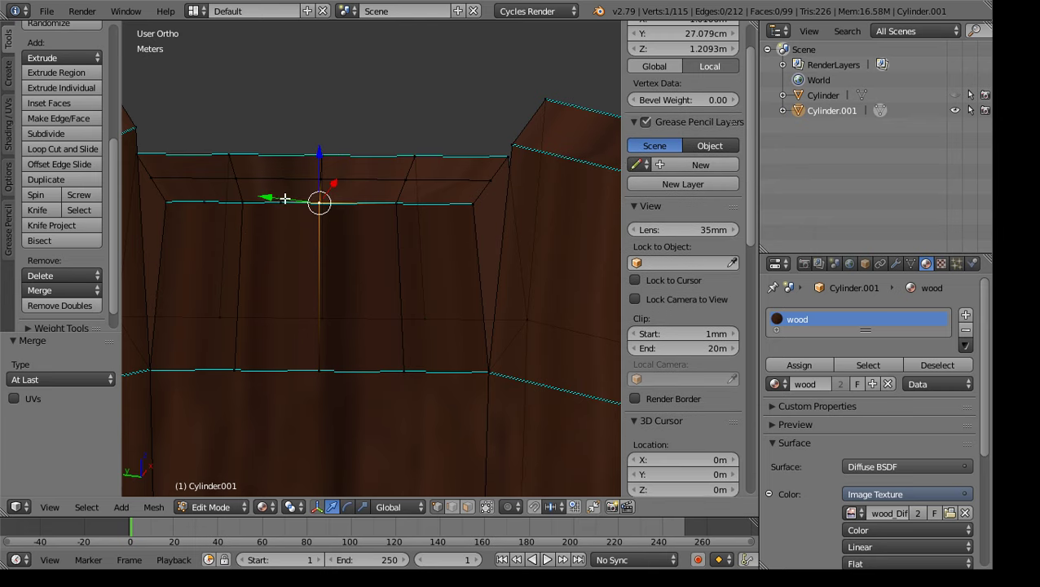
pyautogui.moveTo(285, 198); pyautogui.dragTo(252, 225)
pyautogui.keyDown('shift'); pyautogui.rightClick(237, 208); pyautogui.keyUp('shift')
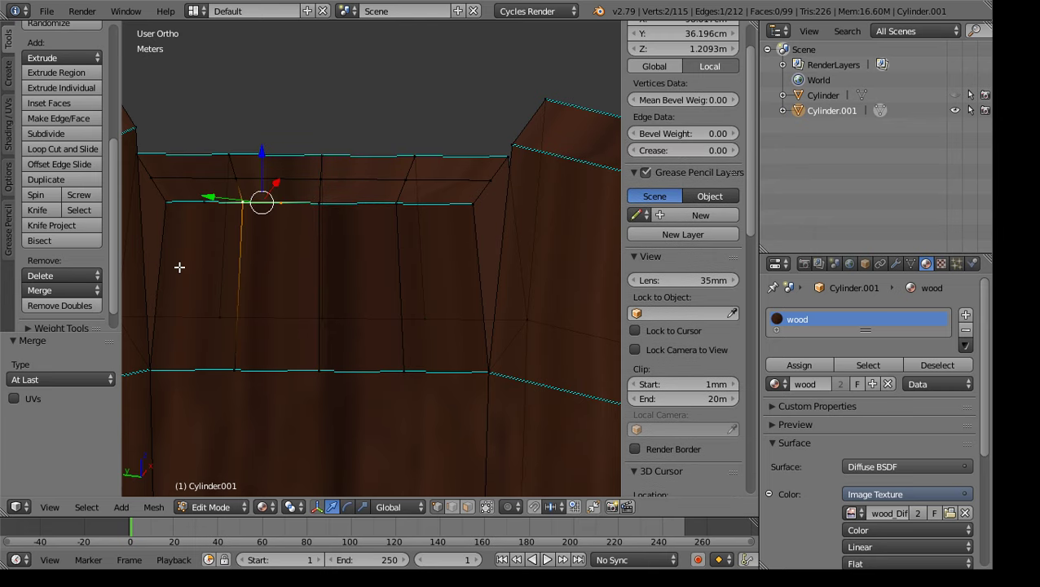
pyautogui.hotkey('alt', 'm')
pyautogui.click(204, 203)
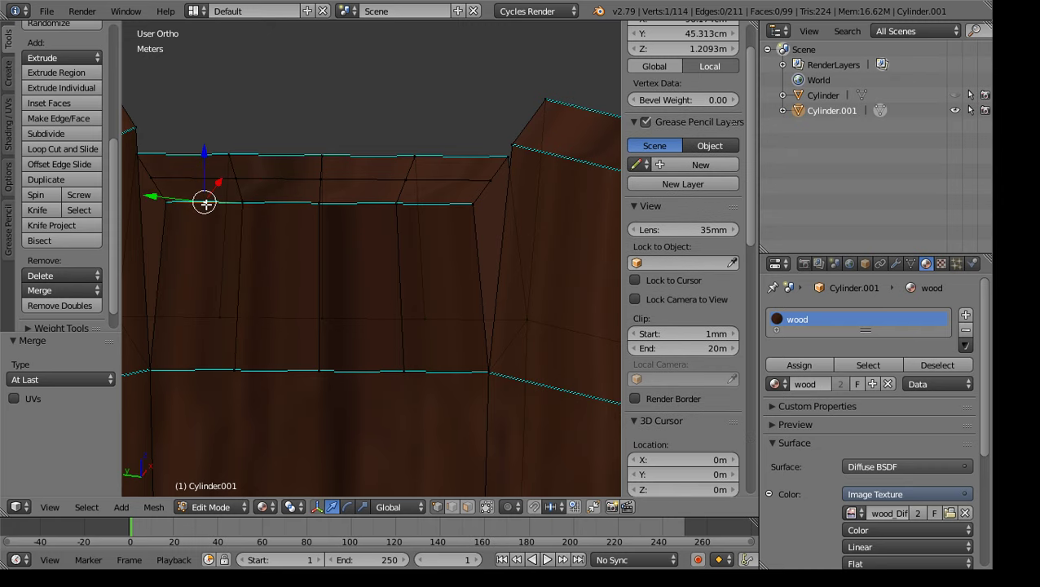
pyautogui.keyDown('shift'); pyautogui.rightClick(162, 201); pyautogui.keyUp('shift')
pyautogui.click(52, 291)
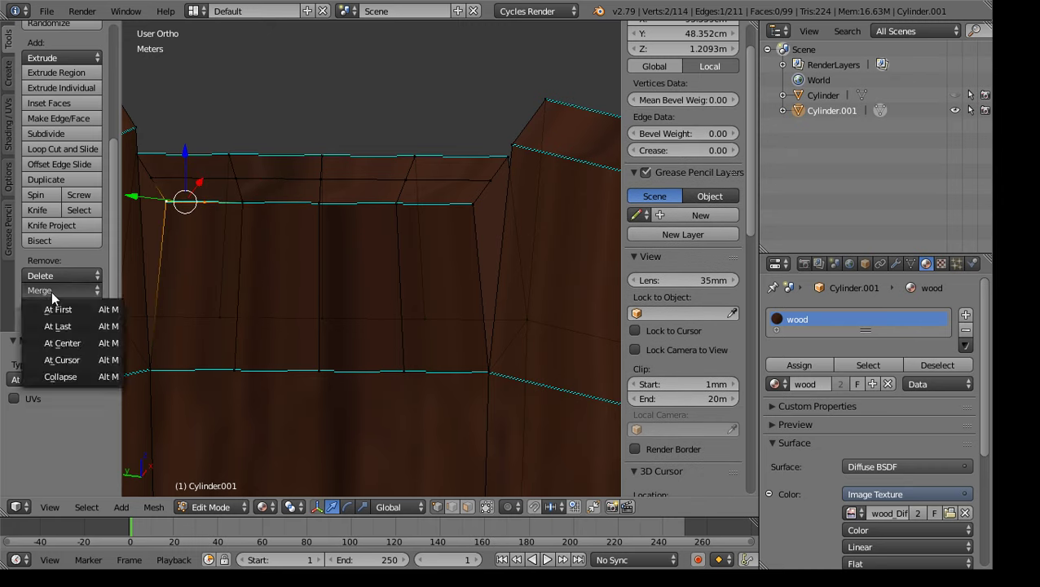
pyautogui.click(65, 327)
# Select three vertices at the notch's rim corner
pyautogui.moveTo(304, 266); pyautogui.dragTo(302, 334, button='middle')
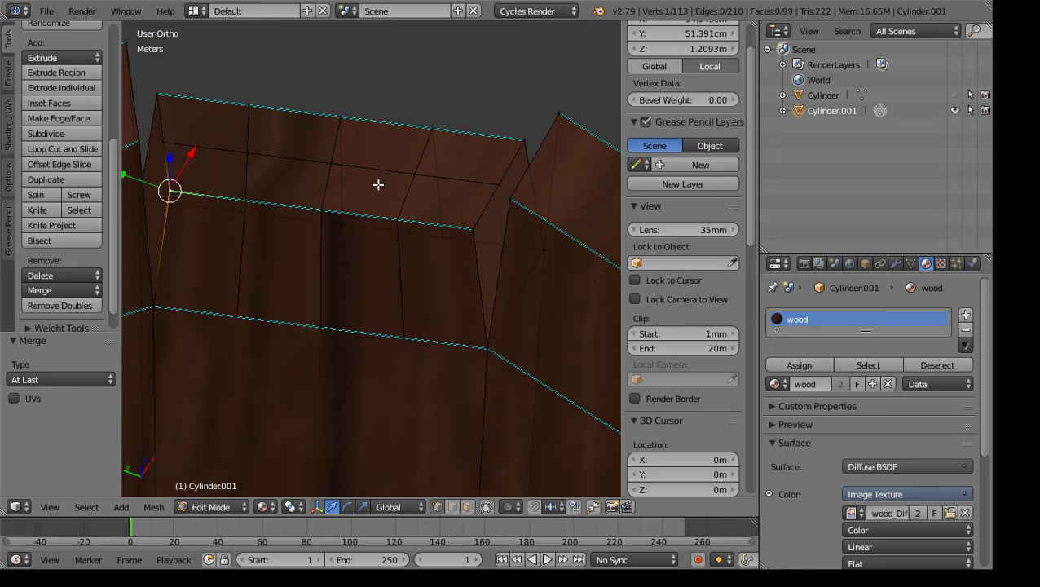
pyautogui.rightClick(495, 184)
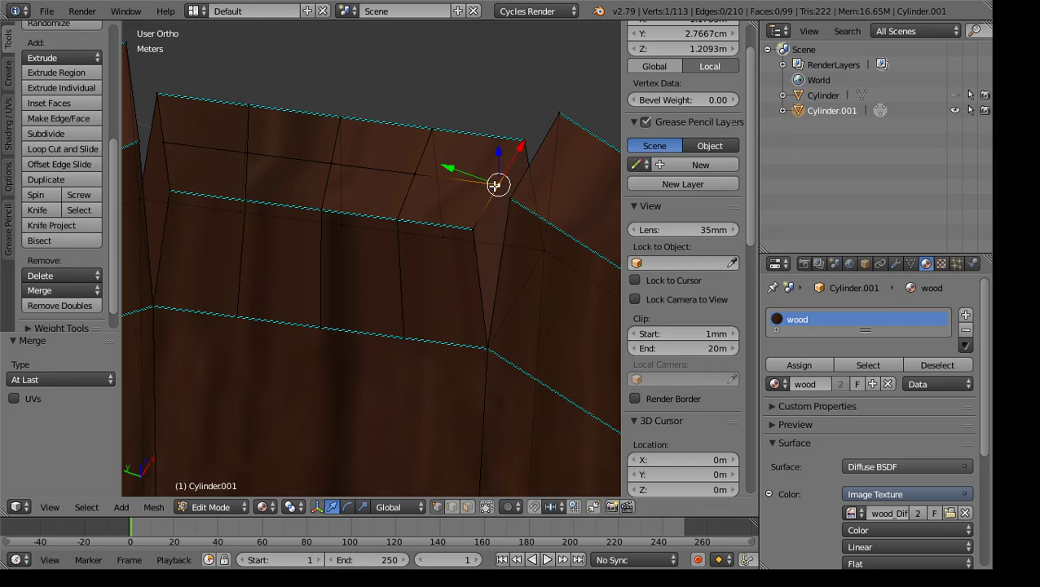
pyautogui.keyDown('shift'); pyautogui.rightClick(473, 236); pyautogui.keyUp('shift')
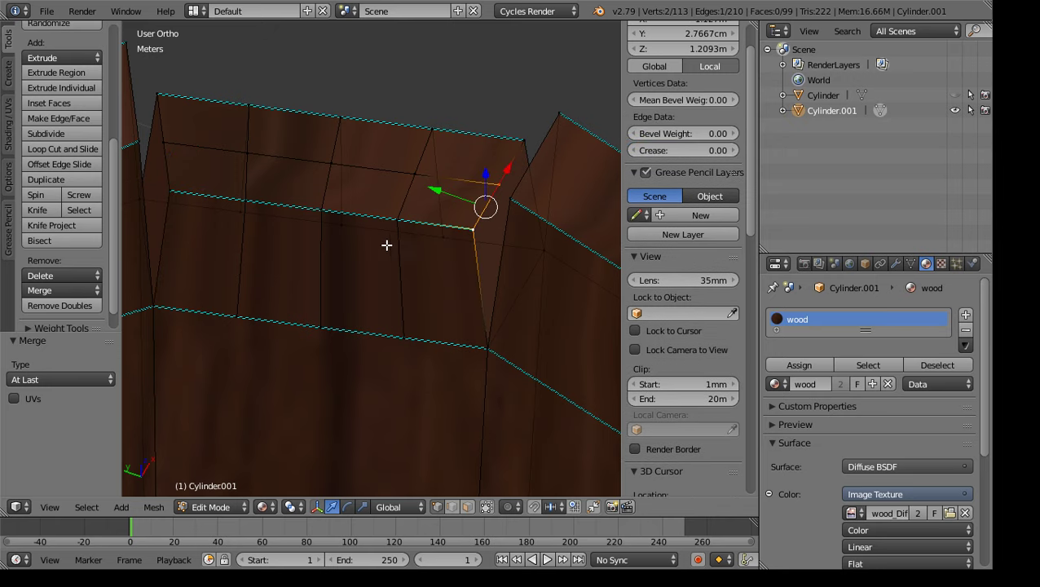
pyautogui.moveTo(384, 239); pyautogui.dragTo(365, 312, button='middle')
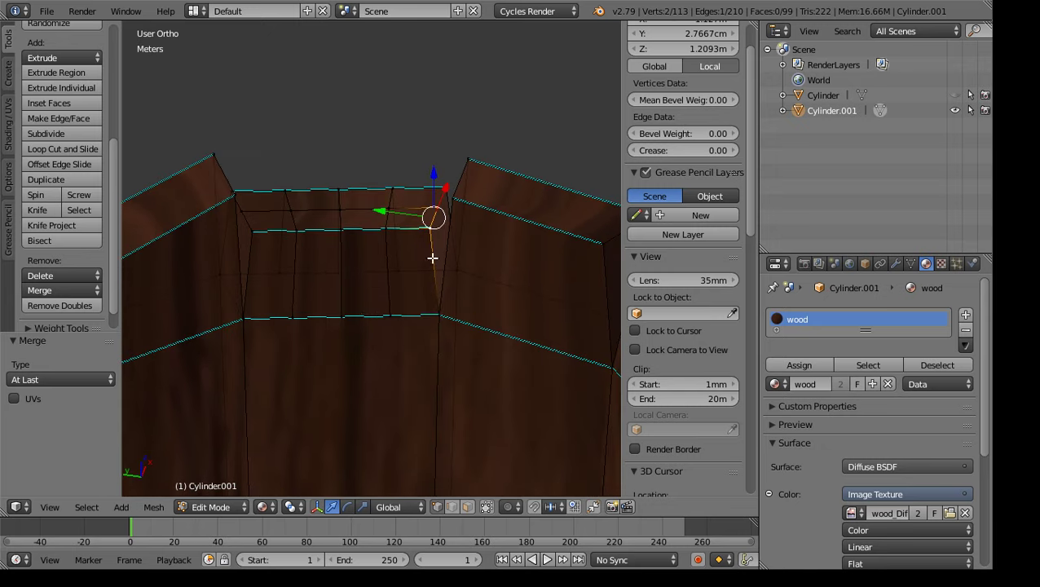
pyautogui.rightClick(383, 196)
pyautogui.keyDown('shift'); pyautogui.rightClick(392, 183); pyautogui.keyUp('shift')
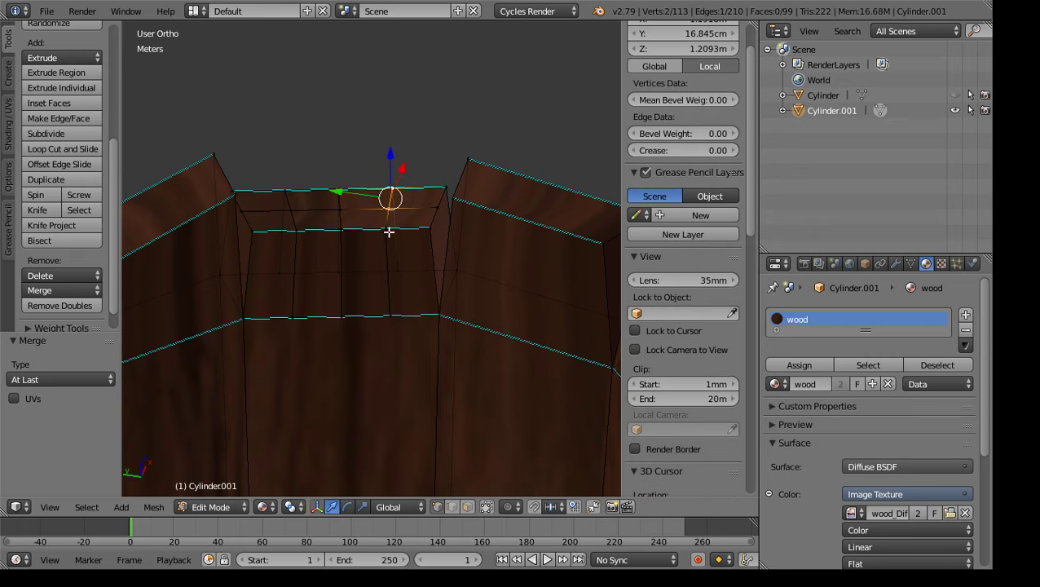
pyautogui.keyDown('shift'); pyautogui.rightClick(389, 230); pyautogui.keyUp('shift')
# Raise the three rim vertices 9.29 cm, then lift a stave-top face slightly
pyautogui.moveTo(391, 167); pyautogui.dragTo(388, 143)
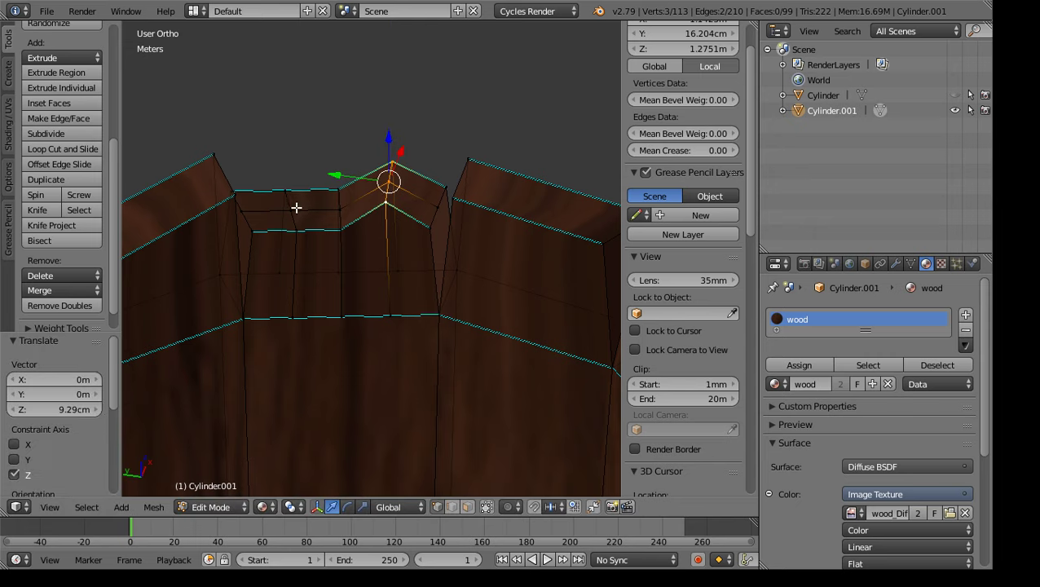
pyautogui.rightClick(347, 199)
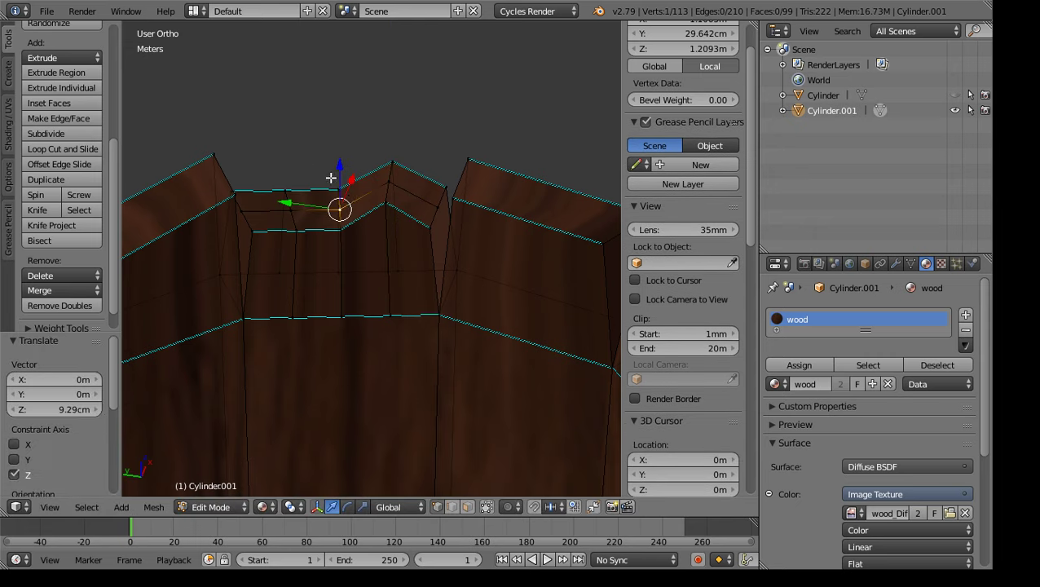
pyautogui.keyDown('shift'); pyautogui.rightClick(337, 180); pyautogui.keyUp('shift')
pyautogui.keyDown('shift'); pyautogui.rightClick(291, 184); pyautogui.keyUp('shift')
pyautogui.keyDown('shift'); pyautogui.rightClick(304, 211); pyautogui.keyUp('shift')
pyautogui.keyDown('shift'); pyautogui.rightClick(336, 226); pyautogui.keyUp('shift')
pyautogui.keyDown('shift'); pyautogui.rightClick(300, 231); pyautogui.keyUp('shift')
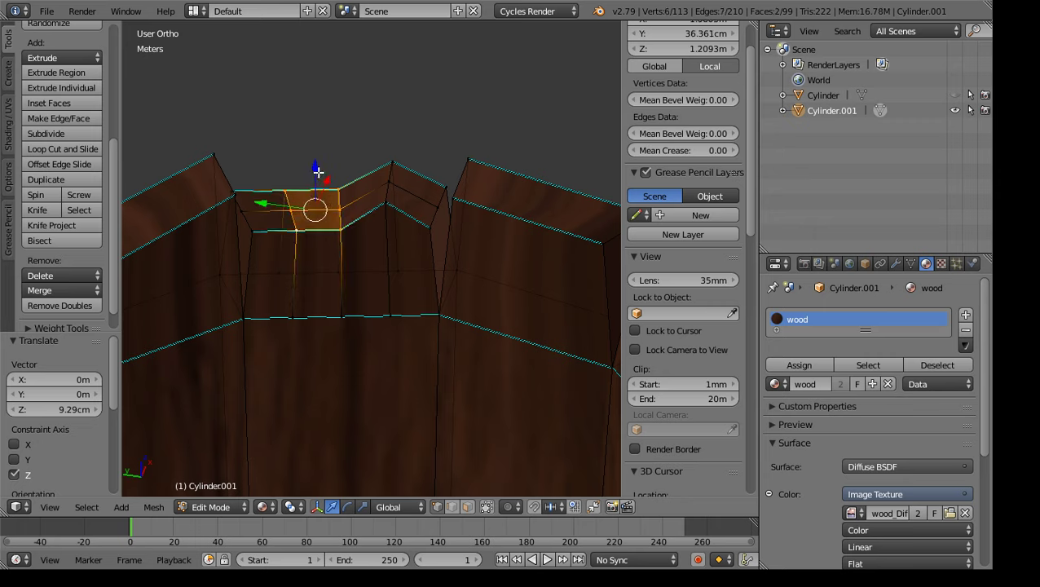
pyautogui.moveTo(315, 169); pyautogui.dragTo(307, 162)
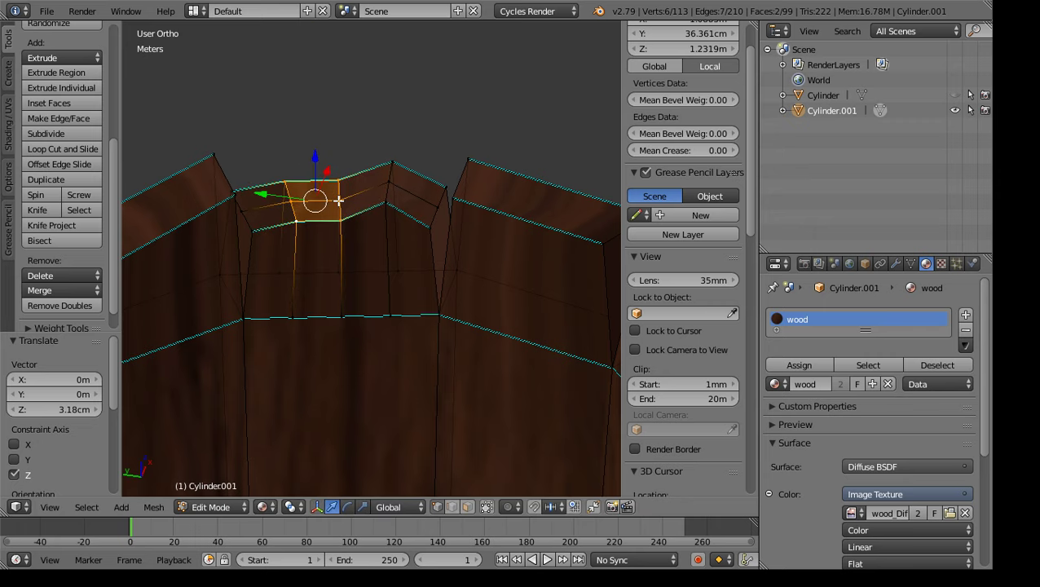
# Raise one stave's top edge and lower another stave edge about 5.6 cm
pyautogui.rightClick(339, 192)
pyautogui.keyDown('shift'); pyautogui.rightClick(288, 202); pyautogui.keyUp('shift')
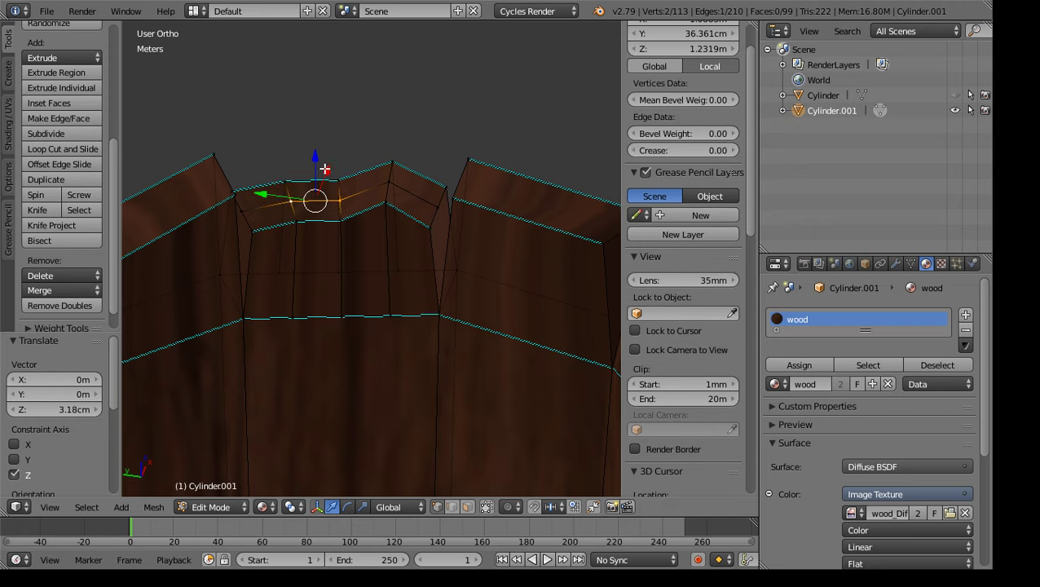
pyautogui.moveTo(319, 160)
pyautogui.mouseDown()
pyautogui.moveTo(313, 135)
pyautogui.moveTo(319, 155)
pyautogui.mouseUp()
pyautogui.moveTo(339, 246); pyautogui.dragTo(278, 182, button='middle')
pyautogui.rightClick(278, 187)
pyautogui.keyDown('shift'); pyautogui.rightClick(268, 171); pyautogui.keyUp('shift')
pyautogui.moveTo(265, 142); pyautogui.dragTo(272, 185)
# Lower a stave corner vertex slightly and the stave-gap vertex about 5.4 cm
pyautogui.rightClick(269, 176)
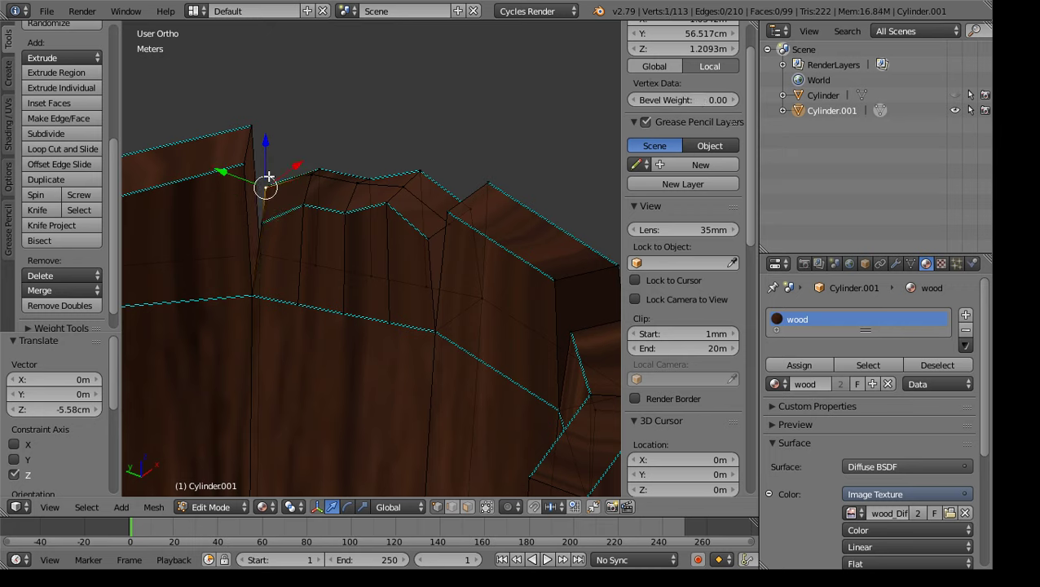
pyautogui.moveTo(268, 140); pyautogui.dragTo(266, 150)
pyautogui.moveTo(266, 150); pyautogui.dragTo(425, 285, button='middle')
pyautogui.moveTo(432, 252)
pyautogui.mouseDown(button='middle')
pyautogui.moveTo(402, 250)
pyautogui.moveTo(428, 250)
pyautogui.mouseUp(button='middle')
pyautogui.rightClick(428, 223)
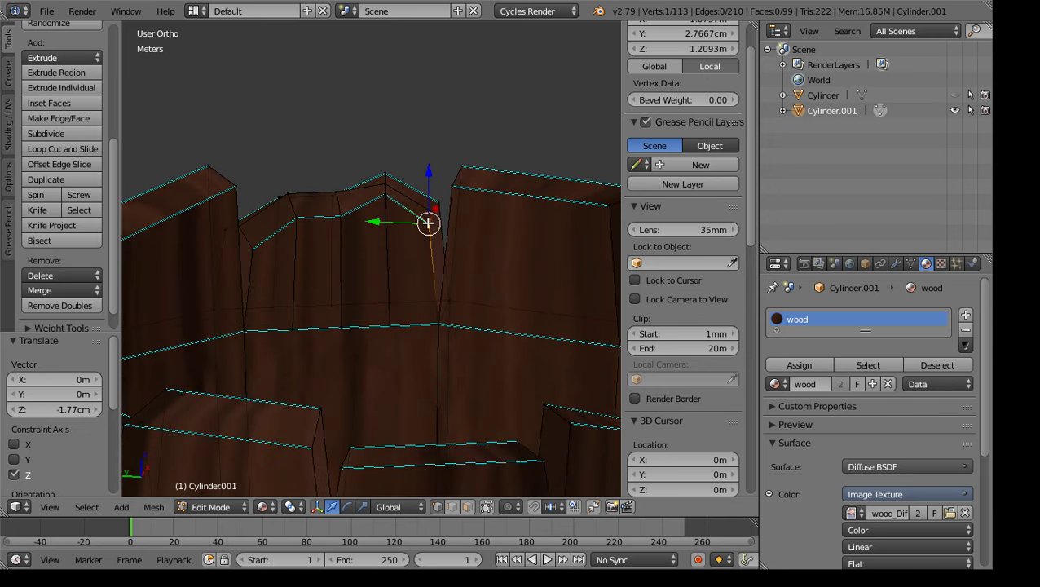
pyautogui.moveTo(425, 173); pyautogui.dragTo(427, 184)
pyautogui.moveTo(426, 185); pyautogui.dragTo(440, 276, button='middle')
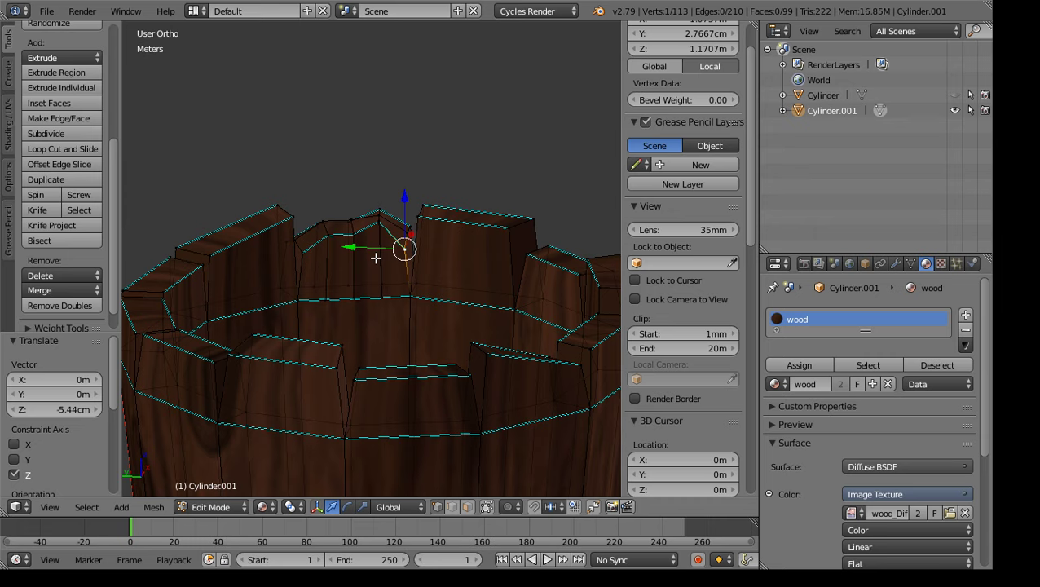
# Make Cylinder active and visible, and hide the jagged Cylinder.001
pyautogui.scroll(-4, 385, 238)
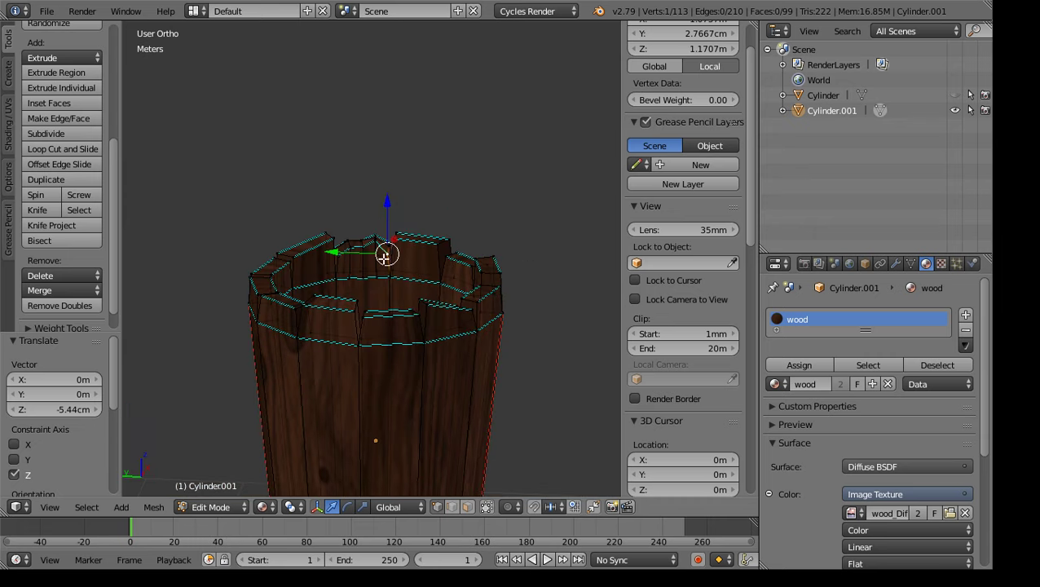
pyautogui.scroll(-3, 364, 282)
pyautogui.moveTo(359, 309); pyautogui.dragTo(432, 339, button='middle')
pyautogui.scroll(-2, 444, 251)
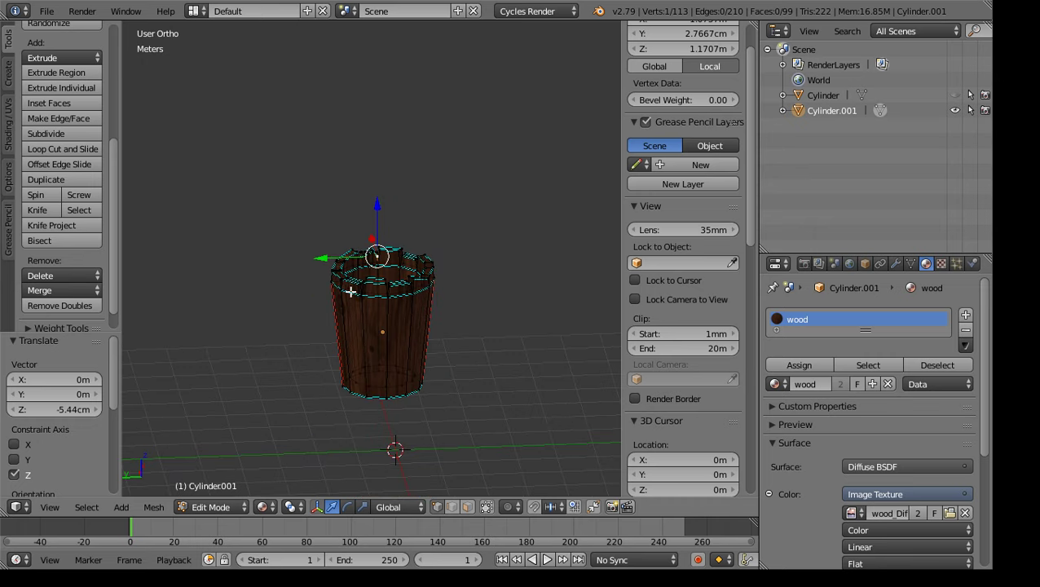
pyautogui.scroll(-1, 359, 289)
pyautogui.scroll(-2, 440, 350)
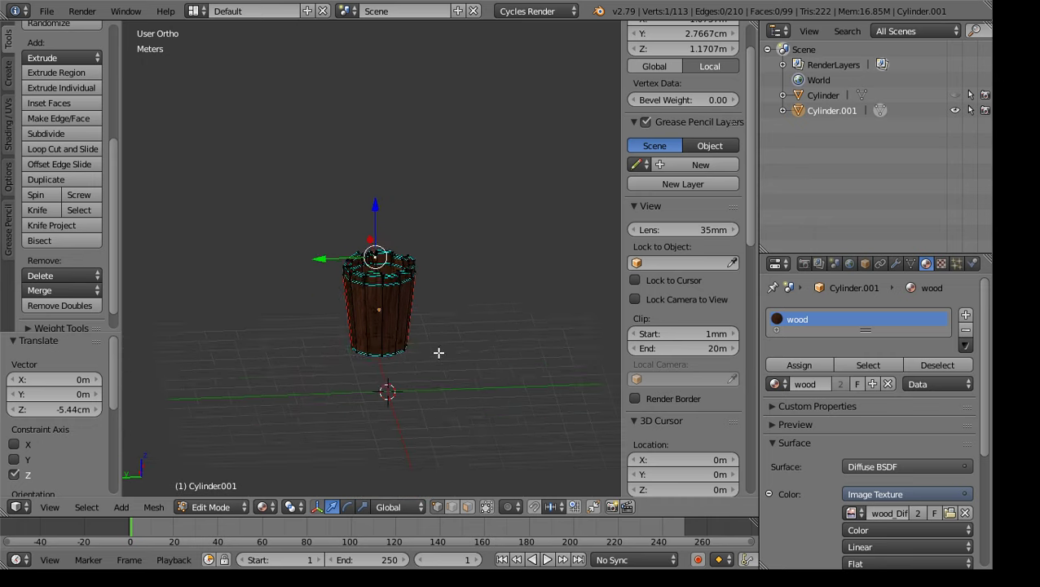
pyautogui.scroll(4, 440, 351)
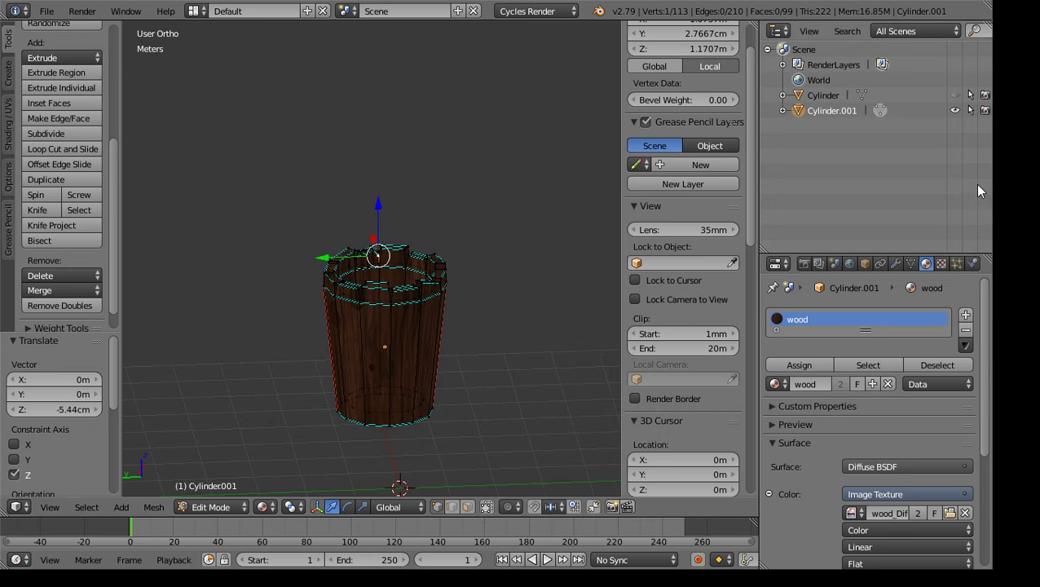
pyautogui.click(827, 98)
pyautogui.click(955, 95)
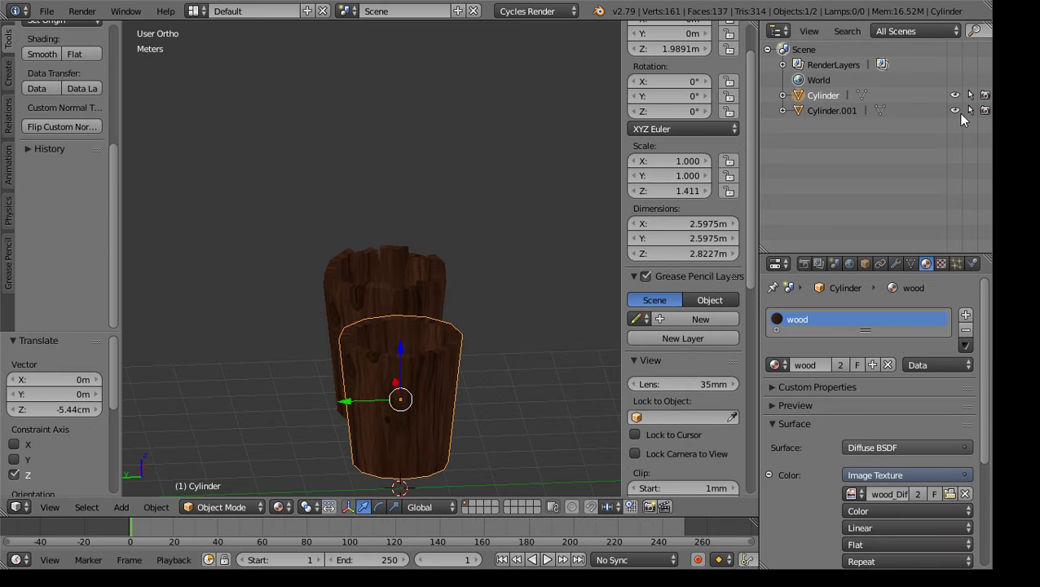
pyautogui.click(955, 110)
# Orbit and zoom to look down into the plain Cylinder bucket
pyautogui.moveTo(283, 298); pyautogui.dragTo(350, 406, button='middle')
pyautogui.scroll(3, 447, 355)
pyautogui.moveTo(447, 355); pyautogui.dragTo(431, 329, button='middle')
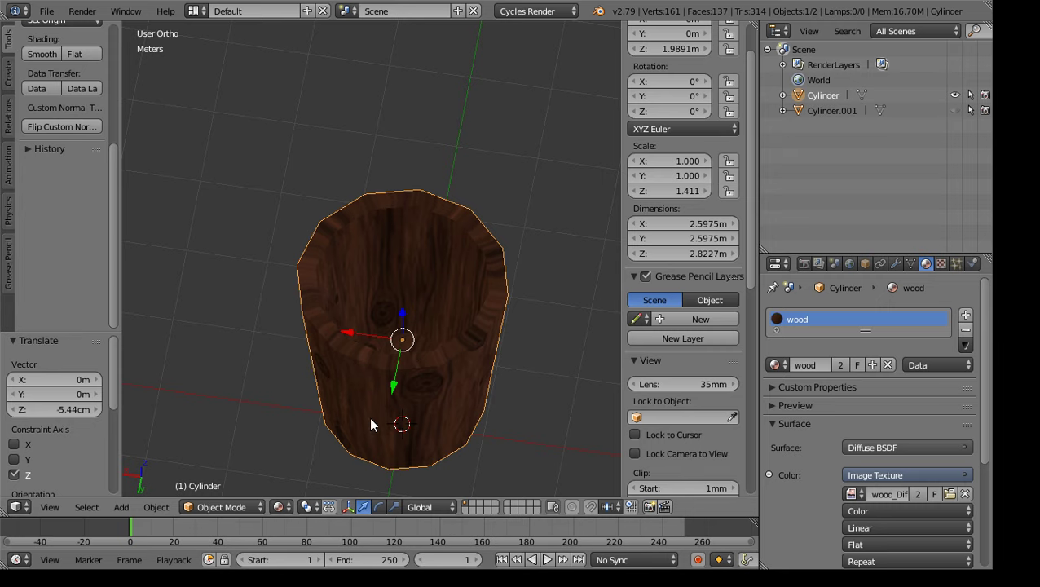
# Put the Cylinder into Edit Mode with face selection
pyautogui.click(245, 505)
pyautogui.click(244, 471)
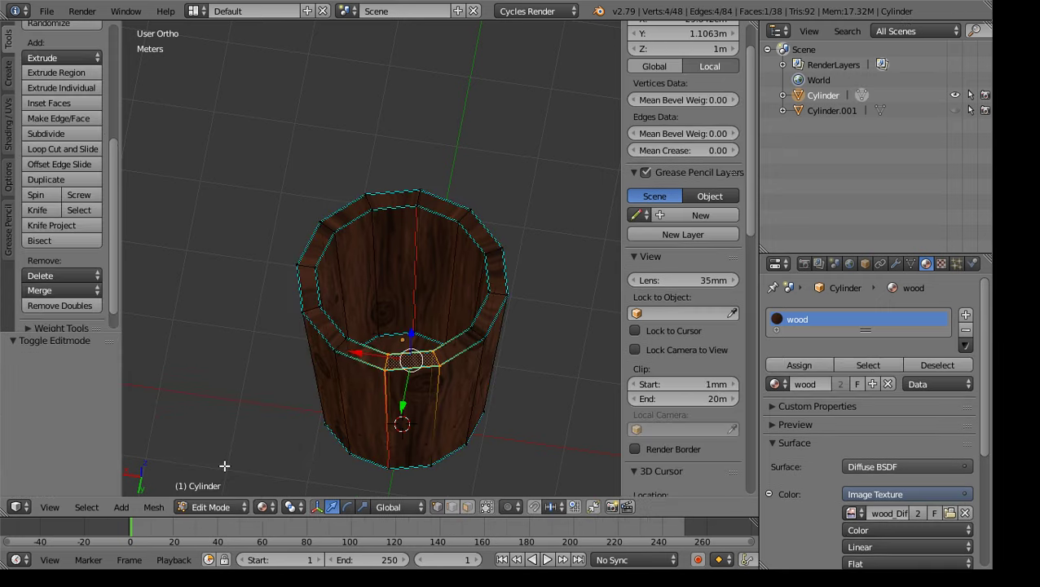
pyautogui.click(467, 508)
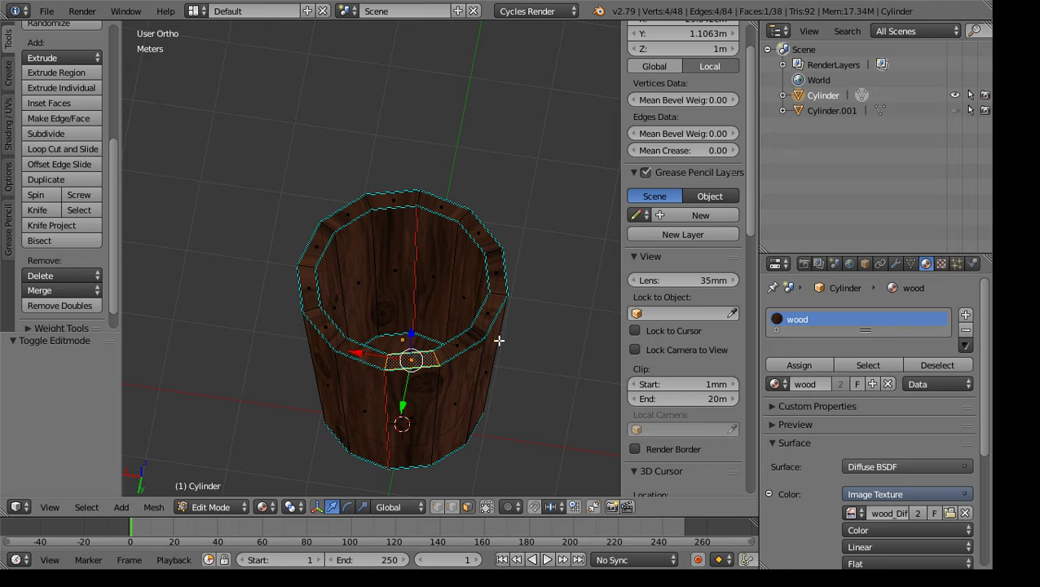
# Try selecting rim faces, which also picks up wall faces behind them
pyautogui.keyDown('alt'); pyautogui.keyDown('shift'); pyautogui.rightClick(461, 347); pyautogui.keyUp('shift'); pyautogui.keyUp('alt')
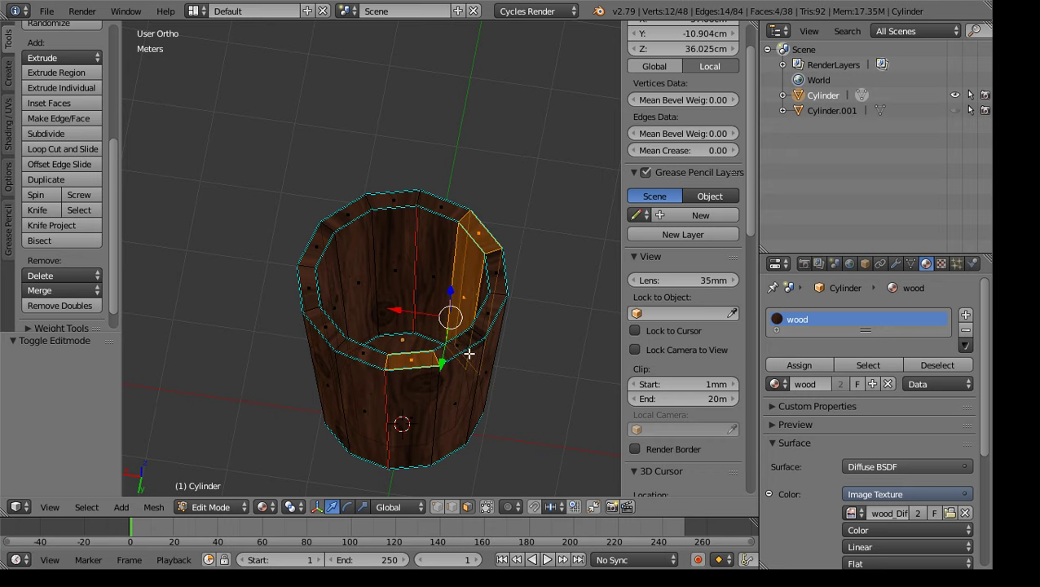
pyautogui.rightClick(426, 362)
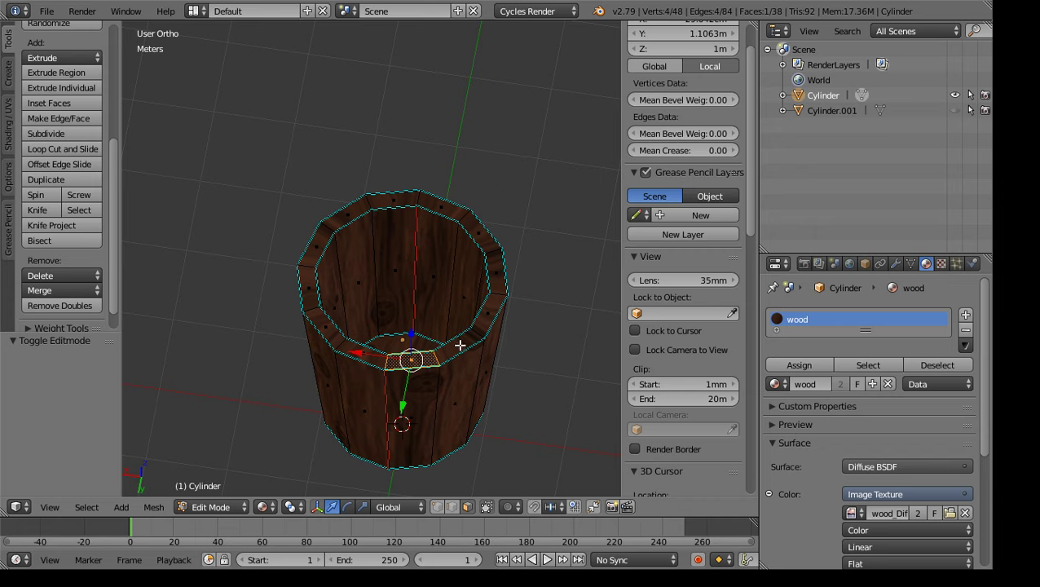
pyautogui.keyDown('alt'); pyautogui.keyDown('shift'); pyautogui.rightClick(460, 346); pyautogui.keyUp('shift'); pyautogui.keyUp('alt')
pyautogui.keyDown('alt'); pyautogui.keyDown('shift'); pyautogui.rightClick(493, 294); pyautogui.keyUp('shift'); pyautogui.keyUp('alt')
pyautogui.keyDown('alt'); pyautogui.keyDown('shift'); pyautogui.rightClick(492, 267); pyautogui.keyUp('shift'); pyautogui.keyUp('alt')
pyautogui.keyDown('alt'); pyautogui.keyDown('shift'); pyautogui.rightClick(485, 238); pyautogui.keyUp('shift'); pyautogui.keyUp('alt')
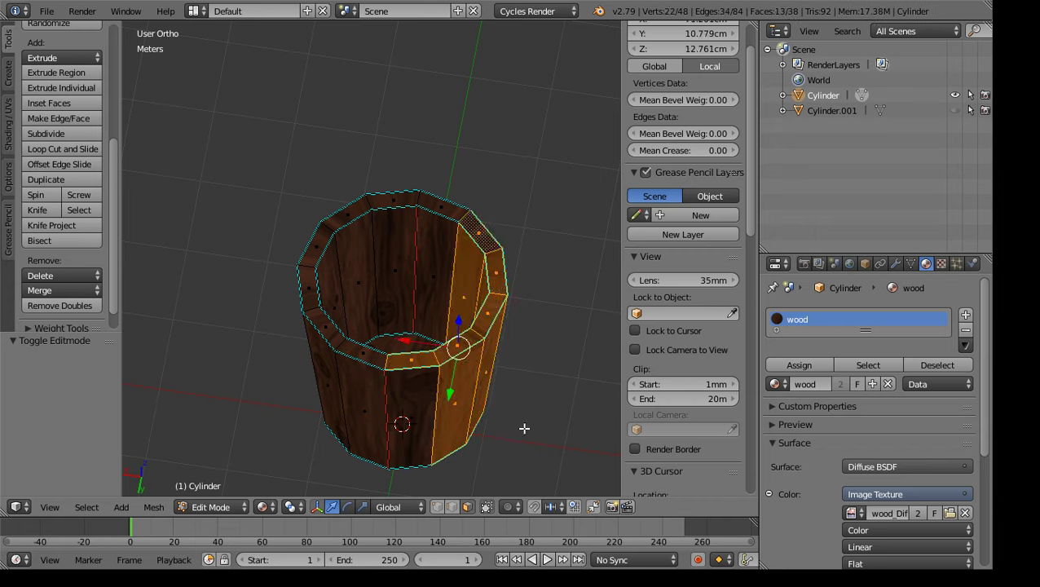
# Enable Limit selection to visible, test some rim edge picks, then deselect everything
pyautogui.click(452, 507)
pyautogui.rightClick(399, 367)
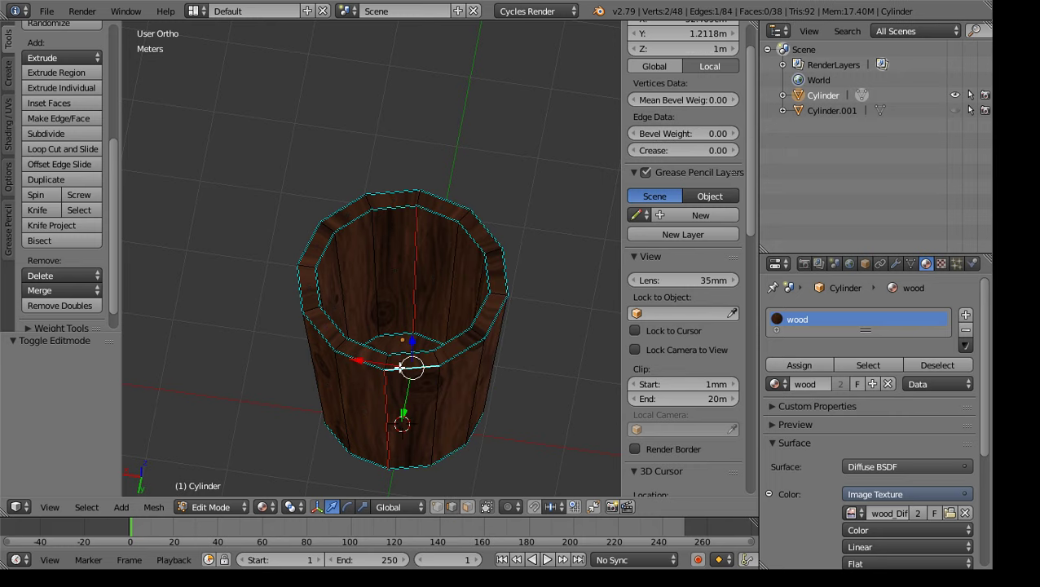
pyautogui.keyDown('alt'); pyautogui.rightClick(453, 358); pyautogui.keyUp('alt')
pyautogui.keyDown('alt'); pyautogui.keyDown('shift'); pyautogui.rightClick(453, 340); pyautogui.keyUp('shift'); pyautogui.keyUp('alt')
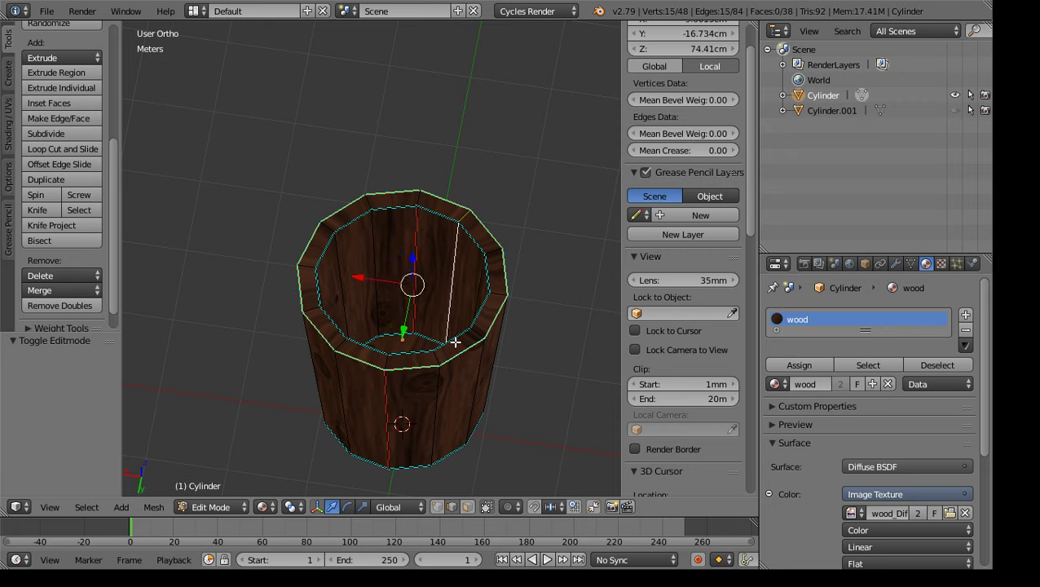
pyautogui.keyDown('alt'); pyautogui.keyDown('shift'); pyautogui.rightClick(450, 303); pyautogui.keyUp('shift'); pyautogui.keyUp('alt')
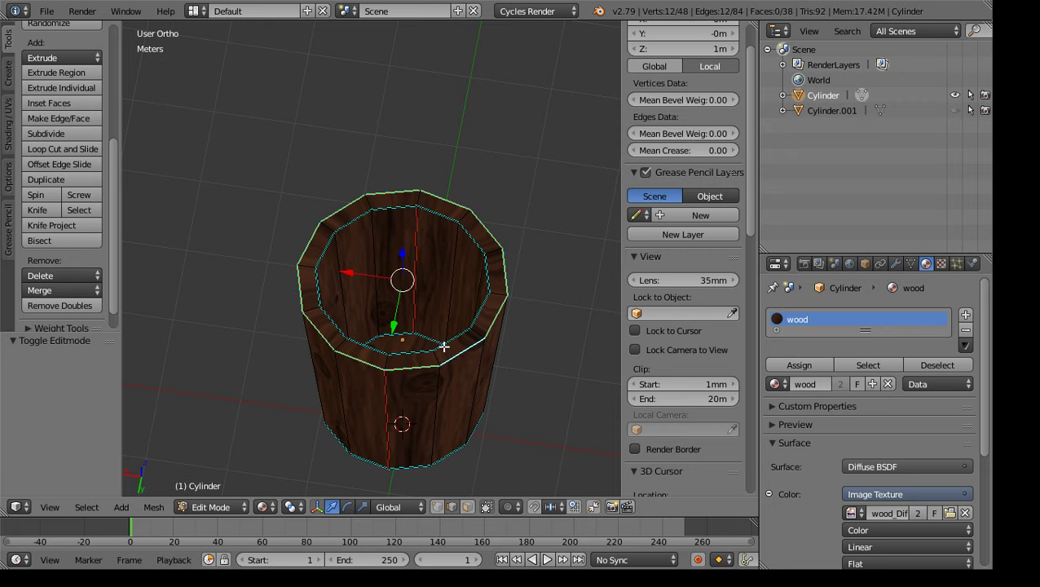
pyautogui.press('a')
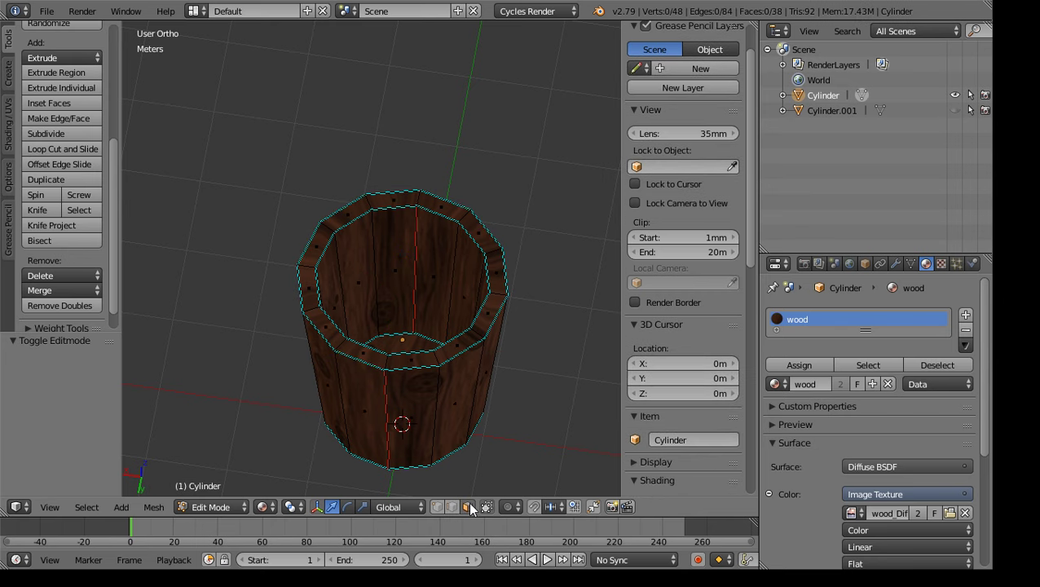
# Select the twelve top rim faces one by one around the bucket
pyautogui.rightClick(463, 350)
pyautogui.keyDown('shift'); pyautogui.rightClick(428, 358); pyautogui.keyUp('shift')
pyautogui.keyDown('shift'); pyautogui.rightClick(342, 346); pyautogui.keyUp('shift')
pyautogui.keyDown('shift'); pyautogui.rightClick(325, 329); pyautogui.keyUp('shift')
pyautogui.keyDown('shift'); pyautogui.rightClick(315, 293); pyautogui.keyUp('shift')
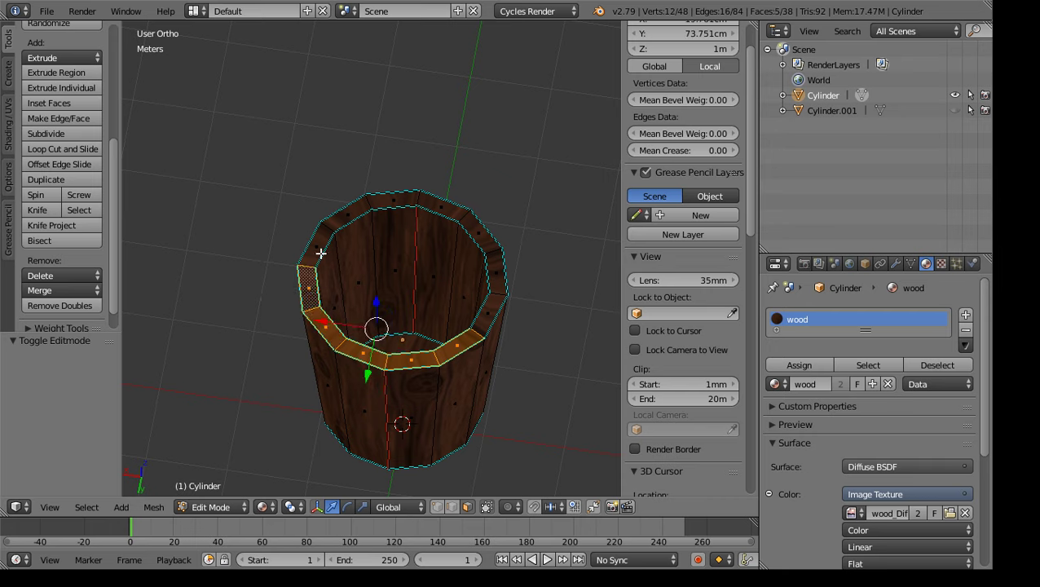
pyautogui.keyDown('shift'); pyautogui.rightClick(321, 254); pyautogui.keyUp('shift')
pyautogui.keyDown('shift'); pyautogui.rightClick(361, 210); pyautogui.keyUp('shift')
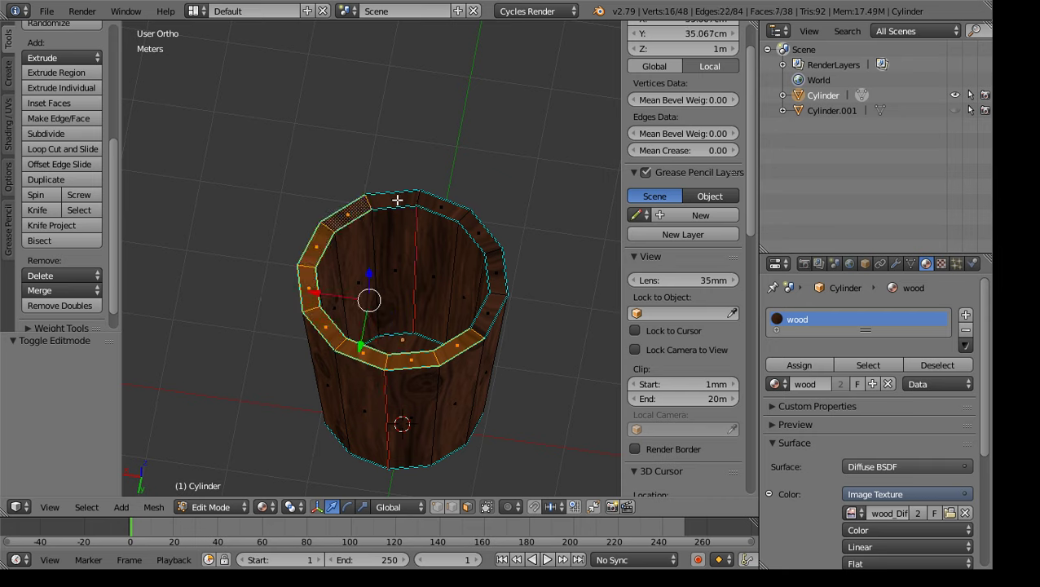
pyautogui.keyDown('shift'); pyautogui.rightClick(397, 200); pyautogui.keyUp('shift')
pyautogui.keyDown('shift'); pyautogui.rightClick(457, 215); pyautogui.keyUp('shift')
pyautogui.keyDown('shift'); pyautogui.rightClick(480, 241); pyautogui.keyUp('shift')
pyautogui.keyDown('shift'); pyautogui.rightClick(491, 269); pyautogui.keyUp('shift')
pyautogui.keyDown('shift'); pyautogui.rightClick(486, 317); pyautogui.keyUp('shift')
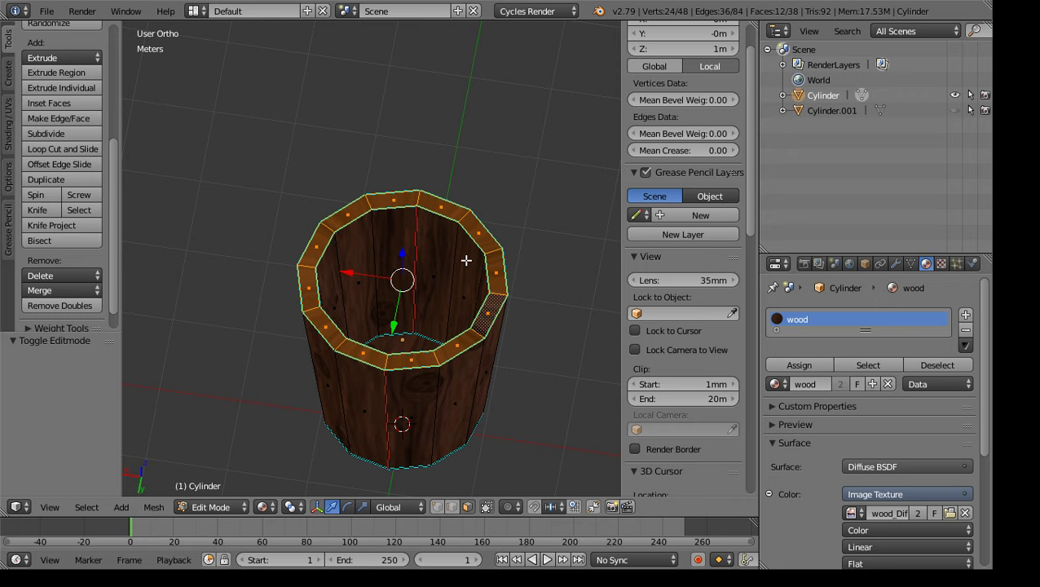
# Unwrap the twelve rim faces with U > Unwrap and switch to the UV Editing layout
pyautogui.press('u')
pyautogui.click(466, 261)
pyautogui.moveTo(430, 325); pyautogui.dragTo(485, 371, button='middle')
pyautogui.scroll(3, 540, 334)
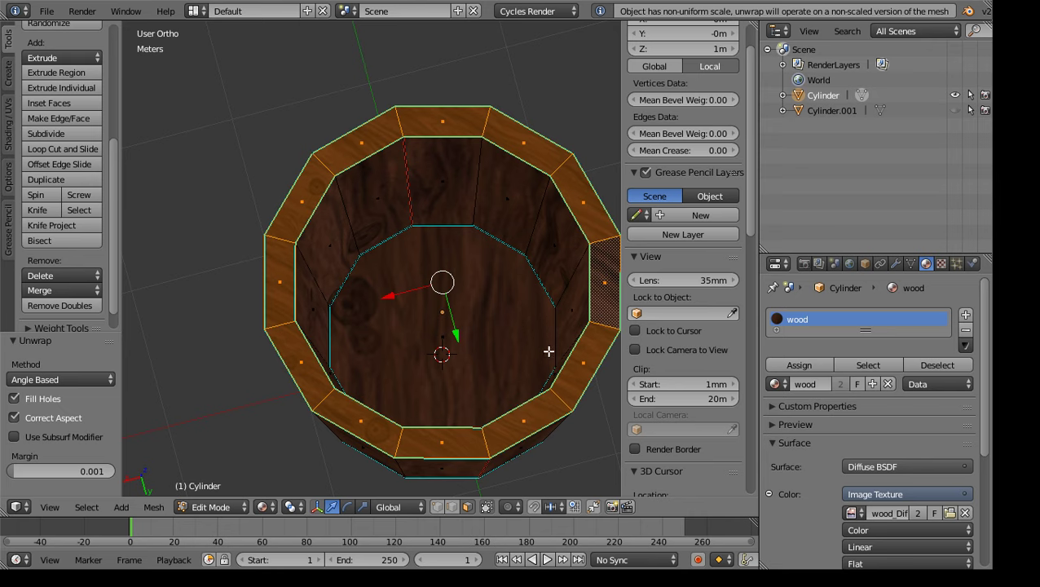
pyautogui.scroll(-3, 485, 356)
pyautogui.scroll(1, 461, 350)
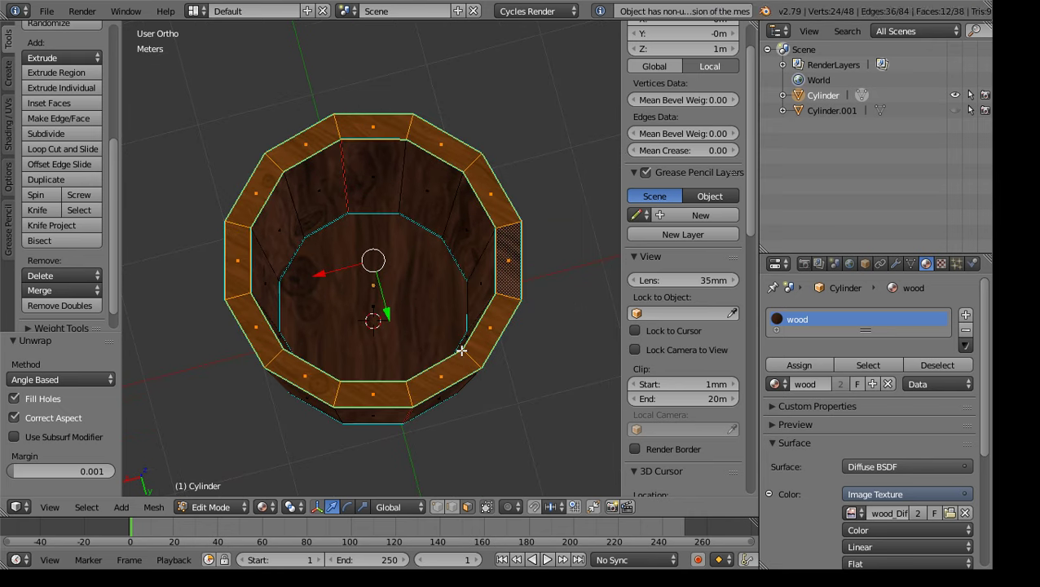
pyautogui.click(196, 12)
pyautogui.click(218, 137)
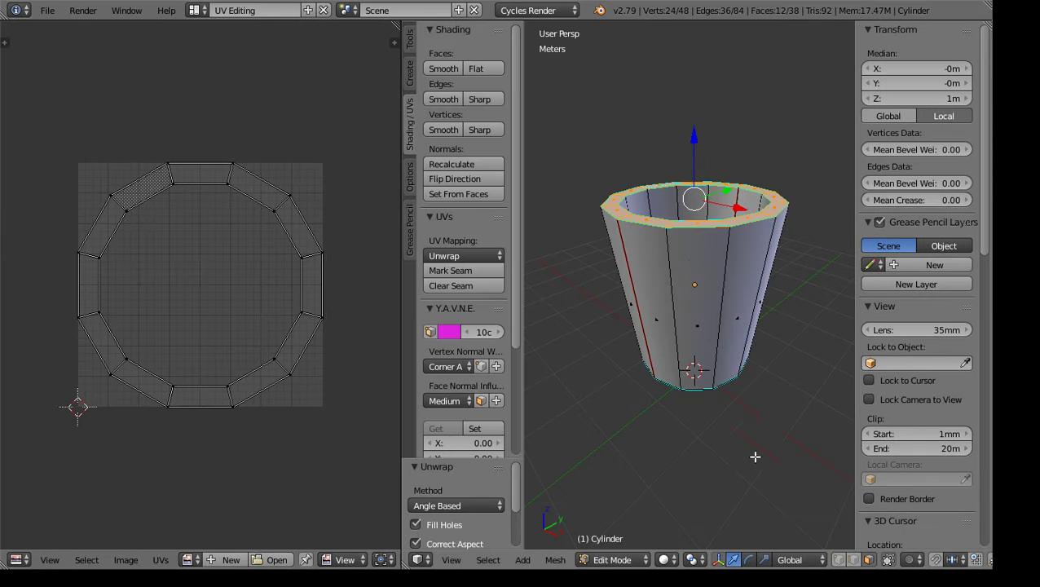
# Switch the viewport to Material shading and select only one upper-left rim face
pyautogui.click(665, 559)
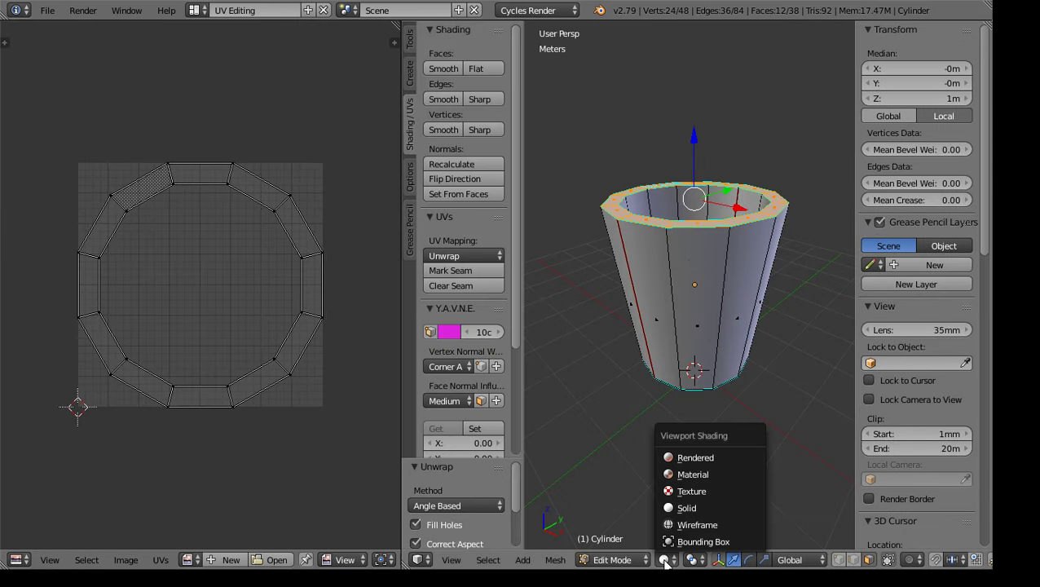
pyautogui.click(681, 478)
pyautogui.moveTo(690, 419); pyautogui.dragTo(699, 369, button='middle')
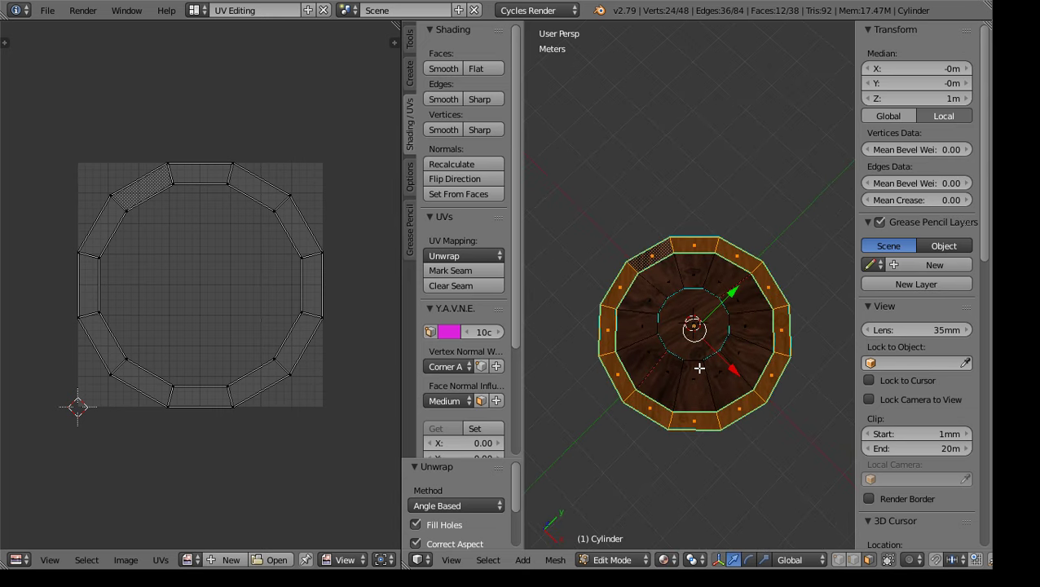
pyautogui.scroll(2, 699, 368)
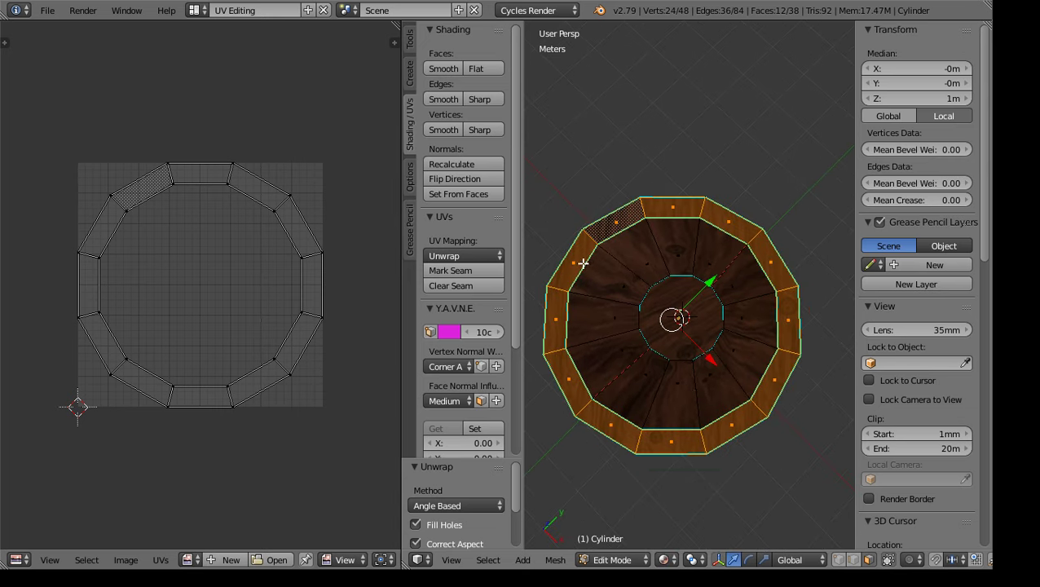
pyautogui.rightClick(586, 264)
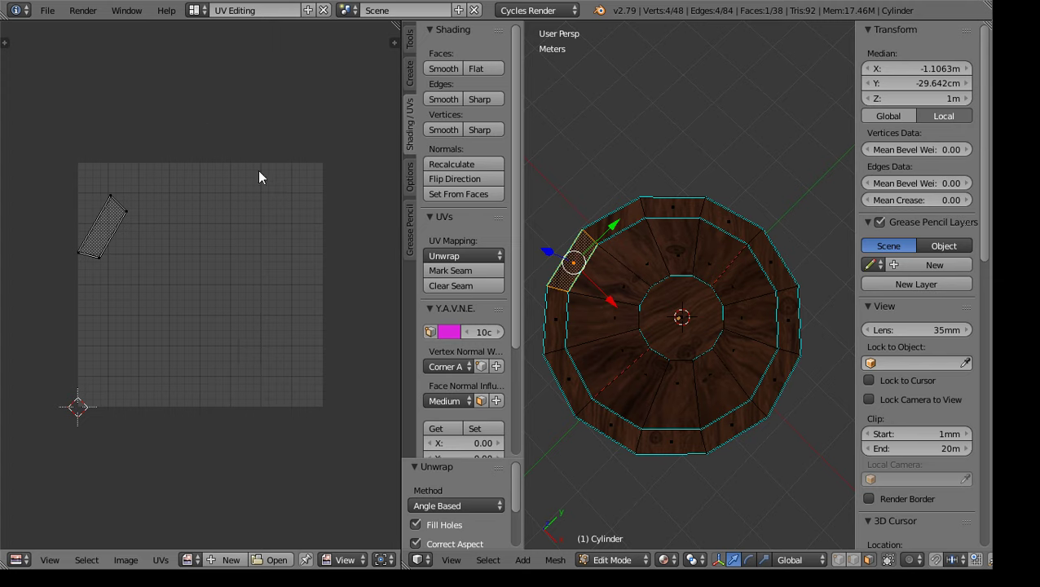
# Rotate the upper-left rim face's UV island upright by about -59.6°
pyautogui.scroll(5, 603, 269)
pyautogui.moveTo(694, 284); pyautogui.dragTo(666, 311, button='middle')
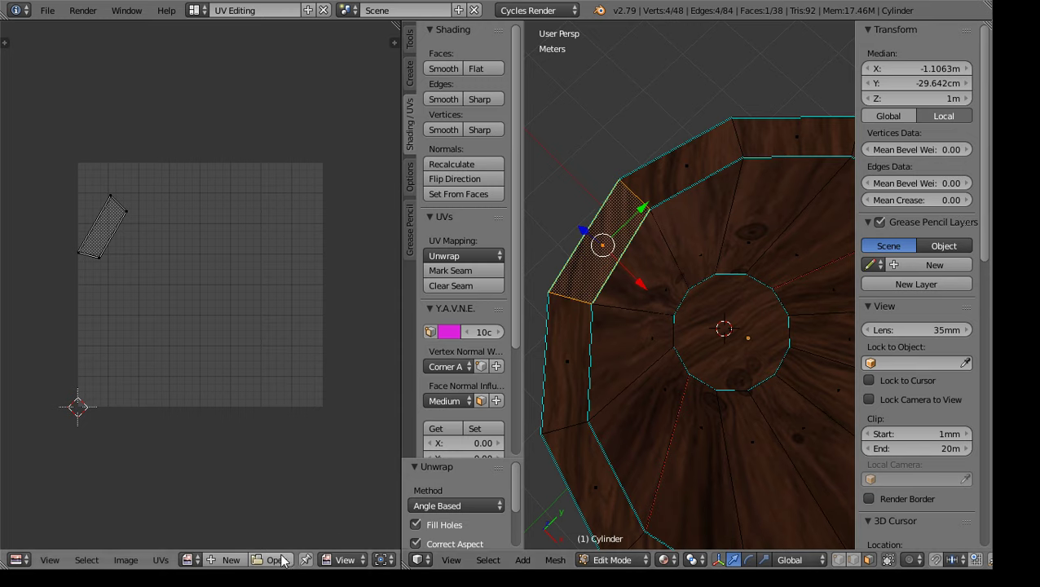
pyautogui.moveTo(289, 554); pyautogui.dragTo(78, 552, button='middle')
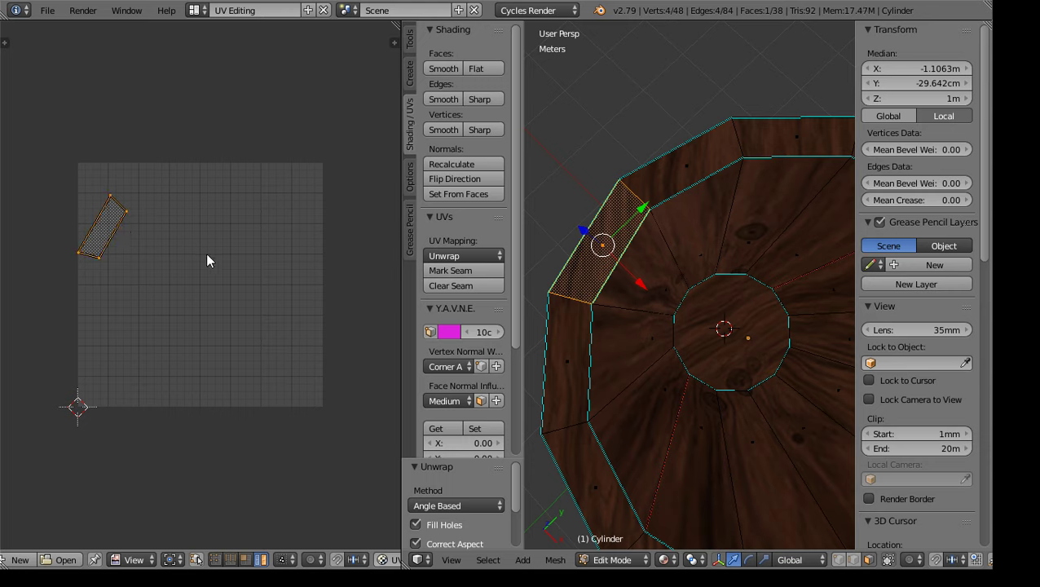
pyautogui.press('r')
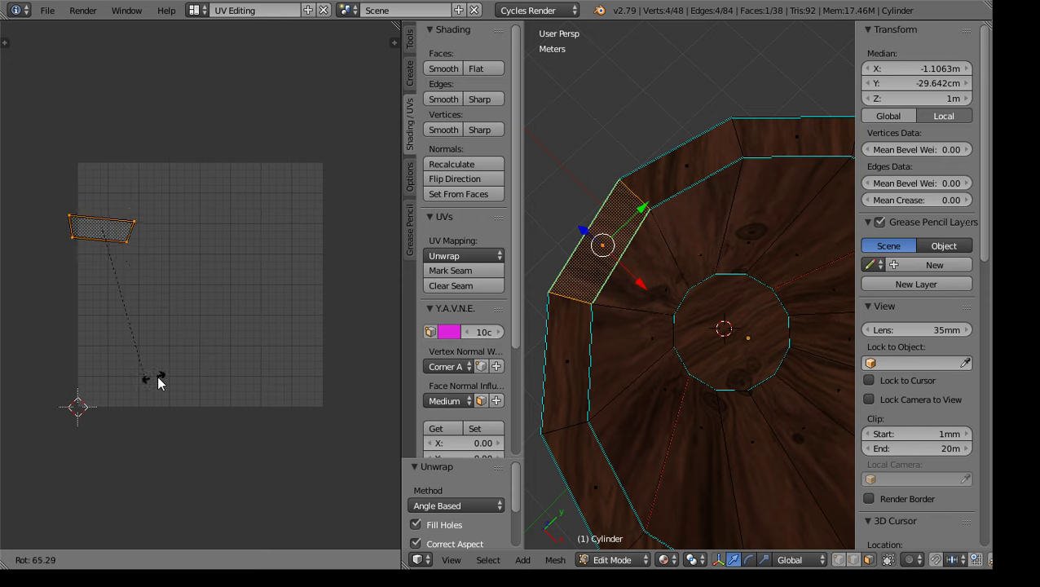
pyautogui.click(198, 193)
# Rotate the top-left rim face's island upright and move it down the grid
pyautogui.click(688, 167)
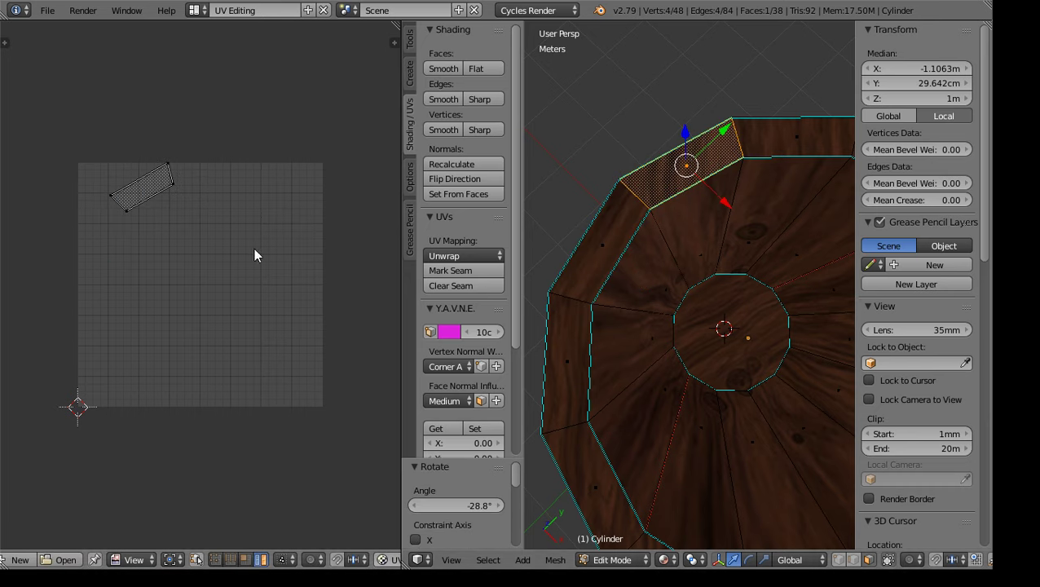
pyautogui.press('a')
pyautogui.press('r')
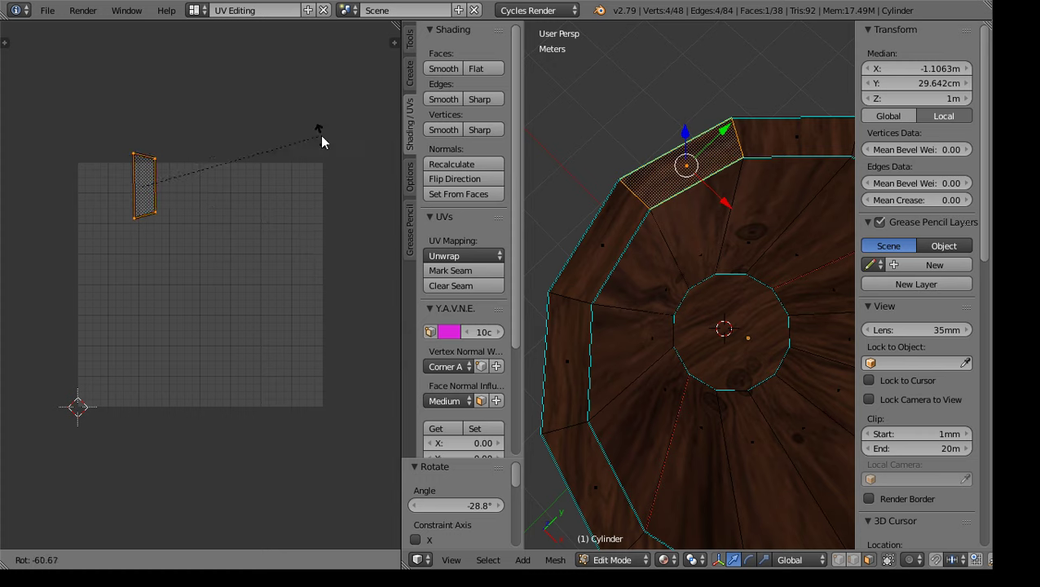
pyautogui.click(323, 146)
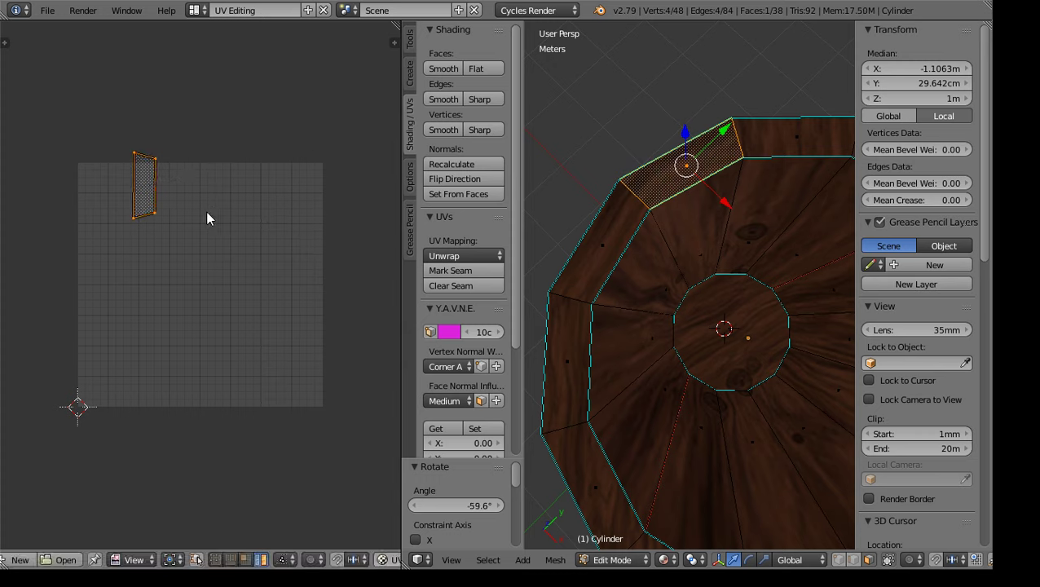
pyautogui.press('g')
pyautogui.click(191, 284)
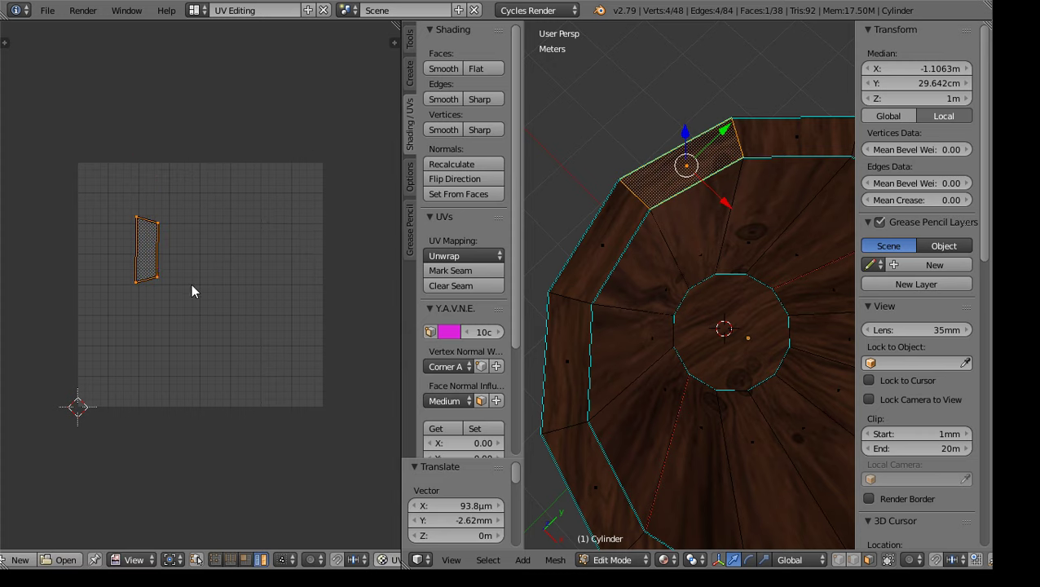
pyautogui.rightClick(765, 139)
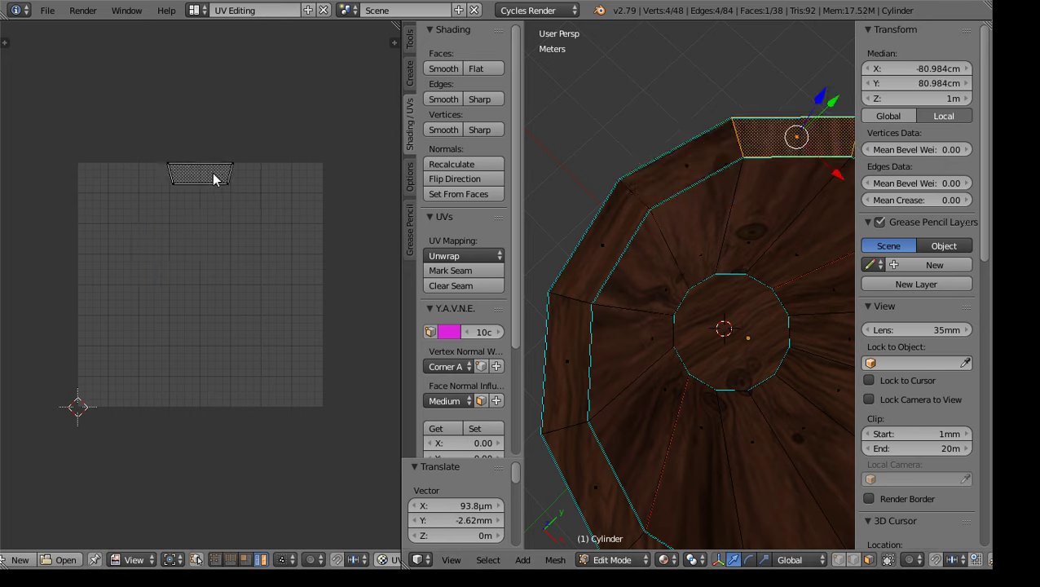
# Rotate the top rim face's island to -90° and move it toward the grid centre
pyautogui.press('a')
pyautogui.press('r')
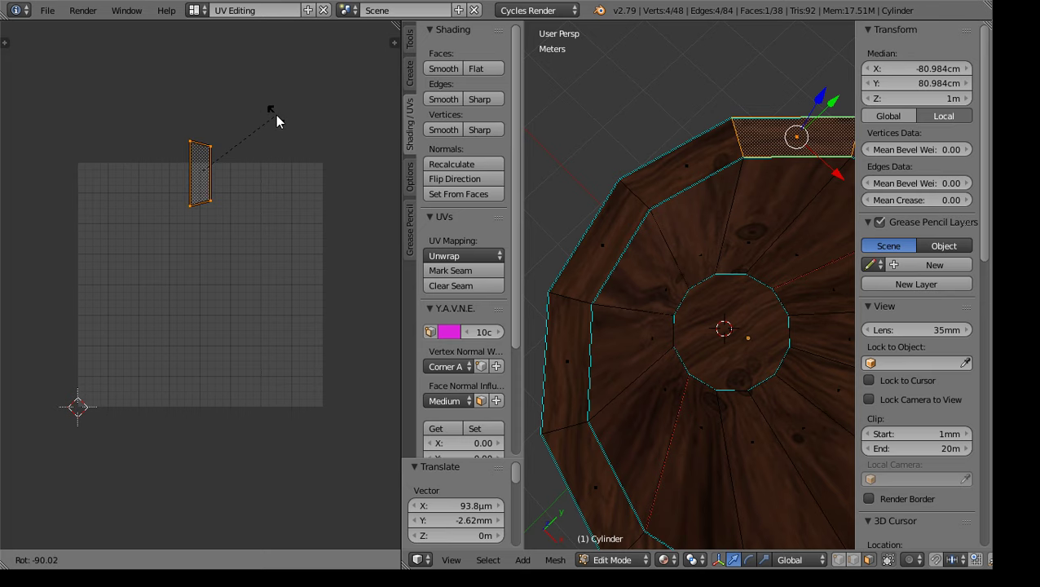
pyautogui.click(275, 114)
pyautogui.press('g')
pyautogui.click(190, 315)
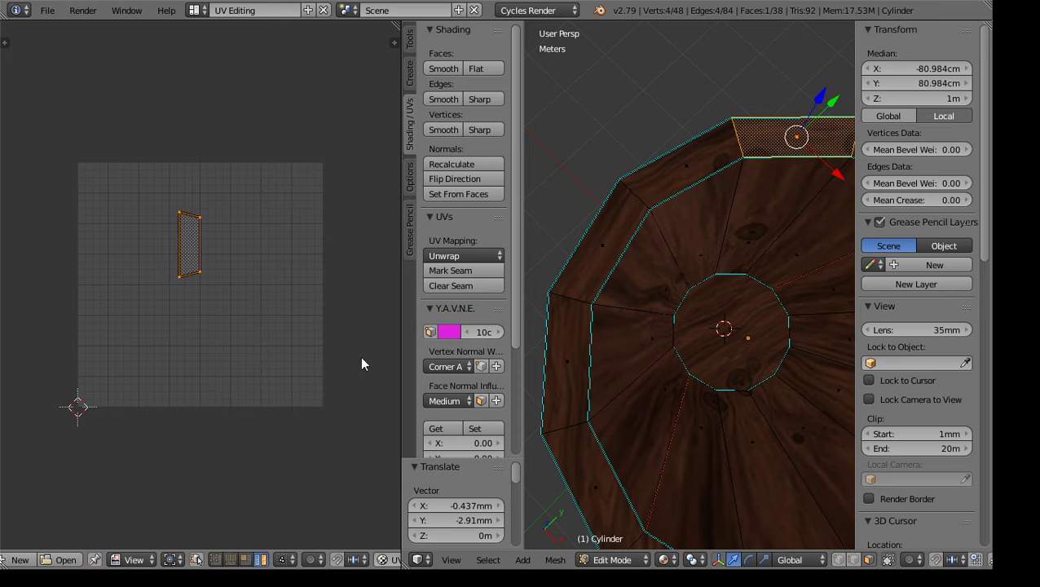
# Rotate the top-right rim face's island -120° and move it down-left on the grid
pyautogui.scroll(-3, 596, 335)
pyautogui.moveTo(722, 321); pyautogui.dragTo(645, 312, button='middle')
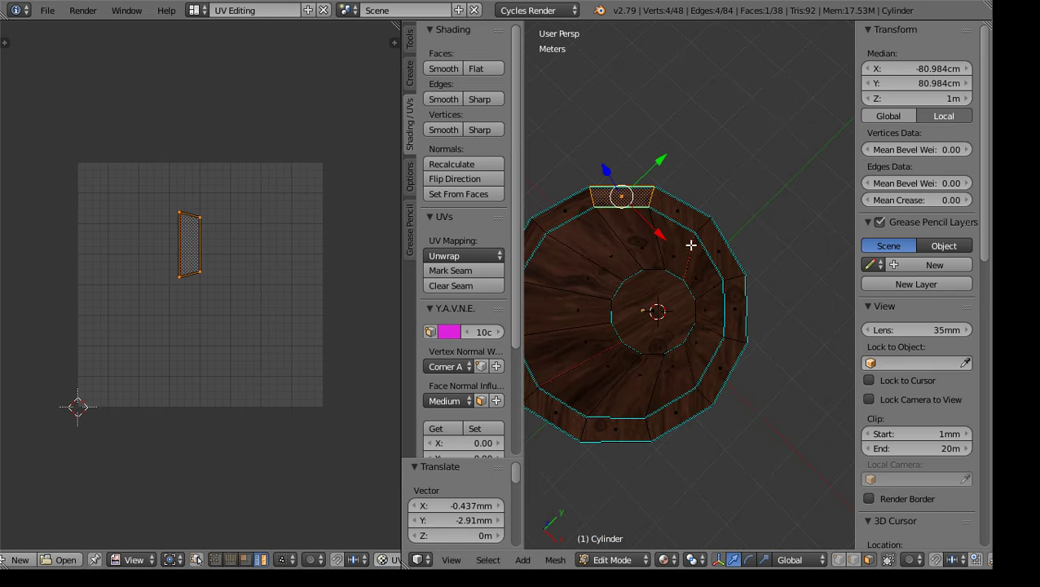
pyautogui.rightClick(680, 221)
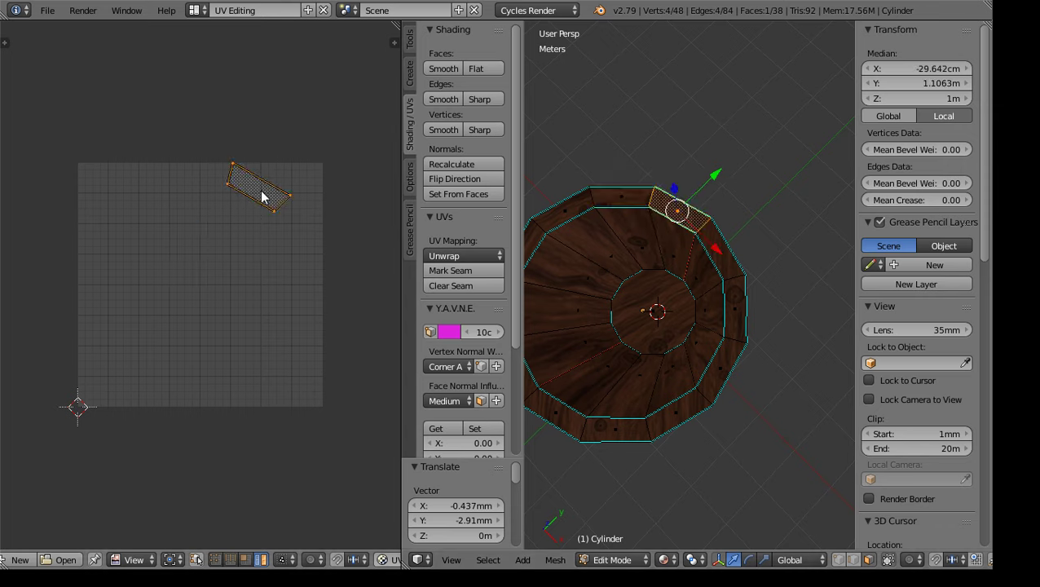
pyautogui.press('r')
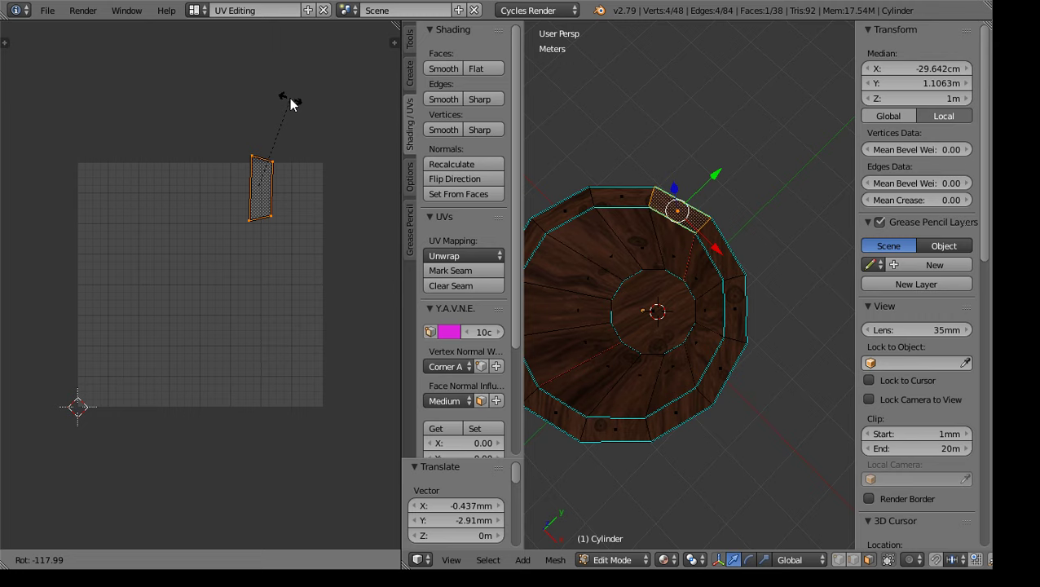
pyautogui.click(290, 104)
pyautogui.press('g')
pyautogui.click(249, 284)
# Select the right rim face and rotate its island by 30.1°
pyautogui.rightClick(710, 266)
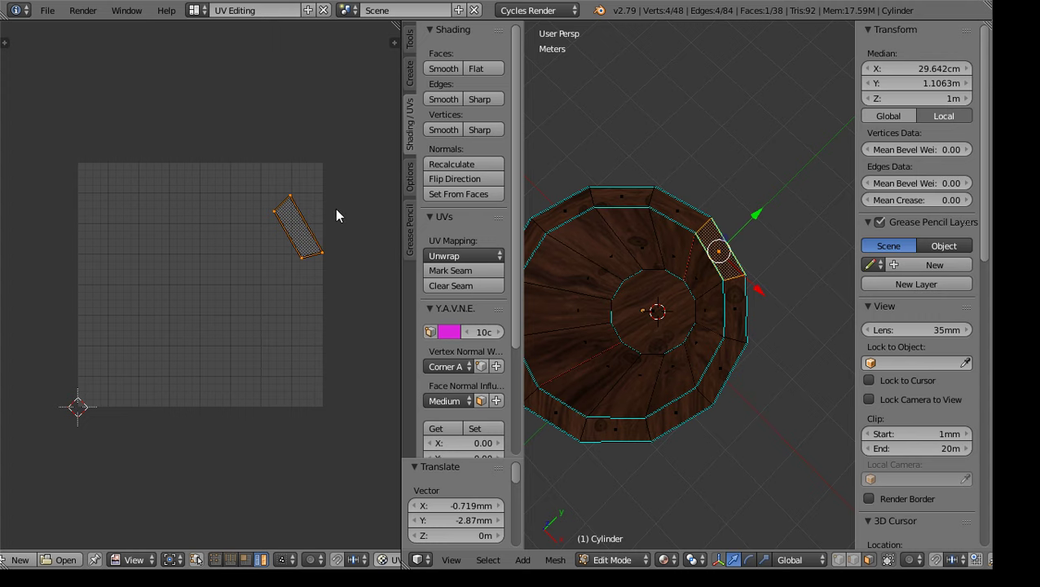
pyautogui.press('r')
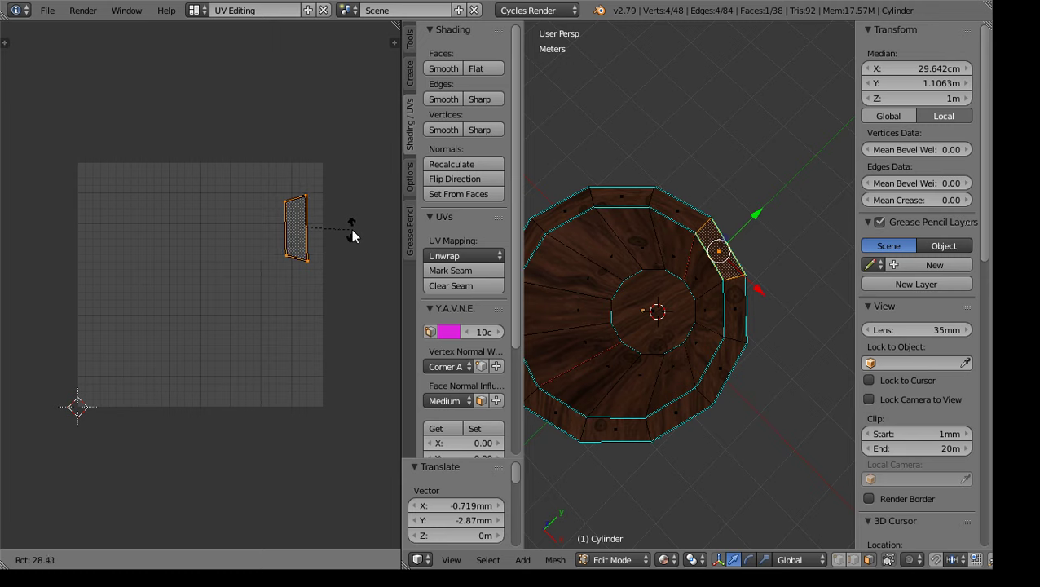
pyautogui.click(359, 237)
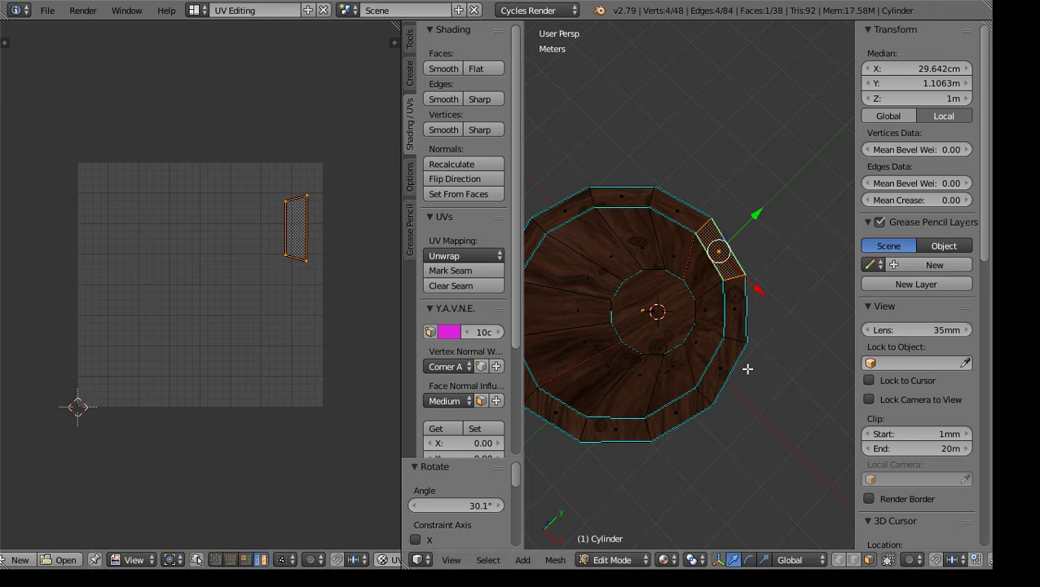
# Select the lower-right rim face and rotate its island by -30.7°
pyautogui.rightClick(733, 325)
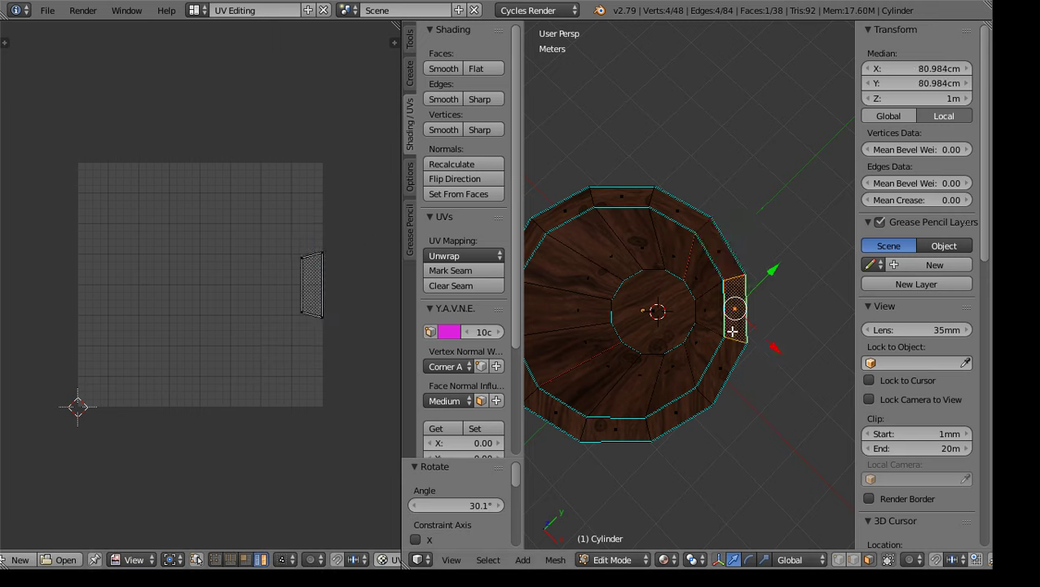
pyautogui.rightClick(718, 374)
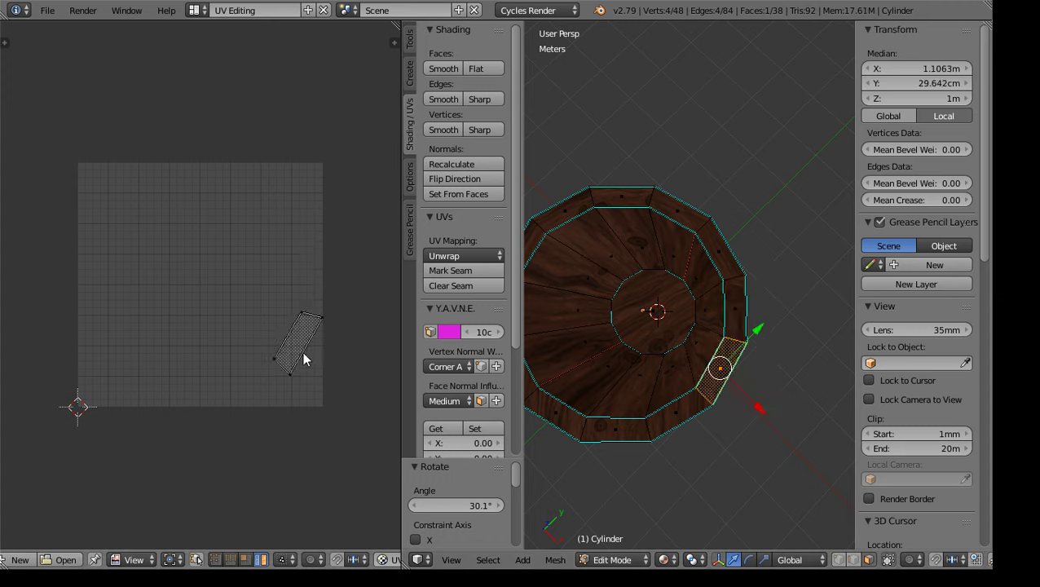
pyautogui.press('a')
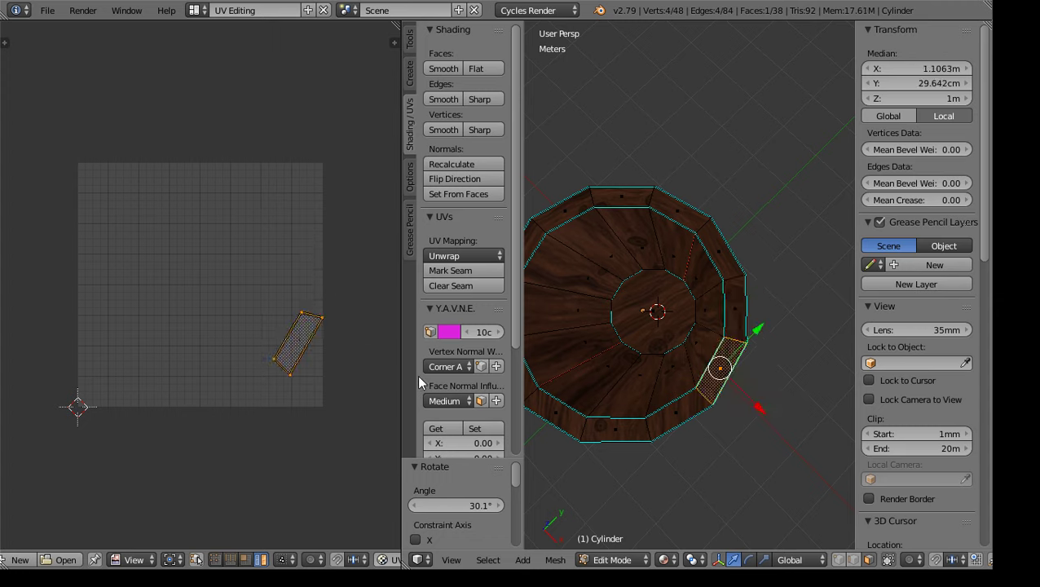
pyautogui.press('r')
pyautogui.click(386, 338)
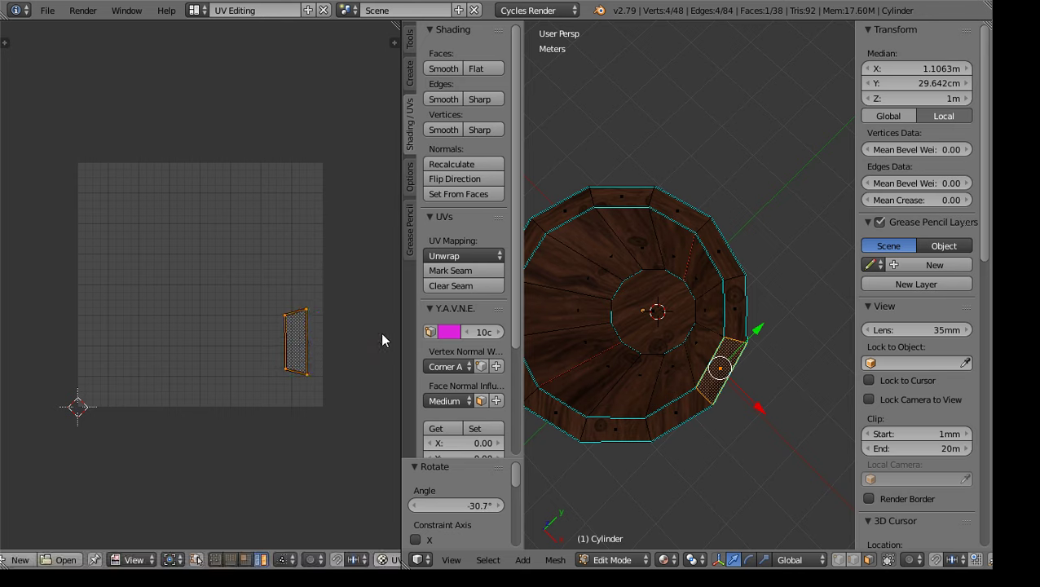
# Rotate the lower rim face's island upright and move it up the grid
pyautogui.rightClick(682, 416)
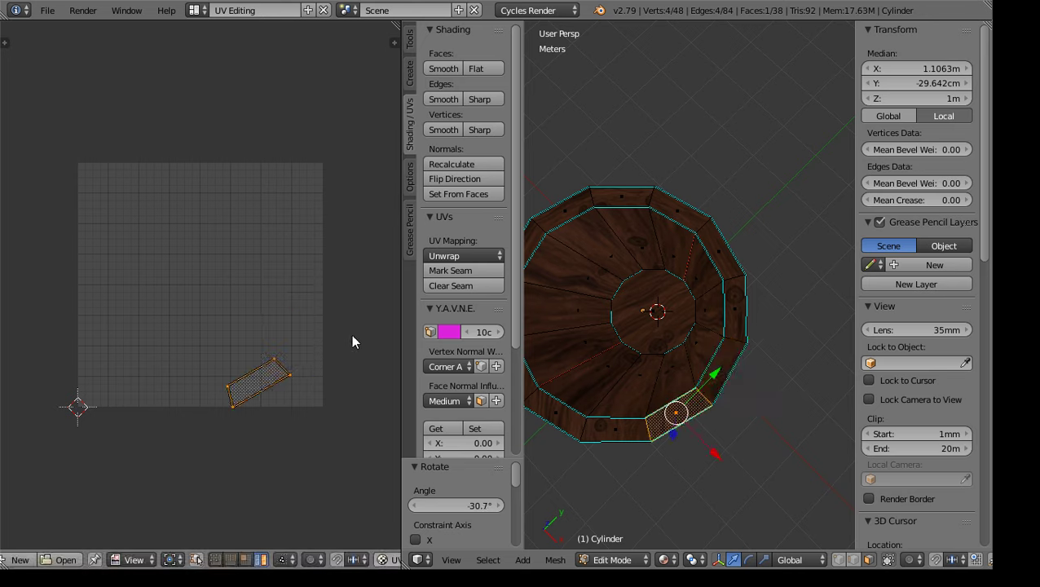
pyautogui.press('r')
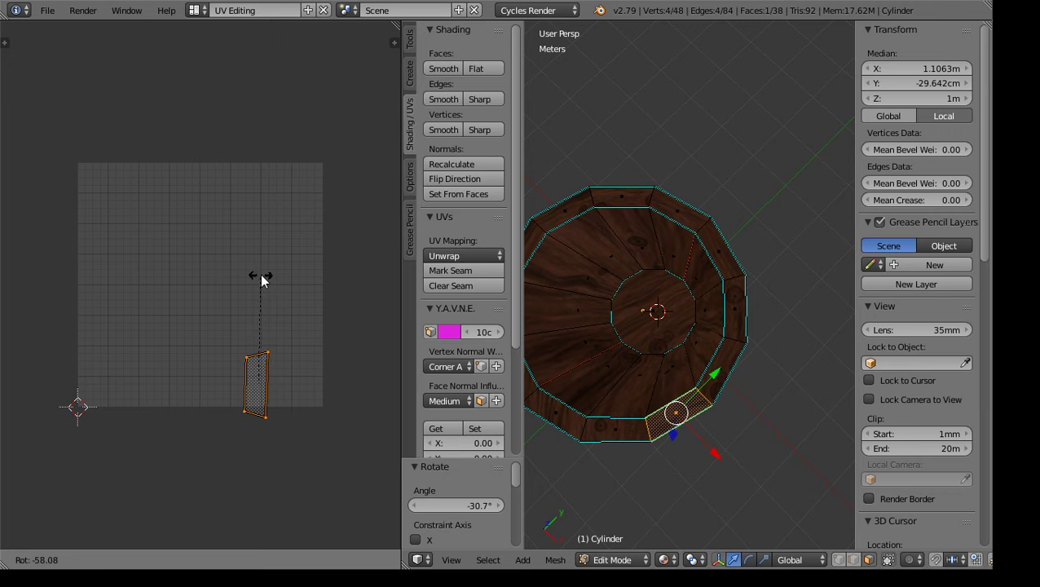
pyautogui.click(263, 276)
pyautogui.press('g')
pyautogui.click(266, 329)
# Rotate the bottom rim face's trapezoid island by -90° and place it higher on the grid
pyautogui.rightClick(591, 434)
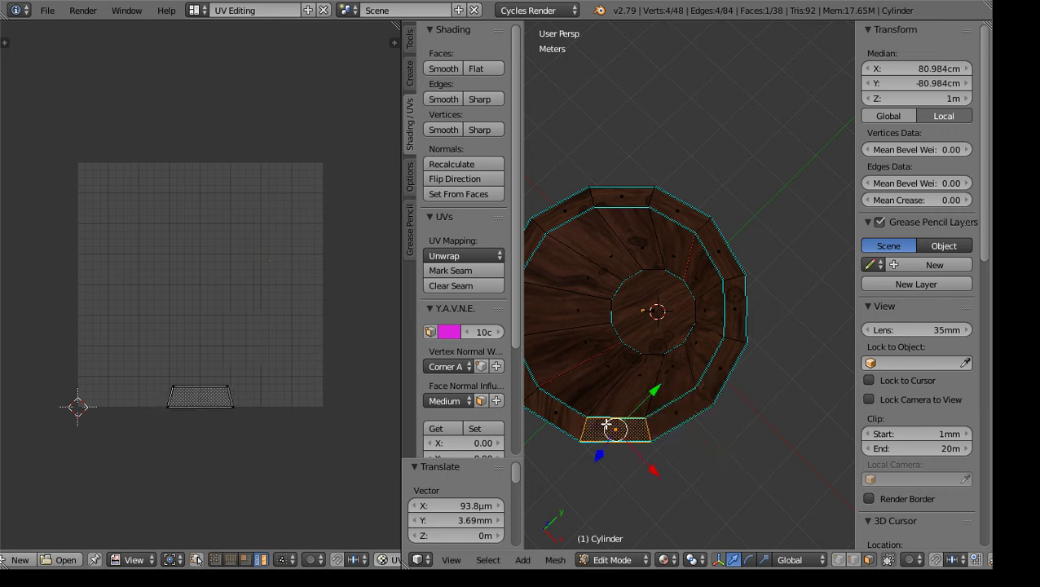
pyautogui.press('a')
pyautogui.press('r')
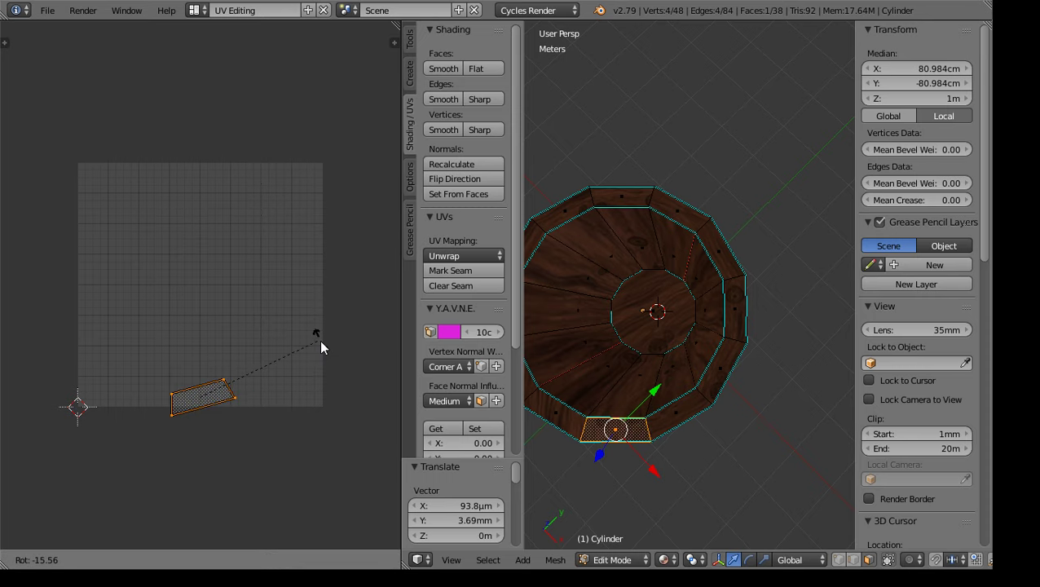
pyautogui.click(342, 376)
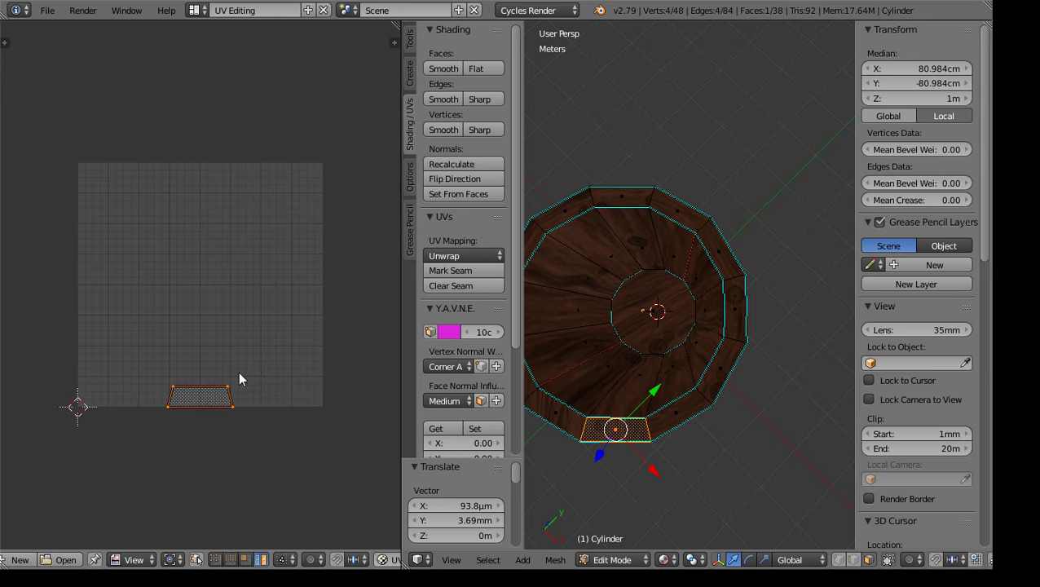
pyautogui.press('r')
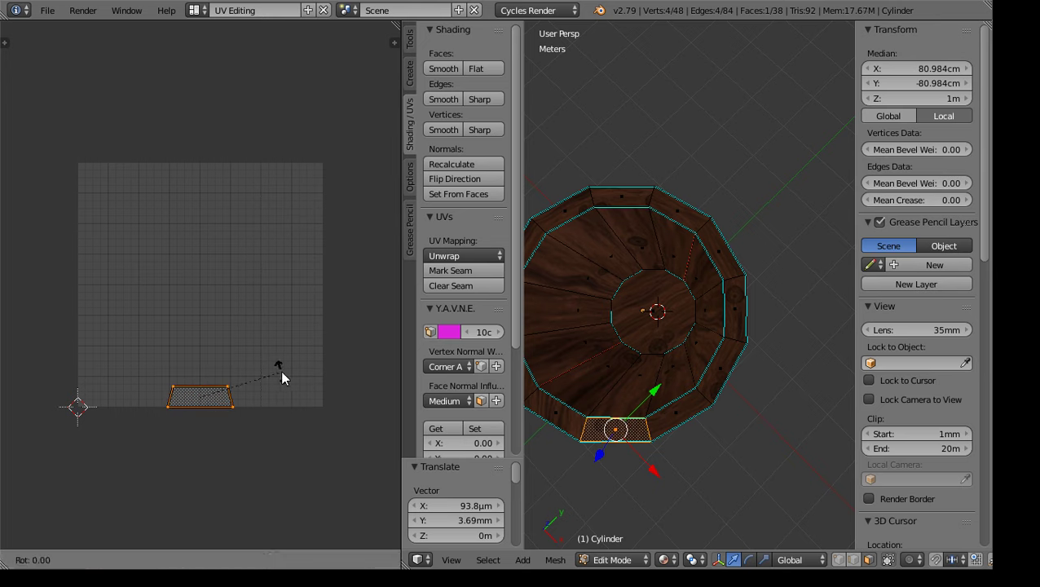
pyautogui.write('90')
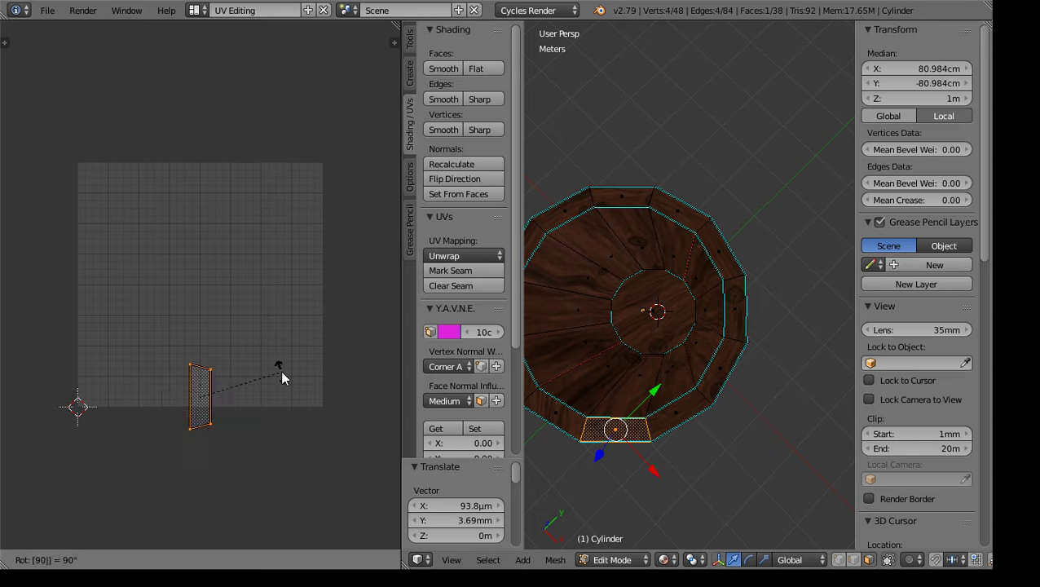
pyautogui.press('BackSpace')
pyautogui.press('BackSpace')
pyautogui.write('-90')
pyautogui.press('Return')
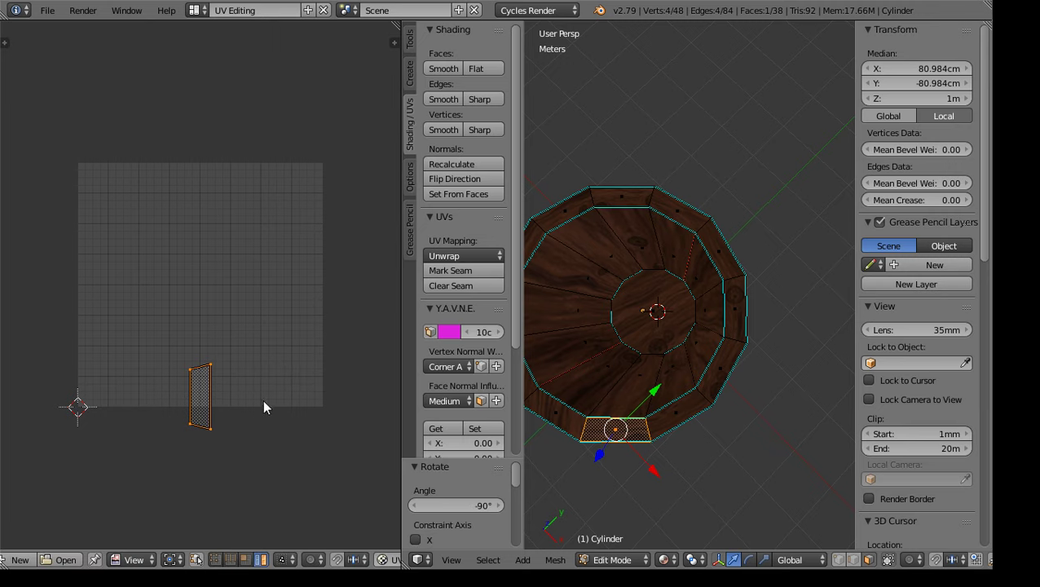
pyautogui.press('g')
pyautogui.click(260, 320)
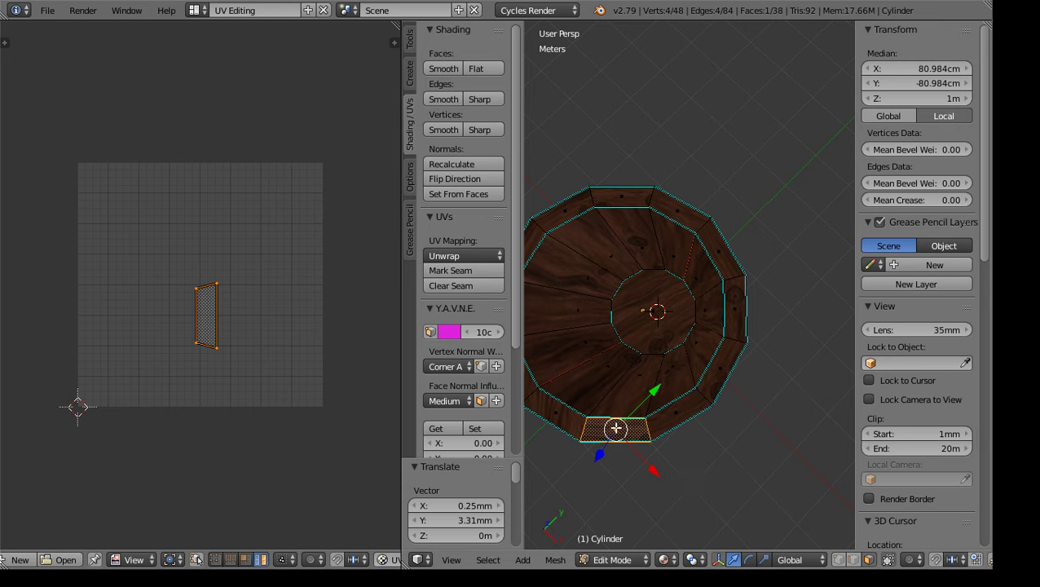
# Rotate the lower-left rim face's island -120° and move it up and right
pyautogui.rightClick(565, 414)
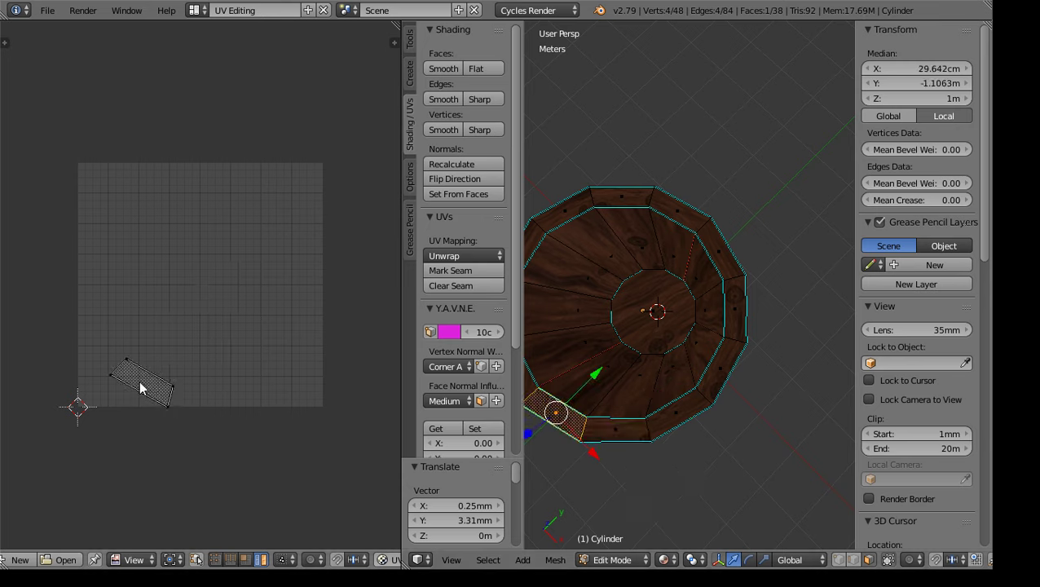
pyautogui.press('r')
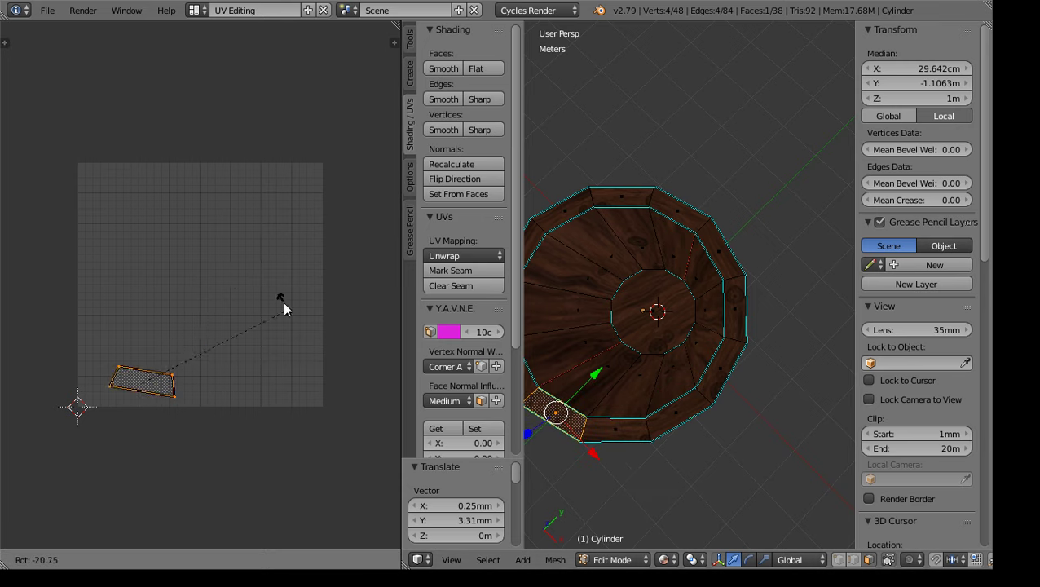
pyautogui.click(28, 233)
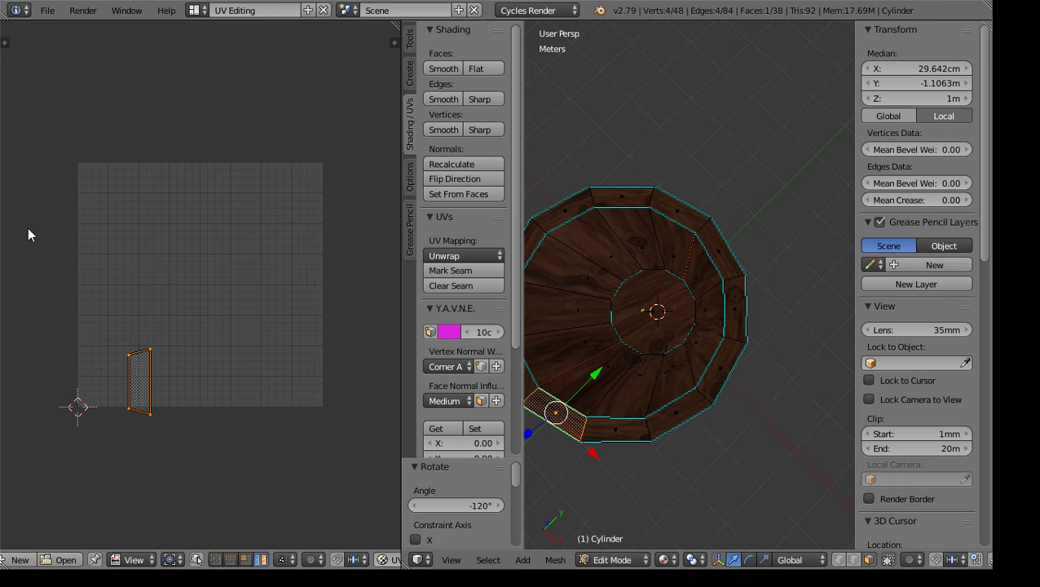
pyautogui.press('g')
pyautogui.click(202, 360)
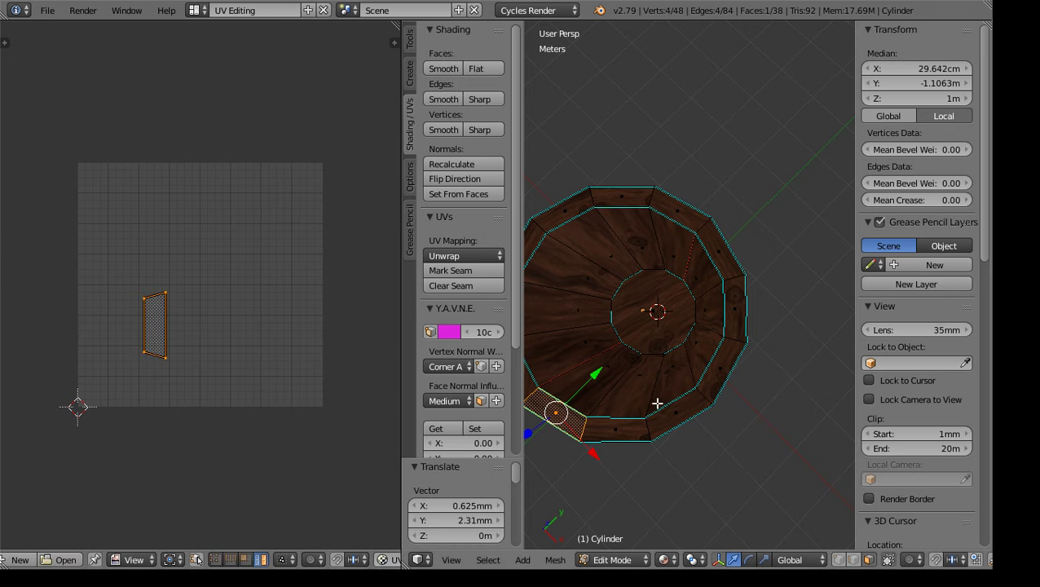
# Select the left rim face and rotate its island by 30°
pyautogui.moveTo(624, 408); pyautogui.dragTo(679, 387, button='middle')
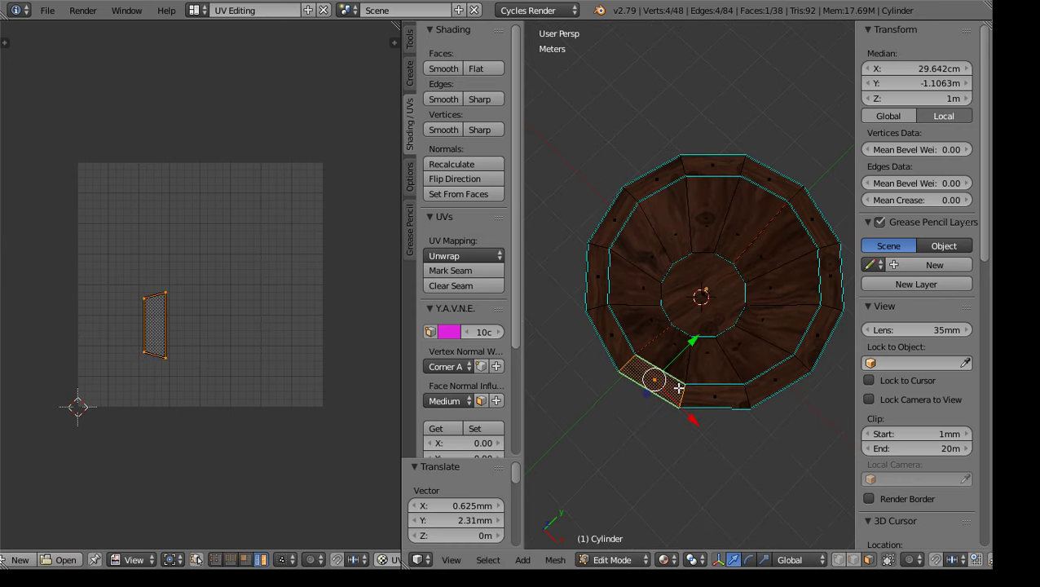
pyautogui.rightClick(613, 335)
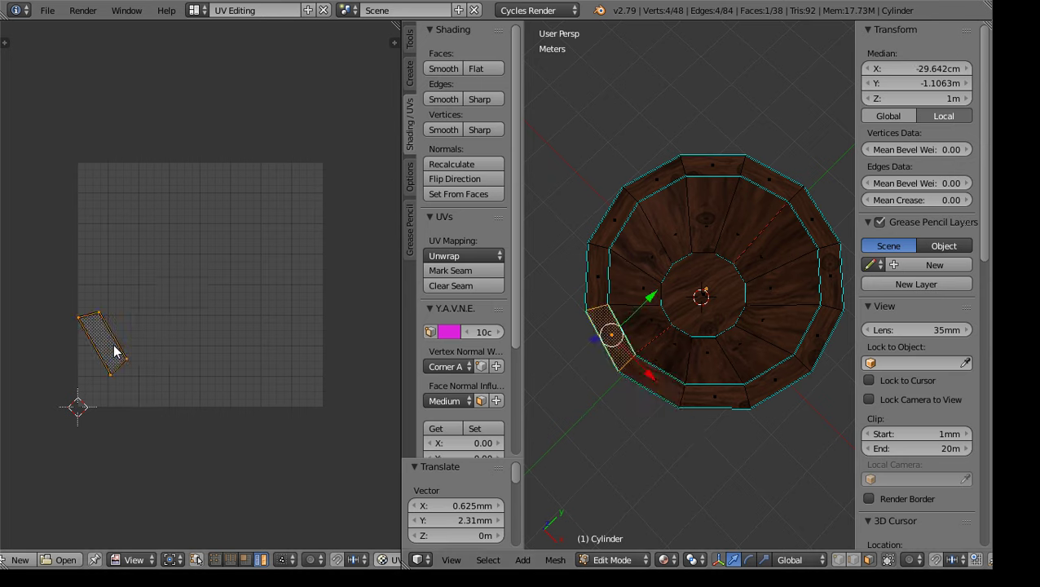
pyautogui.press('r')
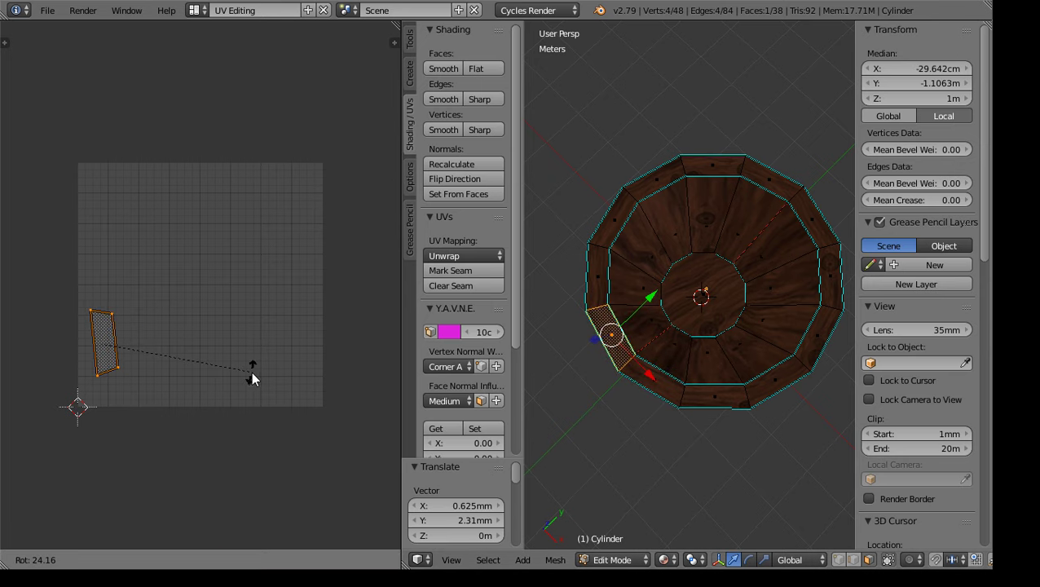
pyautogui.click(251, 394)
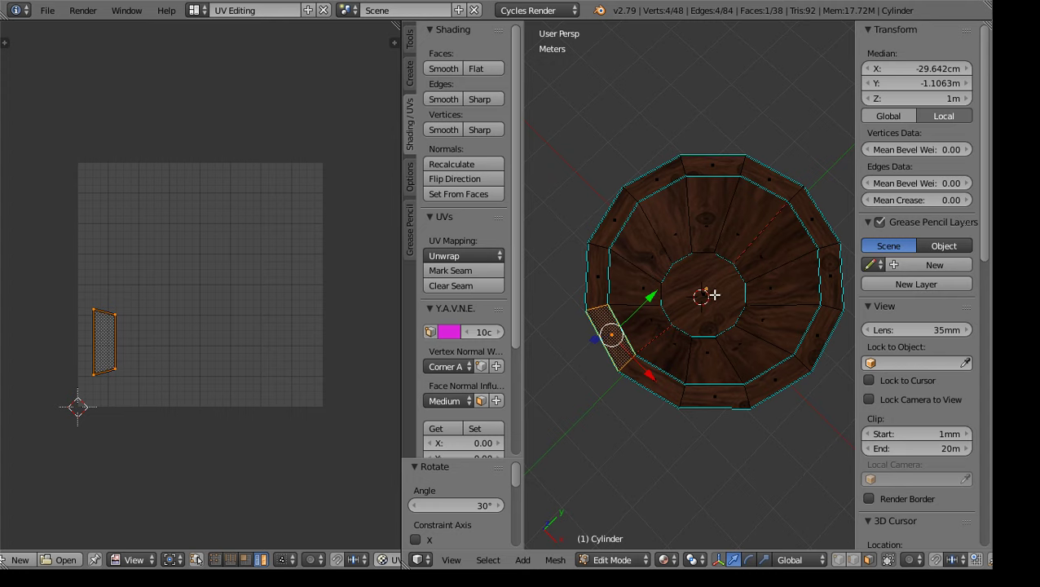
# Select the top rim face and nudge its island slightly left
pyautogui.rightClick(724, 168)
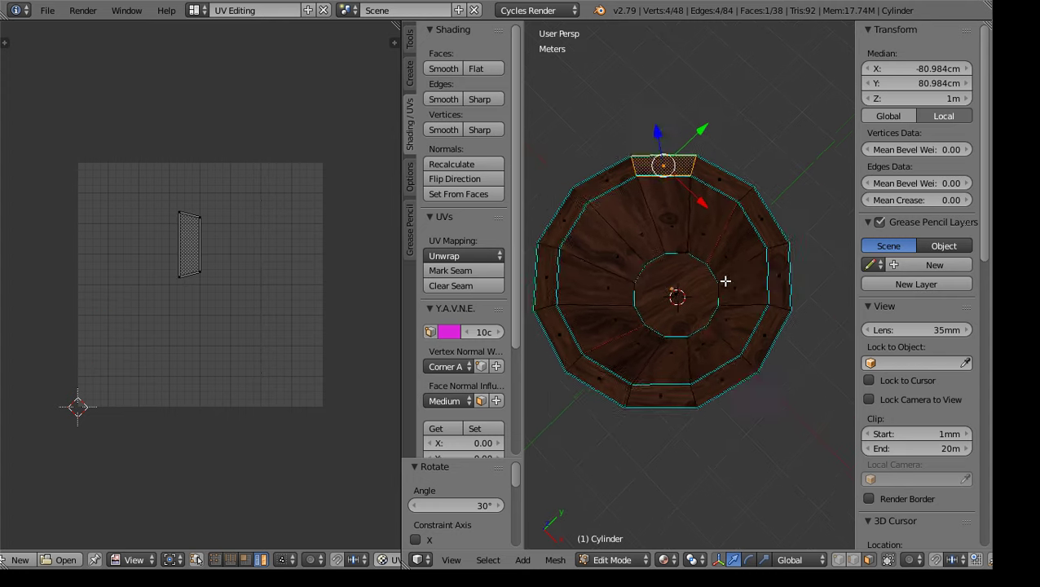
pyautogui.scroll(2, 739, 289)
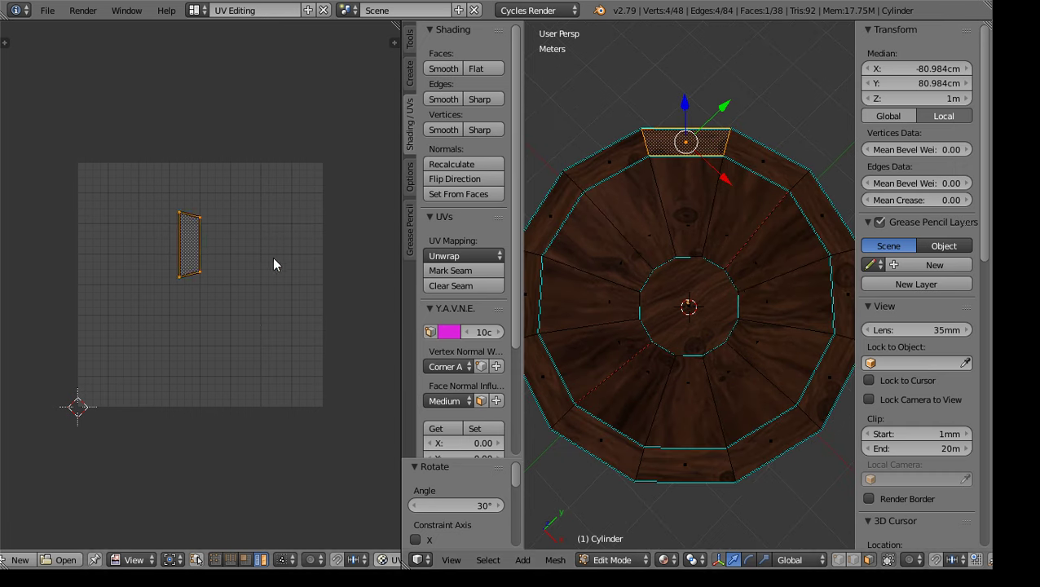
pyautogui.press('g')
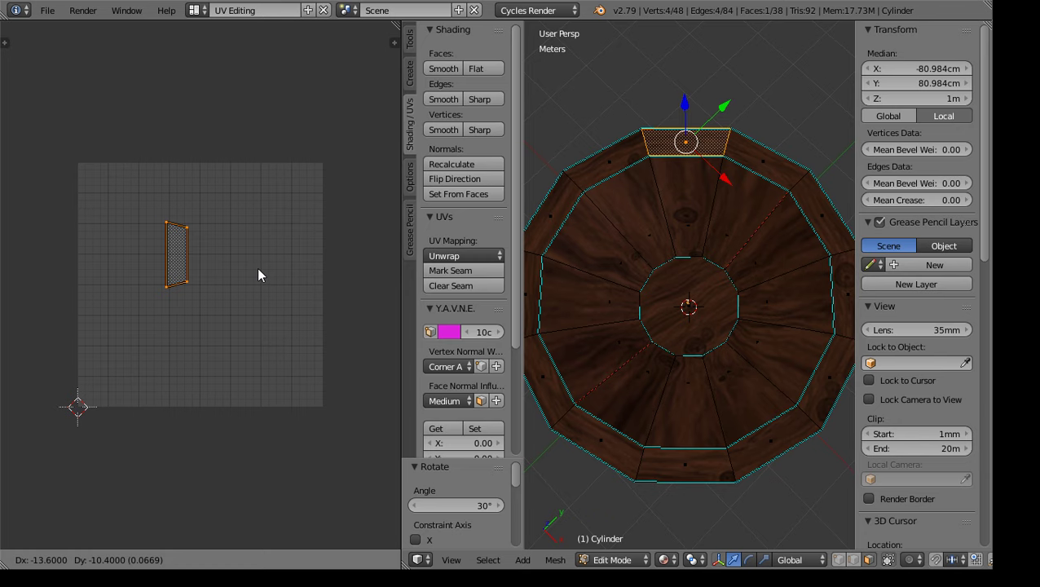
pyautogui.click(239, 267)
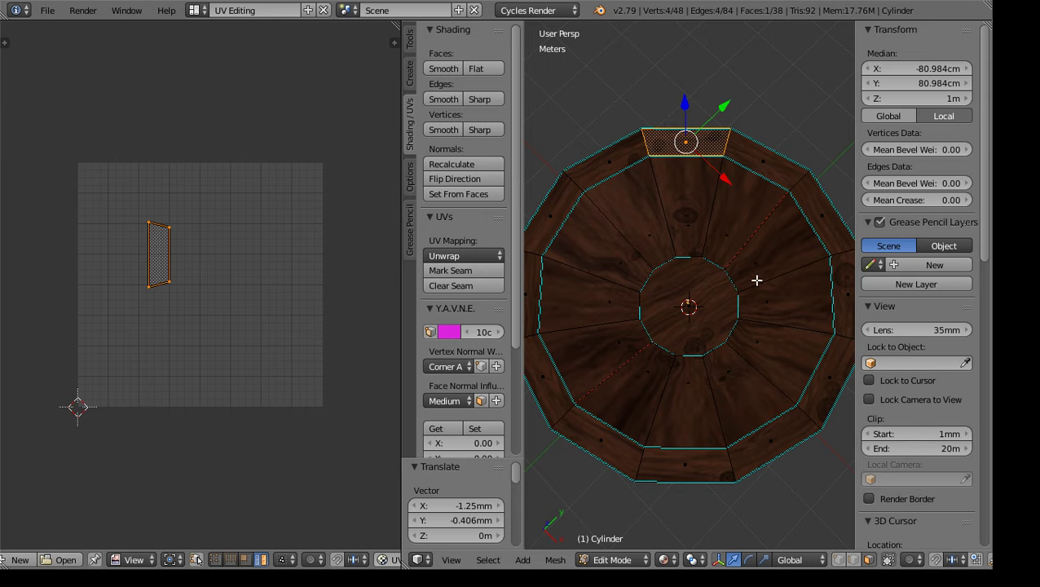
# In the N-panel Display section, untick Outline Selected and Relationship Lines, and toggle Grid Floor off and on
pyautogui.scroll(-4, 899, 338)
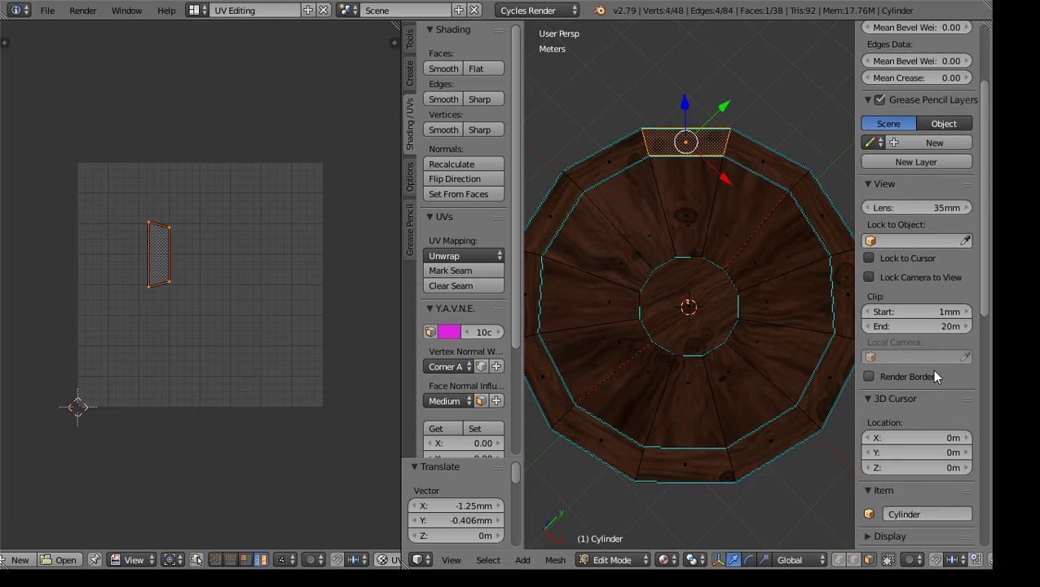
pyautogui.scroll(-12, 947, 359)
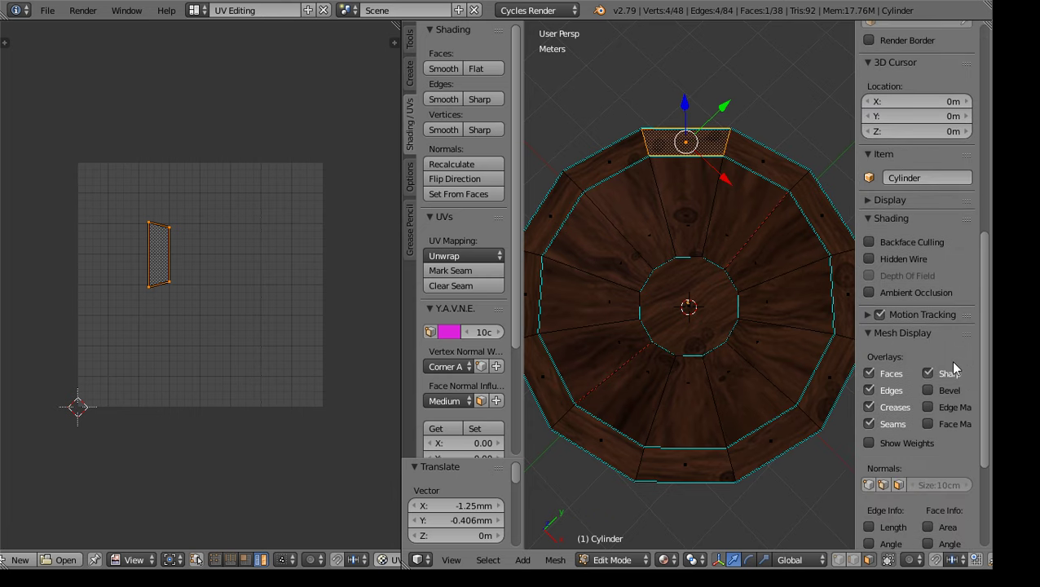
pyautogui.scroll(-2, 952, 361)
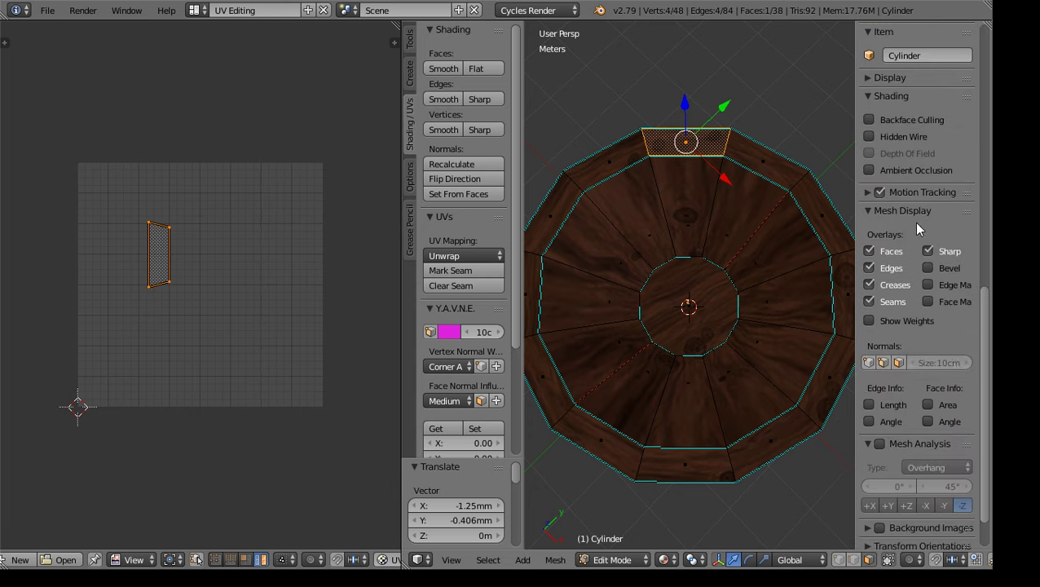
pyautogui.scroll(-2, 950, 363)
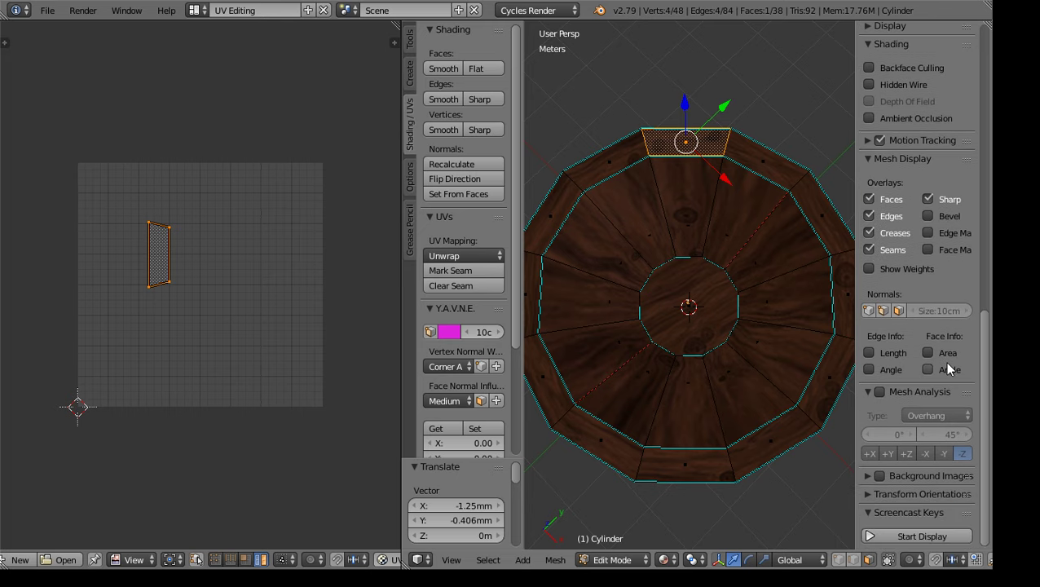
pyautogui.scroll(16, 945, 367)
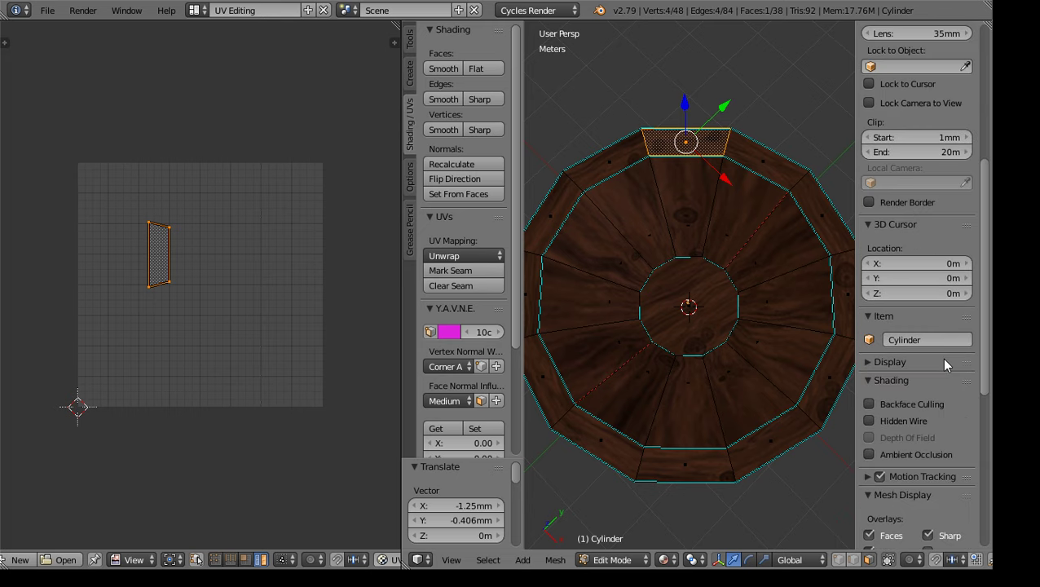
pyautogui.scroll(3, 945, 365)
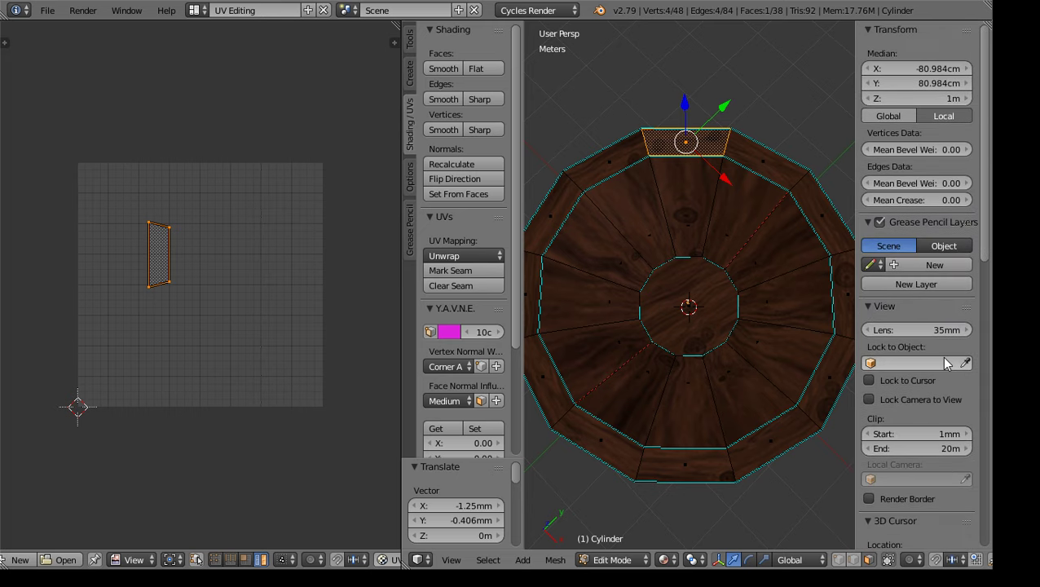
pyautogui.scroll(-7, 945, 363)
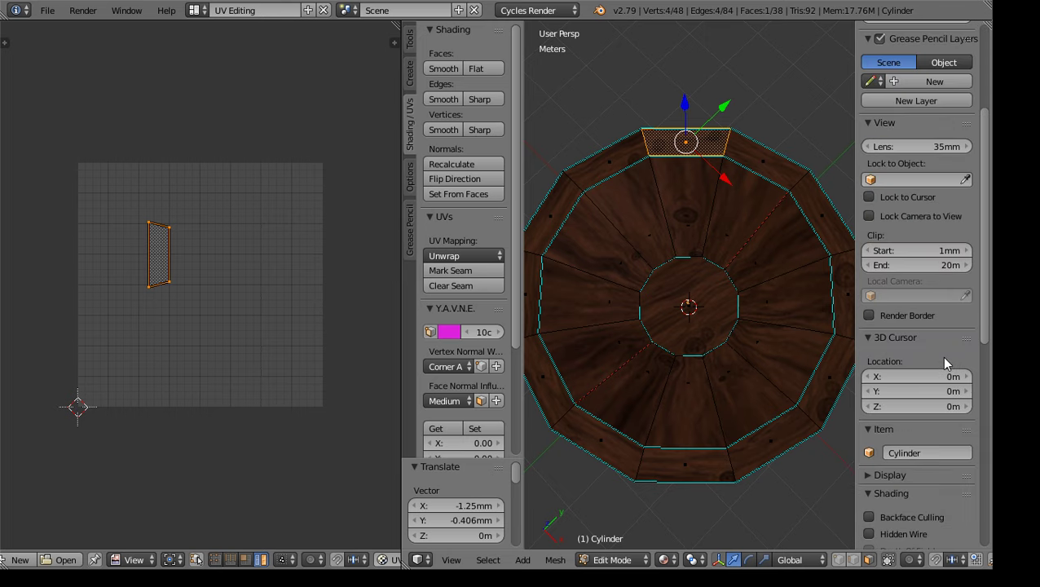
pyautogui.scroll(-7, 944, 358)
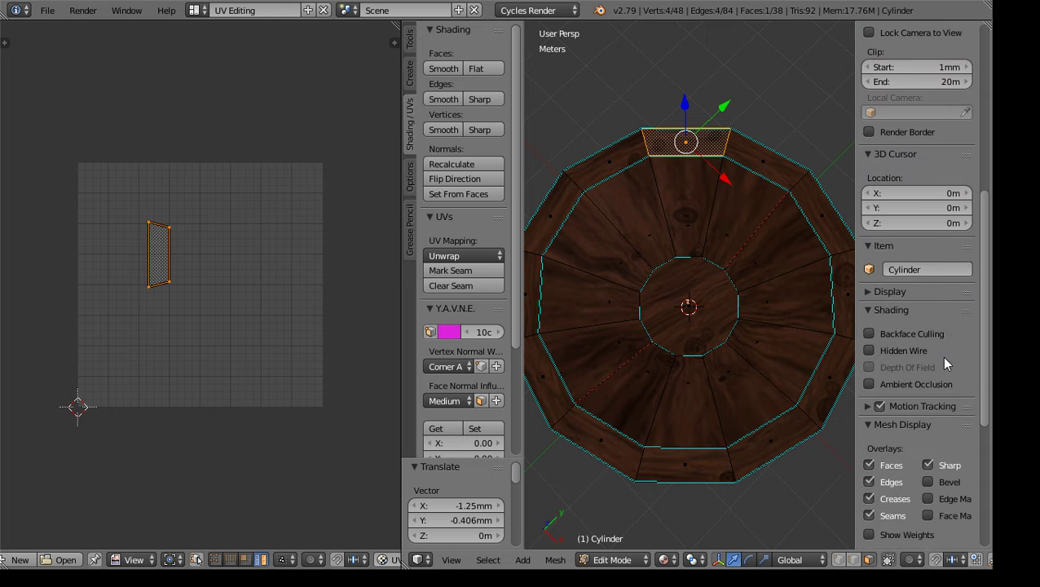
pyautogui.click(893, 290)
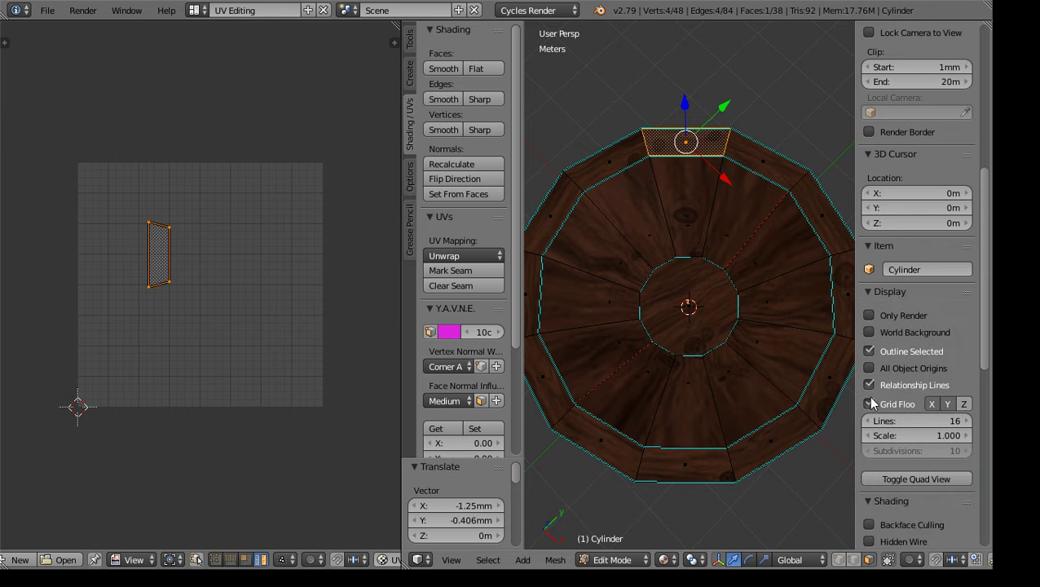
pyautogui.click(873, 352)
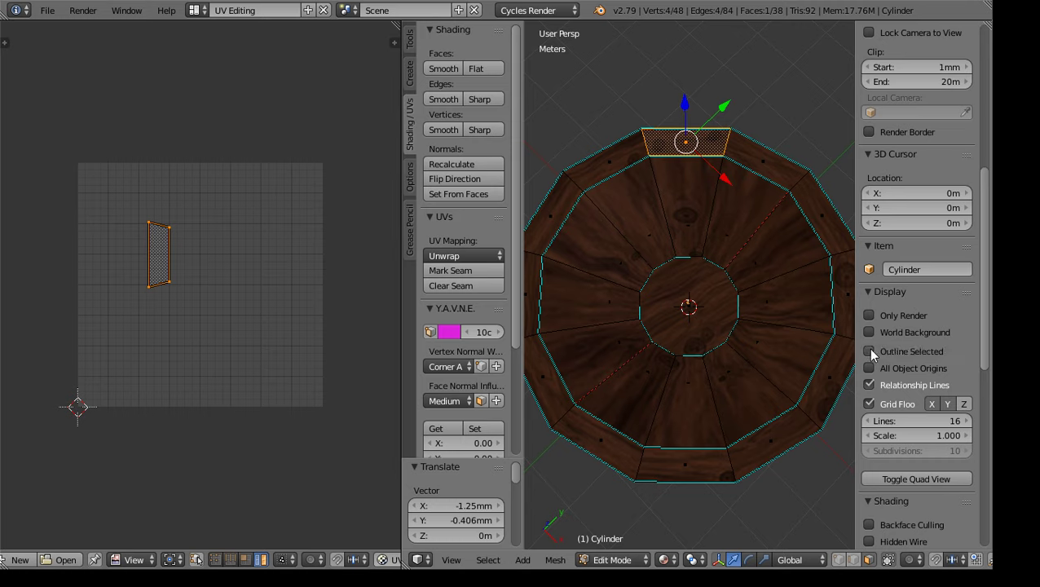
pyautogui.click(871, 386)
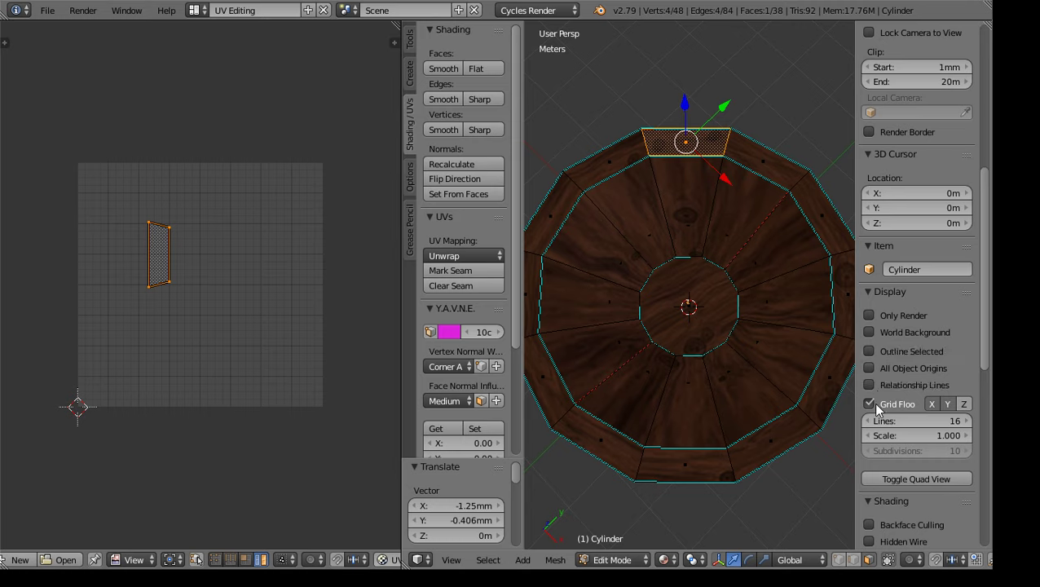
pyautogui.click(870, 405)
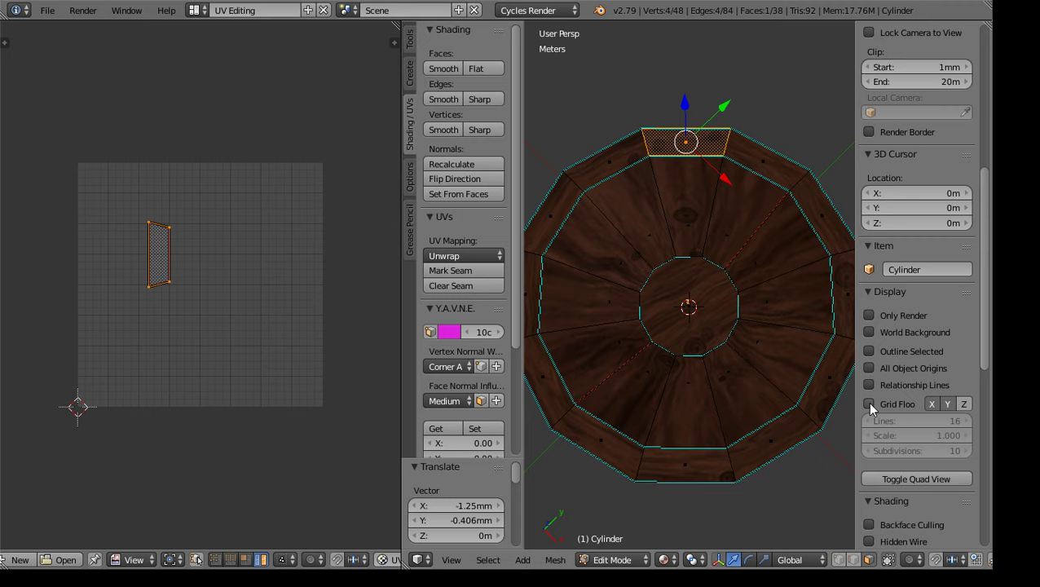
pyautogui.click(869, 404)
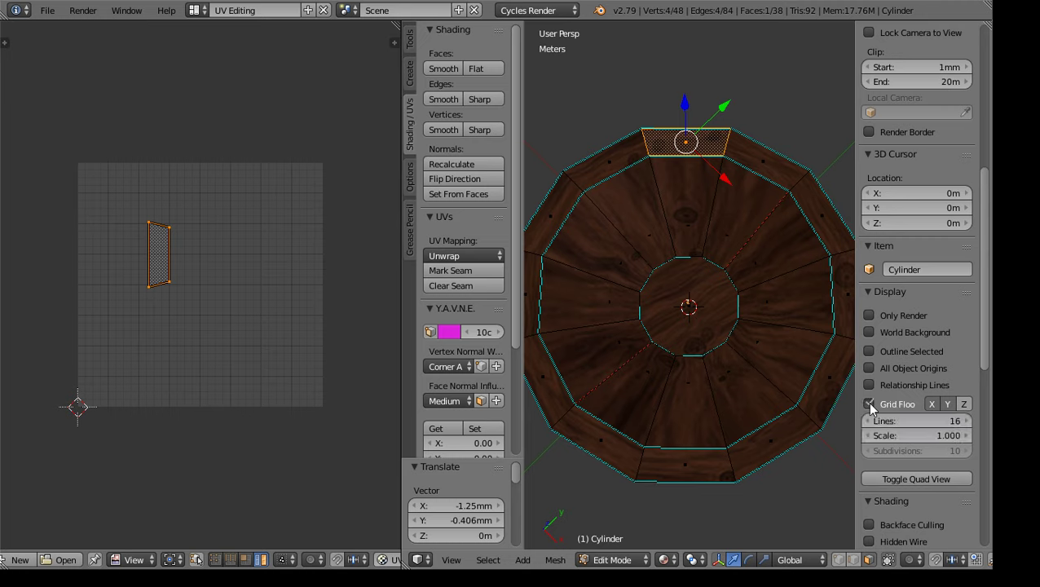
# Reselect the top rim face and orbit to a tilted view
pyautogui.rightClick(756, 164)
pyautogui.rightClick(704, 139)
pyautogui.moveTo(774, 279); pyautogui.dragTo(817, 268, button='middle')
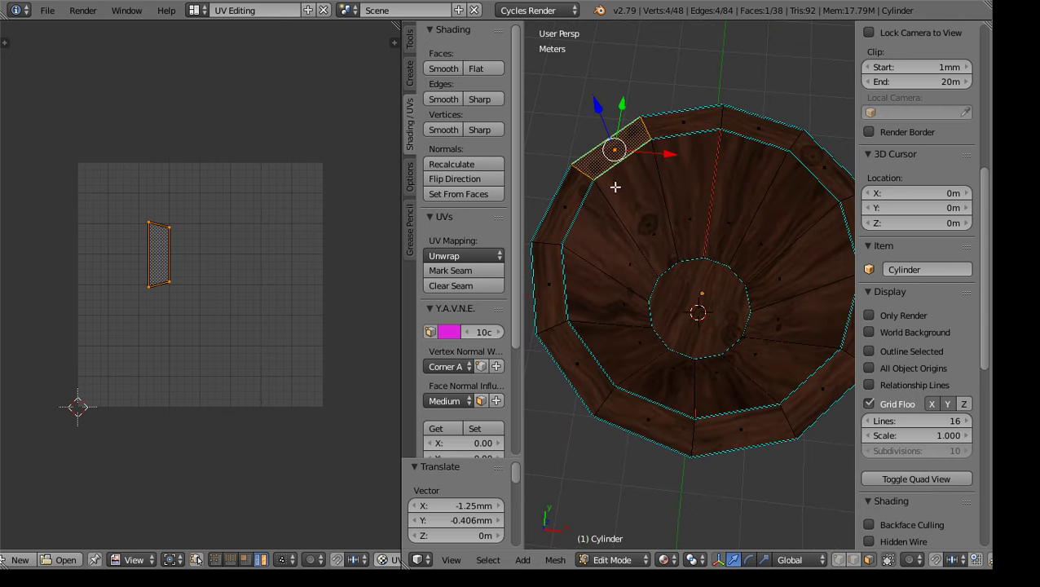
pyautogui.moveTo(613, 185); pyautogui.dragTo(648, 217, button='middle')
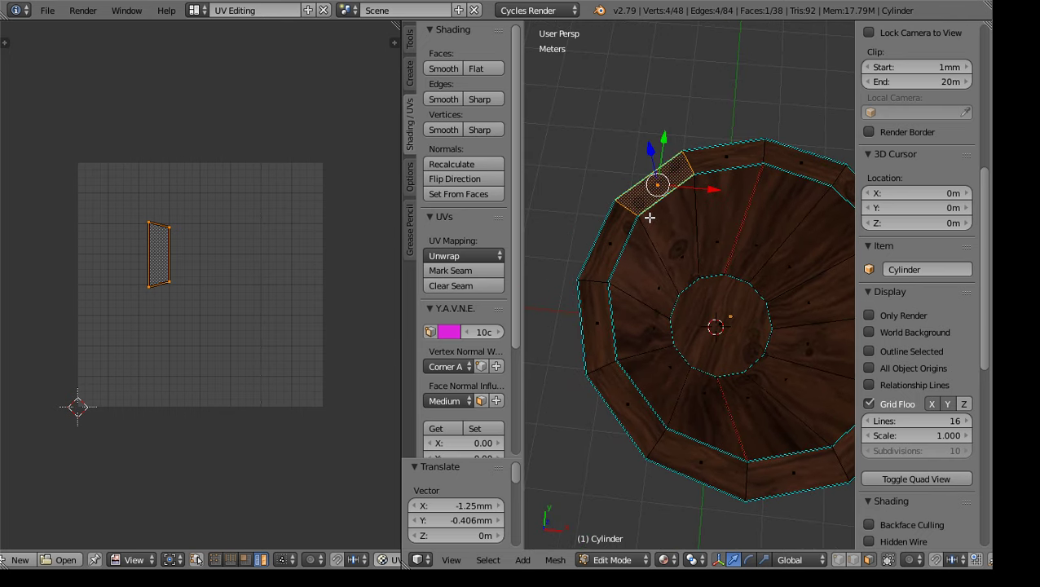
# Re-enable Outline Selected and Relationship Lines, then select the top face's right neighbour
pyautogui.click(869, 351)
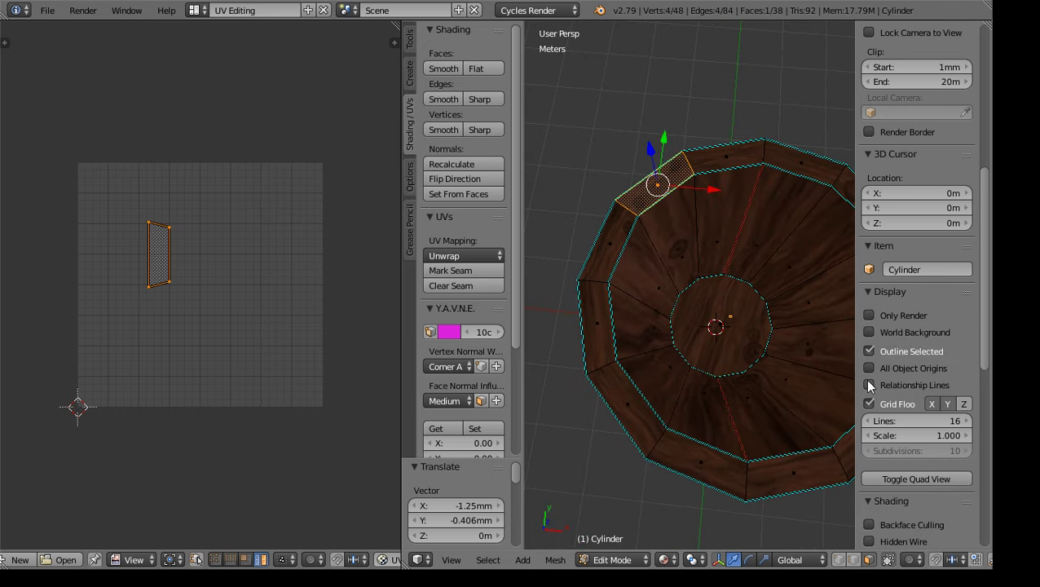
pyautogui.click(868, 386)
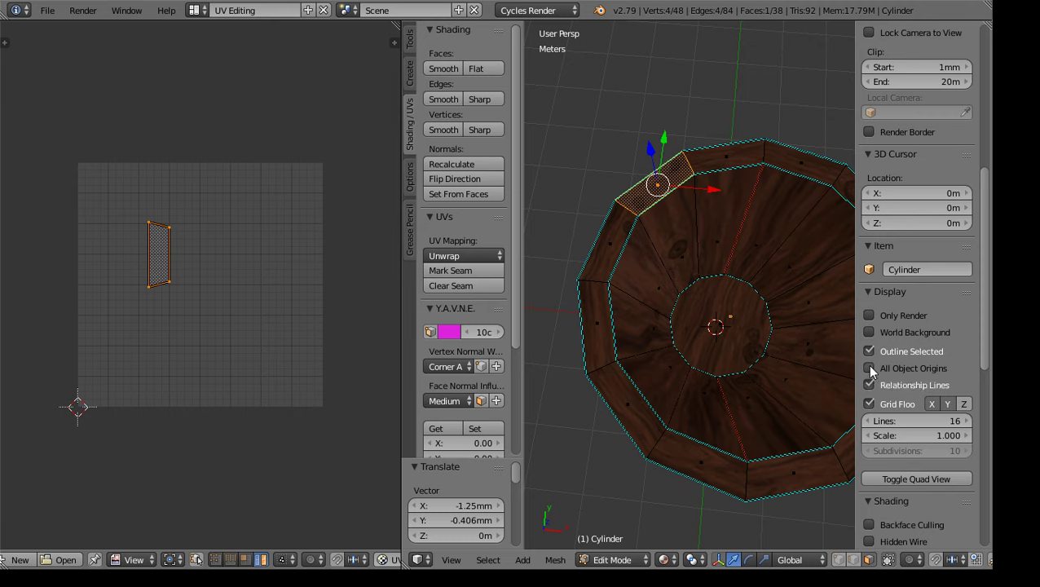
pyautogui.scroll(-6, 910, 410)
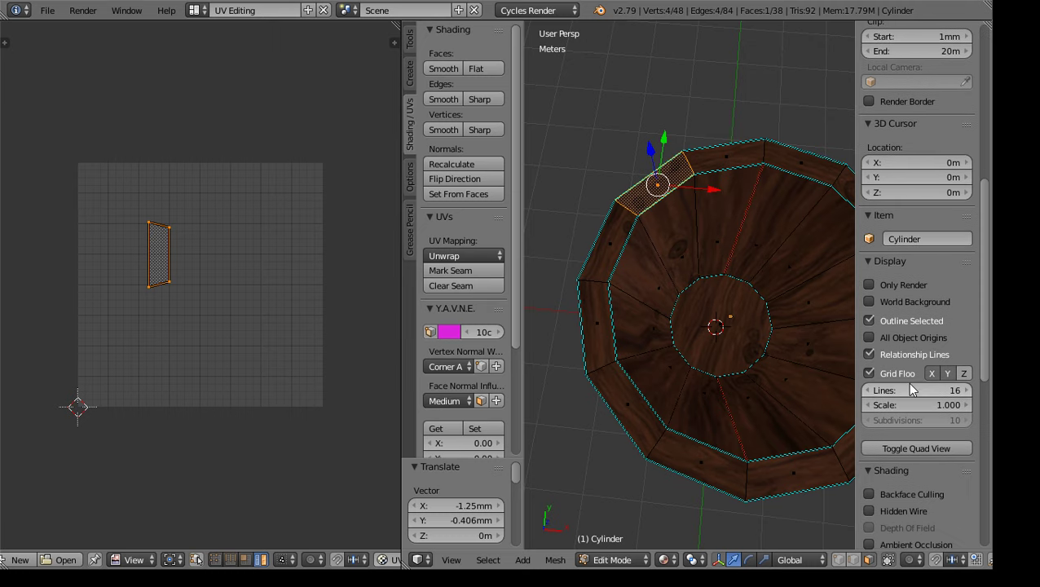
pyautogui.scroll(6, 907, 382)
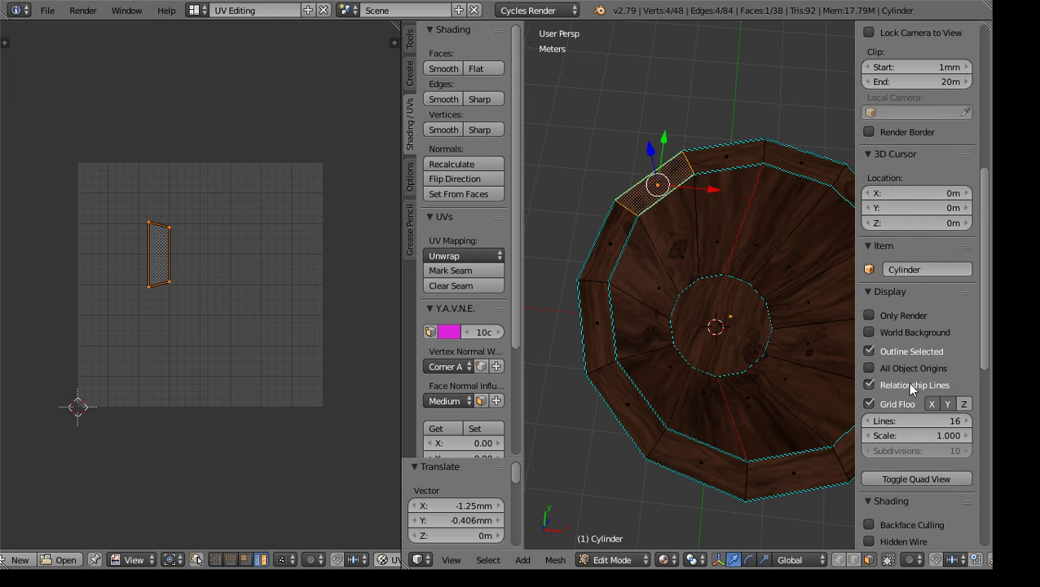
pyautogui.moveTo(753, 298); pyautogui.dragTo(649, 286, button='middle')
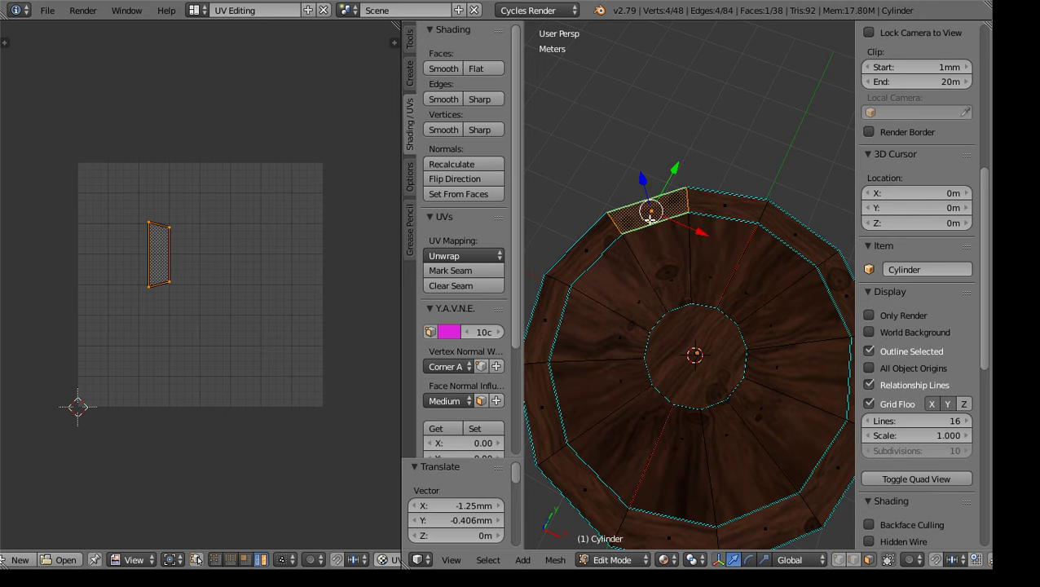
pyautogui.rightClick(698, 213)
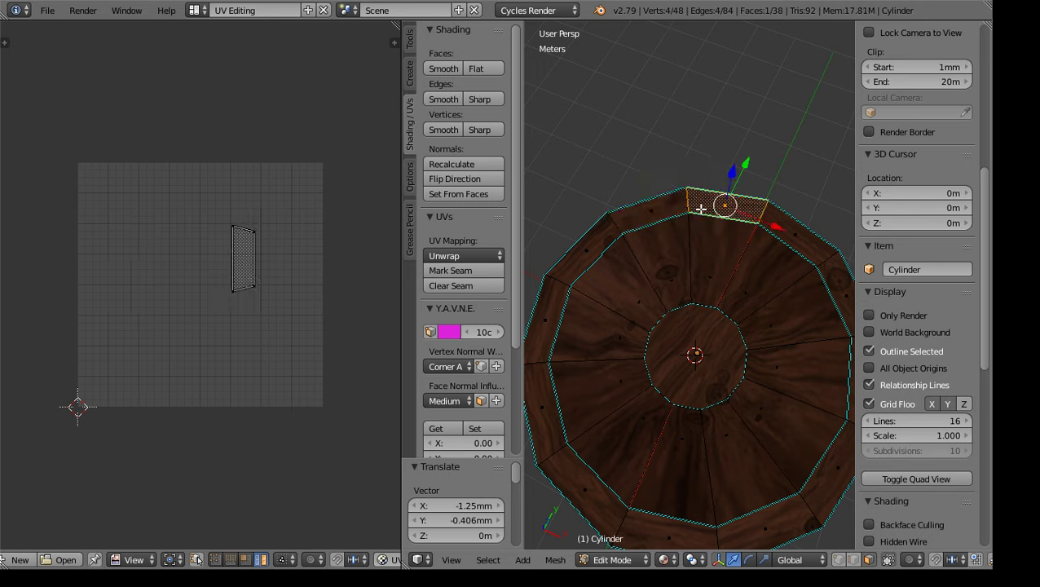
# Shift the UV island of the face left of the top rim face
pyautogui.rightClick(604, 237)
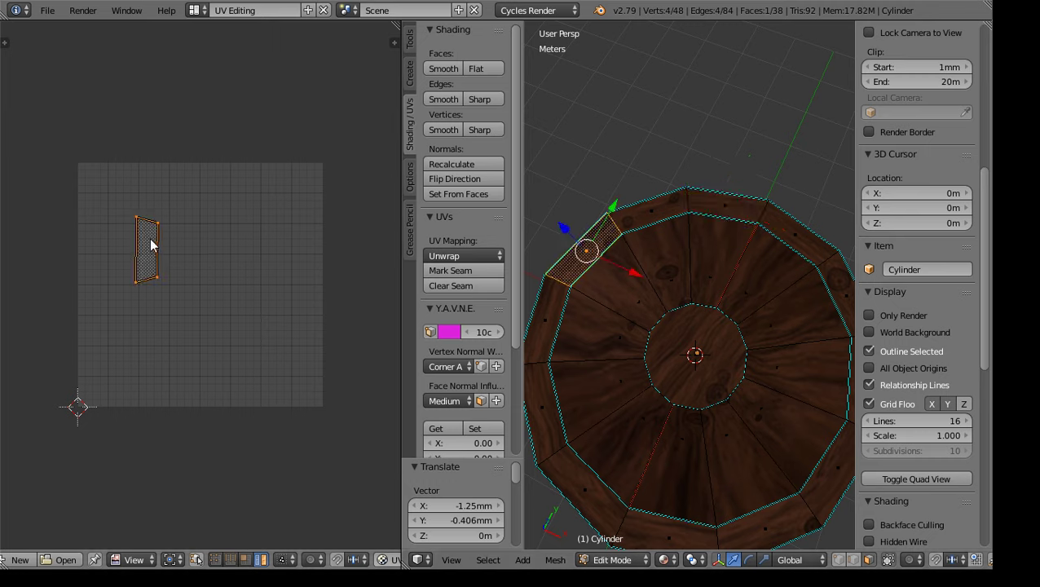
pyautogui.press('a')
pyautogui.press('g')
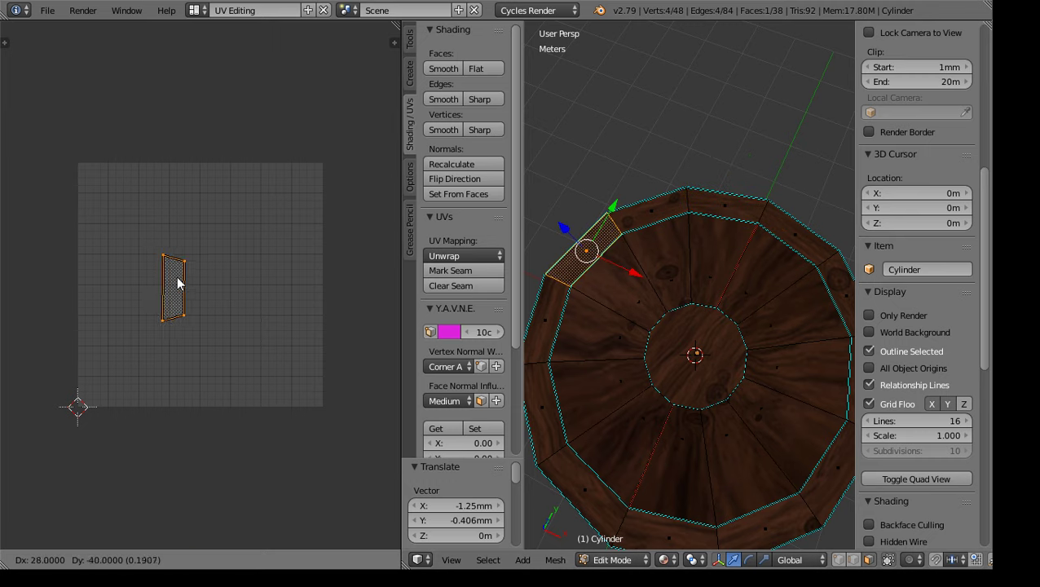
pyautogui.click(185, 293)
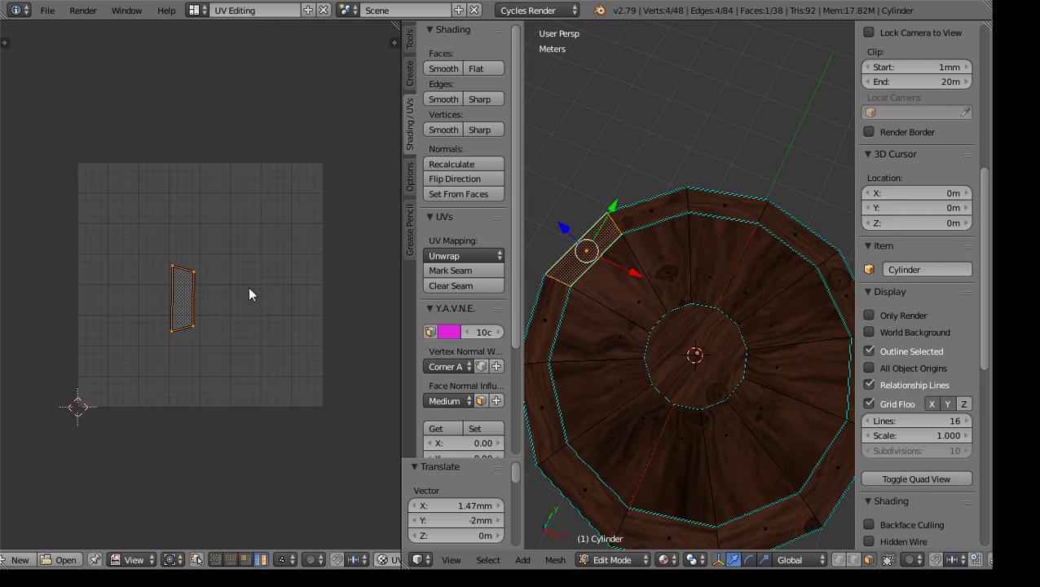
# Select the front rim face and reposition its whole UV island
pyautogui.rightClick(671, 209)
pyautogui.rightClick(776, 229)
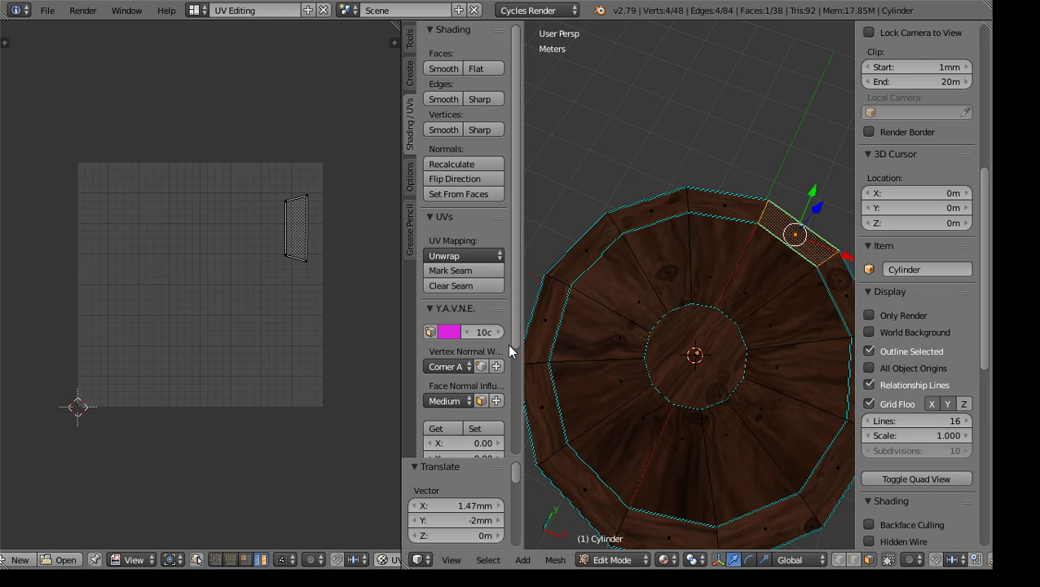
pyautogui.moveTo(740, 386); pyautogui.dragTo(687, 293, button='middle')
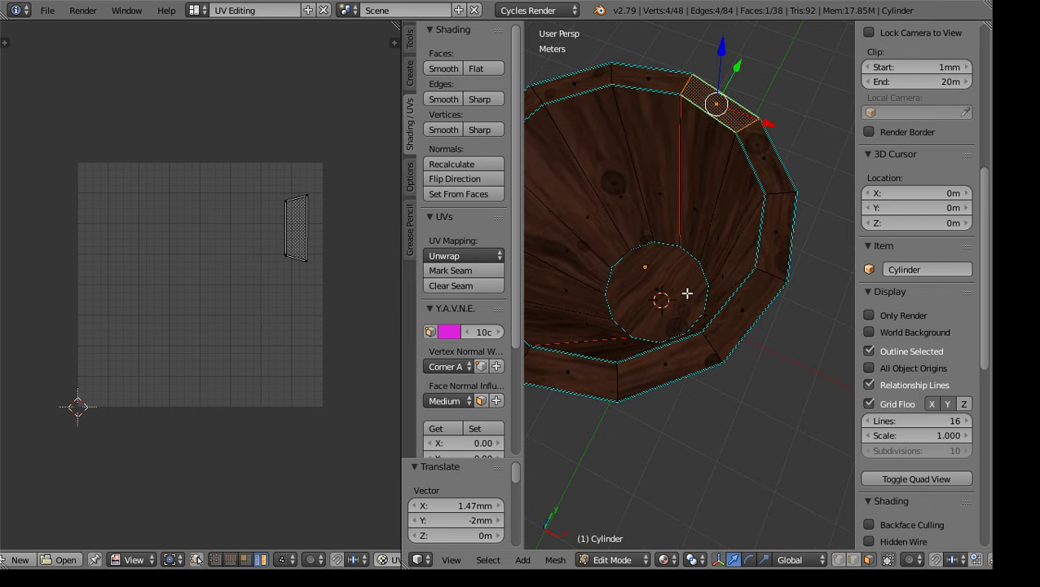
pyautogui.rightClick(681, 371)
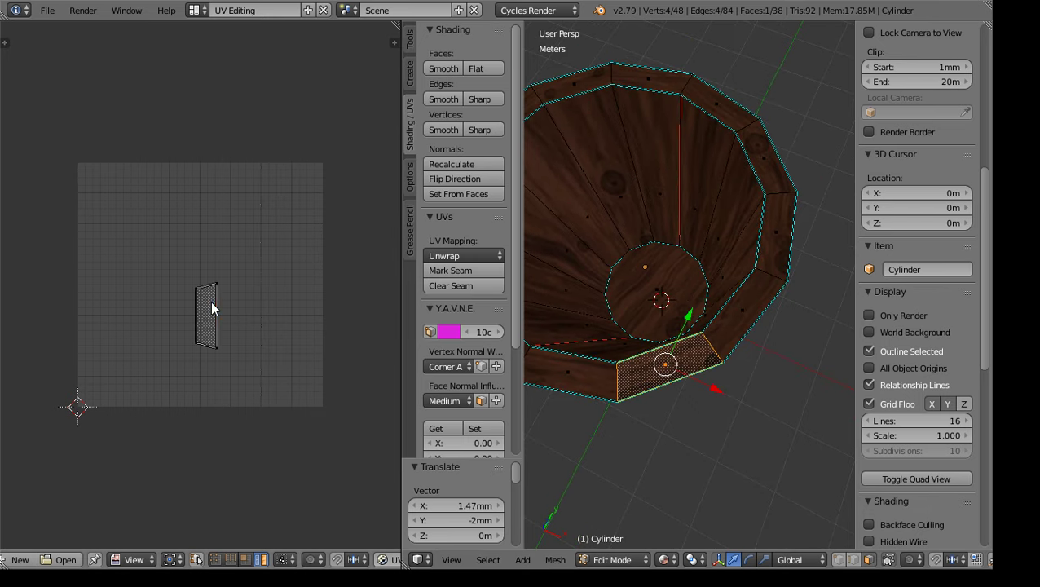
pyautogui.press('a')
pyautogui.press('g')
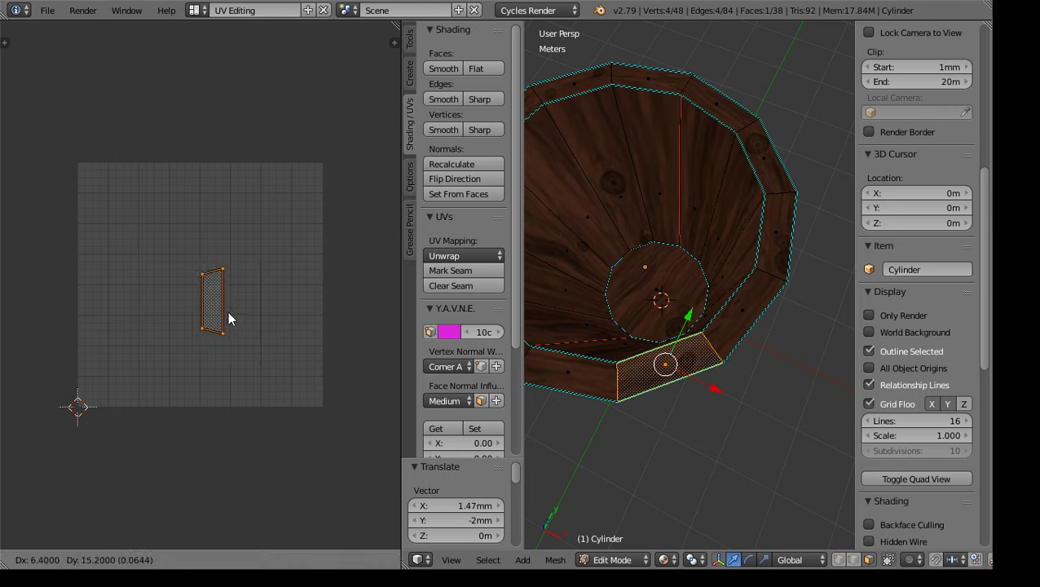
pyautogui.click(230, 316)
# Move the right-side rim face's UV island, then select further rim faces
pyautogui.rightClick(774, 237)
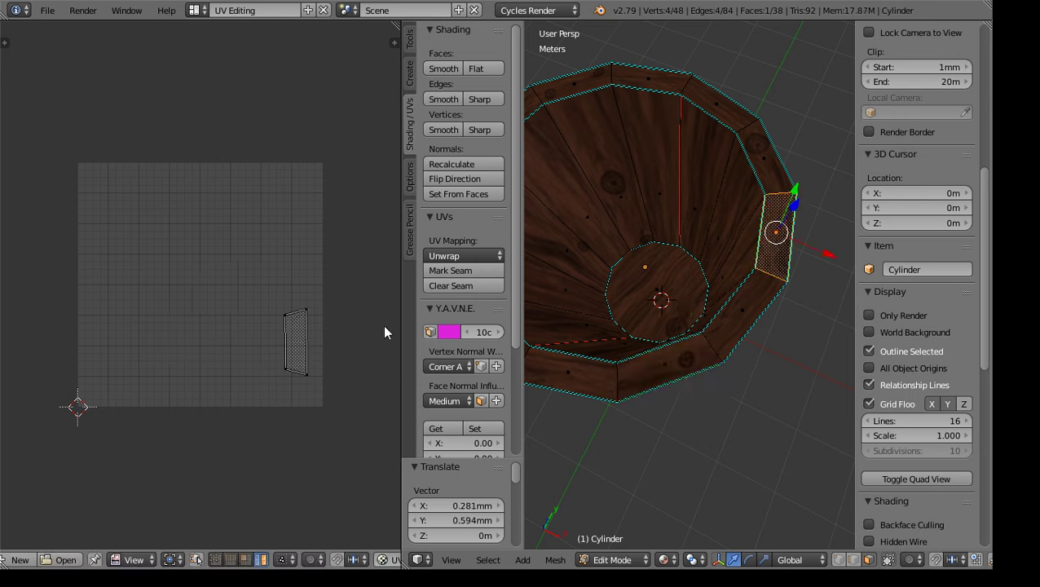
pyautogui.press('g')
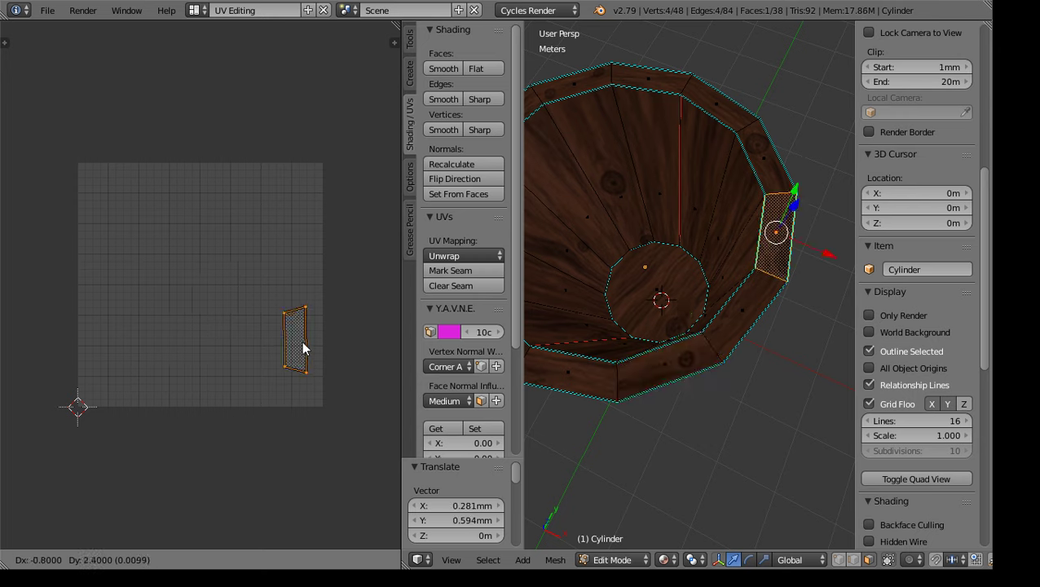
pyautogui.click(284, 342)
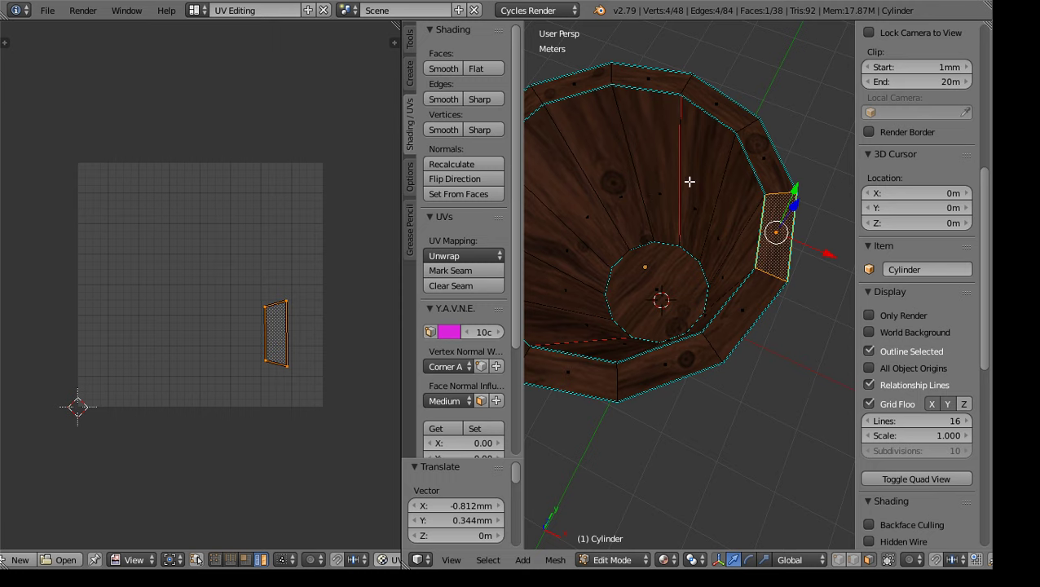
pyautogui.rightClick(764, 158)
pyautogui.rightClick(610, 375)
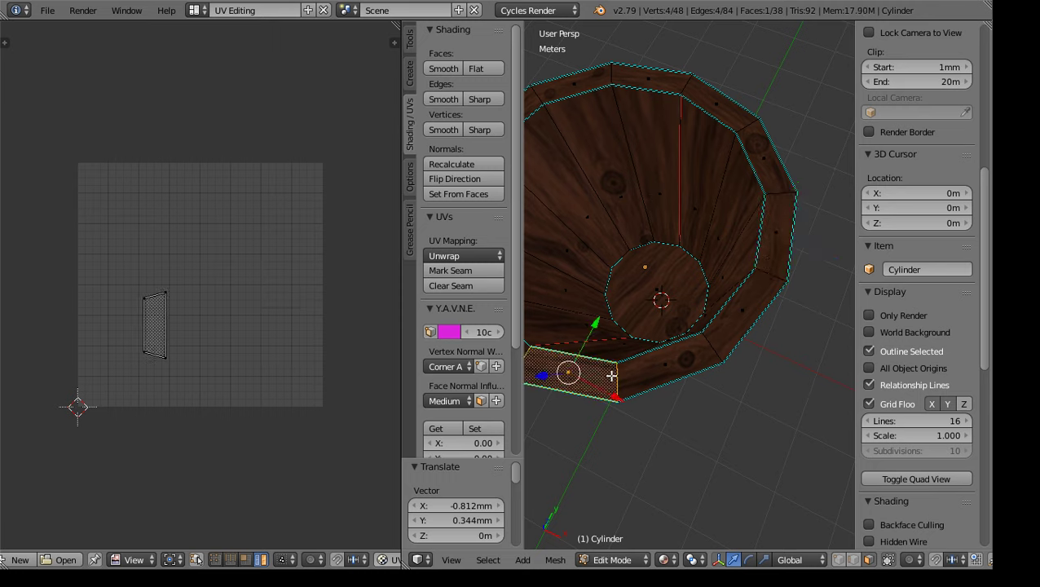
# Inspect the bucket from several angles and select the entire bucket mesh
pyautogui.press('KP_8')
pyautogui.press('KP_8')
pyautogui.press('KP_8')
pyautogui.press('KP_8')
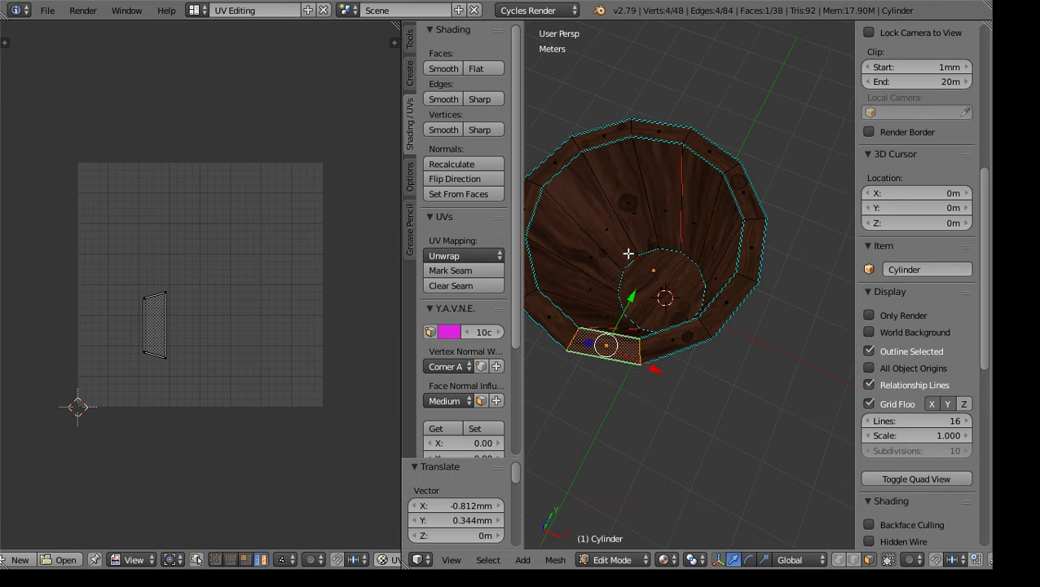
pyautogui.press('KP_2')
pyautogui.press('KP_2')
pyautogui.press('KP_2')
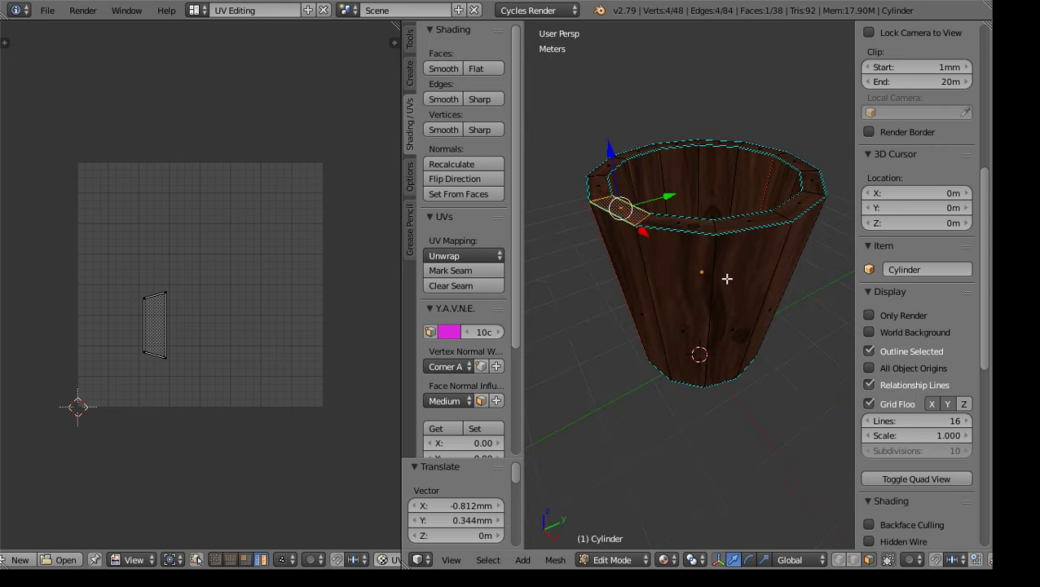
pyautogui.scroll(-2, 726, 299)
pyautogui.moveTo(779, 321); pyautogui.dragTo(758, 311, button='middle')
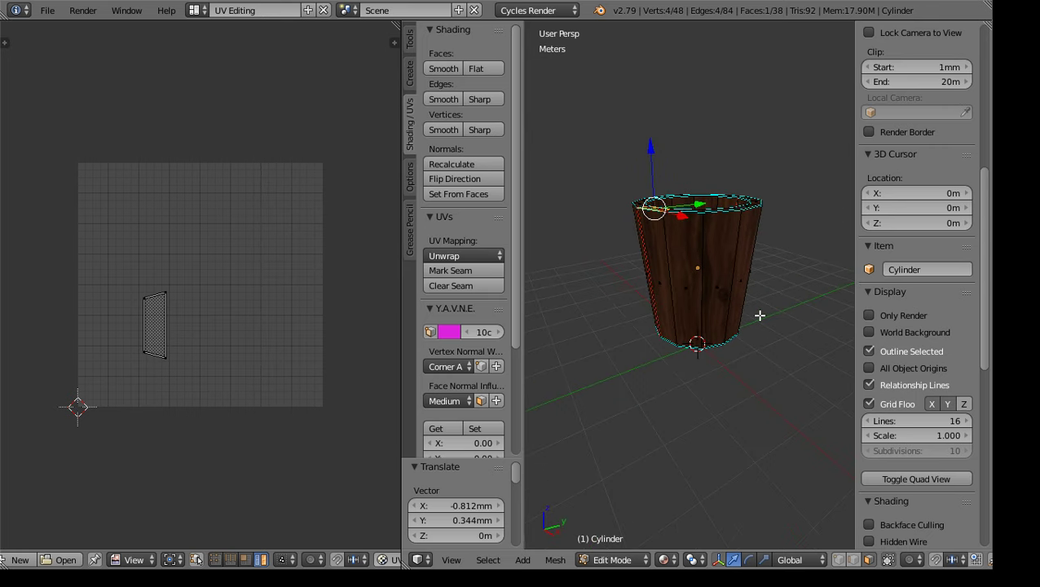
pyautogui.click(197, 11)
pyautogui.press('a')
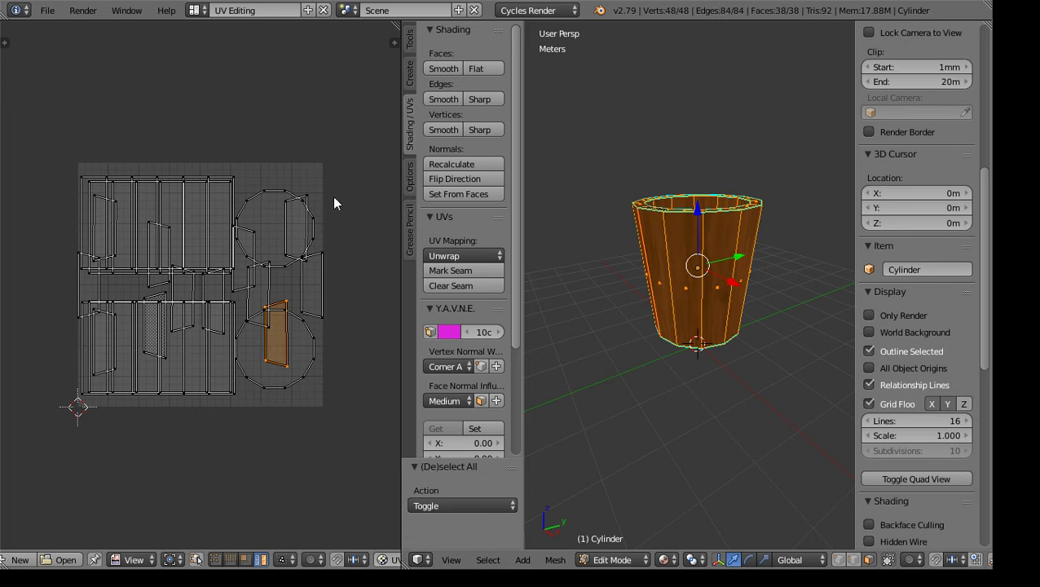
# Nudge a quad UV island about -0.406 mm in X, then orbit to check the bucket
pyautogui.rightClick(318, 288)
pyautogui.press('g')
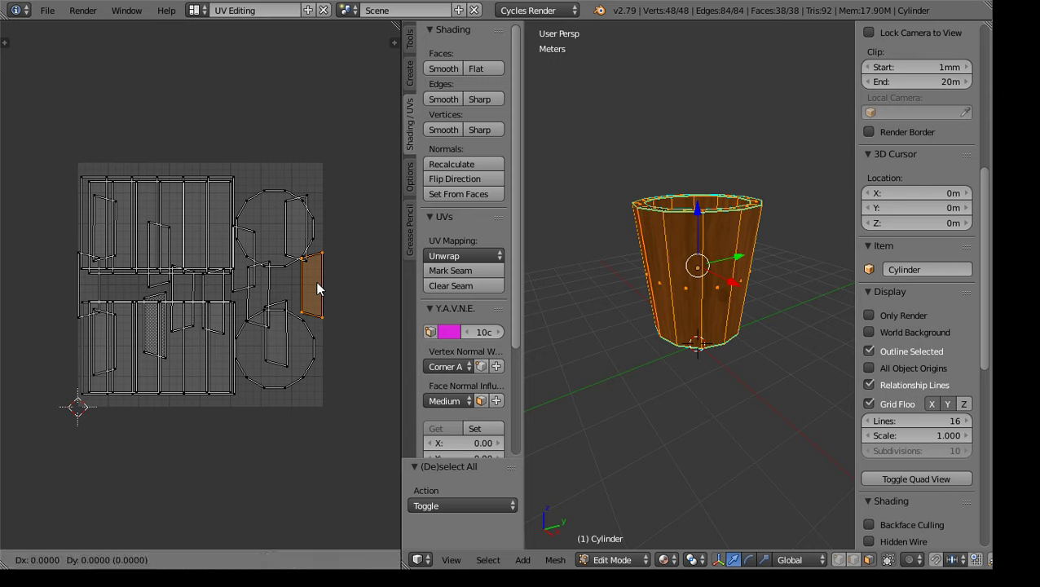
pyautogui.click(305, 278)
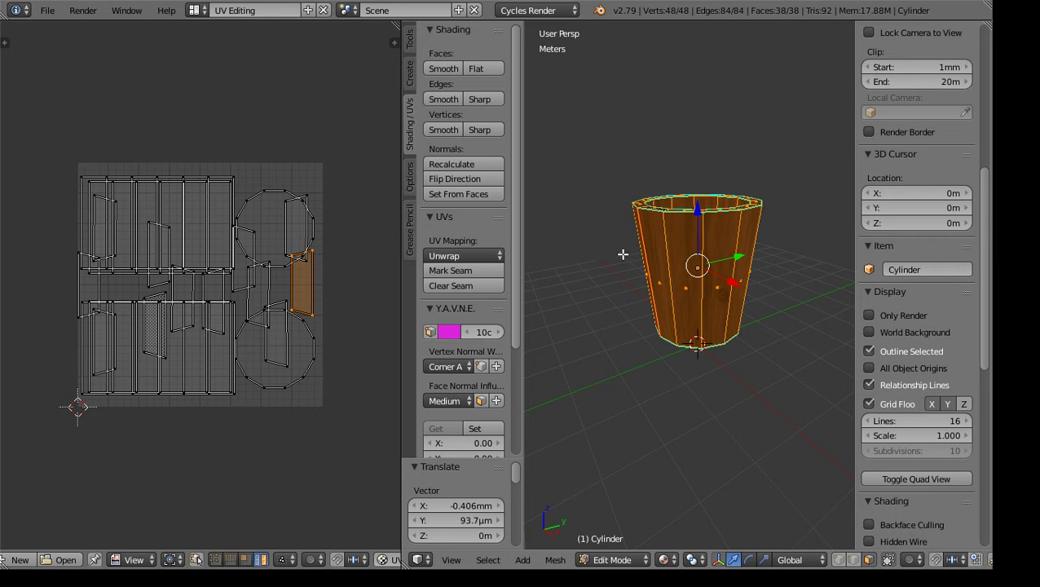
pyautogui.moveTo(720, 364); pyautogui.dragTo(691, 313, button='middle')
pyautogui.moveTo(735, 247); pyautogui.dragTo(656, 414, button='middle')
pyautogui.moveTo(701, 302); pyautogui.dragTo(697, 326, button='middle')
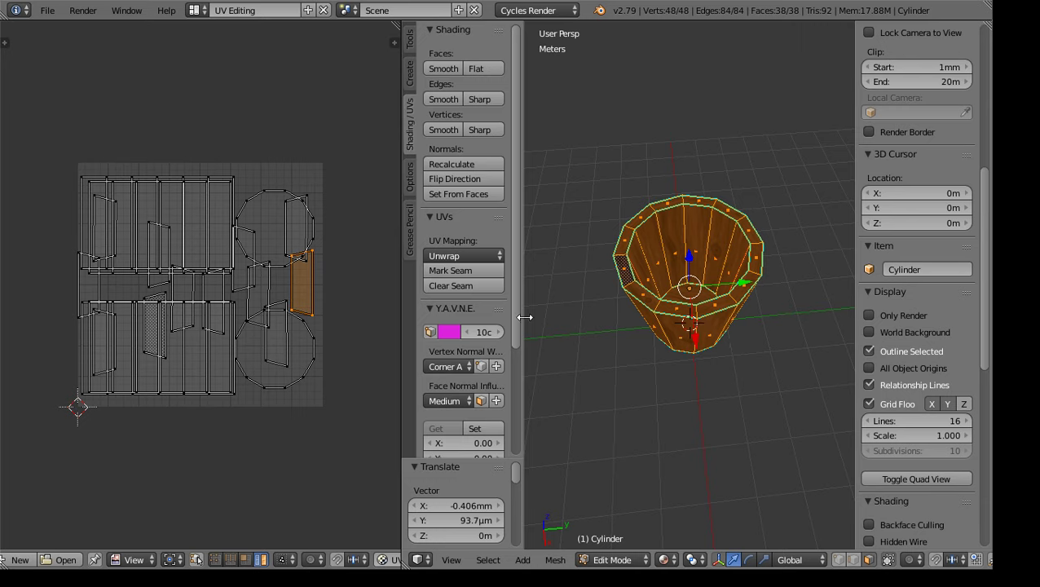
pyautogui.moveTo(656, 372); pyautogui.dragTo(678, 332, button='middle')
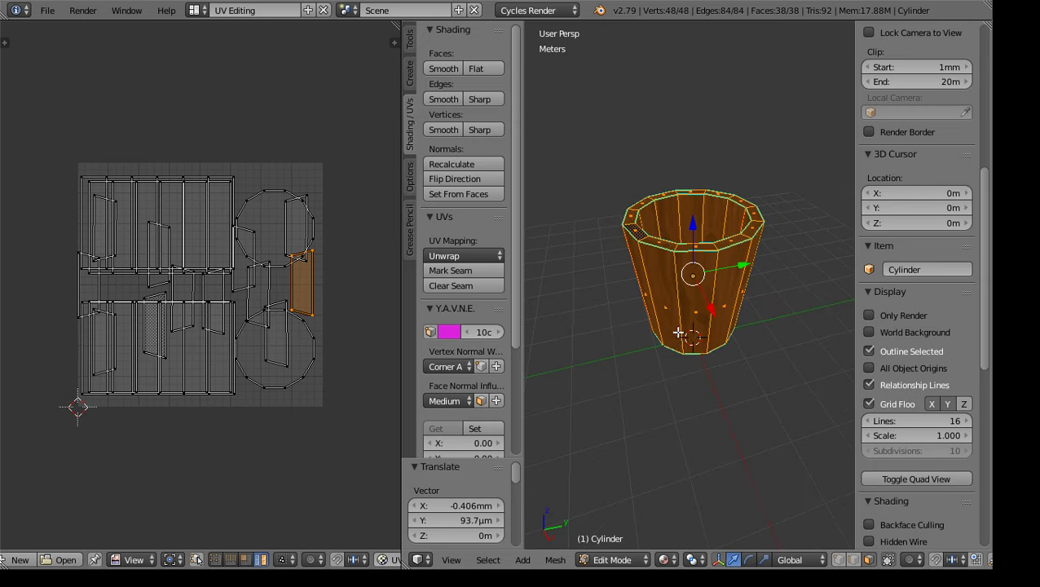
pyautogui.click(198, 11)
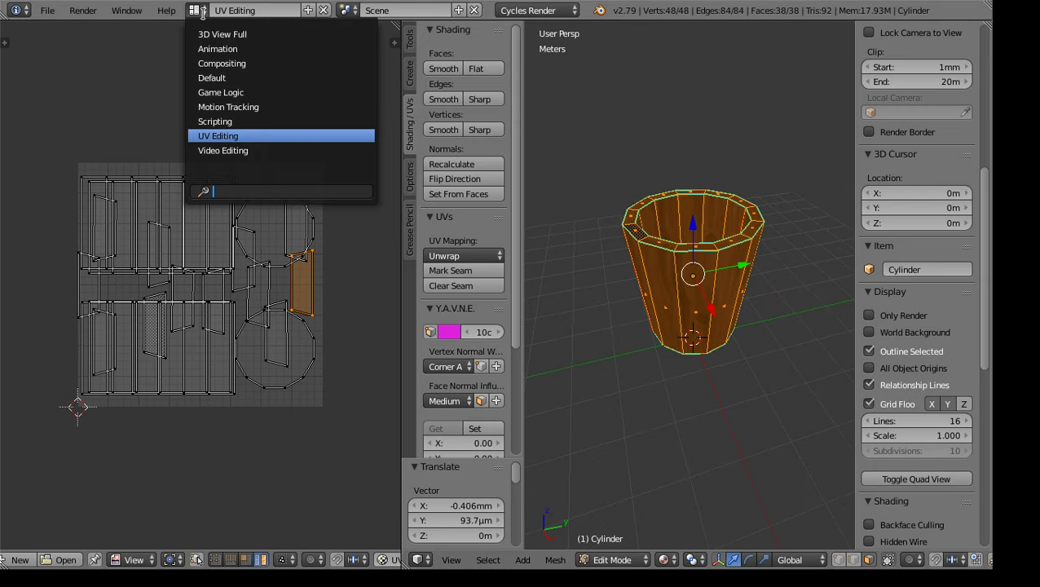
# Switch to the Default layout and frame the cup in a side view
pyautogui.click(225, 77)
pyautogui.moveTo(393, 414); pyautogui.dragTo(438, 320, button='middle')
pyautogui.scroll(-2, 455, 329)
pyautogui.scroll(-3, 466, 326)
pyautogui.moveTo(422, 356); pyautogui.dragTo(464, 375, button='middle')
pyautogui.scroll(1, 418, 372)
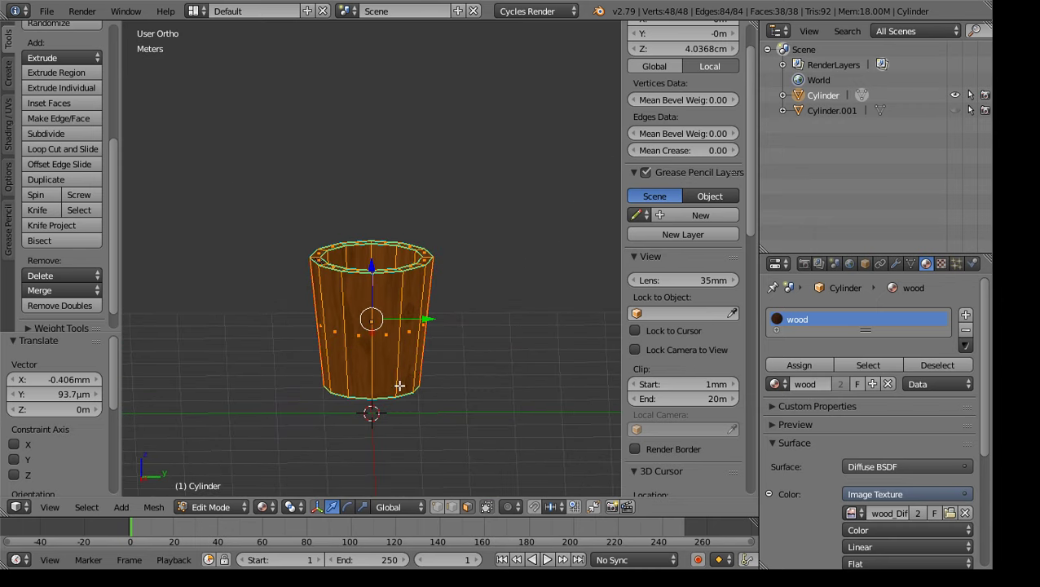
pyautogui.keyDown('shift'); pyautogui.moveTo(399, 385); pyautogui.dragTo(434, 383, button='middle'); pyautogui.keyUp('shift')
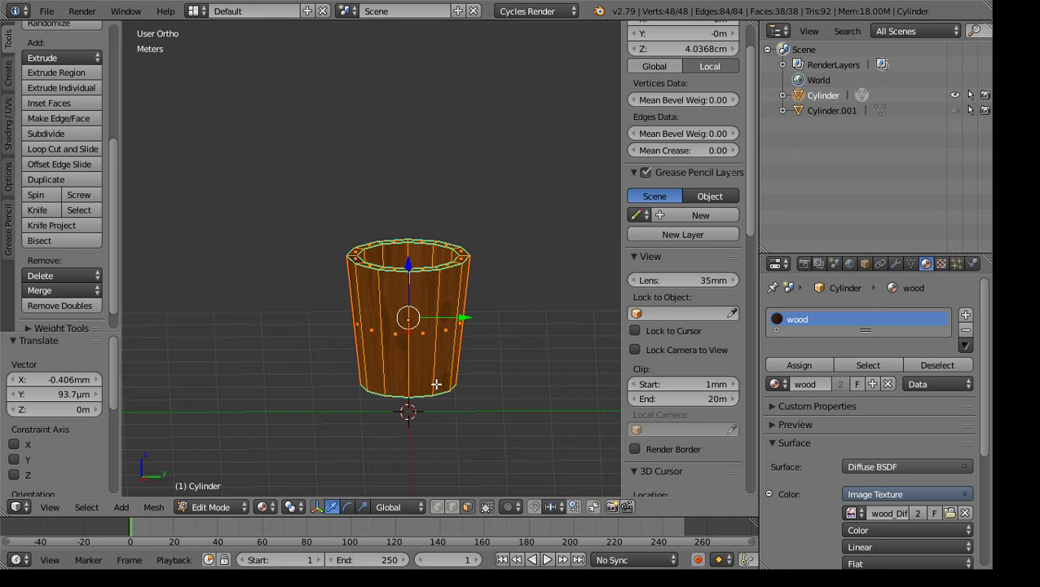
# Delete Cylinder.001 via the Outliner and select the remaining wooden cup
pyautogui.click(846, 117)
pyautogui.click(952, 111)
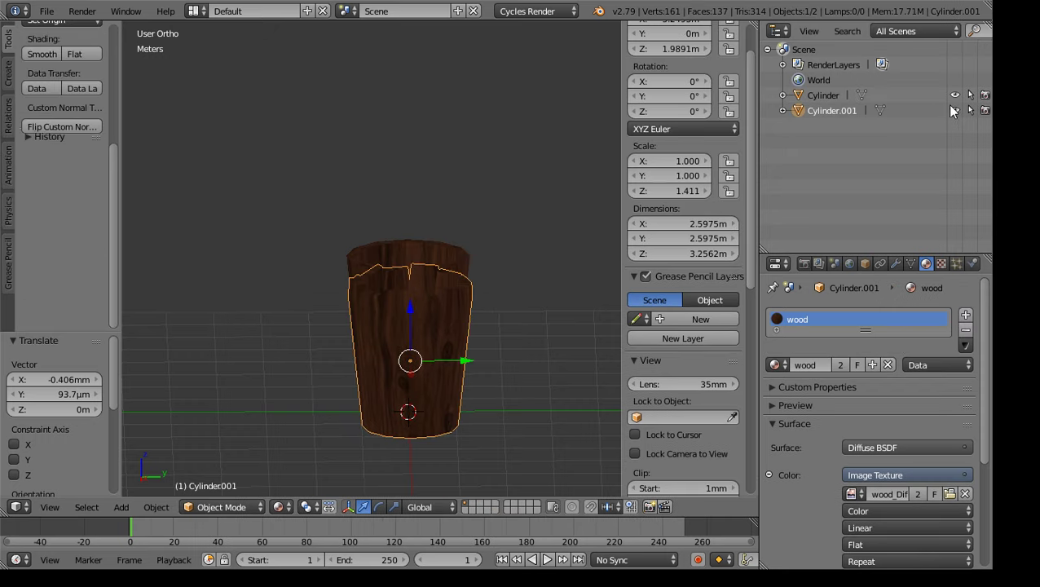
pyautogui.moveTo(503, 256); pyautogui.dragTo(420, 299, button='middle')
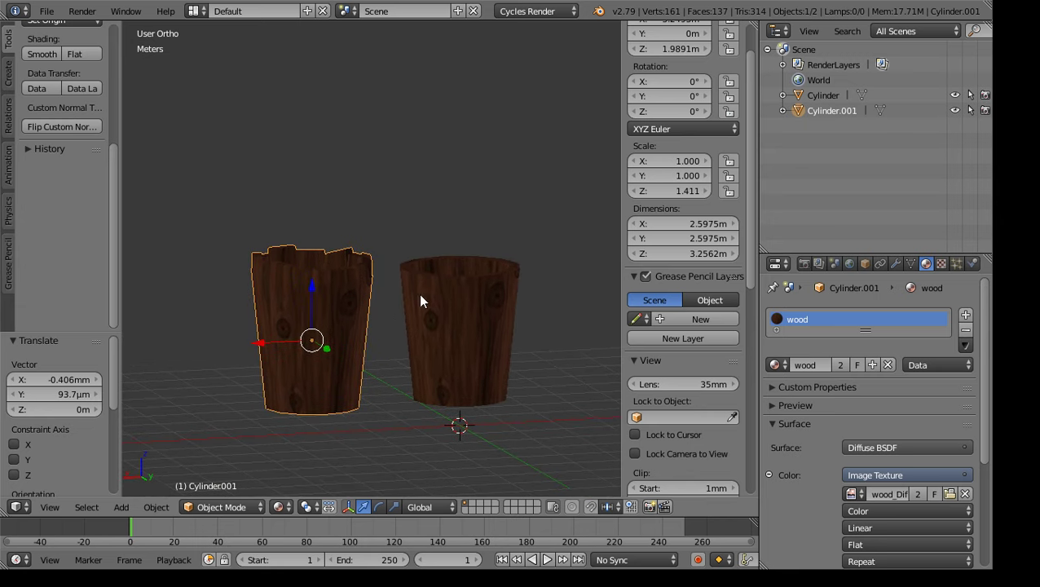
pyautogui.rightClick(836, 109)
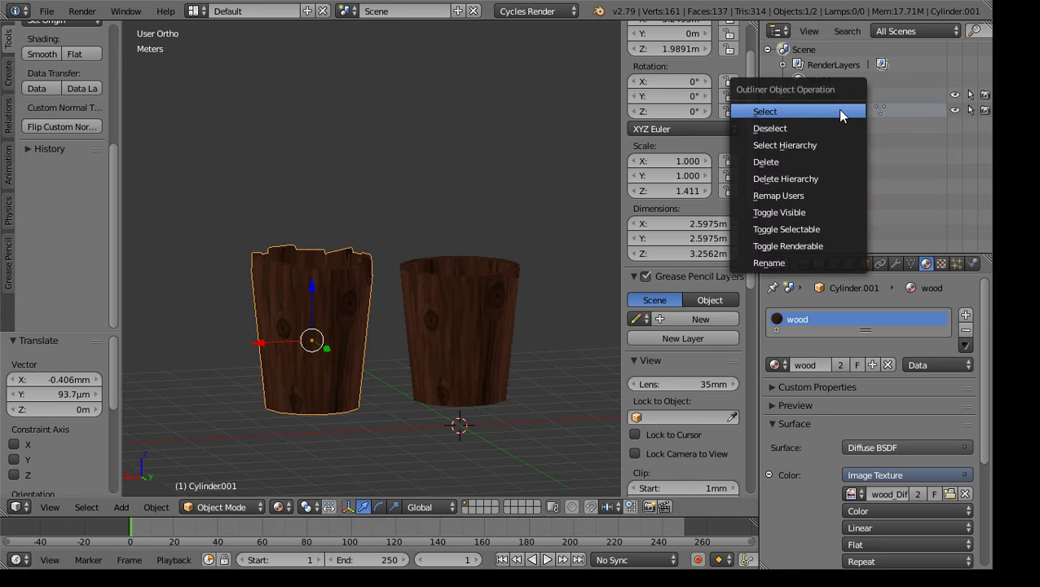
pyautogui.click(818, 163)
pyautogui.rightClick(461, 323)
pyautogui.moveTo(402, 340); pyautogui.dragTo(561, 355, button='middle')
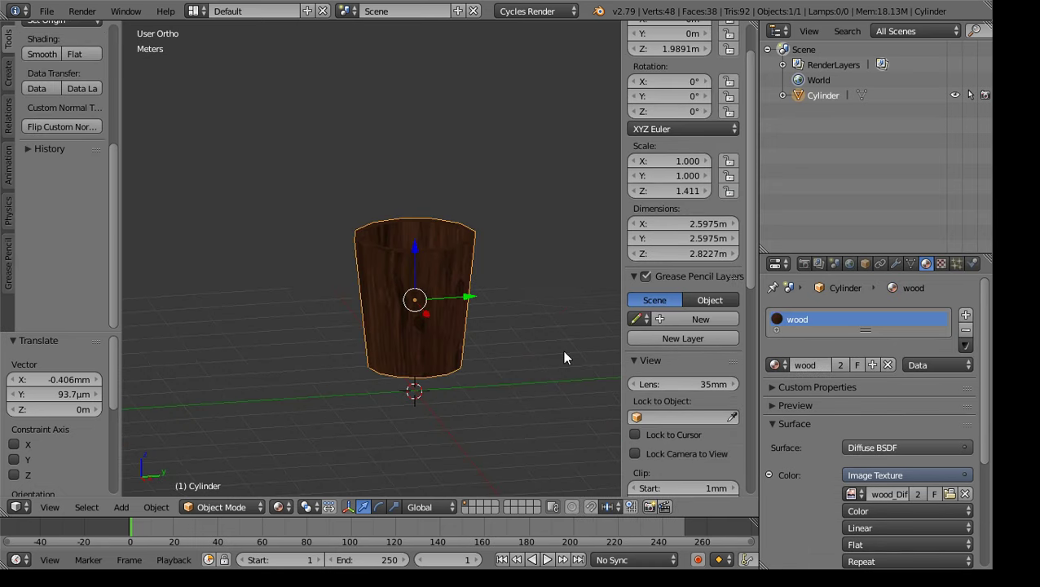
pyautogui.moveTo(427, 360); pyautogui.dragTo(459, 343, button='middle')
pyautogui.scroll(1, 477, 343)
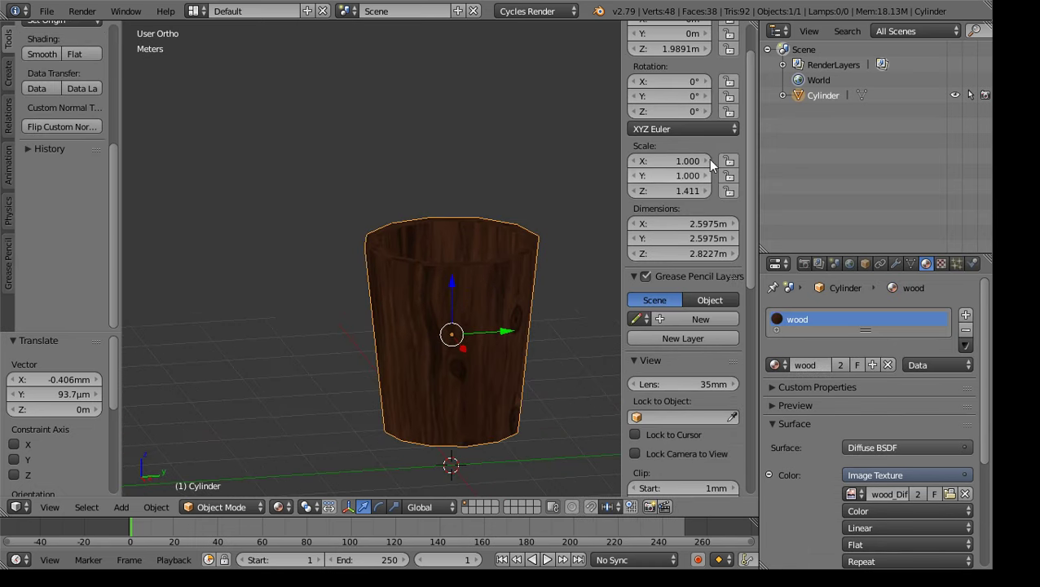
# Rename the Cylinder object to 'bucket_L0' in the Outliner
pyautogui.doubleClick(825, 95)
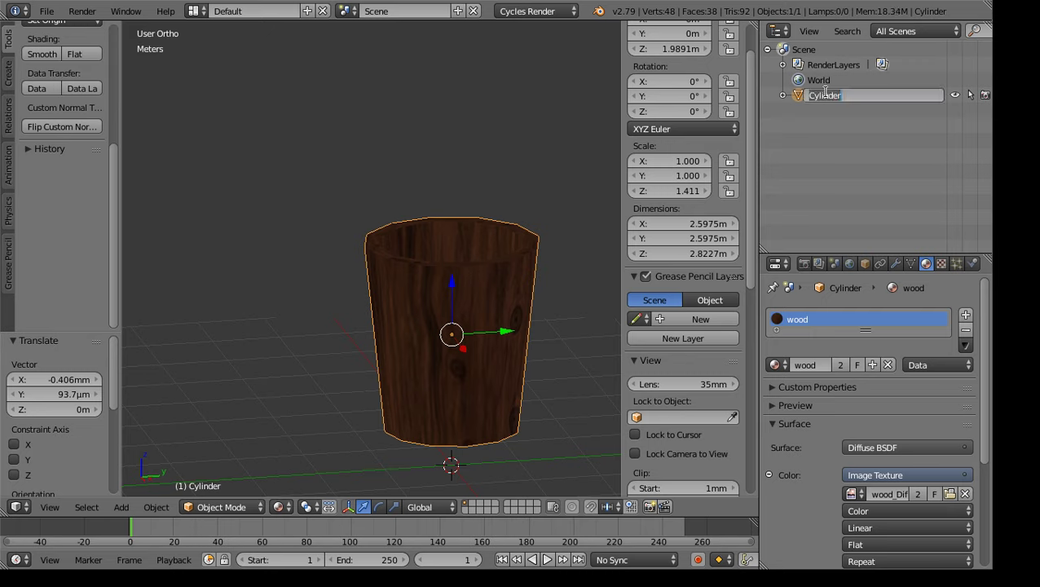
pyautogui.write('bucket_L0')
pyautogui.press('Return')
pyautogui.moveTo(413, 257); pyautogui.dragTo(475, 365, button='middle')
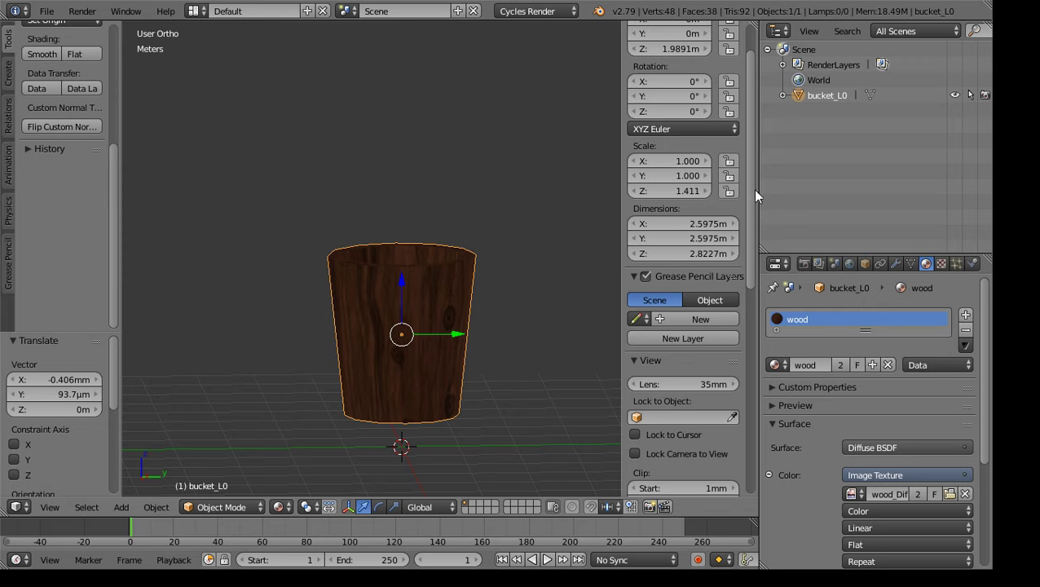
pyautogui.scroll(3, 749, 186)
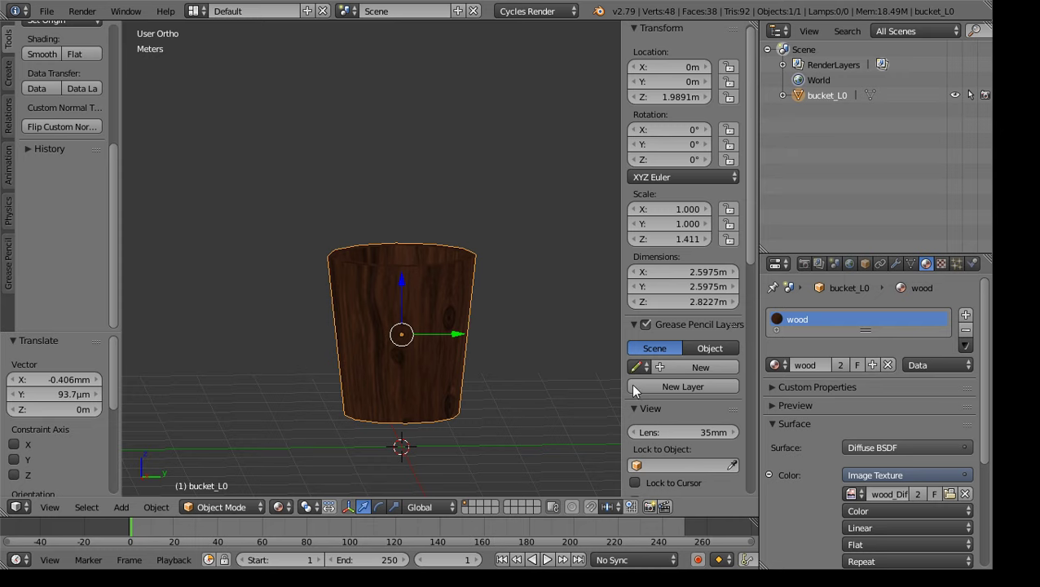
pyautogui.scroll(-20, 678, 308)
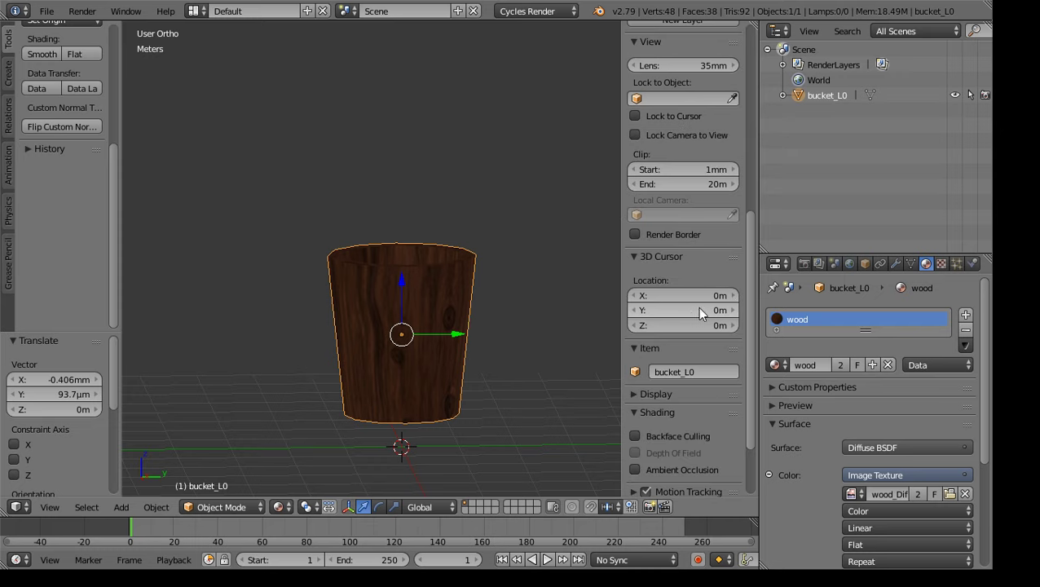
pyautogui.scroll(20, 697, 308)
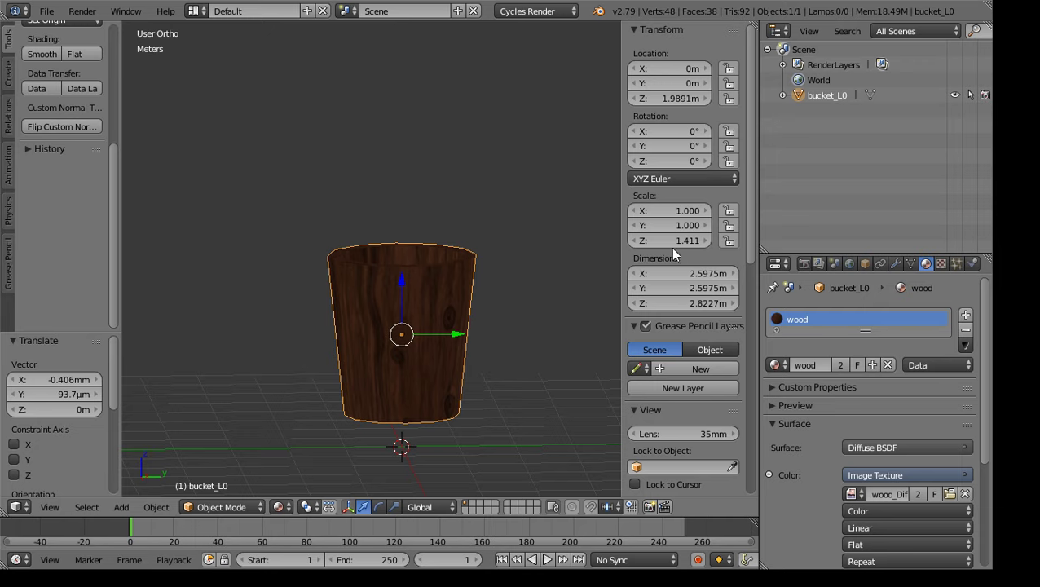
# Set bucket_L0's origin to the 3D cursor, bringing its location to 0 m
pyautogui.click(156, 506)
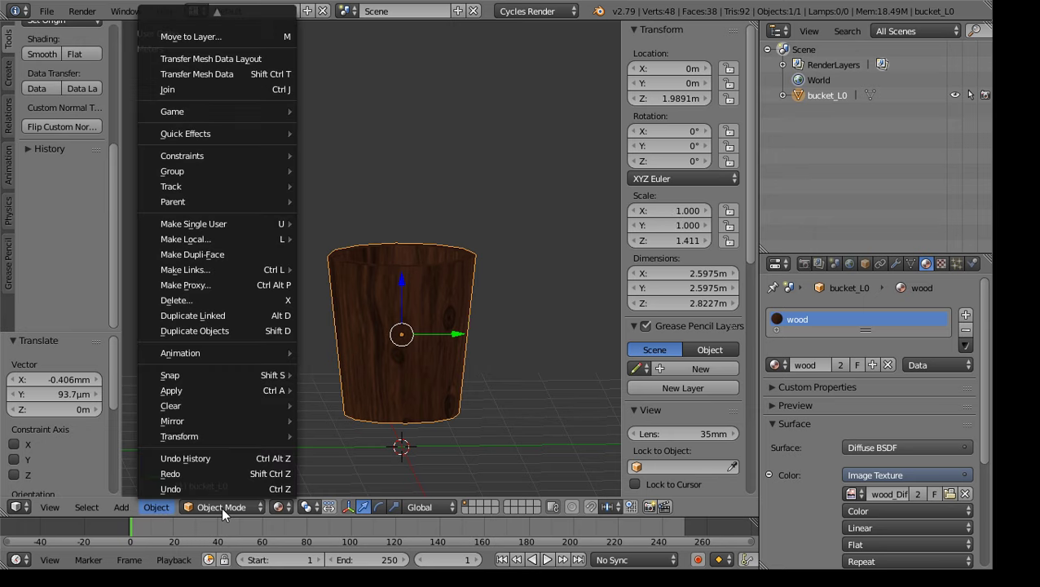
pyautogui.moveTo(201, 438)
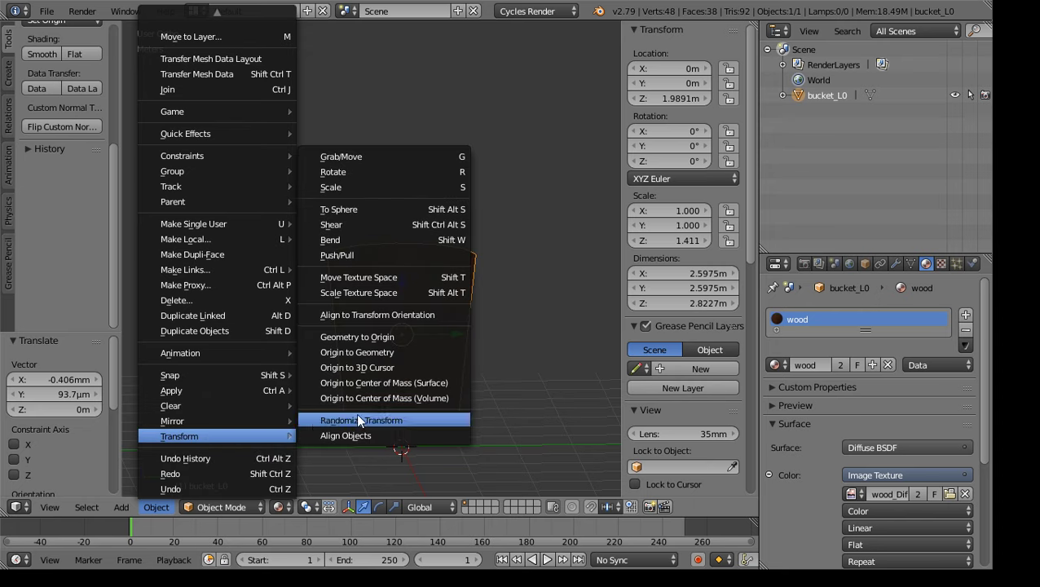
pyautogui.click(387, 367)
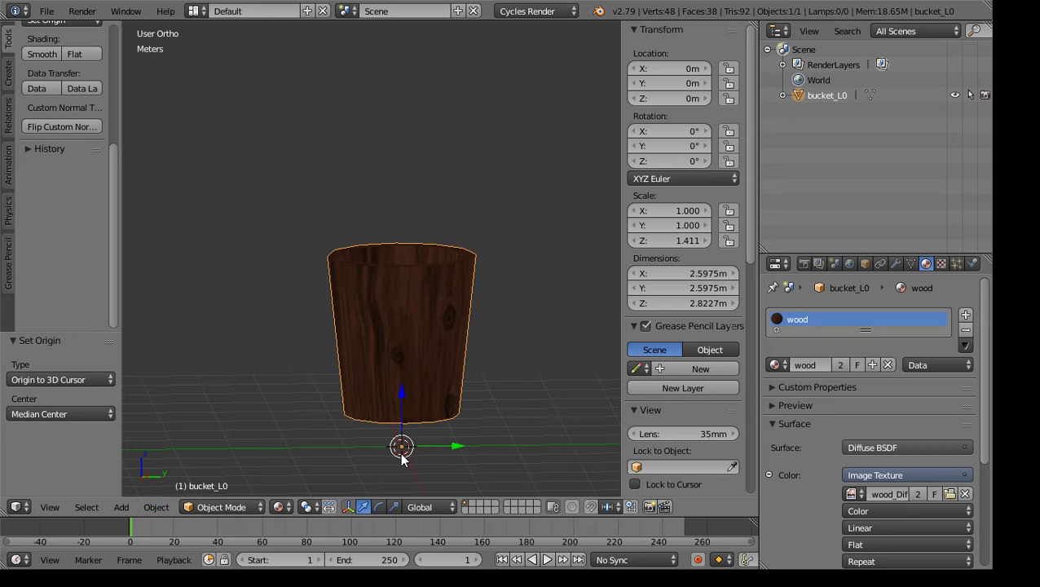
pyautogui.click(157, 507)
pyautogui.click(167, 503)
pyautogui.click(156, 509)
pyautogui.moveTo(269, 437)
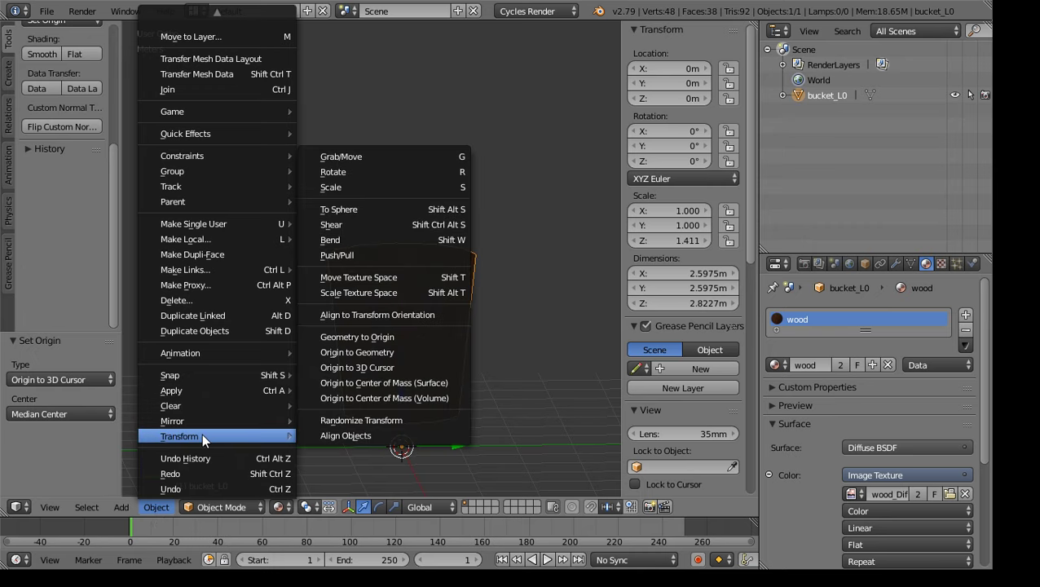
# Set the origin to the 3D cursor again and apply bucket_L0's rotation and scale
pyautogui.click(376, 372)
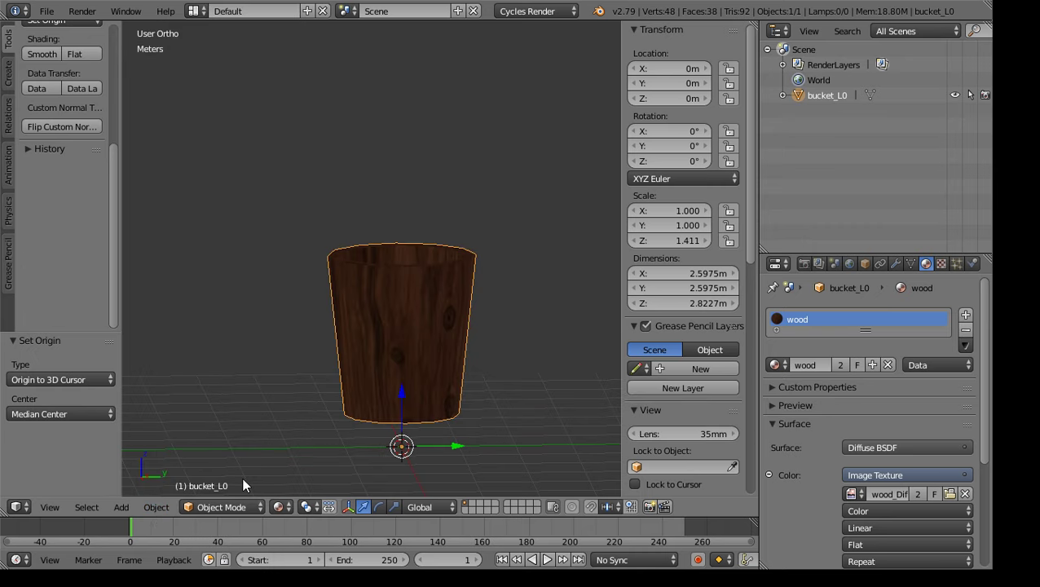
pyautogui.click(168, 505)
pyautogui.moveTo(220, 393)
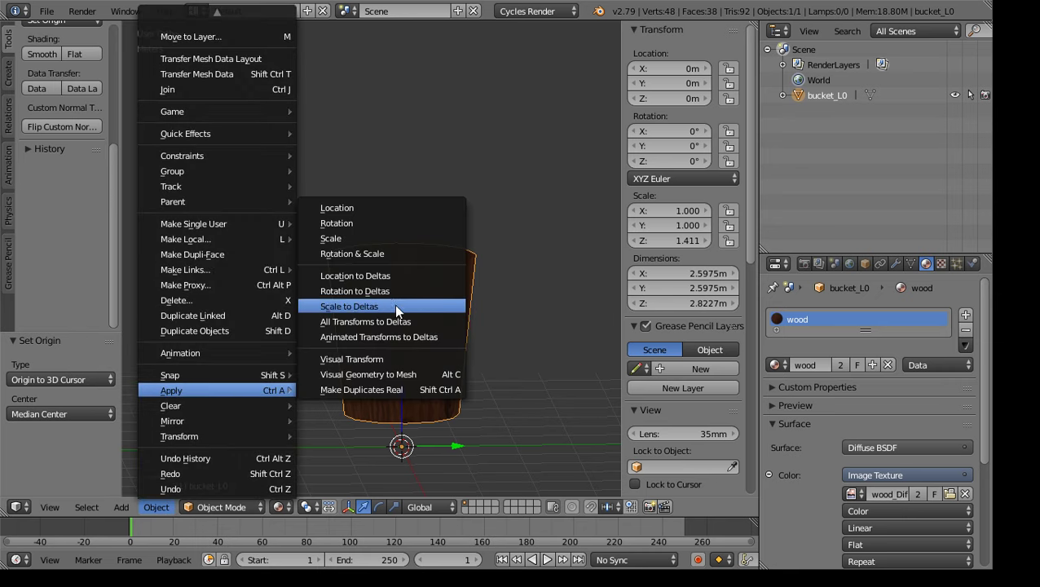
pyautogui.click(386, 255)
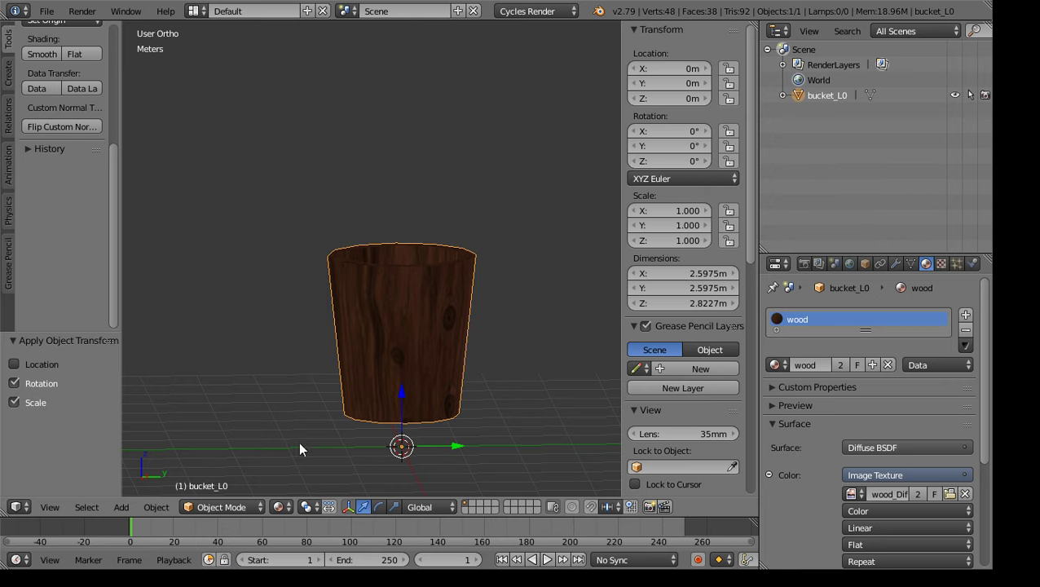
# Apply bucket_L0's location, leaving the interaction mode unchanged
pyautogui.click(155, 506)
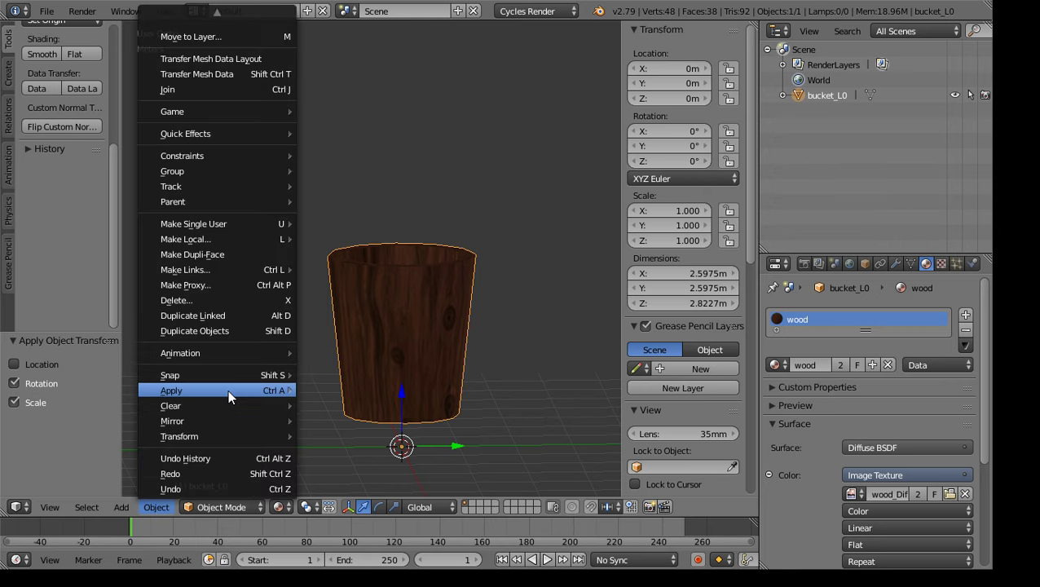
pyautogui.moveTo(228, 390)
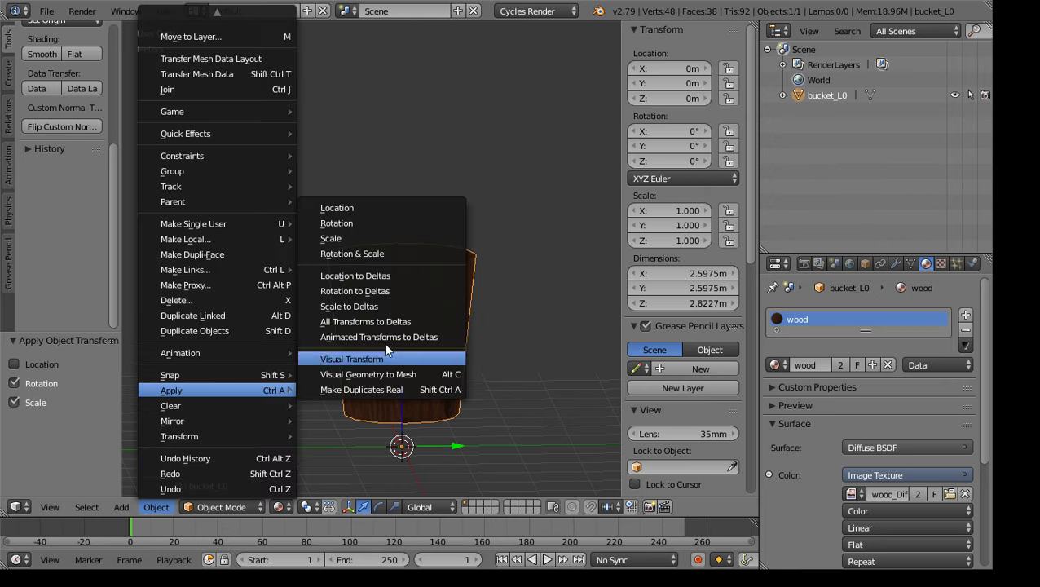
pyautogui.click(411, 211)
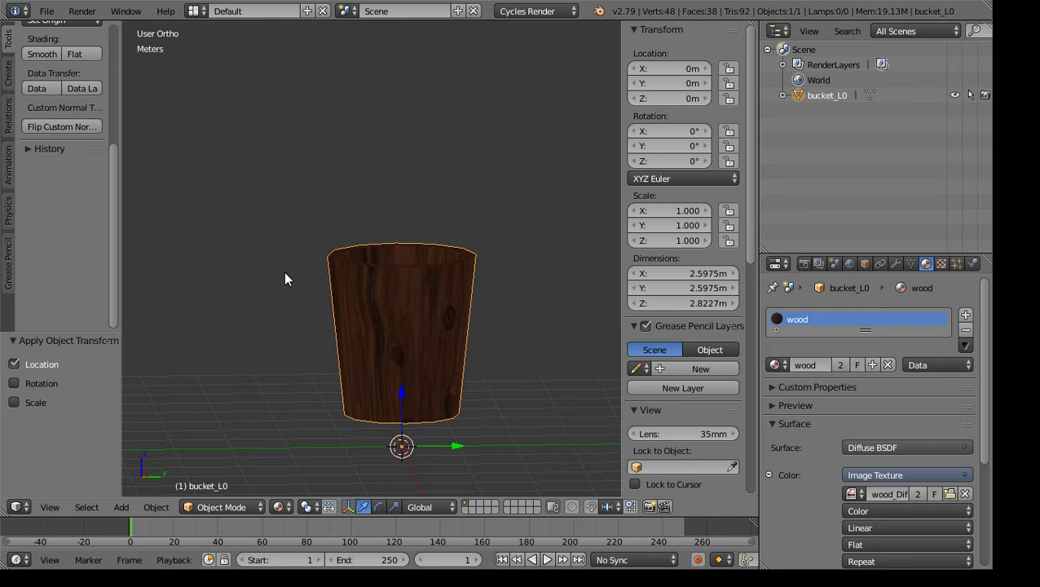
pyautogui.click(210, 508)
pyautogui.click(160, 507)
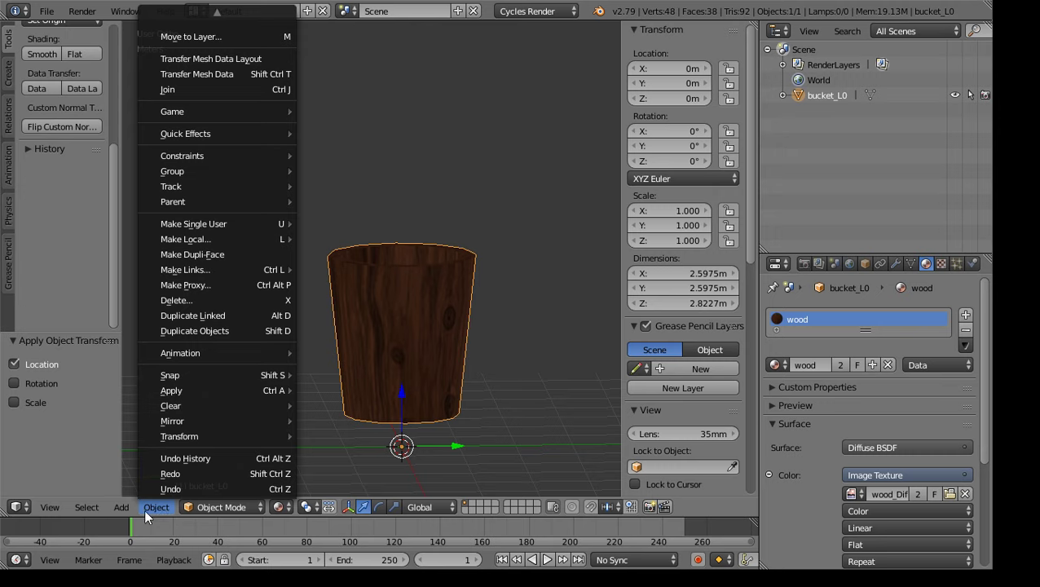
# Add a Single Bone armature at the 3D cursor from the Add menu
pyautogui.moveTo(122, 507)
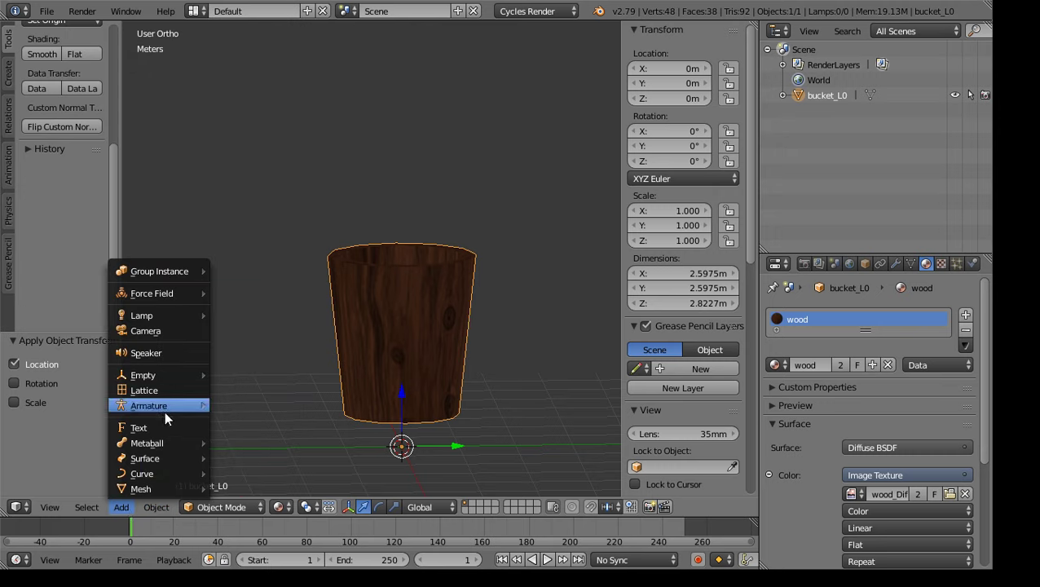
pyautogui.moveTo(172, 406)
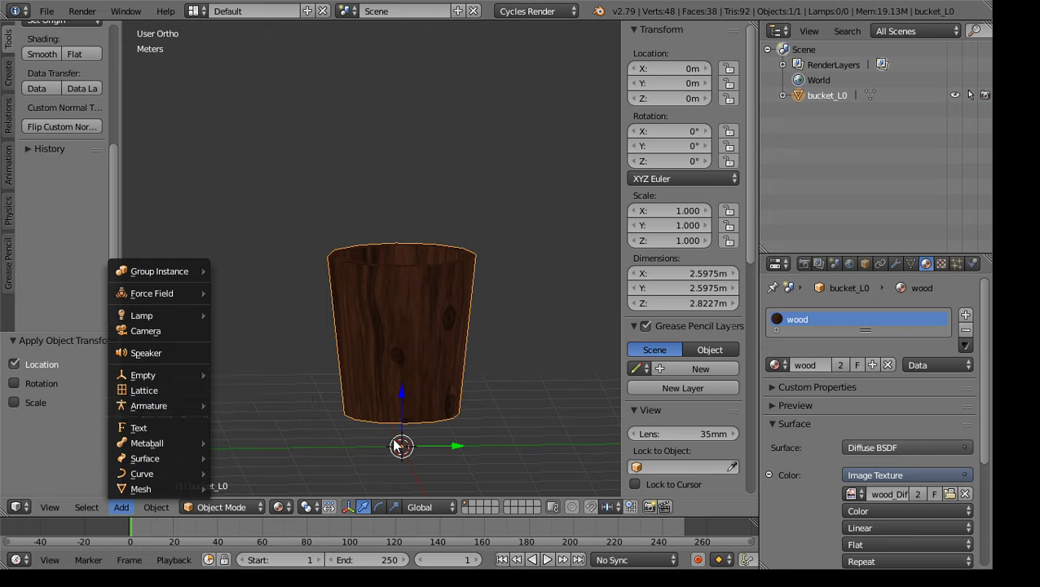
pyautogui.press('Escape')
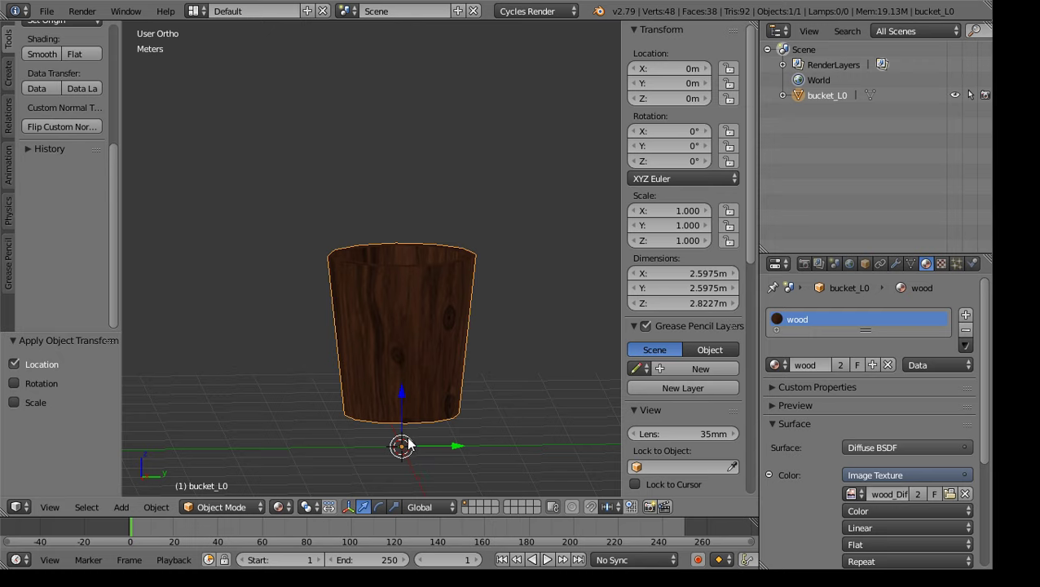
pyautogui.click(121, 506)
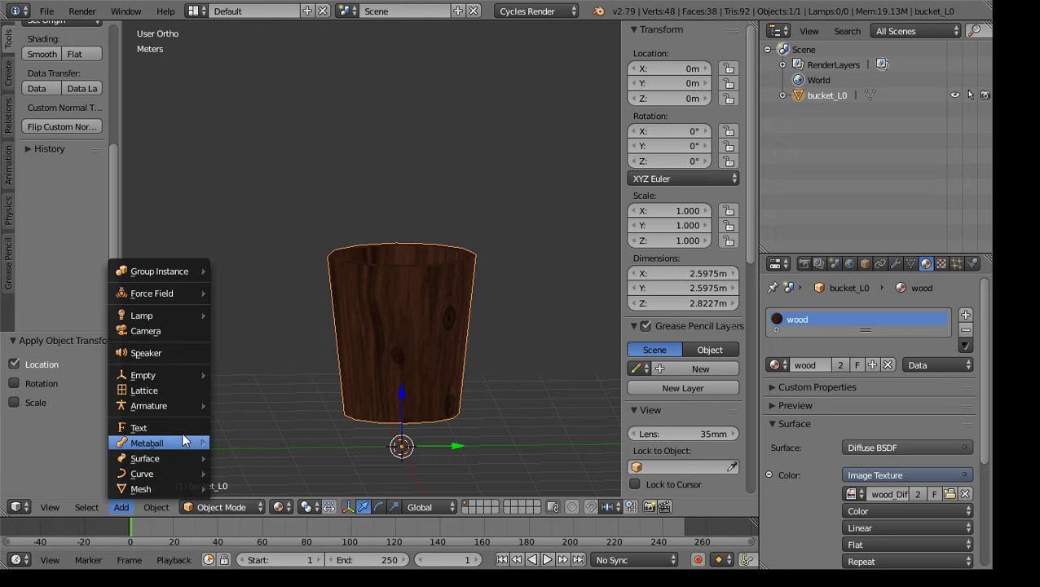
pyautogui.click(237, 408)
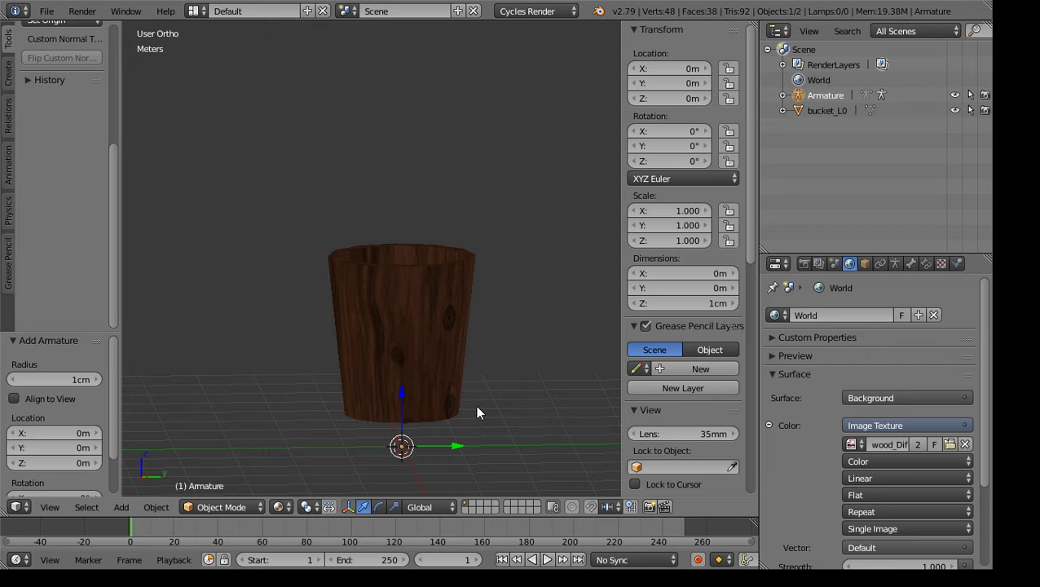
# Scale the armature to about 50.855 and orbit around the bucket
pyautogui.press('s')
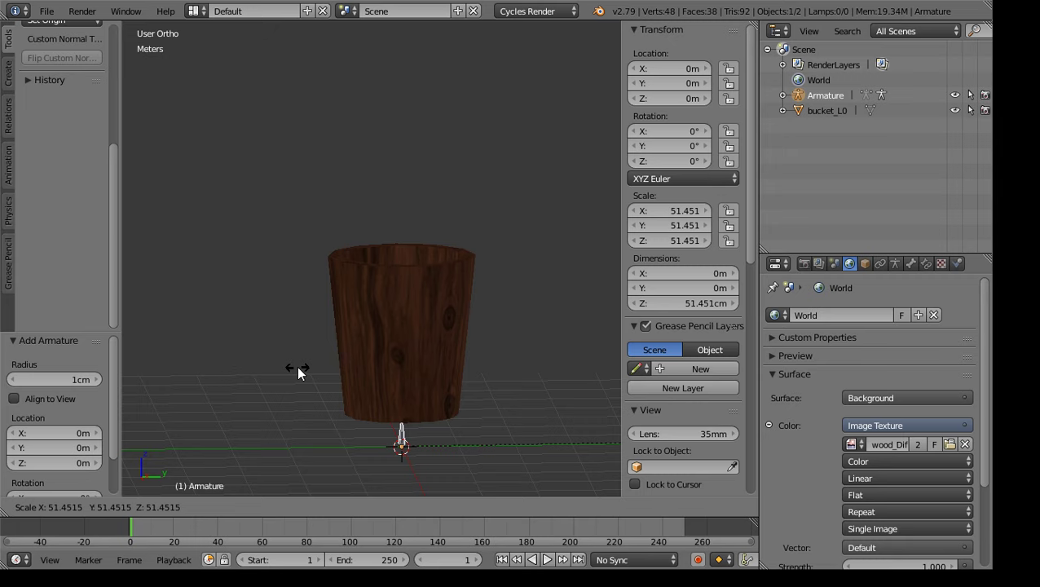
pyautogui.click(246, 367)
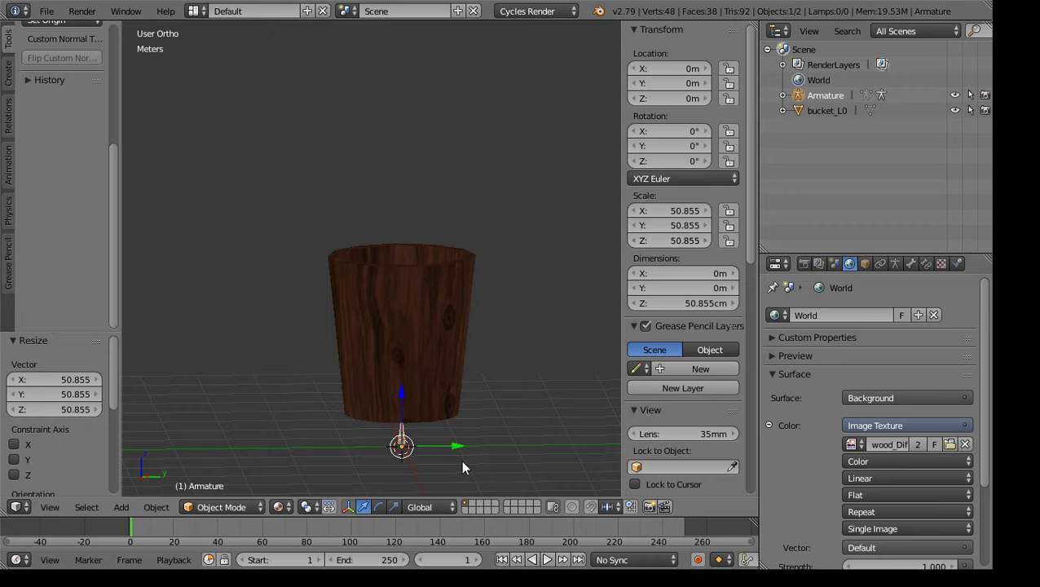
pyautogui.moveTo(462, 461); pyautogui.dragTo(480, 443, button='middle')
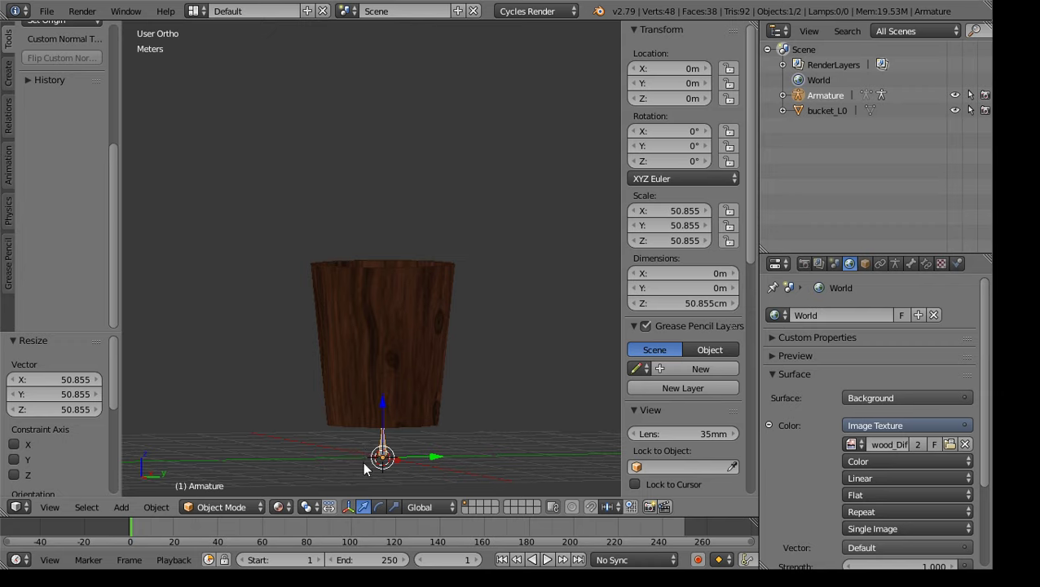
pyautogui.moveTo(448, 444); pyautogui.dragTo(414, 453, button='middle')
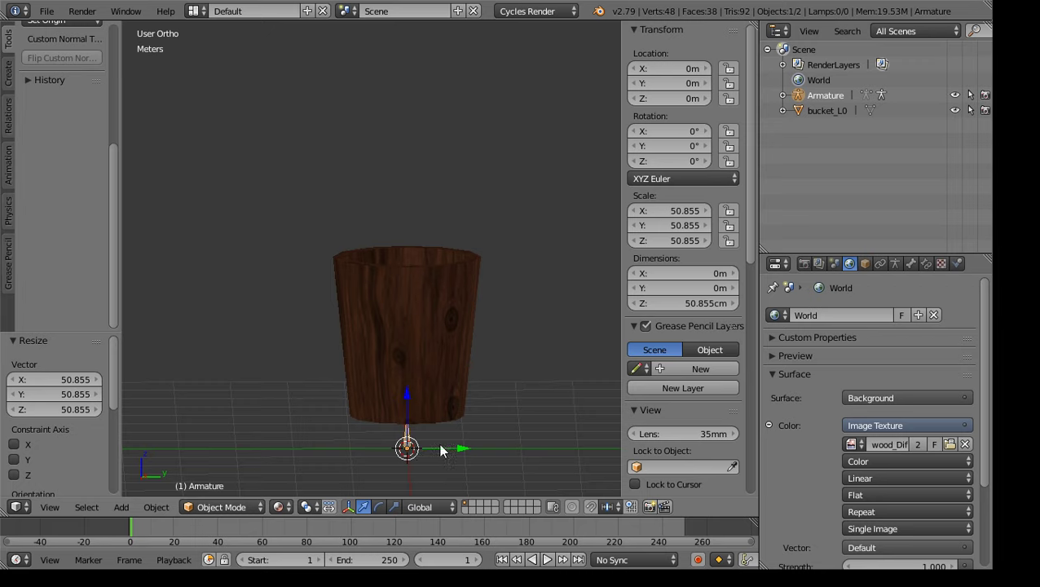
# Apply the armature's rotation and scale, keeping its 50.855 cm bone height
pyautogui.click(163, 504)
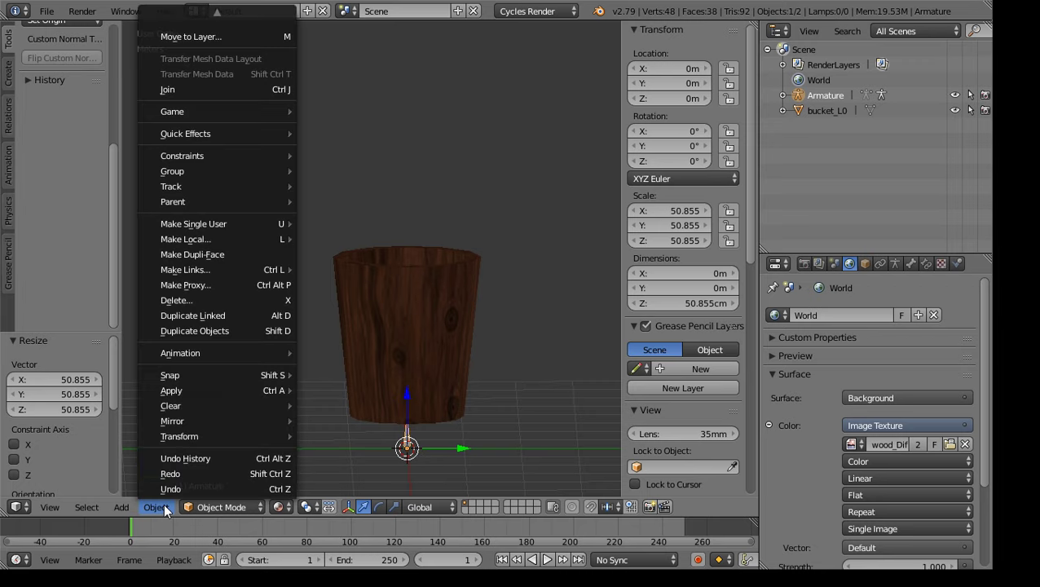
pyautogui.moveTo(204, 409)
pyautogui.moveTo(209, 389)
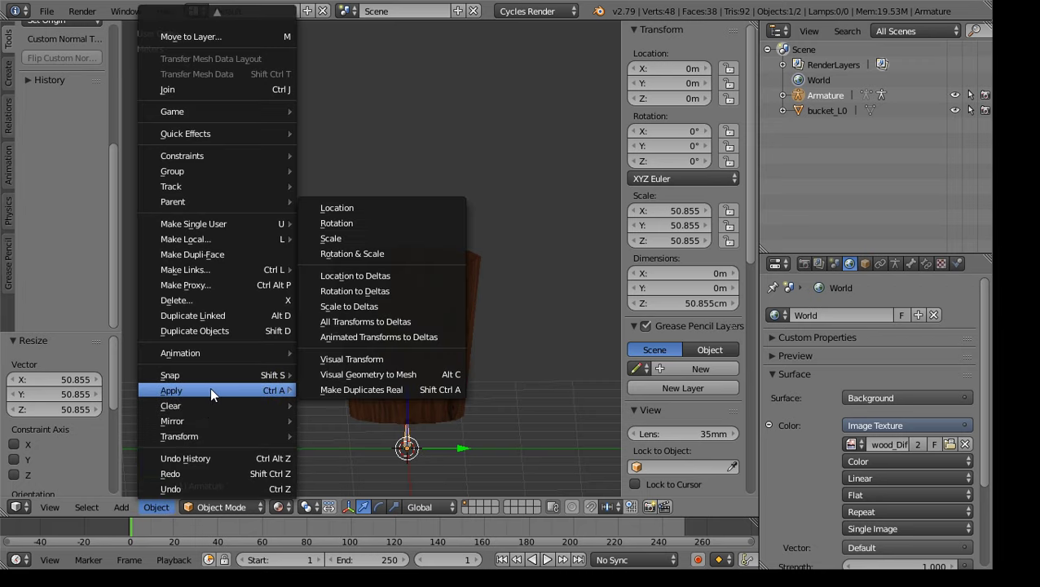
pyautogui.click(392, 254)
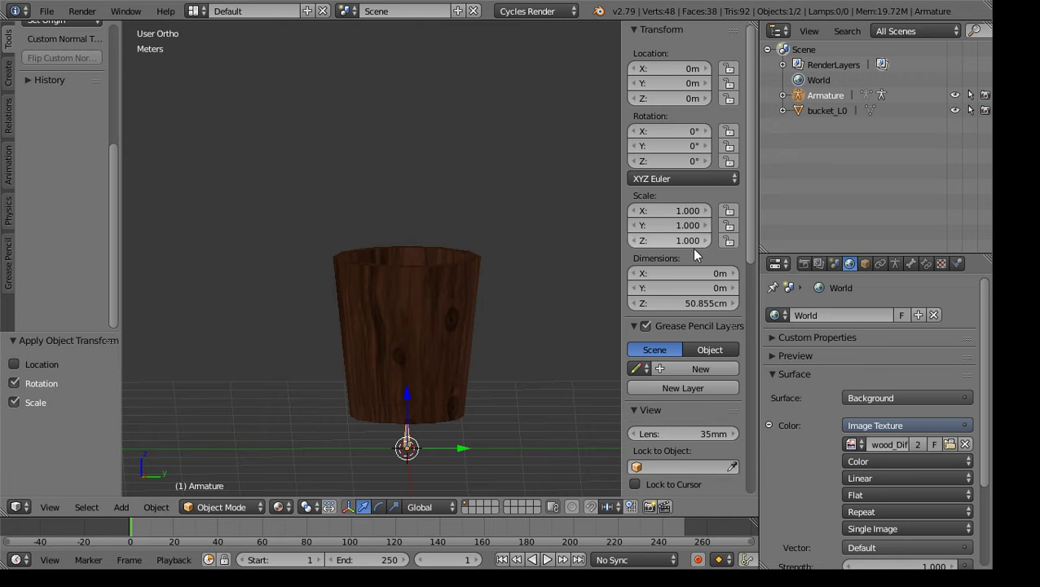
pyautogui.moveTo(455, 431); pyautogui.dragTo(420, 408, button='middle')
pyautogui.click(911, 263)
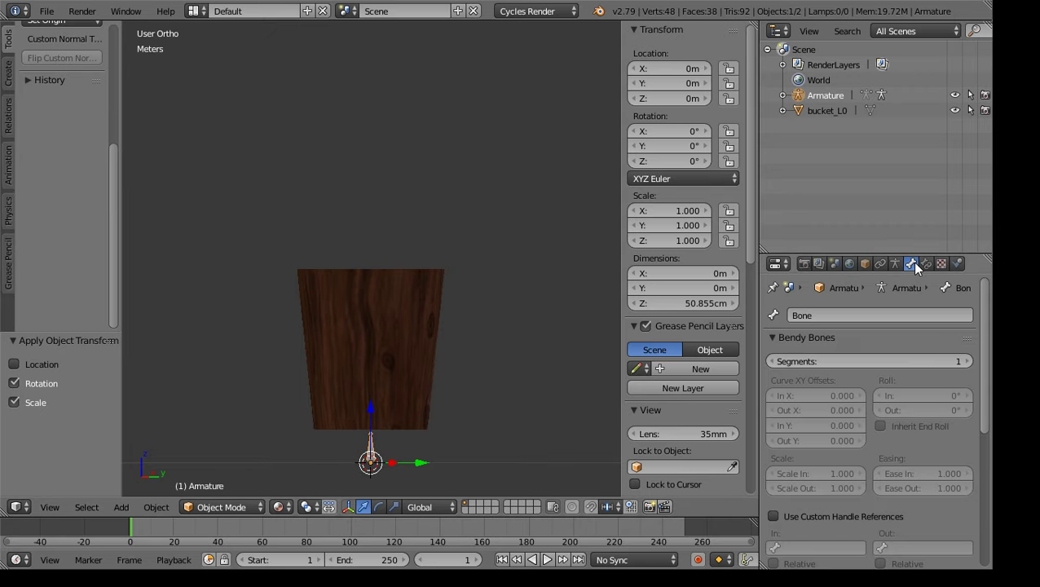
# In the Bone properties tab, change the bone name from 'Bone' to 'Bass'
pyautogui.click(836, 315)
pyautogui.click(897, 263)
pyautogui.click(897, 263)
pyautogui.click(910, 264)
pyautogui.scroll(-5, 889, 407)
pyautogui.scroll(5, 884, 426)
pyautogui.click(821, 316)
pyautogui.write('Bass')
pyautogui.press('Return')
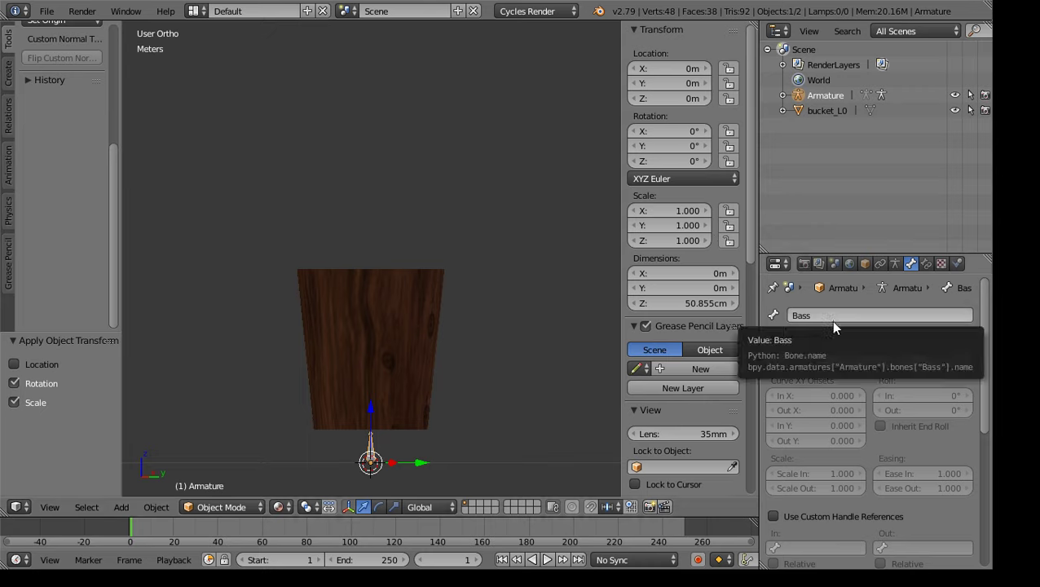
pyautogui.scroll(-3, 906, 435)
pyautogui.scroll(-3, 869, 487)
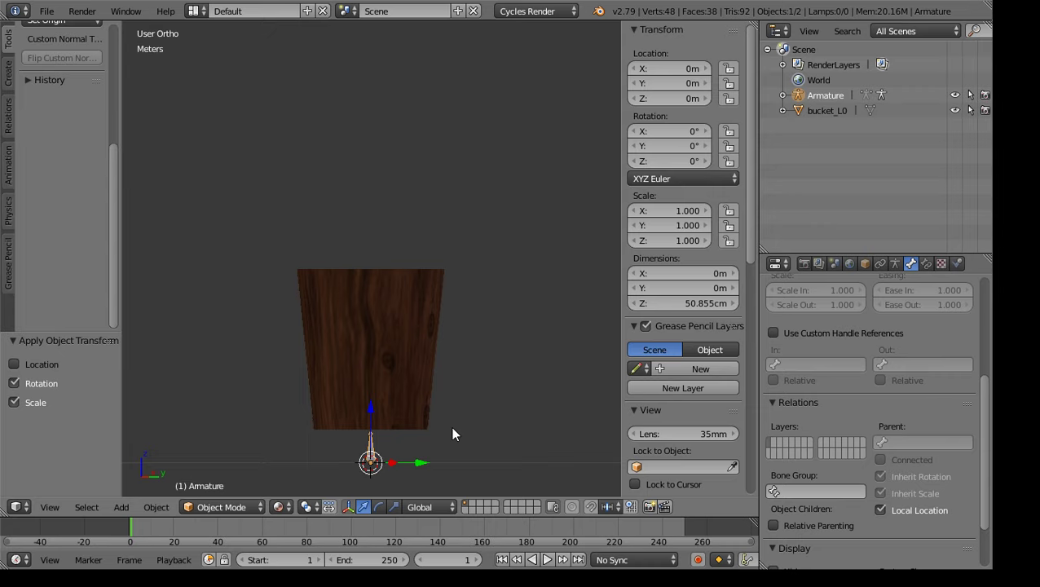
# Switch the viewport to Wireframe shading and frame the bucket and its armature
pyautogui.keyDown('shift'); pyautogui.moveTo(493, 440); pyautogui.dragTo(510, 326, button='middle'); pyautogui.keyUp('shift')
pyautogui.scroll(5, 452, 348)
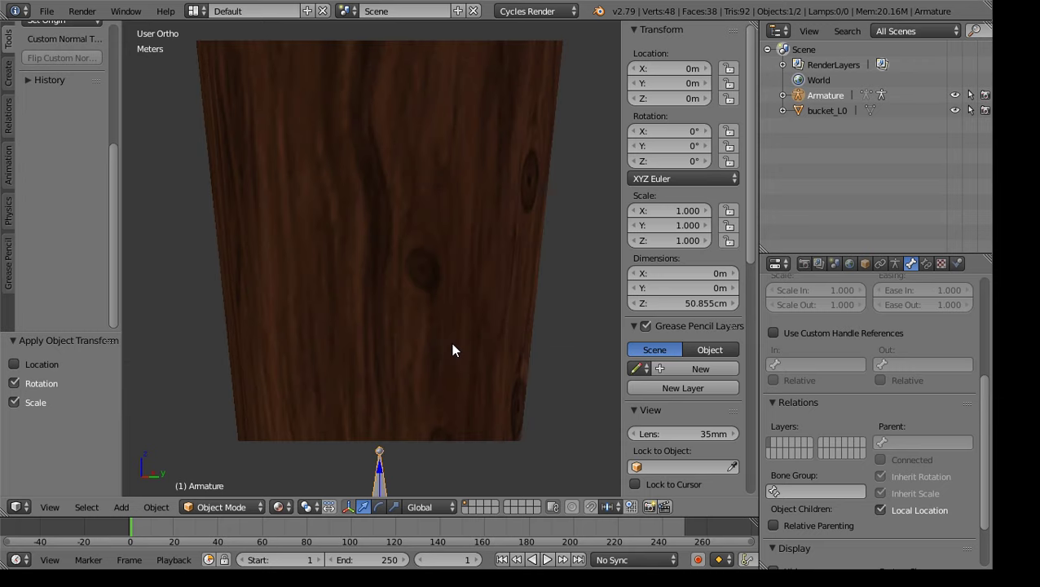
pyautogui.keyDown('shift'); pyautogui.moveTo(487, 454); pyautogui.dragTo(493, 349, button='middle'); pyautogui.keyUp('shift')
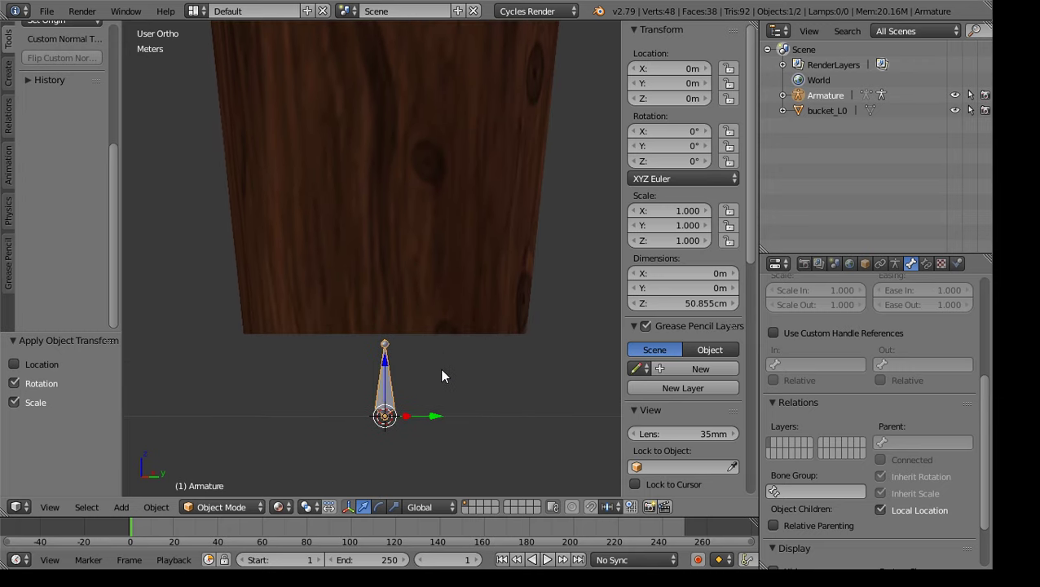
pyautogui.click(278, 506)
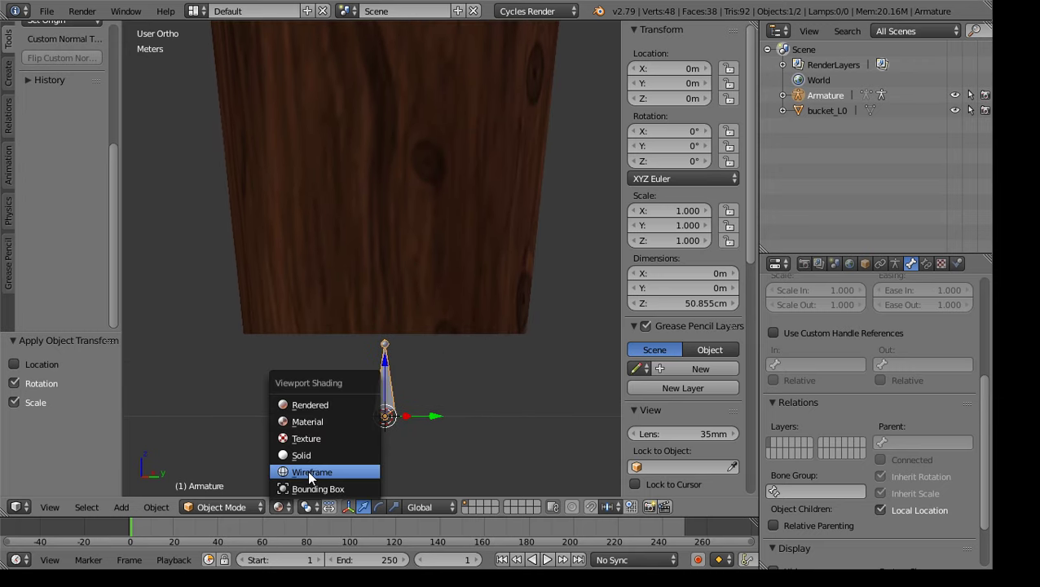
pyautogui.click(309, 473)
pyautogui.scroll(-2, 497, 225)
pyautogui.moveTo(497, 224)
pyautogui.keyDown('shift'); pyautogui.mouseDown(button='middle')
pyautogui.moveTo(432, 251)
pyautogui.moveTo(429, 278)
pyautogui.mouseUp(button='middle'); pyautogui.keyUp('shift')
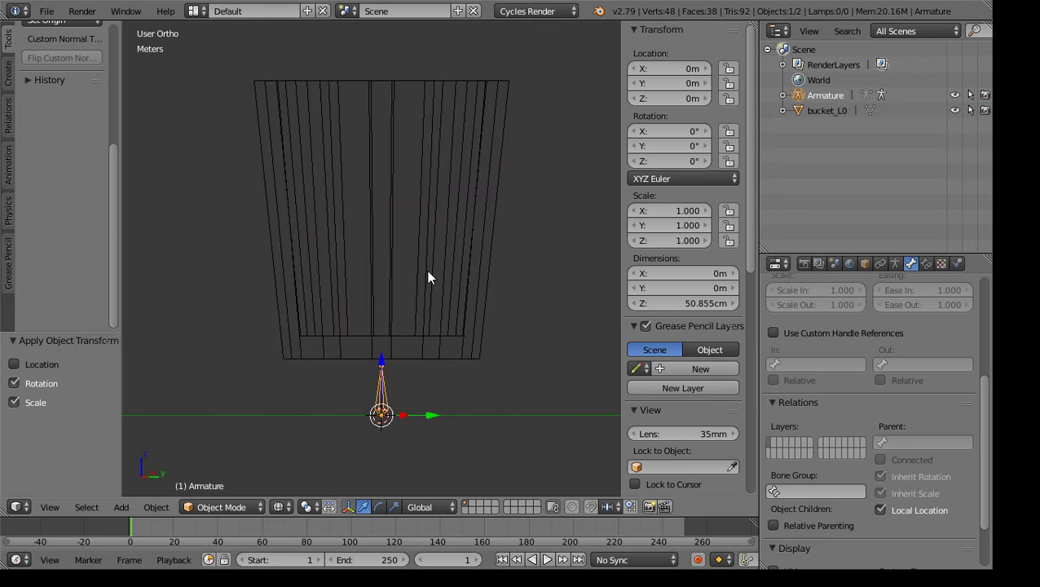
pyautogui.scroll(3, 420, 391)
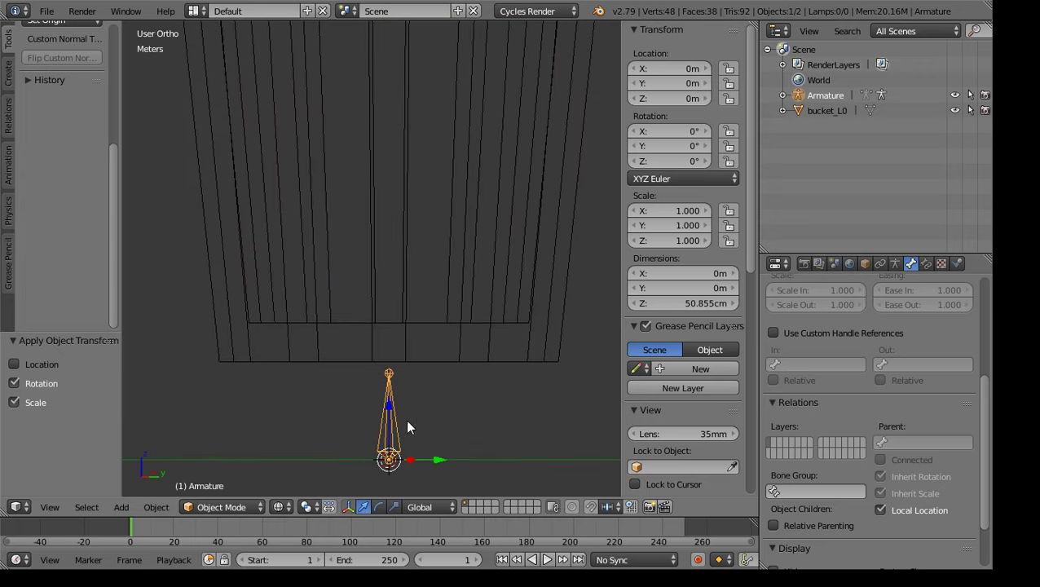
pyautogui.click(238, 502)
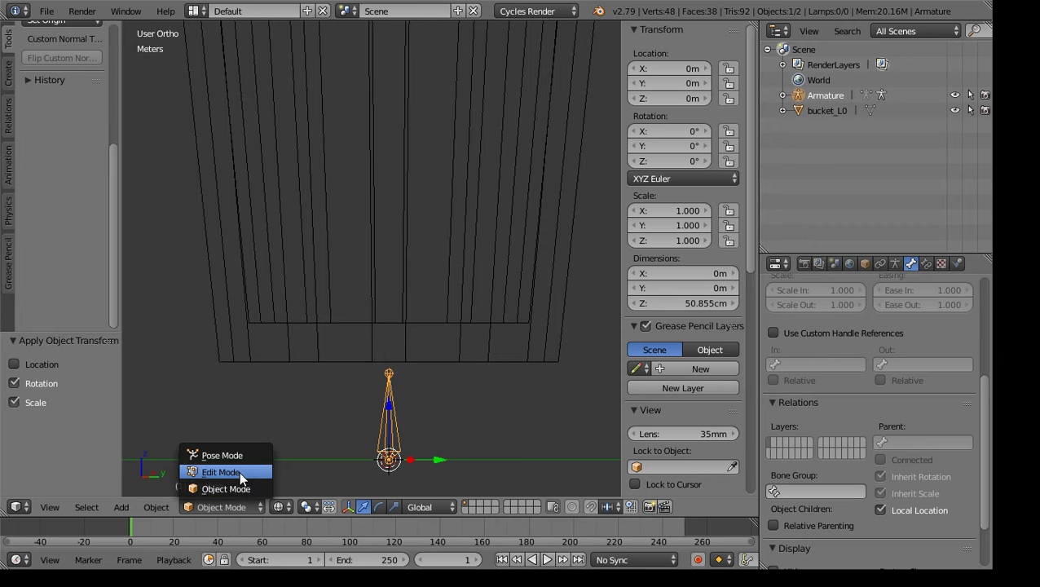
# In Edit Mode, extrude bone Bass.001 from Bass's tip and raise it inside the bucket
pyautogui.click(240, 473)
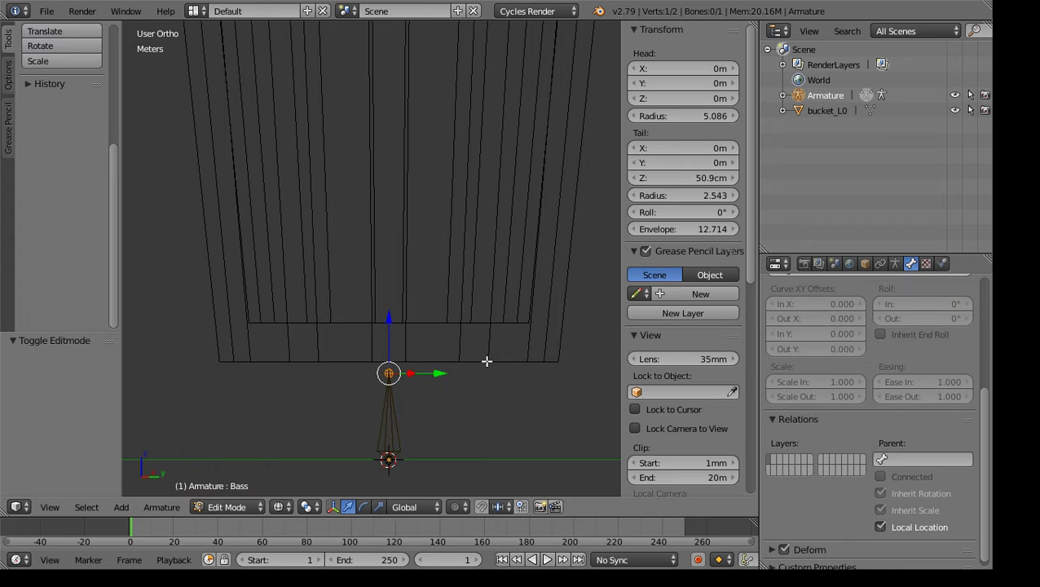
pyautogui.press('e')
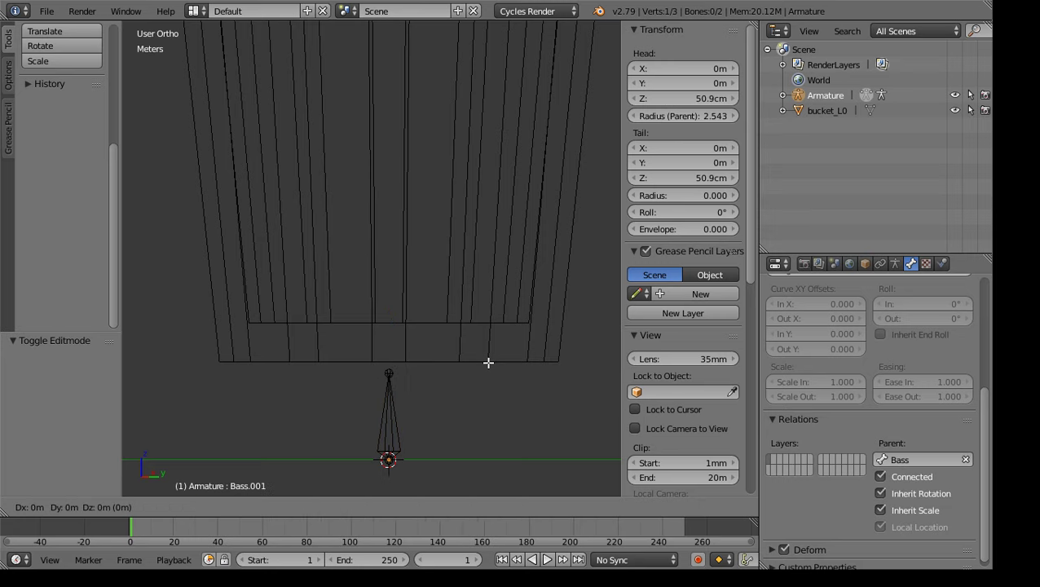
pyautogui.click(489, 145)
pyautogui.scroll(-4, 481, 340)
pyautogui.keyDown('shift'); pyautogui.moveTo(481, 235); pyautogui.dragTo(482, 336, button='middle'); pyautogui.keyUp('shift')
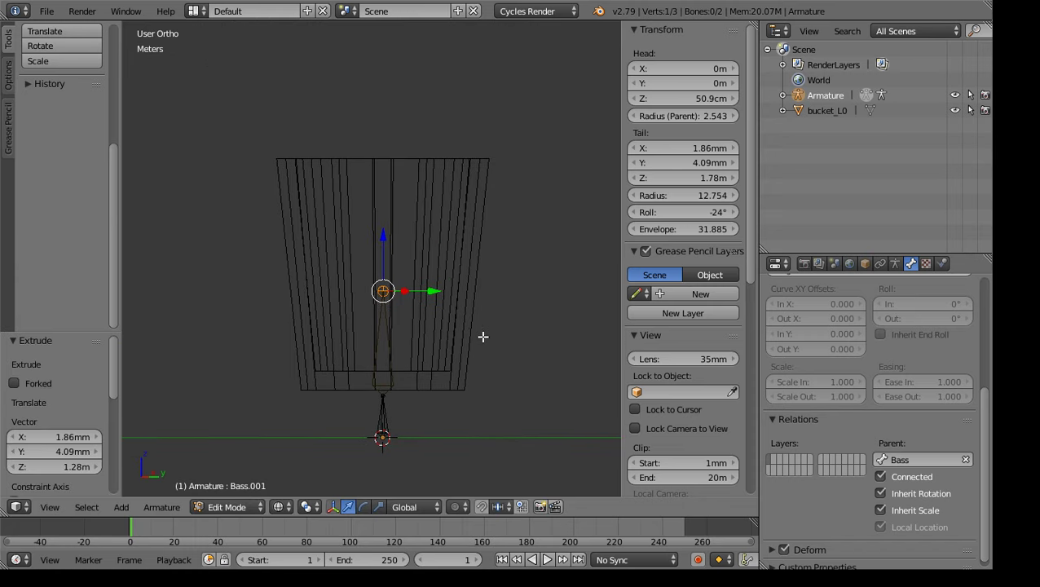
pyautogui.moveTo(384, 237); pyautogui.dragTo(435, 185)
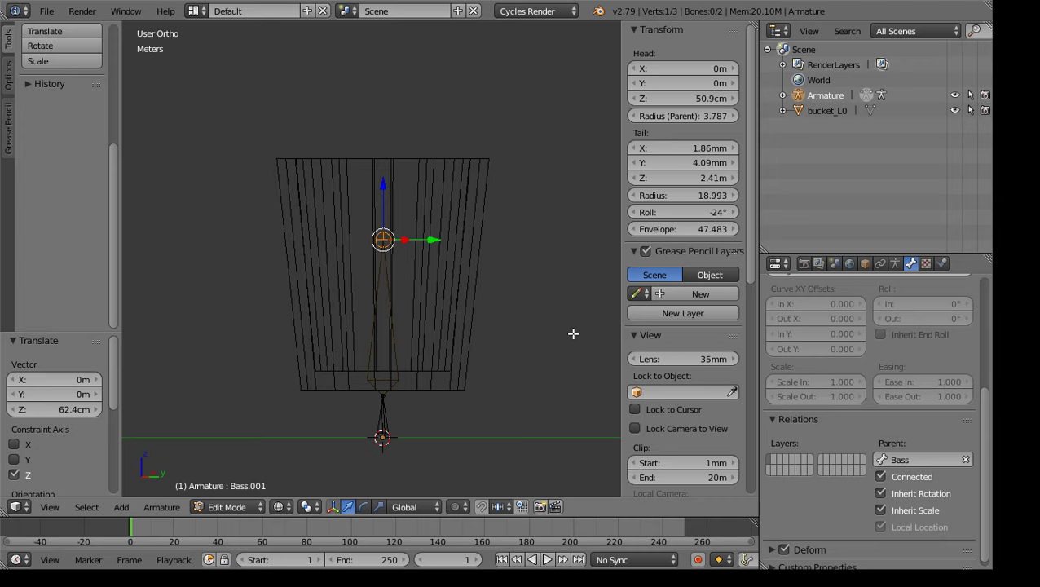
pyautogui.rightClick(386, 328)
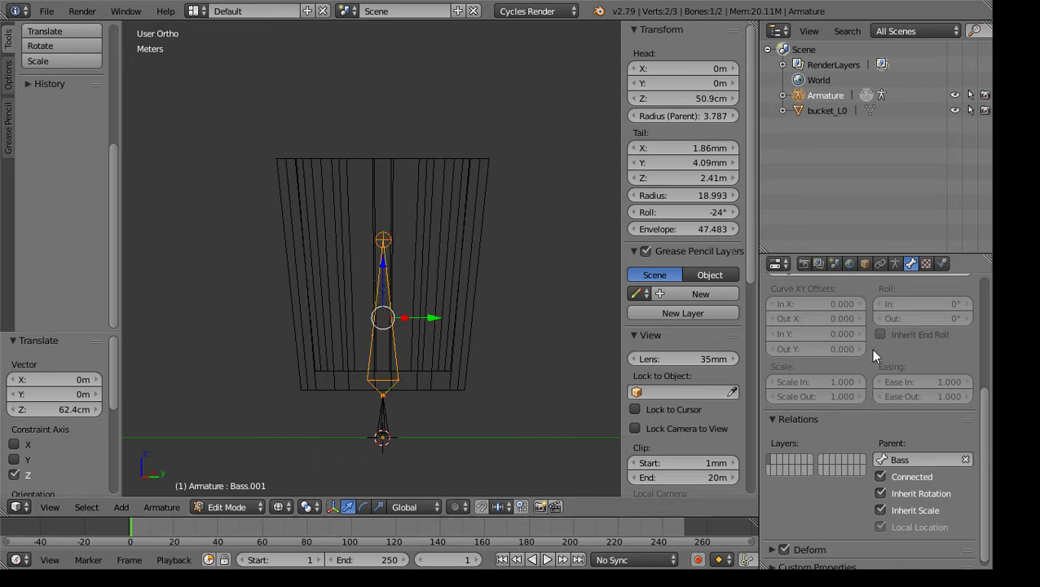
pyautogui.scroll(5, 886, 399)
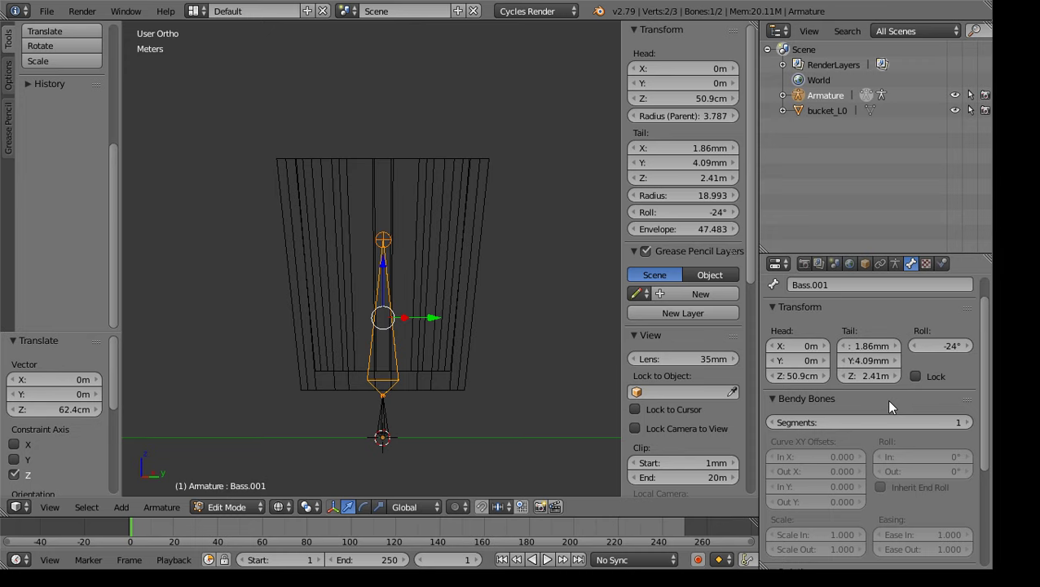
# Rename bone Bass.001 to 'Body', then scroll down to its Relations showing parent Bass
pyautogui.click(838, 286)
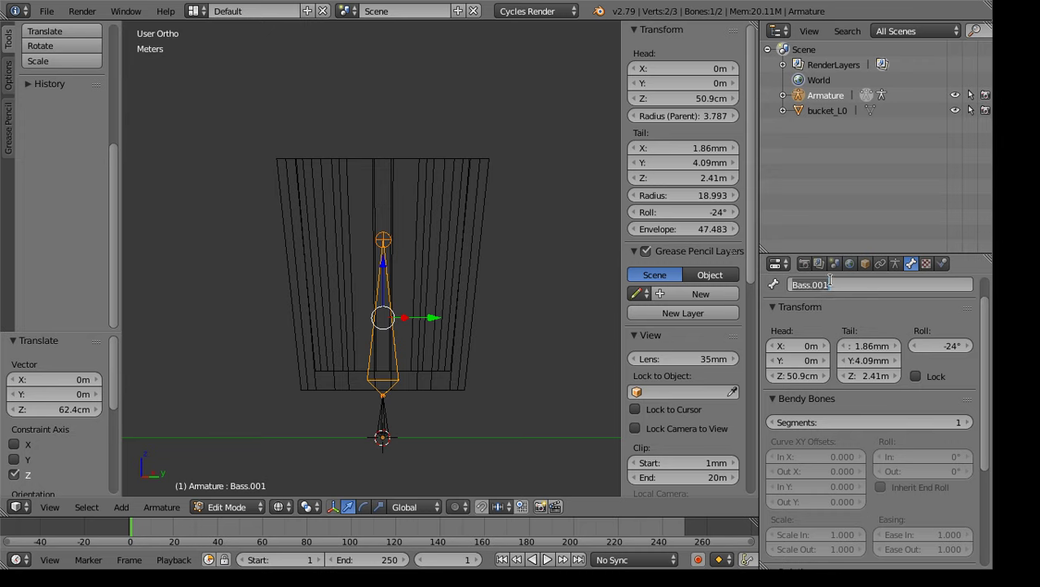
pyautogui.write('Body')
pyautogui.press('Return')
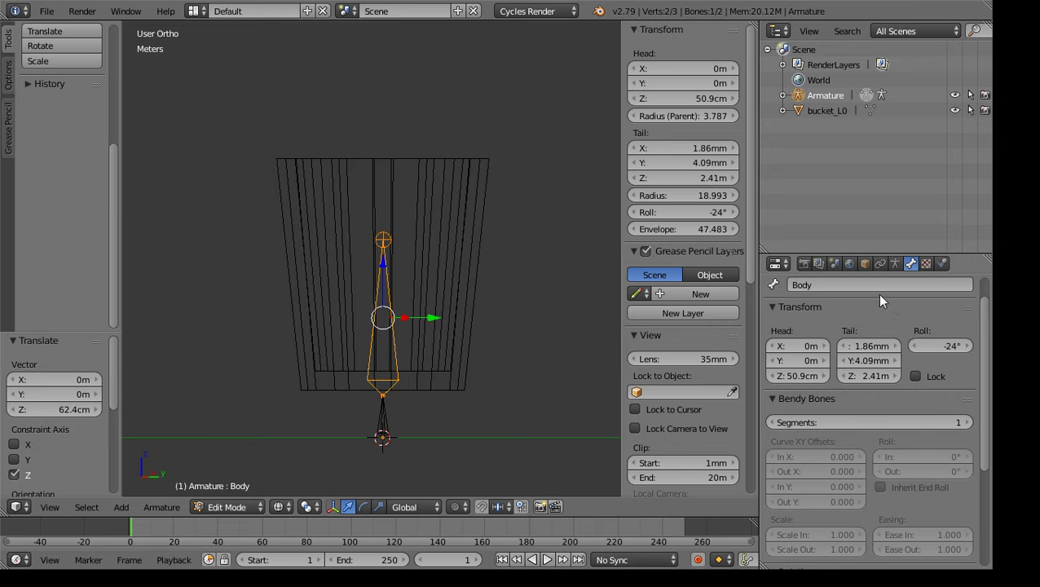
pyautogui.scroll(-5, 897, 364)
pyautogui.scroll(-2, 878, 394)
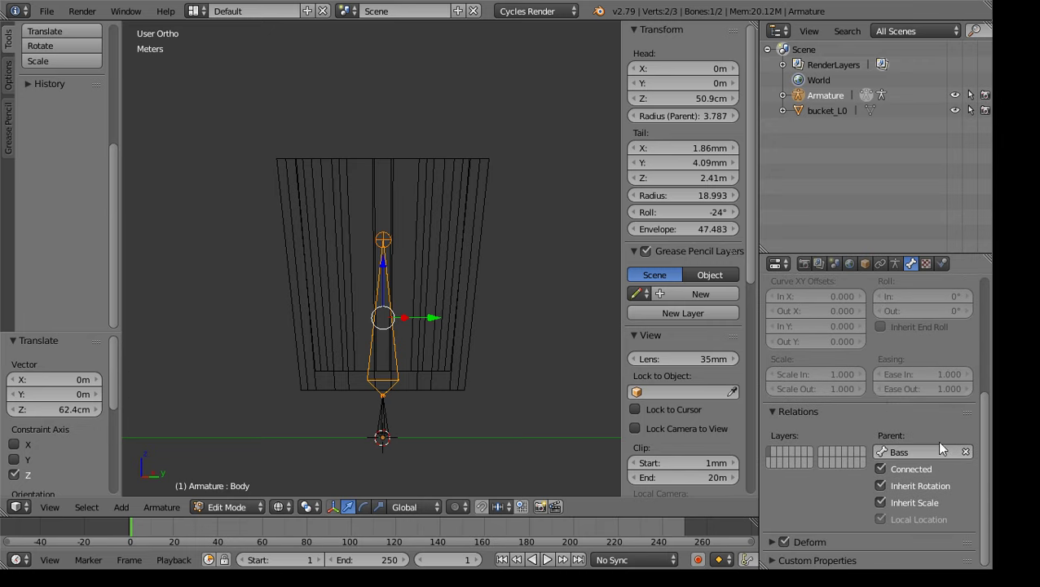
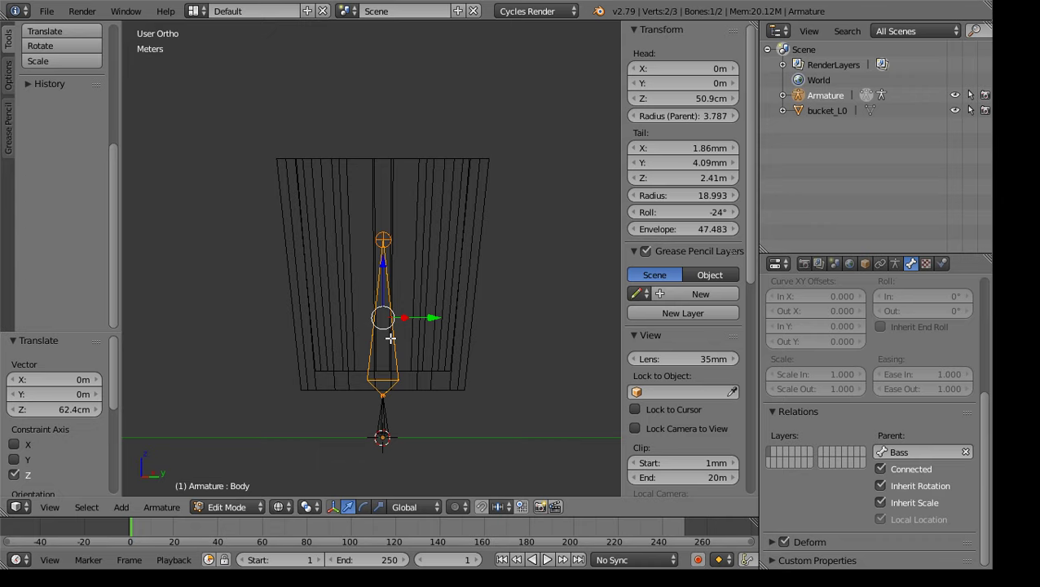
# Disconnect the Body bone from Bass and raise it along Z until its head sits at 2.06m
pyautogui.click(881, 469)
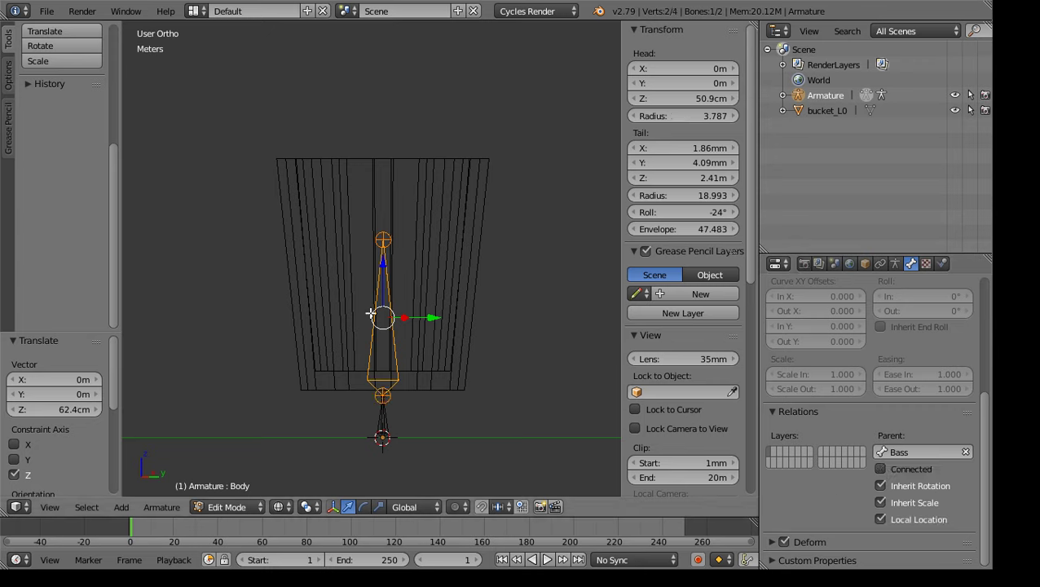
pyautogui.press('g')
pyautogui.press('z')
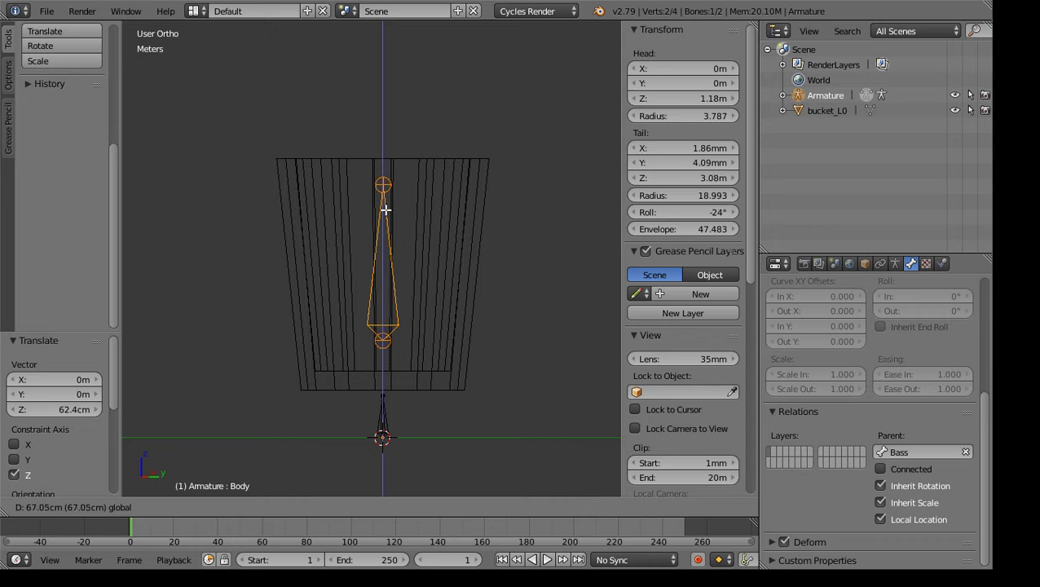
pyautogui.click(387, 210)
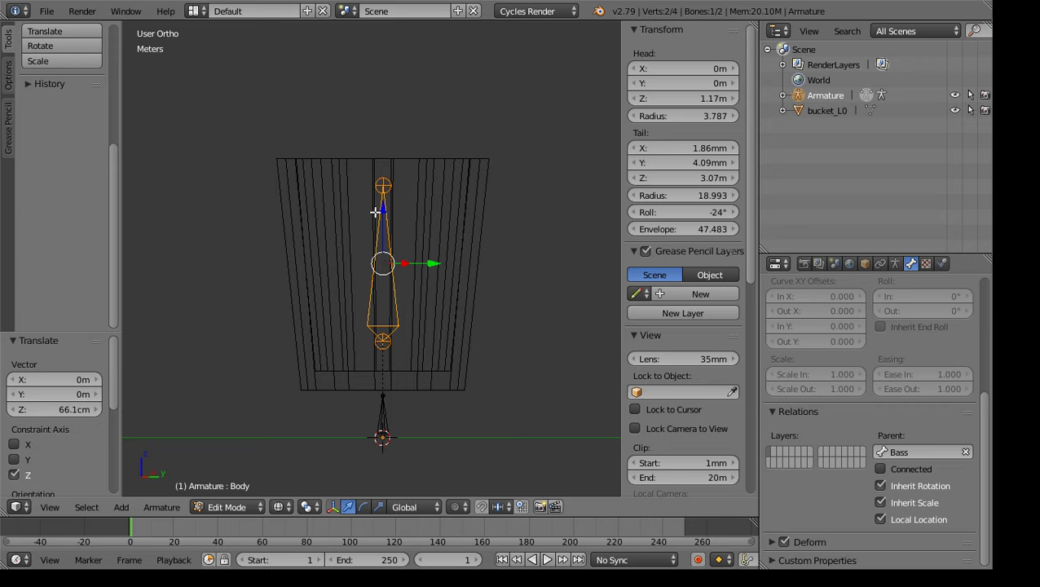
pyautogui.moveTo(383, 208); pyautogui.dragTo(409, 135)
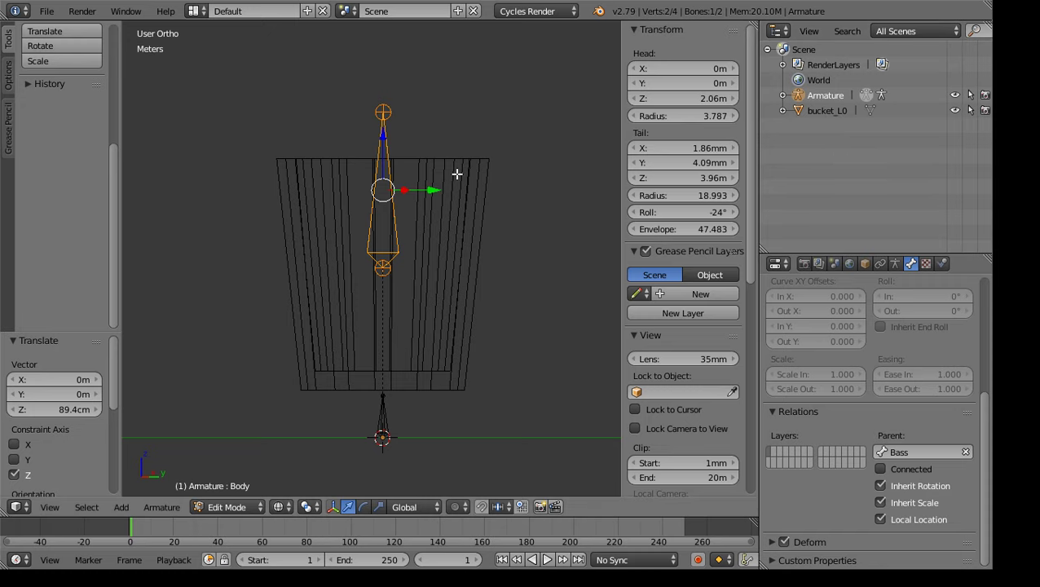
# Select bucket_L0 and add the Armature to the selection as the active object
pyautogui.click(825, 112)
pyautogui.click(816, 96)
pyautogui.click(823, 110)
pyautogui.click(815, 95)
pyautogui.click(819, 111)
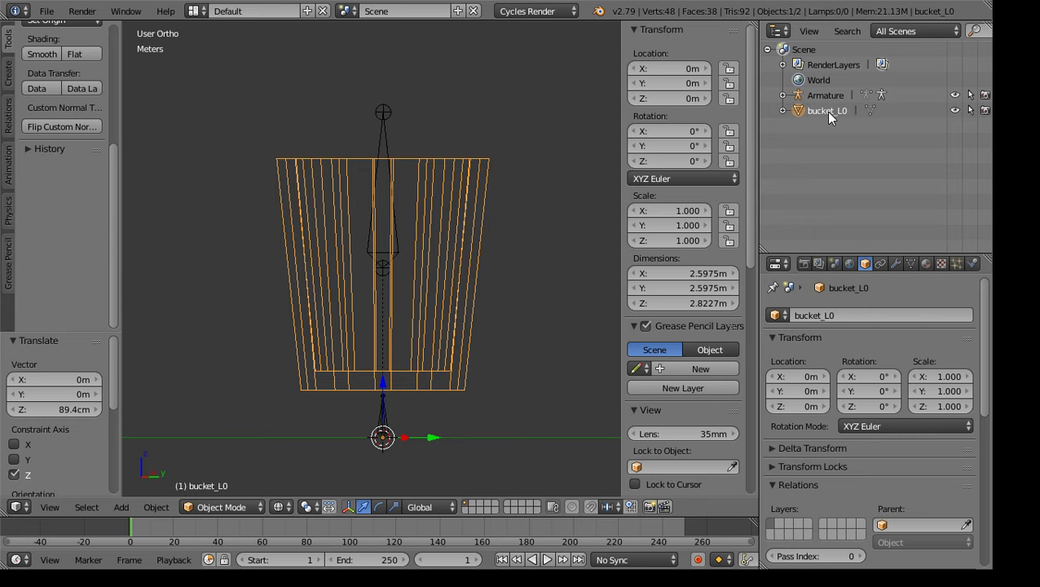
pyautogui.keyDown('shift'); pyautogui.rightClick(383, 143); pyautogui.keyUp('shift')
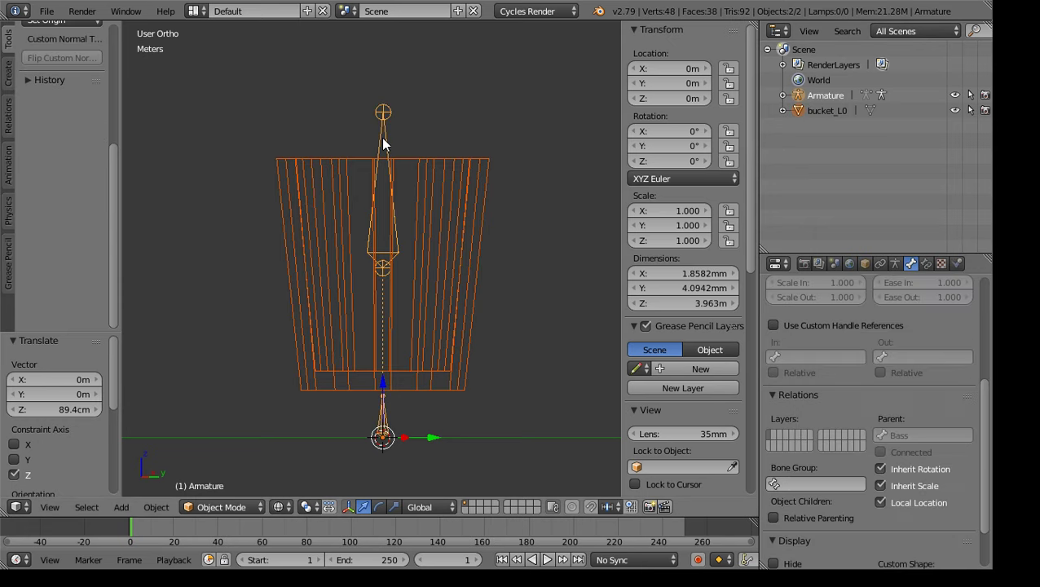
pyautogui.rightClick(431, 291)
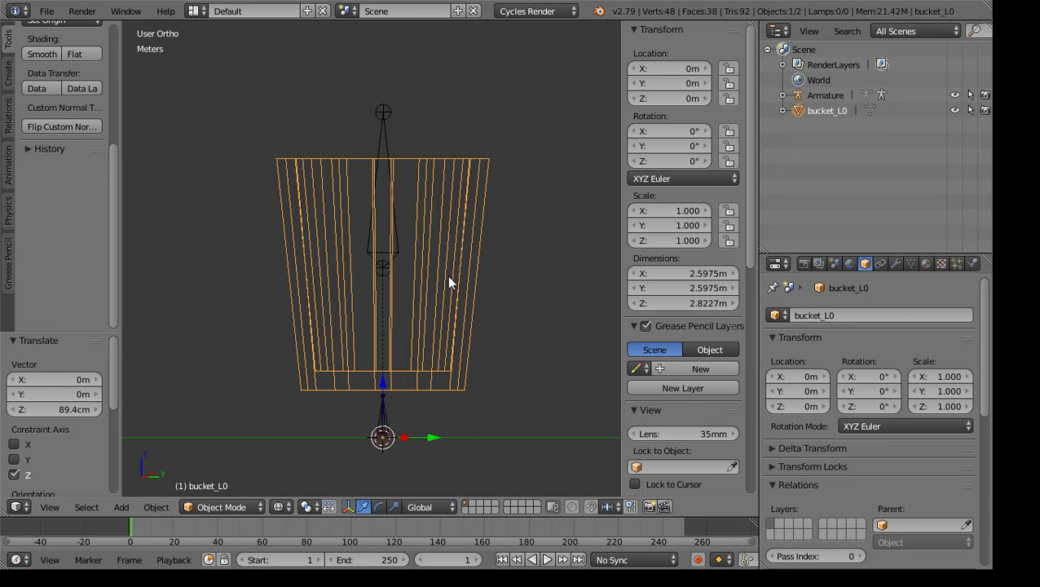
pyautogui.keyDown('shift'); pyautogui.rightClick(382, 140); pyautogui.keyUp('shift')
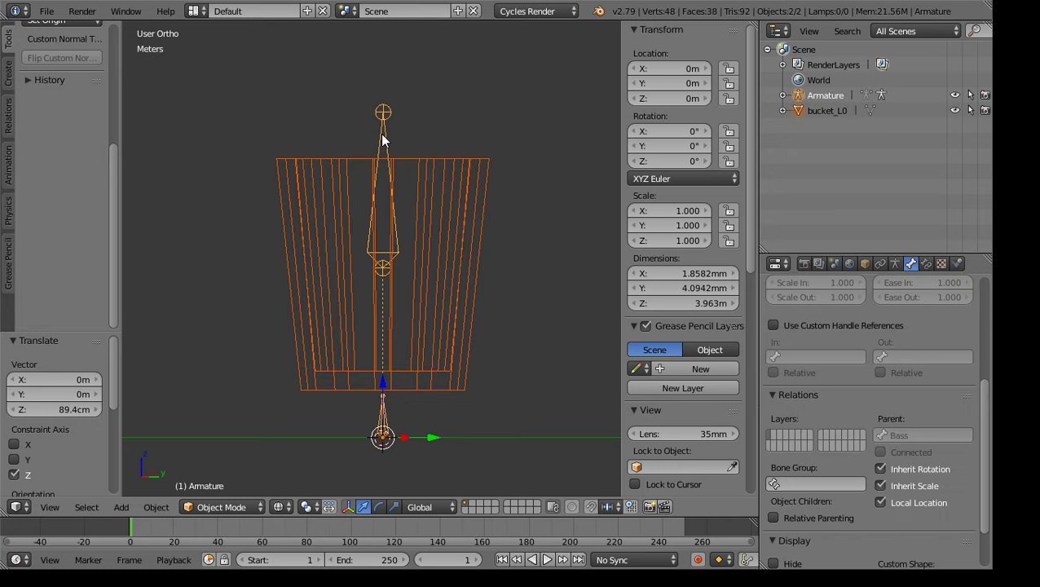
# Parent bucket_L0 to the Armature using Armature Deform With Automatic Weights
pyautogui.click(157, 506)
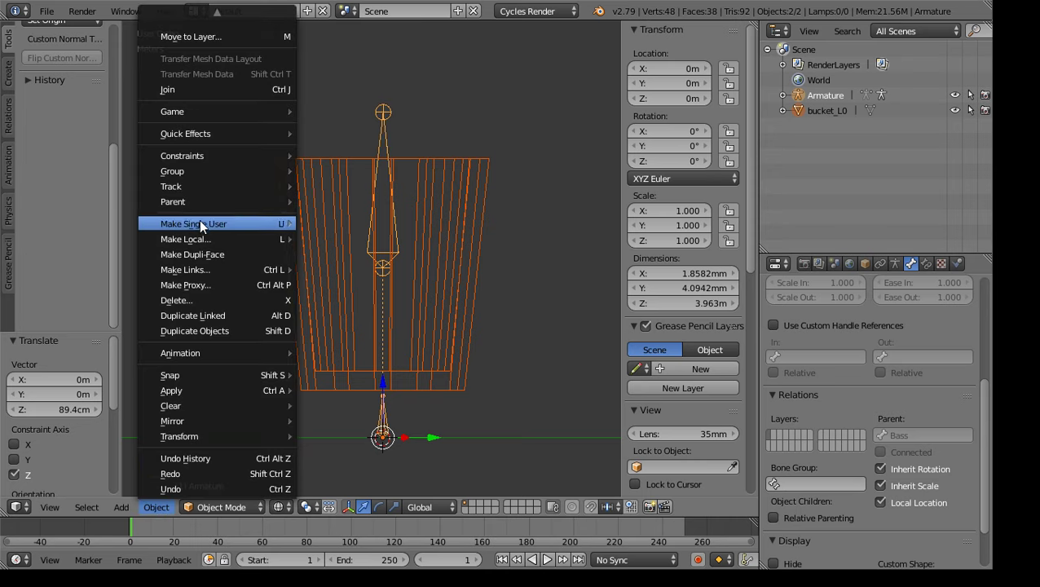
pyautogui.moveTo(203, 201)
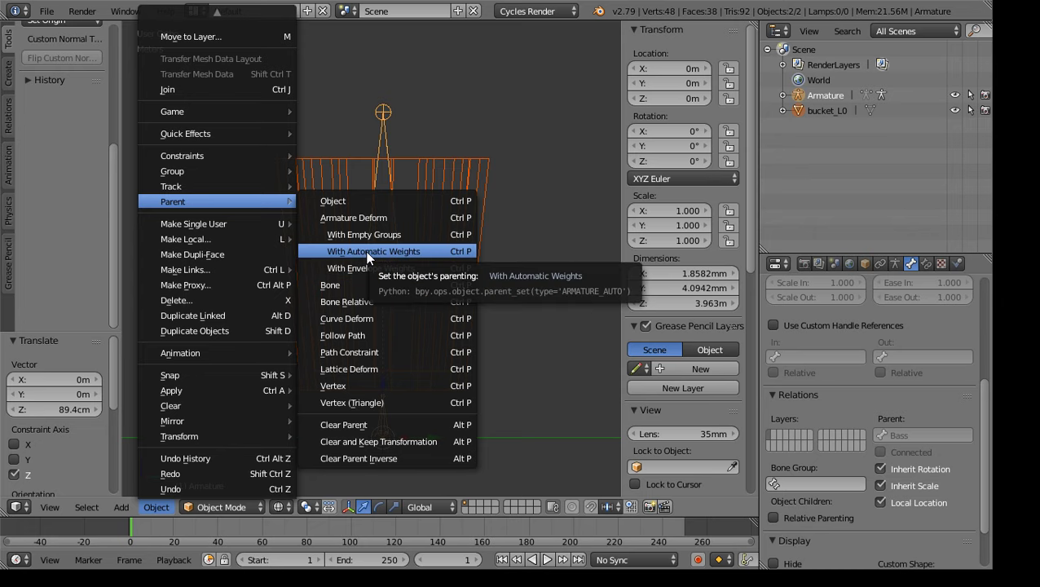
pyautogui.hotkey('ctrl', 'p')
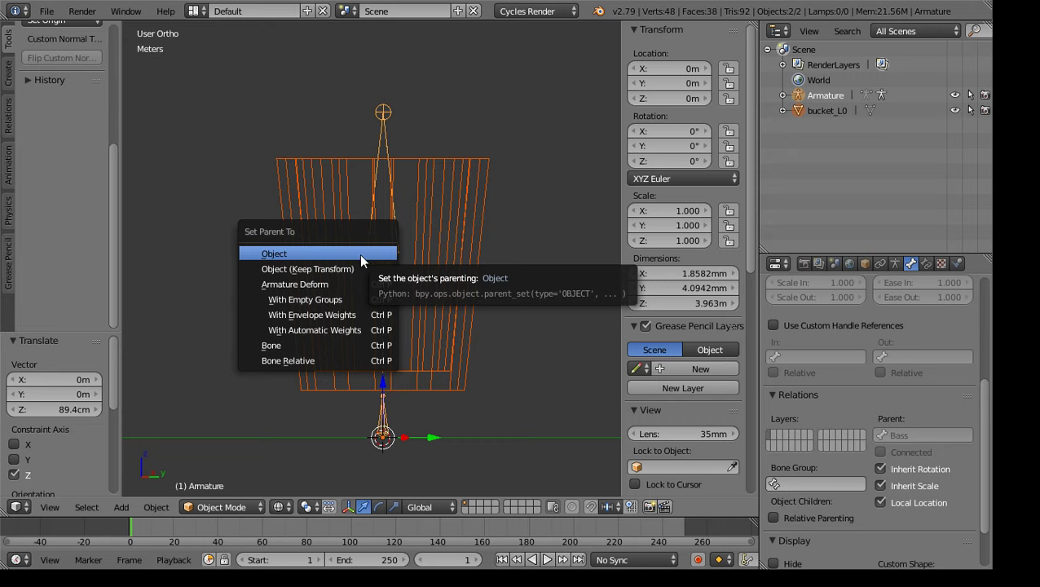
pyautogui.click(330, 334)
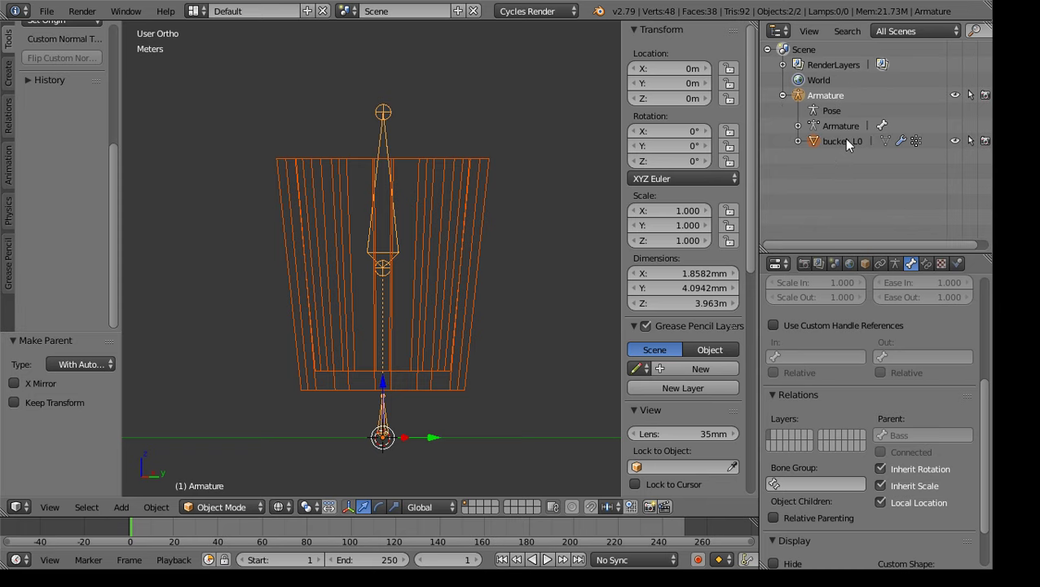
# Select only bucket_L0 and show its mesh data with the new Bass and Body vertex groups
pyautogui.click(843, 141)
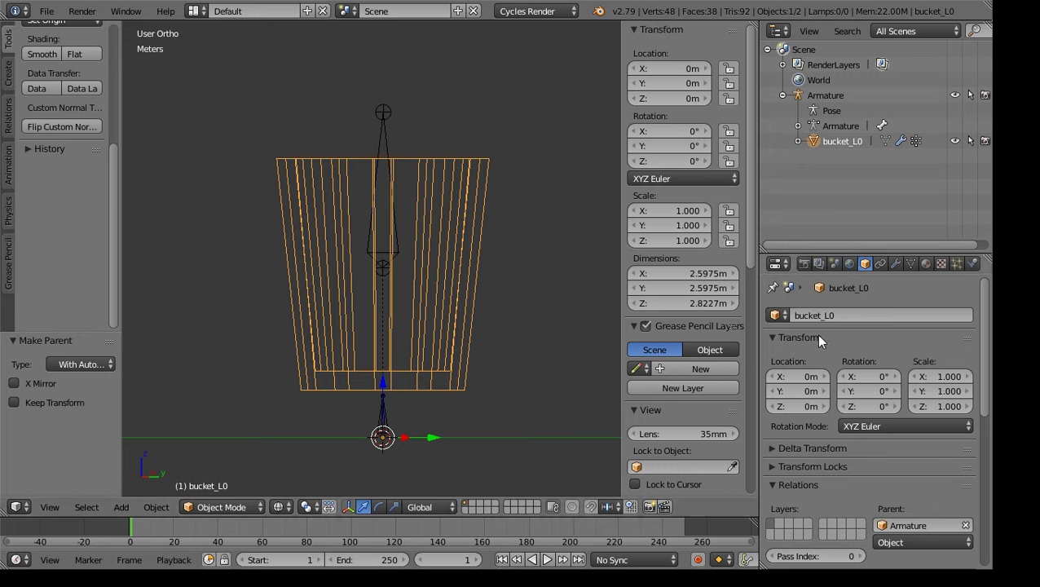
pyautogui.click(912, 263)
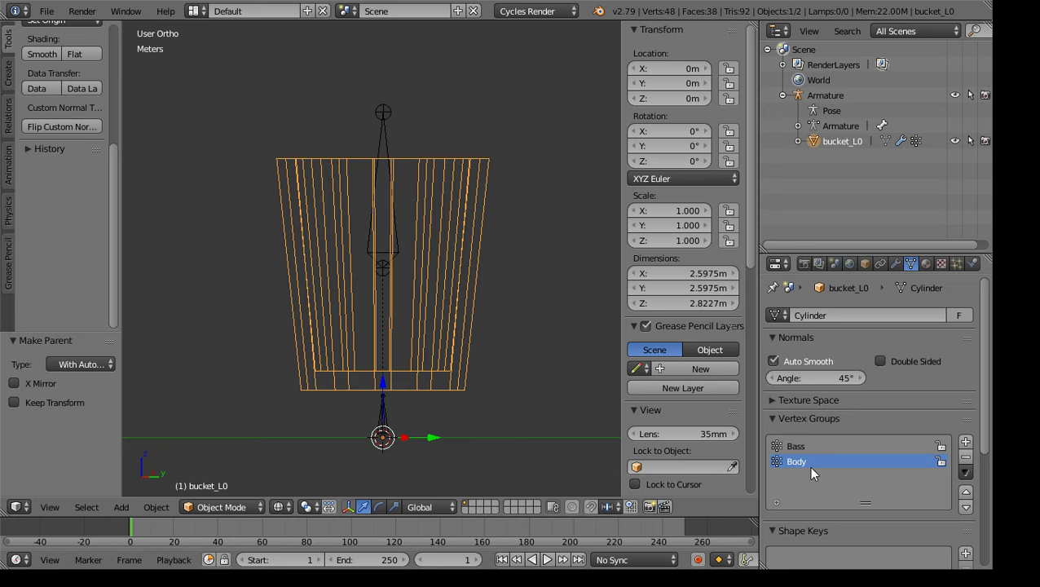
pyautogui.click(215, 507)
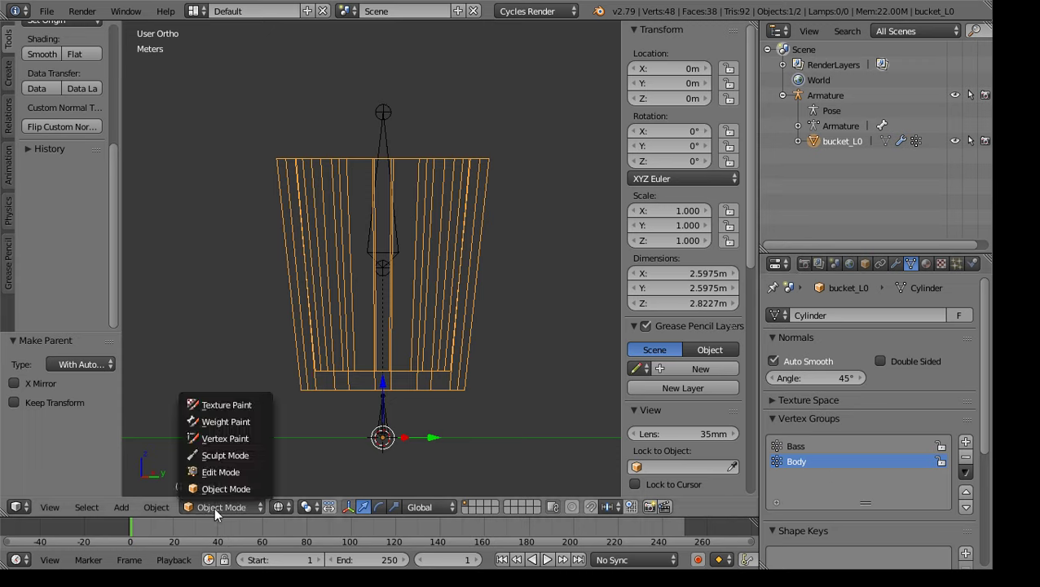
# Put bucket_L0 in Weight Paint mode and orbit around to inspect the Body group's weight spread
pyautogui.click(226, 421)
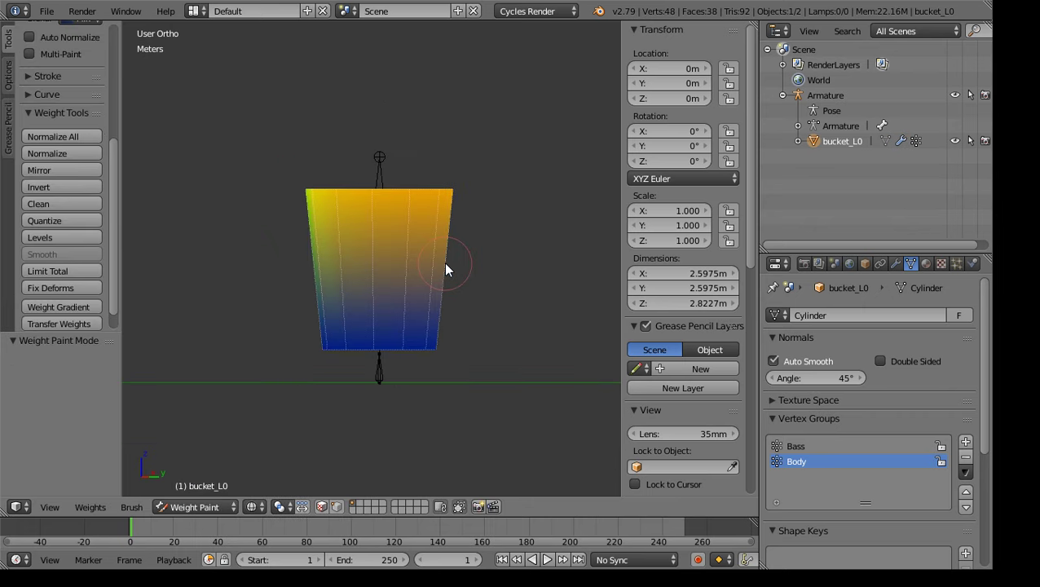
pyautogui.moveTo(399, 283); pyautogui.dragTo(375, 308, button='middle')
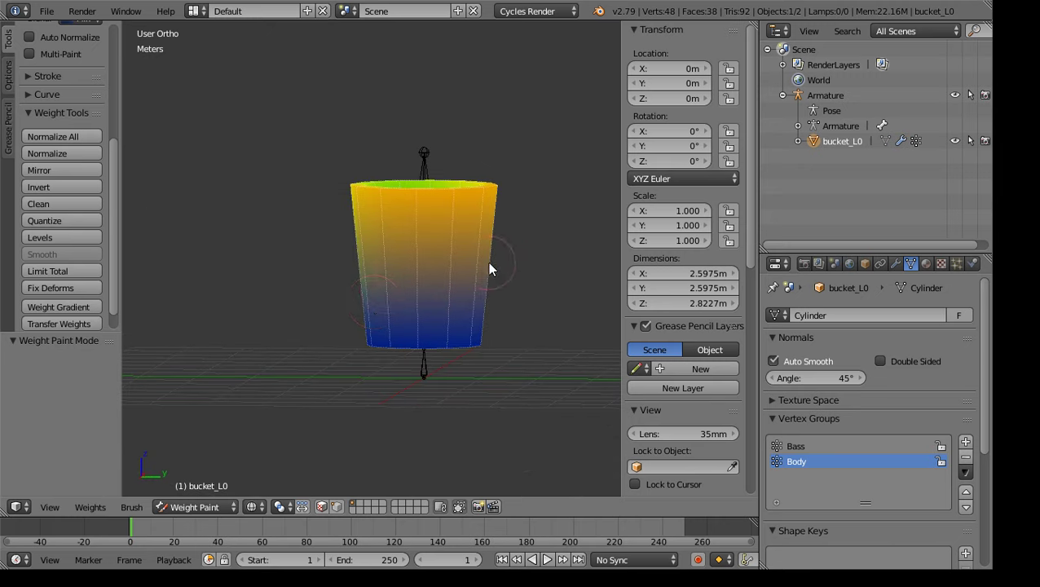
pyautogui.scroll(3, 487, 262)
pyautogui.keyDown('shift'); pyautogui.moveTo(511, 284); pyautogui.dragTo(449, 344, button='middle'); pyautogui.keyUp('shift')
pyautogui.scroll(-3, 449, 343)
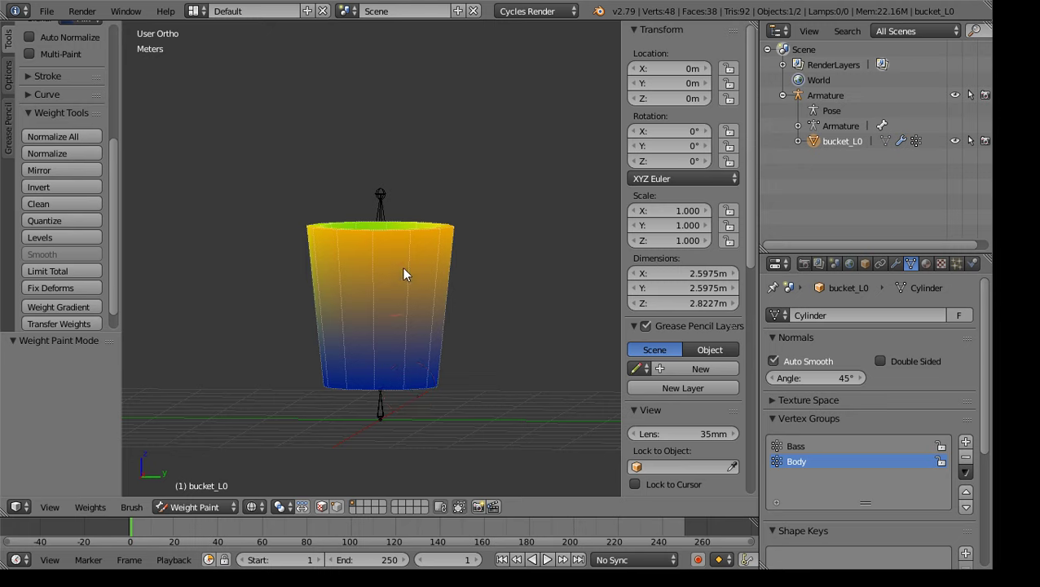
pyautogui.moveTo(384, 257); pyautogui.dragTo(412, 329, button='middle')
pyautogui.moveTo(373, 187); pyautogui.dragTo(386, 208, button='middle')
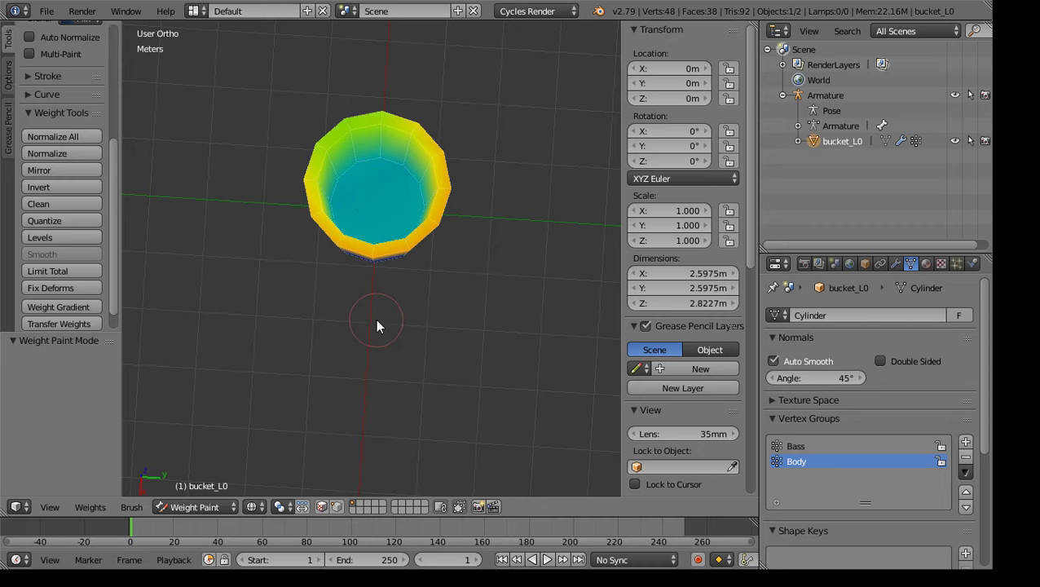
pyautogui.moveTo(371, 346); pyautogui.dragTo(401, 204, button='middle')
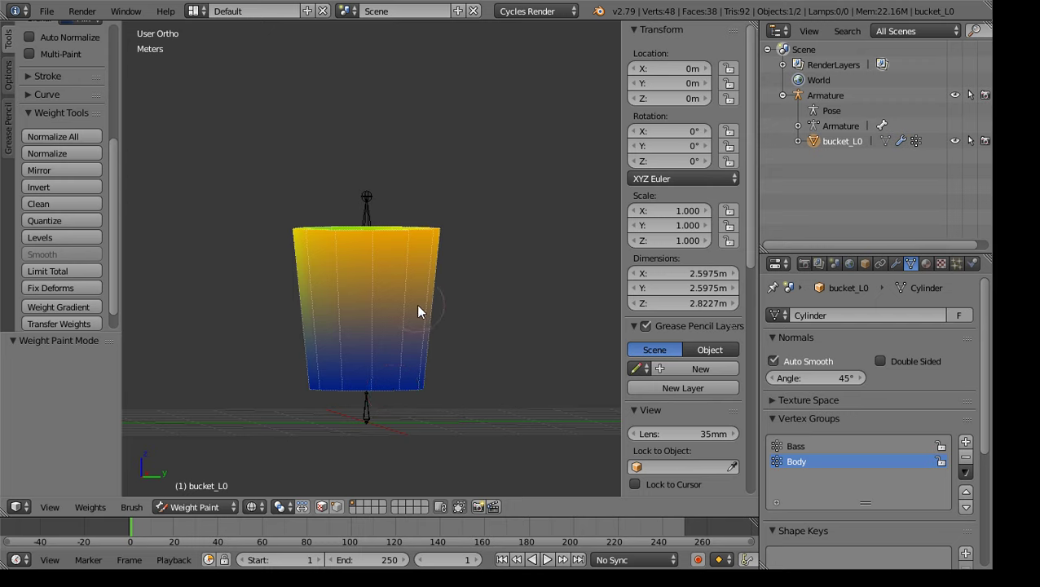
pyautogui.moveTo(411, 258); pyautogui.dragTo(480, 394, button='middle')
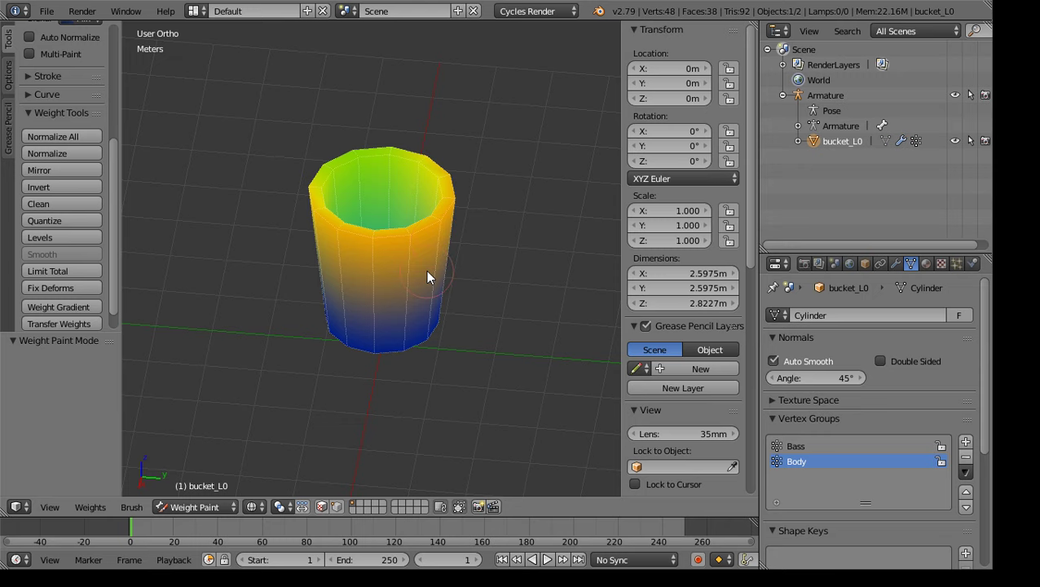
pyautogui.moveTo(419, 313)
pyautogui.mouseDown(button='middle')
pyautogui.moveTo(420, 260)
pyautogui.moveTo(473, 282)
pyautogui.mouseUp(button='middle')
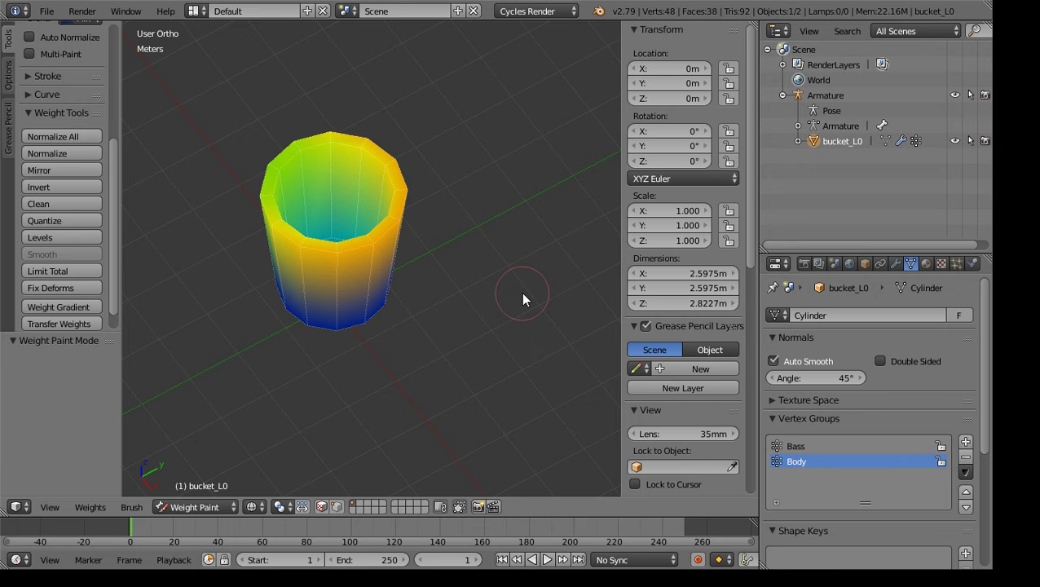
pyautogui.moveTo(495, 327); pyautogui.dragTo(415, 262, button='middle')
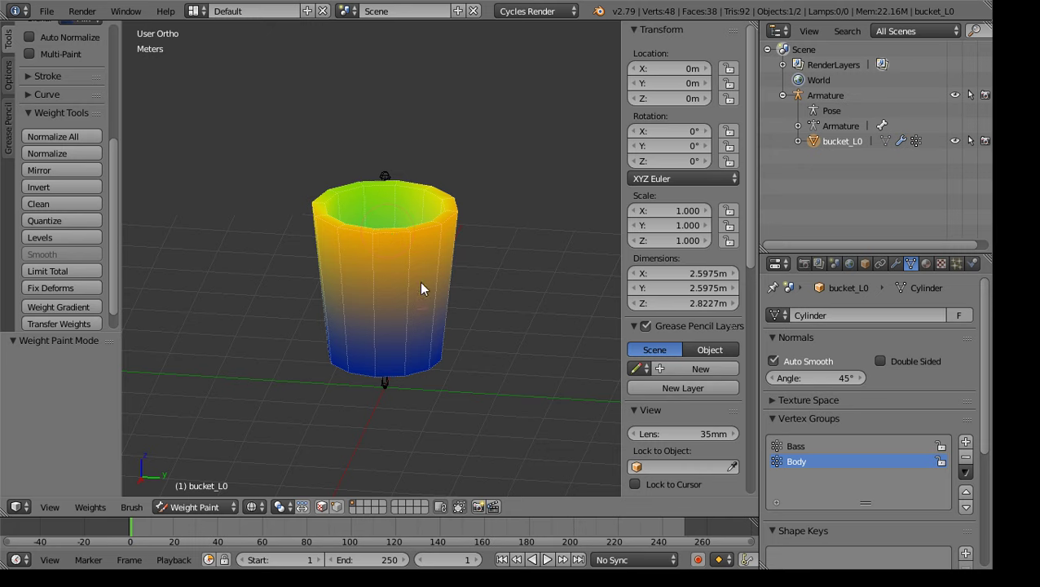
pyautogui.moveTo(346, 234); pyautogui.dragTo(395, 318, button='middle')
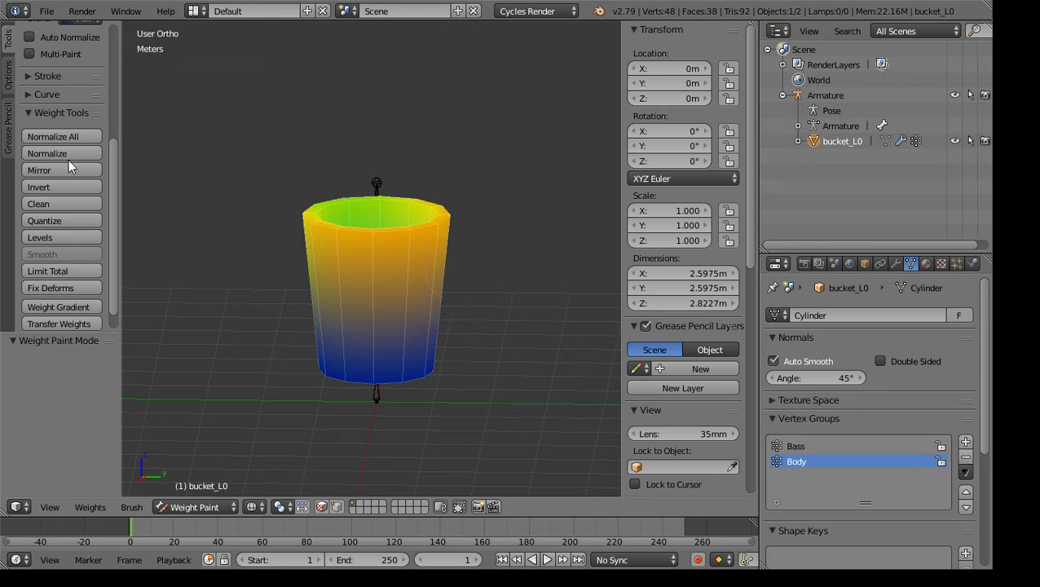
pyautogui.moveTo(317, 320); pyautogui.dragTo(346, 326, button='middle')
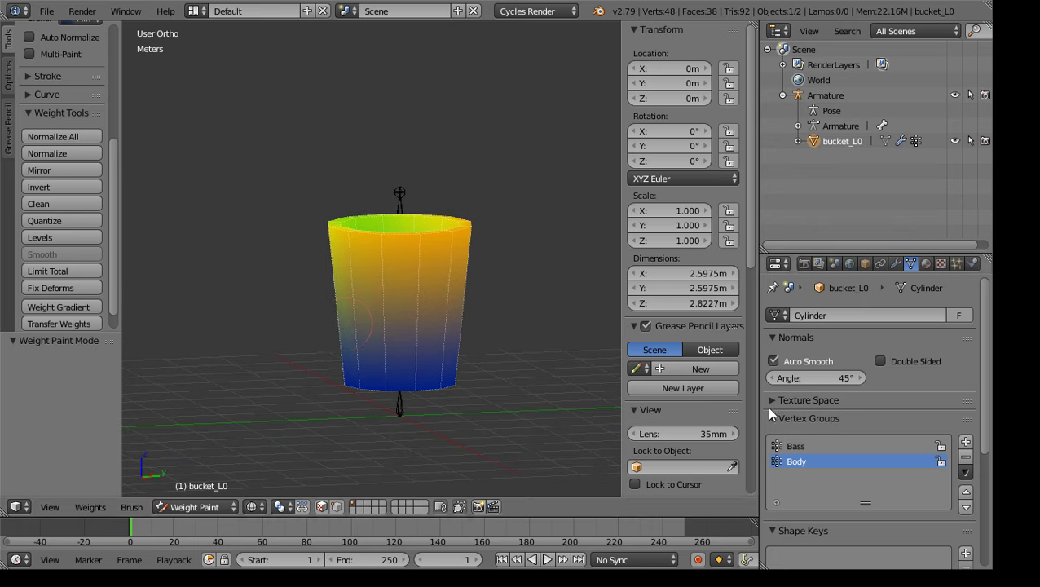
pyautogui.click(795, 447)
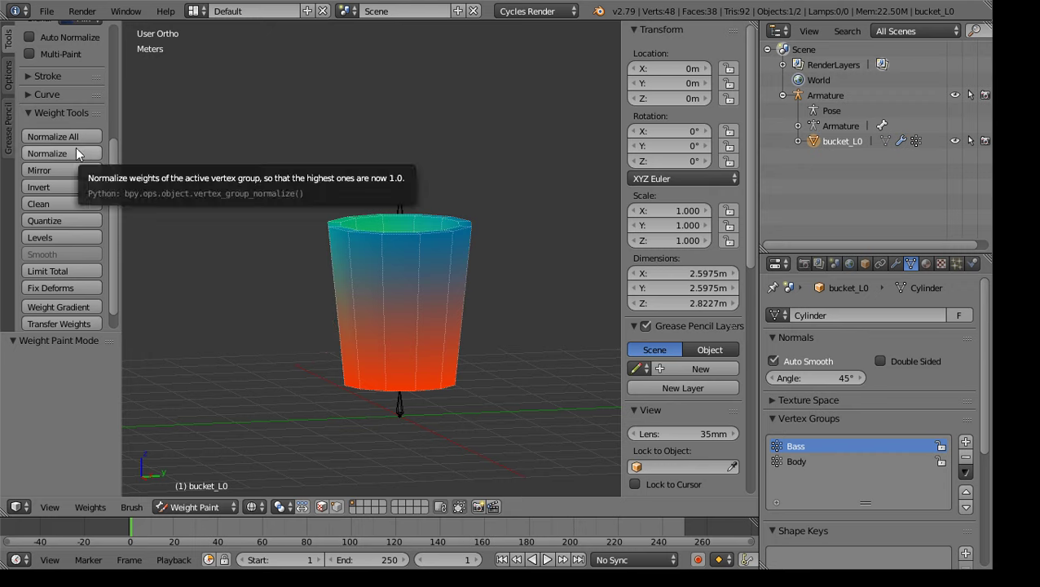
# Limit each vertex to 1 group weight, then Normalize All with Lock Active on
pyautogui.click(65, 272)
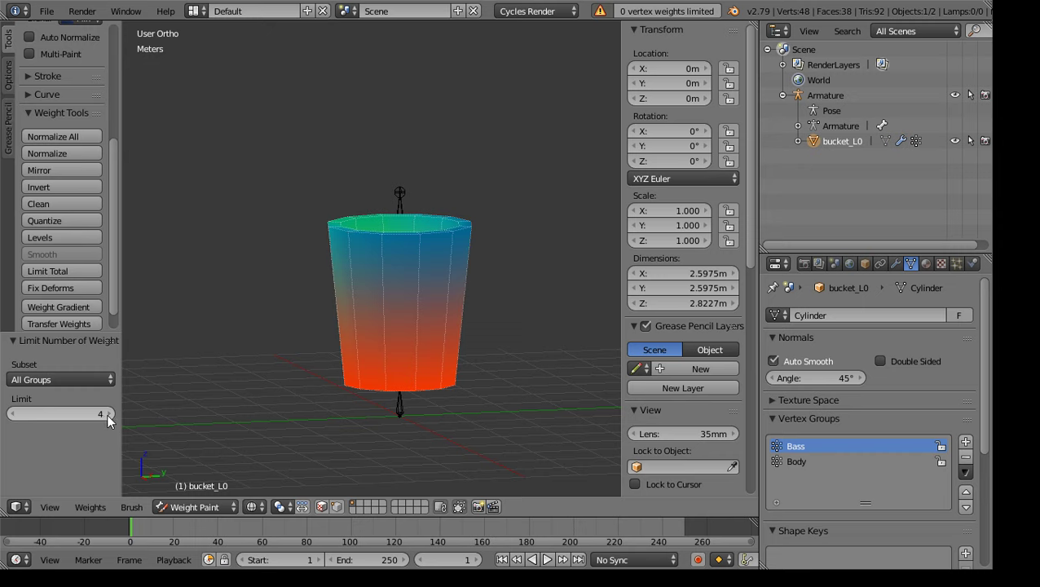
pyautogui.click(17, 414)
pyautogui.click(17, 414)
pyautogui.click(17, 414)
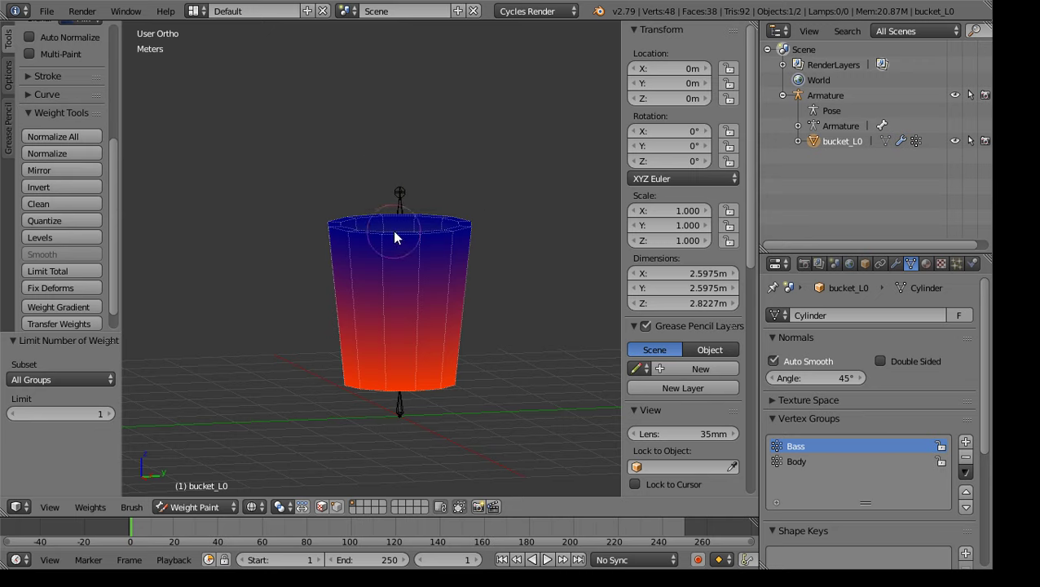
pyautogui.click(79, 135)
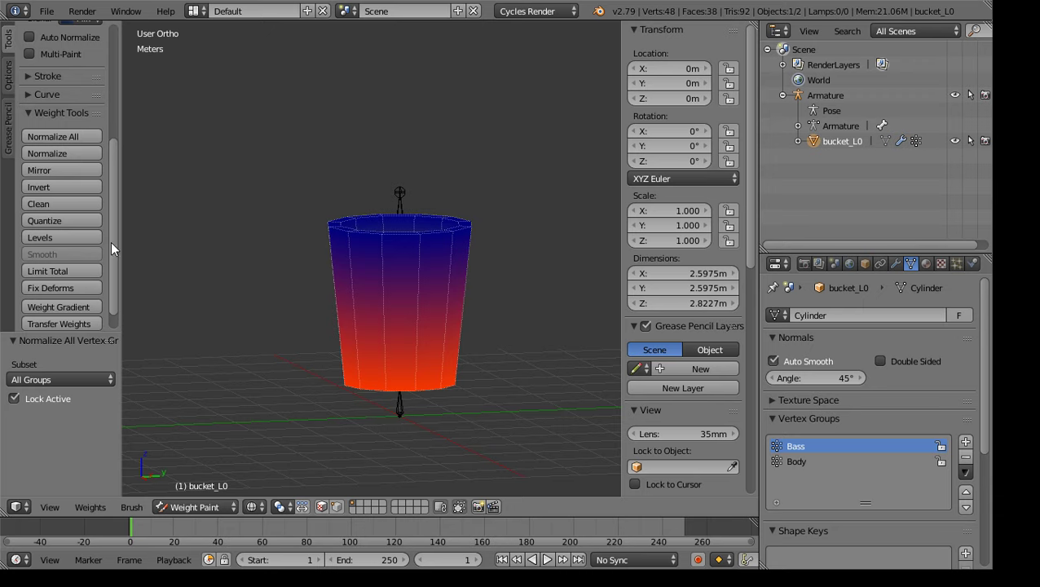
pyautogui.scroll(5, 111, 241)
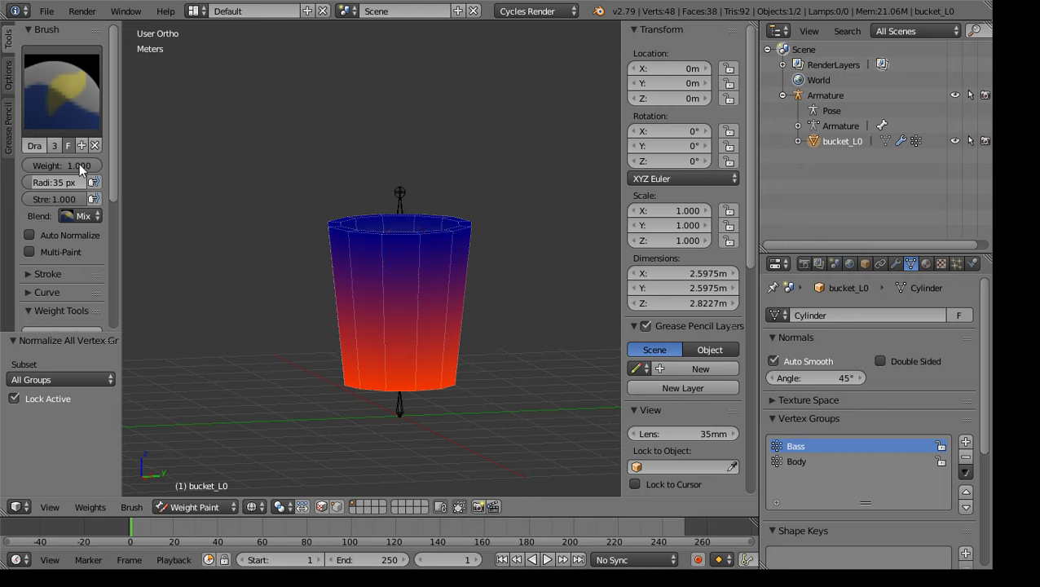
pyautogui.moveTo(82, 165); pyautogui.dragTo(25, 166)
pyautogui.moveTo(429, 417); pyautogui.dragTo(435, 390, button='middle')
pyautogui.moveTo(453, 390); pyautogui.dragTo(356, 399)
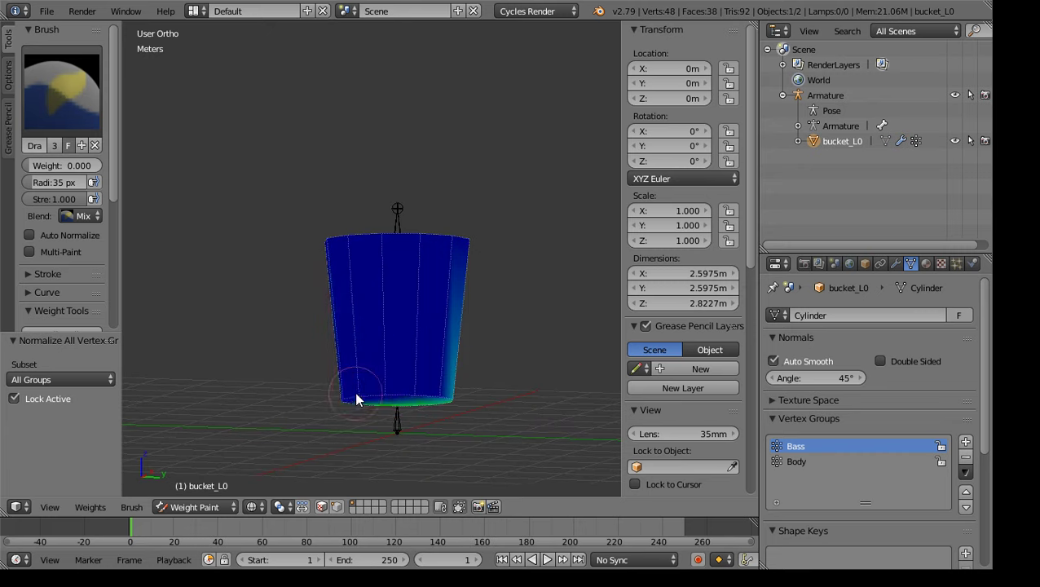
pyautogui.moveTo(426, 396); pyautogui.dragTo(461, 401)
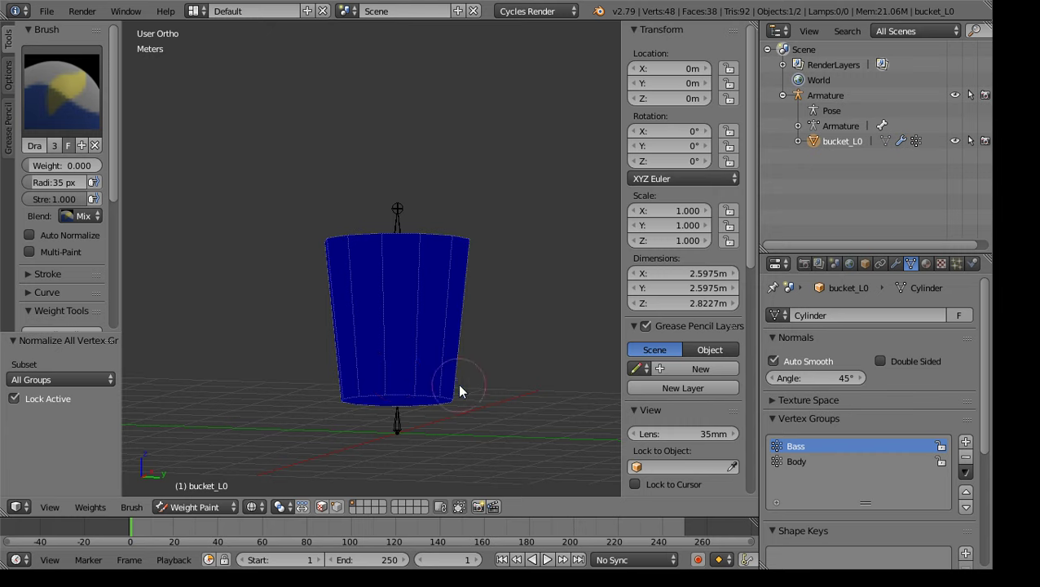
pyautogui.moveTo(504, 366); pyautogui.dragTo(333, 391, button='middle')
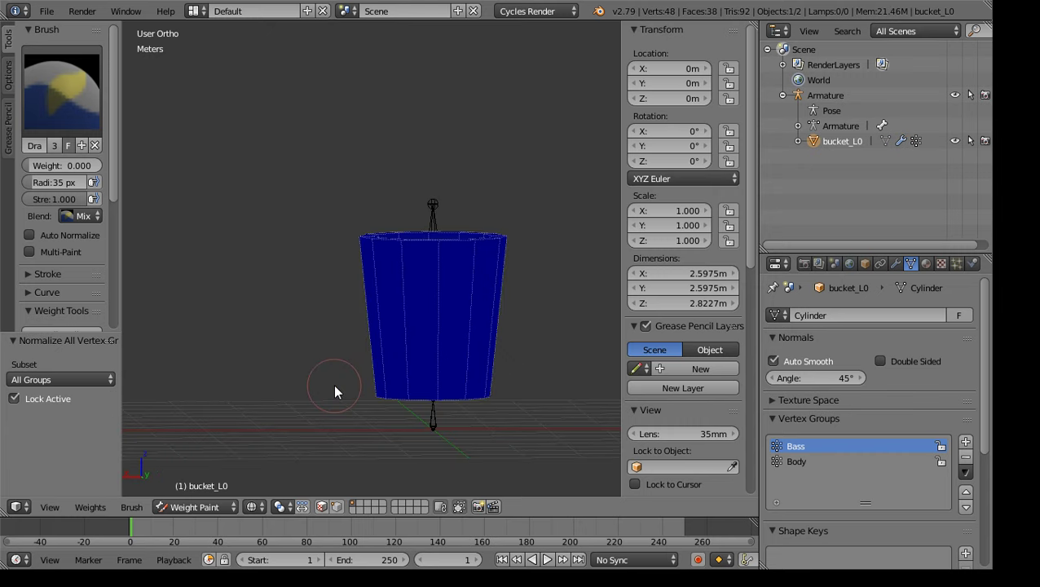
pyautogui.moveTo(488, 398)
pyautogui.mouseDown(button='middle')
pyautogui.moveTo(532, 420)
pyautogui.moveTo(481, 408)
pyautogui.moveTo(490, 399)
pyautogui.mouseUp(button='middle')
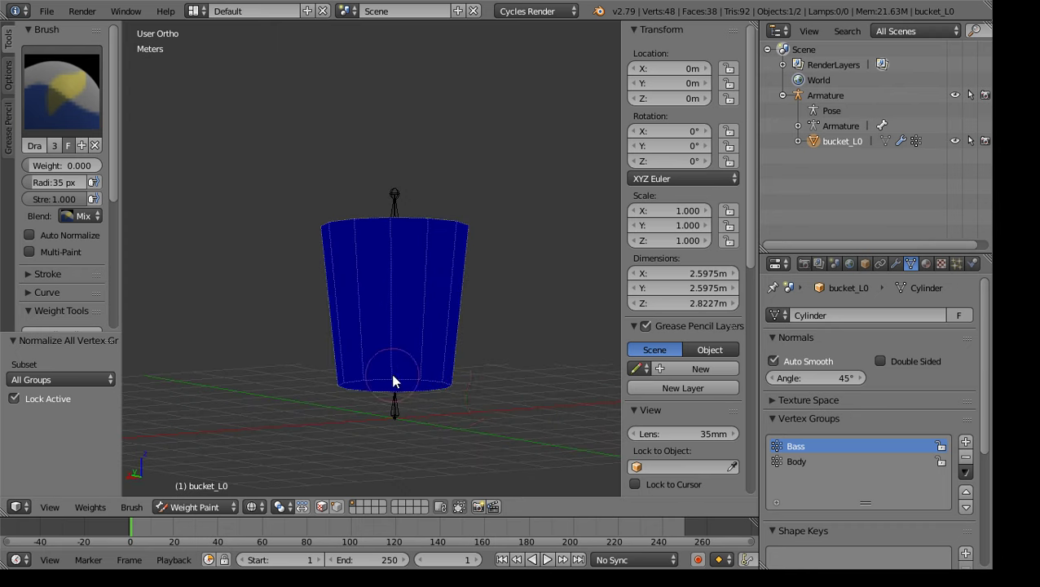
pyautogui.moveTo(414, 373); pyautogui.dragTo(201, 405, button='middle')
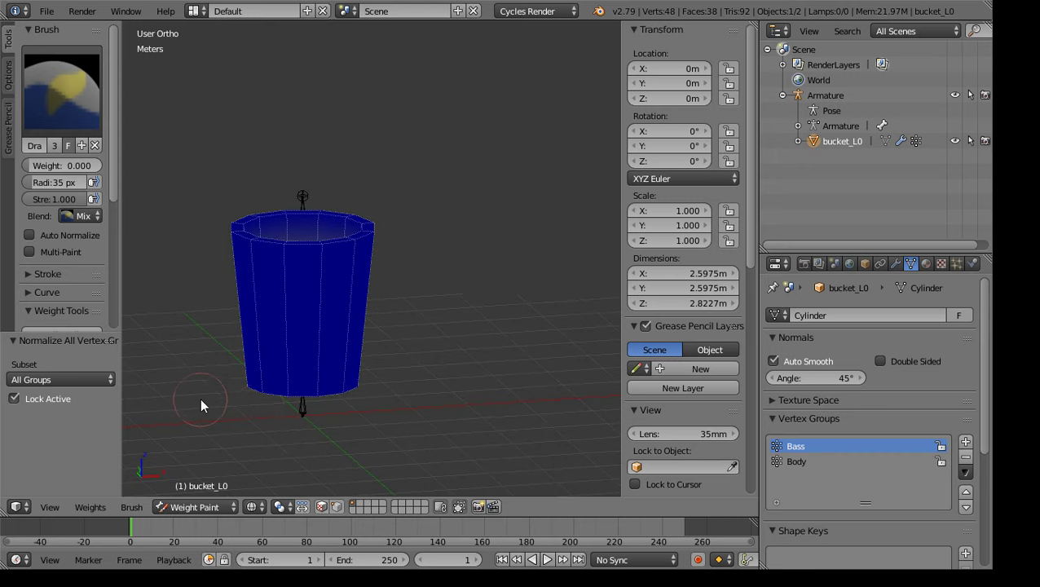
# Paint zero Bass weight over the cylinder's yellow top until it turns fully blue
pyautogui.moveTo(323, 396); pyautogui.dragTo(583, 385, button='middle')
pyautogui.moveTo(437, 281)
pyautogui.mouseDown()
pyautogui.moveTo(342, 281)
pyautogui.moveTo(297, 324)
pyautogui.mouseUp()
pyautogui.moveTo(384, 355)
pyautogui.mouseDown()
pyautogui.moveTo(418, 307)
pyautogui.moveTo(360, 295)
pyautogui.moveTo(311, 340)
pyautogui.moveTo(401, 377)
pyautogui.moveTo(335, 388)
pyautogui.moveTo(320, 378)
pyautogui.moveTo(402, 364)
pyautogui.mouseUp()
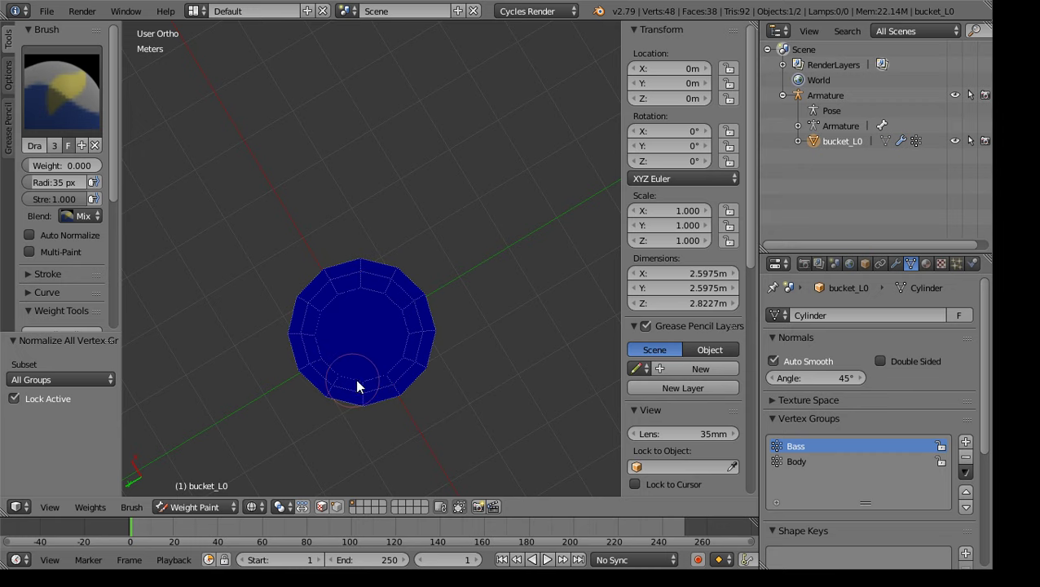
# Orbit around the cylinder to confirm it is entirely blue, then make Body the active group
pyautogui.moveTo(348, 357); pyautogui.dragTo(480, 326, button='middle')
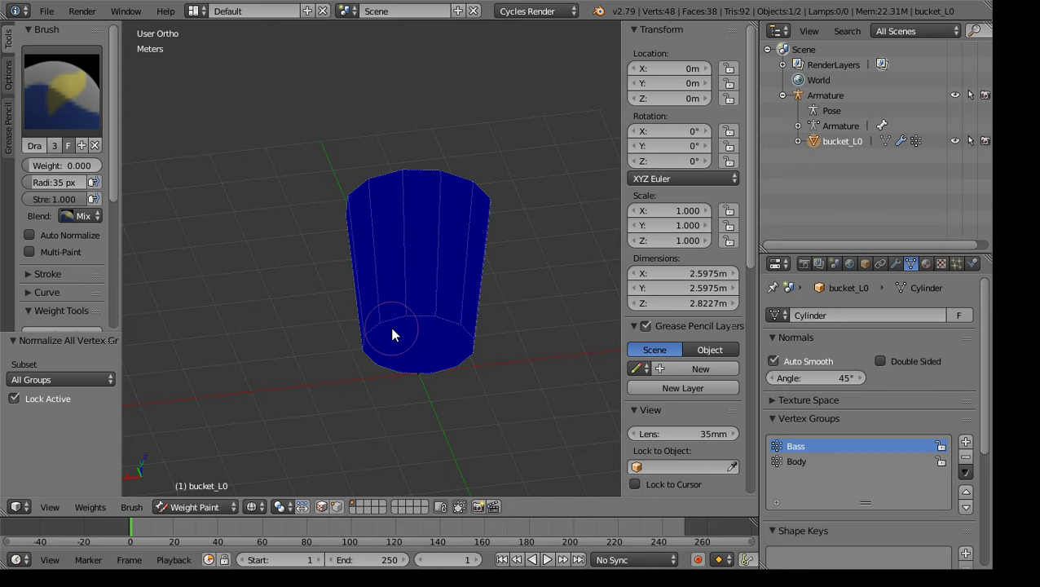
pyautogui.scroll(3, 437, 342)
pyautogui.moveTo(505, 386); pyautogui.dragTo(368, 196, button='middle')
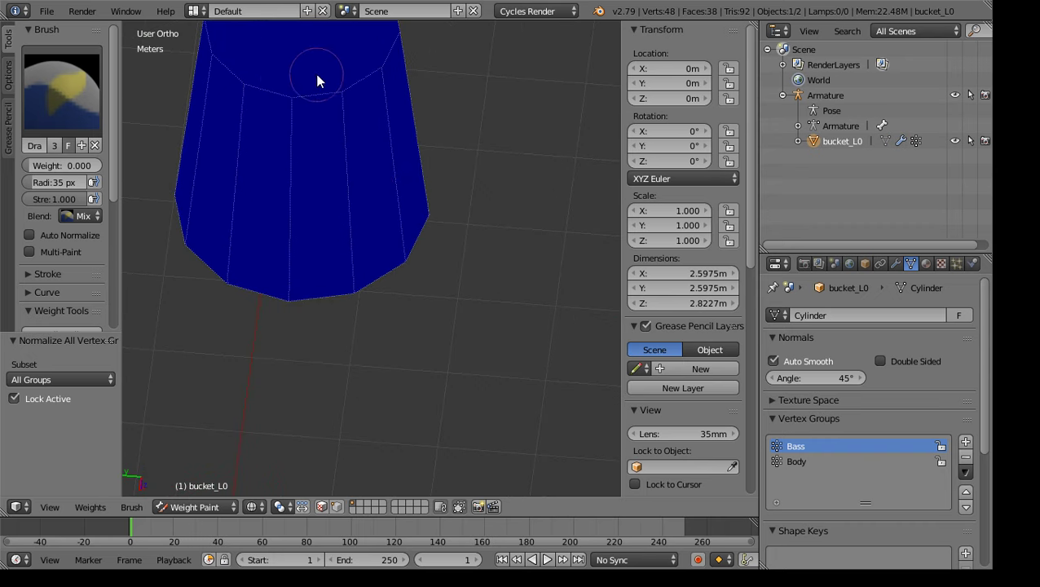
pyautogui.scroll(-3, 416, 188)
pyautogui.moveTo(336, 291); pyautogui.dragTo(462, 214, button='middle')
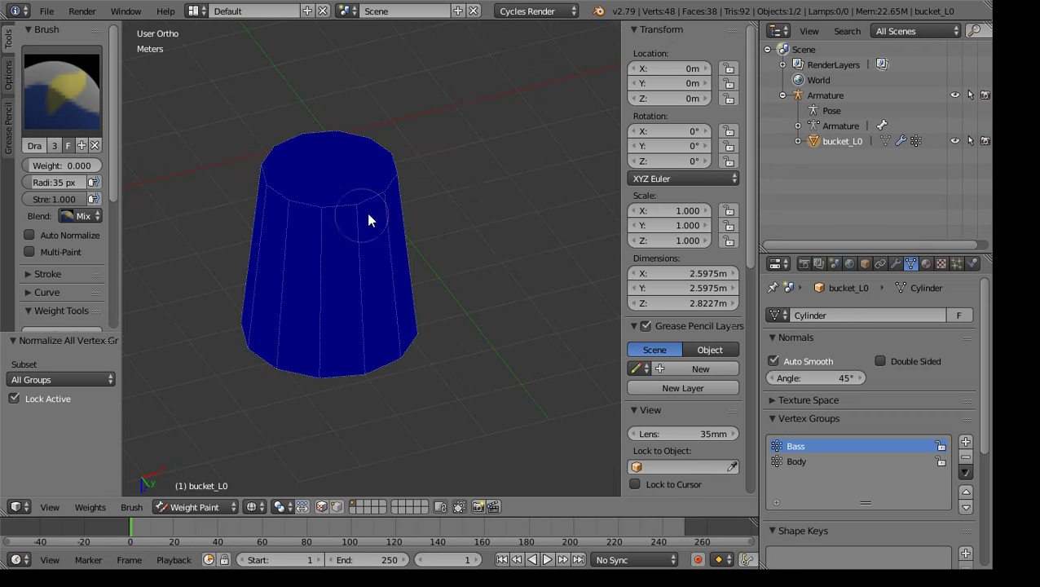
pyautogui.scroll(-4, 397, 151)
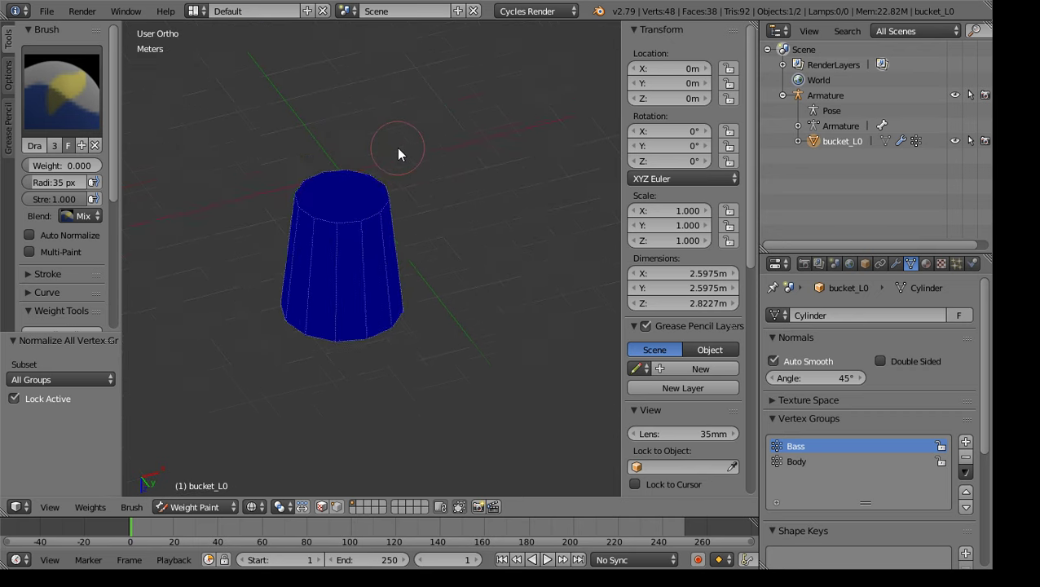
pyautogui.moveTo(388, 227); pyautogui.dragTo(582, 62, button='middle')
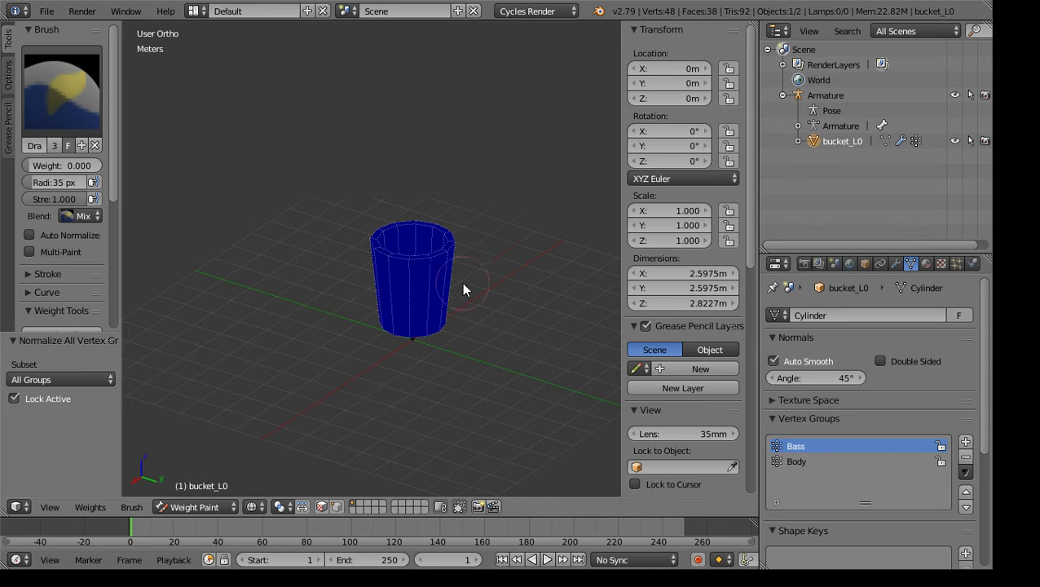
pyautogui.scroll(2, 462, 288)
pyautogui.moveTo(463, 288); pyautogui.dragTo(468, 290, button='middle')
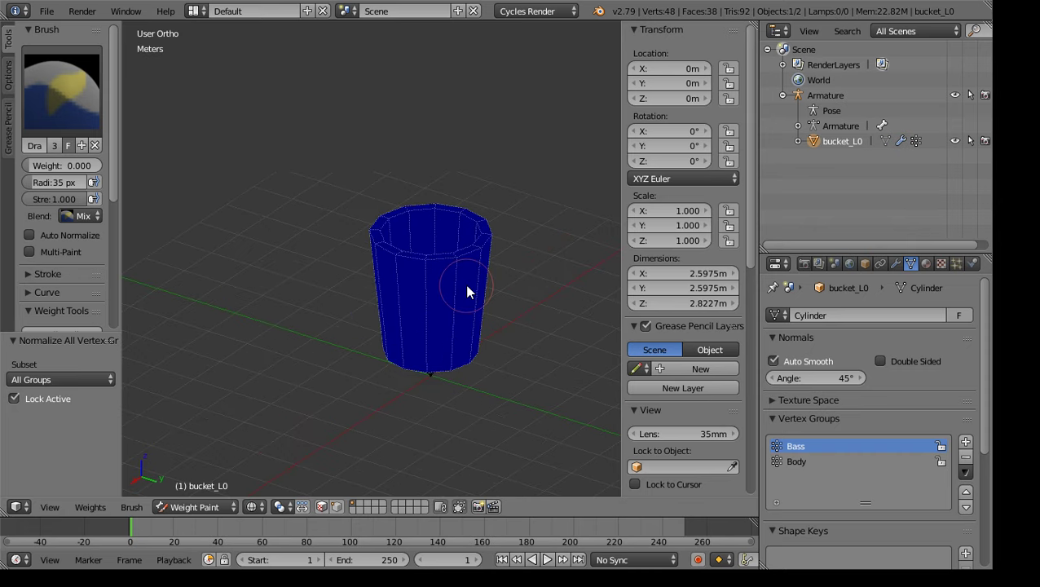
pyautogui.click(803, 461)
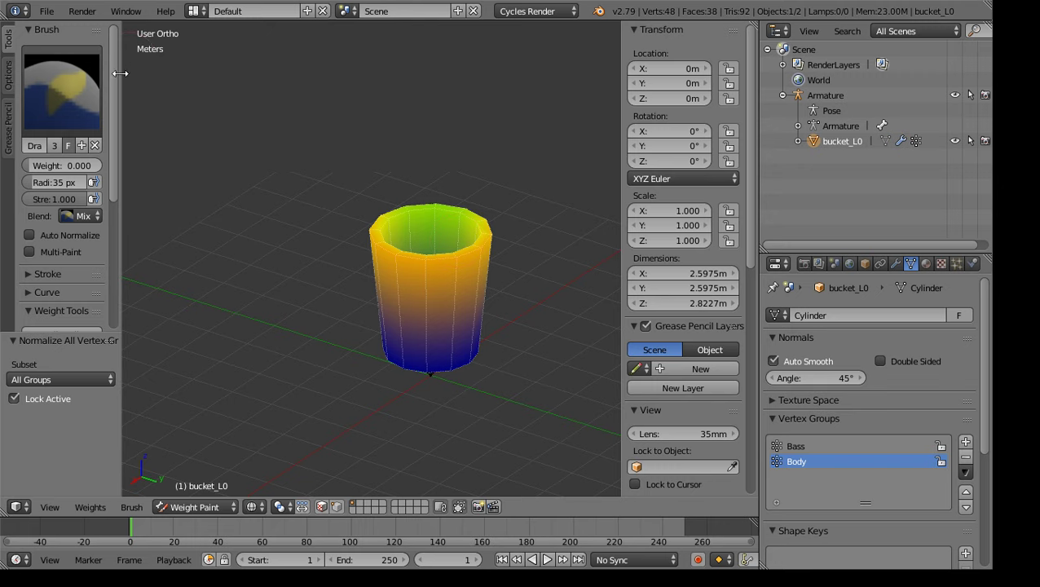
# Apply Limit Total and Normalize All so Body shows red above blue, and set brush weight 1.000
pyautogui.moveTo(116, 87); pyautogui.dragTo(112, 260)
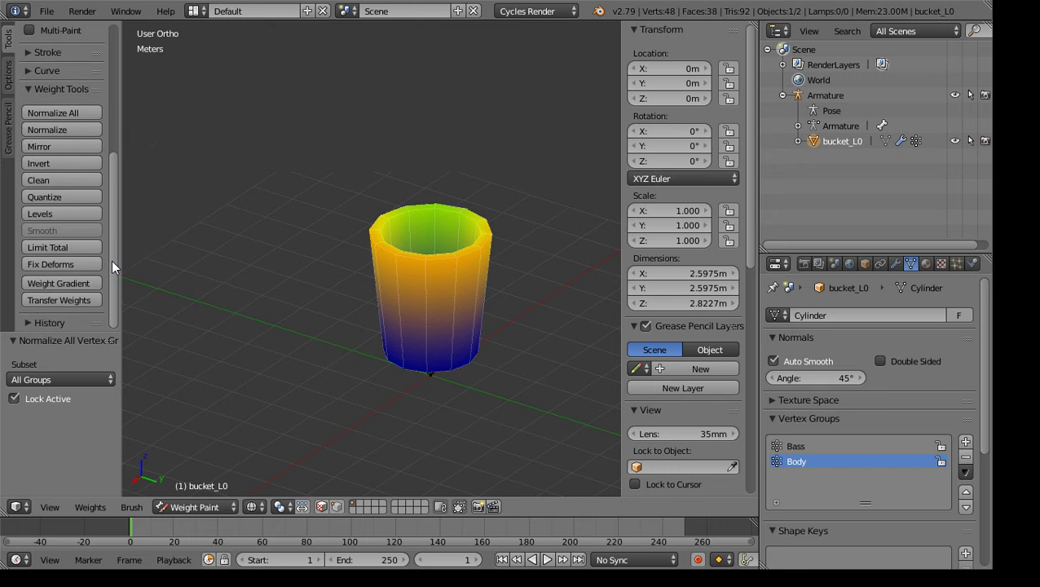
pyautogui.click(85, 246)
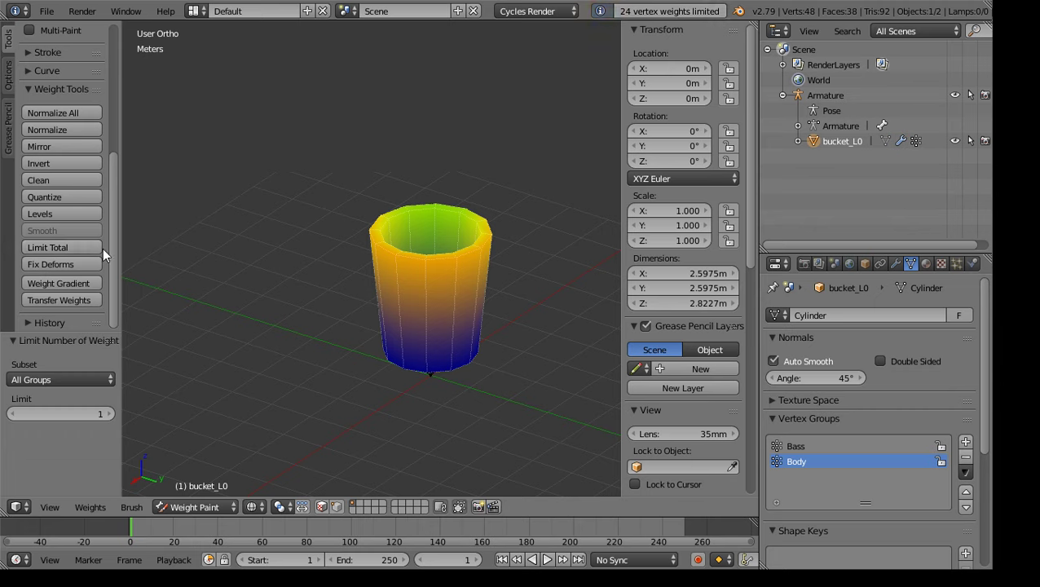
pyautogui.click(60, 112)
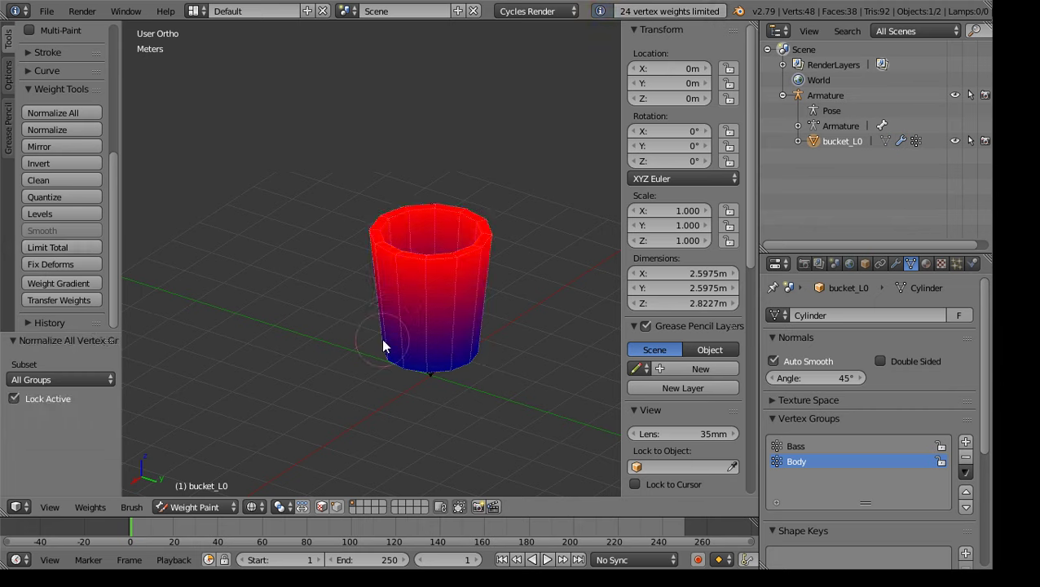
pyautogui.moveTo(372, 364); pyautogui.dragTo(450, 354, button='middle')
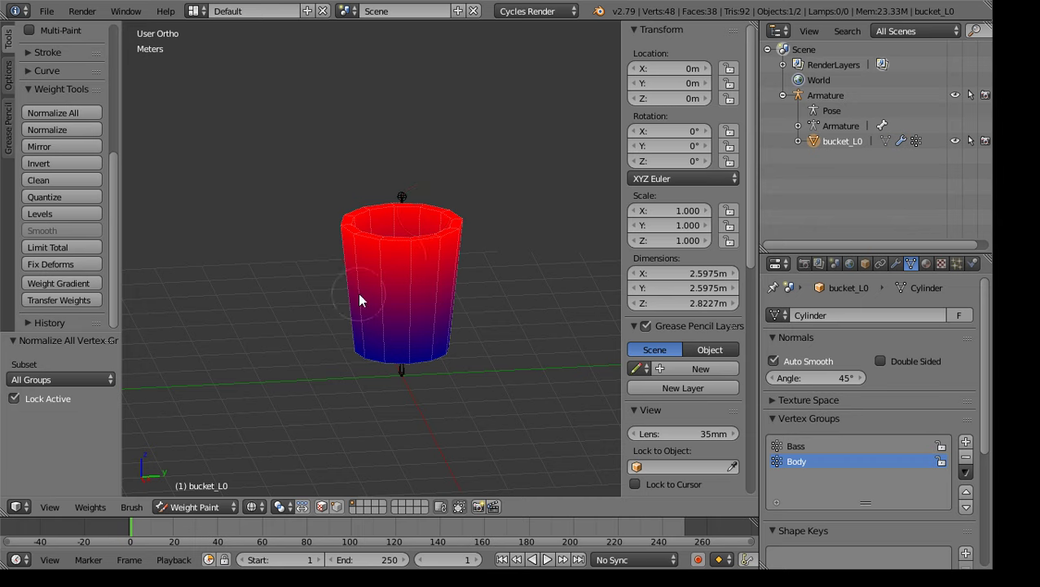
pyautogui.moveTo(537, 181); pyautogui.dragTo(528, 301, button='middle')
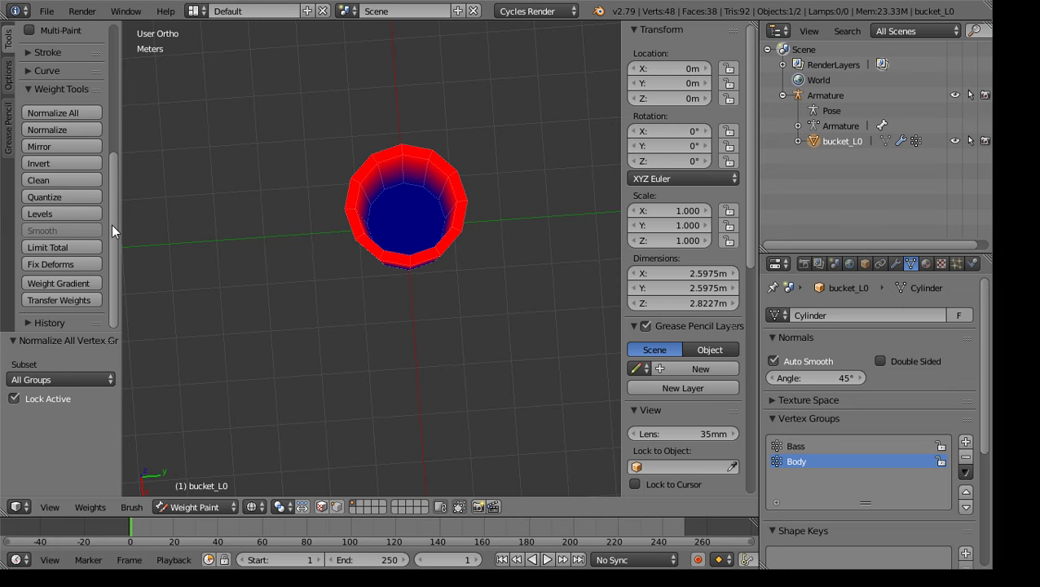
pyautogui.moveTo(111, 224); pyautogui.dragTo(162, 28)
pyautogui.moveTo(35, 173)
pyautogui.mouseDown()
pyautogui.moveTo(98, 173)
pyautogui.moveTo(106, 163)
pyautogui.mouseUp()
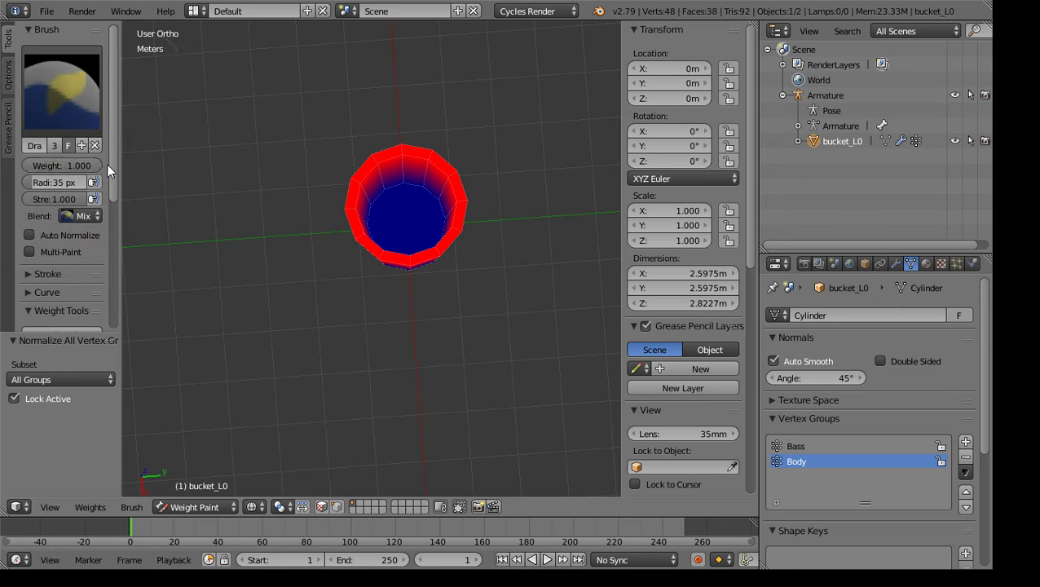
# Paint the bucket's interior up to the rim with full Body weight
pyautogui.moveTo(419, 193)
pyautogui.mouseDown()
pyautogui.moveTo(431, 192)
pyautogui.moveTo(374, 207)
pyautogui.moveTo(377, 196)
pyautogui.moveTo(446, 213)
pyautogui.moveTo(432, 223)
pyautogui.mouseUp()
pyautogui.moveTo(431, 223)
pyautogui.mouseDown(button='middle')
pyautogui.moveTo(440, 238)
pyautogui.moveTo(456, 223)
pyautogui.mouseUp(button='middle')
pyautogui.moveTo(430, 174)
pyautogui.mouseDown()
pyautogui.moveTo(433, 198)
pyautogui.moveTo(389, 229)
pyautogui.mouseUp()
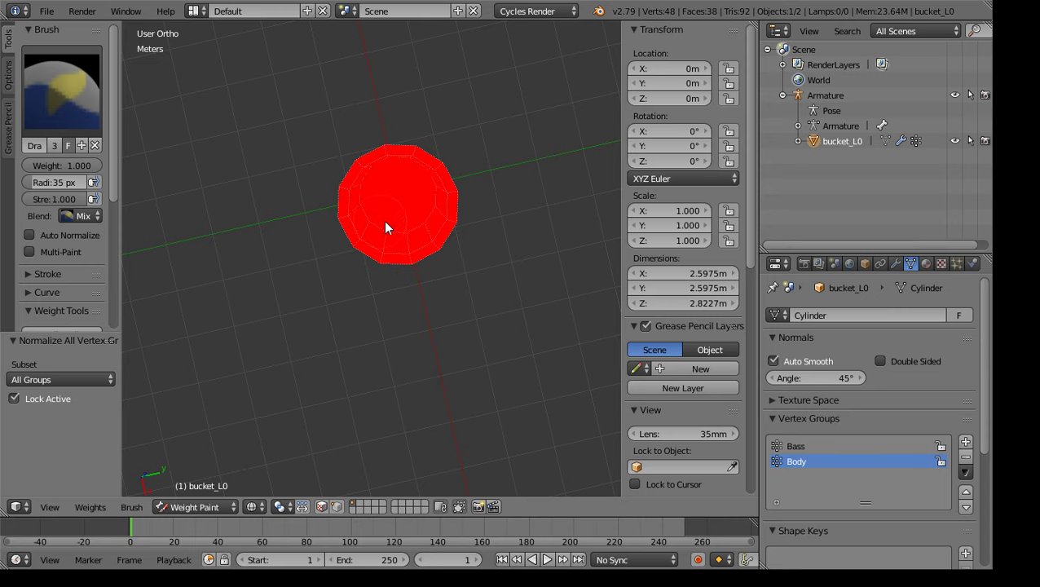
# Paint the bucket's remaining blue sides and bottom edge fully red
pyautogui.moveTo(412, 217); pyautogui.dragTo(446, 181, button='middle')
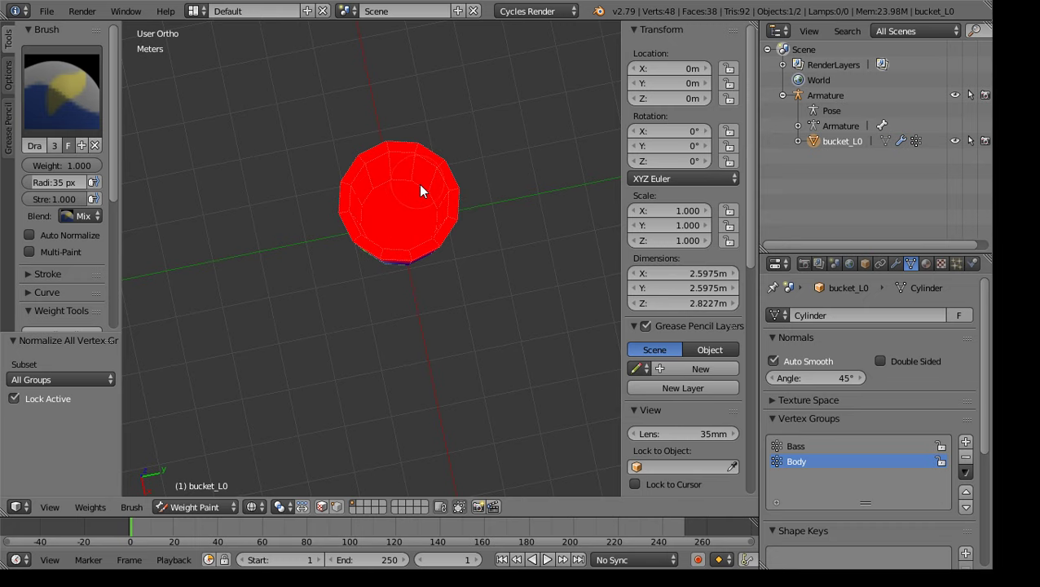
pyautogui.moveTo(419, 187); pyautogui.dragTo(424, 217, button='middle')
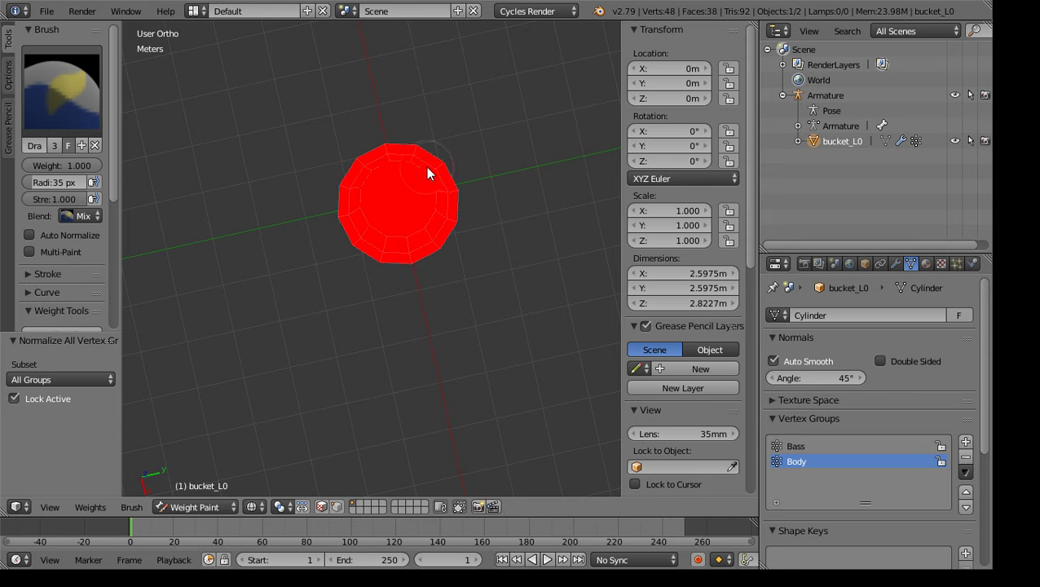
pyautogui.moveTo(411, 309); pyautogui.dragTo(511, 153, button='middle')
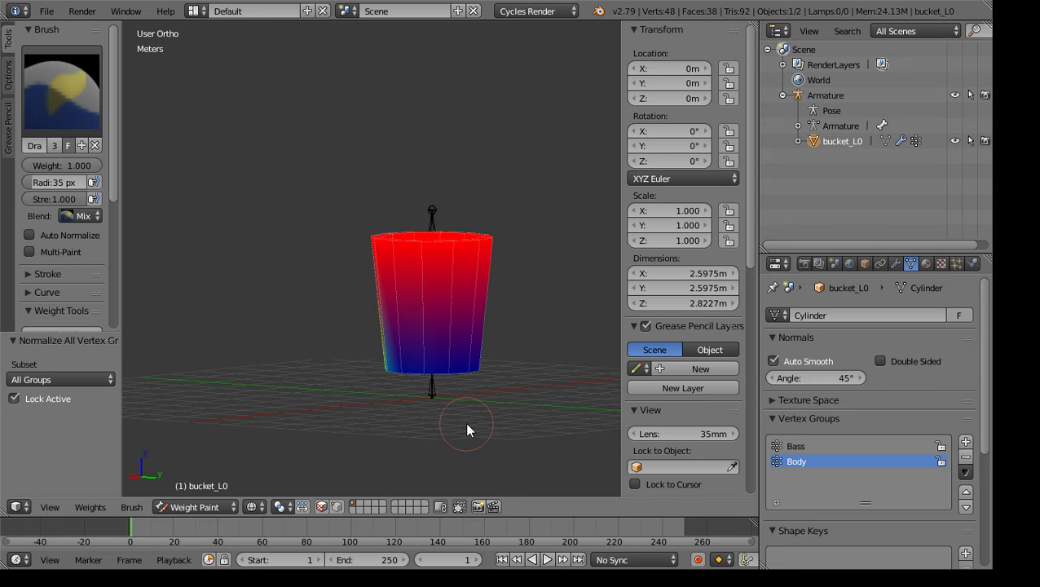
pyautogui.scroll(2, 467, 430)
pyautogui.moveTo(384, 405); pyautogui.dragTo(478, 396, button='middle')
pyautogui.moveTo(473, 434)
pyautogui.mouseDown()
pyautogui.moveTo(359, 415)
pyautogui.moveTo(509, 382)
pyautogui.moveTo(385, 434)
pyautogui.moveTo(340, 420)
pyautogui.mouseUp()
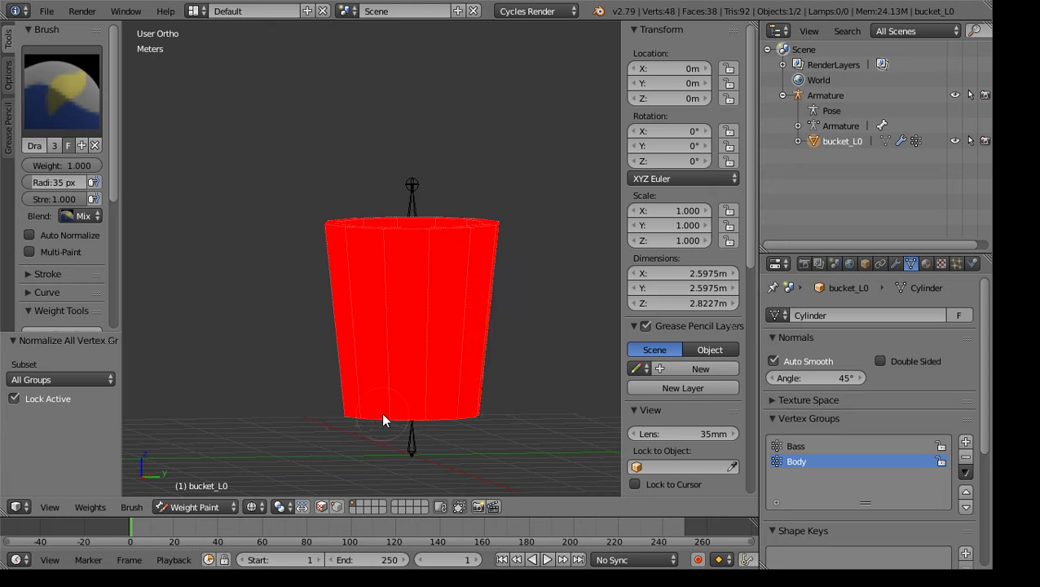
pyautogui.moveTo(401, 433); pyautogui.dragTo(447, 408, button='middle')
pyautogui.moveTo(332, 429); pyautogui.dragTo(338, 429)
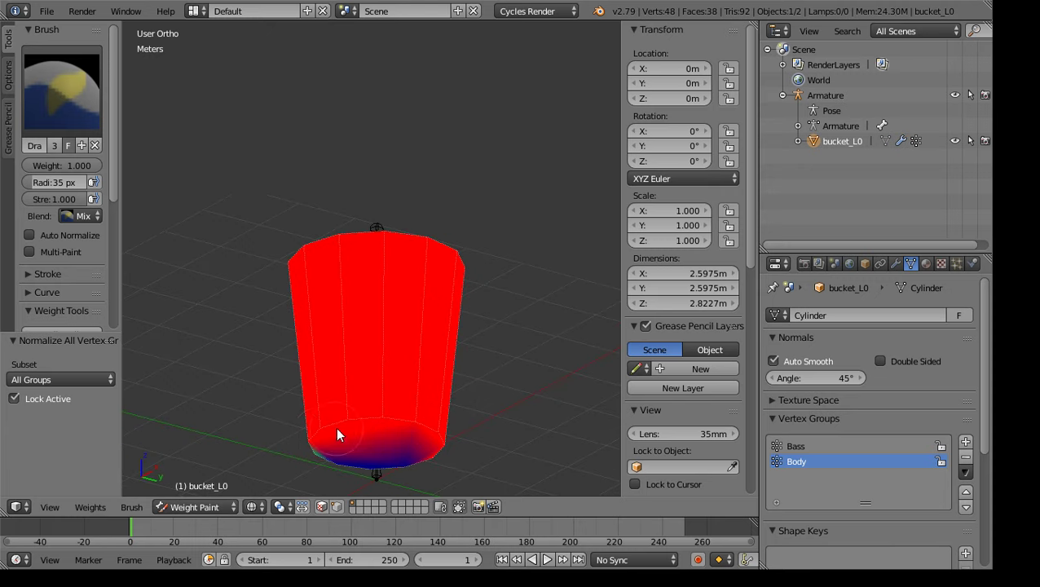
pyautogui.moveTo(433, 485)
pyautogui.mouseDown()
pyautogui.moveTo(347, 469)
pyautogui.moveTo(319, 447)
pyautogui.moveTo(306, 420)
pyautogui.mouseUp()
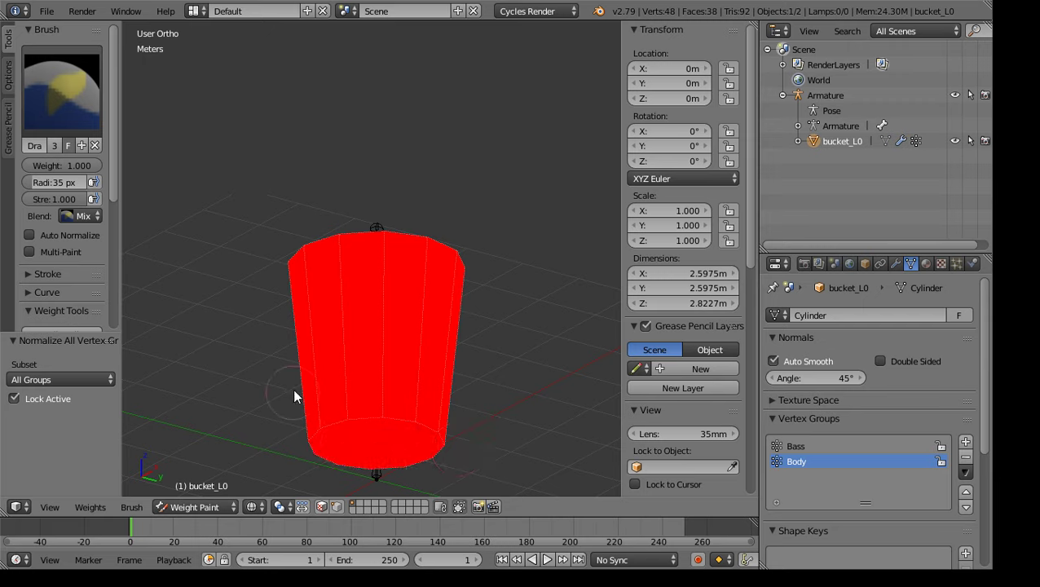
# Orbit around the all-red bucket to verify coverage and switch the viewport to solid shading
pyautogui.moveTo(348, 399); pyautogui.dragTo(507, 332, button='middle')
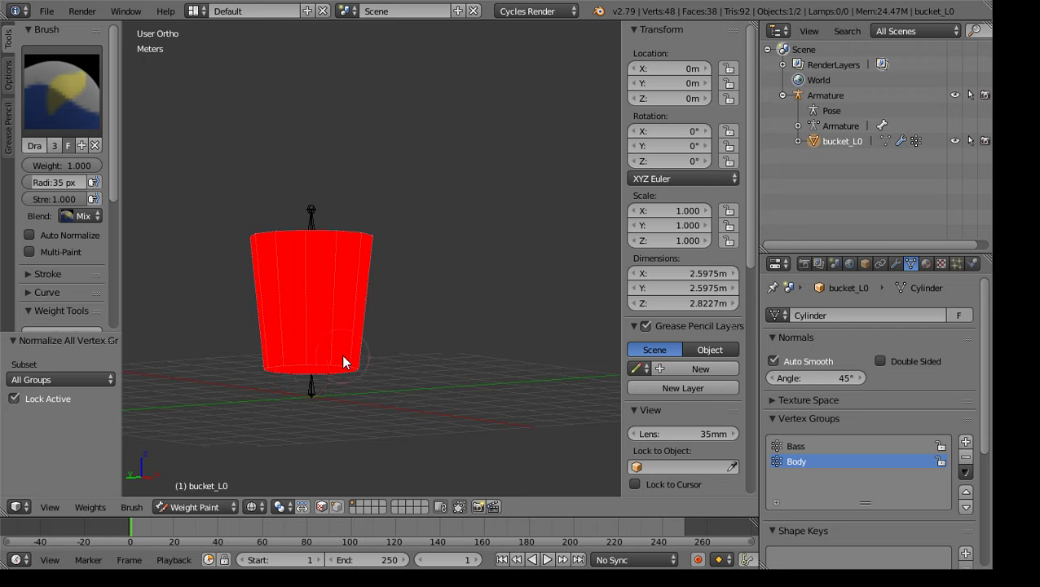
pyautogui.scroll(2, 317, 359)
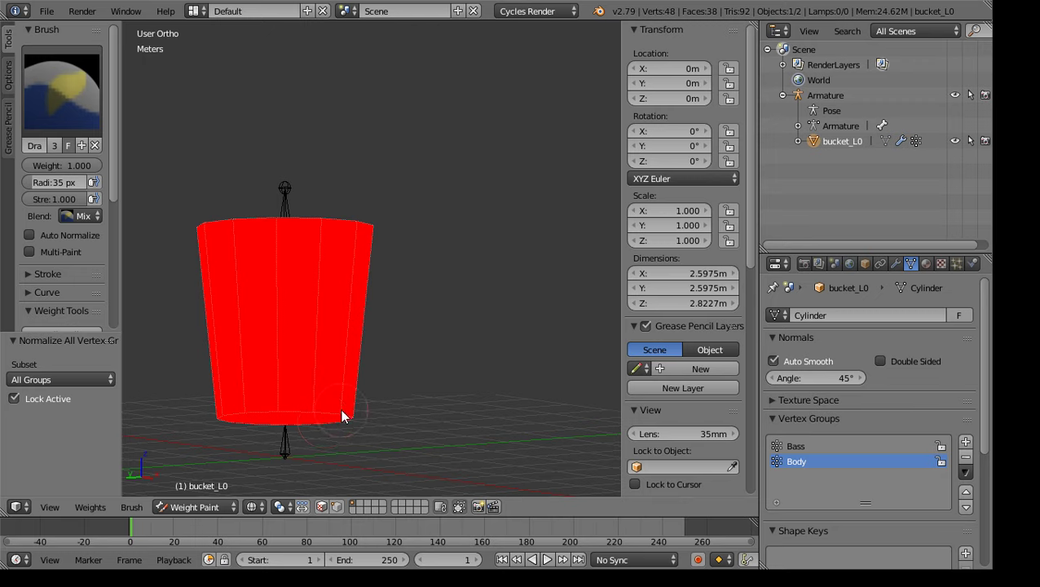
pyautogui.scroll(-2, 424, 317)
pyautogui.moveTo(431, 318); pyautogui.dragTo(184, 329, button='middle')
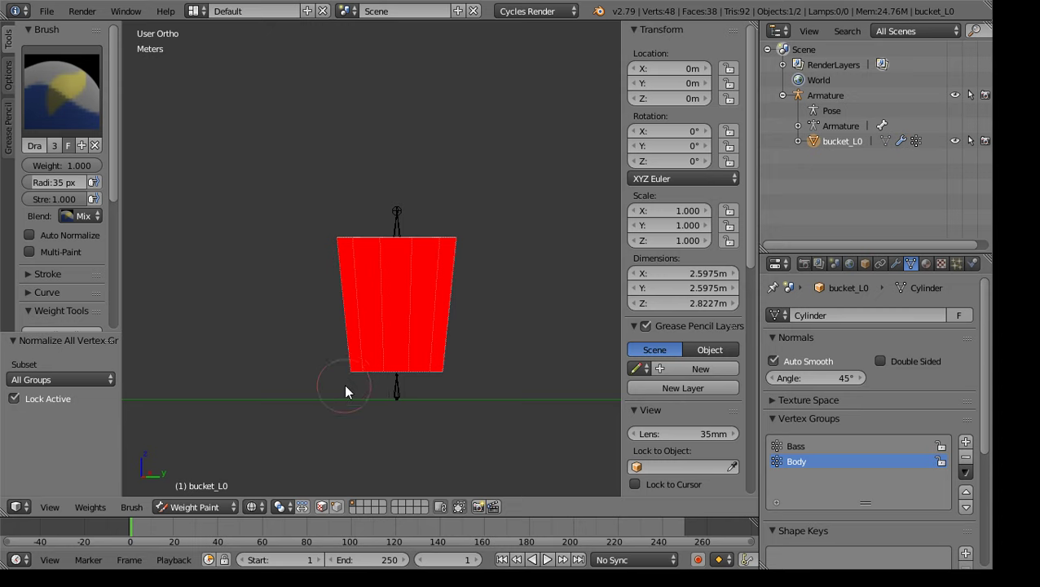
pyautogui.moveTo(460, 373); pyautogui.dragTo(298, 389, button='middle')
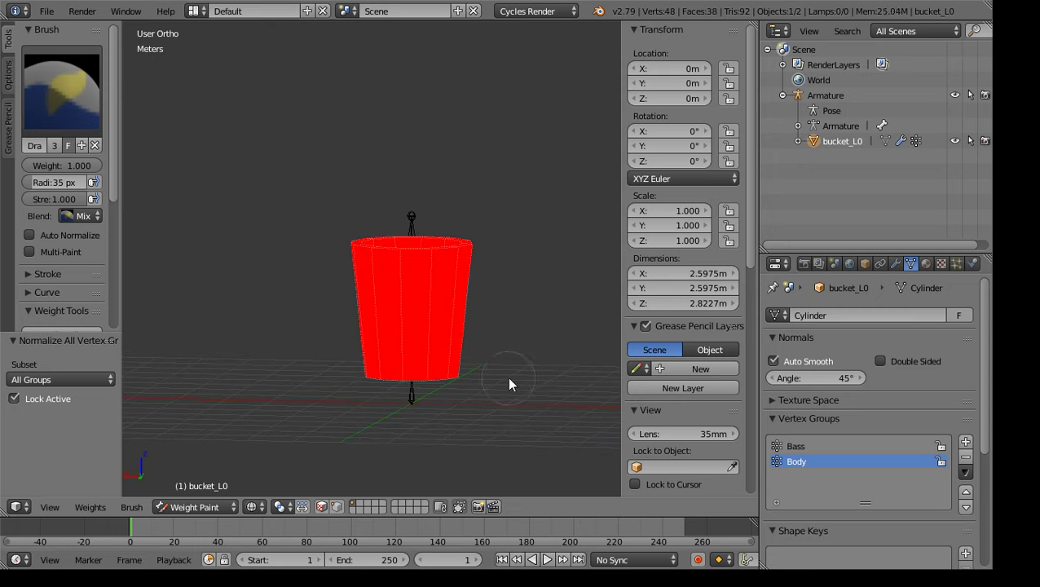
pyautogui.moveTo(507, 378); pyautogui.dragTo(387, 388, button='middle')
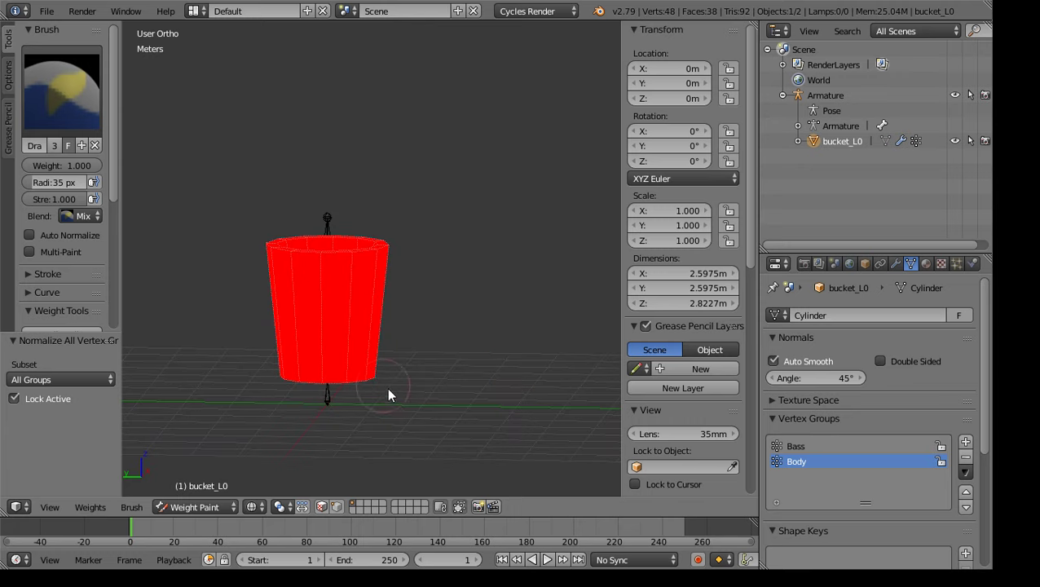
pyautogui.moveTo(496, 364); pyautogui.dragTo(323, 328, button='middle')
pyautogui.moveTo(379, 253); pyautogui.dragTo(436, 420, button='middle')
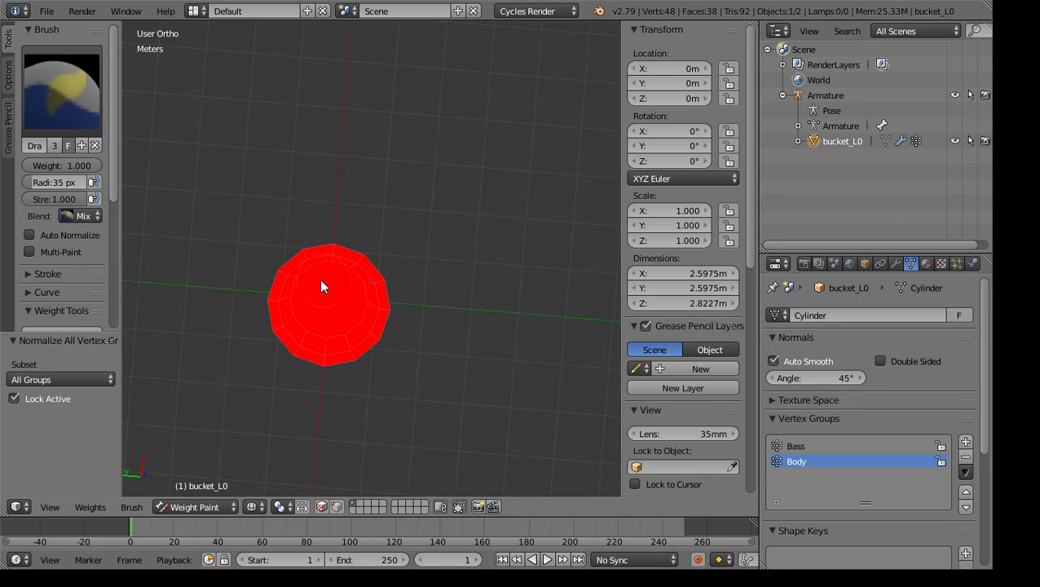
pyautogui.moveTo(432, 330); pyautogui.dragTo(505, 342, button='middle')
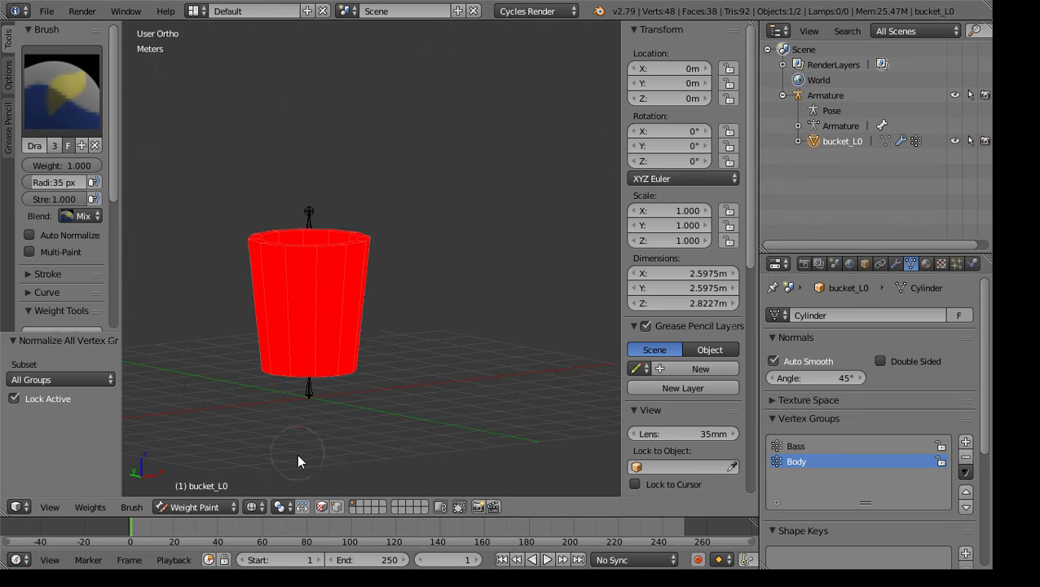
pyautogui.click(244, 508)
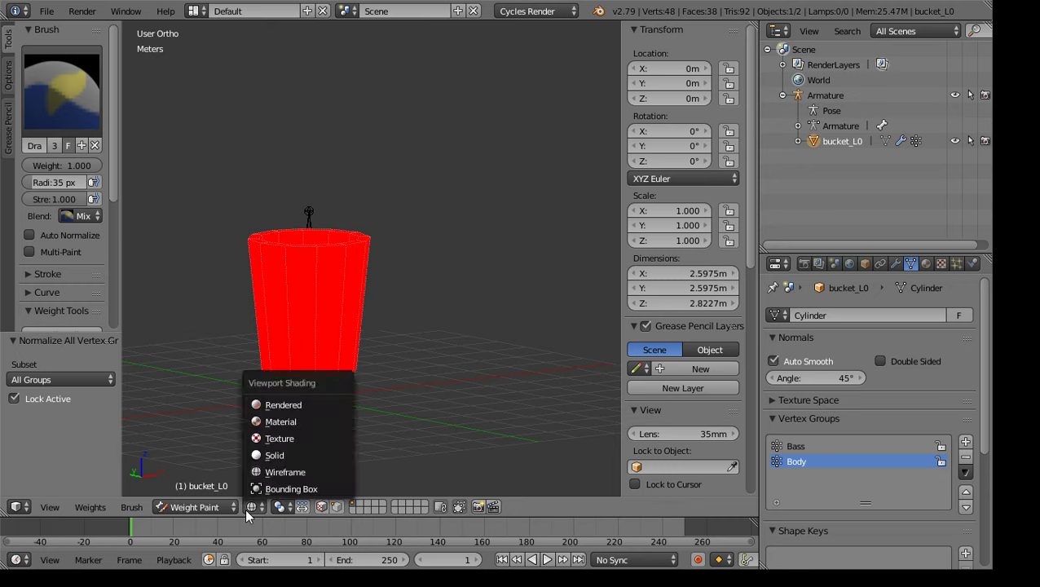
pyautogui.click(298, 457)
pyautogui.moveTo(230, 337); pyautogui.dragTo(402, 230, button='middle')
pyautogui.scroll(2, 389, 293)
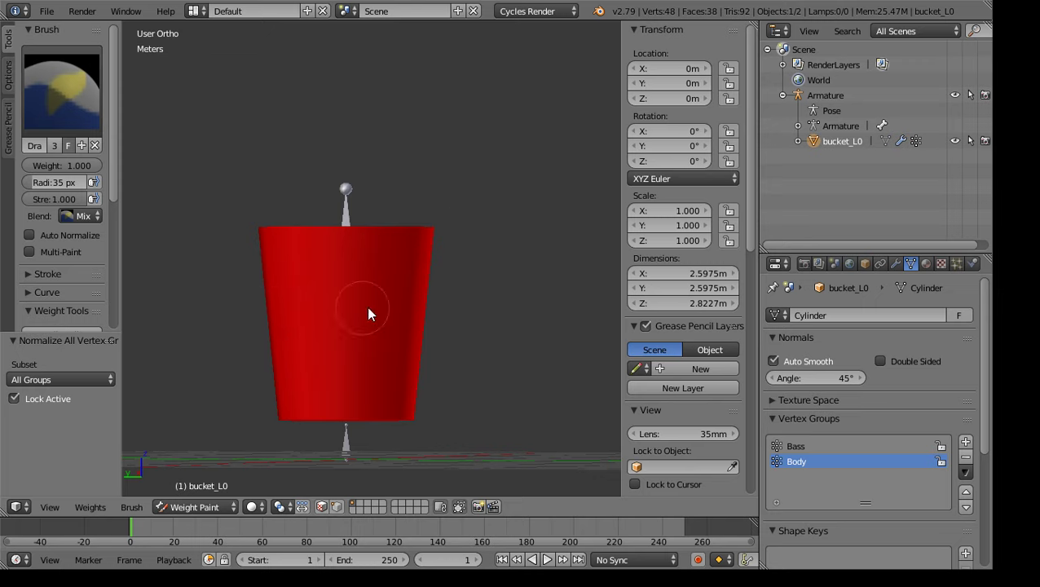
pyautogui.click(251, 507)
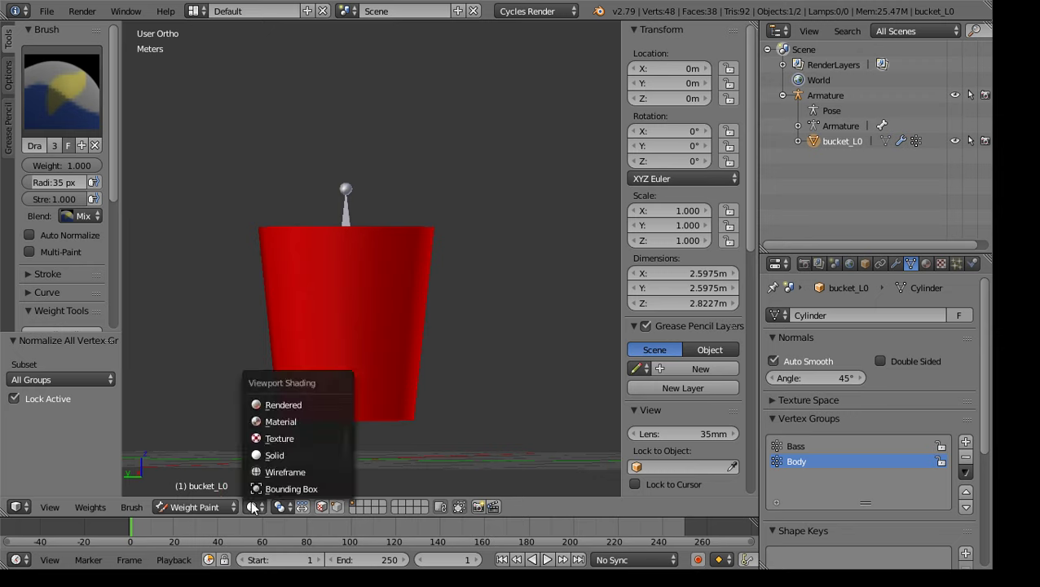
pyautogui.click(277, 471)
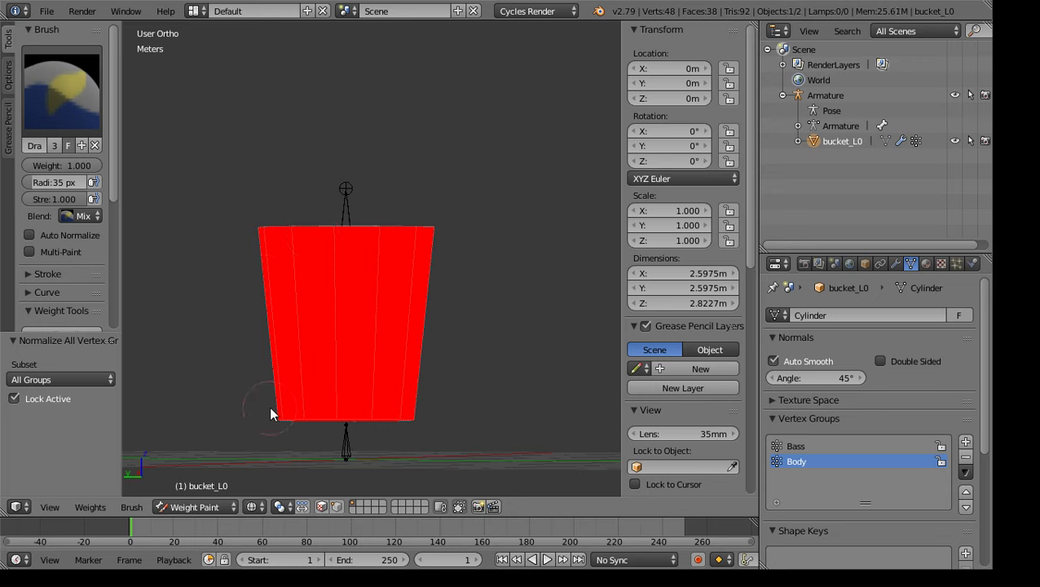
pyautogui.moveTo(331, 422); pyautogui.dragTo(393, 377, button='middle')
pyautogui.click(794, 445)
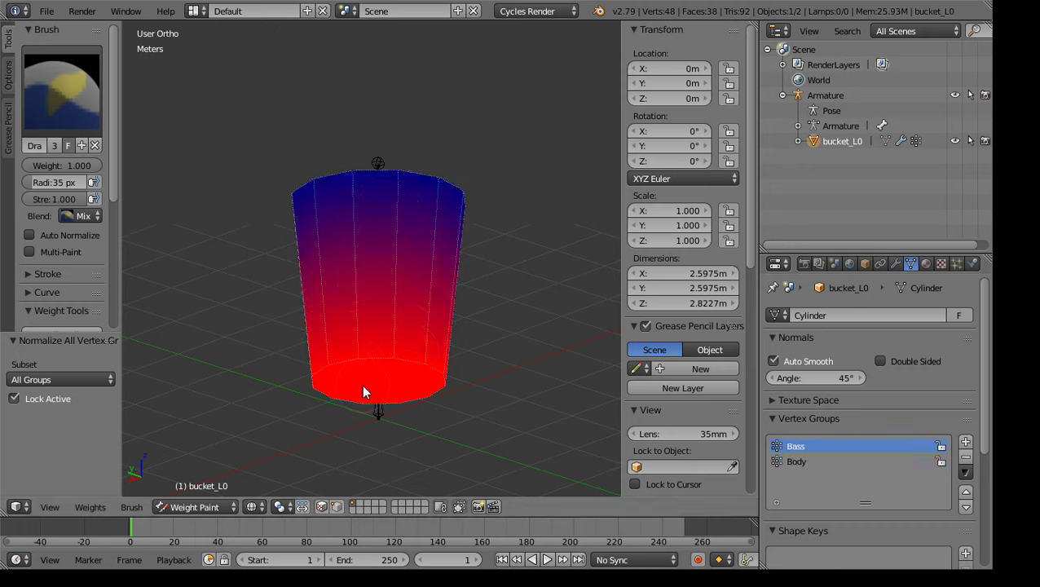
# Toggle between the Body and Bass vertex groups to compare weights, ending with Bass shown
pyautogui.click(796, 460)
pyautogui.click(796, 451)
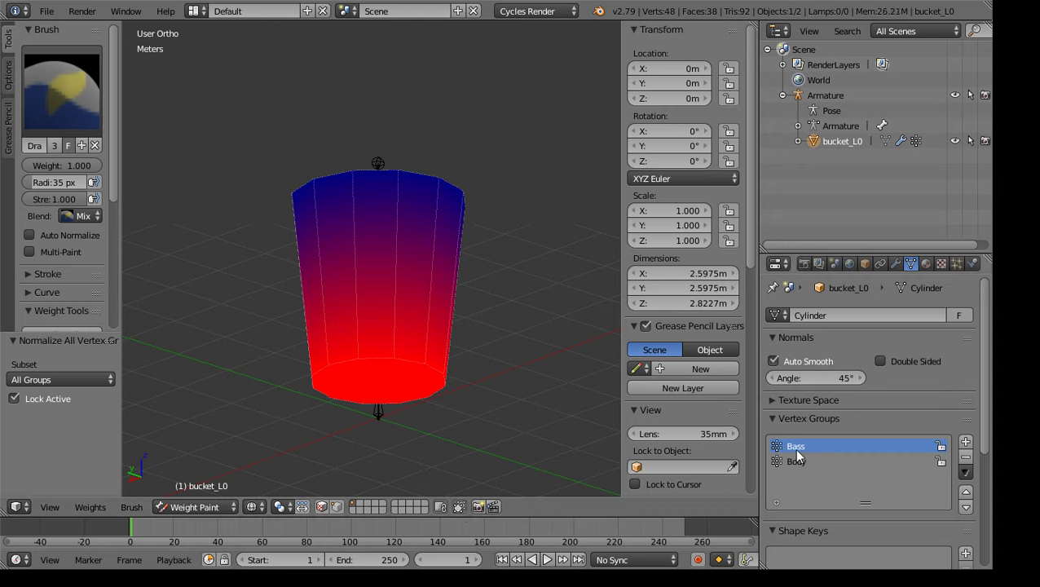
pyautogui.click(794, 461)
pyautogui.click(796, 448)
pyautogui.click(796, 462)
pyautogui.click(798, 445)
pyautogui.click(797, 461)
pyautogui.moveTo(361, 243); pyautogui.dragTo(418, 333, button='middle')
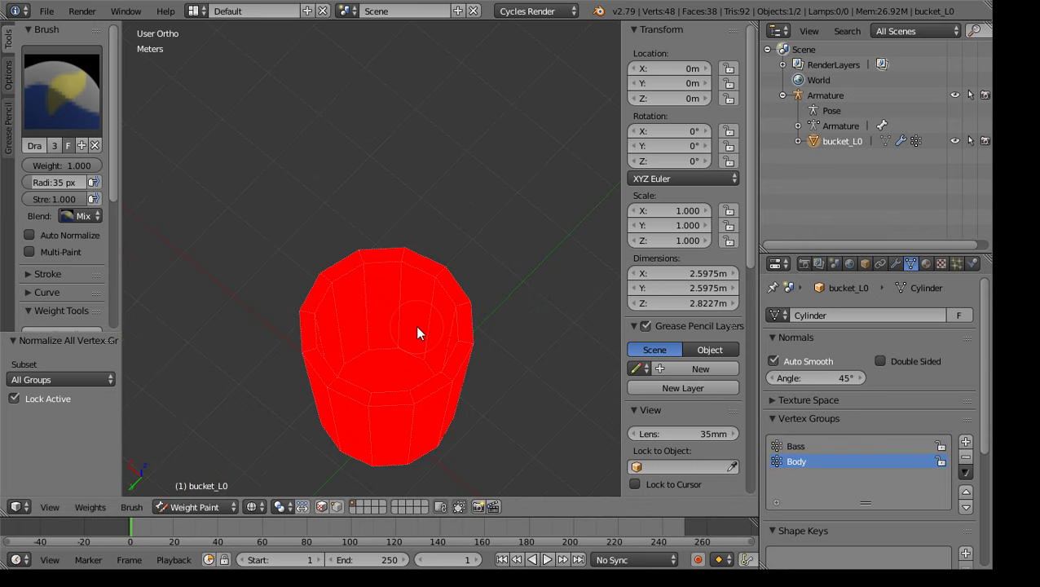
pyautogui.click(795, 445)
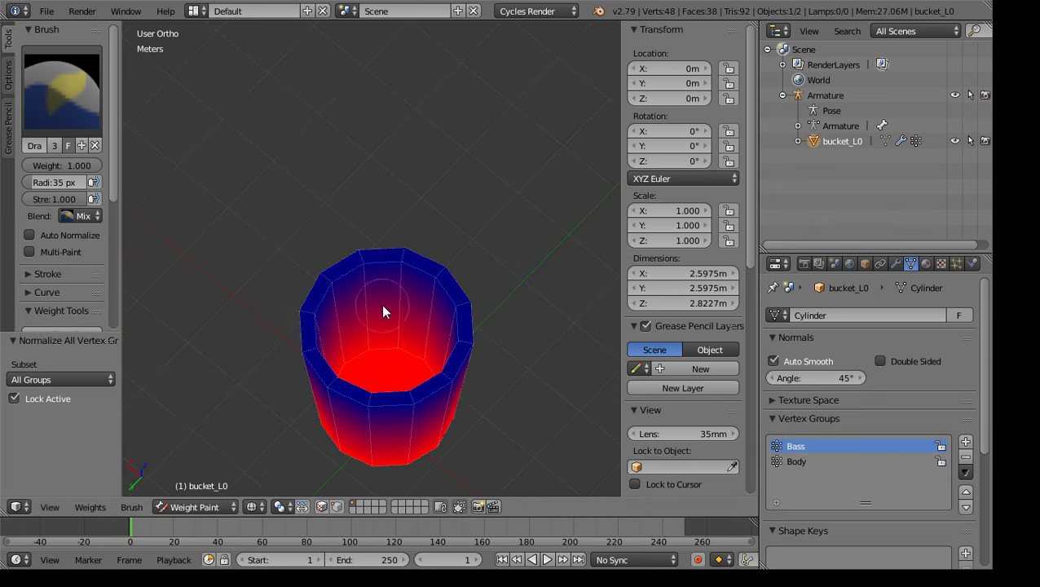
# Set the brush weight to 0.000
pyautogui.click(90, 165)
pyautogui.write('0')
pyautogui.press('Return')
# Paint the bucket interior and inner rim patch to zero weight until they turn blue
pyautogui.moveTo(497, 379)
pyautogui.mouseDown()
pyautogui.moveTo(440, 347)
pyautogui.moveTo(349, 353)
pyautogui.moveTo(339, 404)
pyautogui.moveTo(422, 408)
pyautogui.moveTo(425, 343)
pyautogui.mouseUp()
pyautogui.moveTo(425, 343)
pyautogui.mouseDown(button='middle')
pyautogui.moveTo(400, 353)
pyautogui.moveTo(415, 419)
pyautogui.mouseUp(button='middle')
pyautogui.moveTo(443, 327)
pyautogui.mouseDown()
pyautogui.moveTo(401, 376)
pyautogui.moveTo(372, 348)
pyautogui.moveTo(466, 306)
pyautogui.moveTo(436, 340)
pyautogui.mouseUp()
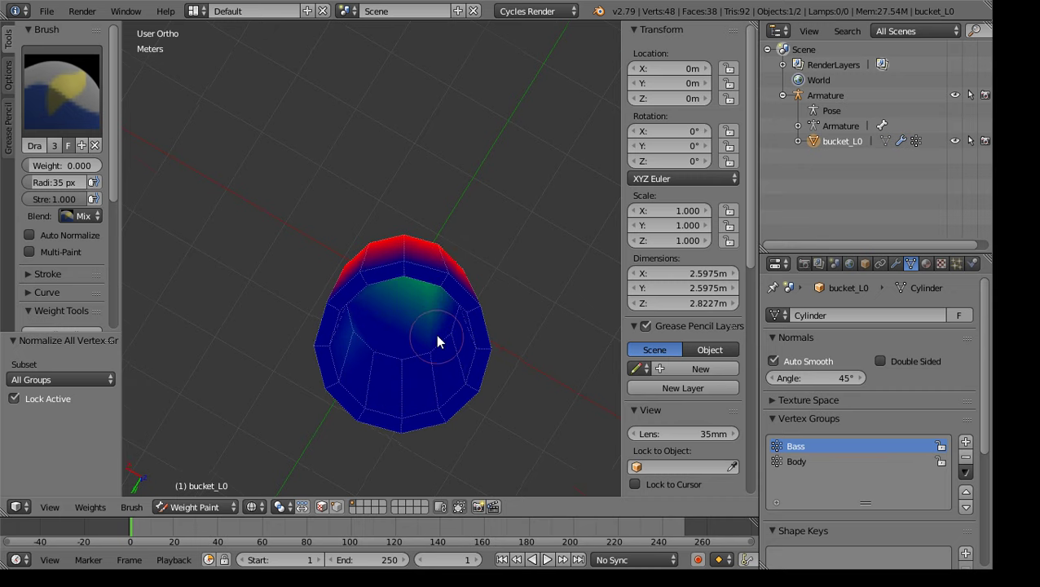
pyautogui.moveTo(436, 340); pyautogui.dragTo(452, 318, button='middle')
pyautogui.moveTo(452, 318); pyautogui.dragTo(423, 301)
pyautogui.moveTo(320, 290)
pyautogui.mouseDown()
pyautogui.moveTo(331, 374)
pyautogui.moveTo(366, 364)
pyautogui.mouseUp()
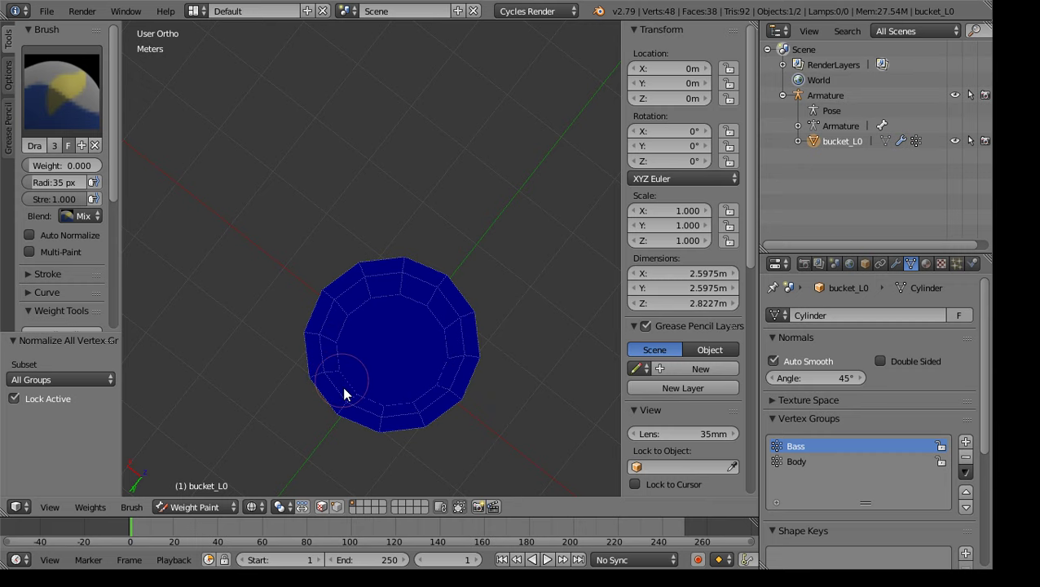
# Paint the bucket's side and red lower rim to zero, then check the underside is blue
pyautogui.moveTo(397, 425); pyautogui.dragTo(436, 179, button='middle')
pyautogui.moveTo(457, 326)
pyautogui.mouseDown()
pyautogui.moveTo(394, 309)
pyautogui.moveTo(368, 320)
pyautogui.moveTo(389, 304)
pyautogui.moveTo(491, 315)
pyautogui.moveTo(502, 331)
pyautogui.moveTo(486, 358)
pyautogui.moveTo(459, 371)
pyautogui.mouseUp()
pyautogui.moveTo(401, 387)
pyautogui.mouseDown()
pyautogui.moveTo(363, 374)
pyautogui.moveTo(353, 343)
pyautogui.moveTo(395, 342)
pyautogui.moveTo(357, 332)
pyautogui.mouseUp()
pyautogui.moveTo(401, 320); pyautogui.dragTo(494, 432, button='middle')
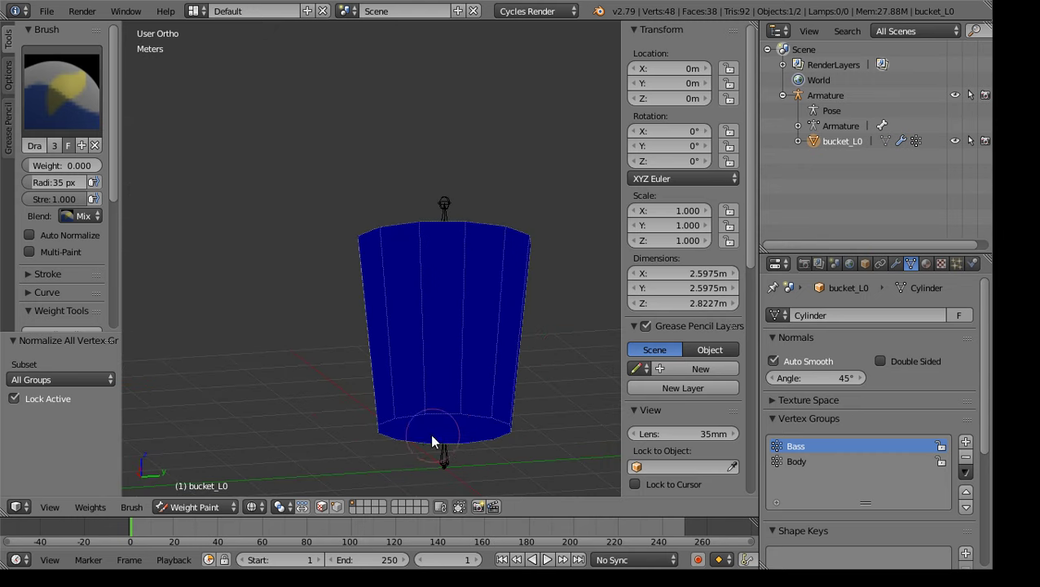
pyautogui.moveTo(535, 433); pyautogui.dragTo(249, 329, button='middle')
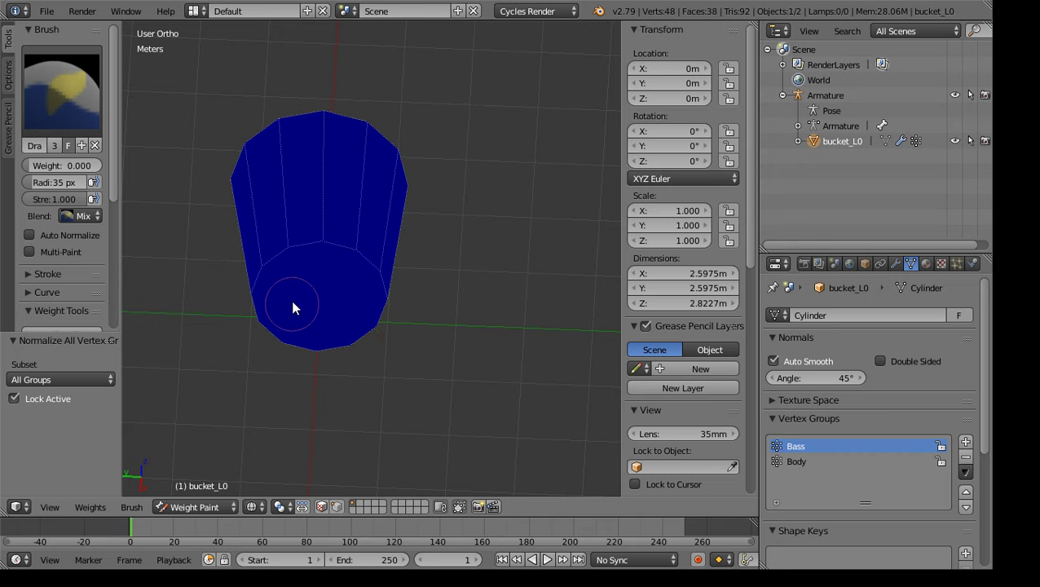
pyautogui.press('KP_1')
pyautogui.moveTo(408, 295); pyautogui.dragTo(423, 327, button='middle')
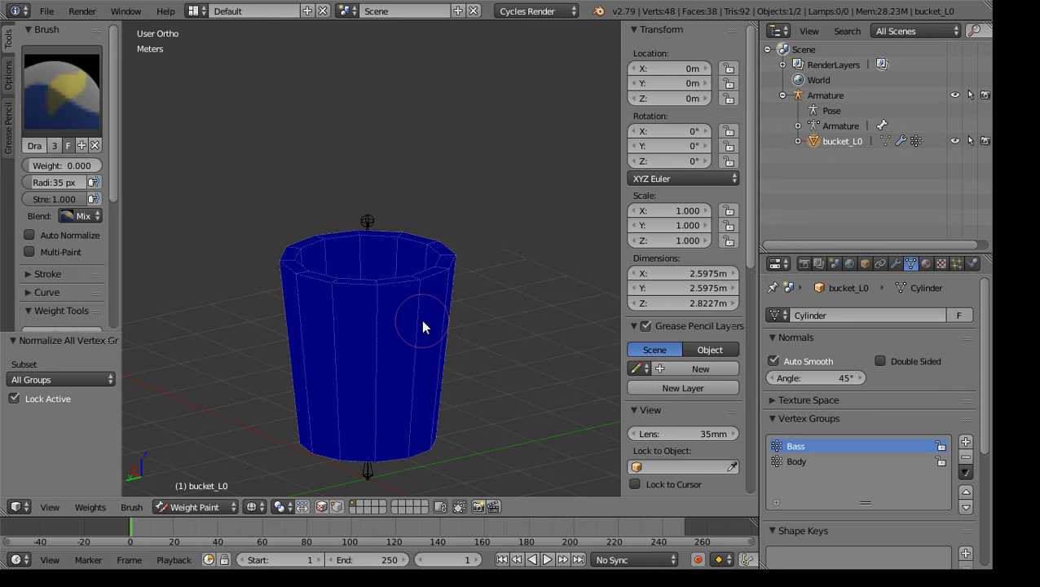
pyautogui.scroll(-3, 415, 262)
pyautogui.moveTo(444, 304); pyautogui.dragTo(448, 341, button='middle')
pyautogui.scroll(3, 471, 333)
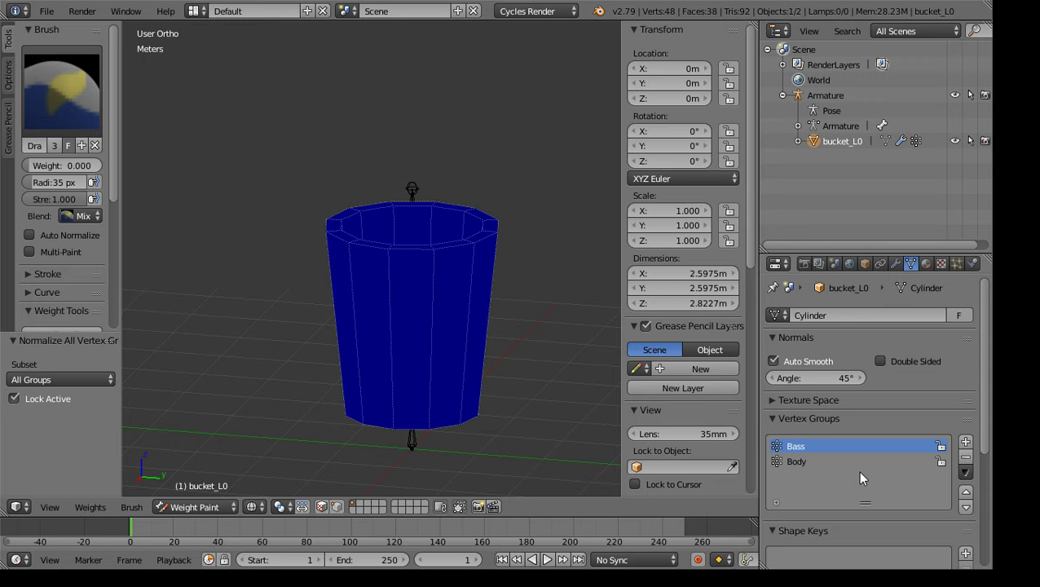
# Return to Object Mode, show the bucket with Material shading, and hide the transform manipulator
pyautogui.click(210, 506)
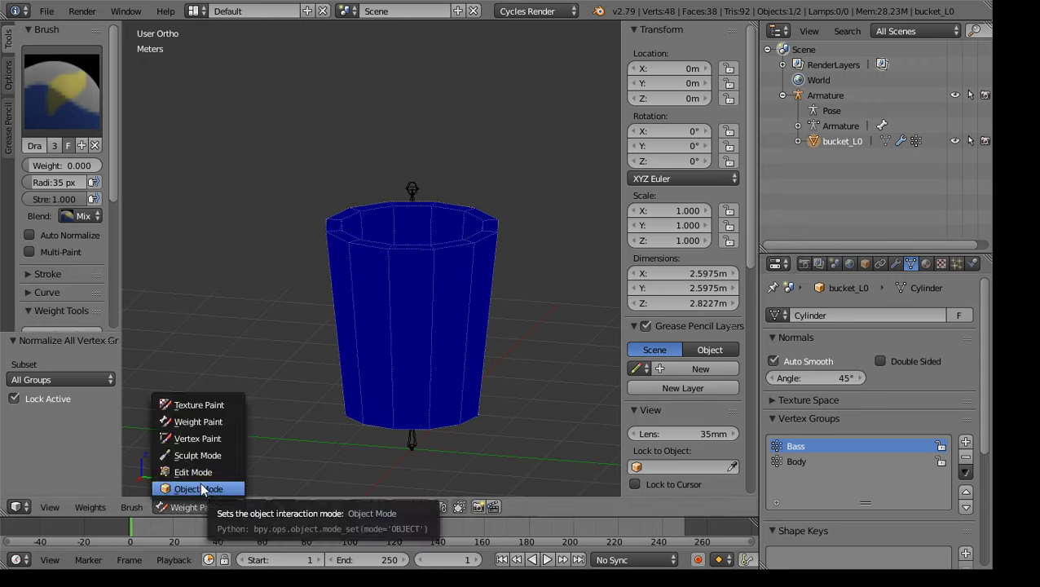
pyautogui.click(199, 488)
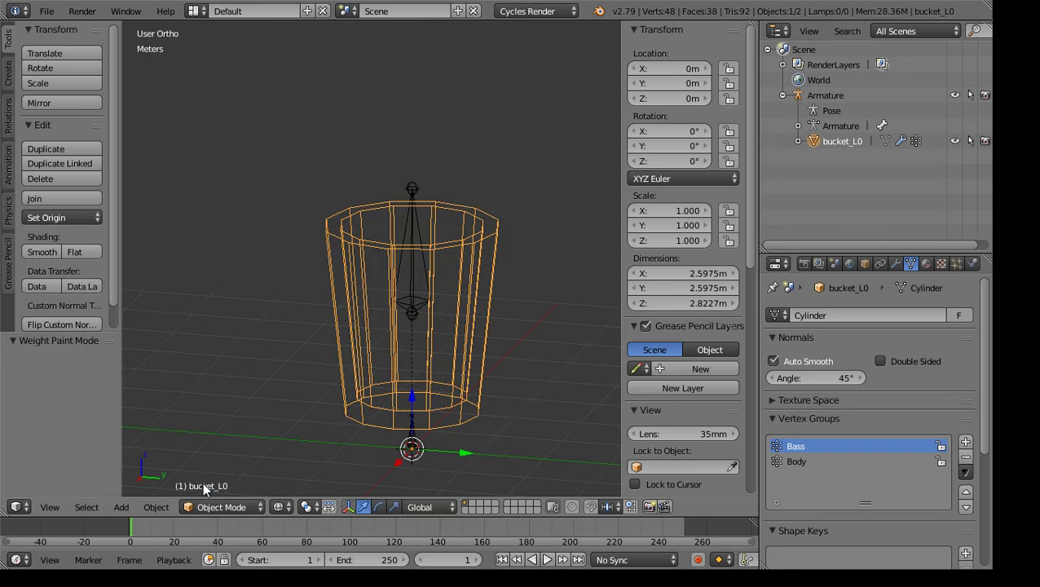
pyautogui.click(290, 507)
pyautogui.click(303, 420)
pyautogui.moveTo(484, 377); pyautogui.dragTo(449, 408, button='middle')
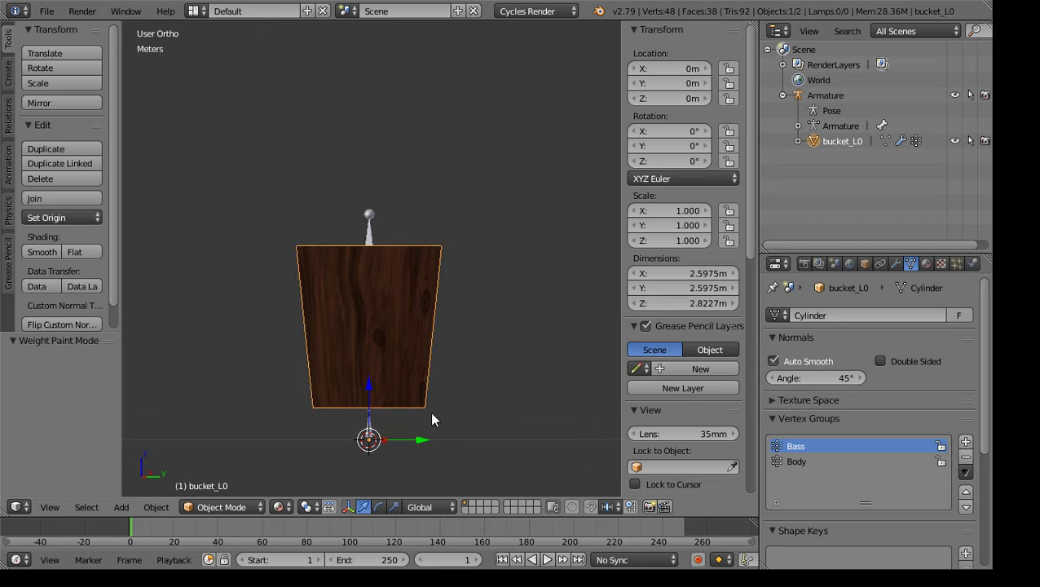
pyautogui.keyDown('shift'); pyautogui.moveTo(373, 441); pyautogui.dragTo(459, 383, button='middle'); pyautogui.keyUp('shift')
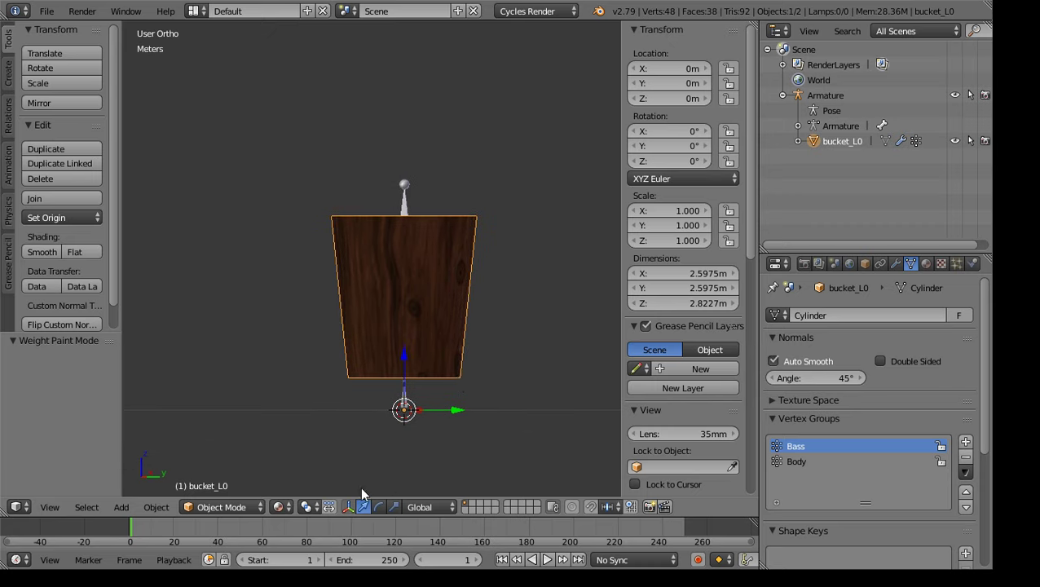
pyautogui.click(348, 507)
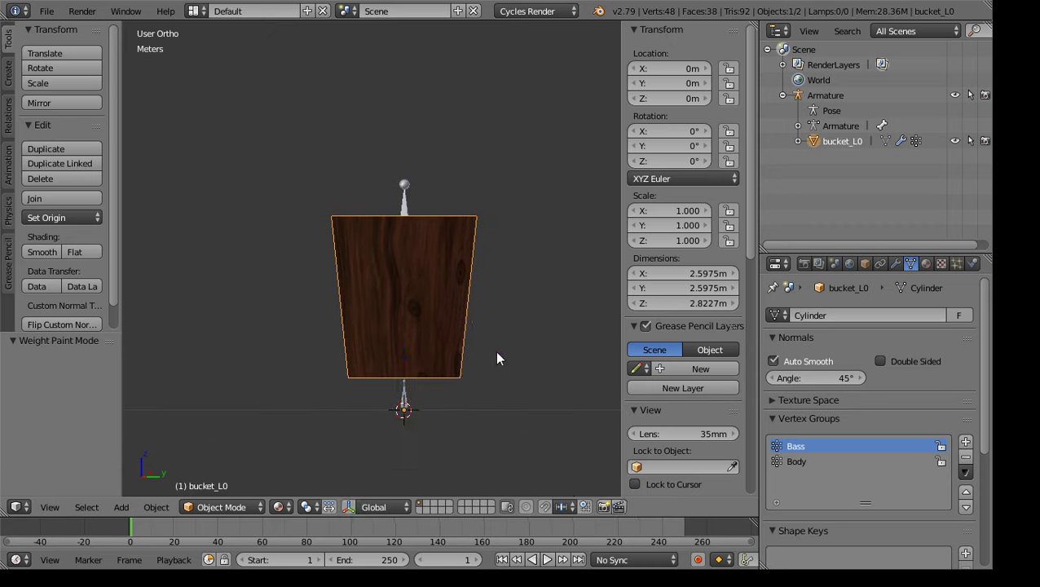
# Select the Armature and switch the viewport to Wireframe shading
pyautogui.rightClick(403, 396)
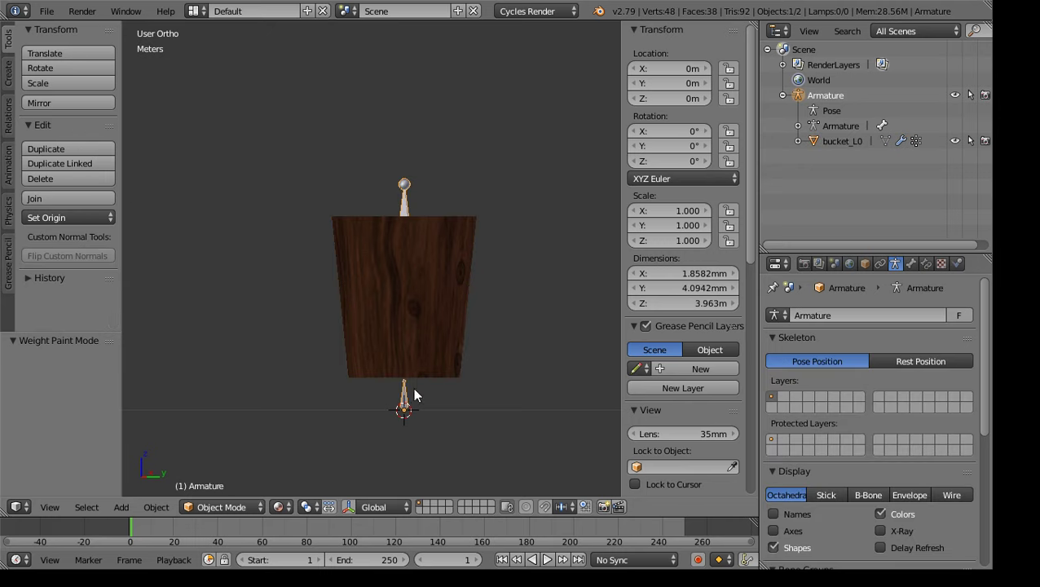
pyautogui.click(278, 511)
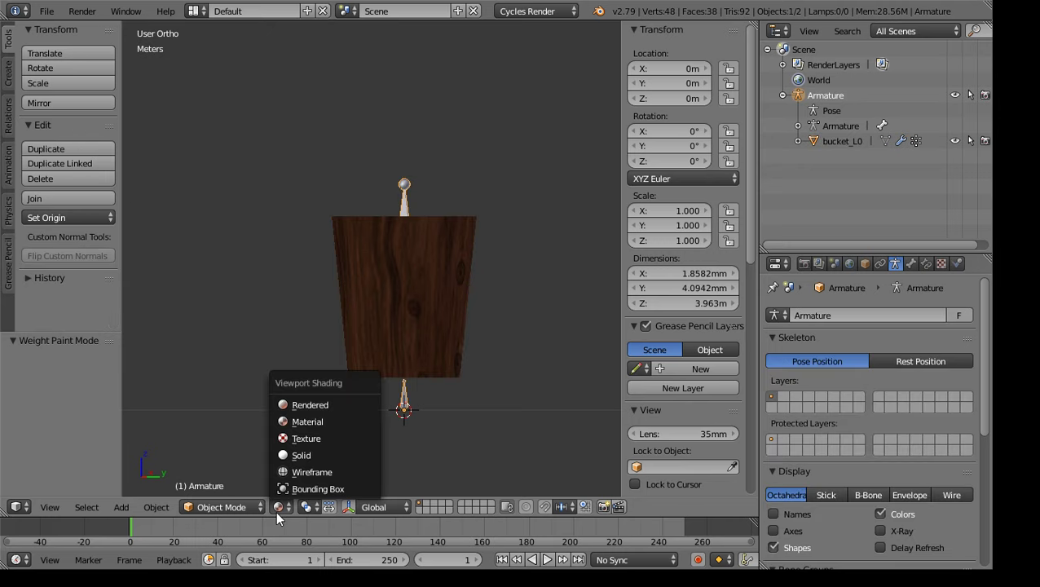
pyautogui.click(298, 469)
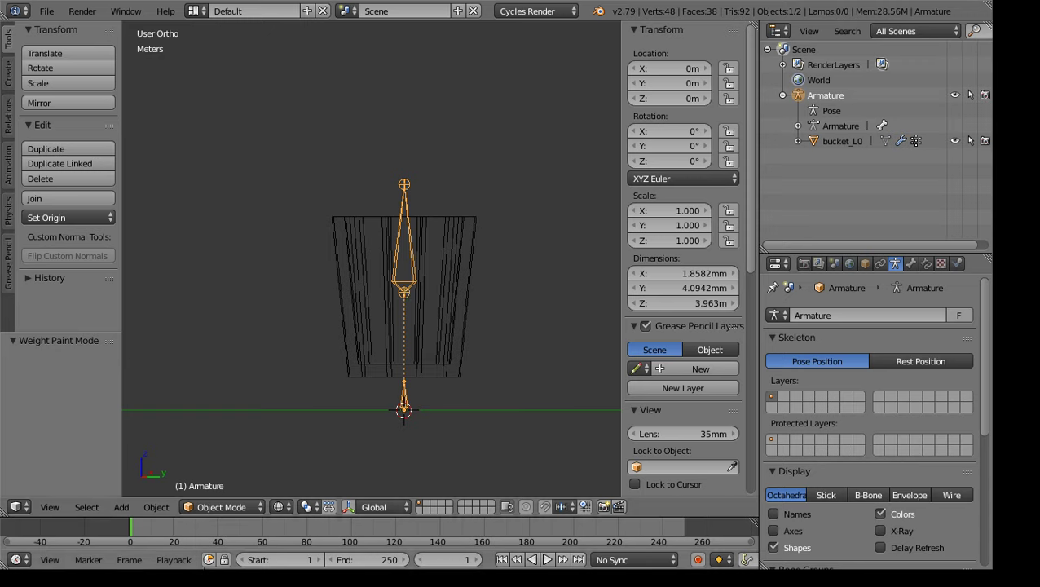
pyautogui.click(216, 510)
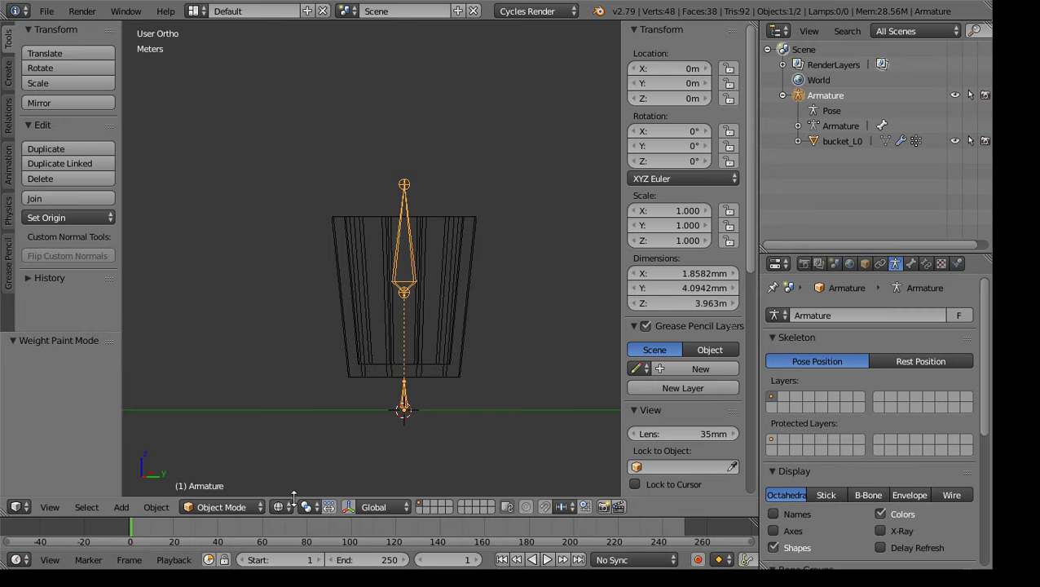
# Open the Armature's interaction-mode dropdown in the 3D View header
pyautogui.click(224, 507)
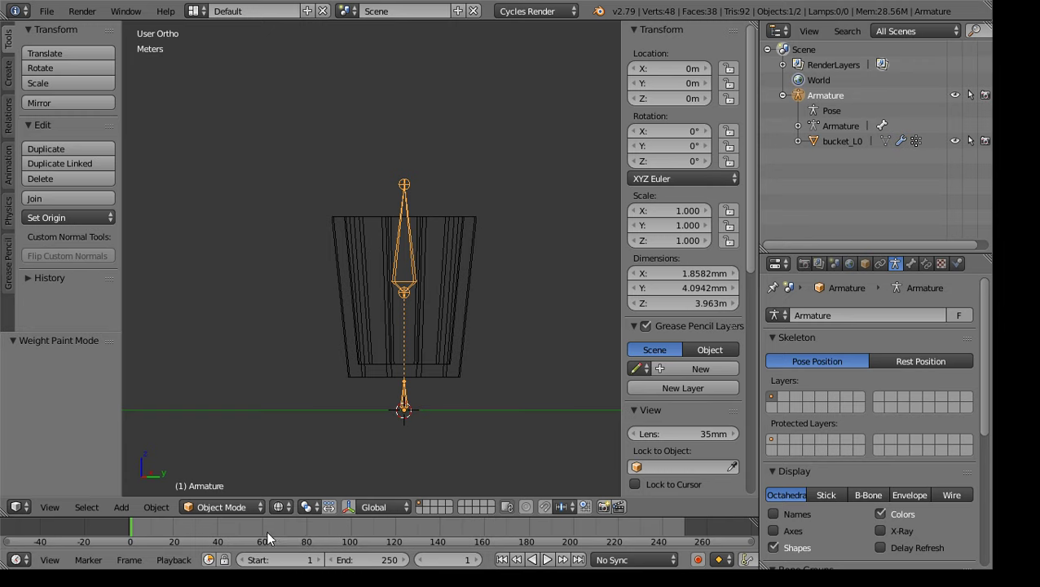
pyautogui.click(245, 507)
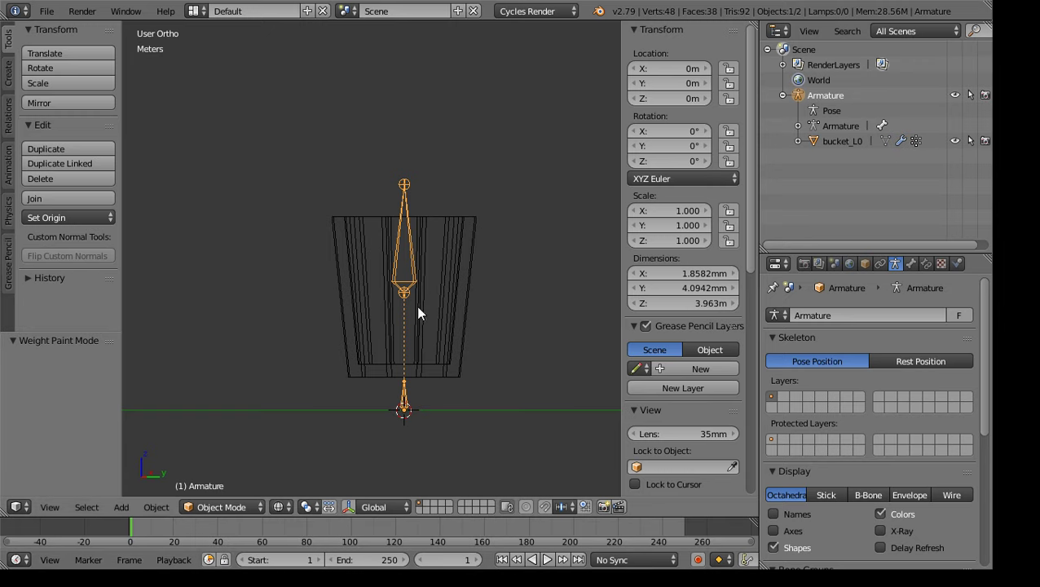
pyautogui.click(251, 502)
pyautogui.click(217, 505)
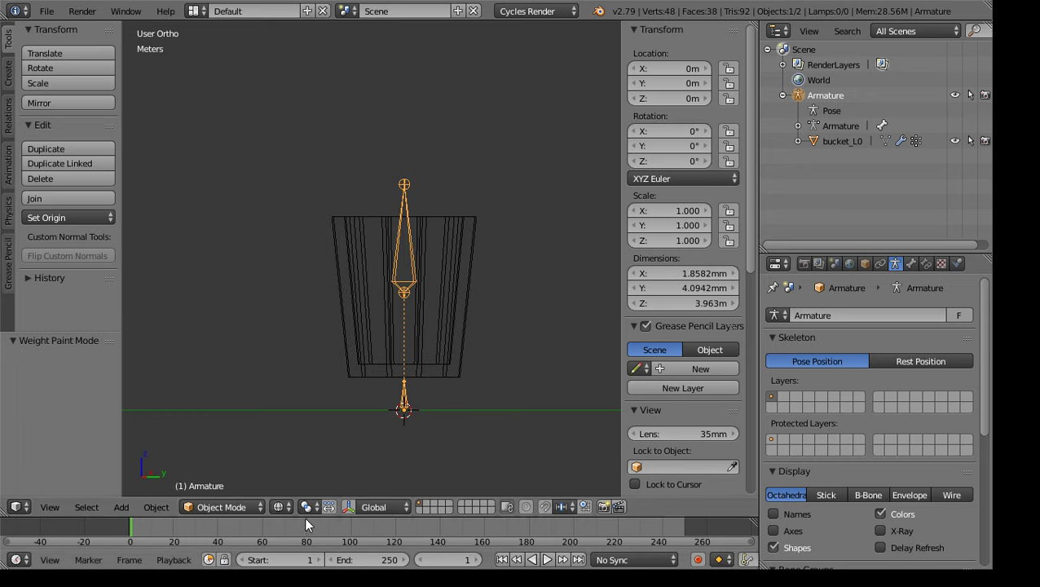
pyautogui.click(220, 506)
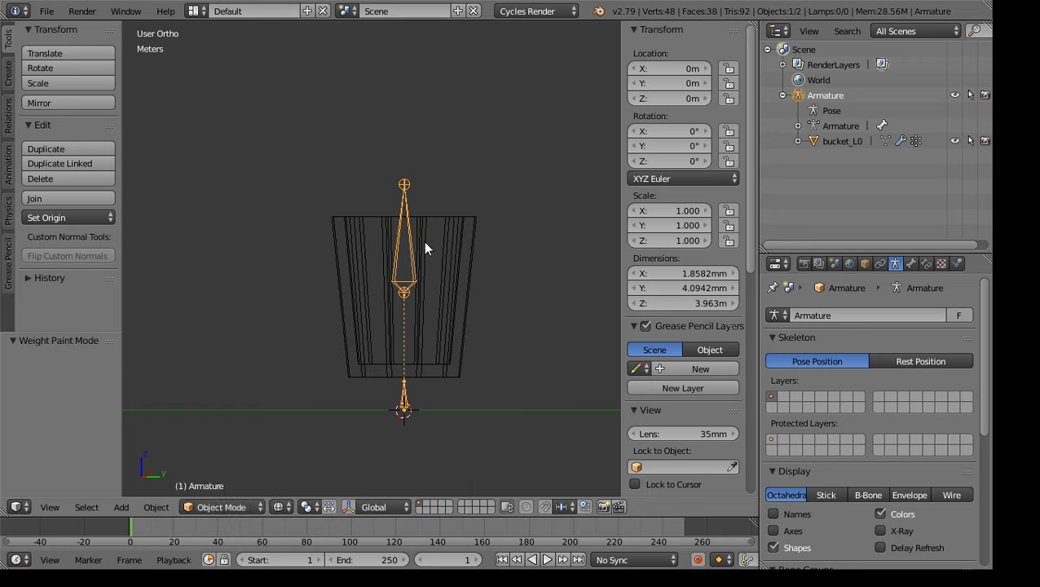
pyautogui.click(231, 500)
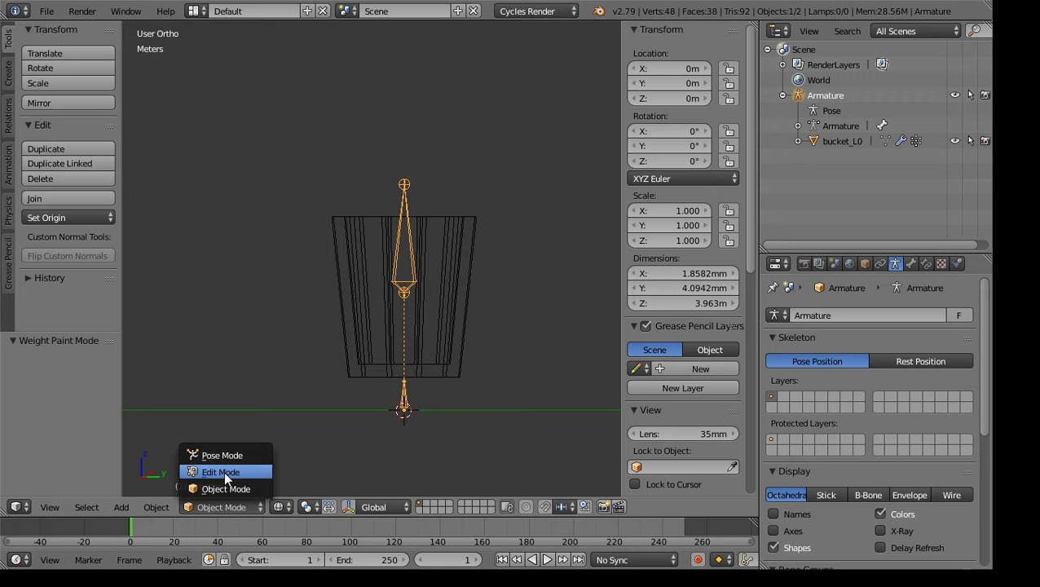
# Switch the Armature to Pose Mode and select the Body bone inside the bucket
pyautogui.click(209, 449)
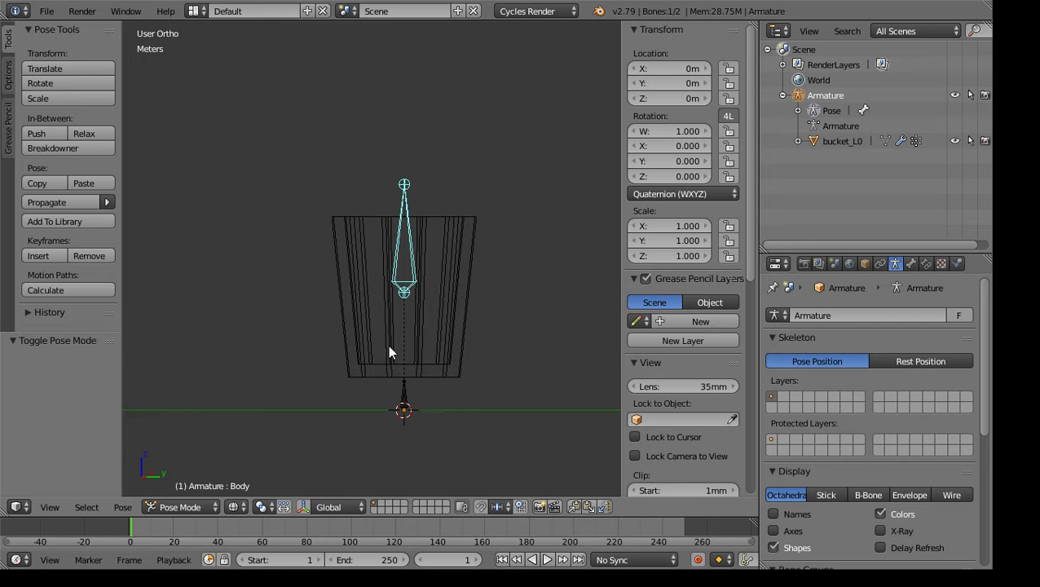
pyautogui.rightClick(403, 399)
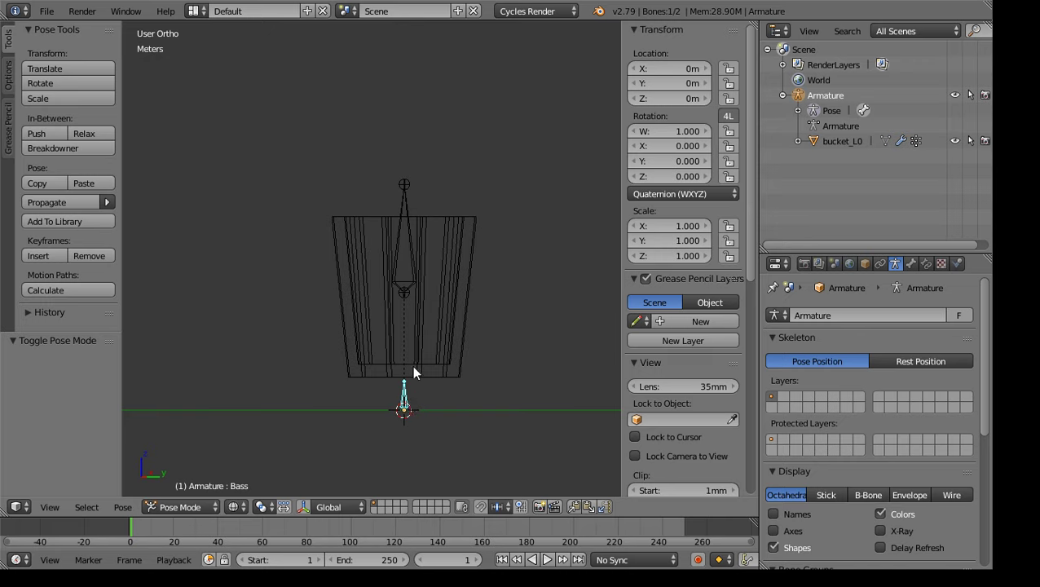
pyautogui.rightClick(406, 244)
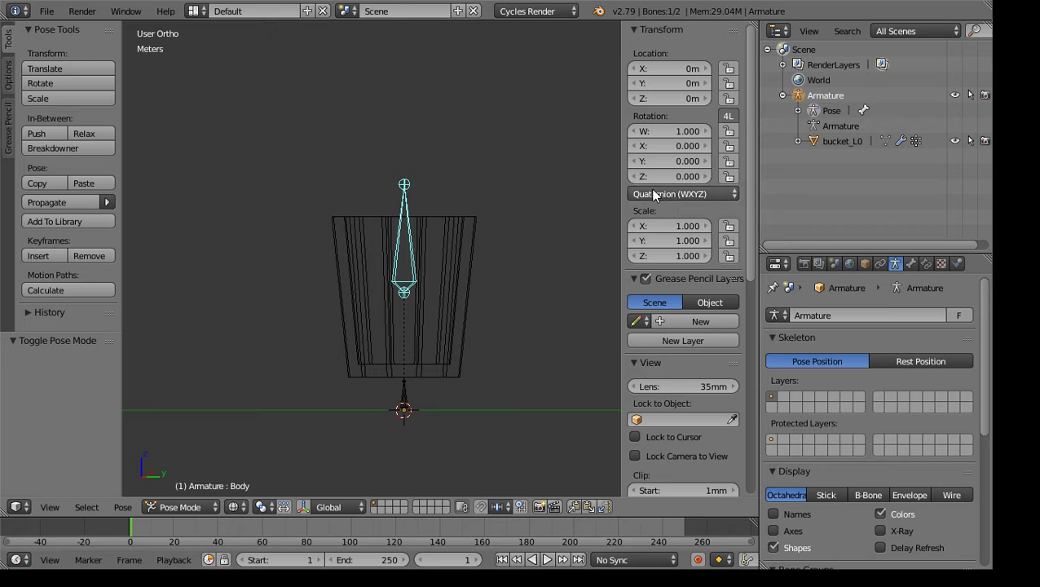
pyautogui.click(680, 195)
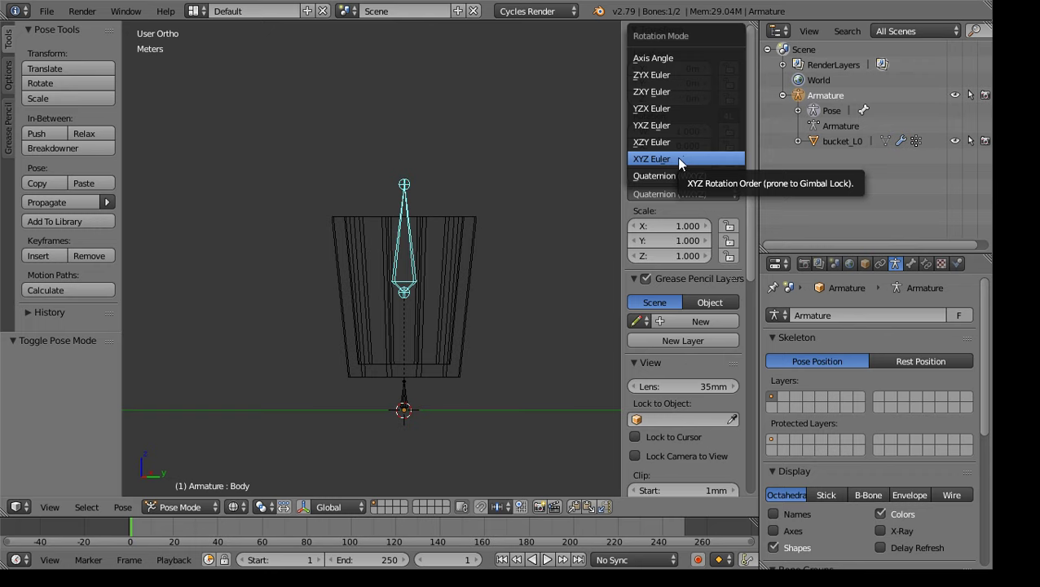
# Set the Body bone's rotation mode to XYZ Euler
pyautogui.click(679, 160)
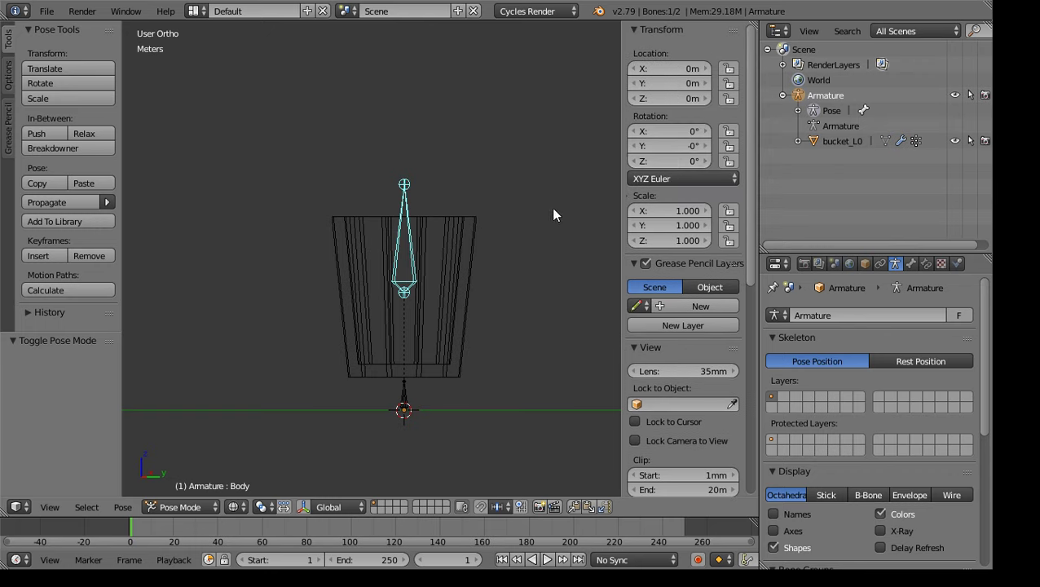
pyautogui.click(672, 178)
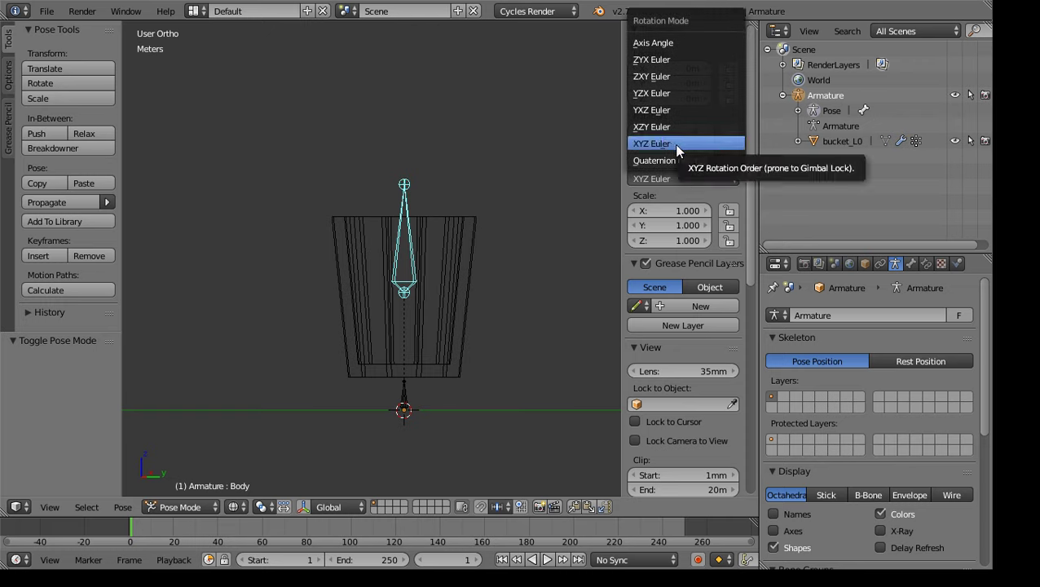
pyautogui.click(673, 143)
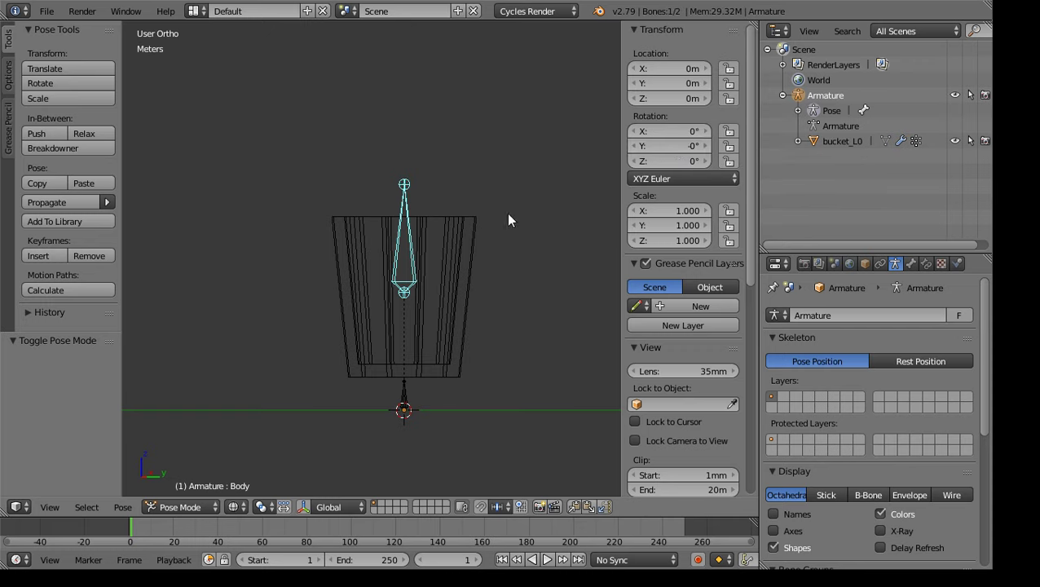
# Select the Bass bone and set its rotation mode to XYZ Euler as well
pyautogui.rightClick(405, 397)
pyautogui.click(703, 193)
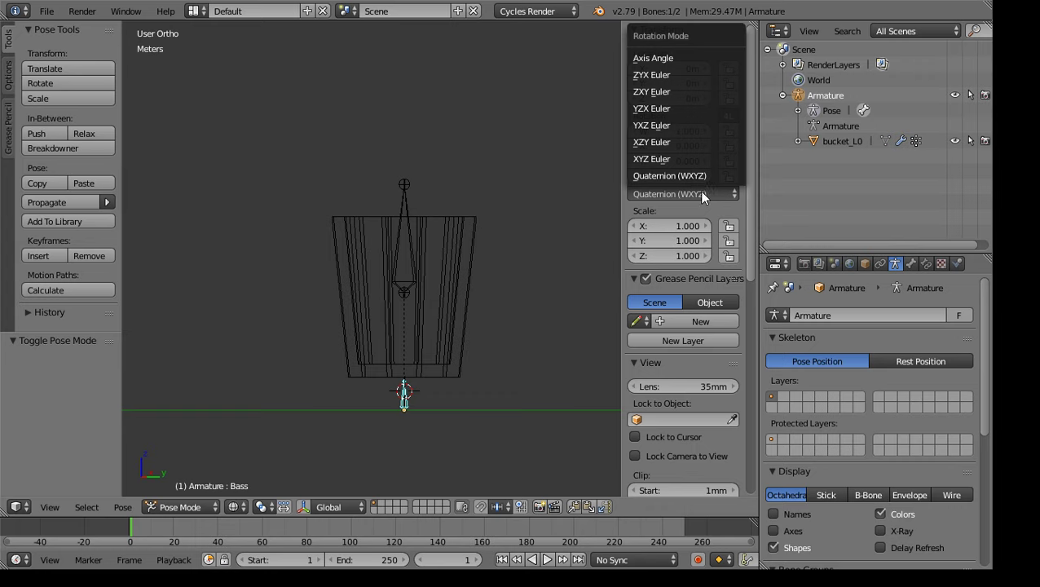
pyautogui.click(677, 160)
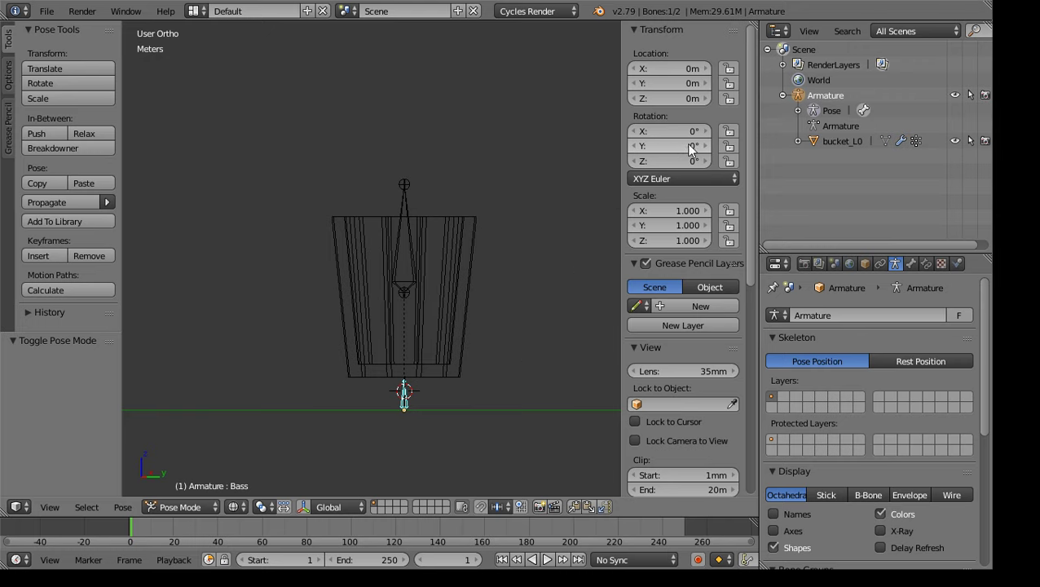
pyautogui.press('-')
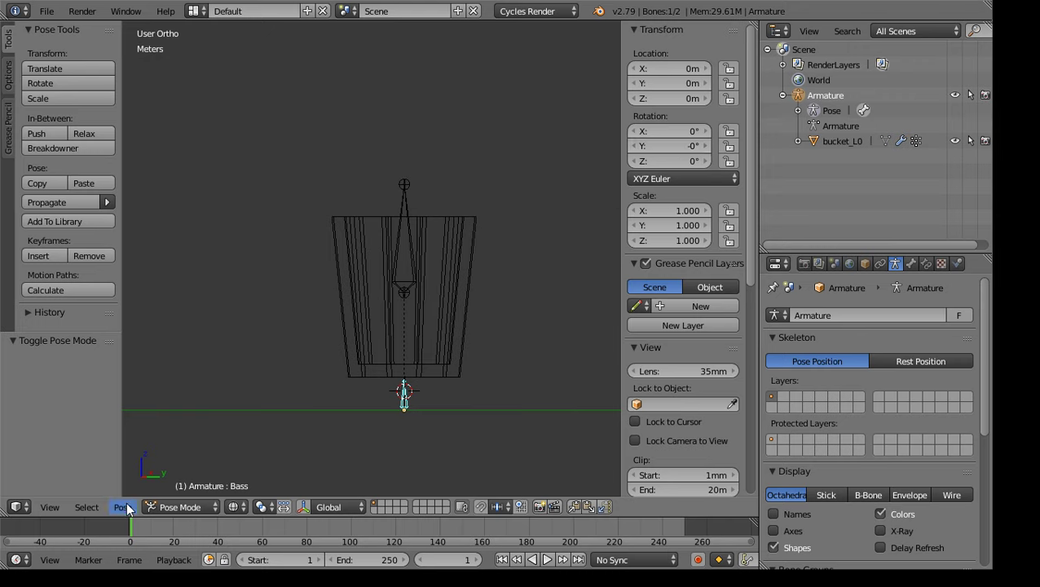
pyautogui.click(179, 507)
pyautogui.click(174, 470)
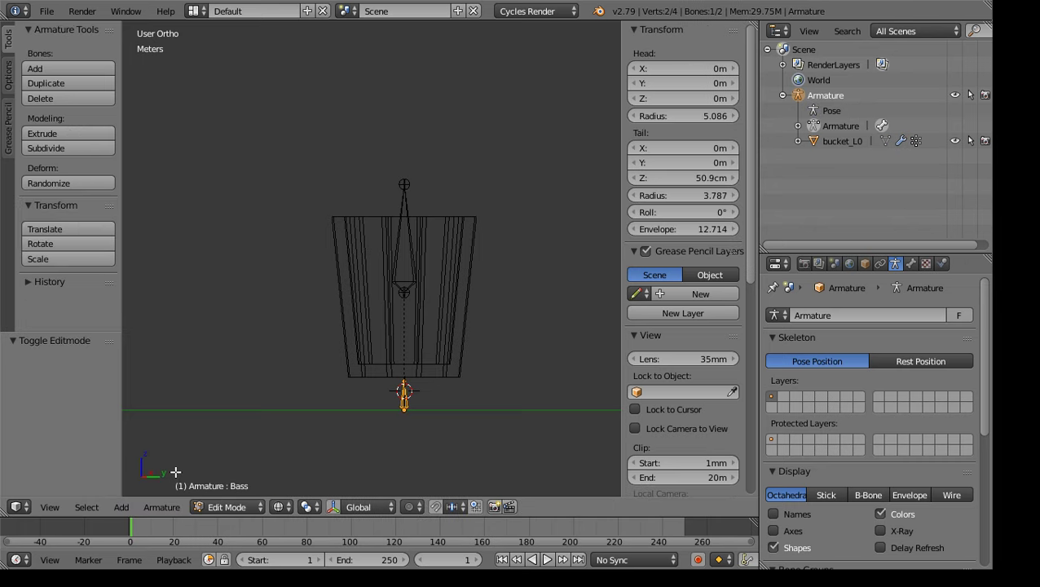
pyautogui.click(216, 507)
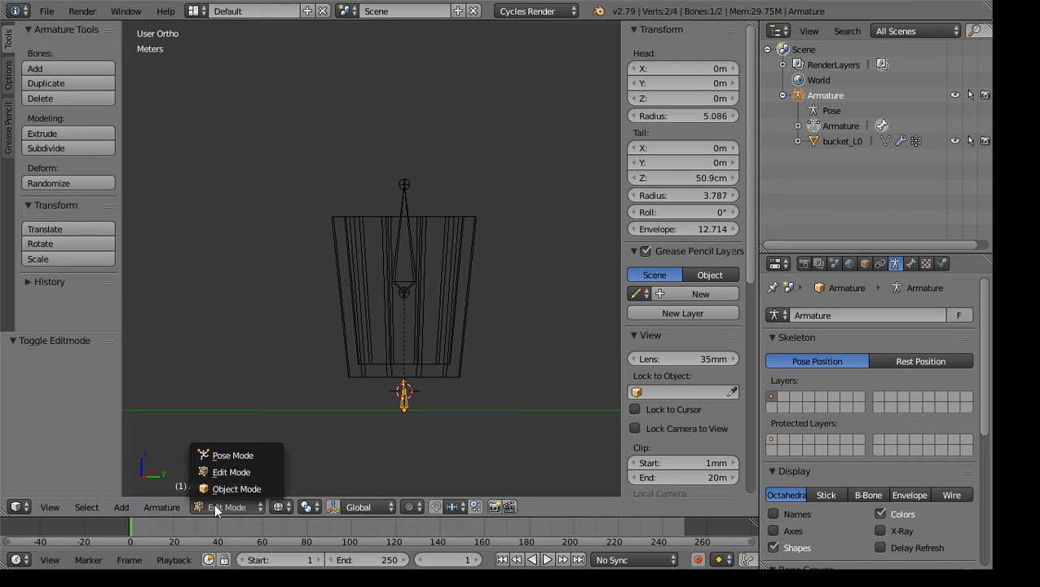
pyautogui.click(231, 489)
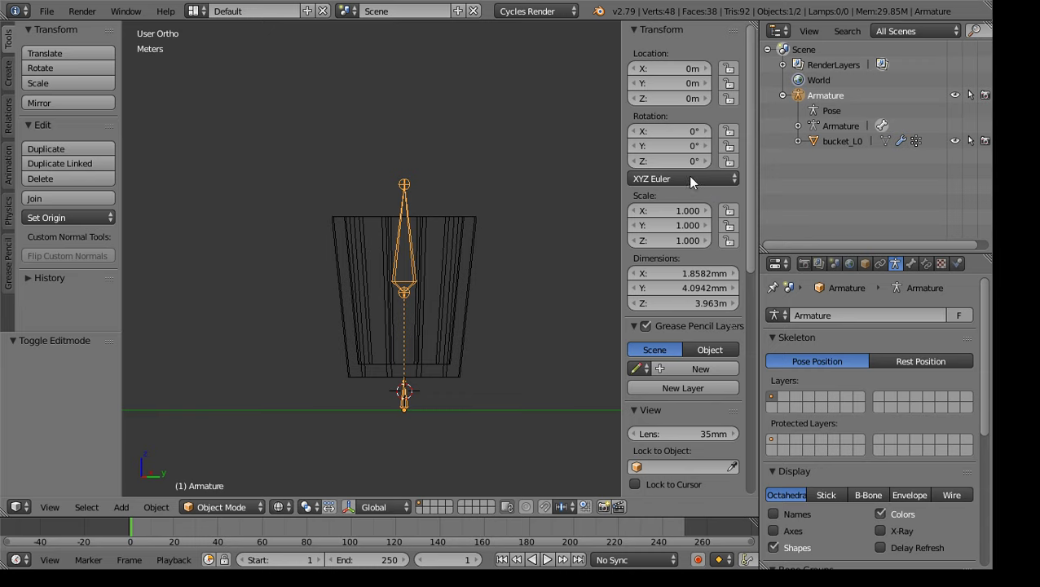
pyautogui.click(153, 507)
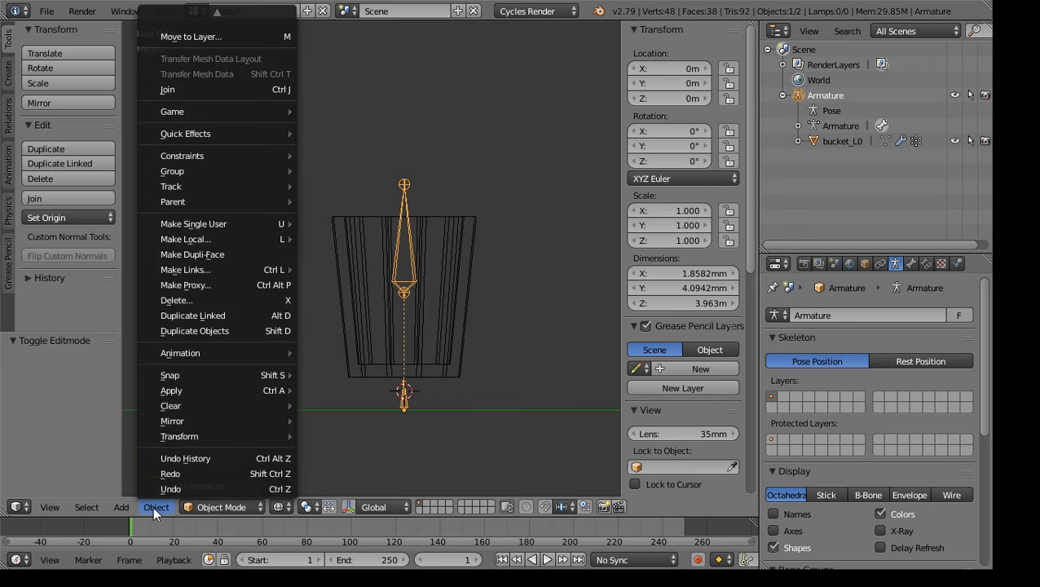
pyautogui.click(204, 507)
pyautogui.click(207, 506)
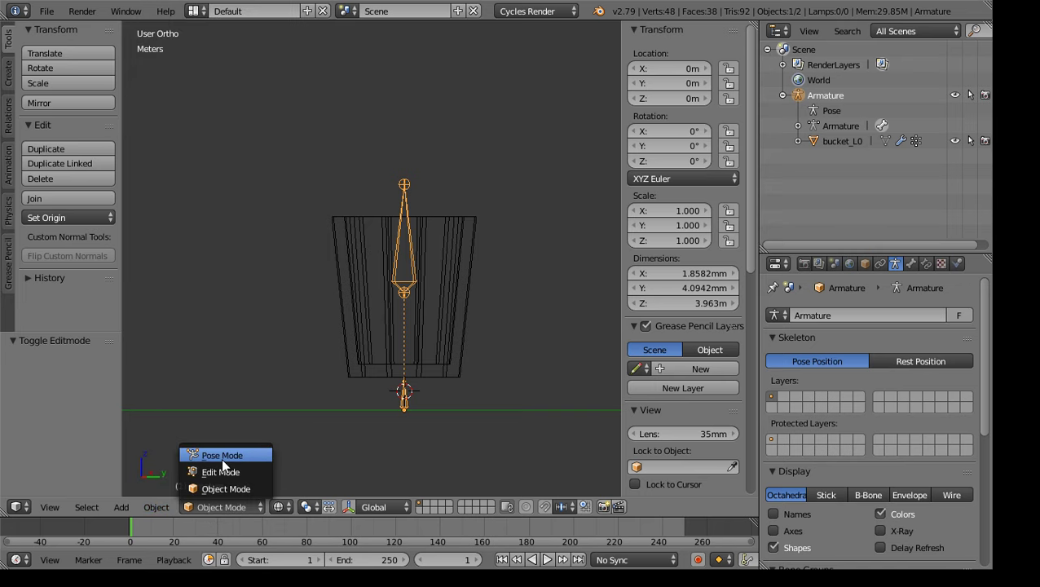
pyautogui.click(220, 455)
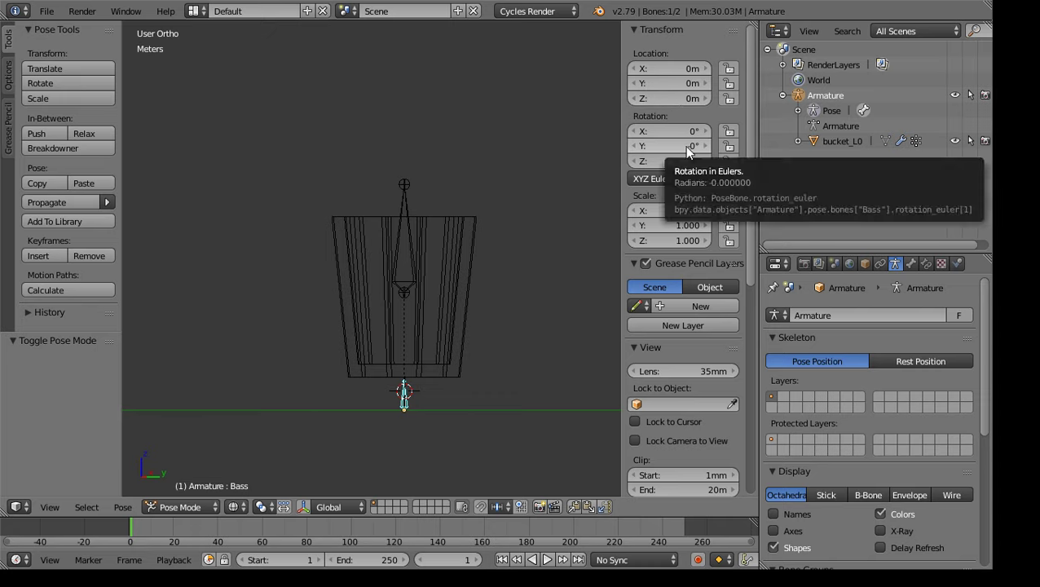
# At frame 1, keyframe rotation and location for the Bass bone, then the Body bone
pyautogui.press('i')
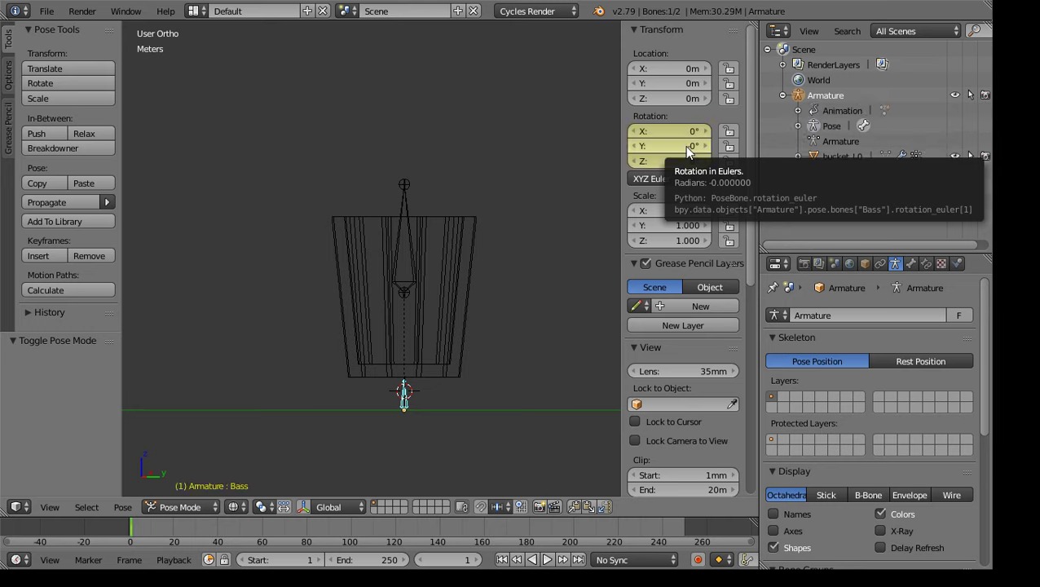
pyautogui.press('i')
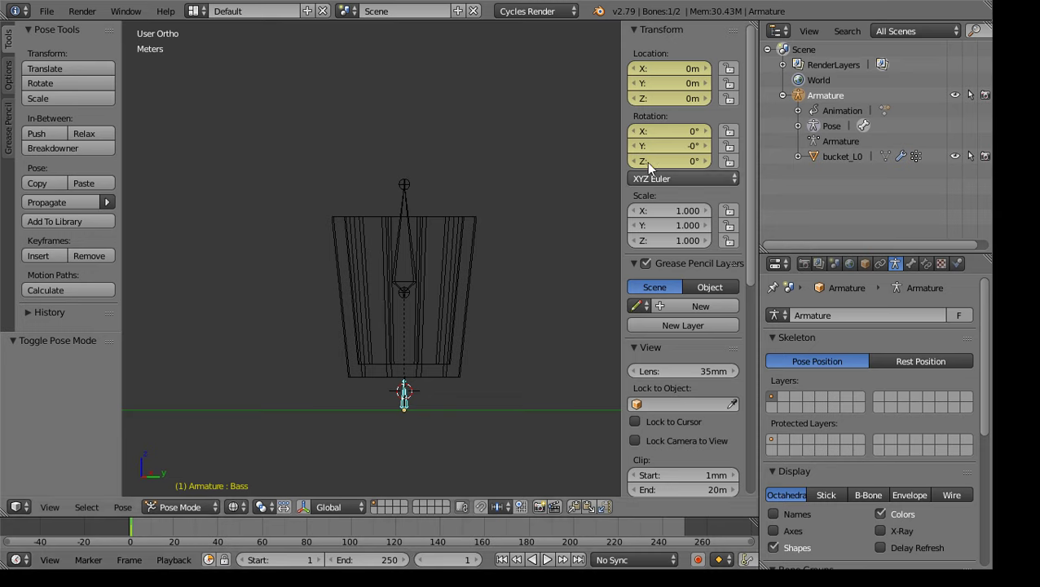
pyautogui.rightClick(407, 239)
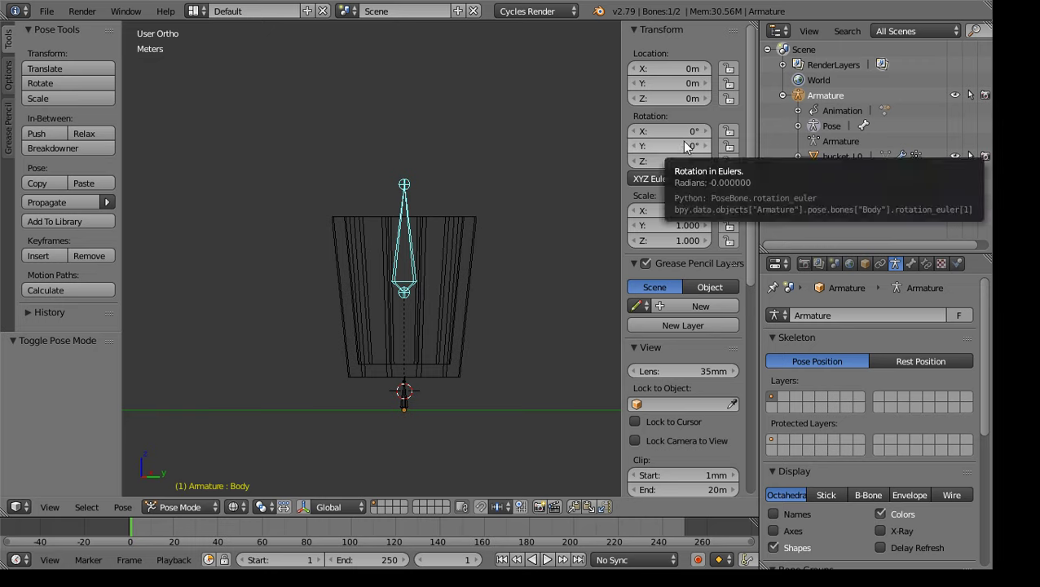
pyautogui.press('i')
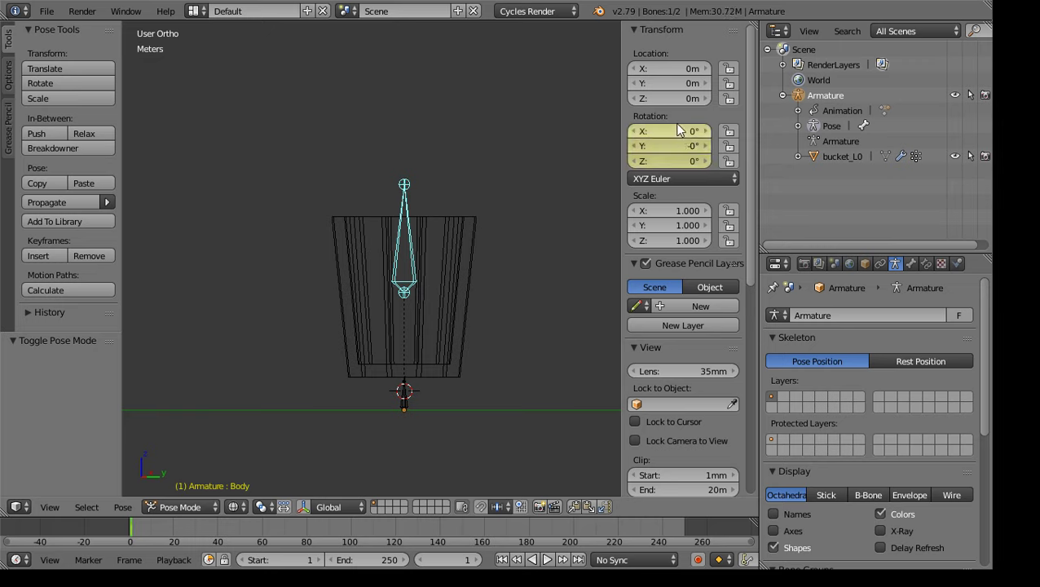
pyautogui.press('i')
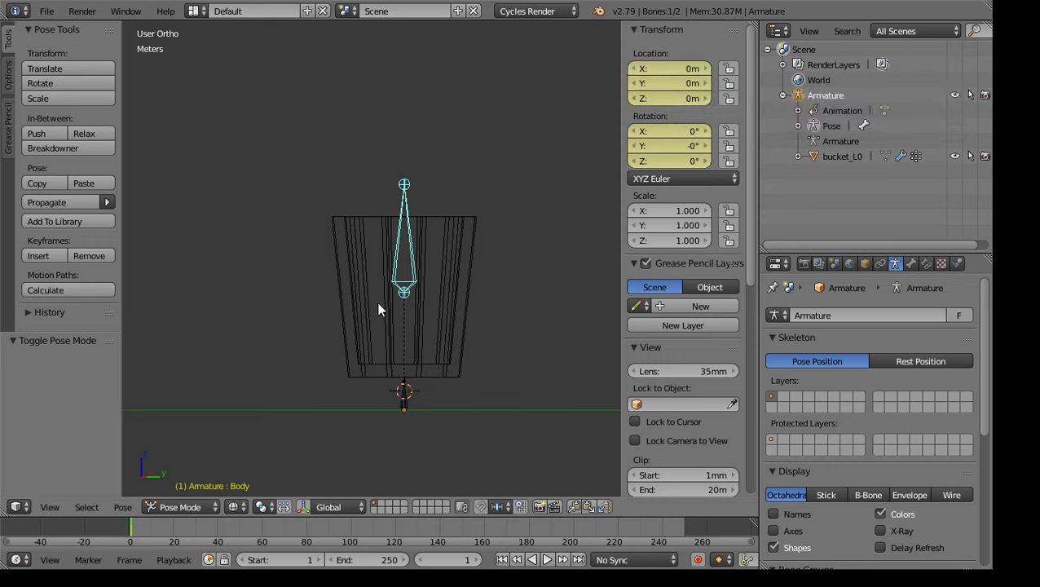
pyautogui.click(172, 522)
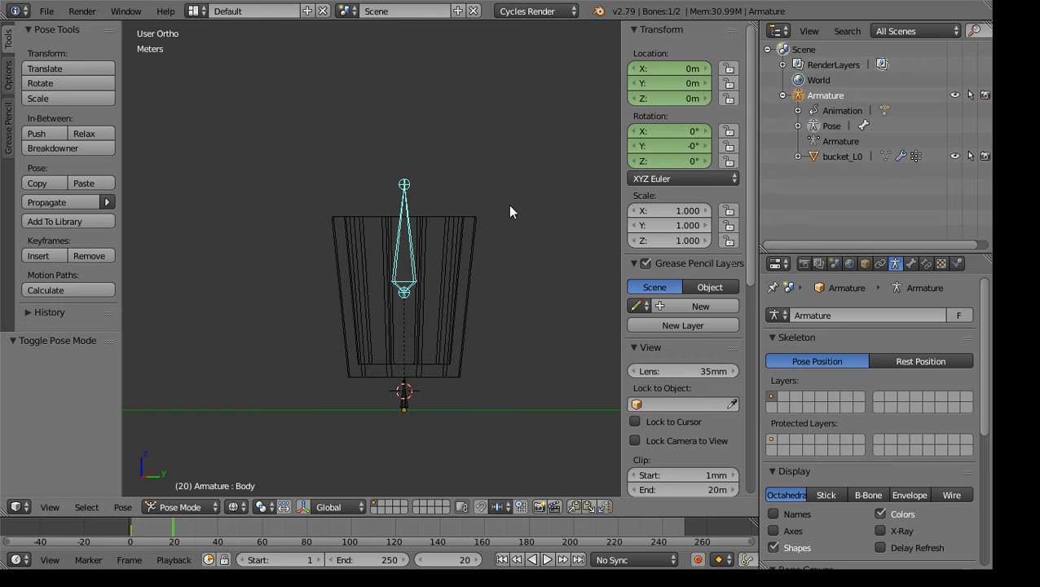
# Start scaling the Body bone 45 along X, then cancel, leaving it unchanged
pyautogui.press('s')
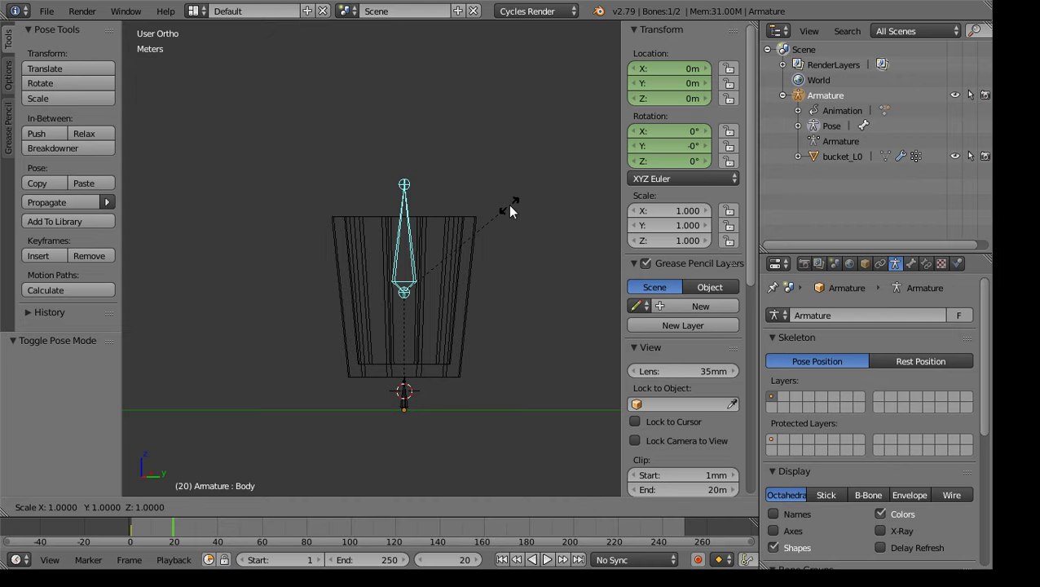
pyautogui.press('x')
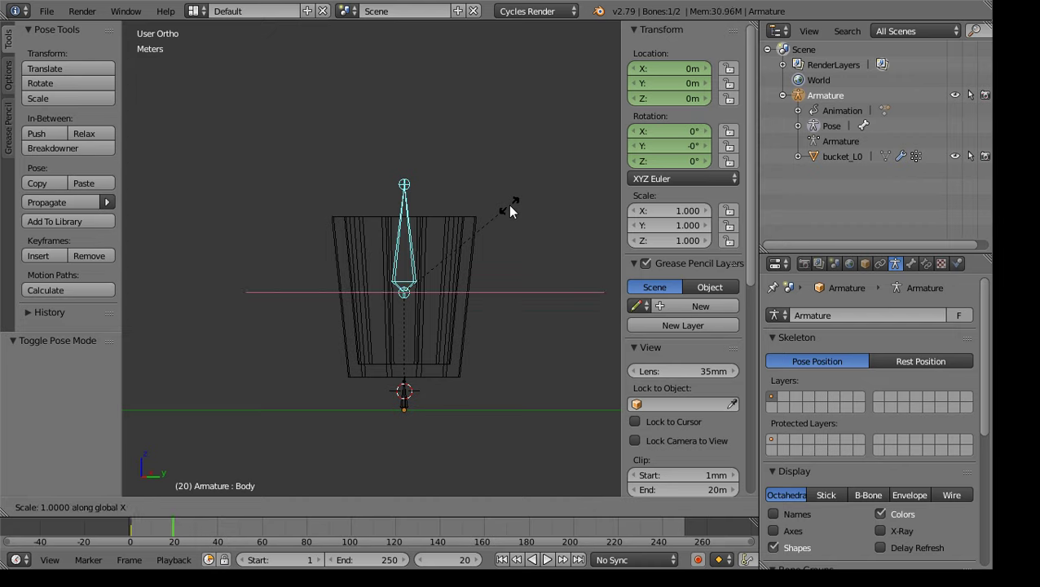
pyautogui.write('45')
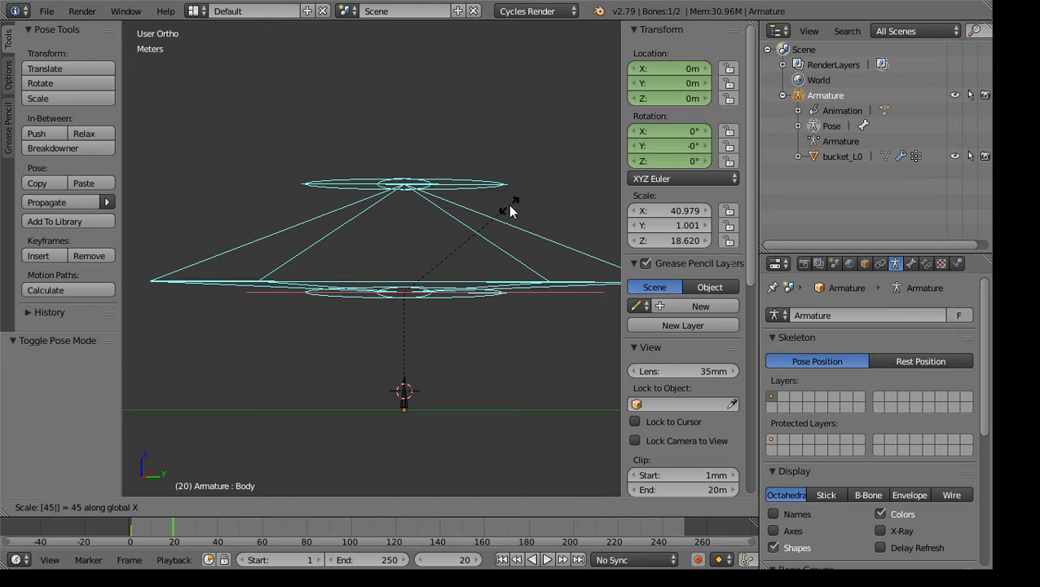
pyautogui.press('BackSpace')
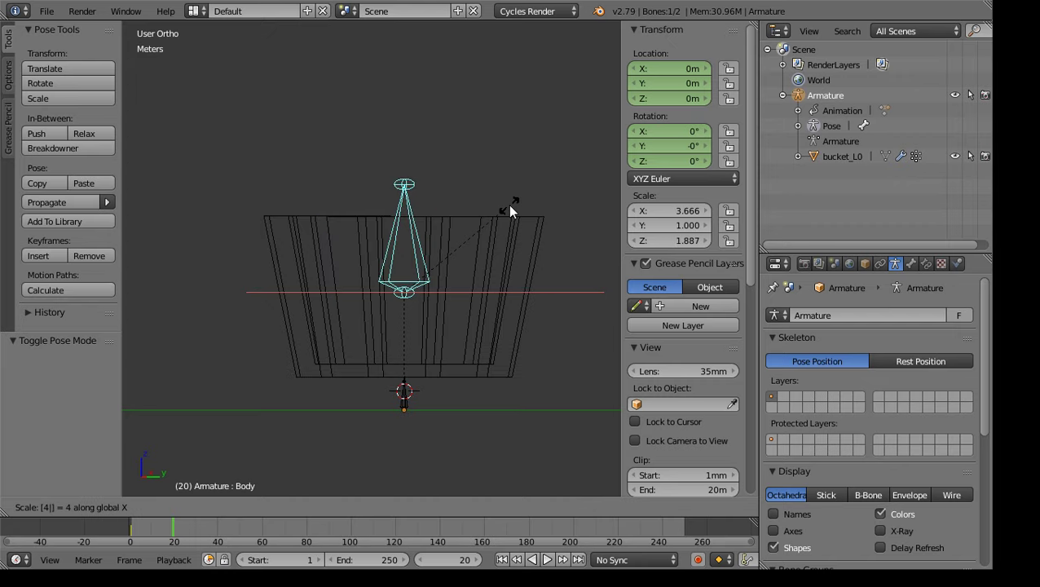
pyautogui.press('BackSpace')
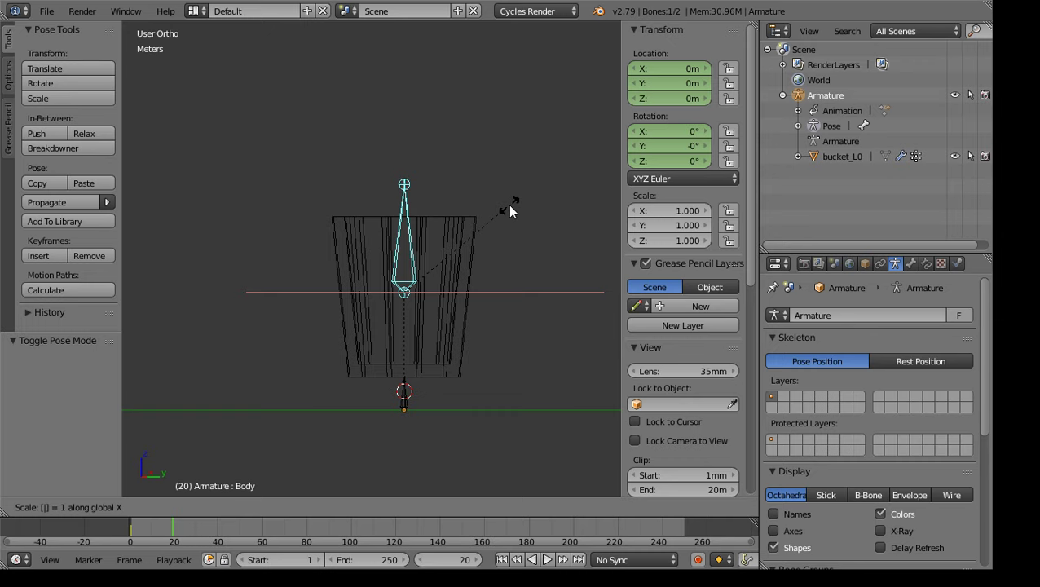
pyautogui.press('BackSpace')
pyautogui.press('Escape')
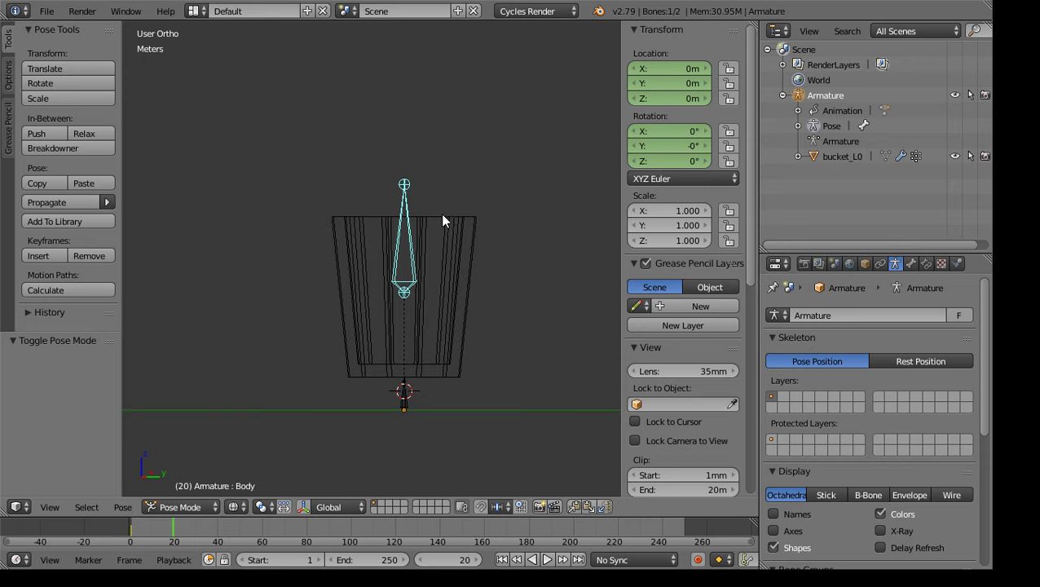
# Rotate the Body bone 45° about X and keyframe its rotation and location at frame 20
pyautogui.press('r')
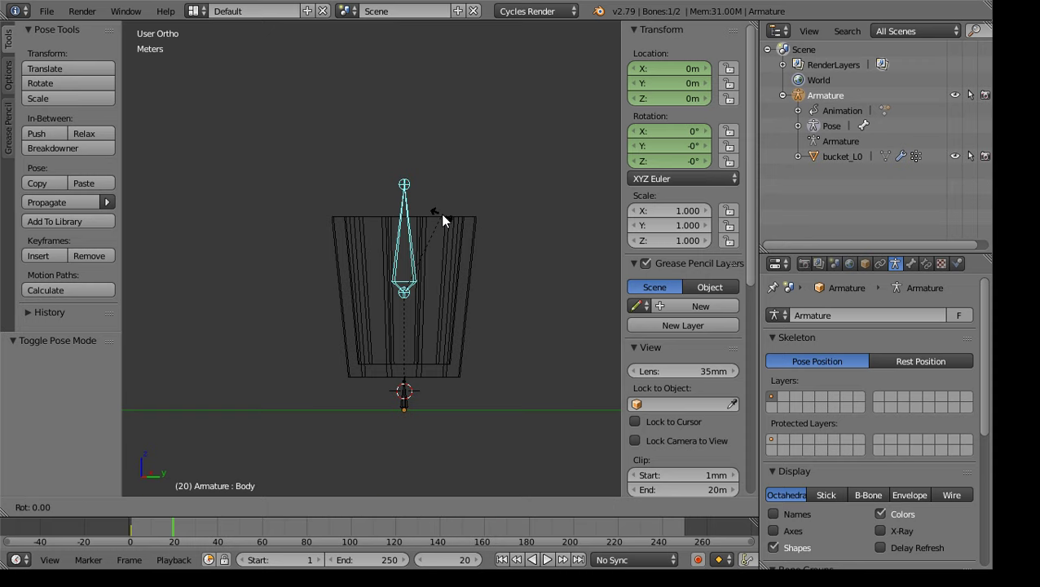
pyautogui.press('x')
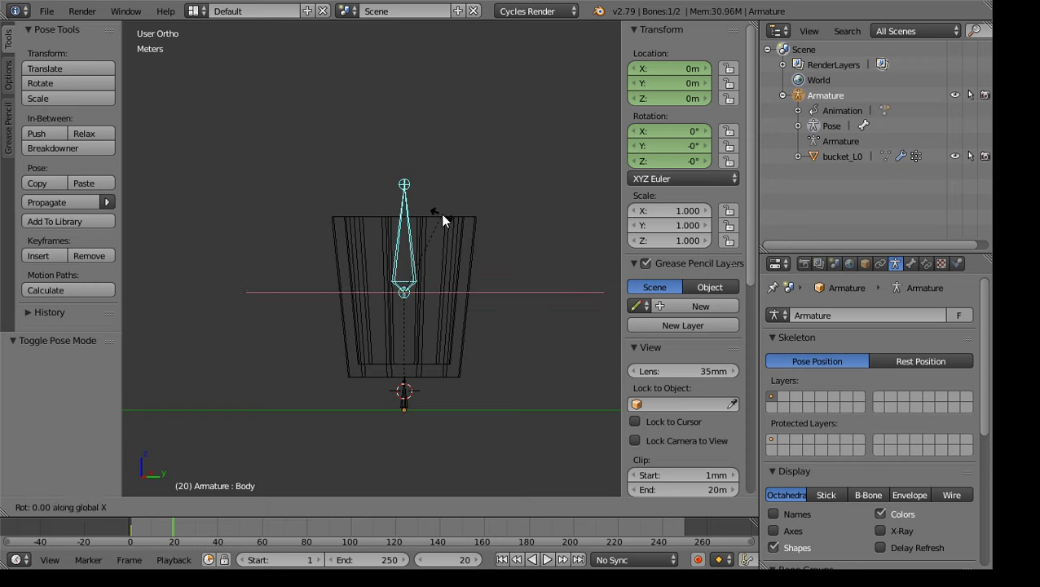
pyautogui.write('45')
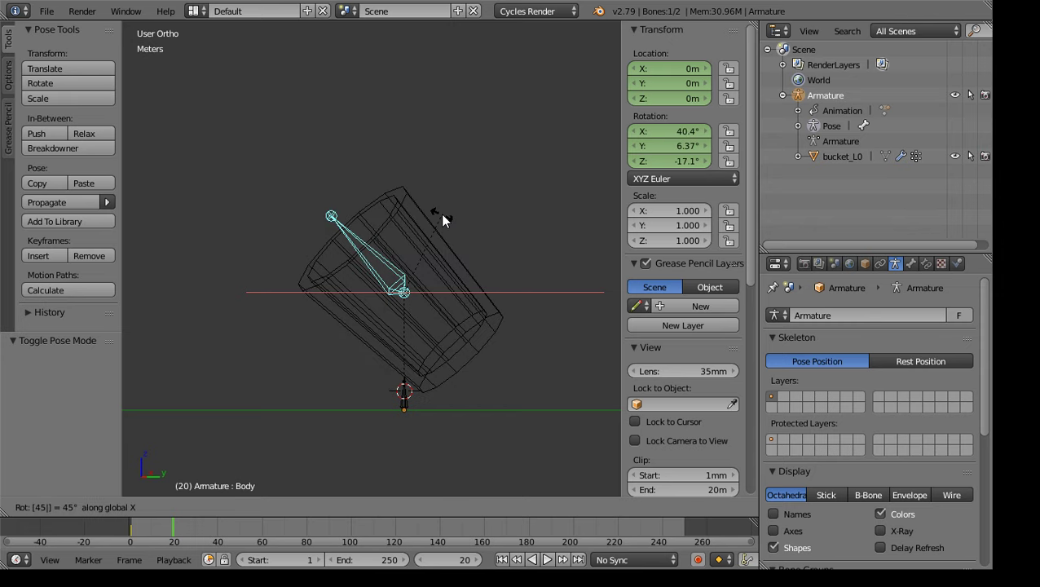
pyautogui.press('Return')
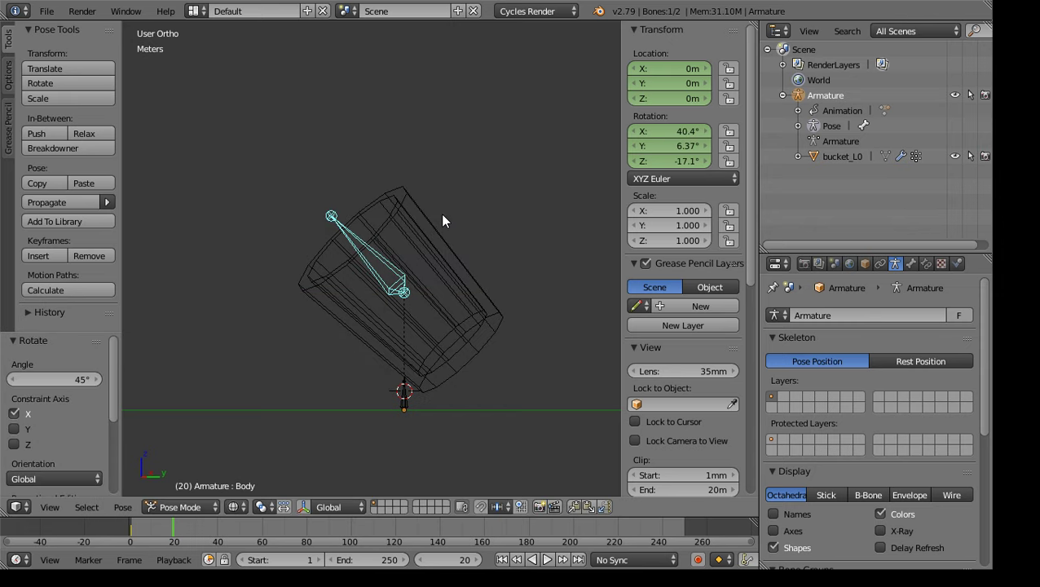
pyautogui.scroll(-1, 501, 274)
pyautogui.moveTo(501, 275); pyautogui.dragTo(482, 305, button='middle')
pyautogui.moveTo(391, 299); pyautogui.dragTo(451, 295, button='middle')
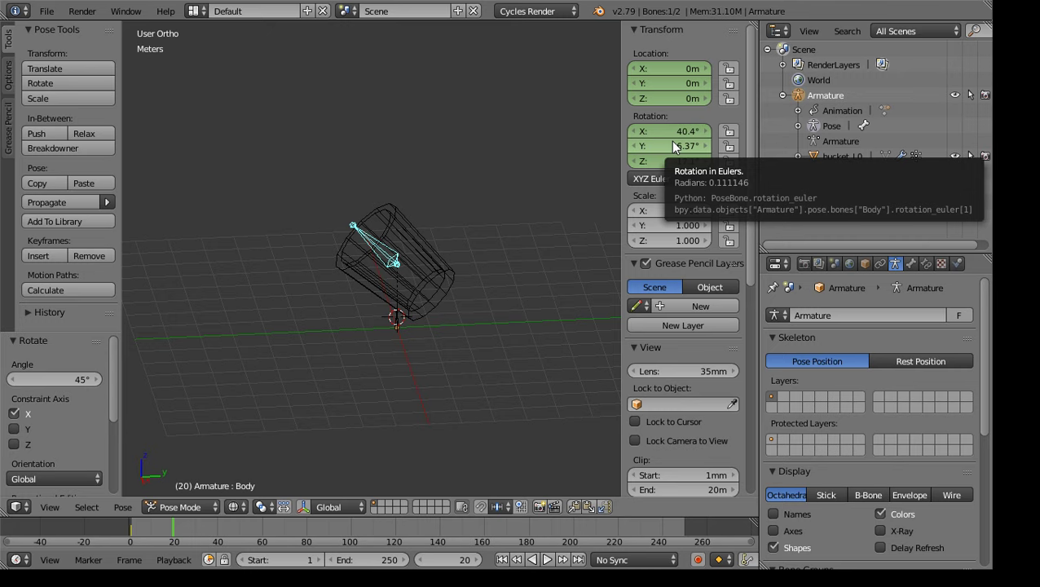
pyautogui.press('i')
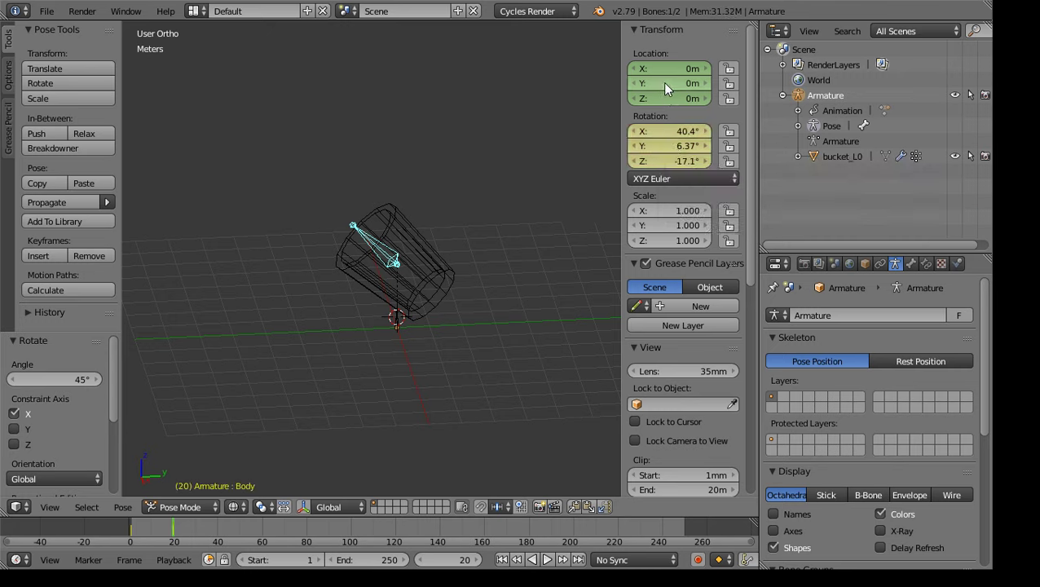
pyautogui.press('i')
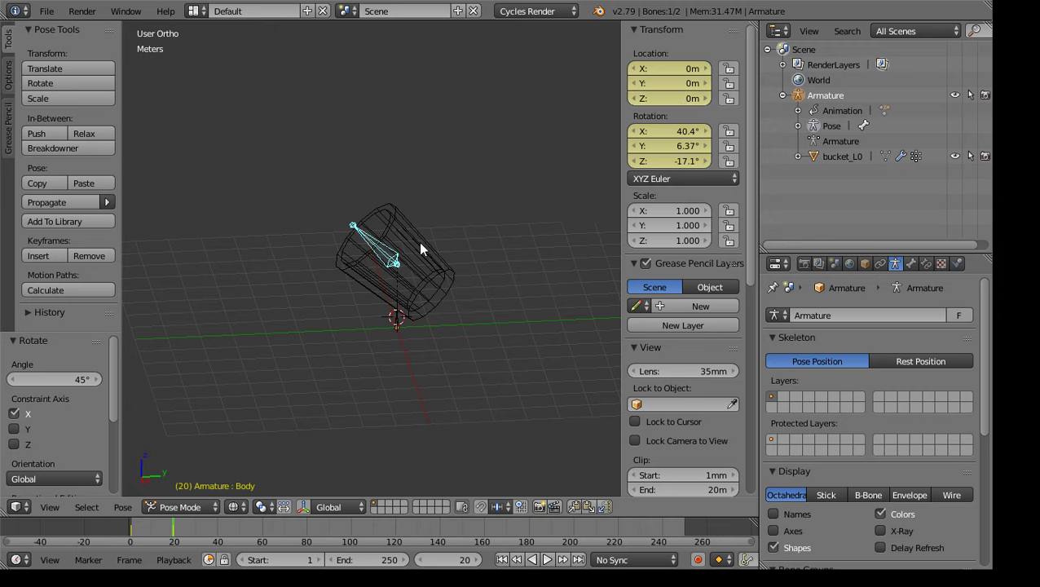
# At frame 40, rotate the Body bone a further 45° about X
pyautogui.click(216, 526)
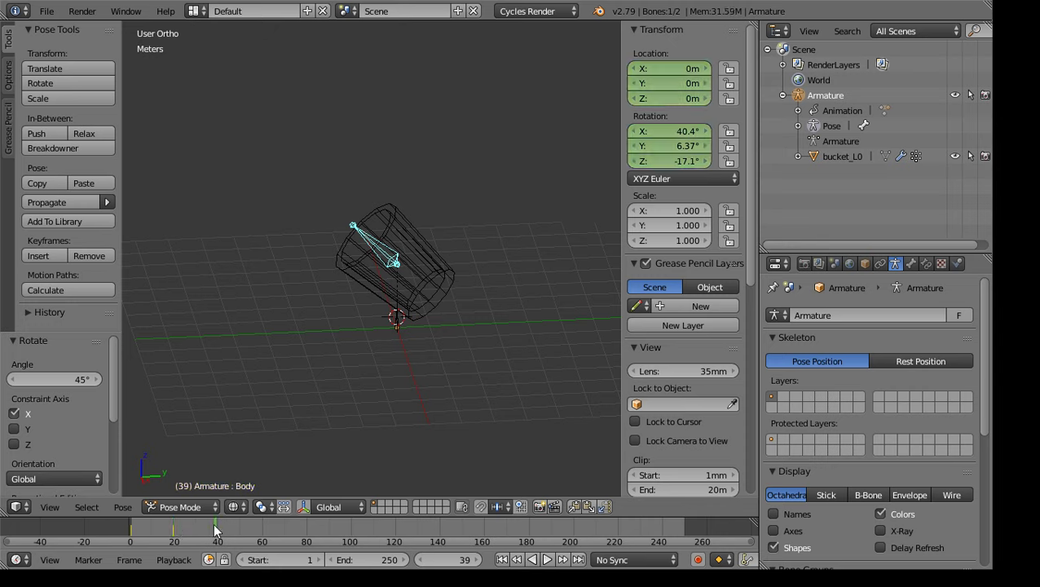
pyautogui.click(218, 522)
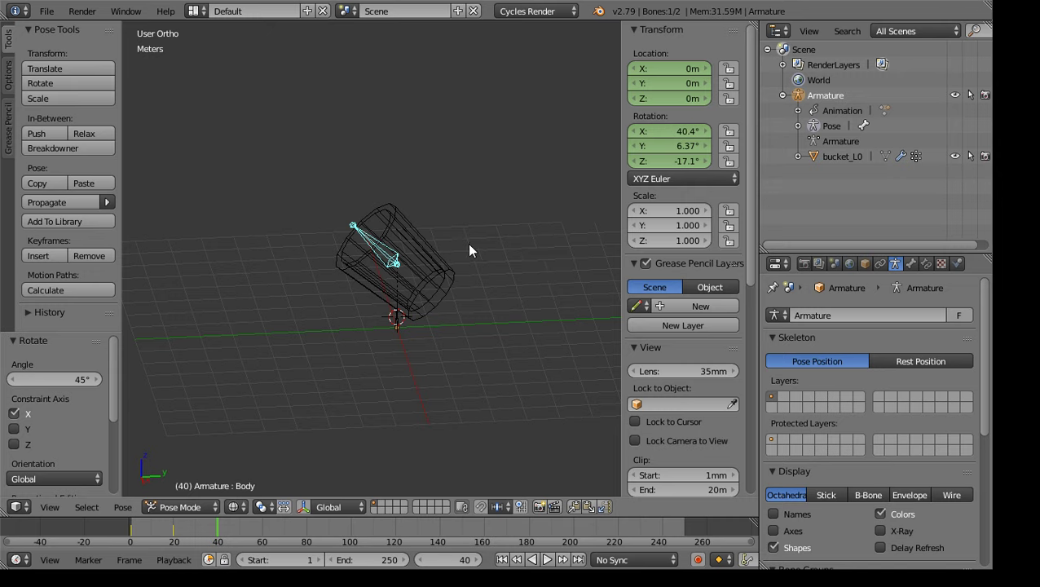
pyautogui.moveTo(453, 348); pyautogui.dragTo(433, 317, button='middle')
pyautogui.scroll(3, 440, 309)
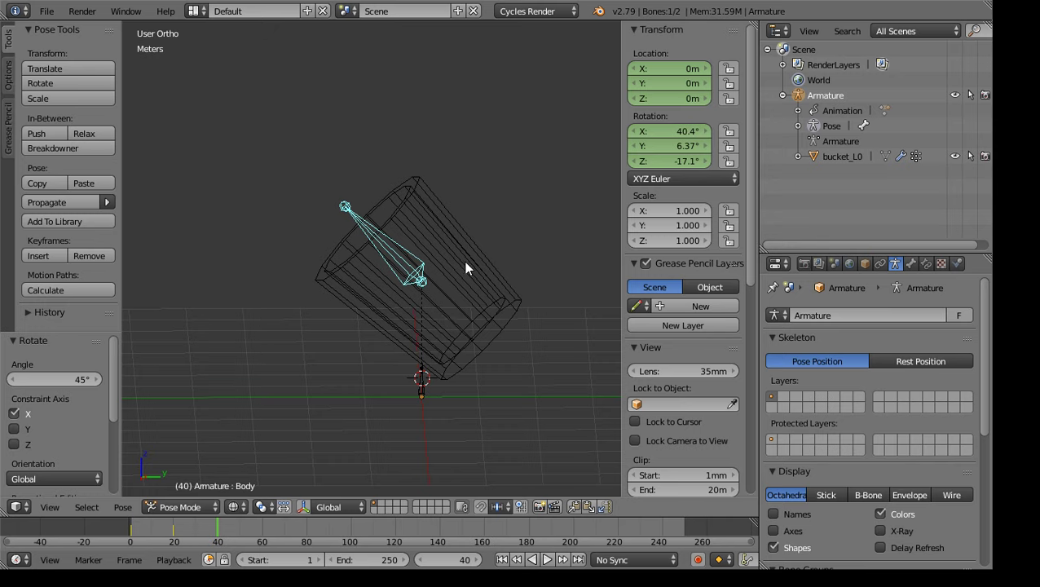
pyautogui.press('r')
pyautogui.press('x')
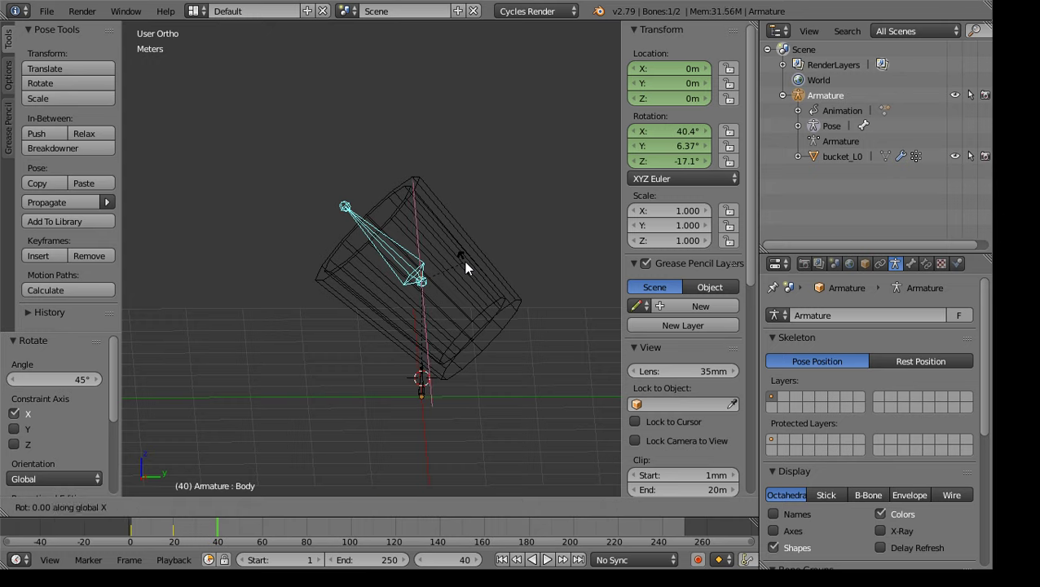
pyautogui.write('90')
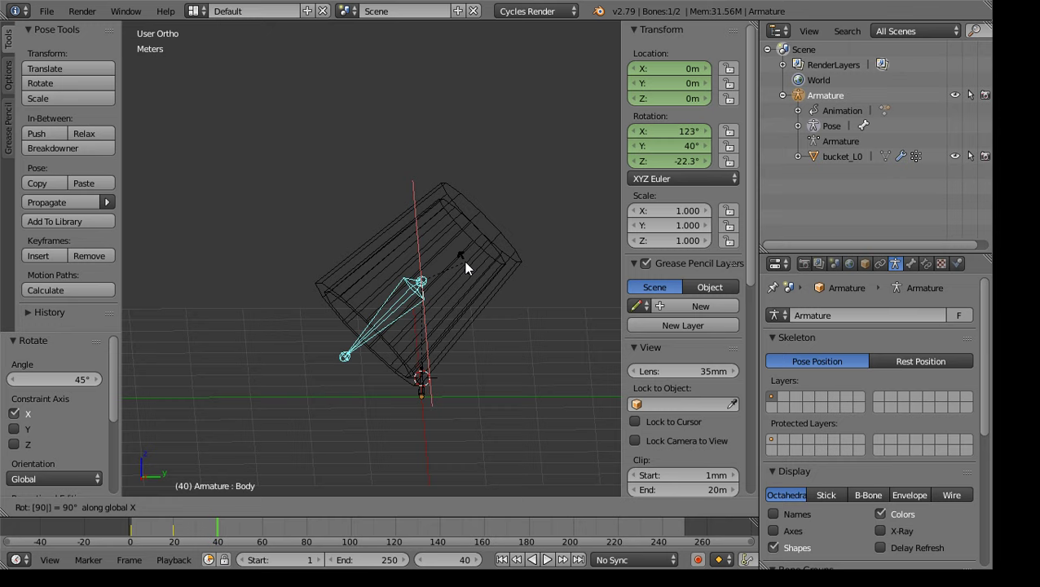
pyautogui.press('BackSpace')
pyautogui.press('BackSpace')
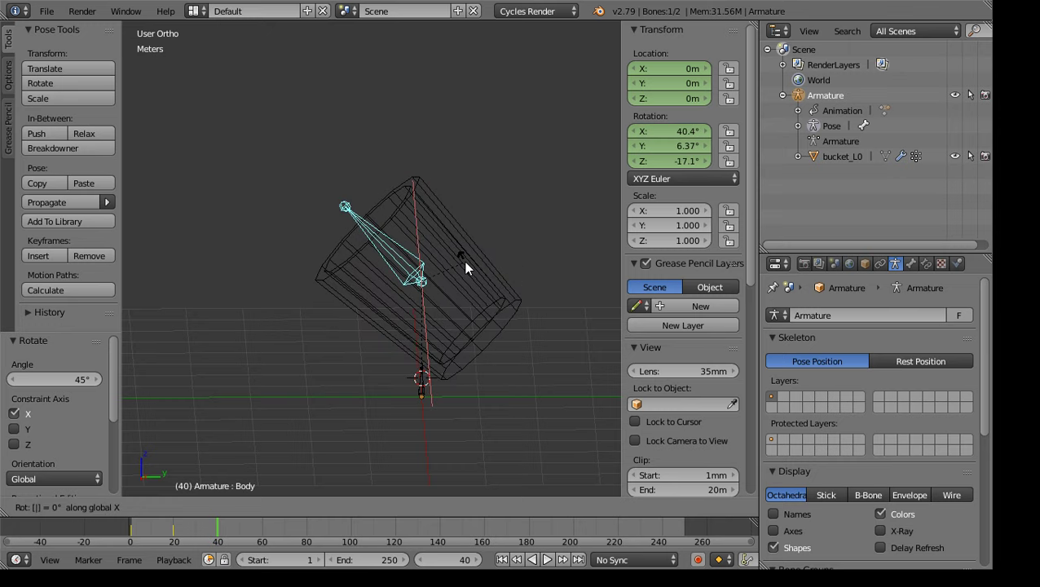
pyautogui.write('45')
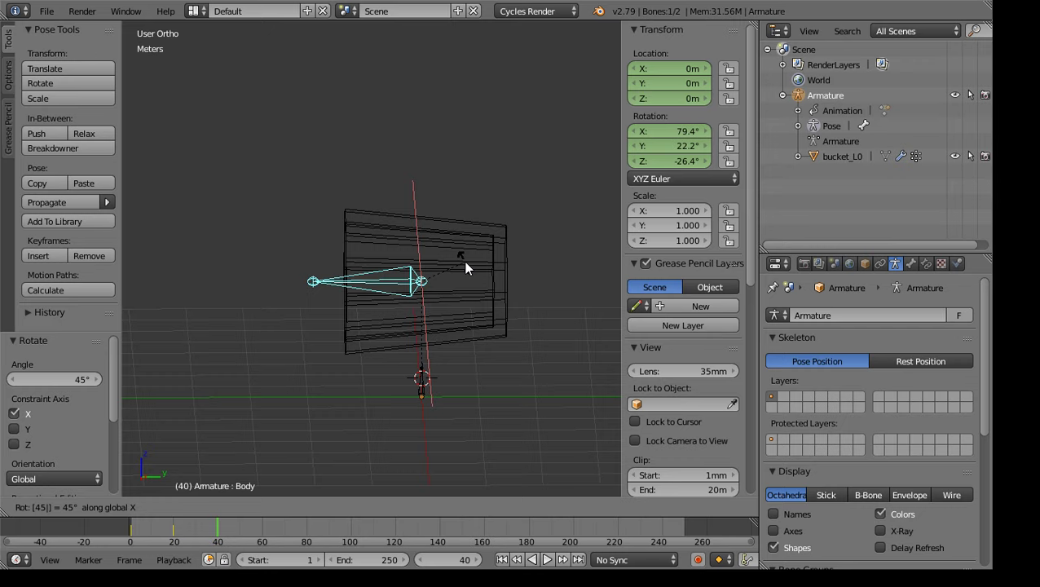
pyautogui.press('Return')
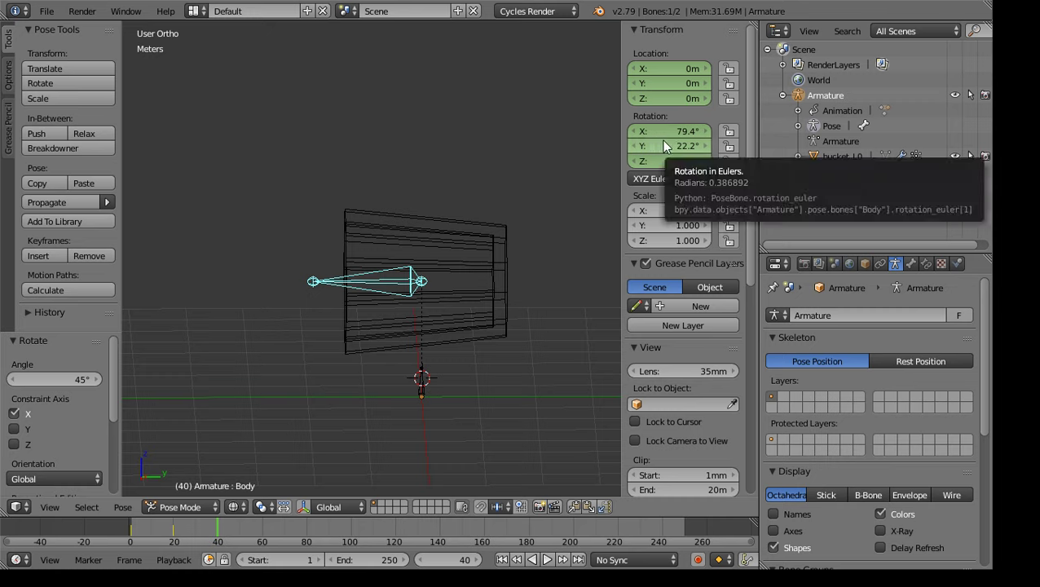
# Keyframe the Body bone's rotation and location at frame 40
pyautogui.press('i')
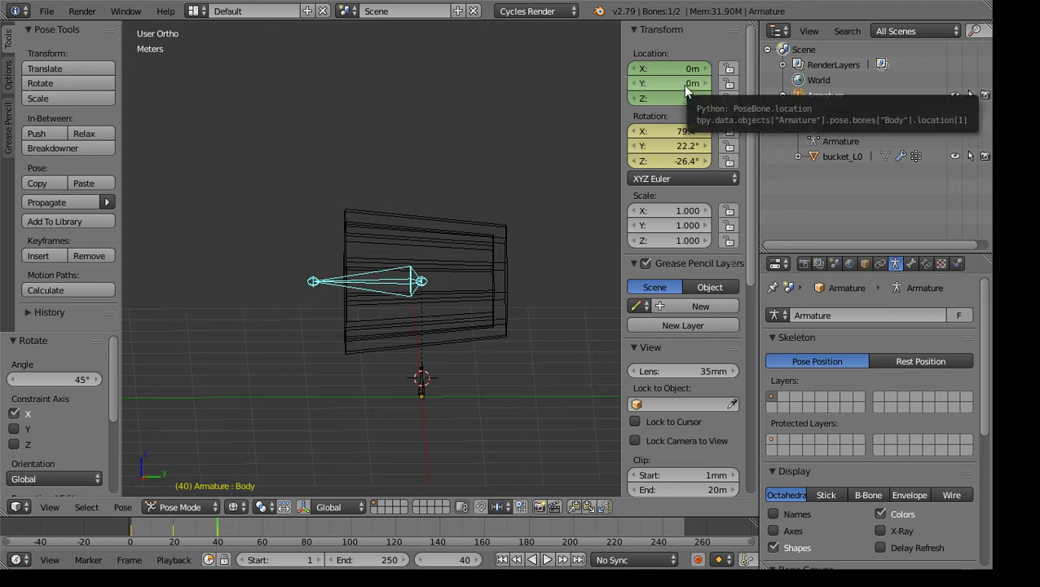
pyautogui.press('i')
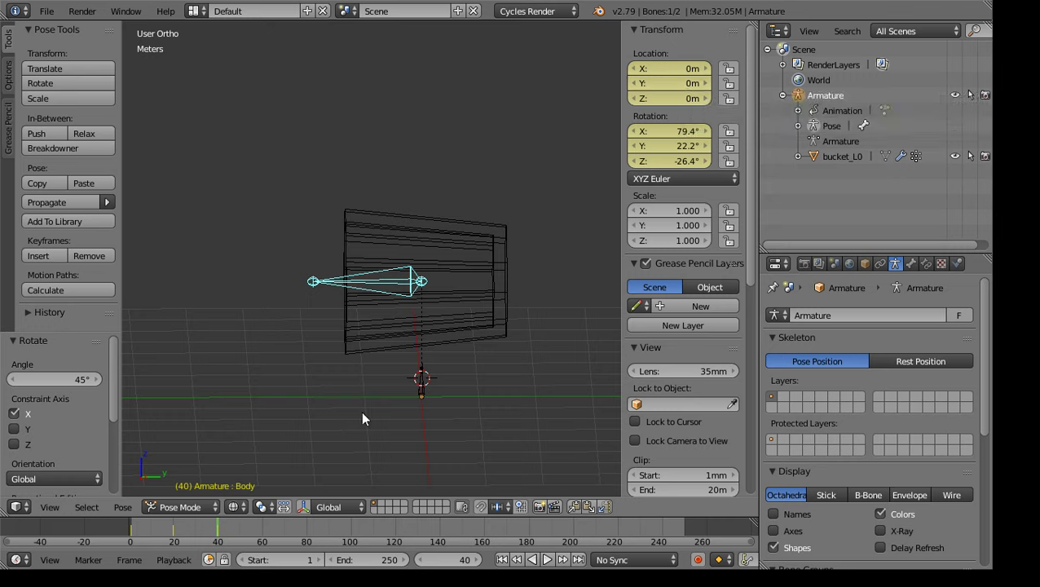
pyautogui.moveTo(301, 368); pyautogui.dragTo(412, 376, button='middle')
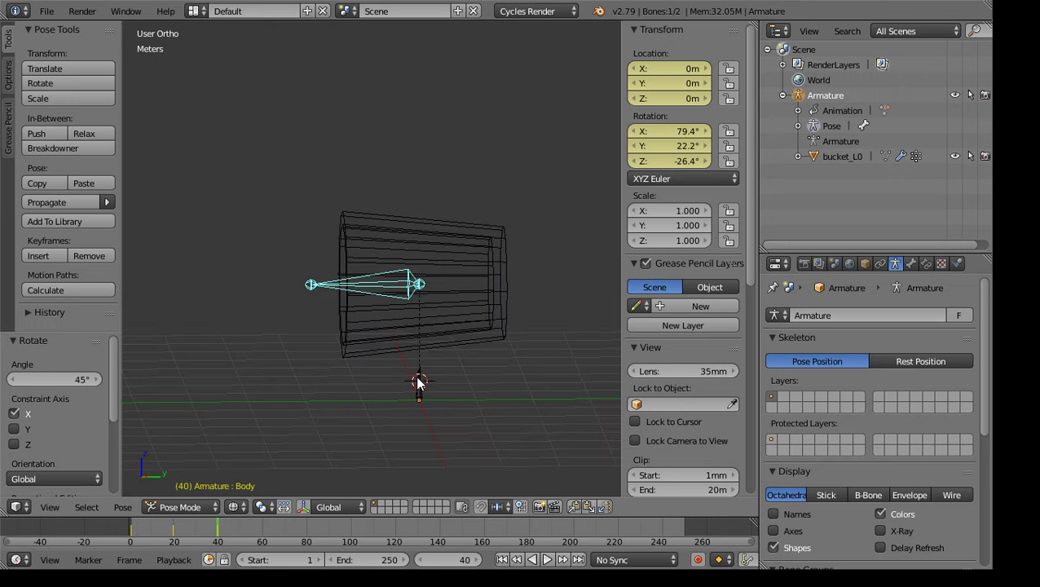
pyautogui.click(229, 530)
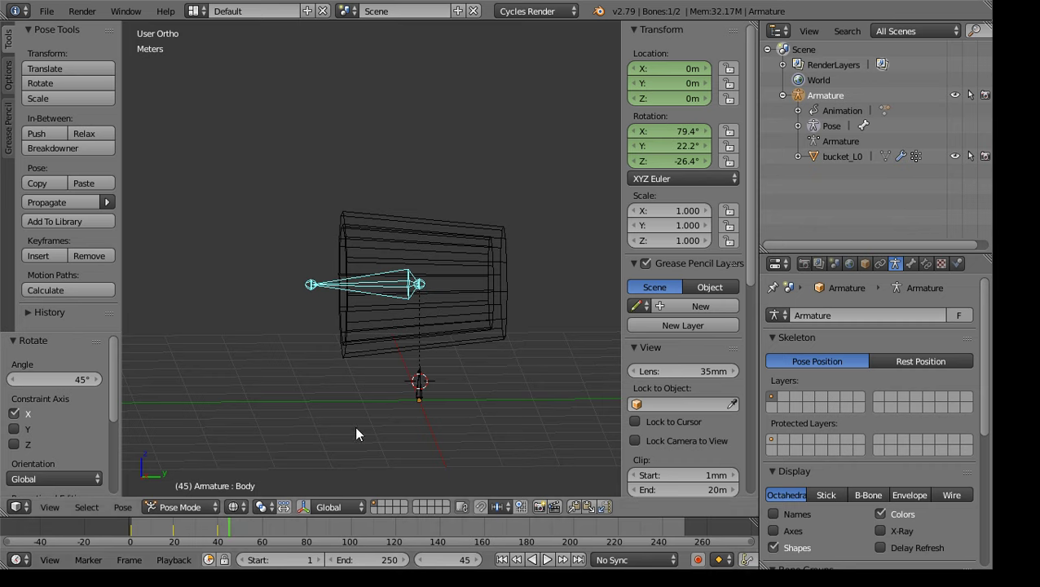
# With the rotate manipulator, tip the bucket further about X and keyframe rotation at frame 45
pyautogui.click(302, 506)
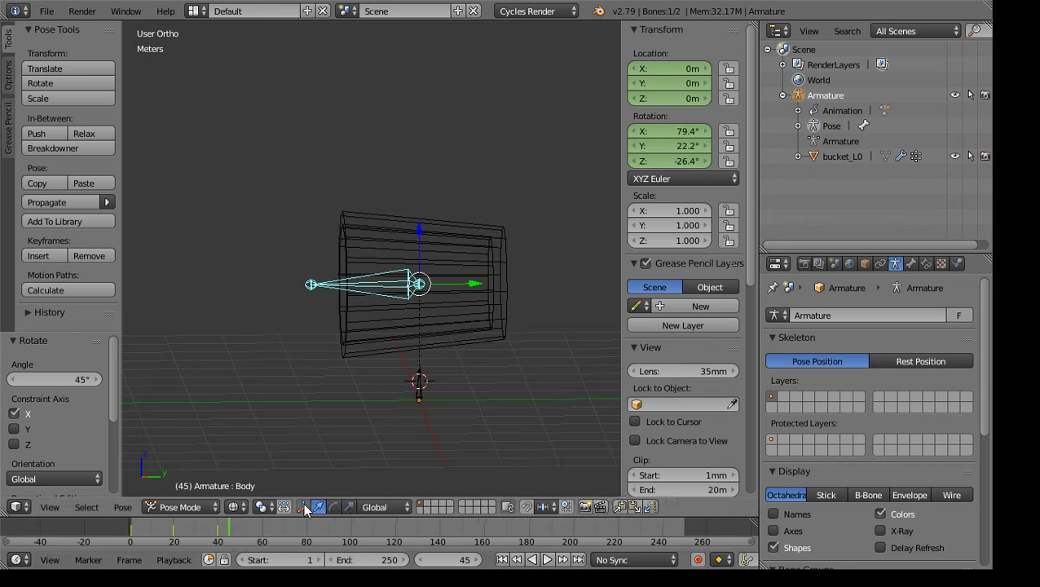
pyautogui.click(333, 506)
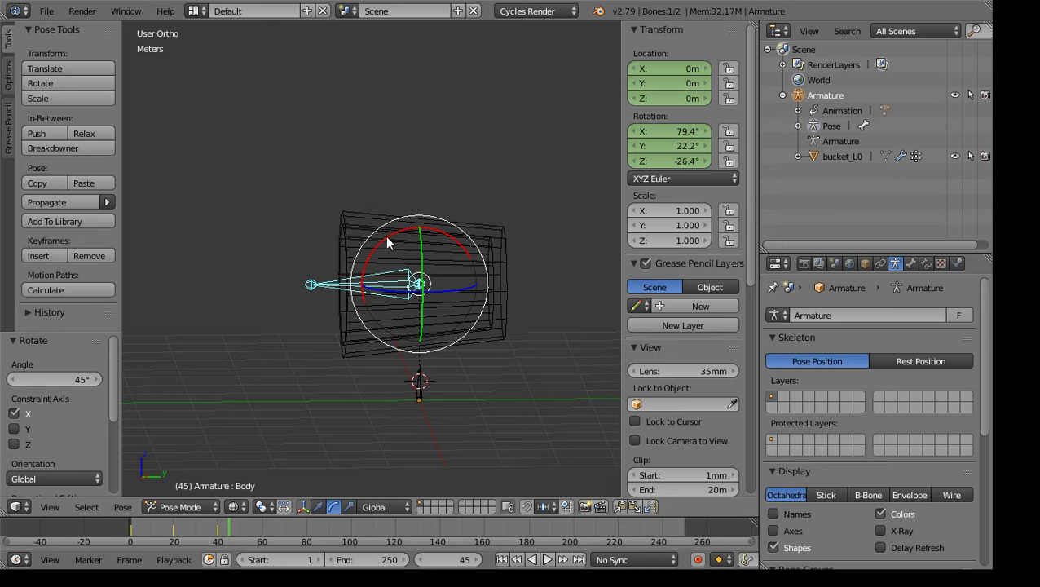
pyautogui.moveTo(387, 237); pyautogui.dragTo(365, 234)
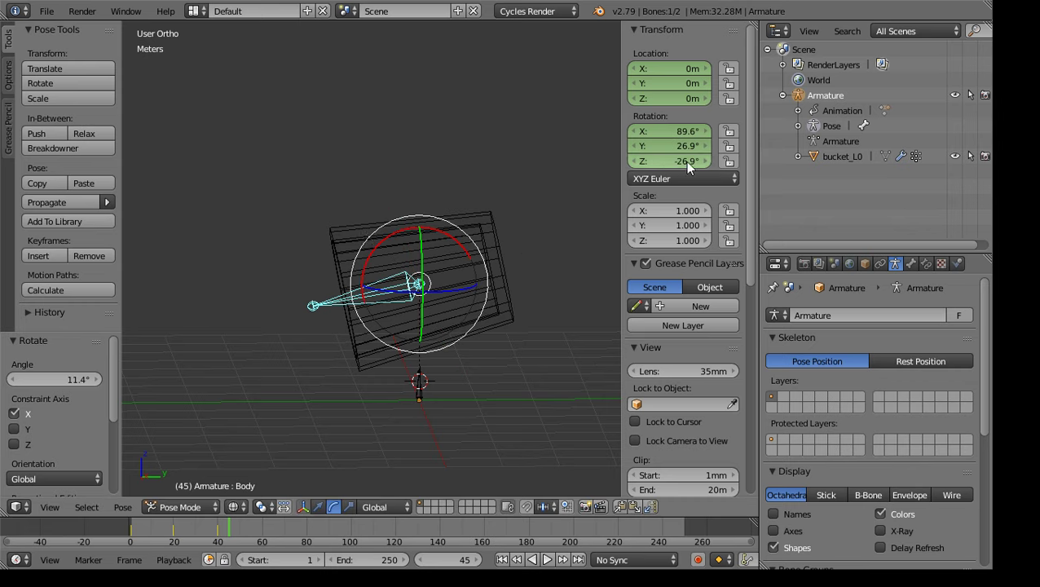
pyautogui.press('i')
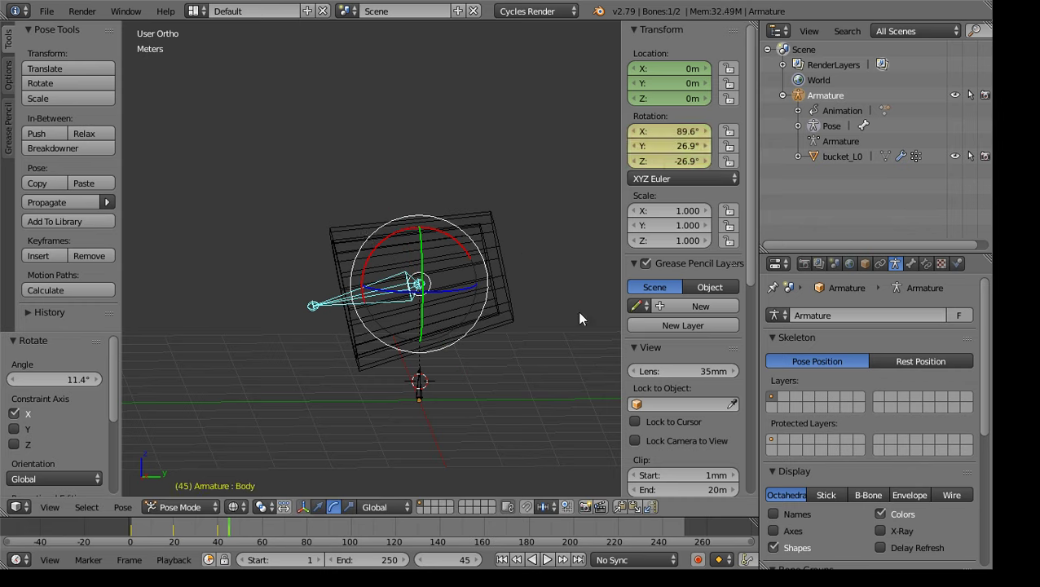
# Play the tipping animation to preview it, then stop back at frame 40
pyautogui.hotkey('alt', 'a')
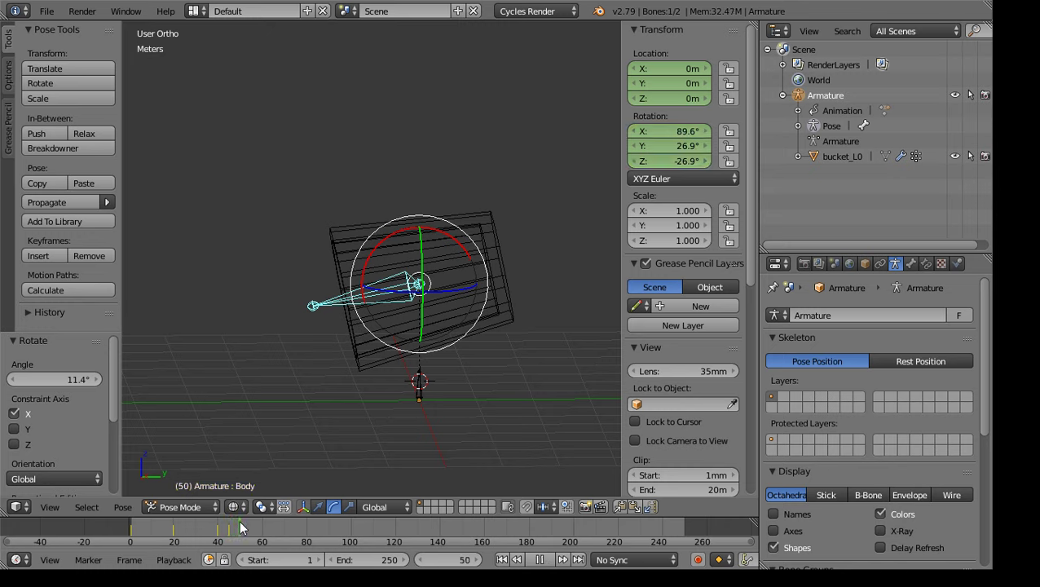
pyautogui.click(218, 542)
pyautogui.hotkey('alt', 'a')
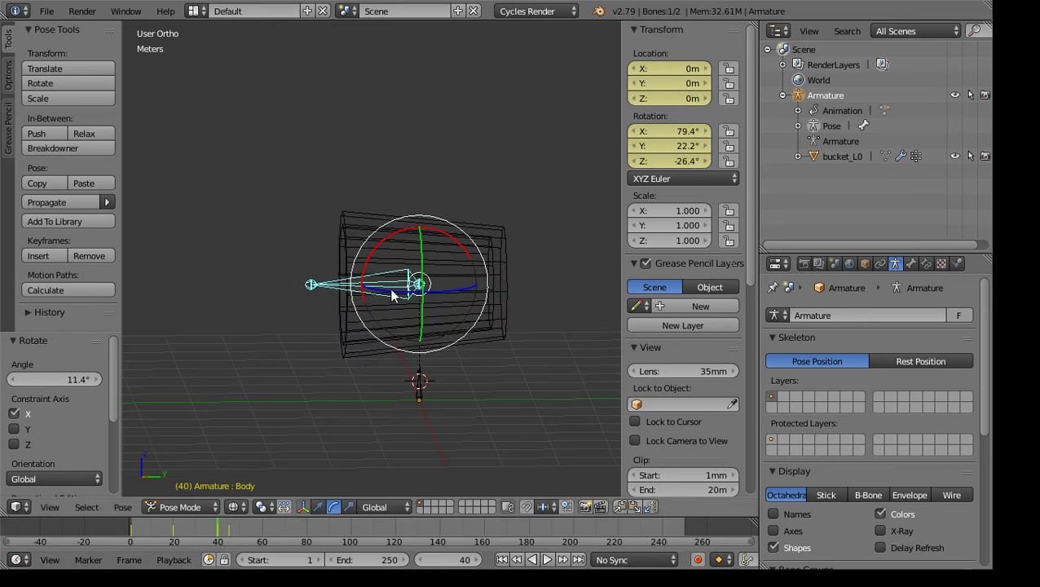
# Paste the Body bone's frame-40 pose onto frame 50 and keyframe its rotation (X 79.4°, Y 22.2°, Z -26.4°)
pyautogui.click(620, 509)
pyautogui.hotkey('alt', 'a')
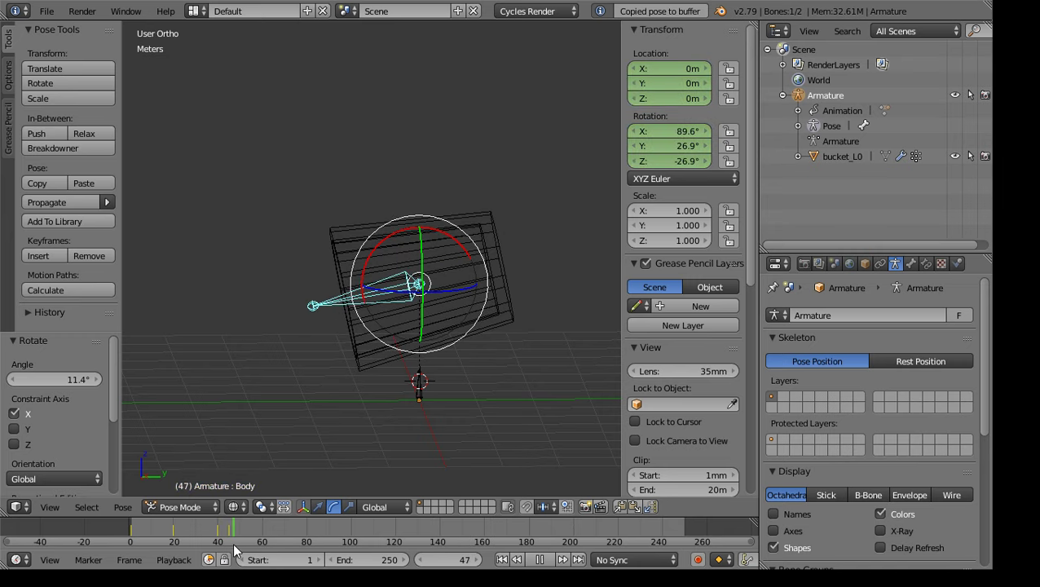
pyautogui.hotkey('alt', 'a')
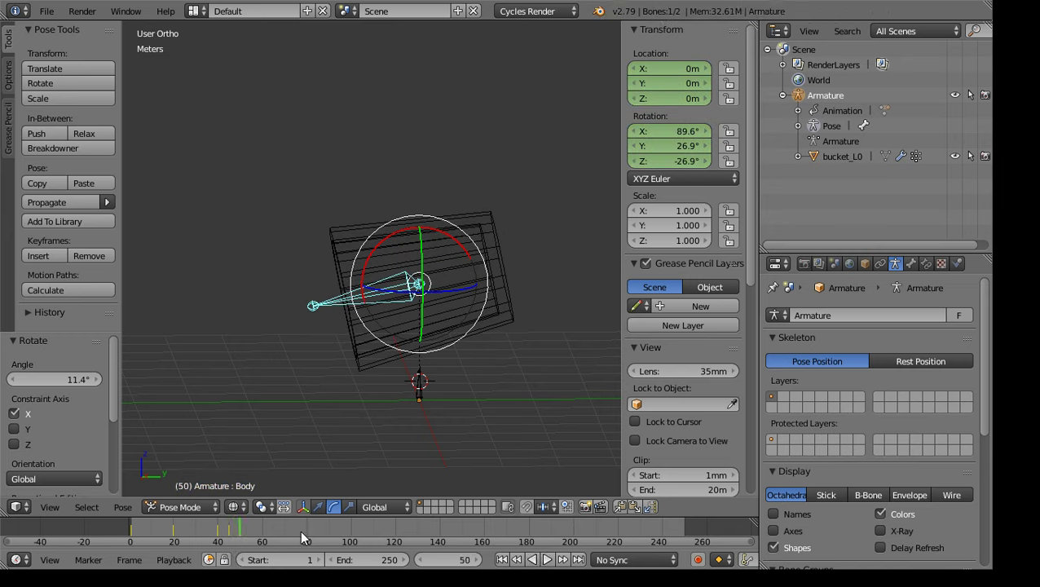
pyautogui.click(632, 506)
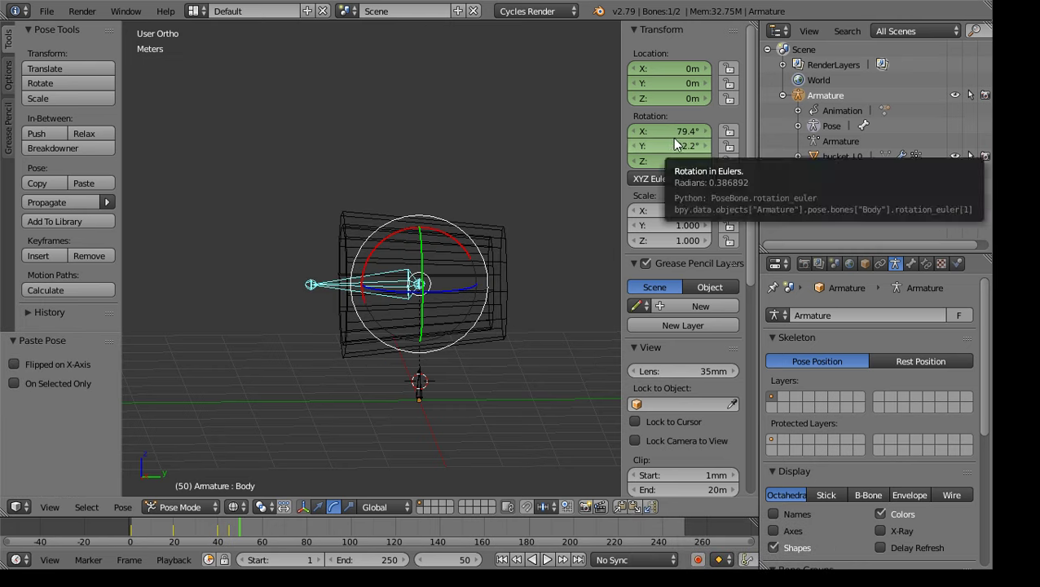
pyautogui.press('i')
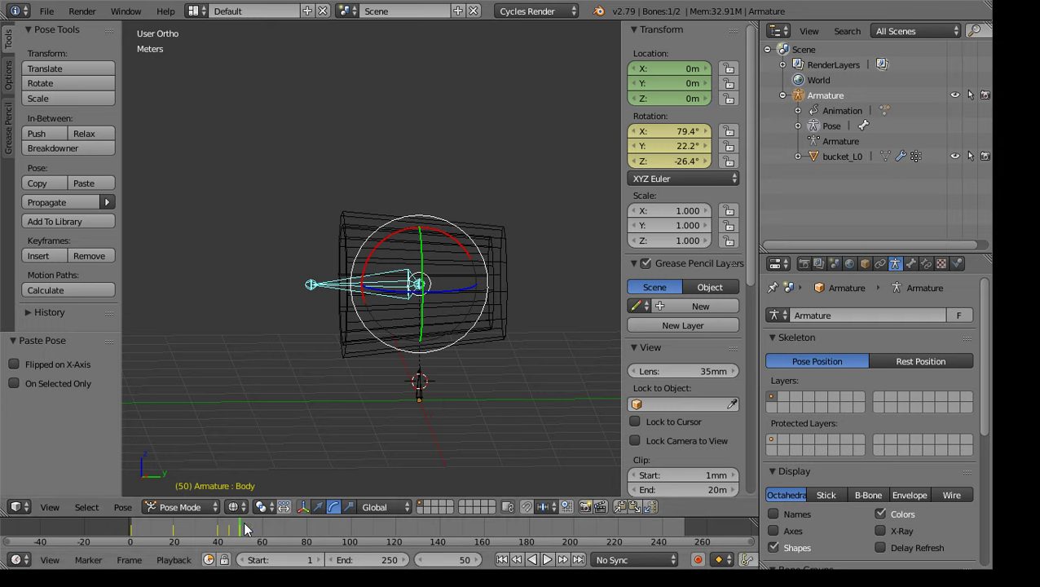
pyautogui.moveTo(341, 348); pyautogui.dragTo(465, 346, button='middle')
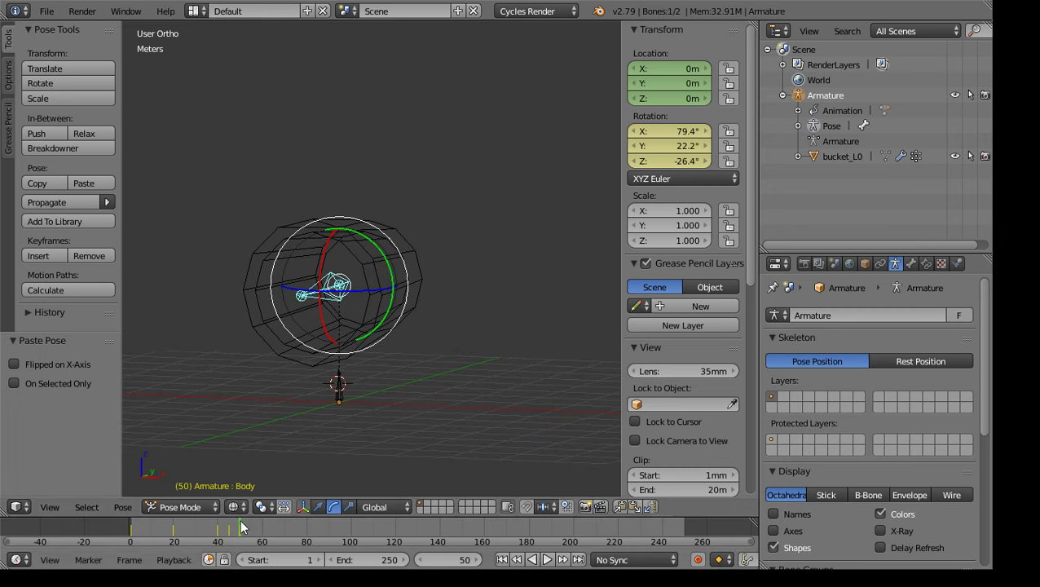
# At frame 60, rotate the Body bone around the Z axis to -28.6°
pyautogui.hotkey('alt', 'a')
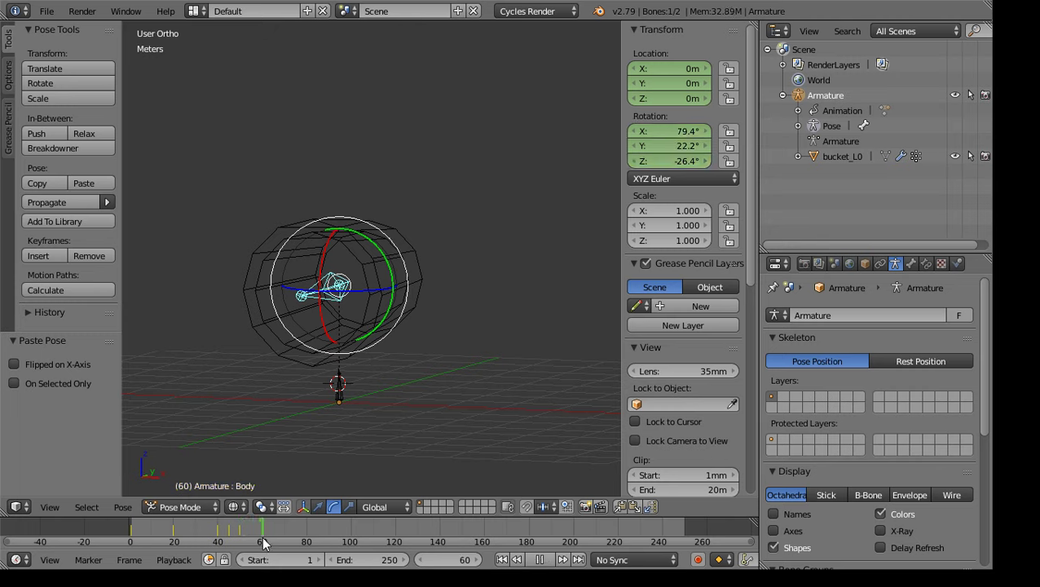
pyautogui.hotkey('alt', 'a')
pyautogui.moveTo(389, 378); pyautogui.dragTo(461, 390, button='middle')
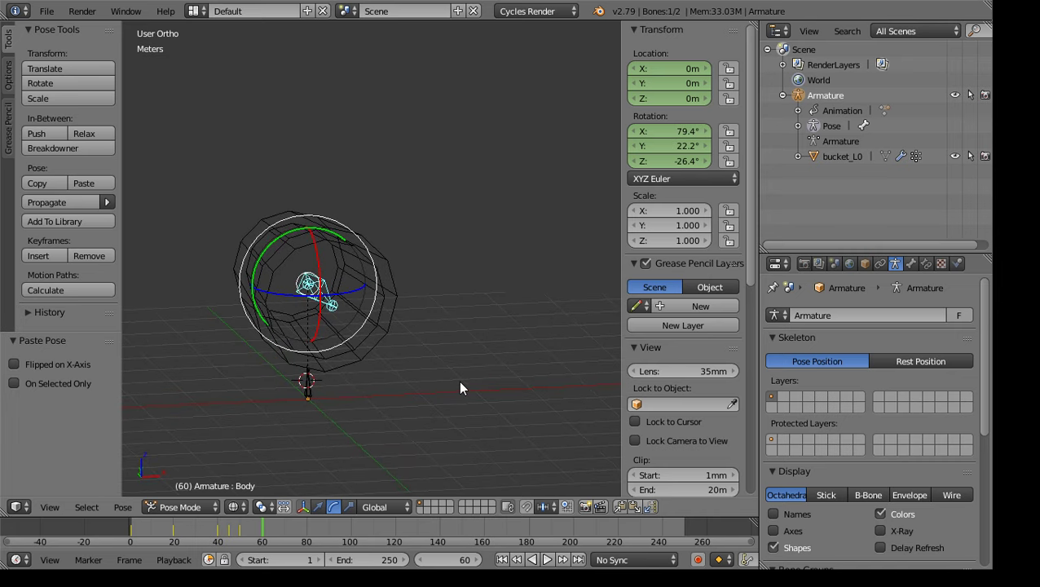
pyautogui.moveTo(389, 304); pyautogui.dragTo(452, 350, button='middle')
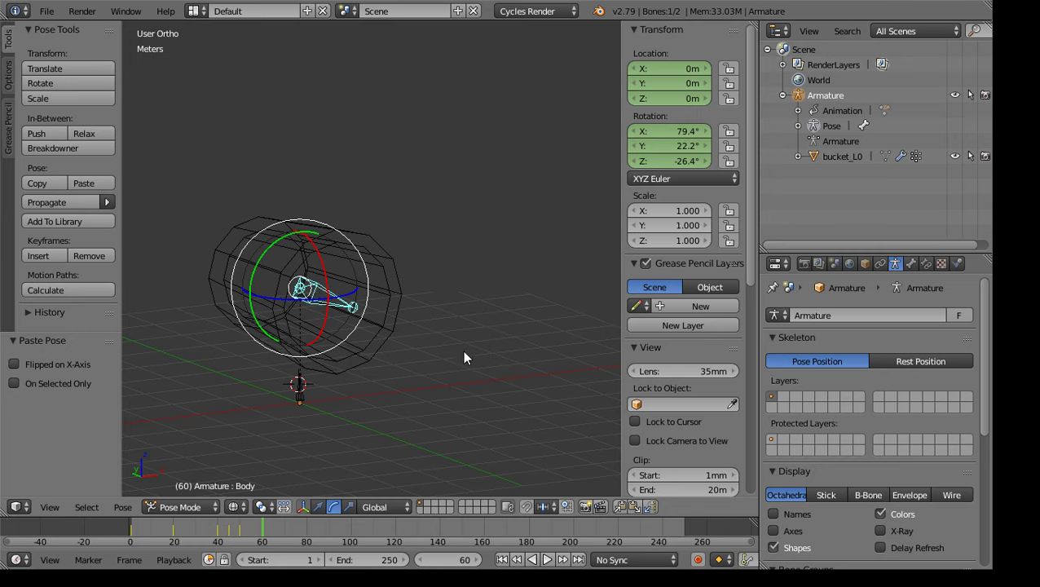
pyautogui.keyDown('shift'); pyautogui.moveTo(425, 391); pyautogui.dragTo(483, 387, button='middle'); pyautogui.keyUp('shift')
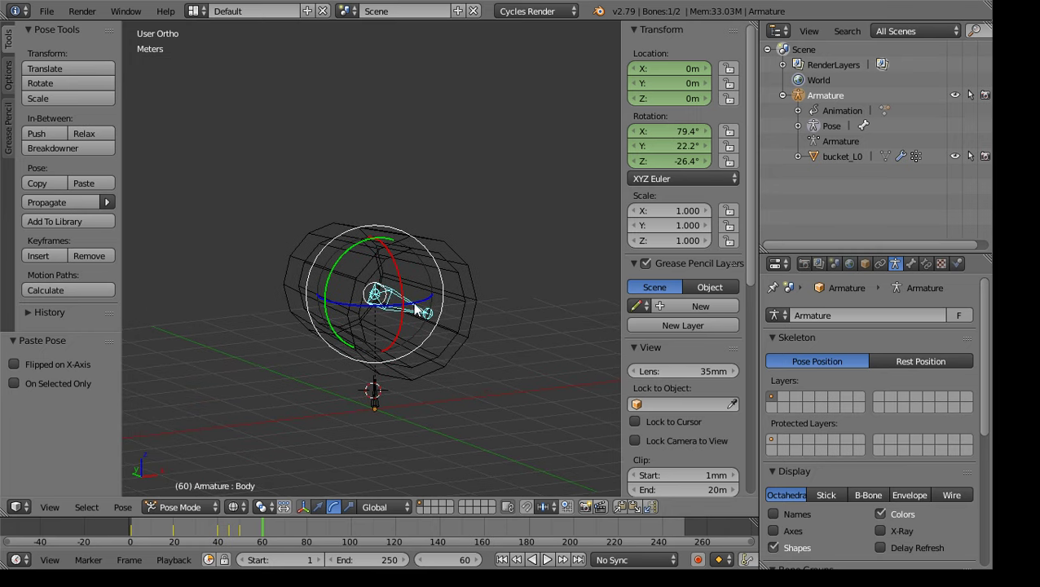
pyautogui.moveTo(414, 308); pyautogui.dragTo(385, 308)
pyautogui.moveTo(385, 308); pyautogui.dragTo(545, 424, button='middle')
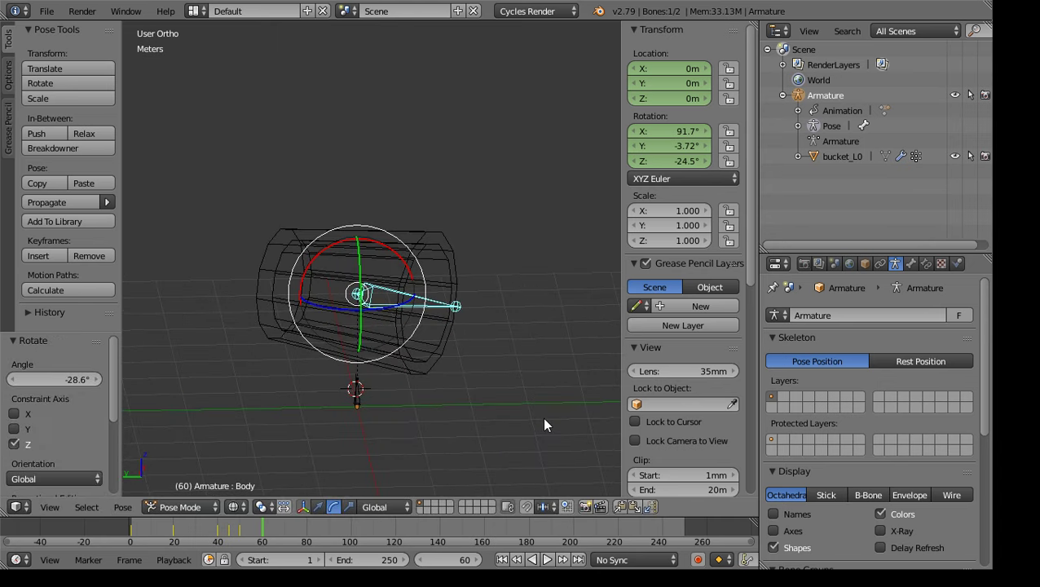
pyautogui.moveTo(365, 354); pyautogui.dragTo(388, 446, button='middle')
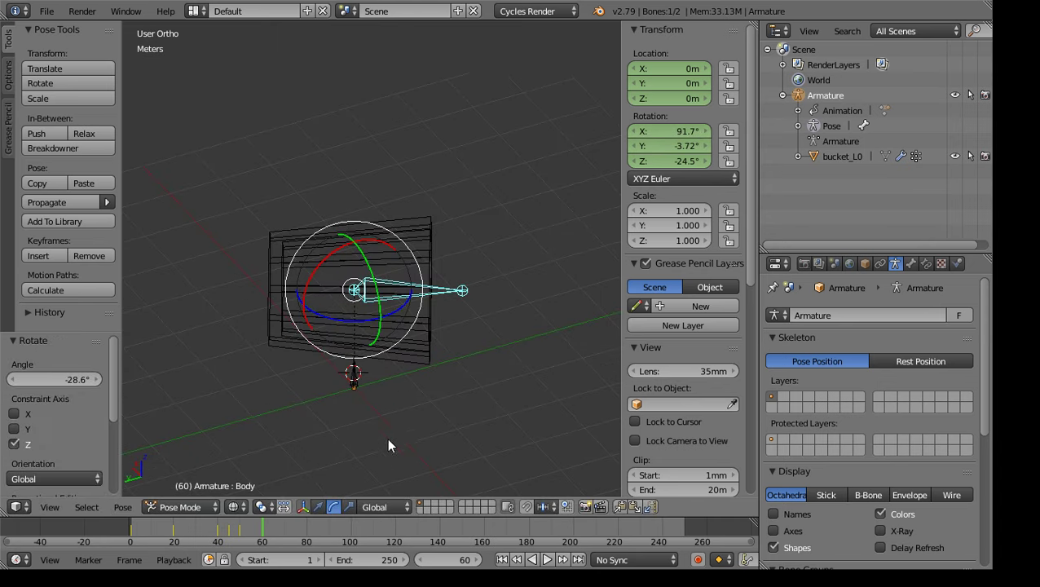
# Slide the bucket along Y and X, then keyframe the bone's rotation and location at frame 60
pyautogui.click(316, 508)
pyautogui.moveTo(358, 424); pyautogui.dragTo(400, 405, button='middle')
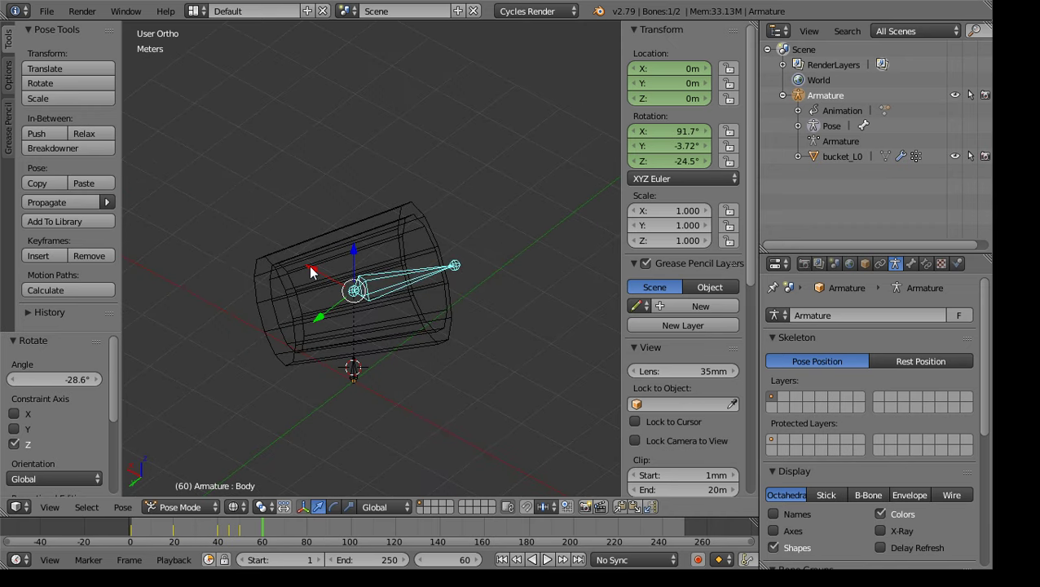
pyautogui.moveTo(318, 315)
pyautogui.mouseDown()
pyautogui.moveTo(341, 320)
pyautogui.moveTo(333, 300)
pyautogui.mouseUp()
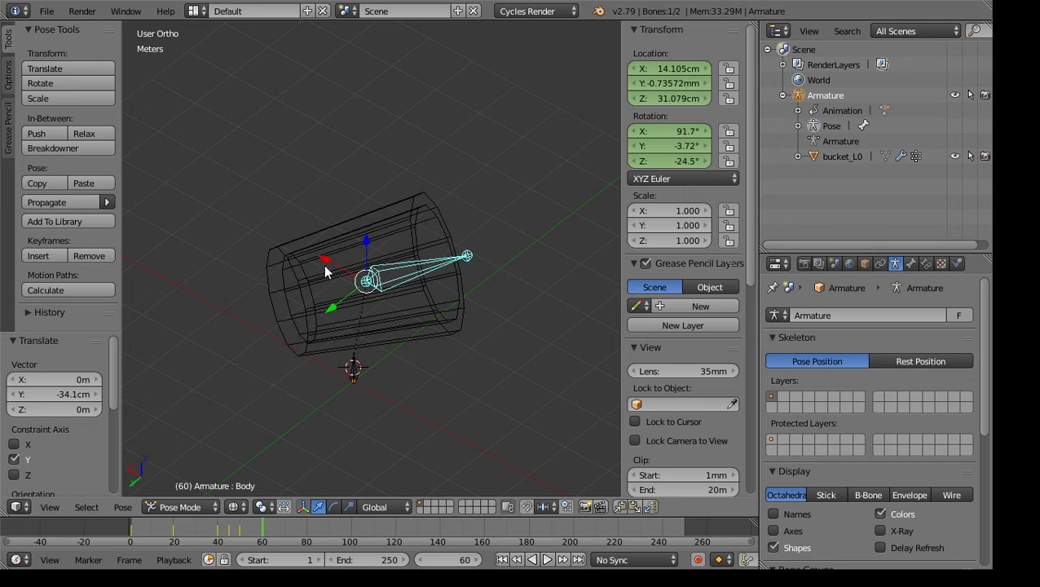
pyautogui.moveTo(329, 261); pyautogui.dragTo(347, 270)
pyautogui.press('i')
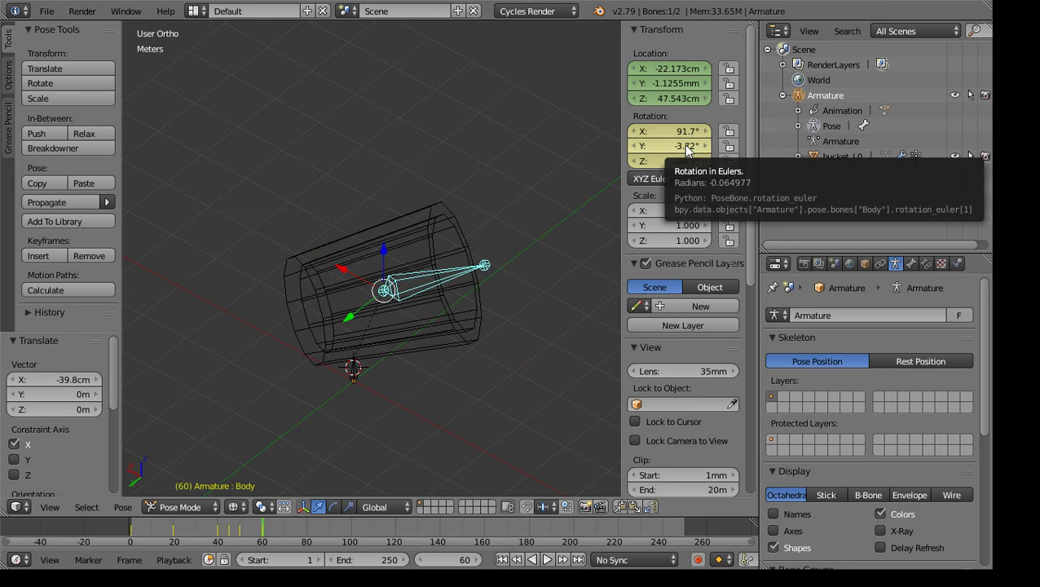
pyautogui.press('i')
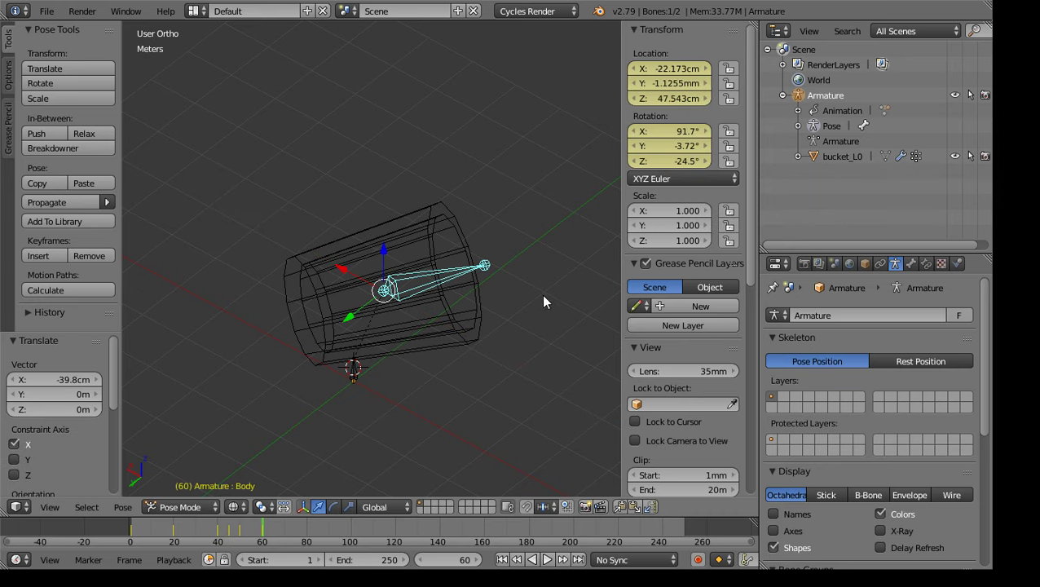
pyautogui.moveTo(528, 332); pyautogui.dragTo(458, 335, button='middle')
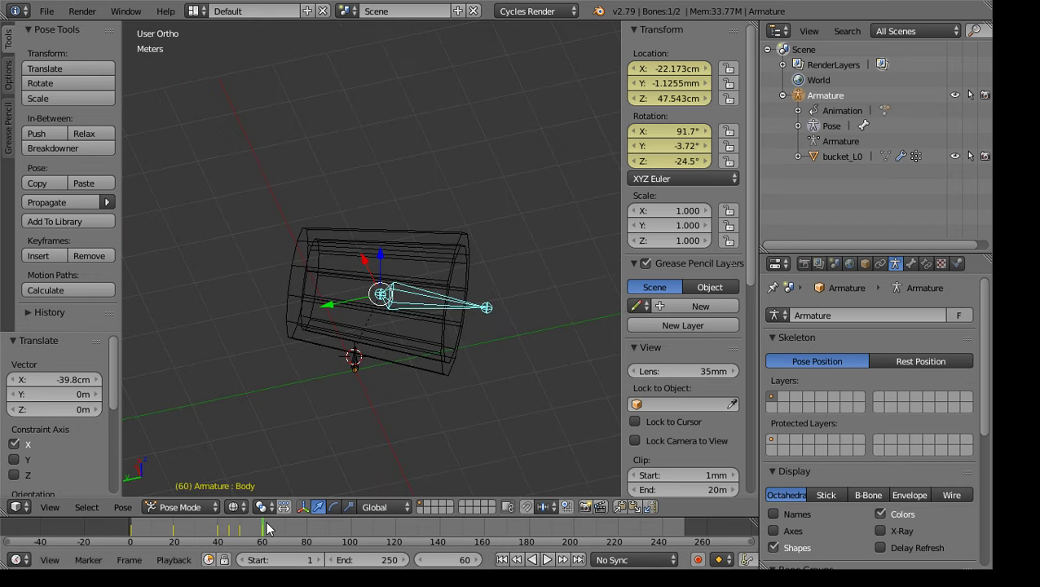
# At frame 70, rotate the Body bone about the vertical axis to tip the bucket further
pyautogui.hotkey('alt', 'a')
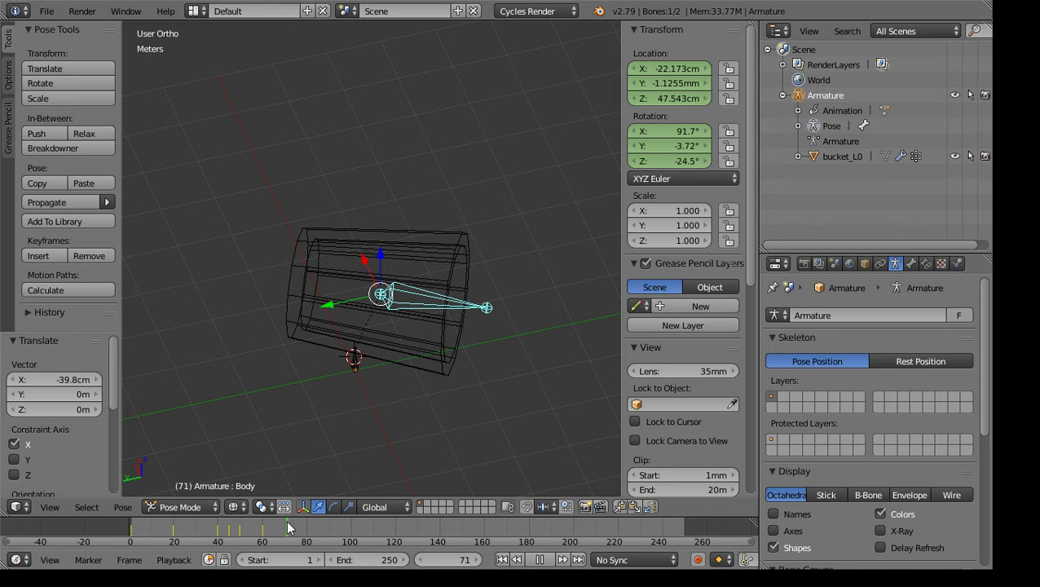
pyautogui.hotkey('alt', 'a')
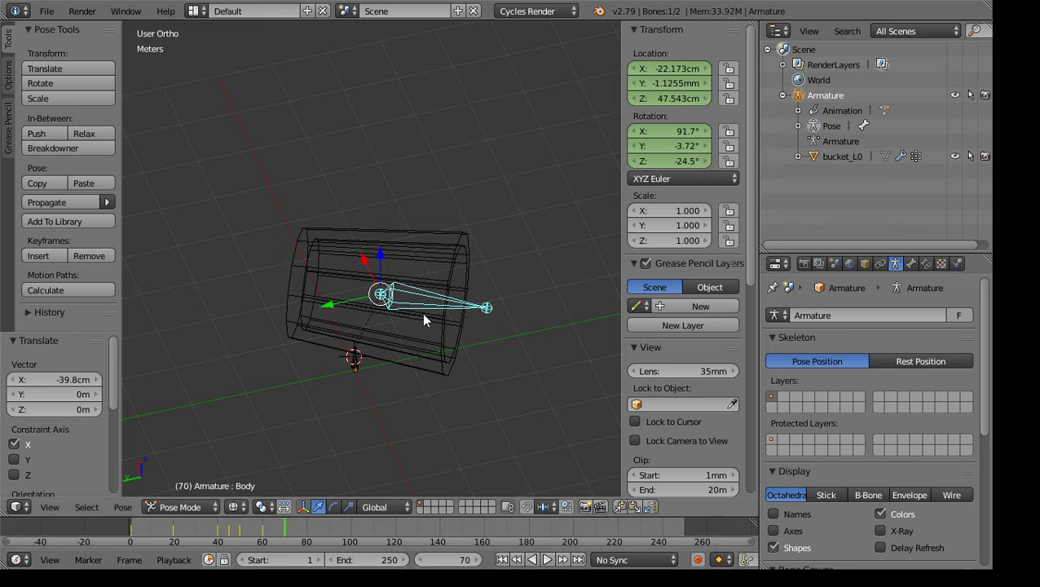
pyautogui.click(334, 506)
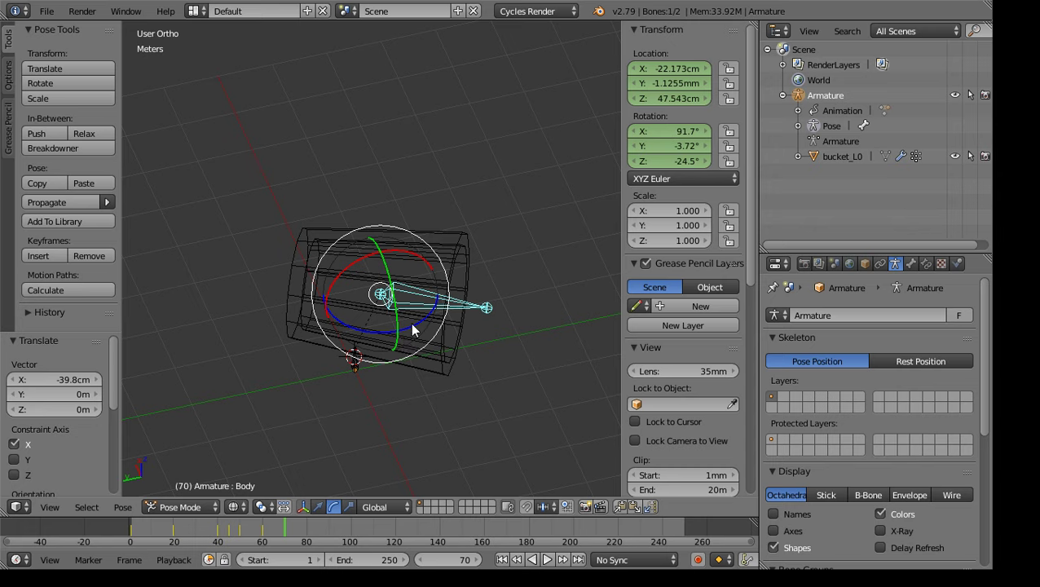
pyautogui.moveTo(410, 323); pyautogui.dragTo(379, 334)
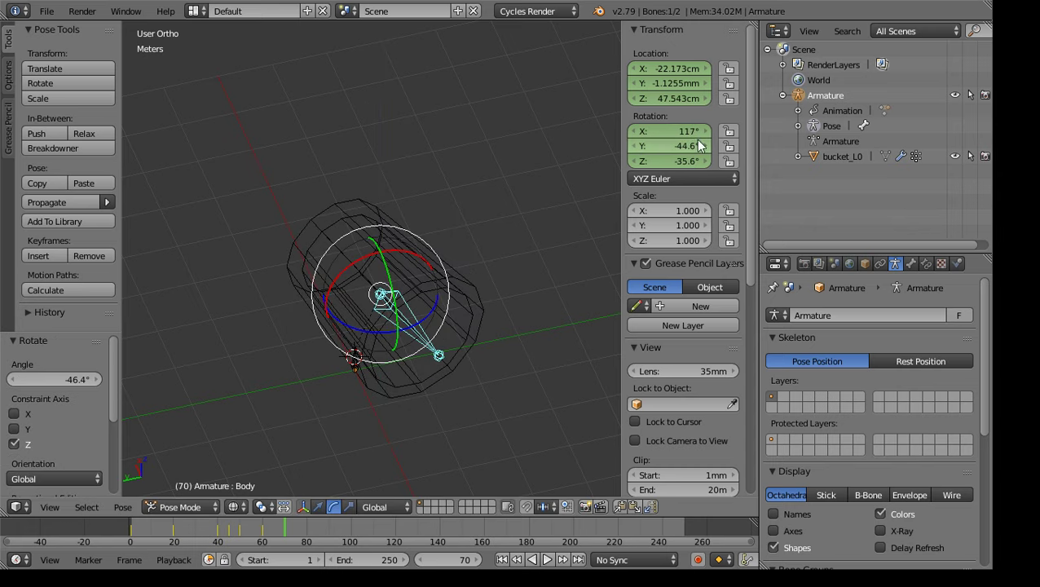
# Keyframe the Body bone's X 117° rotation at frame 70
pyautogui.press('i')
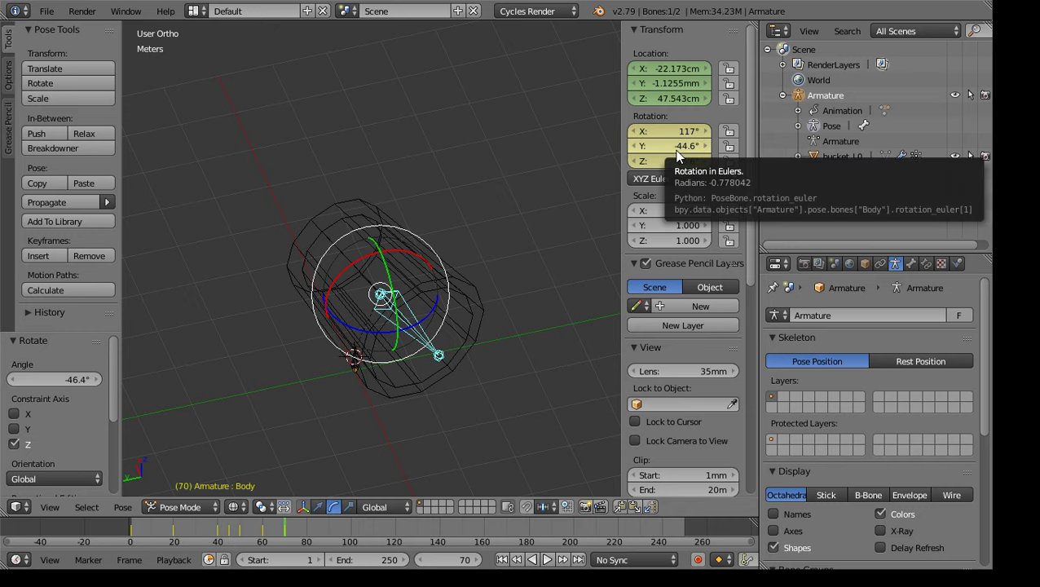
pyautogui.click(304, 506)
pyautogui.moveTo(316, 443); pyautogui.dragTo(409, 436, button='middle')
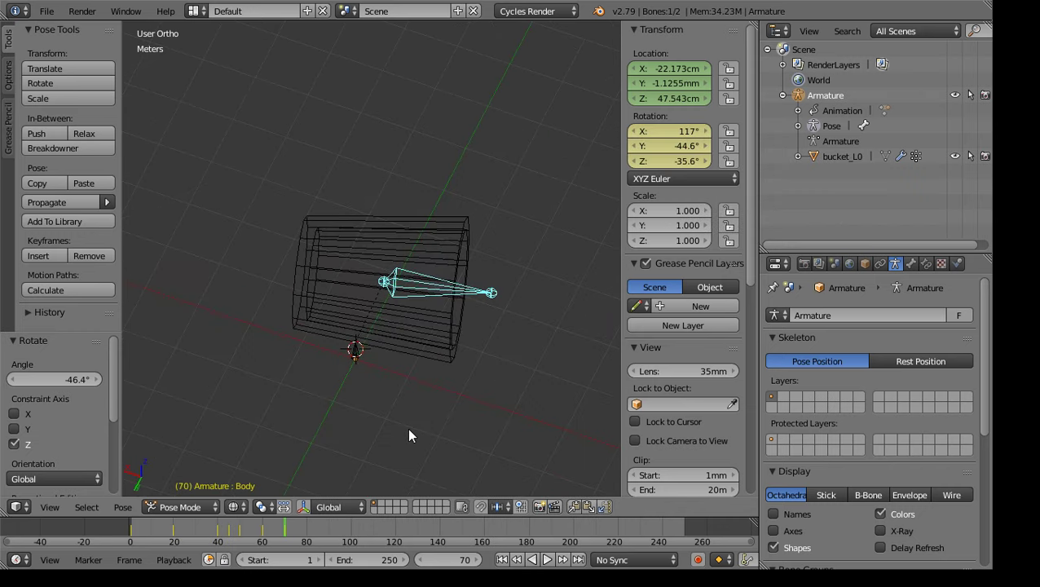
pyautogui.click(303, 506)
# Shift the bucket along X and 47.2cm along Y, then keyframe its location at frame 70
pyautogui.click(319, 507)
pyautogui.moveTo(345, 271); pyautogui.dragTo(377, 283)
pyautogui.moveTo(395, 328); pyautogui.dragTo(390, 344)
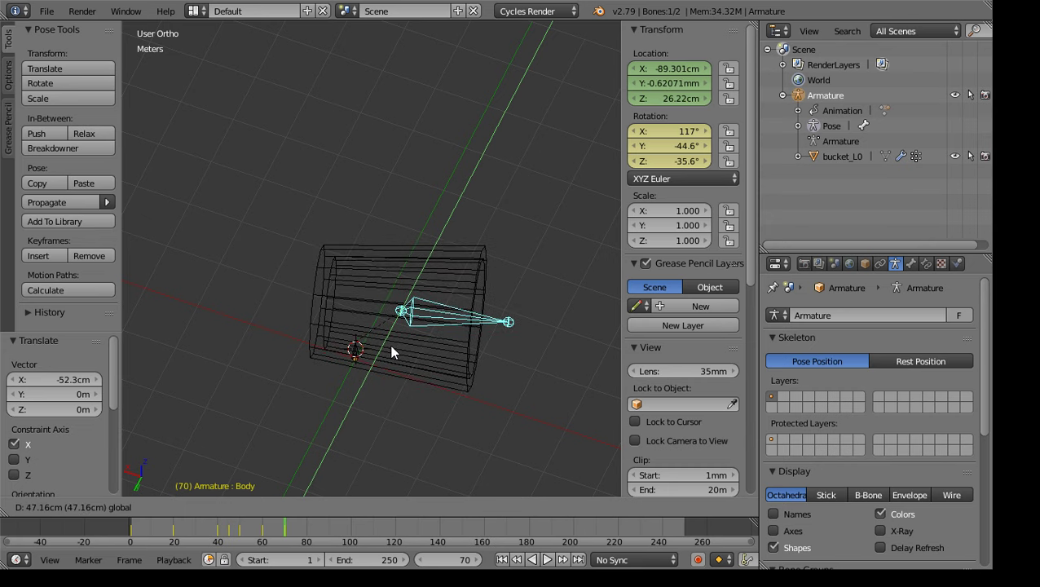
pyautogui.moveTo(389, 345); pyautogui.dragTo(389, 345)
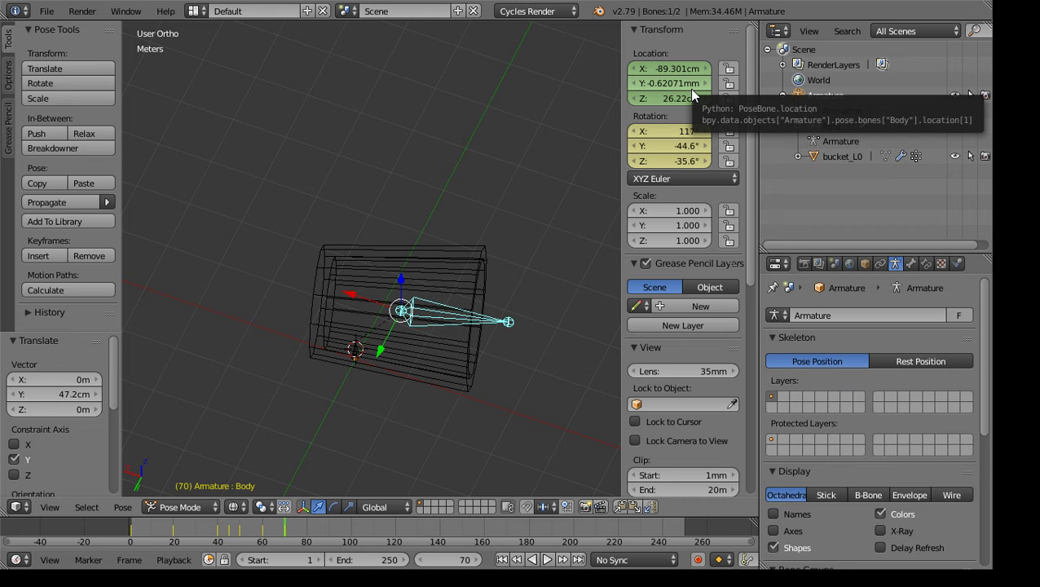
pyautogui.press('i')
pyautogui.moveTo(505, 390); pyautogui.dragTo(300, 317, button='middle')
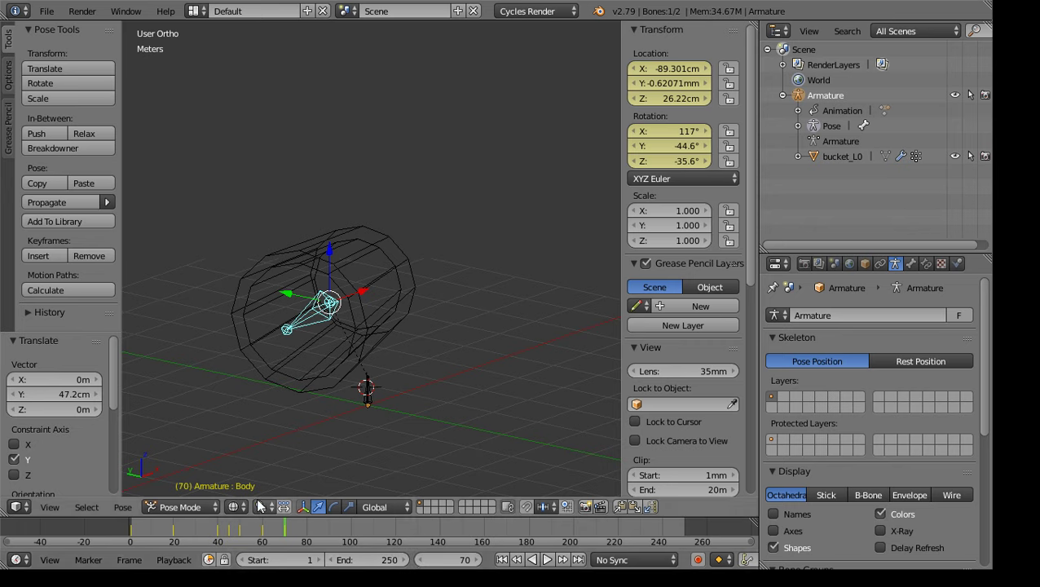
# Switch the viewport shading to Solid
pyautogui.click(236, 507)
pyautogui.click(255, 455)
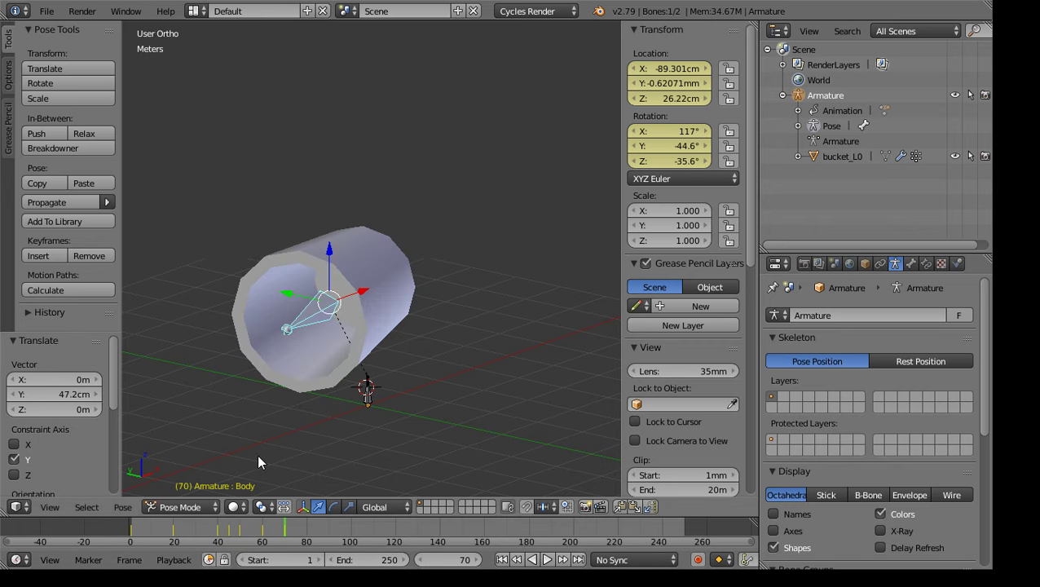
pyautogui.moveTo(405, 440)
pyautogui.mouseDown(button='middle')
pyautogui.moveTo(349, 449)
pyautogui.moveTo(288, 425)
pyautogui.moveTo(304, 428)
pyautogui.mouseUp(button='middle')
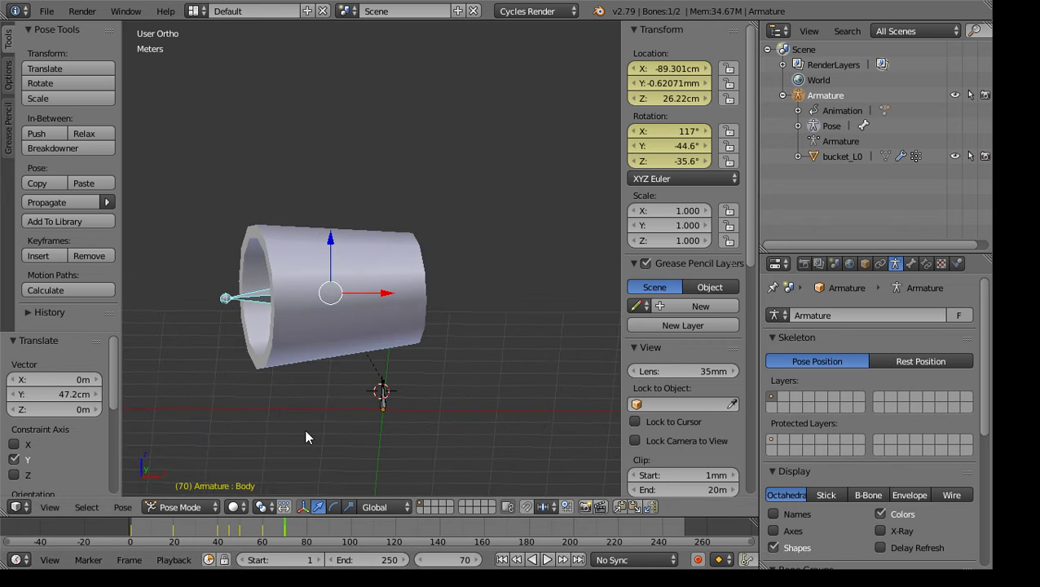
# Hide the manipulator, view the bucket side-on, and play the animation from frame 1
pyautogui.click(501, 560)
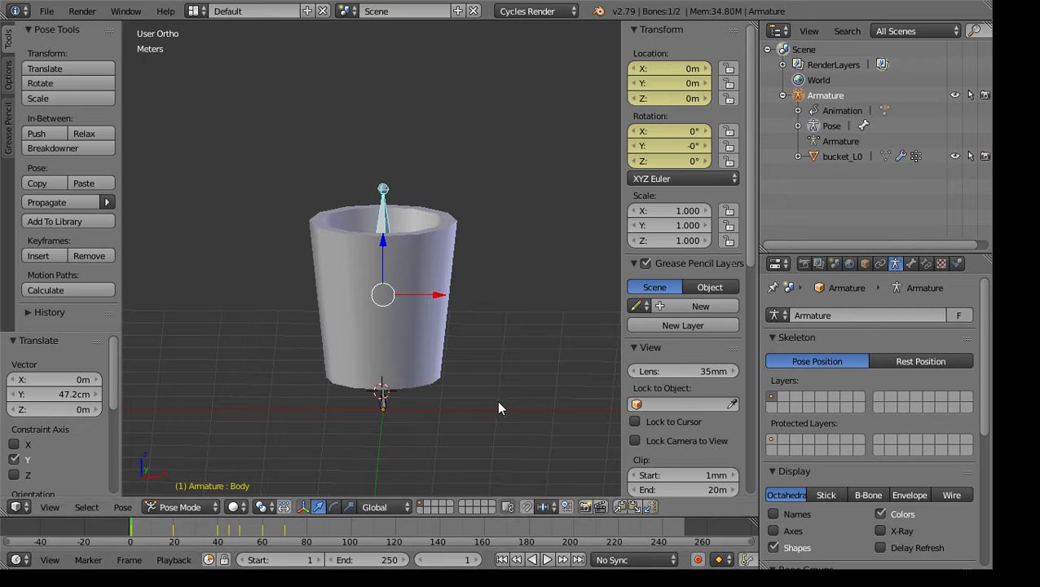
pyautogui.click(302, 507)
pyautogui.moveTo(454, 288); pyautogui.dragTo(519, 356, button='middle')
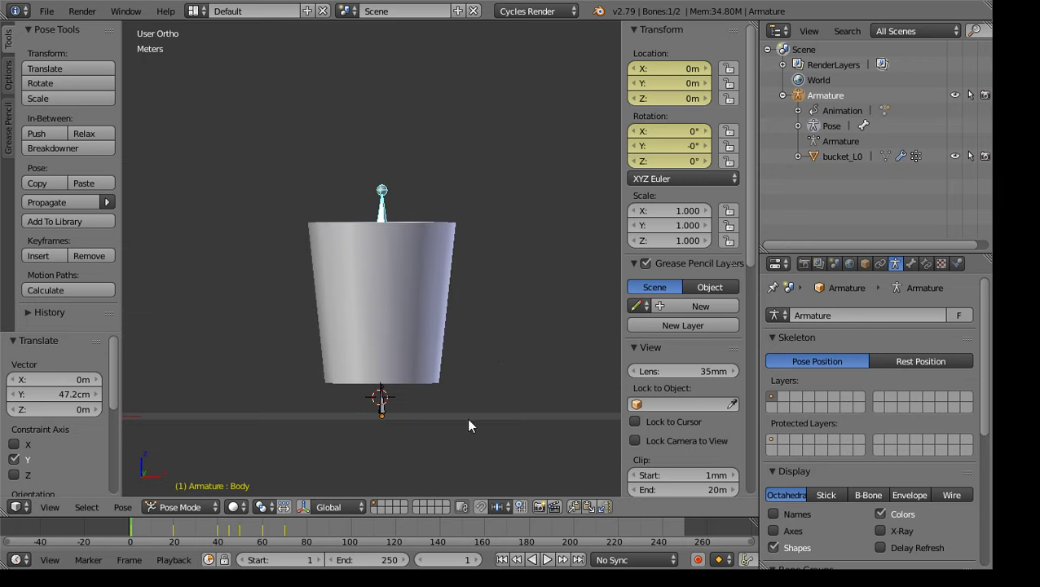
pyautogui.click(548, 560)
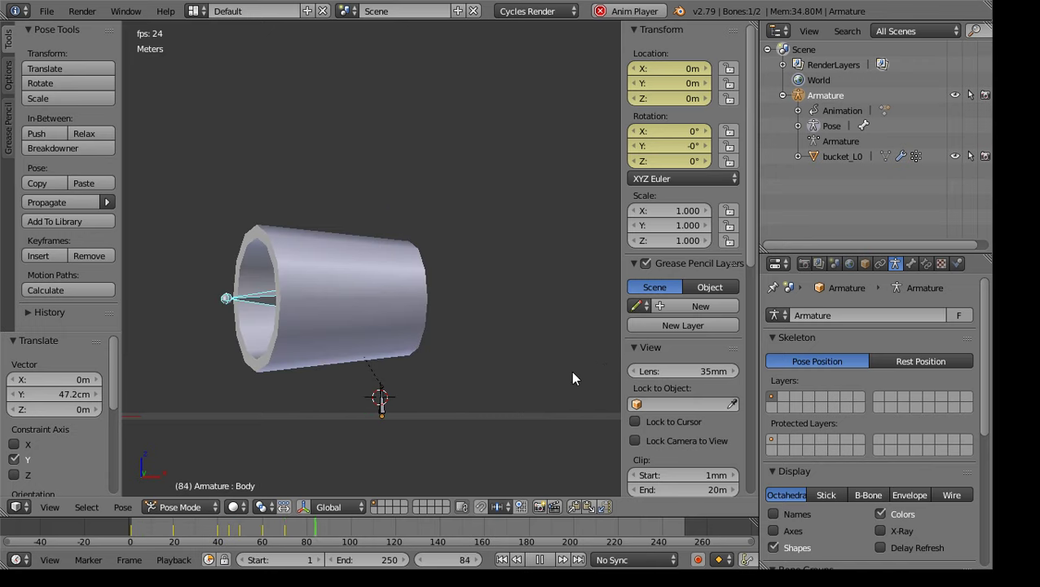
pyautogui.click(542, 560)
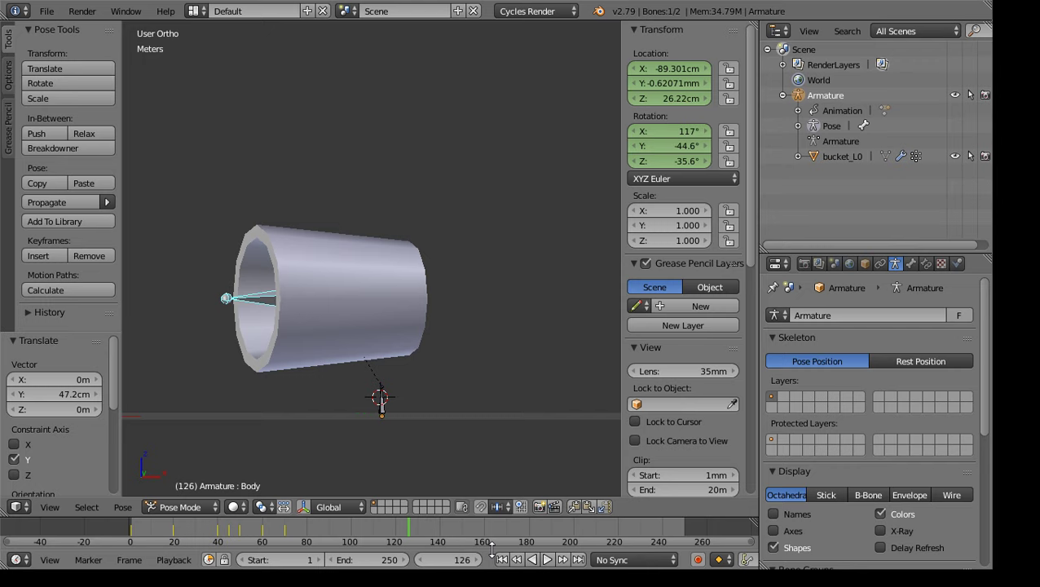
# Copy the Body bone's tipped pose at frame 70, paste it at frame 120, and return to frame 70
pyautogui.moveTo(407, 528); pyautogui.dragTo(285, 542)
pyautogui.click(574, 507)
pyautogui.moveTo(284, 528); pyautogui.dragTo(394, 540)
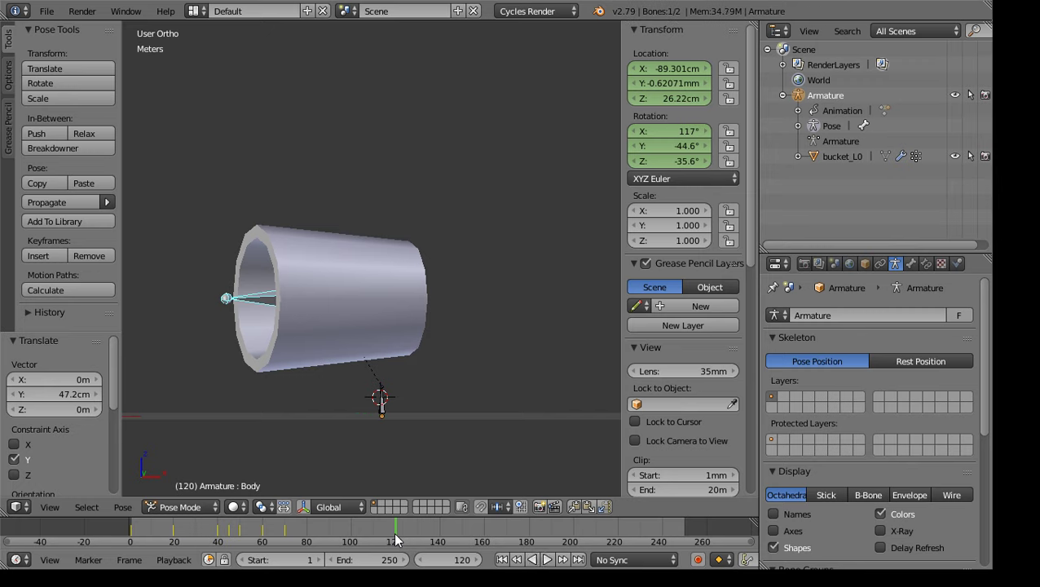
pyautogui.click(589, 506)
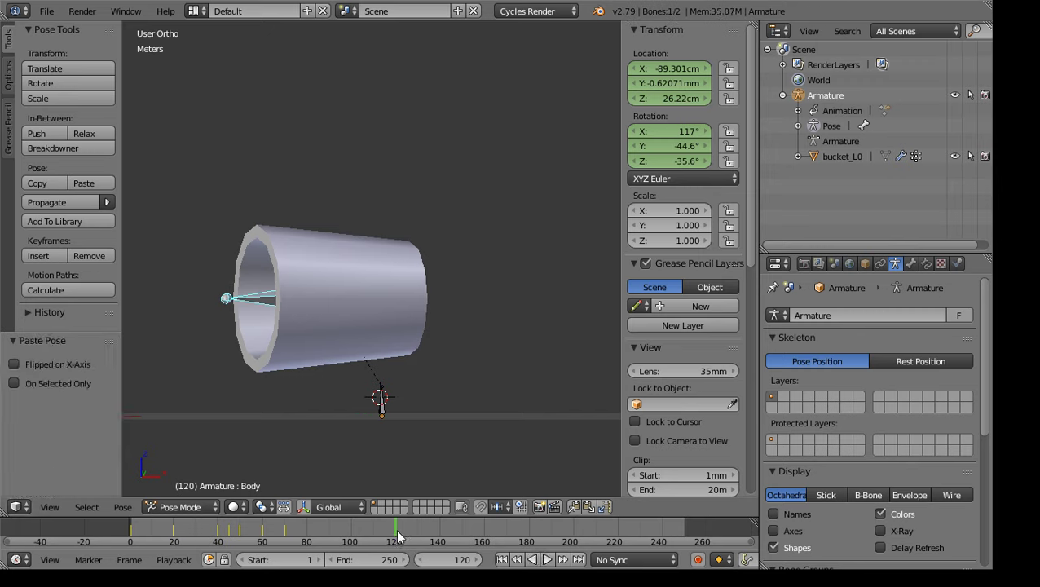
pyautogui.moveTo(397, 533); pyautogui.dragTo(286, 531)
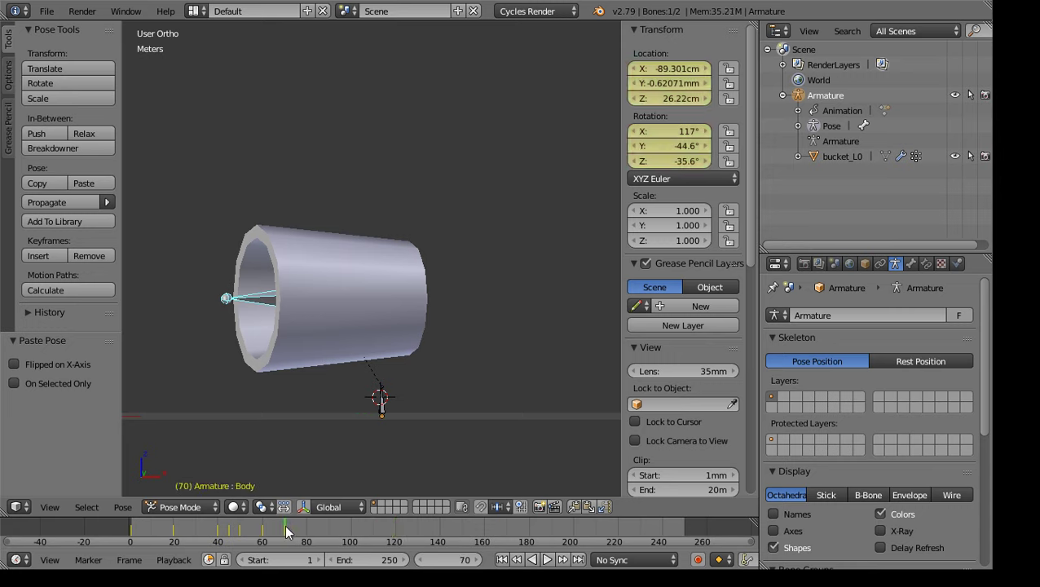
# Paste the frame-70 pose at frame 120 and keyframe its rotation and location
pyautogui.click(574, 505)
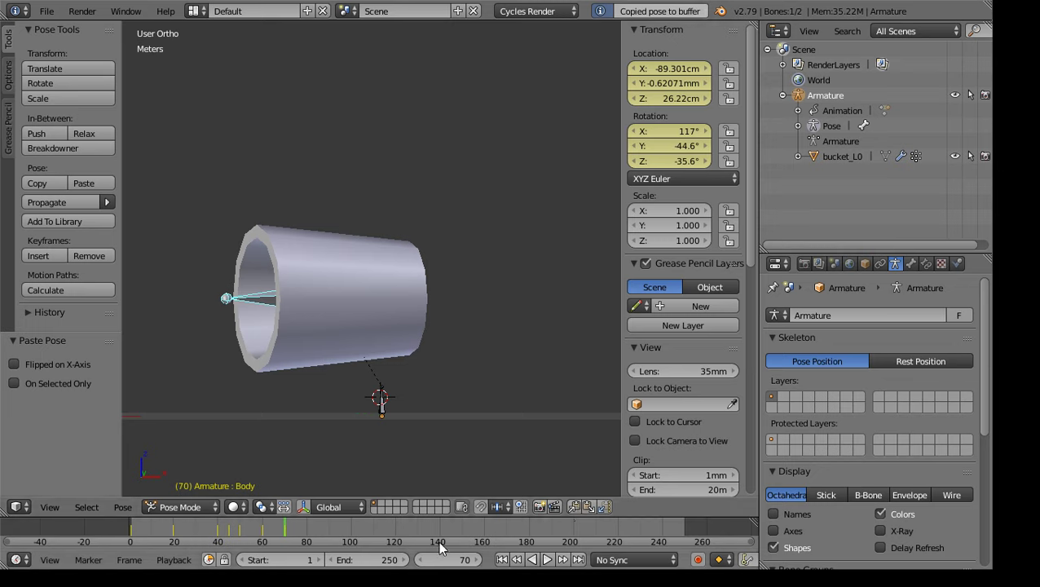
pyautogui.moveTo(284, 534); pyautogui.dragTo(397, 542)
pyautogui.click(590, 506)
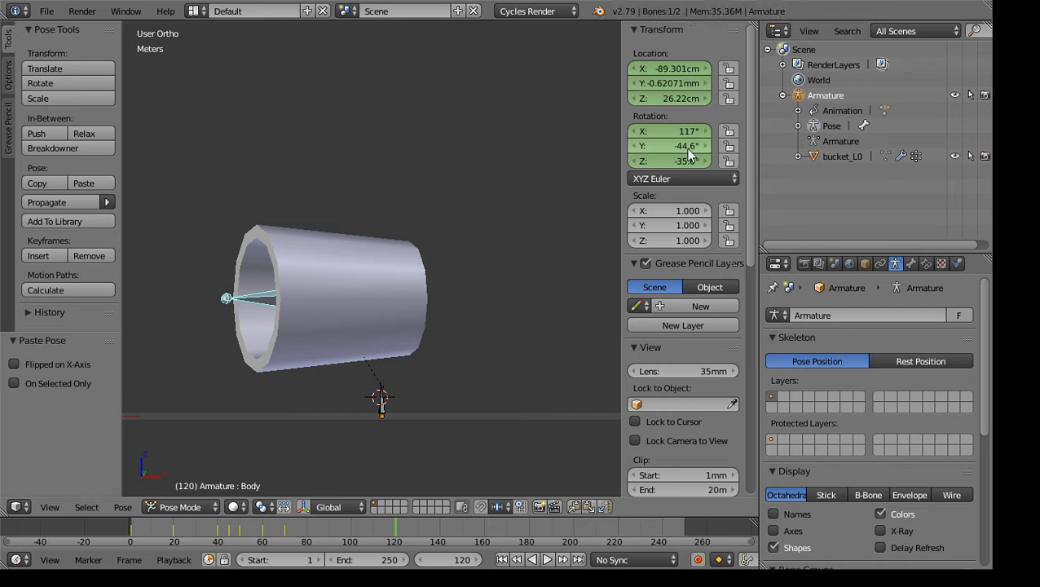
pyautogui.press('i')
pyautogui.press('i')
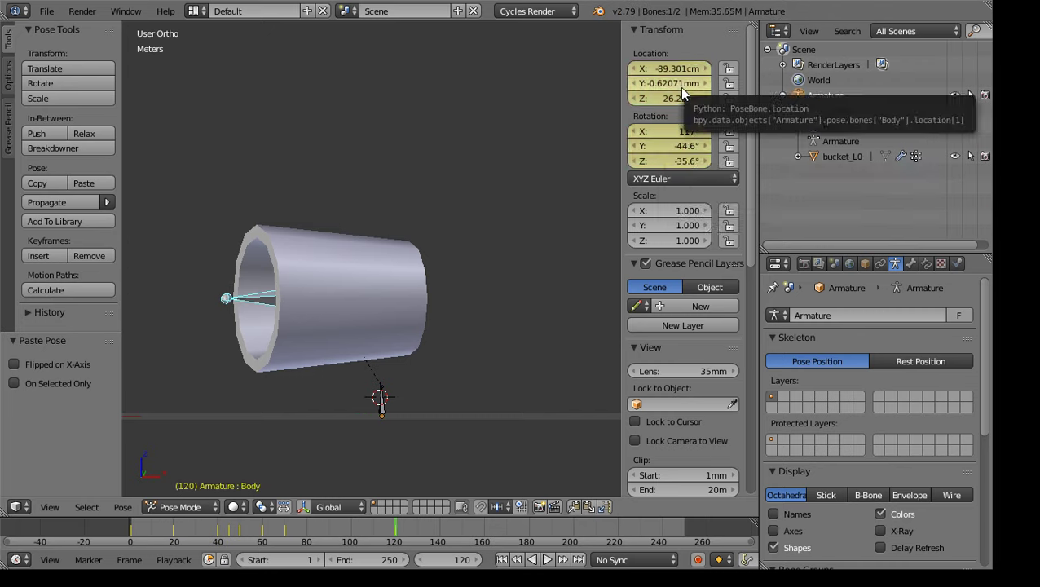
# Delete the Body bone's rotation and location keyframes at frame 70, then go to frame 60
pyautogui.moveTo(394, 522); pyautogui.dragTo(285, 519)
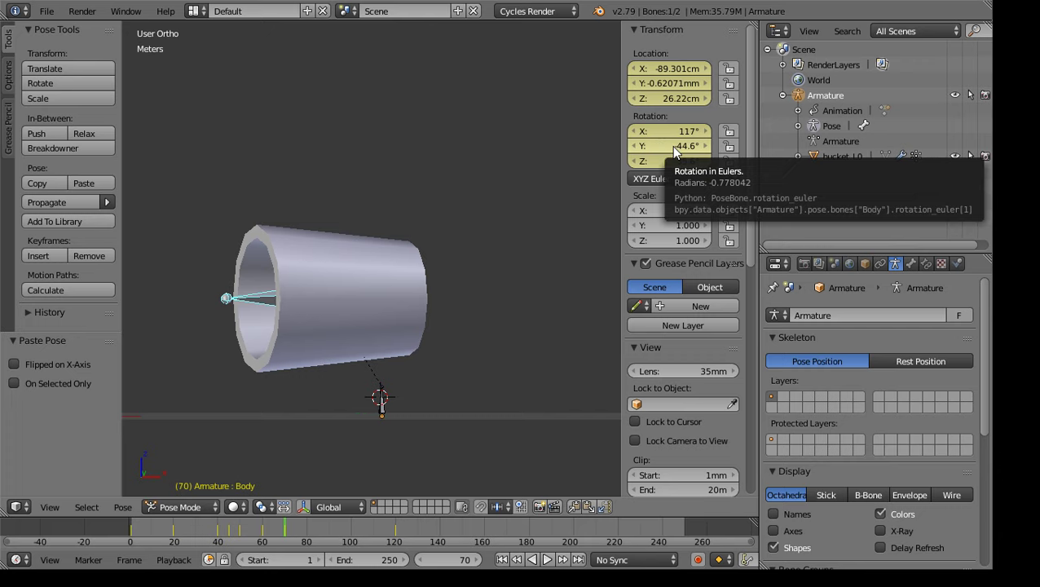
pyautogui.hotkey('alt', 'i')
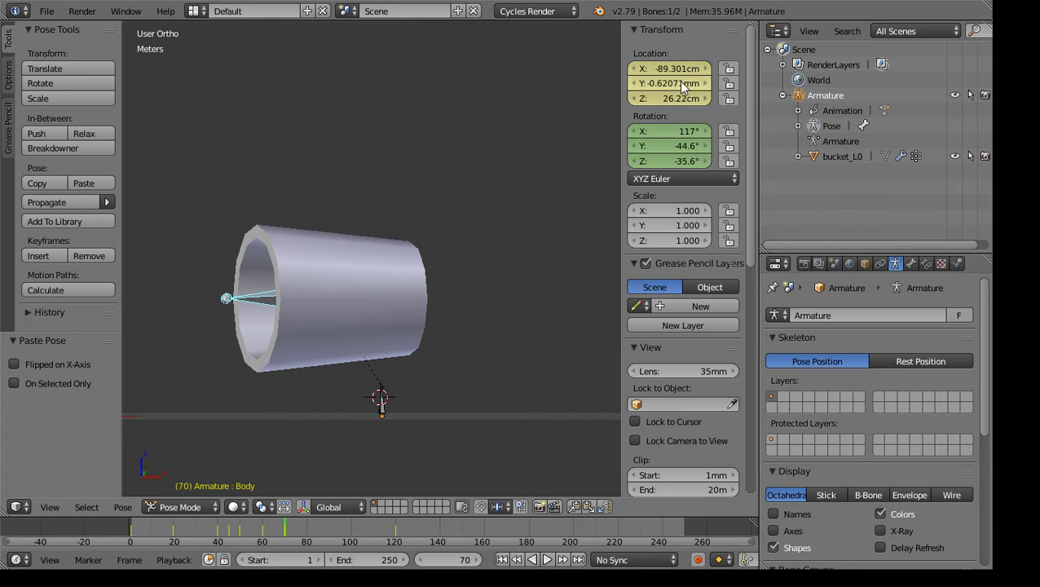
pyautogui.hotkey('alt', 'i')
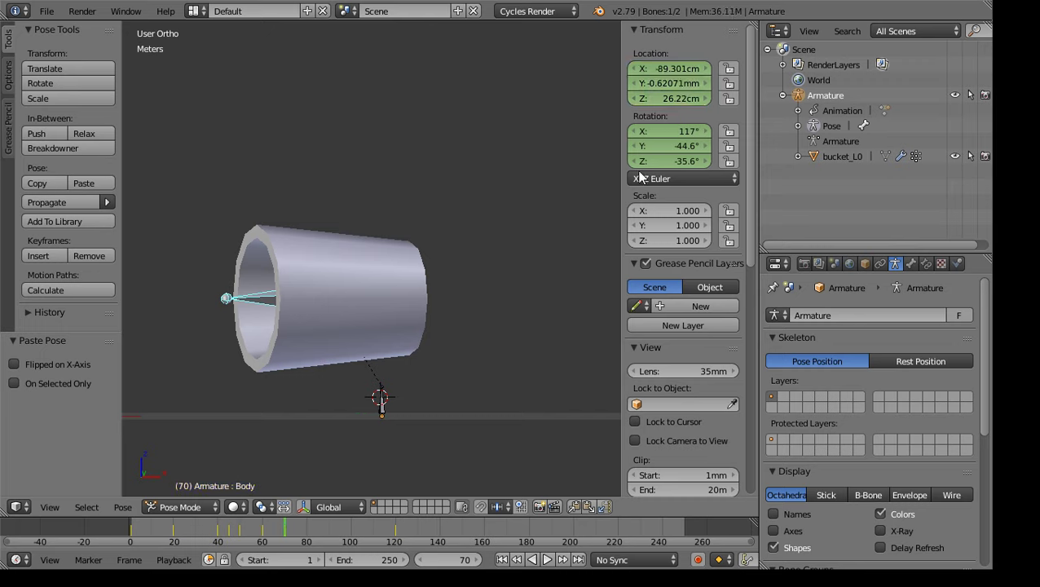
pyautogui.moveTo(286, 527); pyautogui.dragTo(262, 525)
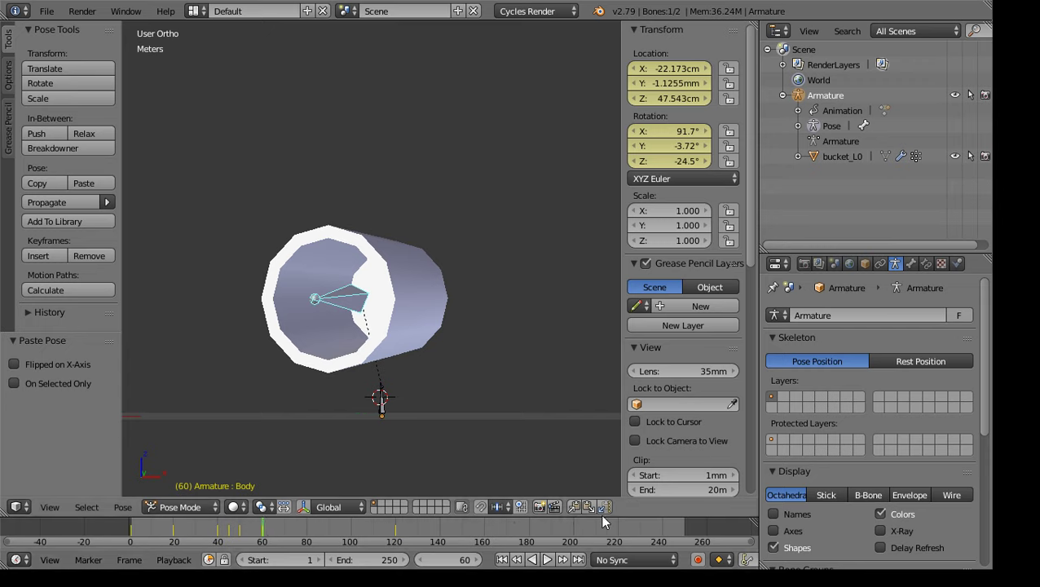
# Paste frame 60's pose (X 91.7°, Y -3.72°, Z -24.5°) onto frame 80 and keyframe it
pyautogui.click(576, 507)
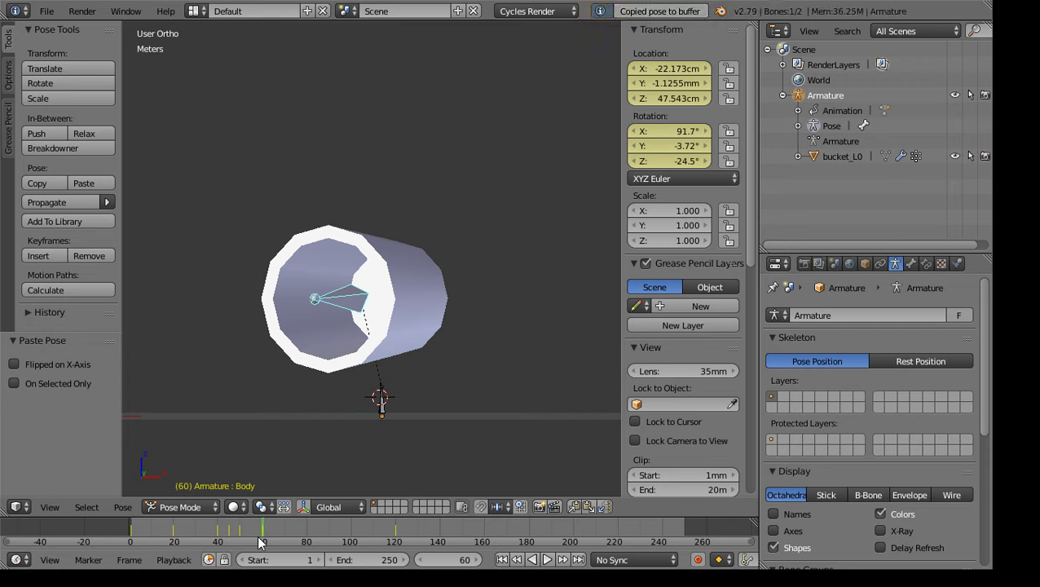
pyautogui.moveTo(263, 530); pyautogui.dragTo(308, 530)
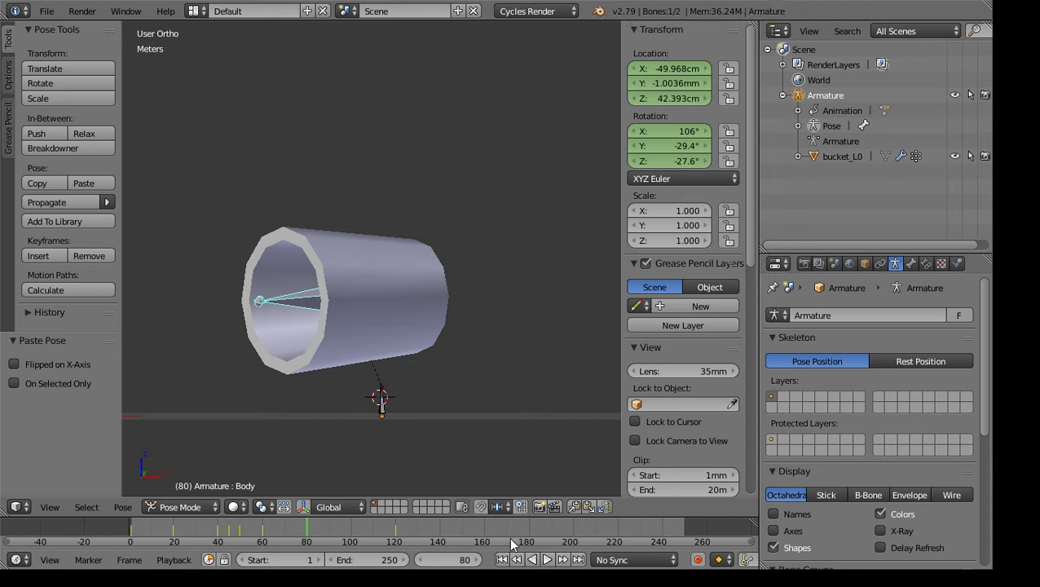
pyautogui.click(588, 508)
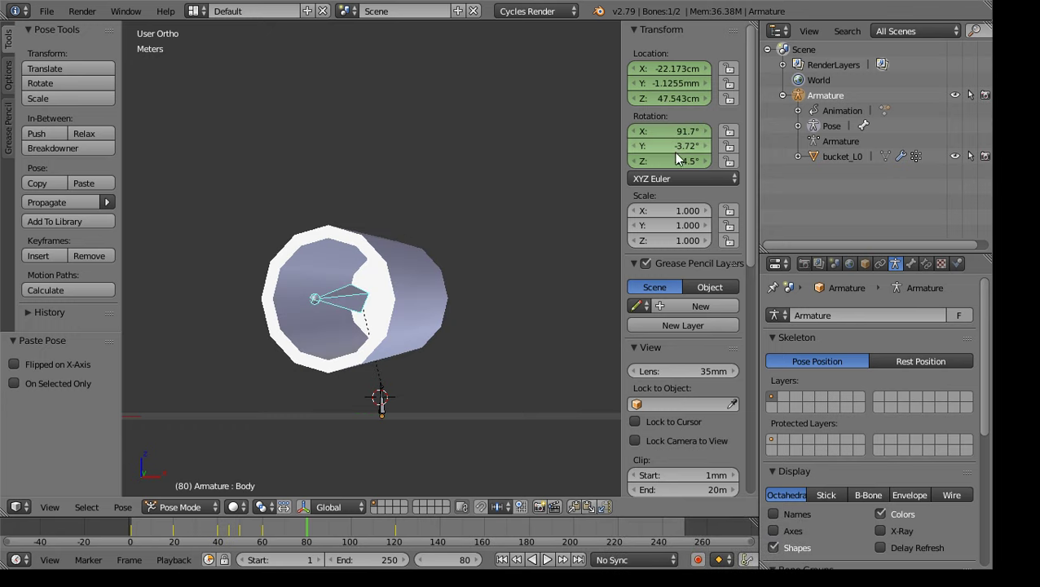
pyautogui.press('i')
pyautogui.press('i')
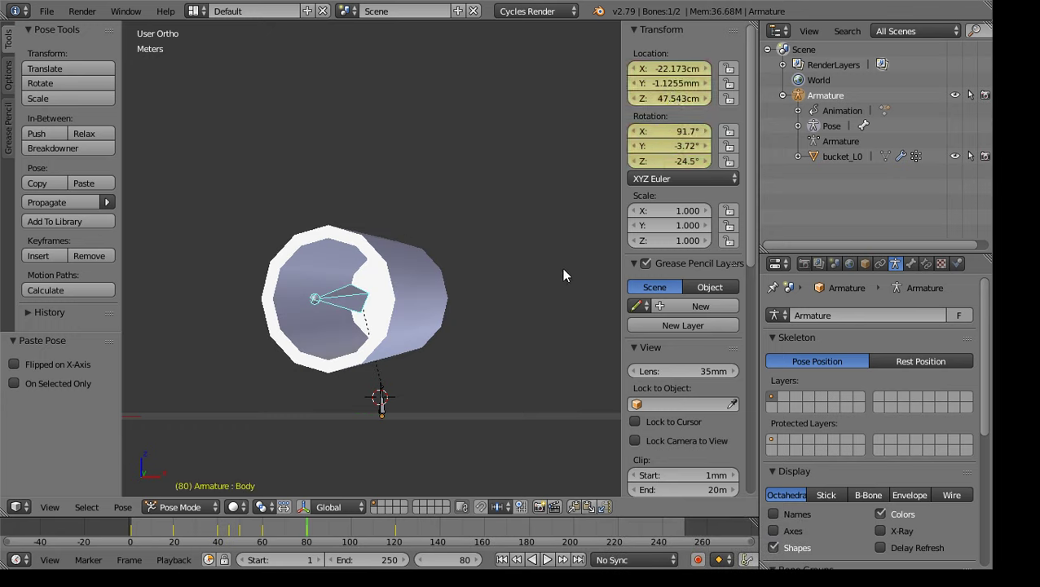
# Delete frame 60's rotation and location keyframes and replay the tipping animation
pyautogui.moveTo(308, 531); pyautogui.dragTo(261, 530)
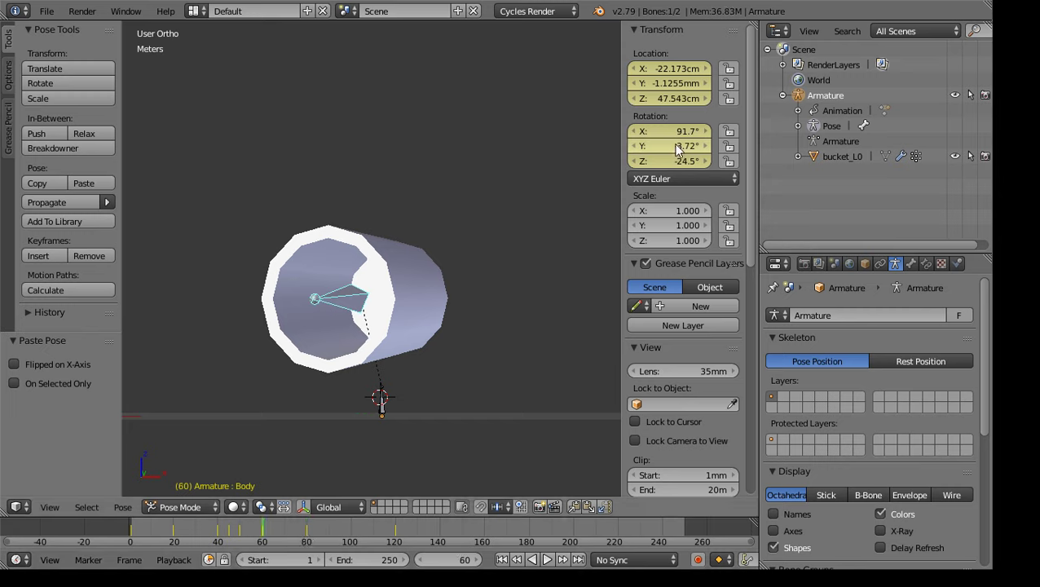
pyautogui.hotkey('alt', 'i')
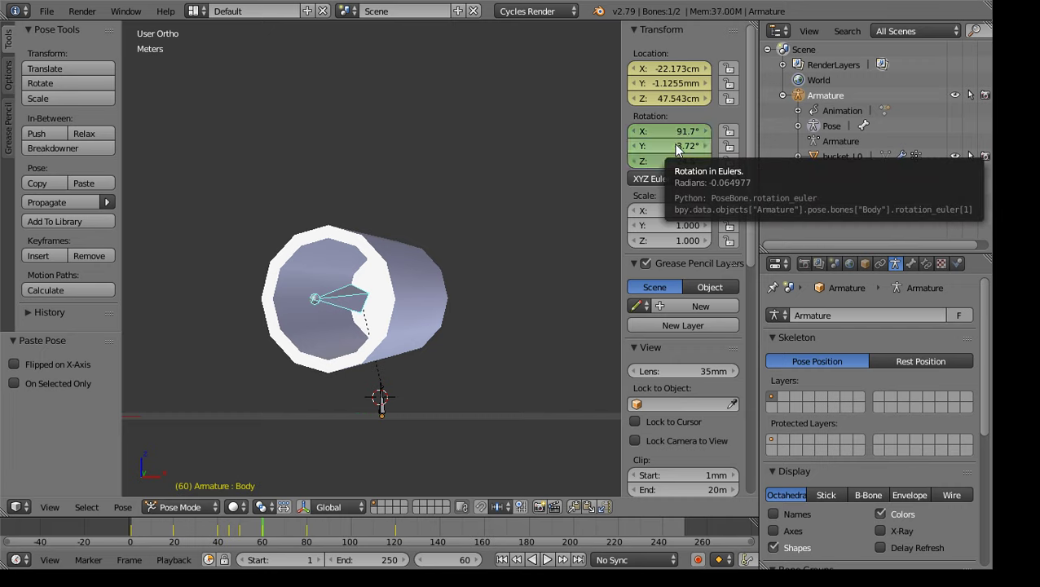
pyautogui.hotkey('alt', 'i')
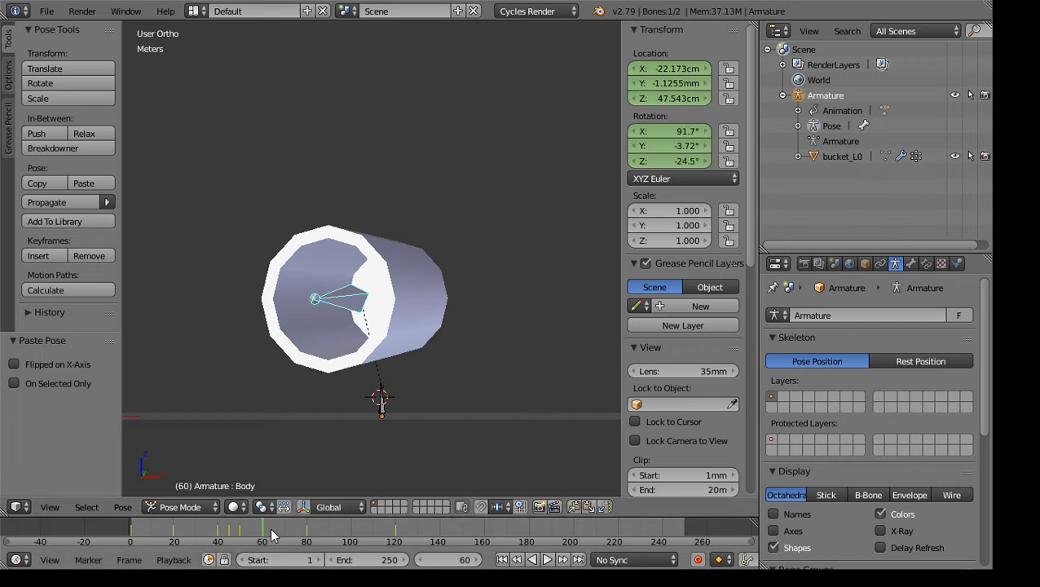
pyautogui.hotkey('alt', 'a')
pyautogui.click(134, 543)
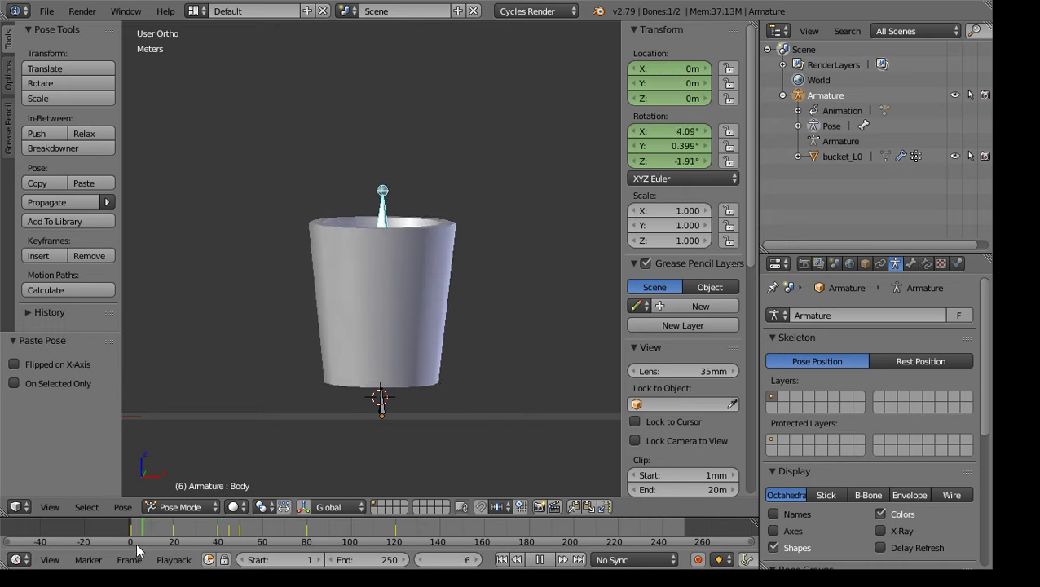
# Play through the tipping animation and stop on frame 120, showing the X 117° pose
pyautogui.click(539, 559)
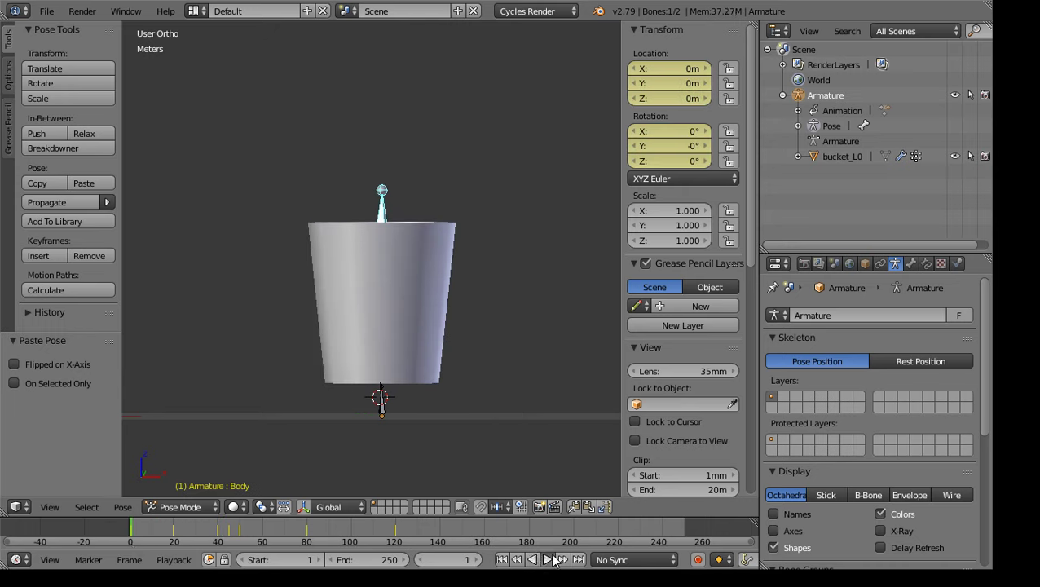
pyautogui.click(550, 560)
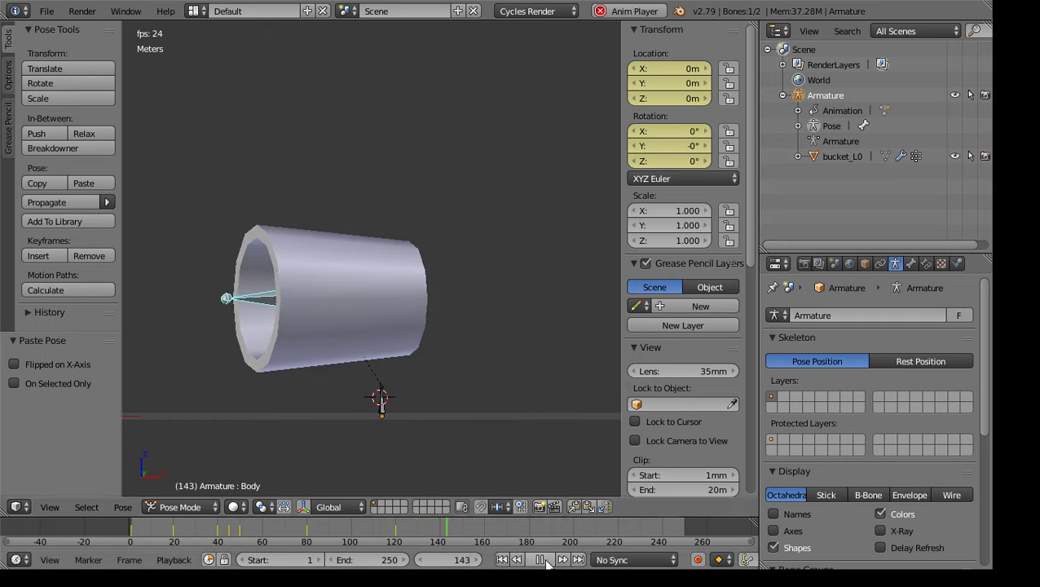
pyautogui.click(540, 560)
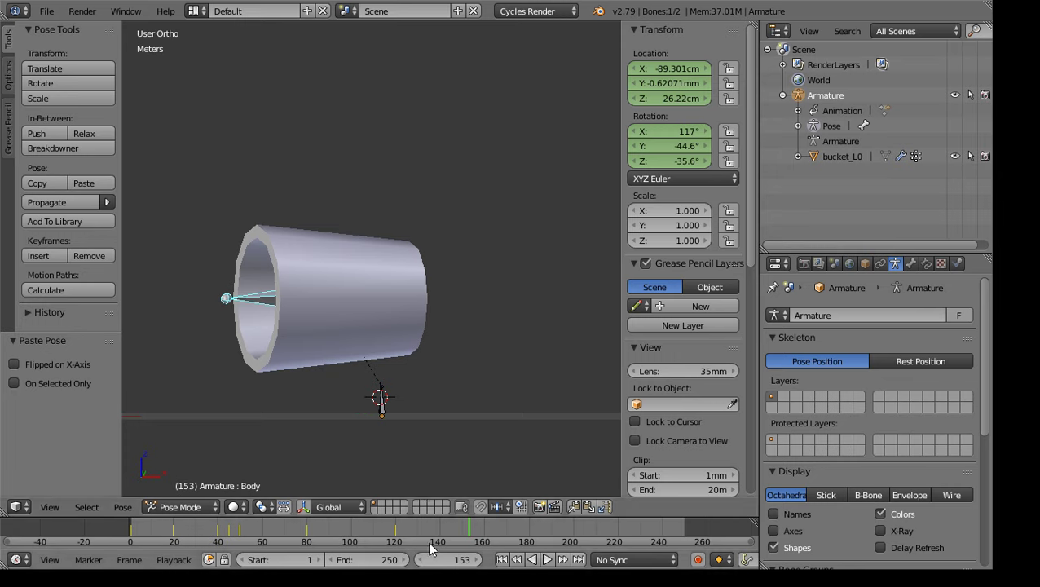
pyautogui.hotkey('alt', 'a')
pyautogui.click(395, 527)
pyautogui.hotkey('alt', 'a')
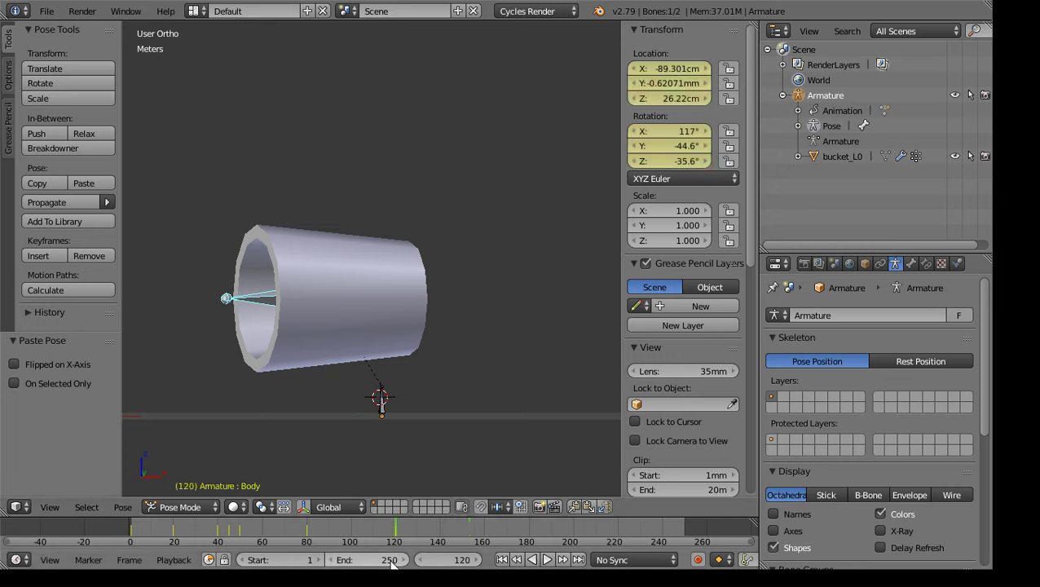
# Set the animation End frame to 120 and play it from frame 1
pyautogui.click(389, 559)
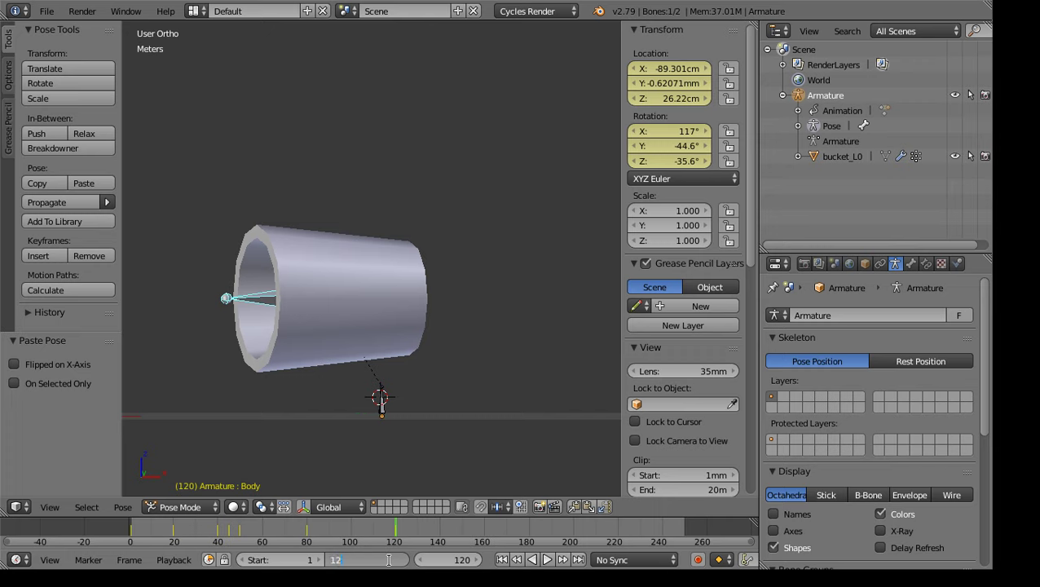
pyautogui.press('Return')
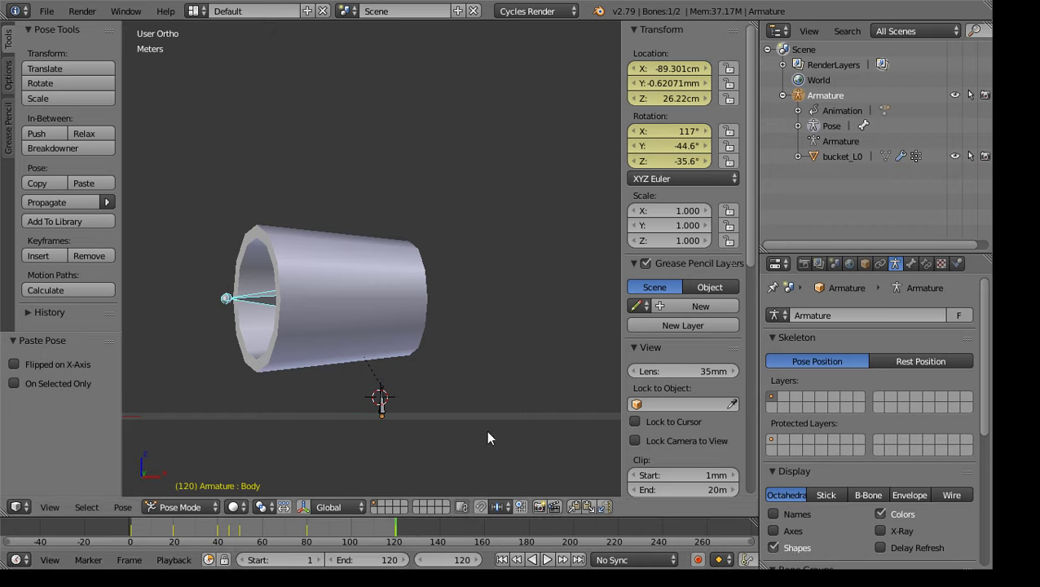
pyautogui.click(502, 559)
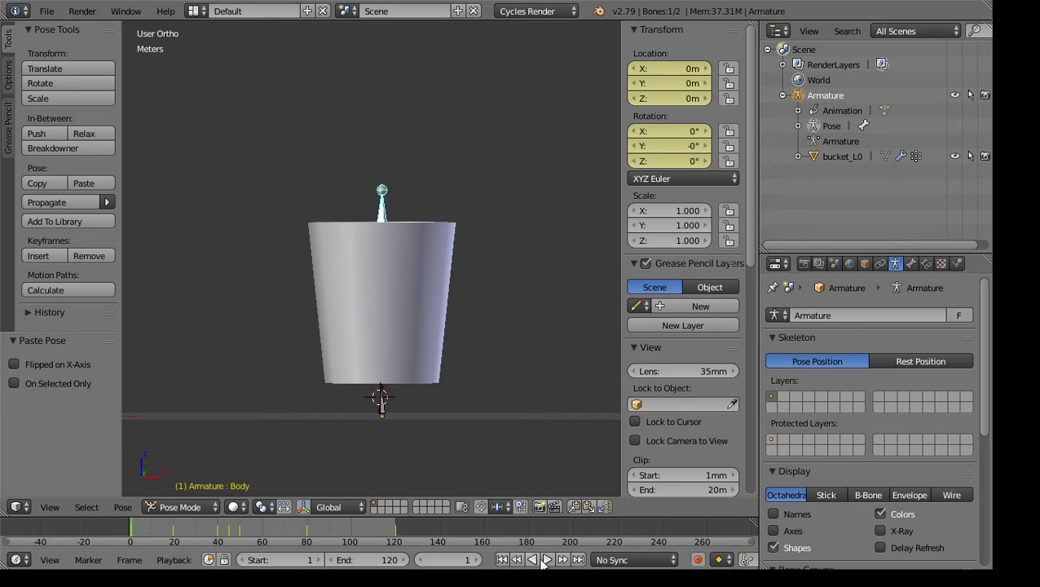
pyautogui.click(547, 558)
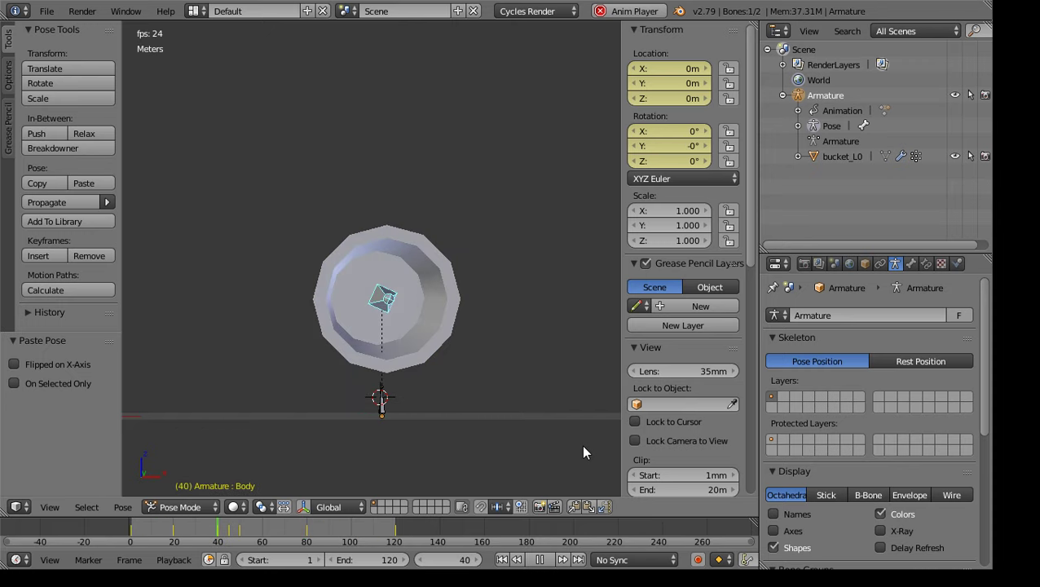
pyautogui.click(540, 559)
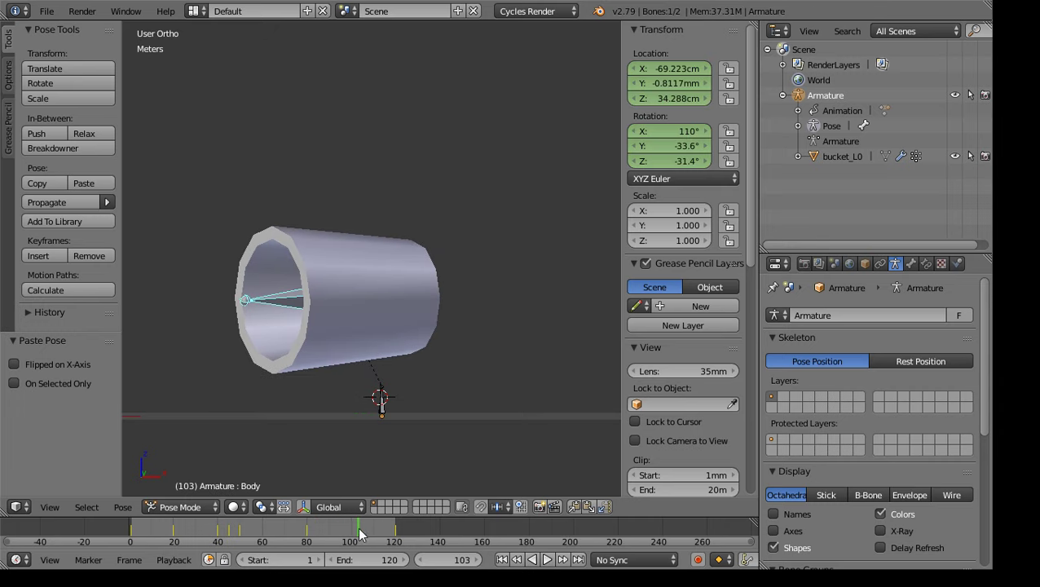
# Zoom the Timeline to start at frame 0, replay the animation and stop at frame 44
pyautogui.moveTo(360, 534); pyautogui.dragTo(234, 544)
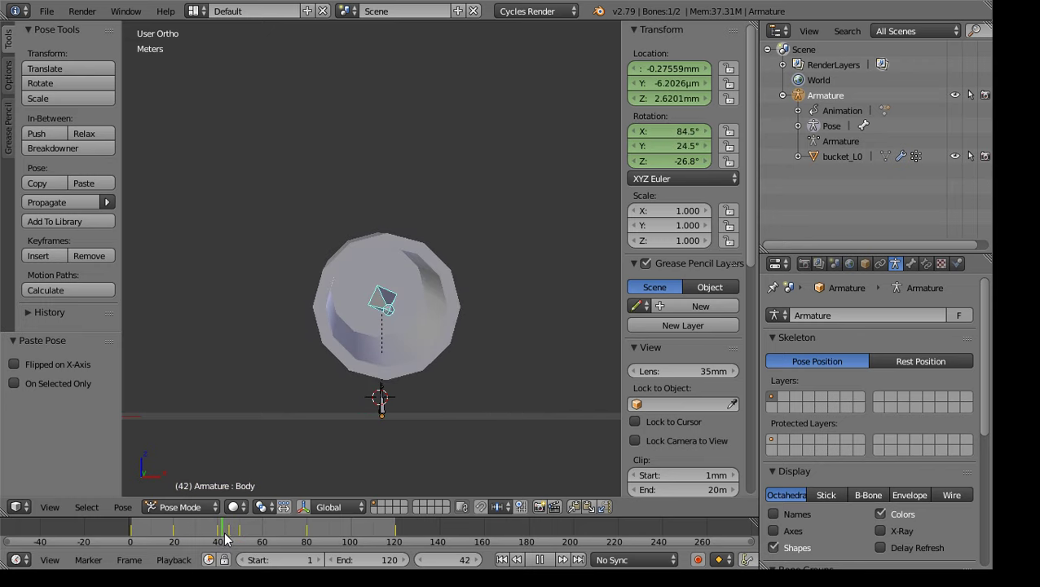
pyautogui.click(539, 559)
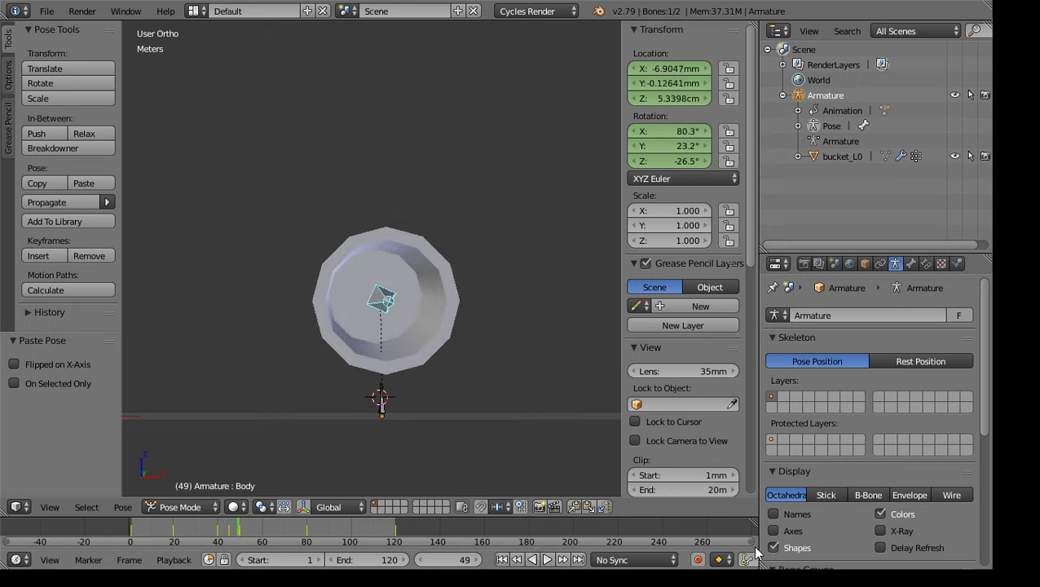
pyautogui.scroll(2, 602, 550)
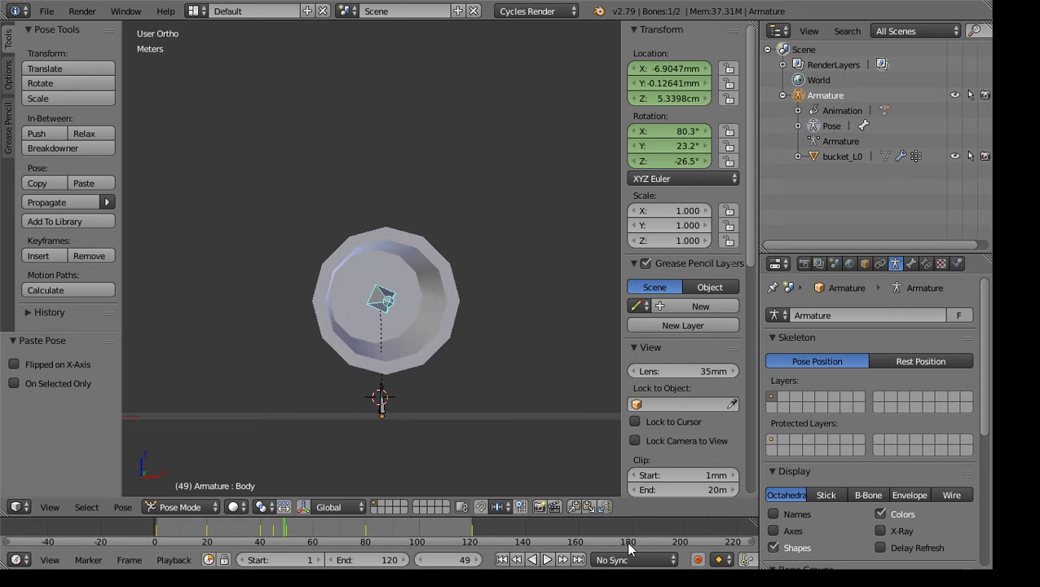
pyautogui.scroll(3, 519, 526)
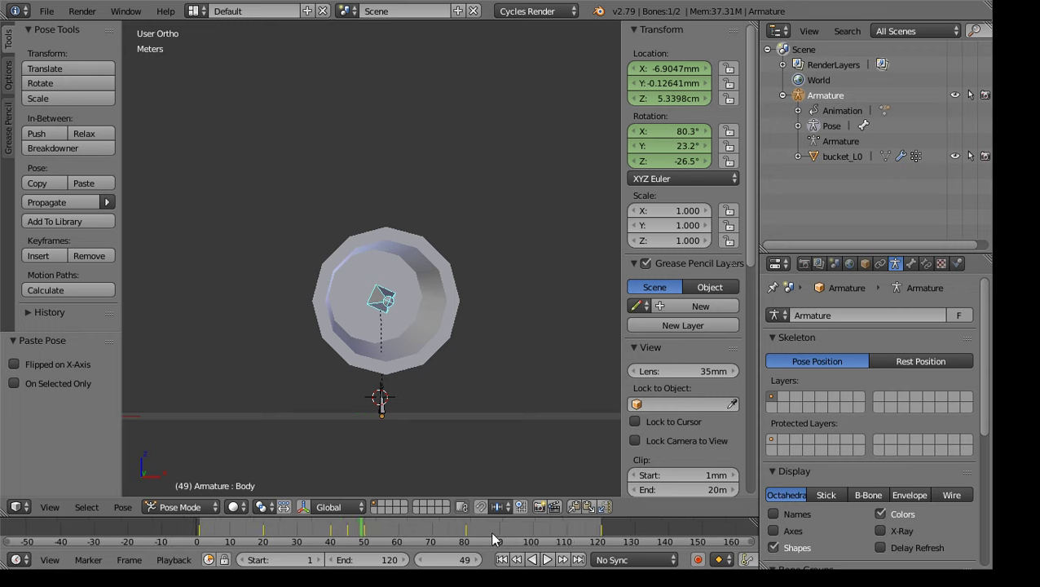
pyautogui.scroll(-1, 471, 538)
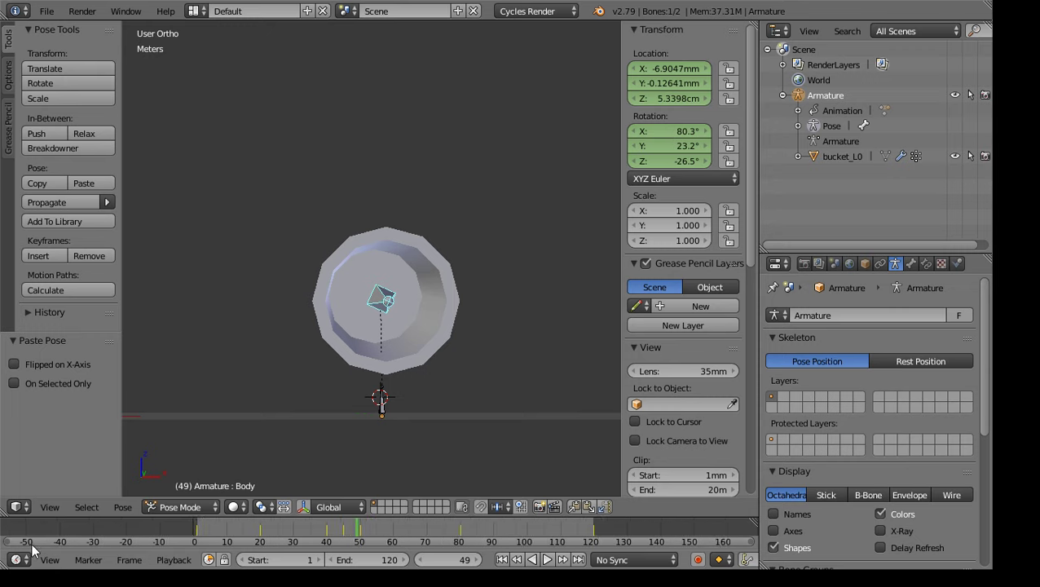
pyautogui.moveTo(8, 543); pyautogui.dragTo(189, 544)
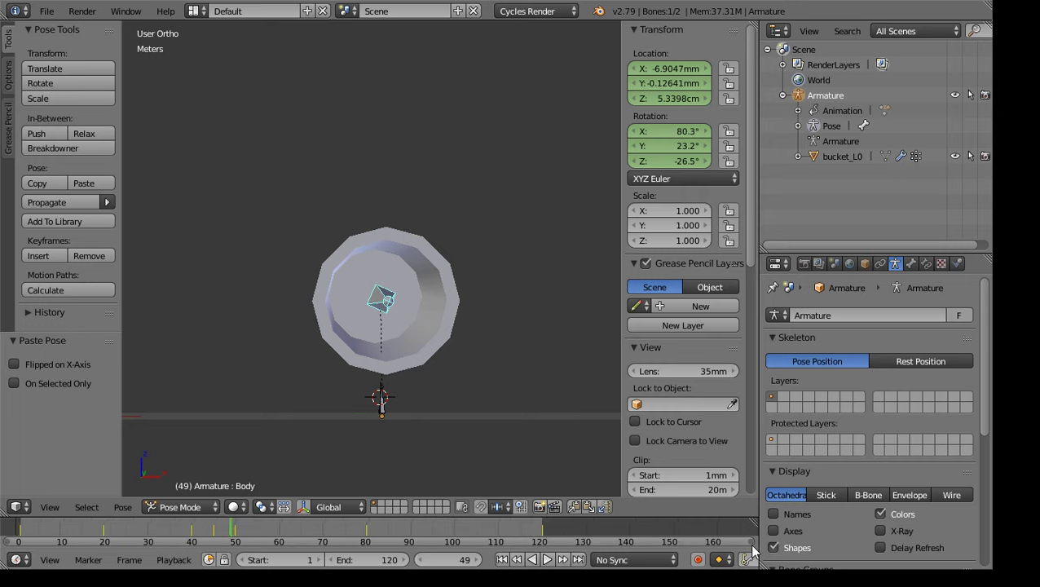
pyautogui.moveTo(754, 551); pyautogui.dragTo(551, 550)
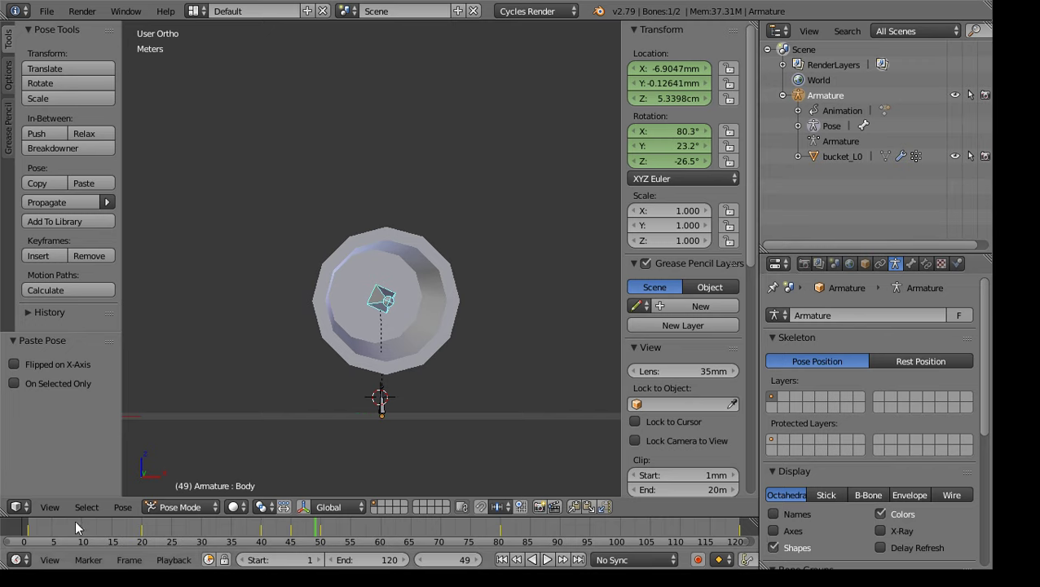
pyautogui.hotkey('shift', 'alt', 'a')
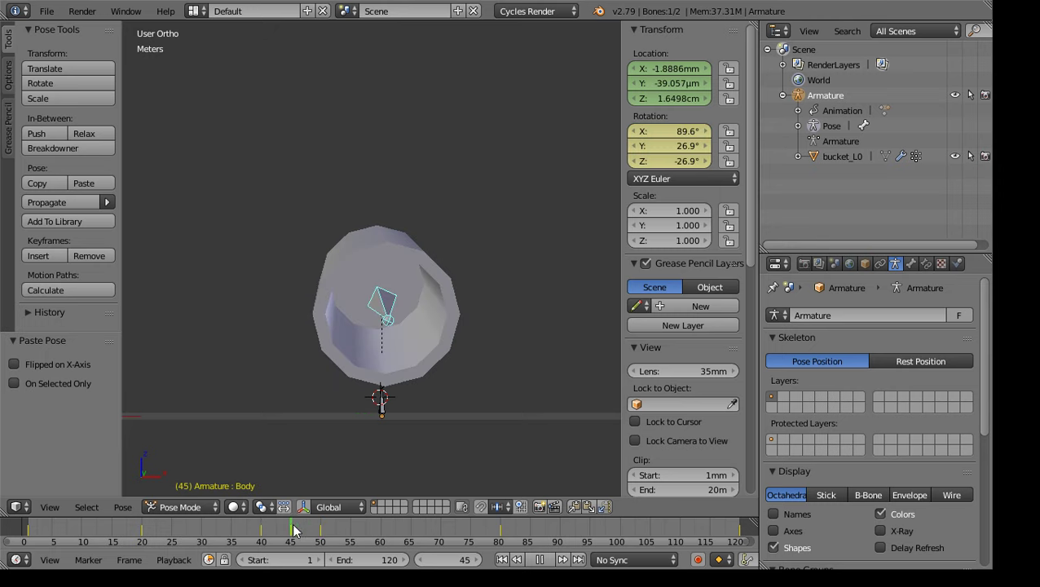
pyautogui.hotkey('alt', 'a')
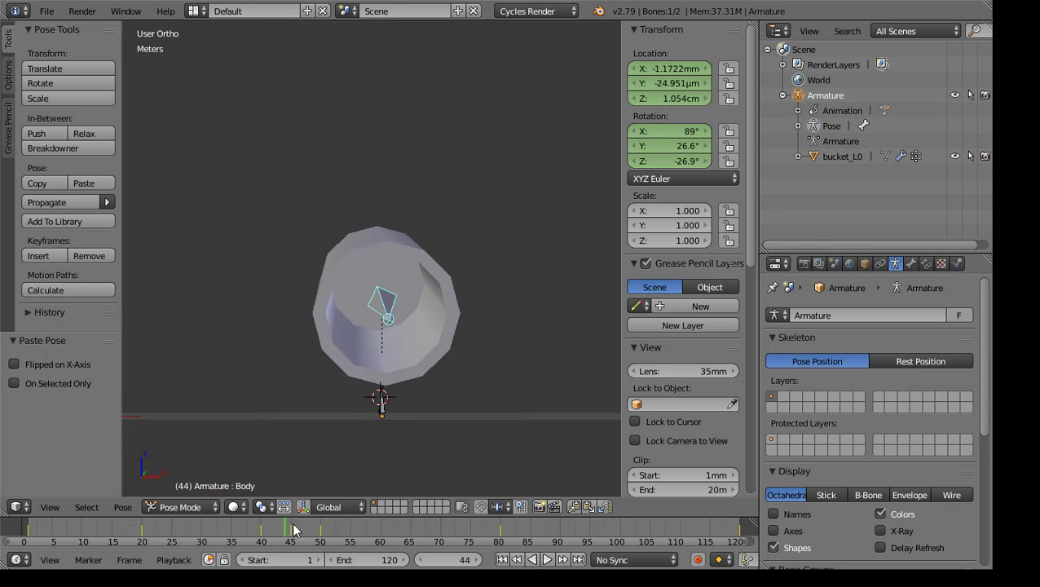
# Turn the Properties area into a widened Graph Editor, hide the 3D view's side panels, and scrub to frame 40
pyautogui.click(779, 265)
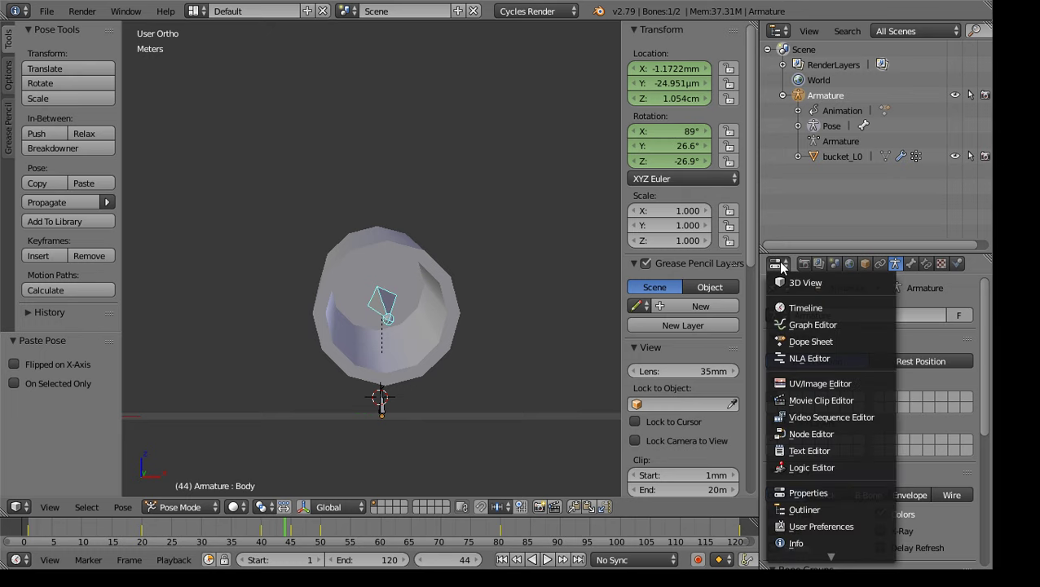
pyautogui.click(809, 326)
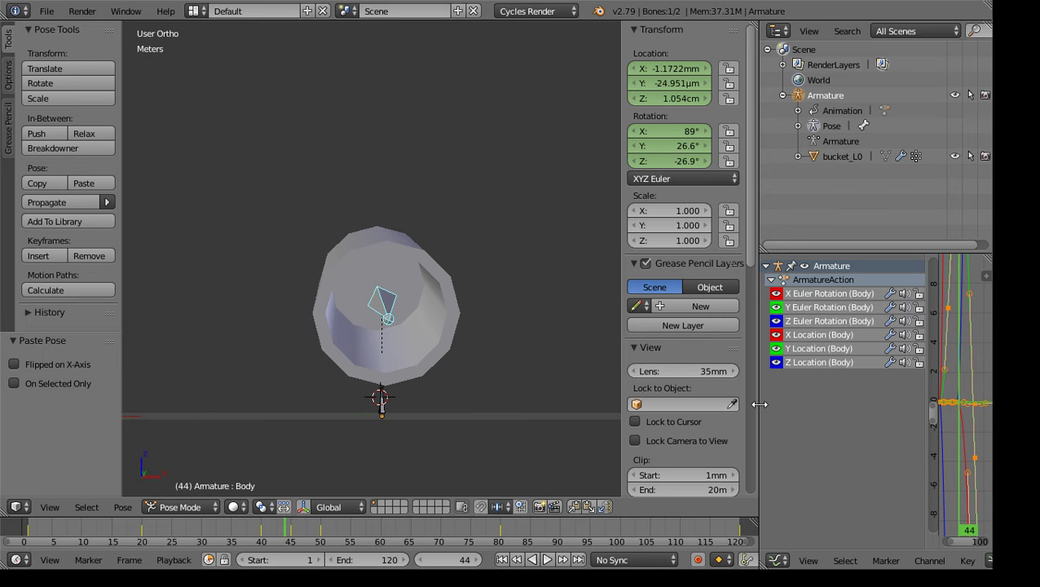
pyautogui.moveTo(759, 404); pyautogui.dragTo(573, 386)
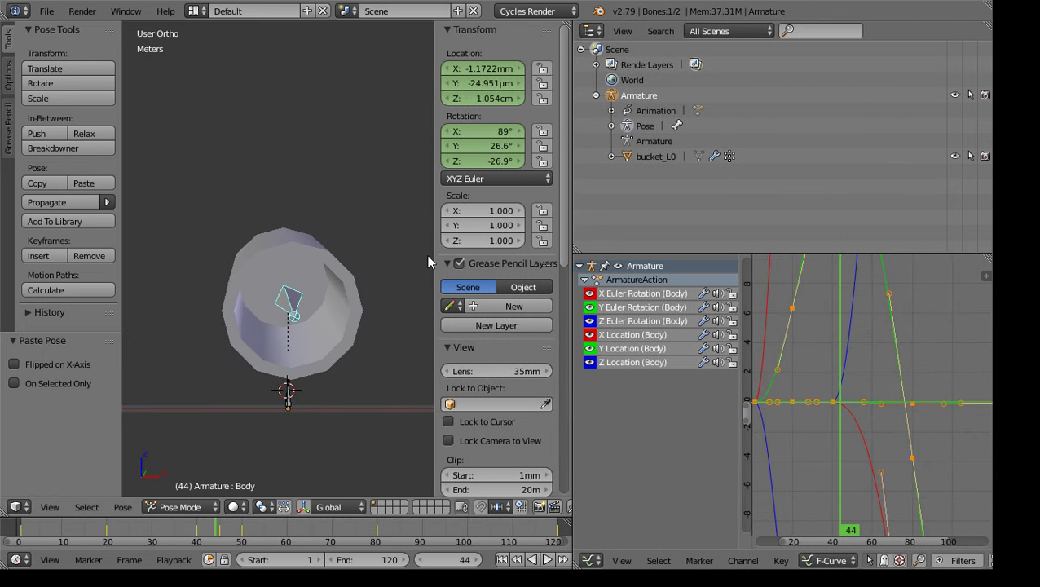
pyautogui.press('n')
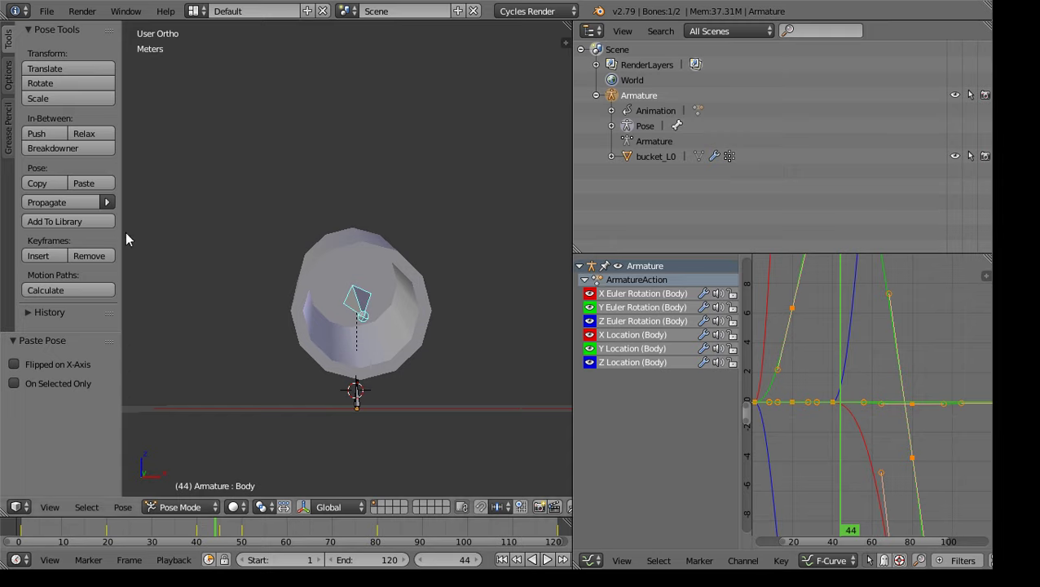
pyautogui.moveTo(119, 237); pyautogui.dragTo(5, 244)
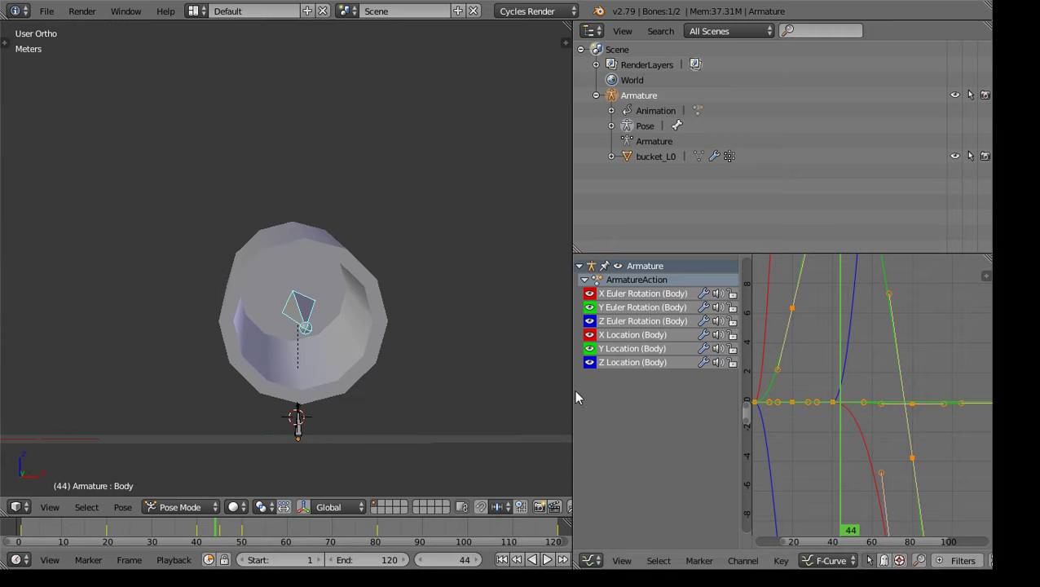
pyautogui.moveTo(571, 390); pyautogui.dragTo(414, 372)
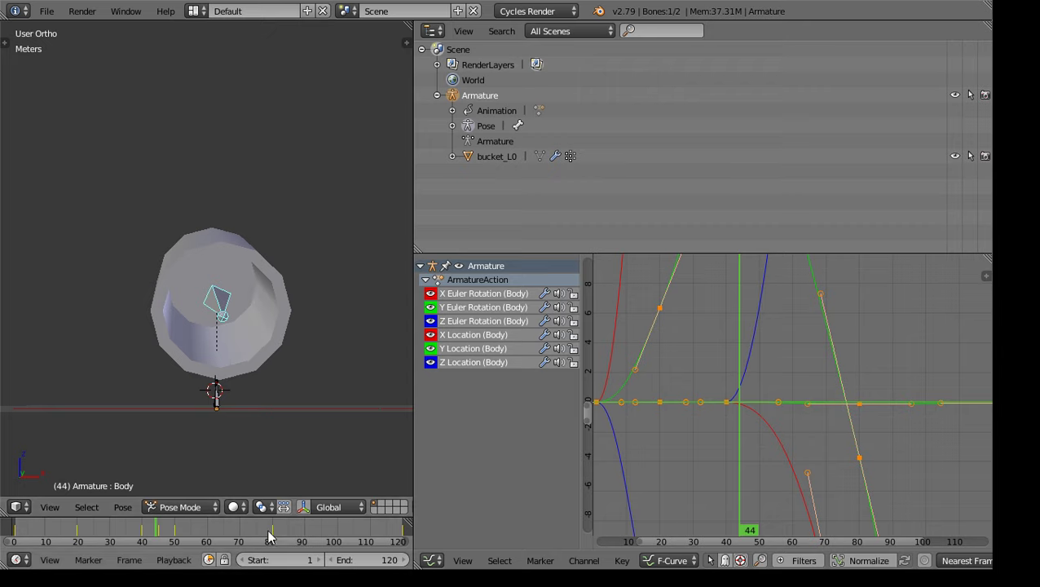
pyautogui.moveTo(158, 531)
pyautogui.mouseDown()
pyautogui.moveTo(143, 526)
pyautogui.moveTo(171, 547)
pyautogui.moveTo(143, 537)
pyautogui.moveTo(211, 534)
pyautogui.moveTo(149, 530)
pyautogui.moveTo(178, 529)
pyautogui.moveTo(160, 535)
pyautogui.mouseUp()
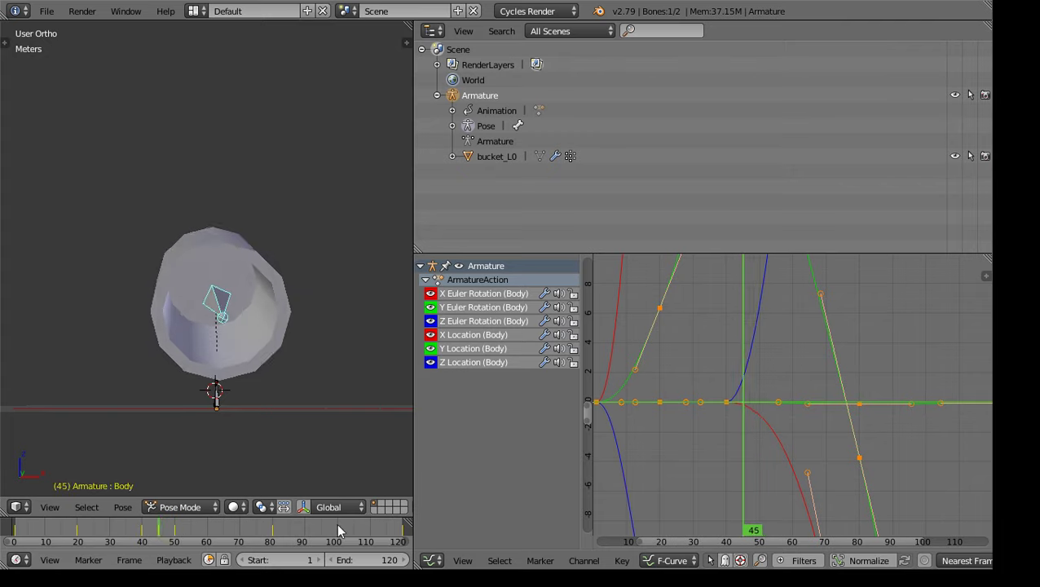
# Zoom and pan the graph onto the Z rotation dip, framing frames 40 to 80
pyautogui.scroll(-3, 774, 415)
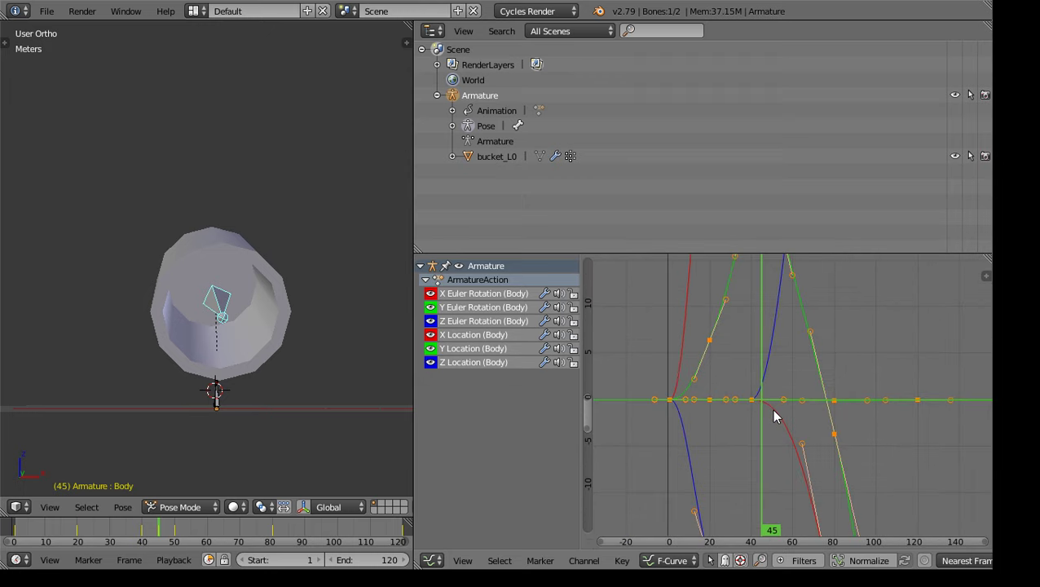
pyautogui.scroll(-4, 784, 399)
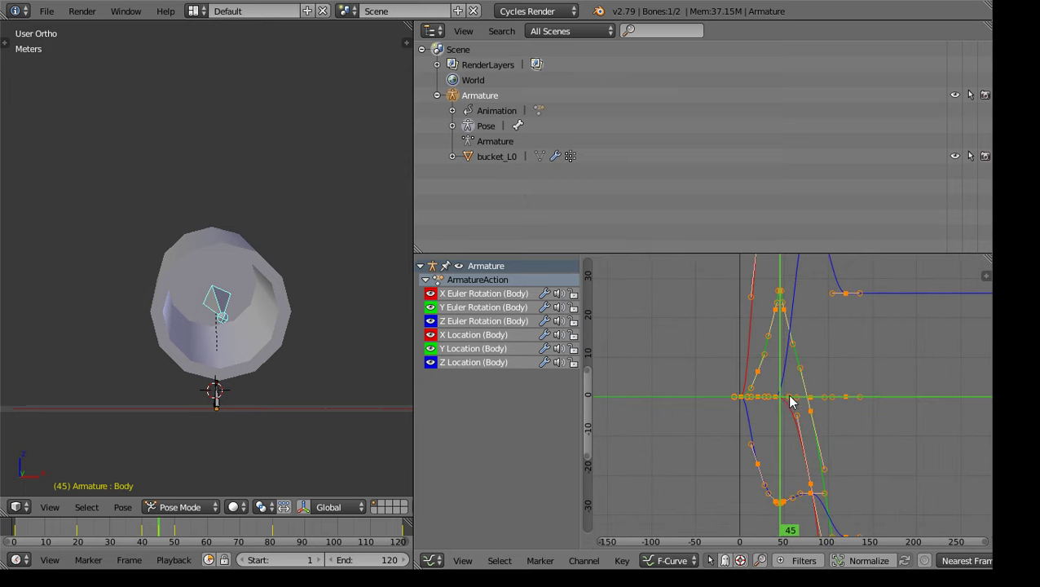
pyautogui.scroll(1, 789, 399)
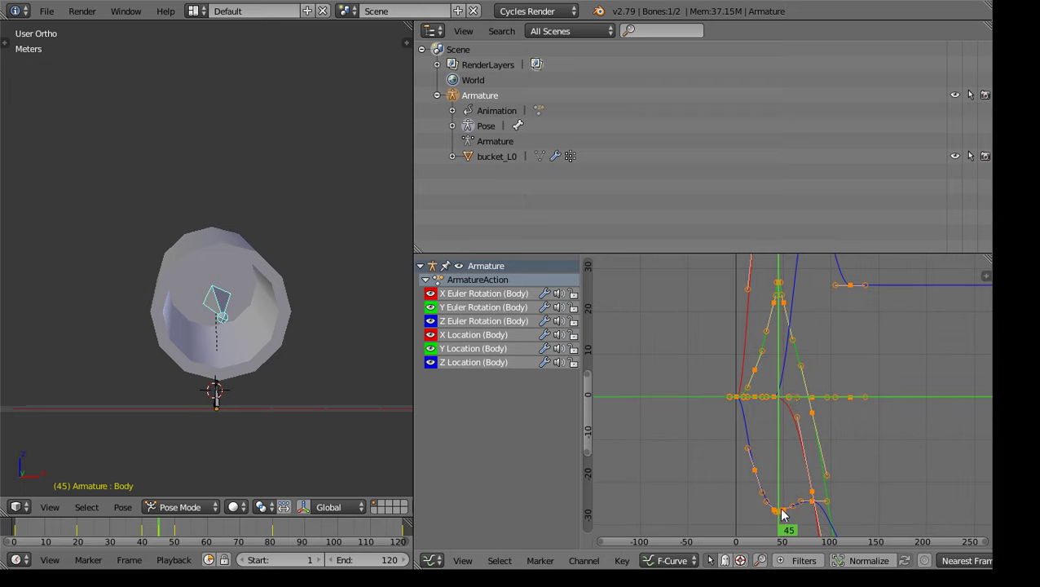
pyautogui.scroll(-3, 806, 407)
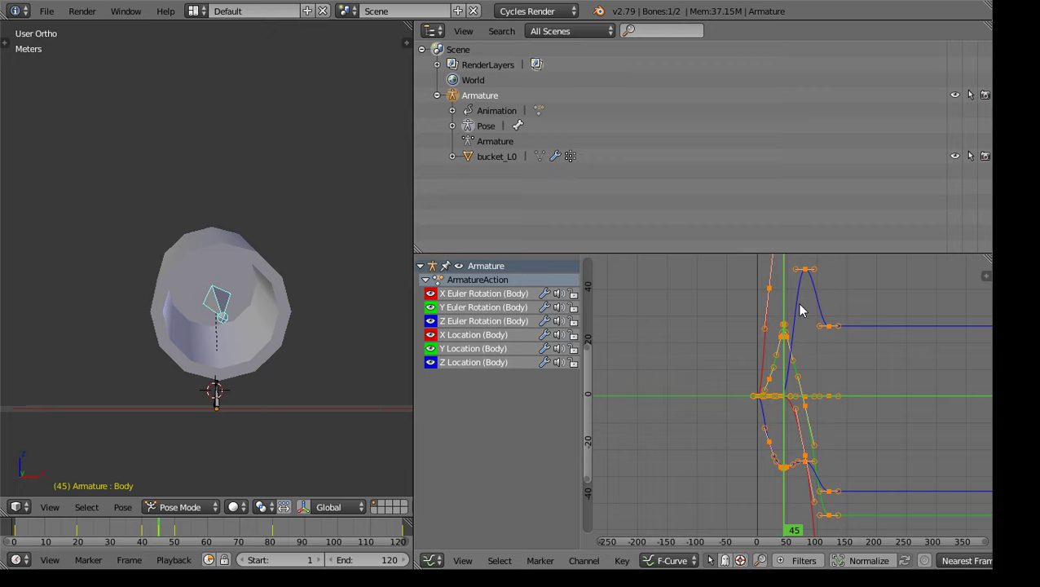
pyautogui.scroll(2, 797, 505)
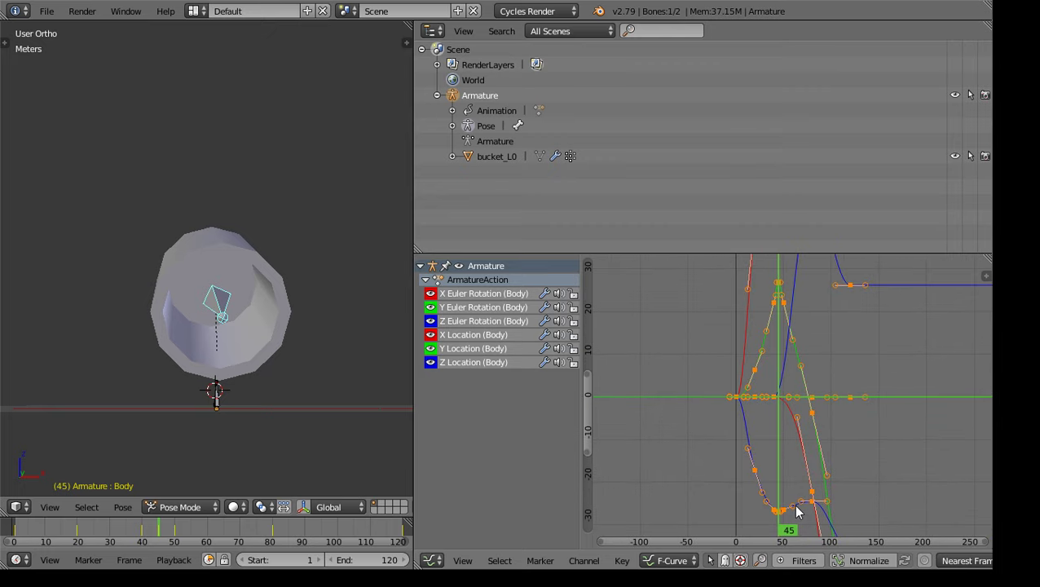
pyautogui.scroll(3, 806, 477)
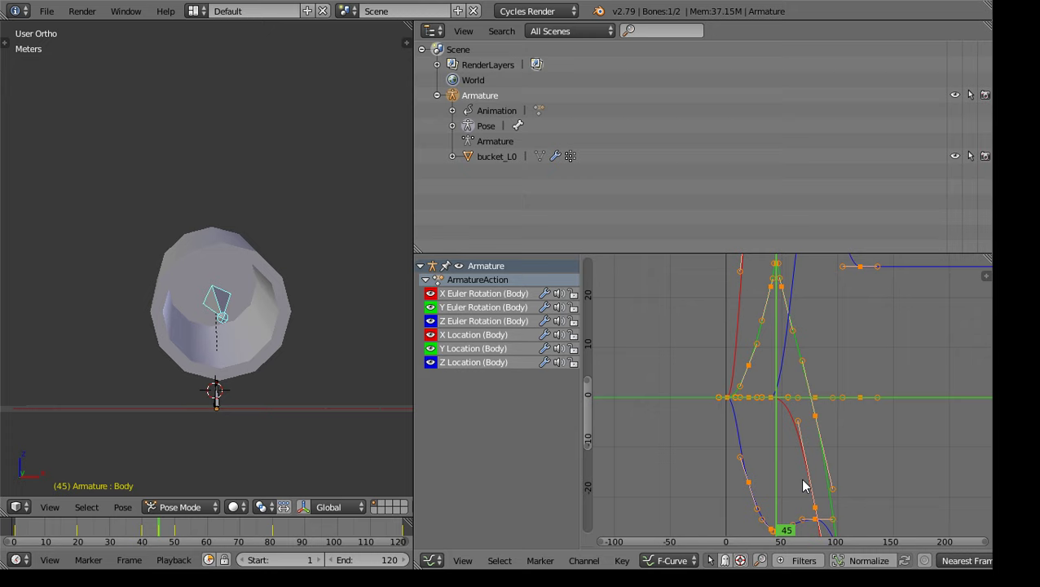
pyautogui.moveTo(813, 472); pyautogui.dragTo(820, 329, button='middle')
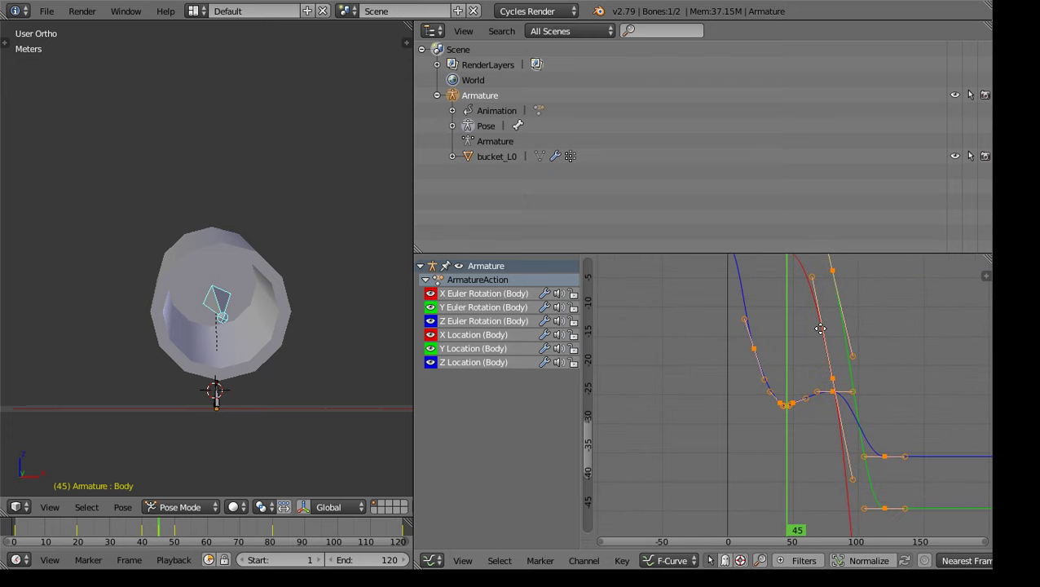
pyautogui.moveTo(841, 420); pyautogui.dragTo(819, 460, button='middle')
pyautogui.scroll(5, 799, 408)
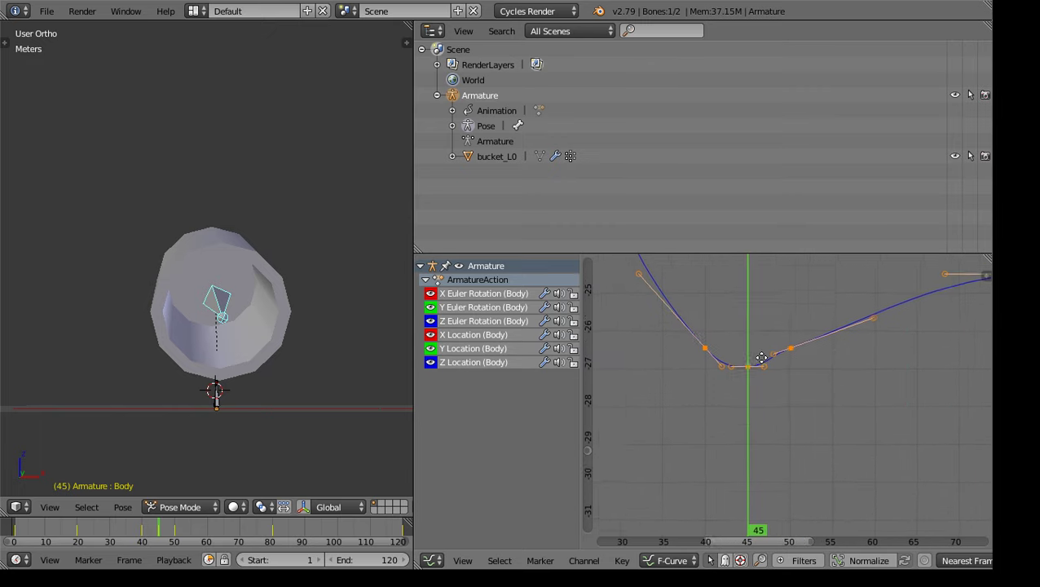
pyautogui.scroll(4, 799, 435)
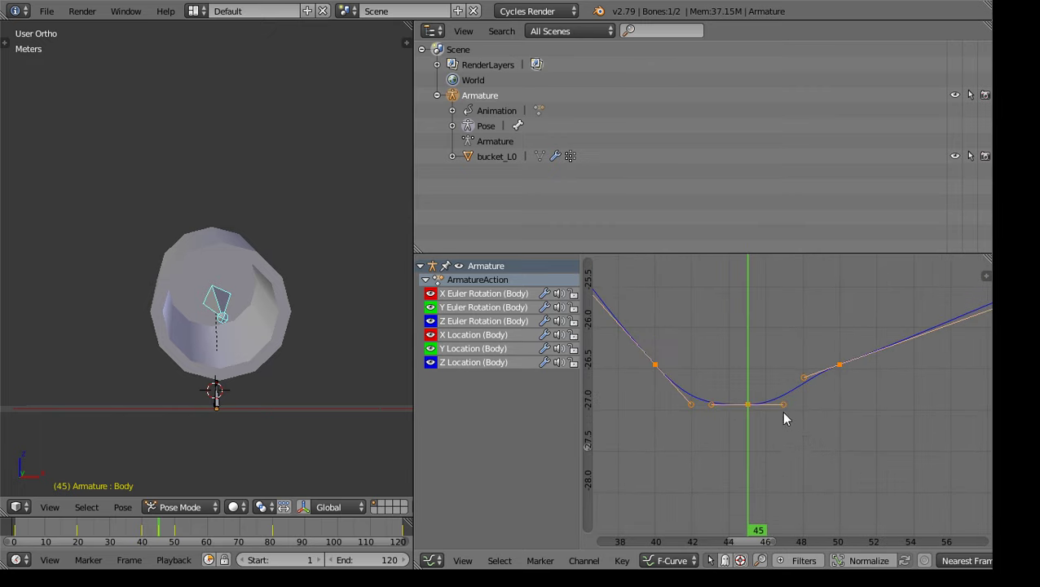
pyautogui.keyDown('ctrl'); pyautogui.moveTo(750, 404); pyautogui.dragTo(810, 398, button='middle'); pyautogui.keyUp('ctrl')
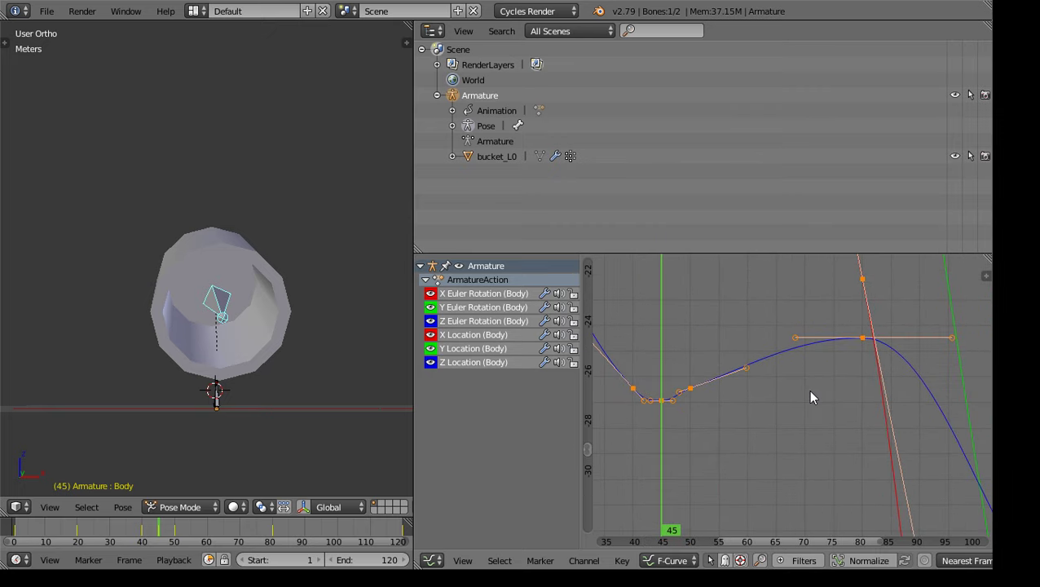
# Scrub the current frame from 46 back through 45 to 38 to check the pose
pyautogui.click(666, 534)
pyautogui.moveTo(672, 534); pyautogui.dragTo(620, 469)
pyautogui.moveTo(684, 401); pyautogui.dragTo(764, 401, button='middle')
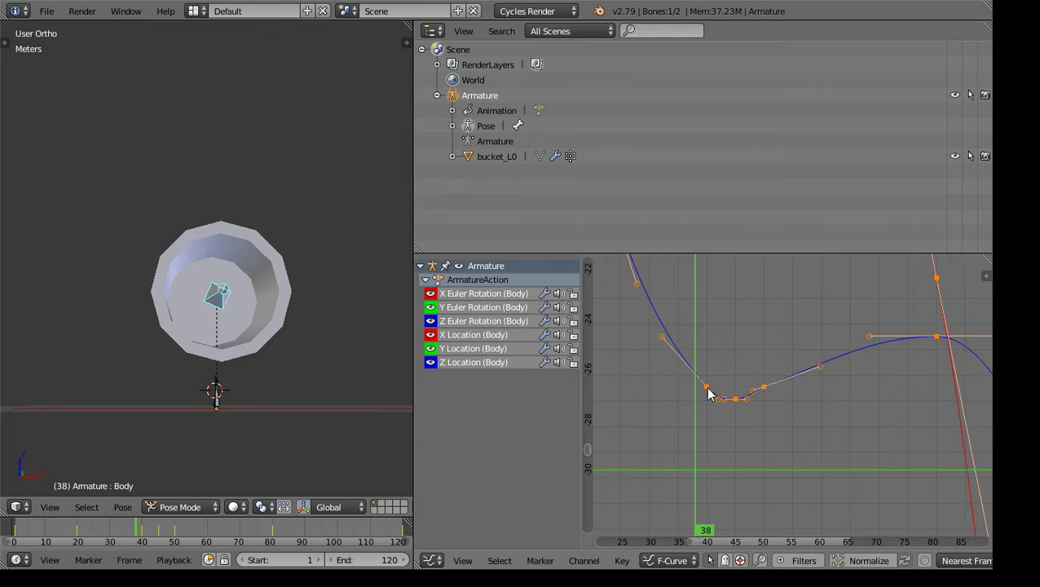
# Select the Z rotation key at frame 40 and scrub between frames 33 and 42
pyautogui.click(708, 393)
pyautogui.rightClick(708, 392)
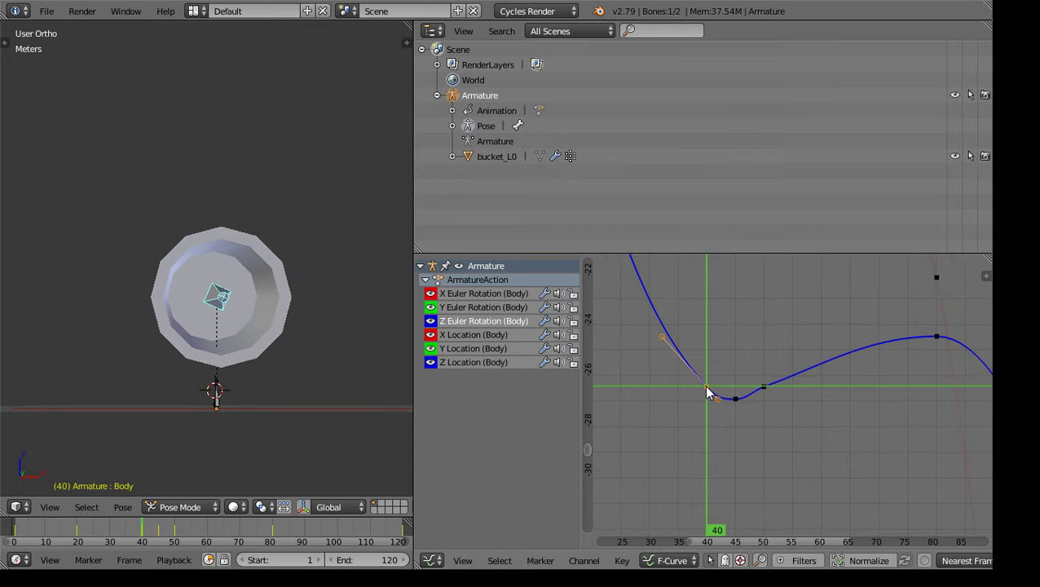
pyautogui.moveTo(707, 393); pyautogui.dragTo(671, 397)
pyautogui.click(706, 392)
pyautogui.click(718, 405)
pyautogui.moveTo(719, 405); pyautogui.dragTo(666, 405)
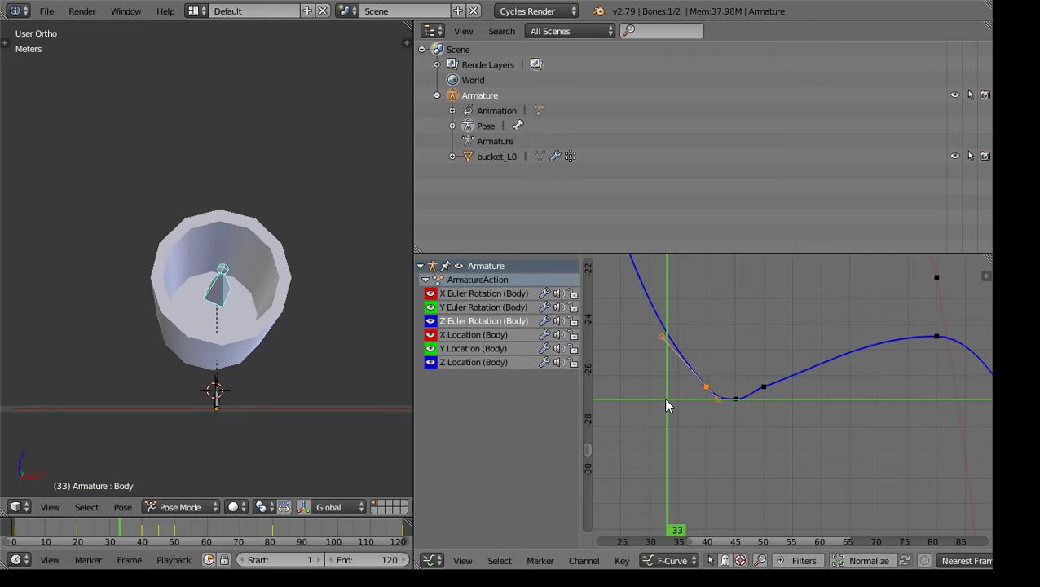
# List the Bass bone channels too, keep F-Curve mode, and enable Normalize
pyautogui.click(710, 560)
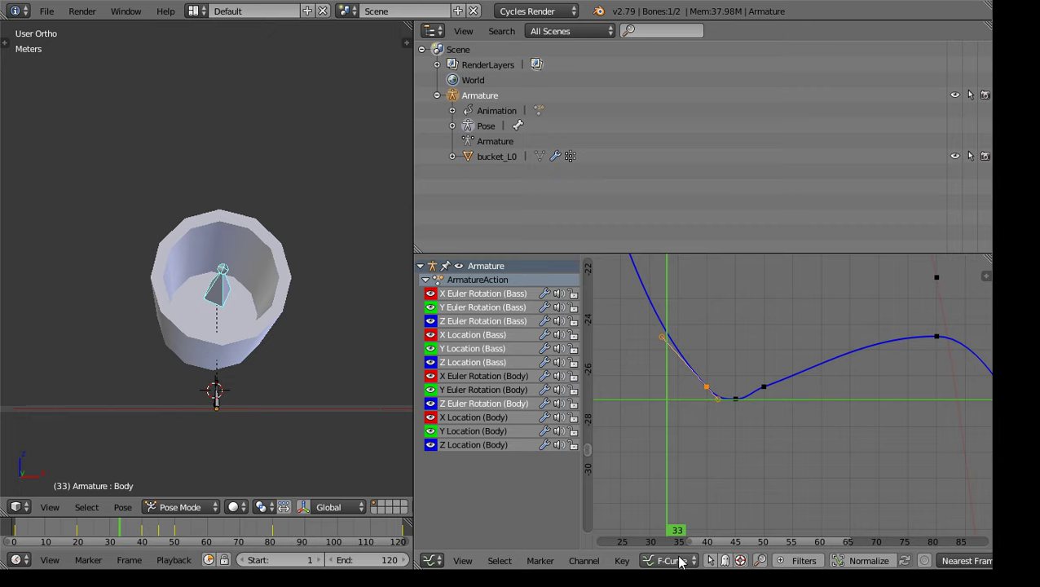
pyautogui.click(679, 561)
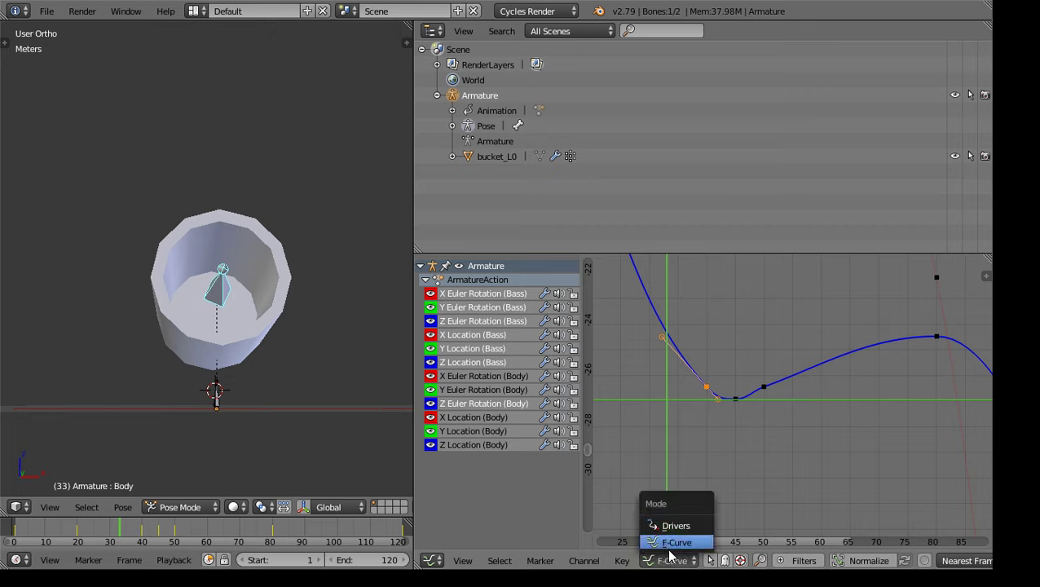
pyautogui.click(668, 544)
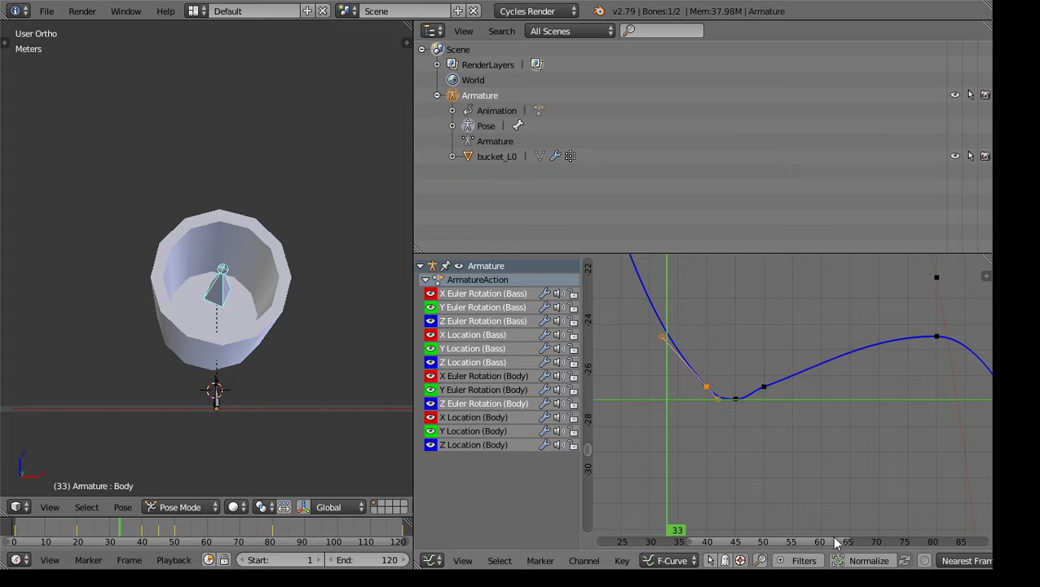
pyautogui.click(855, 564)
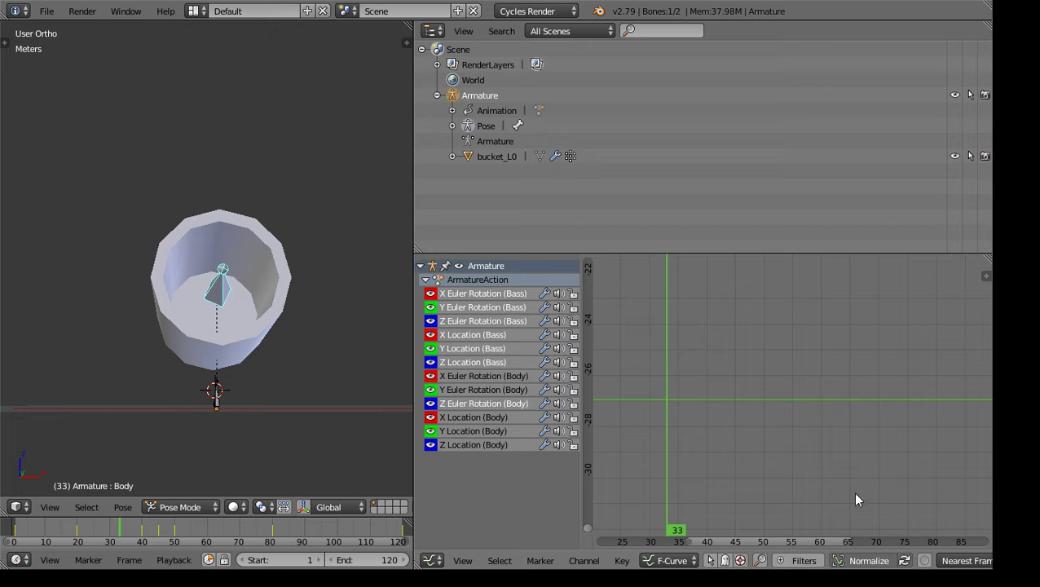
# Fit and zoom the curves, scrub frames 40–50, and turn Normalize back off
pyautogui.press('Home')
pyautogui.keyDown('ctrl'); pyautogui.moveTo(844, 421); pyautogui.dragTo(731, 426, button='middle'); pyautogui.keyUp('ctrl')
pyautogui.scroll(4, 792, 434)
pyautogui.moveTo(739, 531)
pyautogui.mouseDown()
pyautogui.moveTo(813, 518)
pyautogui.moveTo(642, 528)
pyautogui.moveTo(808, 528)
pyautogui.moveTo(728, 530)
pyautogui.mouseUp()
pyautogui.scroll(5, 864, 391)
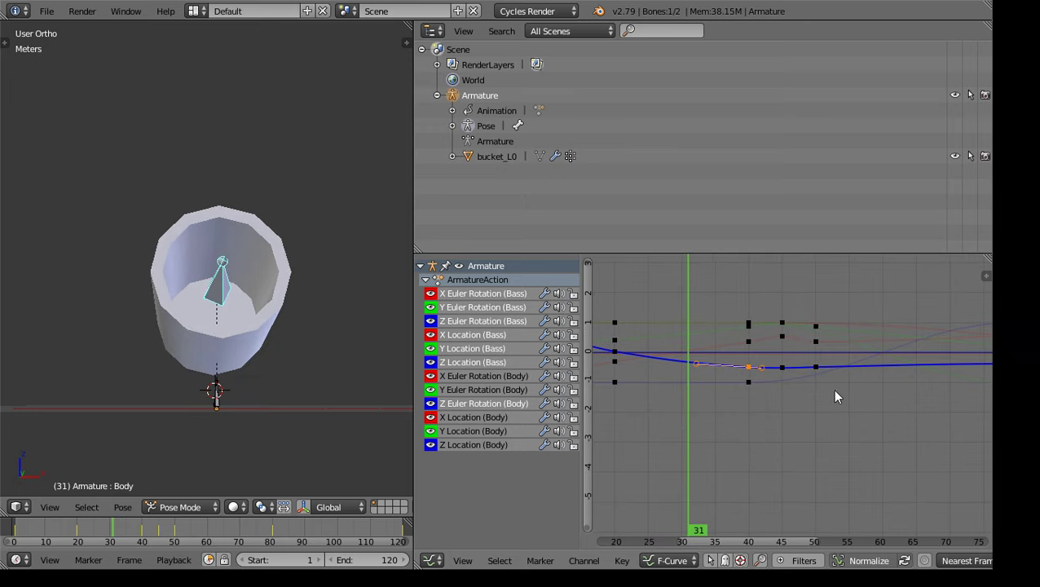
pyautogui.click(870, 560)
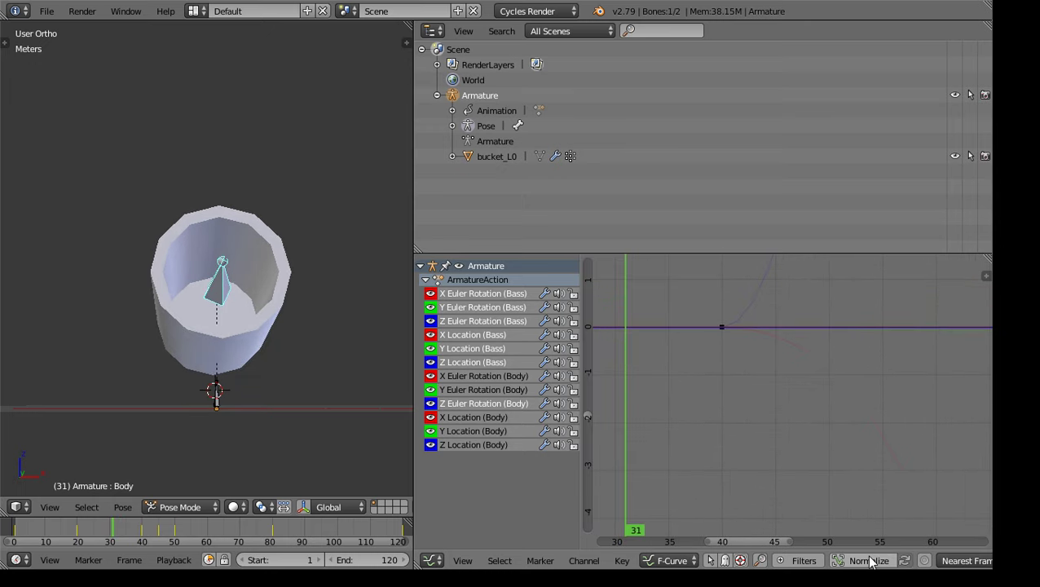
pyautogui.click(870, 561)
pyautogui.scroll(1, 785, 347)
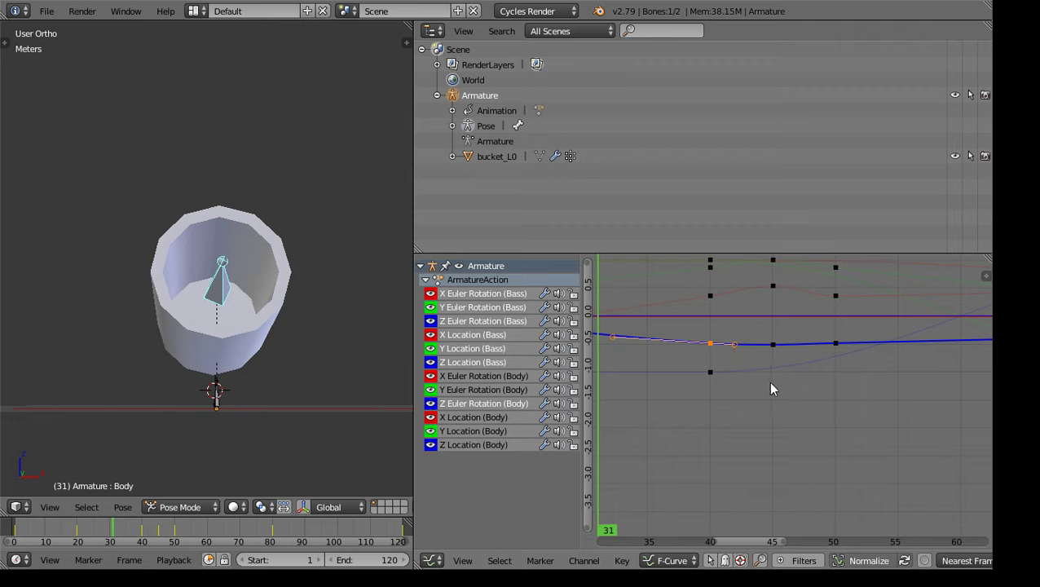
# Select the Body Z Euler Rotation keyframe at frame 40 and start moving it with G
pyautogui.click(709, 560)
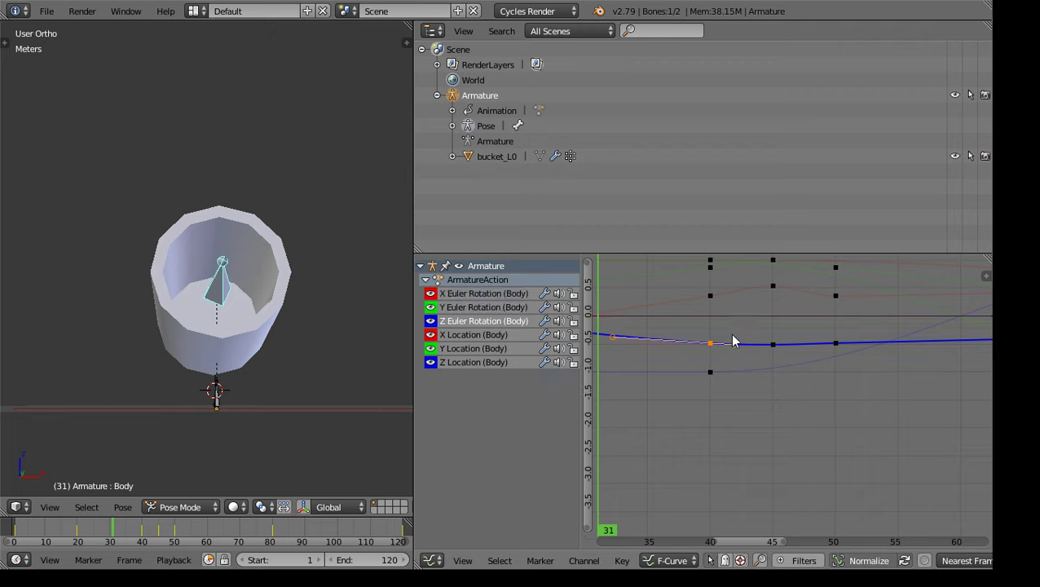
pyautogui.moveTo(736, 349); pyautogui.dragTo(661, 371)
pyautogui.click(709, 561)
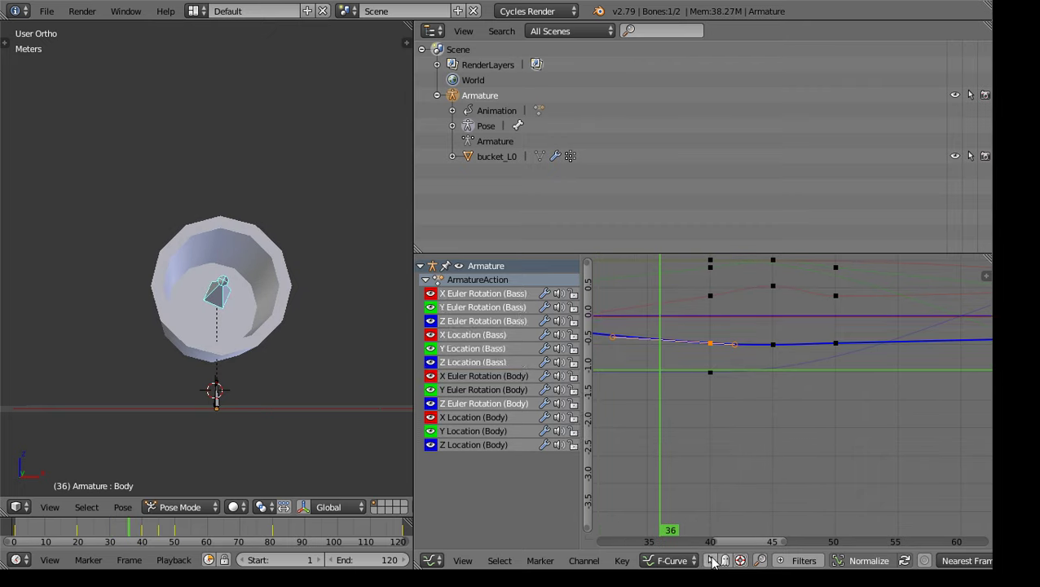
pyautogui.click(735, 349)
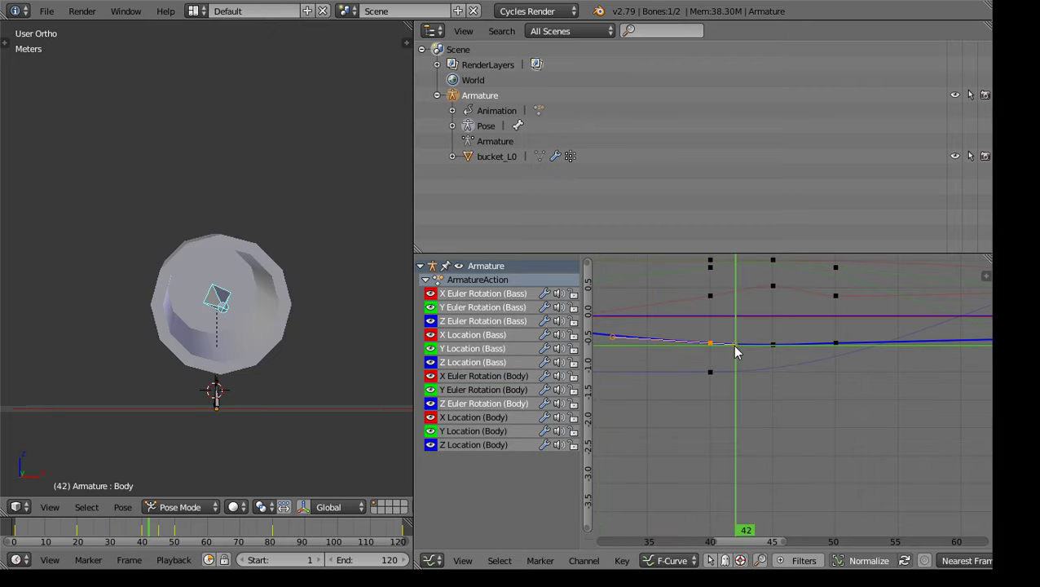
pyautogui.rightClick(733, 343)
pyautogui.press('g')
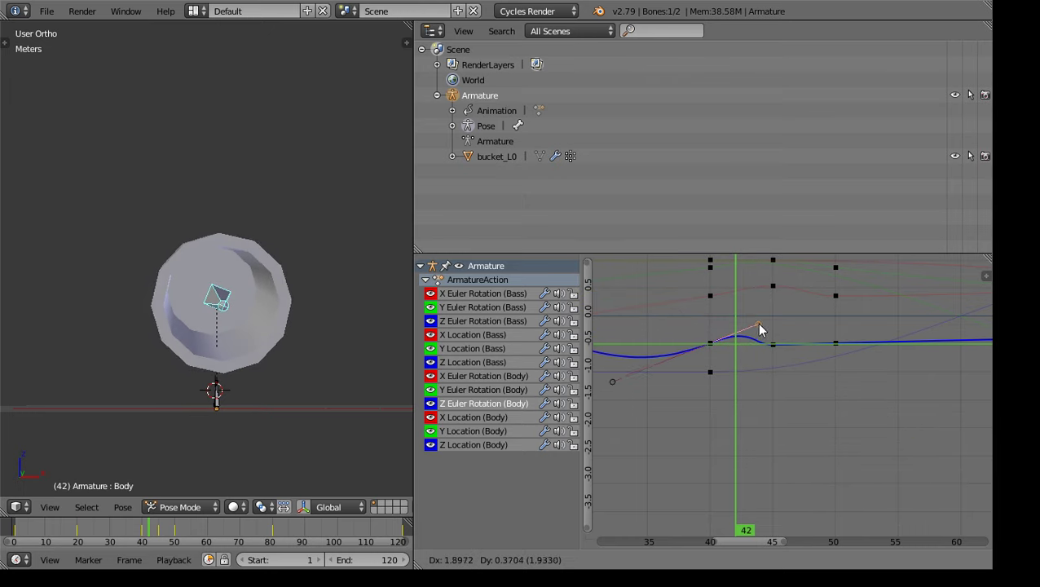
# Pull the frame-40 handle upward and review frames 35 to 45
pyautogui.moveTo(755, 335)
pyautogui.mouseDown()
pyautogui.moveTo(799, 355)
pyautogui.moveTo(766, 304)
pyautogui.moveTo(767, 323)
pyautogui.mouseUp()
pyautogui.moveTo(612, 389); pyautogui.dragTo(677, 363)
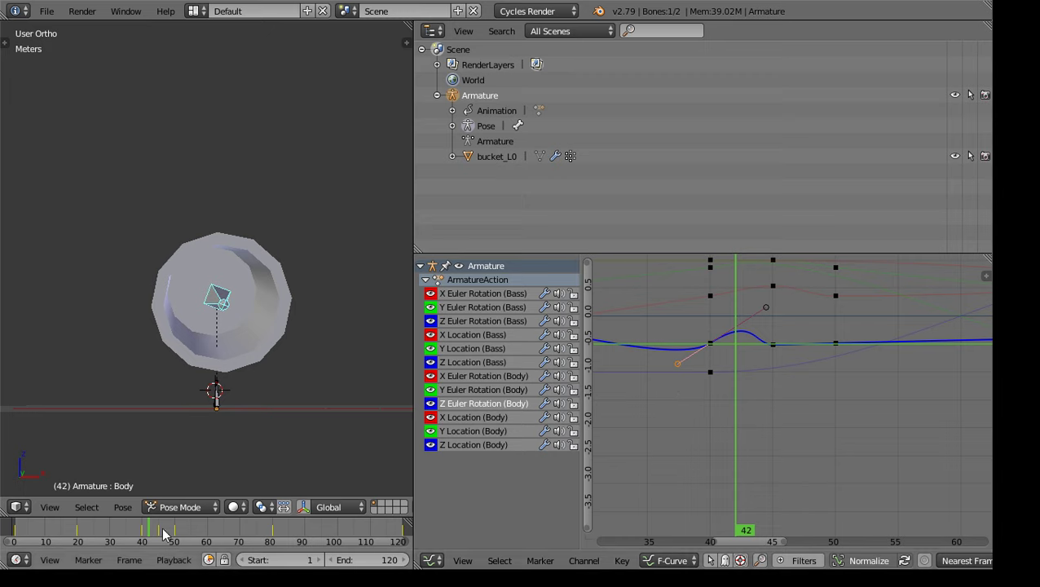
pyautogui.moveTo(151, 533)
pyautogui.mouseDown()
pyautogui.moveTo(126, 534)
pyautogui.moveTo(162, 539)
pyautogui.moveTo(174, 536)
pyautogui.moveTo(154, 535)
pyautogui.moveTo(174, 528)
pyautogui.moveTo(154, 542)
pyautogui.moveTo(163, 553)
pyautogui.moveTo(151, 548)
pyautogui.moveTo(171, 545)
pyautogui.moveTo(142, 540)
pyautogui.moveTo(173, 537)
pyautogui.moveTo(151, 530)
pyautogui.moveTo(194, 534)
pyautogui.moveTo(129, 539)
pyautogui.moveTo(180, 544)
pyautogui.moveTo(140, 530)
pyautogui.moveTo(161, 544)
pyautogui.mouseUp()
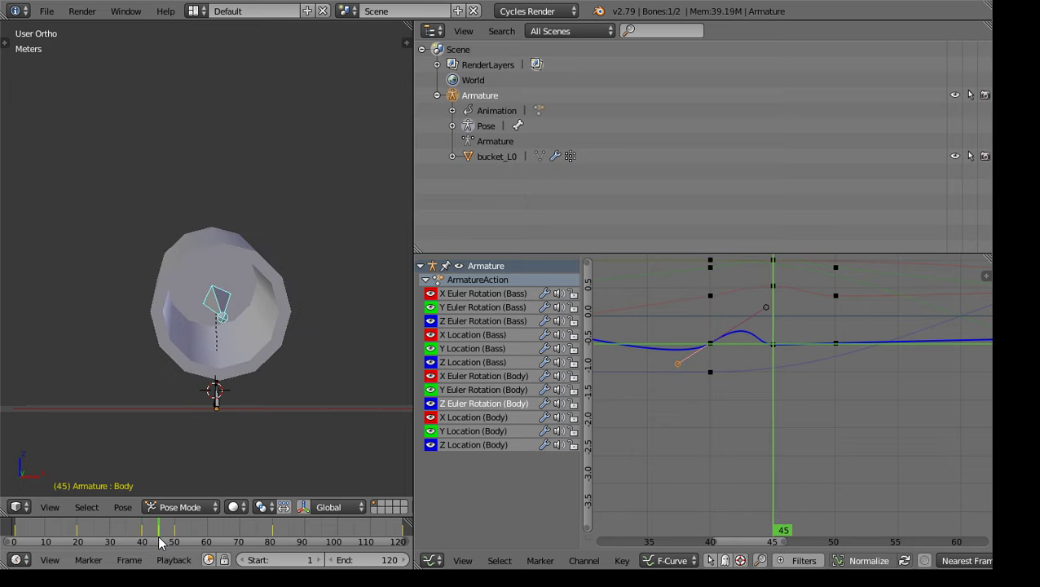
# Move the right handle of the frame-45 keyframe to shape a dip, then review frames 28–39
pyautogui.rightClick(772, 345)
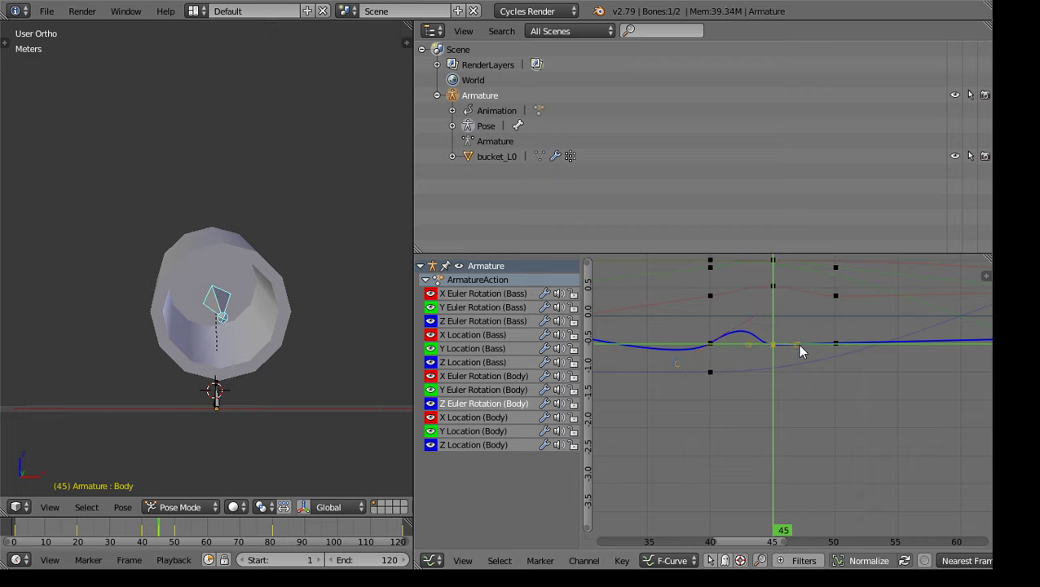
pyautogui.rightClick(797, 343)
pyautogui.press('g')
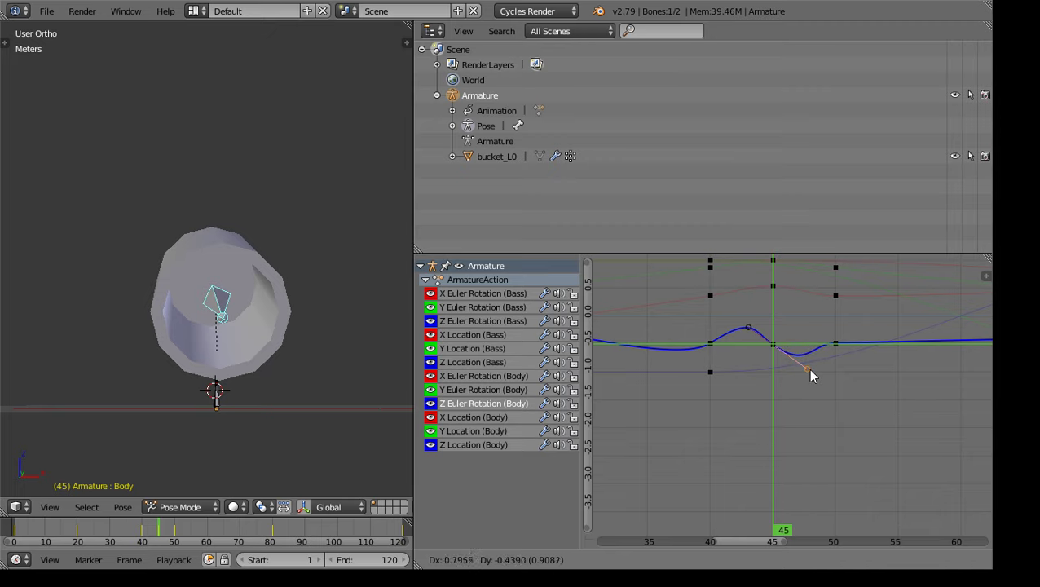
pyautogui.click(807, 368)
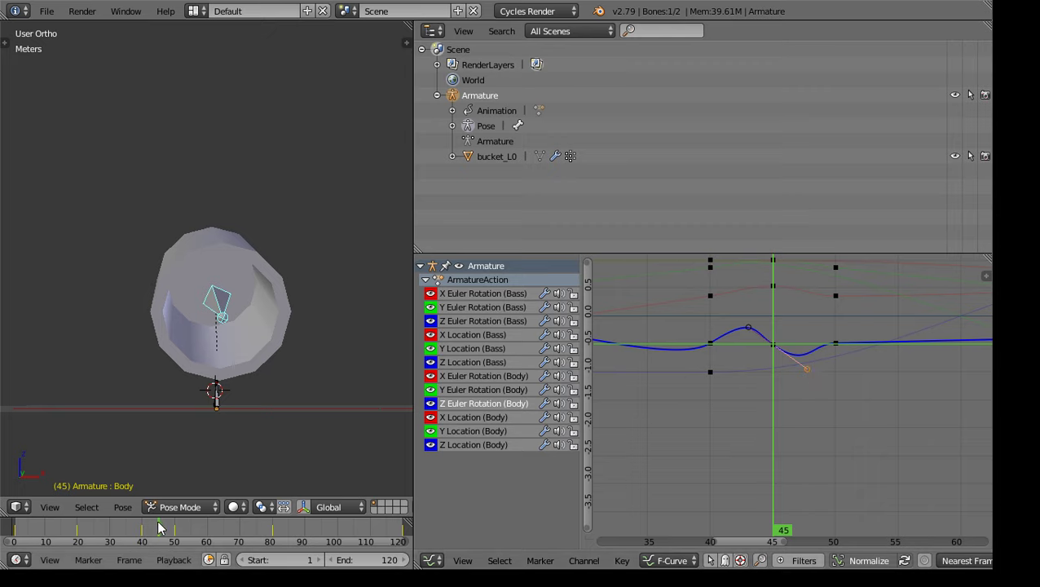
pyautogui.moveTo(161, 528); pyautogui.dragTo(107, 531)
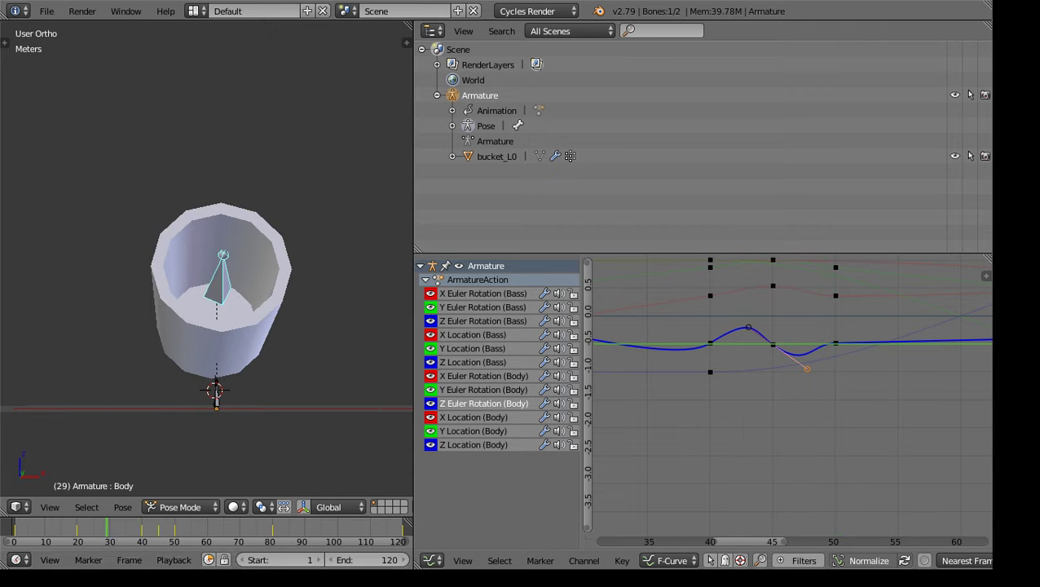
# Play the tipping animation, stop it, and jump back to frame 1
pyautogui.moveTo(352, 560); pyautogui.dragTo(197, 552, button='middle')
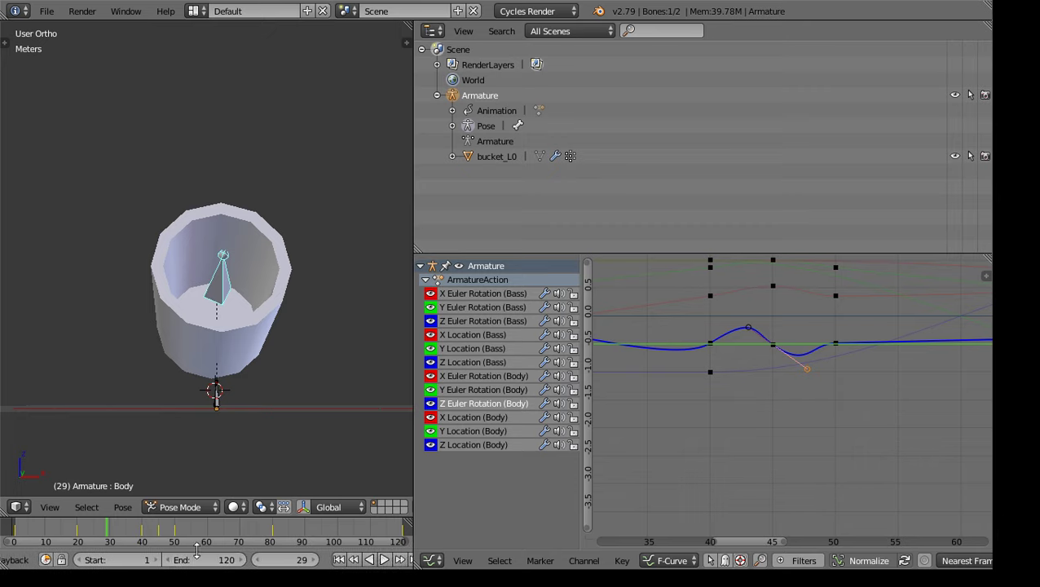
pyautogui.moveTo(308, 562); pyautogui.dragTo(199, 571, button='middle')
pyautogui.click(277, 560)
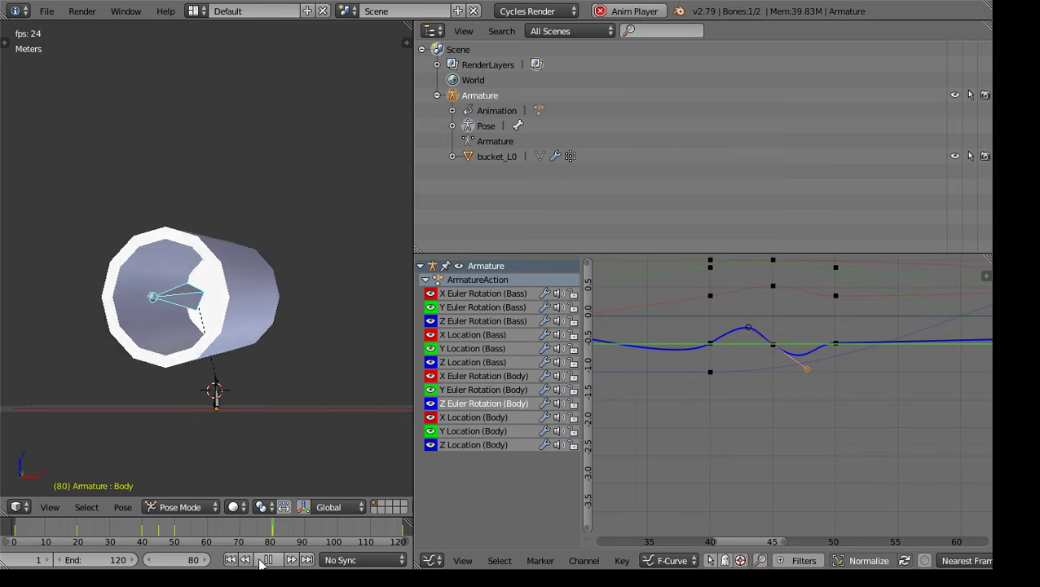
pyautogui.click(269, 560)
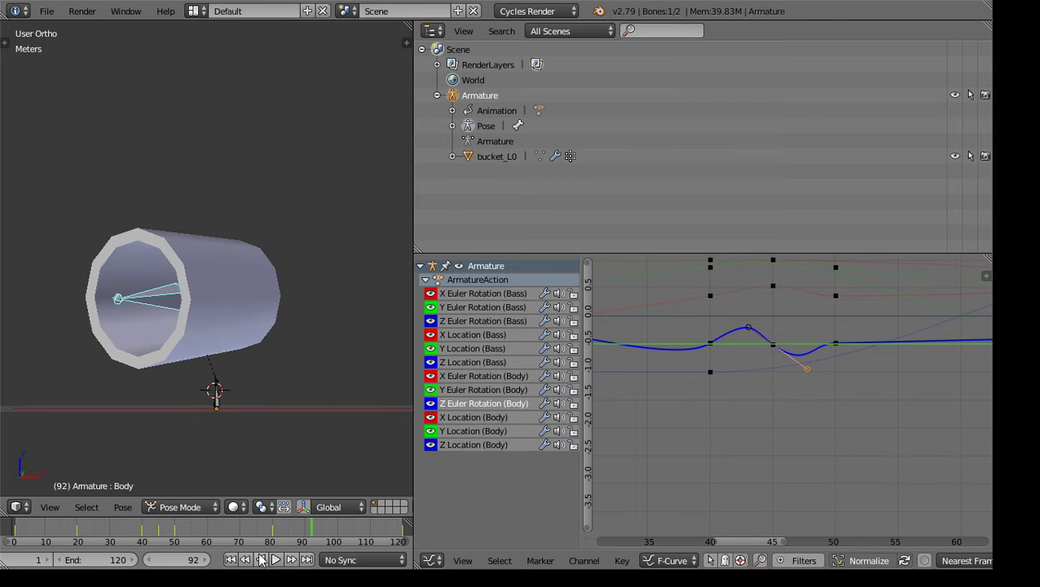
pyautogui.click(230, 560)
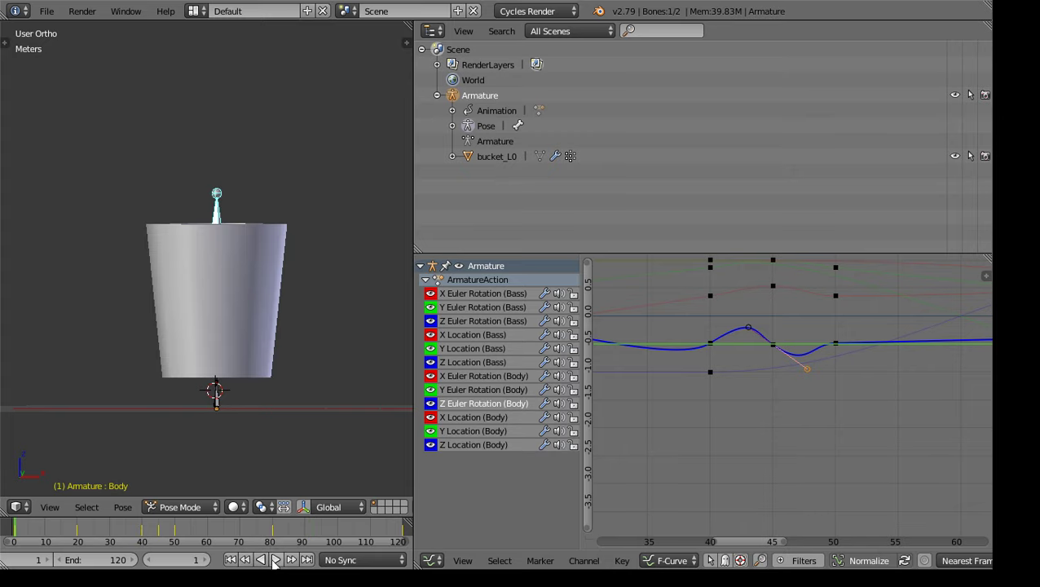
pyautogui.scroll(-3, 299, 260)
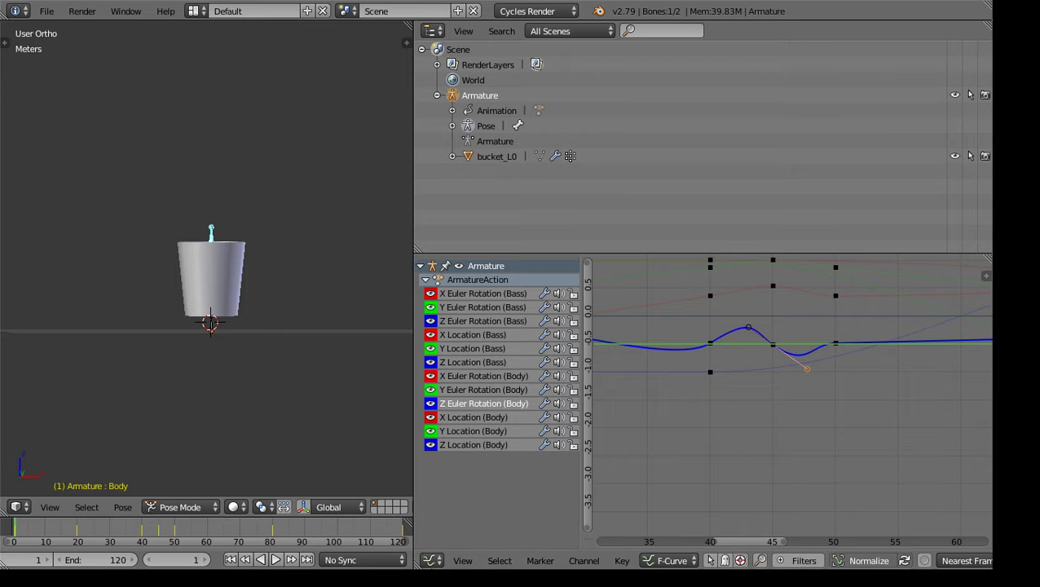
# Turn the graph area into the Properties editor and widen the 3D view
pyautogui.click(432, 560)
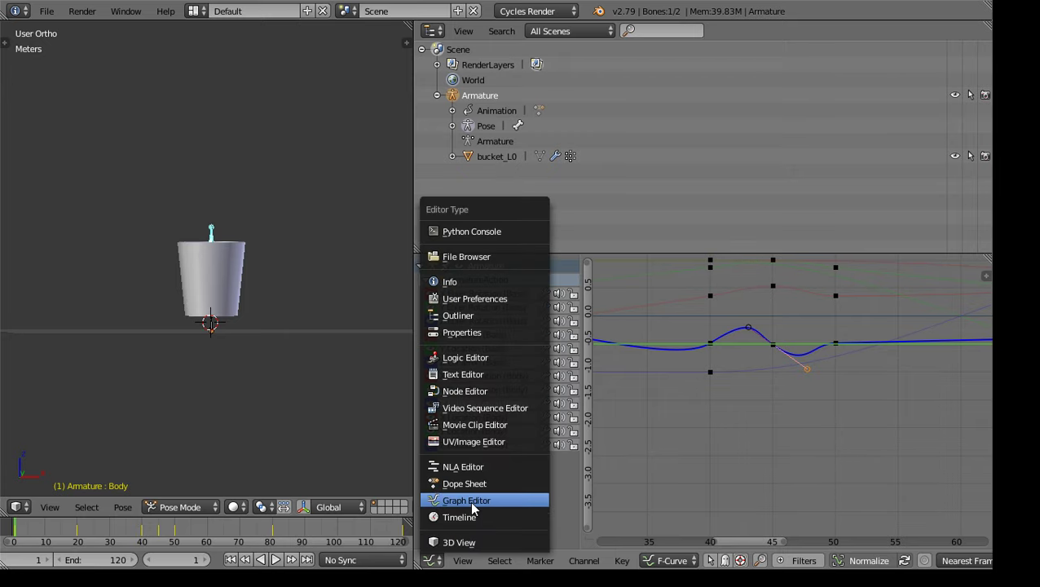
pyautogui.click(480, 332)
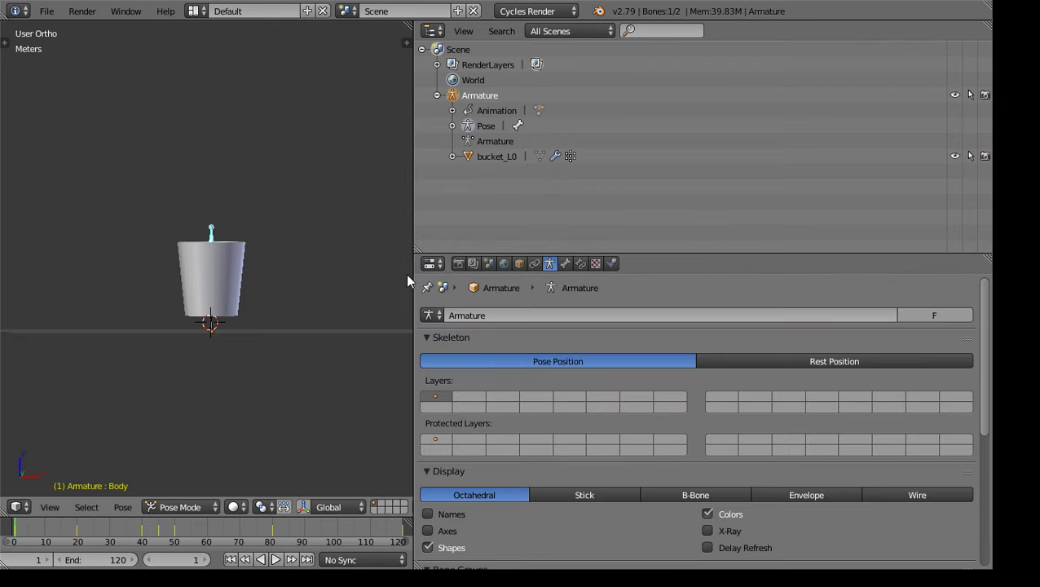
pyautogui.moveTo(415, 294); pyautogui.dragTo(759, 326)
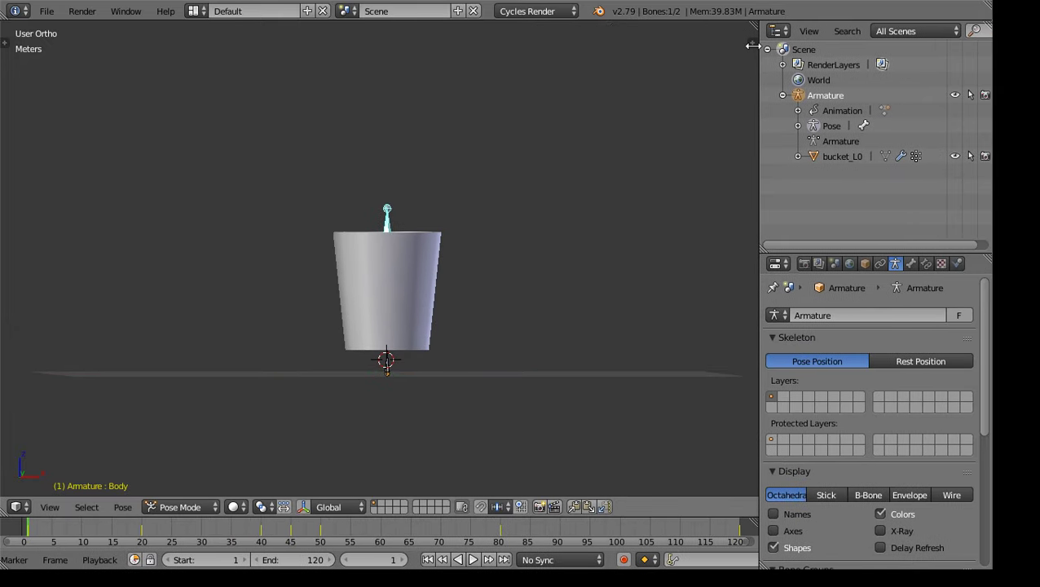
# Show the N and T side panels and switch the armature from Pose Mode to Object Mode
pyautogui.press('n')
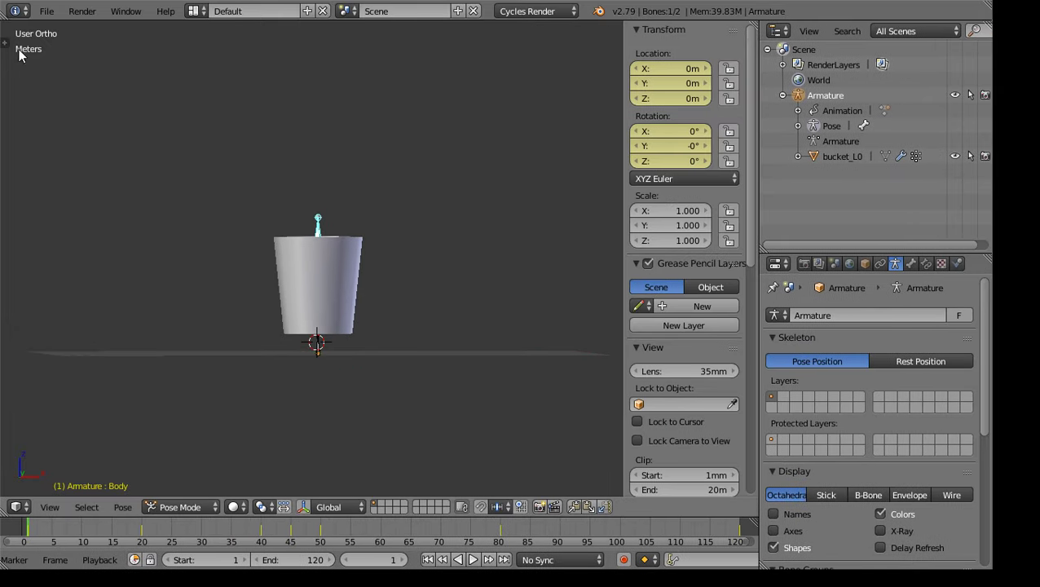
pyautogui.press('t')
pyautogui.moveTo(364, 325); pyautogui.dragTo(462, 378, button='middle')
pyautogui.scroll(3, 438, 342)
pyautogui.click(201, 506)
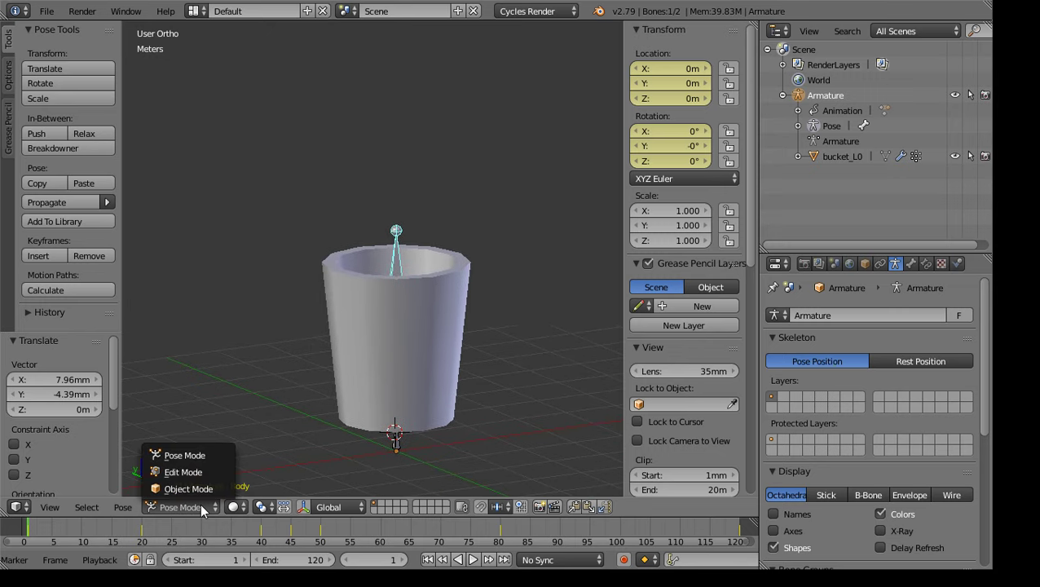
pyautogui.click(186, 488)
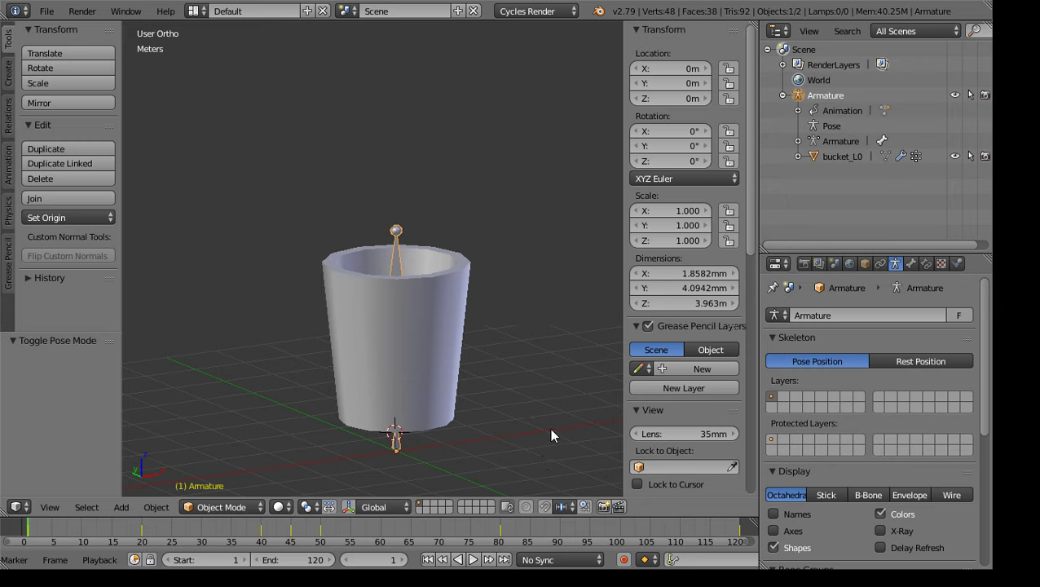
pyautogui.moveTo(396, 300); pyautogui.dragTo(473, 323, button='middle')
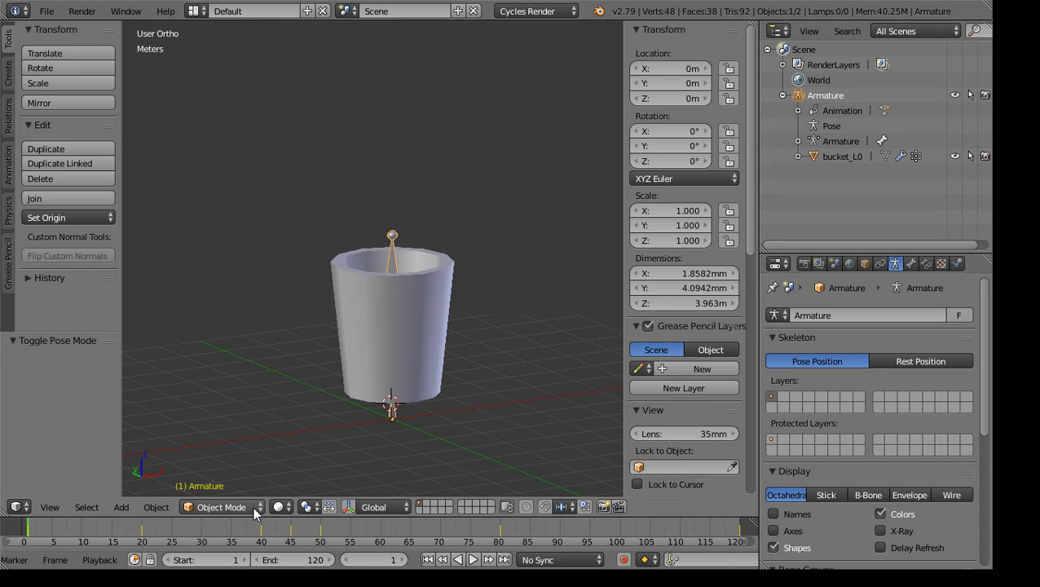
# Play the tipping animation, stop it, and rewind to frame 1
pyautogui.click(473, 559)
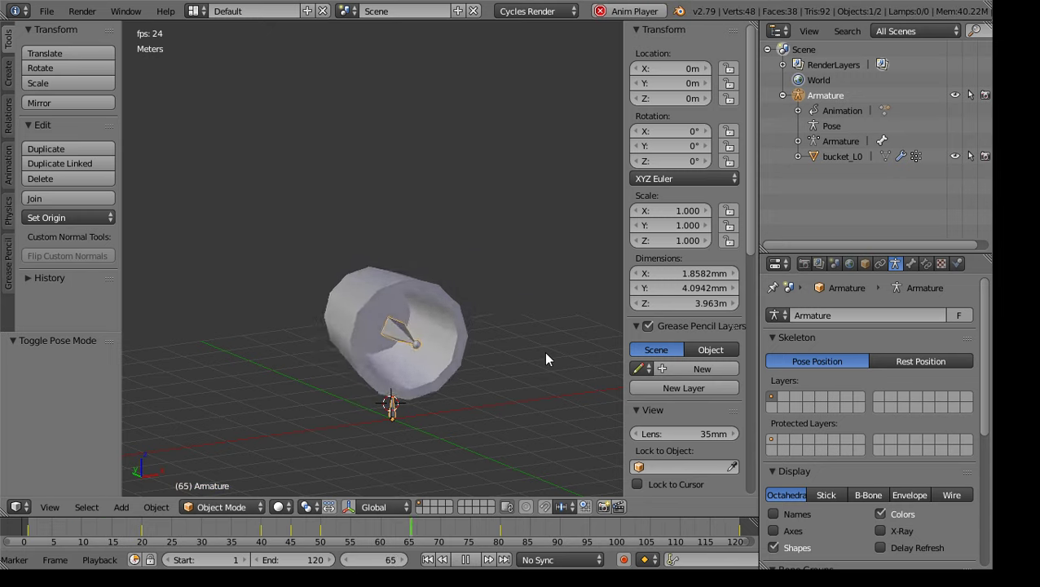
pyautogui.click(472, 559)
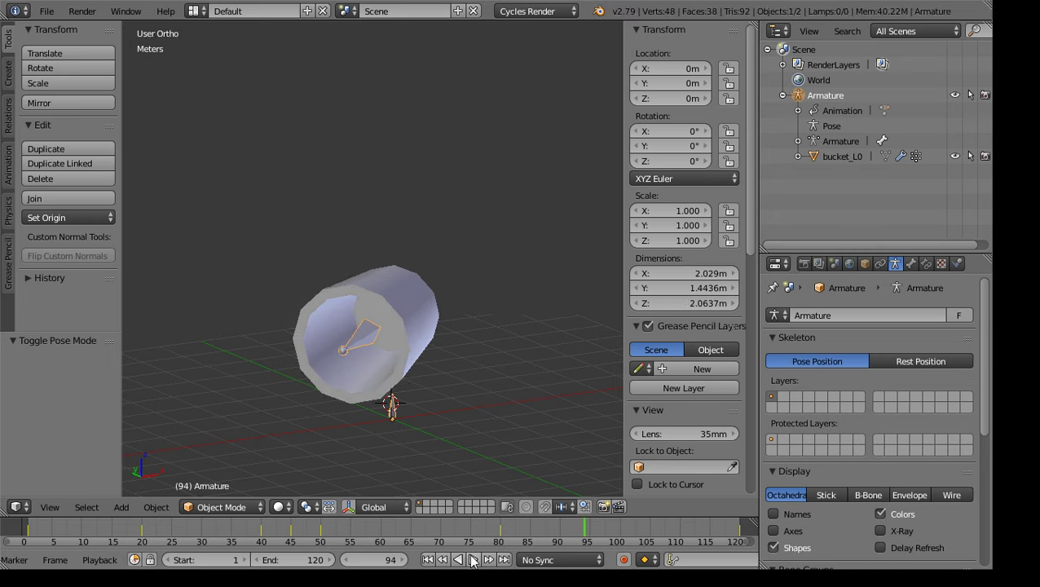
pyautogui.click(429, 561)
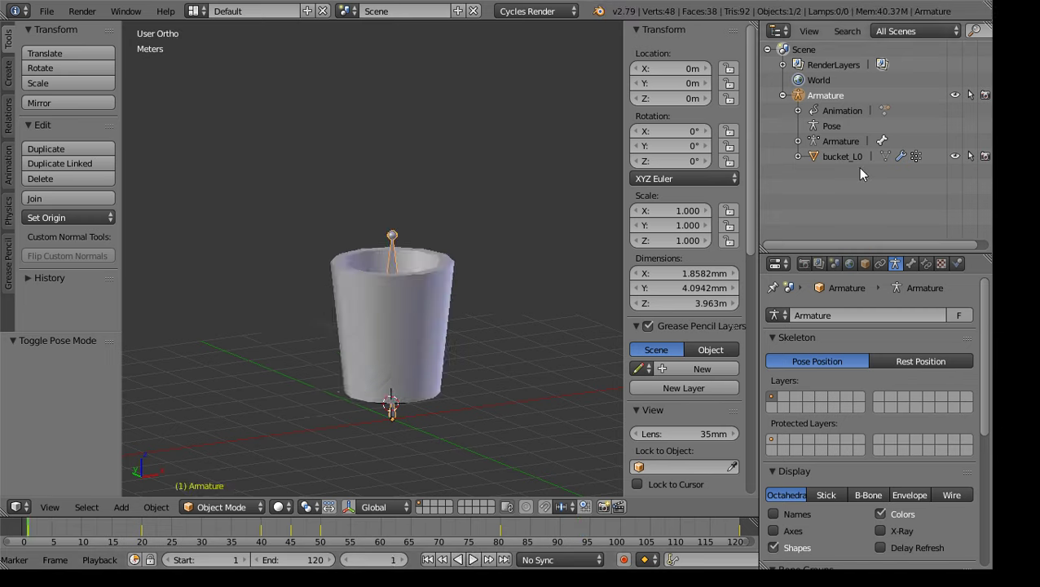
# Set viewport shading to Material to show the wood texture and select bucket_L0
pyautogui.click(278, 507)
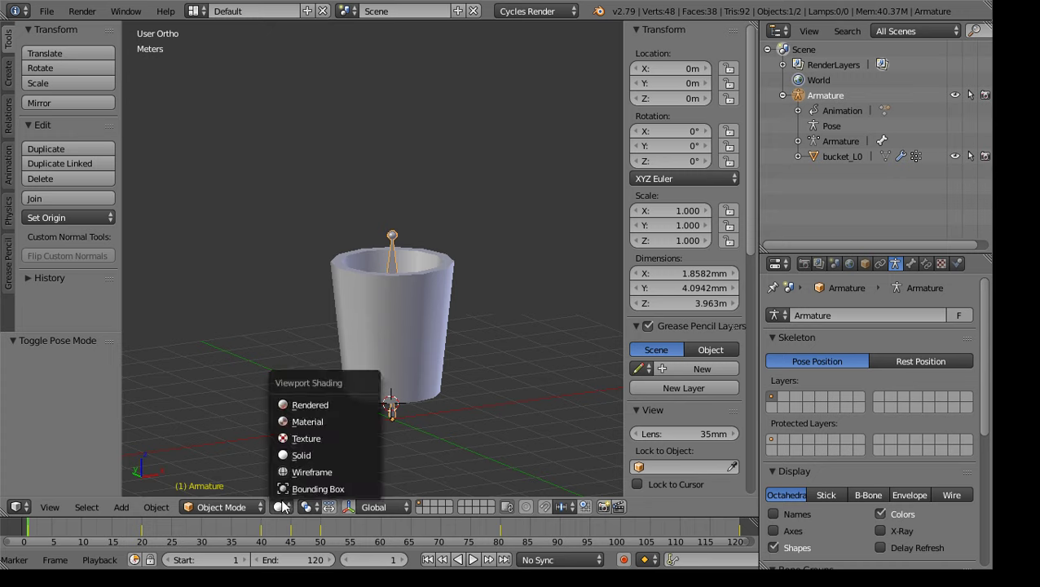
pyautogui.click(302, 425)
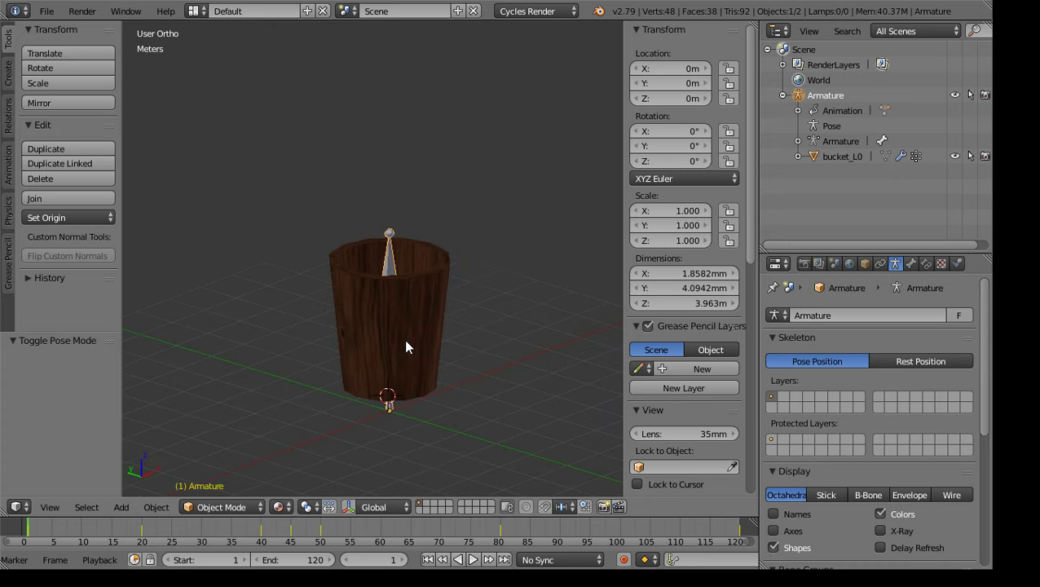
pyautogui.click(837, 156)
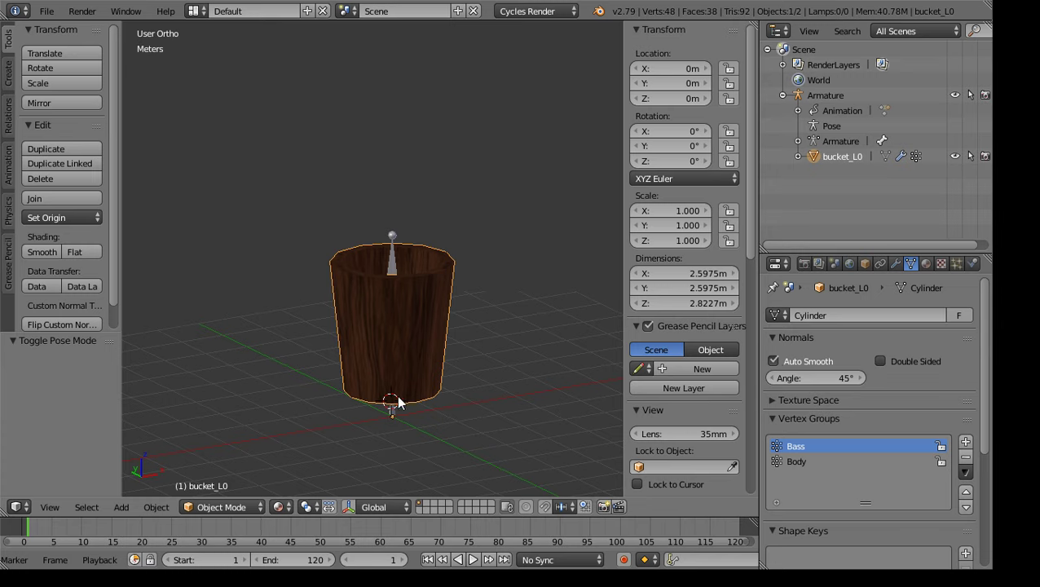
# Duplicate the bucket five times, leaving each copy in place
pyautogui.click(79, 146)
pyautogui.rightClick(140, 174)
pyautogui.click(69, 147)
pyautogui.rightClick(187, 163)
pyautogui.click(57, 153)
pyautogui.rightClick(130, 155)
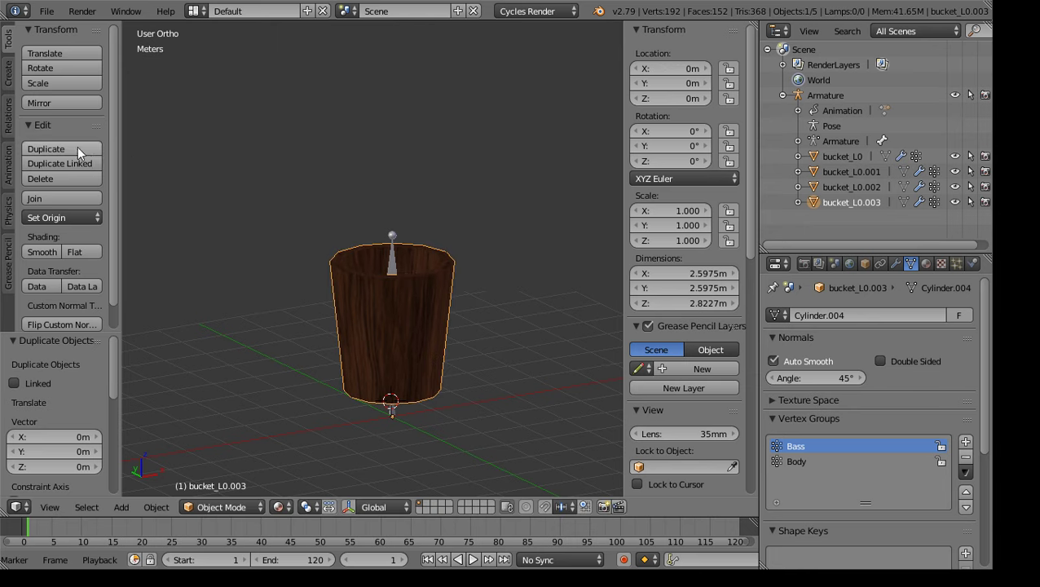
pyautogui.click(75, 147)
pyautogui.rightClick(116, 162)
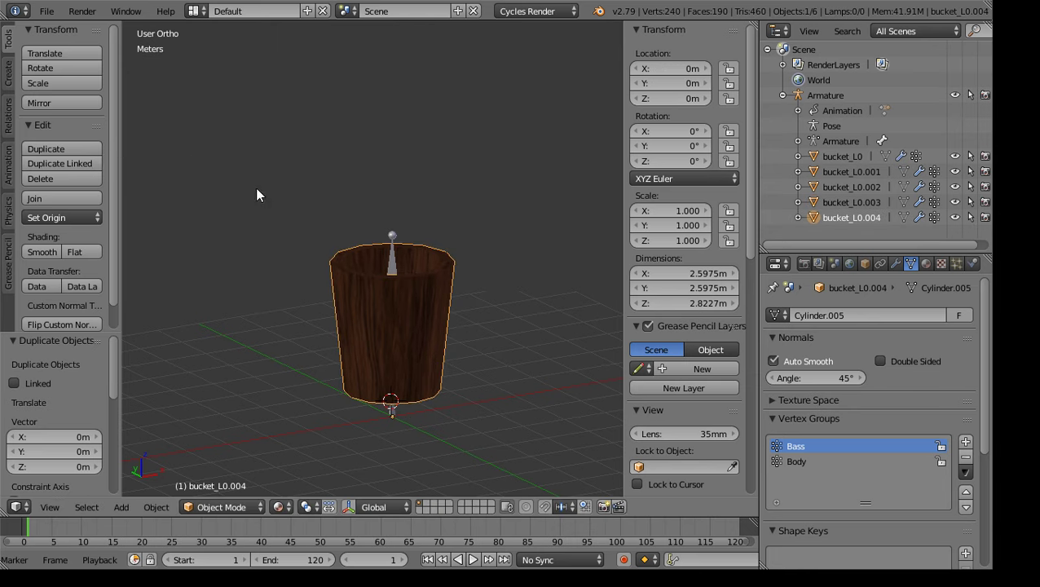
pyautogui.click(93, 148)
pyautogui.rightClick(203, 179)
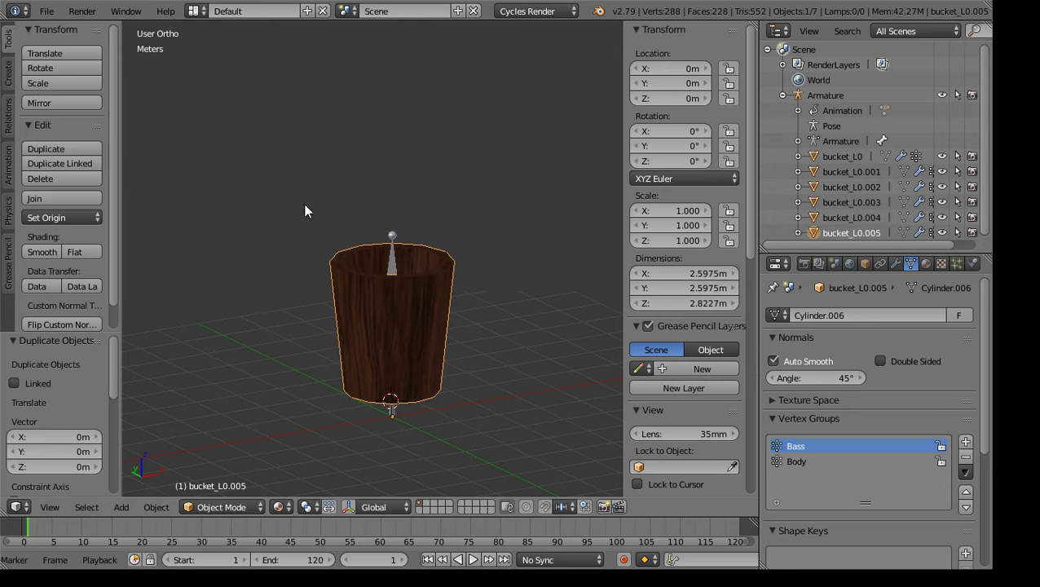
# Rename the first three copies to bucket_L1, bucket_L2 and bucket_L3 in the Outliner
pyautogui.doubleClick(877, 174)
pyautogui.hotkey('ctrl', 'a')
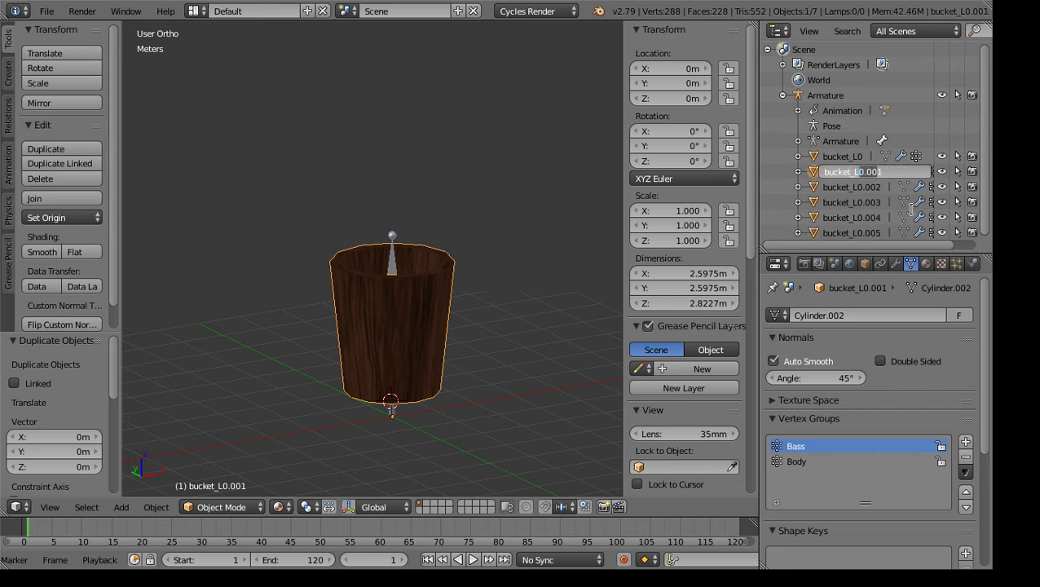
pyautogui.press('Return')
pyautogui.doubleClick(875, 174)
pyautogui.moveTo(882, 173); pyautogui.dragTo(863, 171)
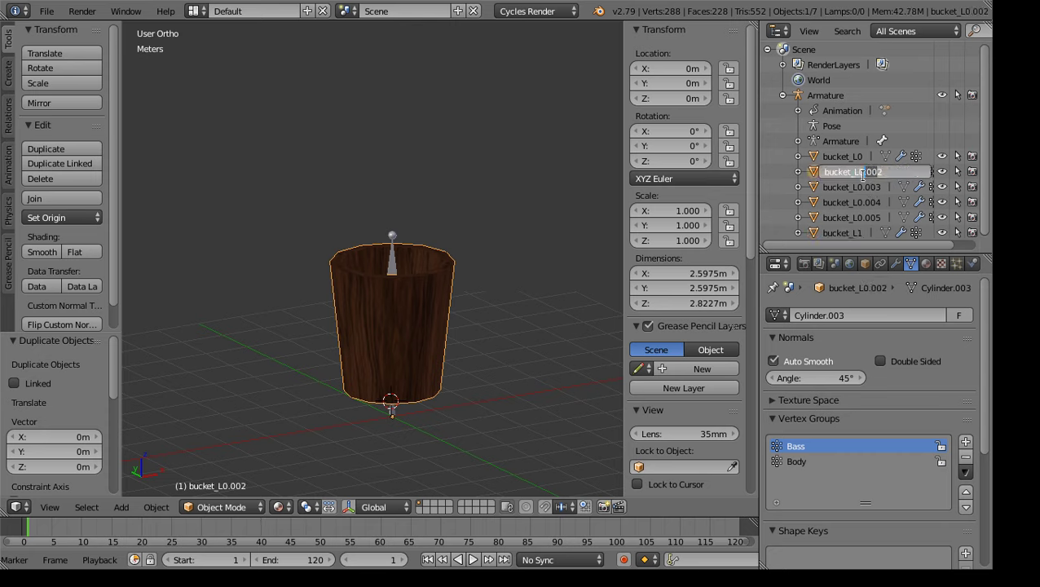
pyautogui.write('2')
pyautogui.press('Return')
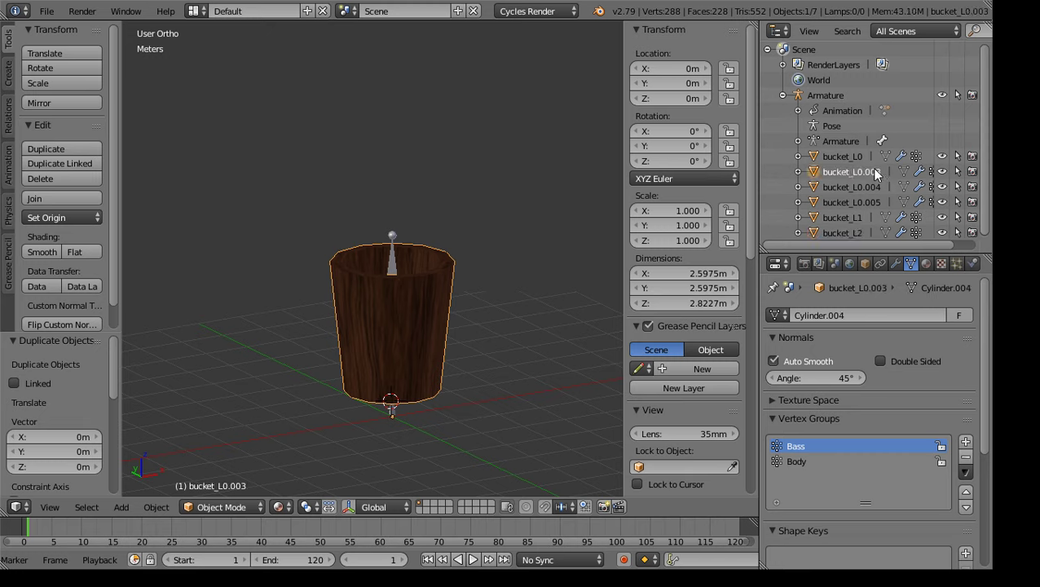
pyautogui.doubleClick(877, 173)
pyautogui.moveTo(877, 174); pyautogui.dragTo(859, 169)
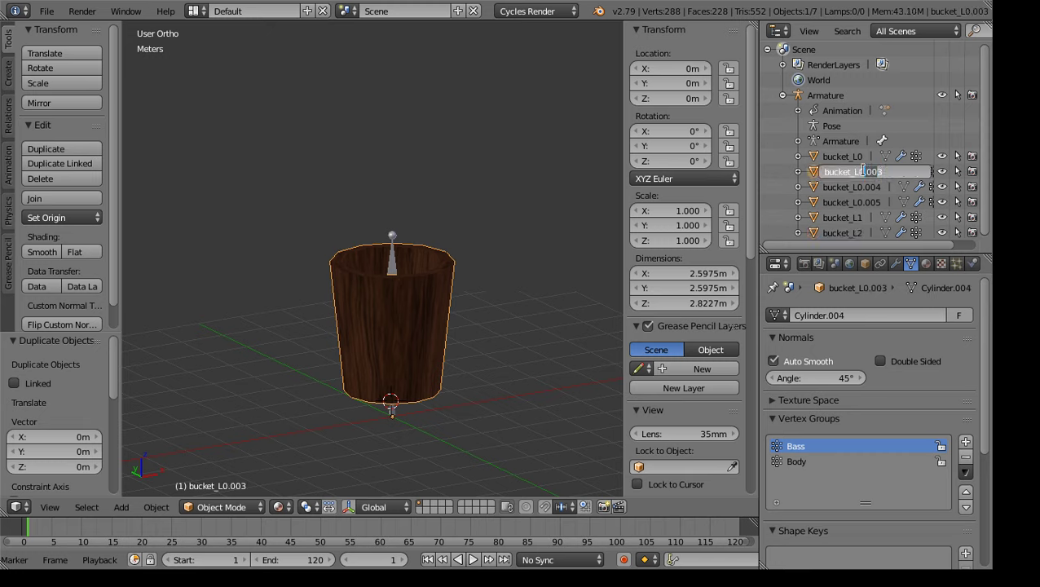
pyautogui.write('3')
pyautogui.press('Return')
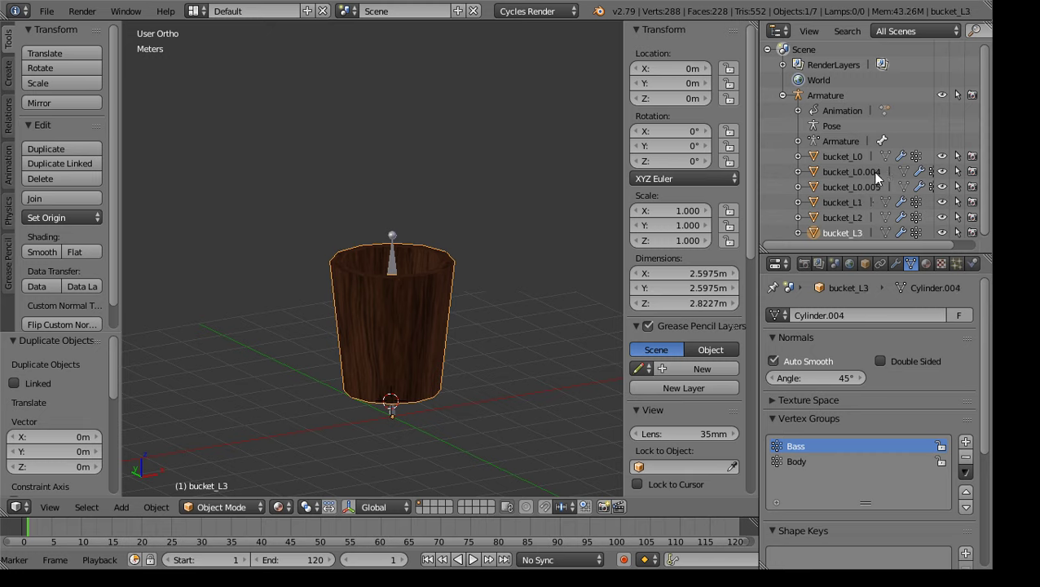
# Rename the remaining copies to bucket_L4 and bucket_L5, then select bucket_L2
pyautogui.doubleClick(878, 173)
pyautogui.moveTo(878, 173); pyautogui.dragTo(855, 168)
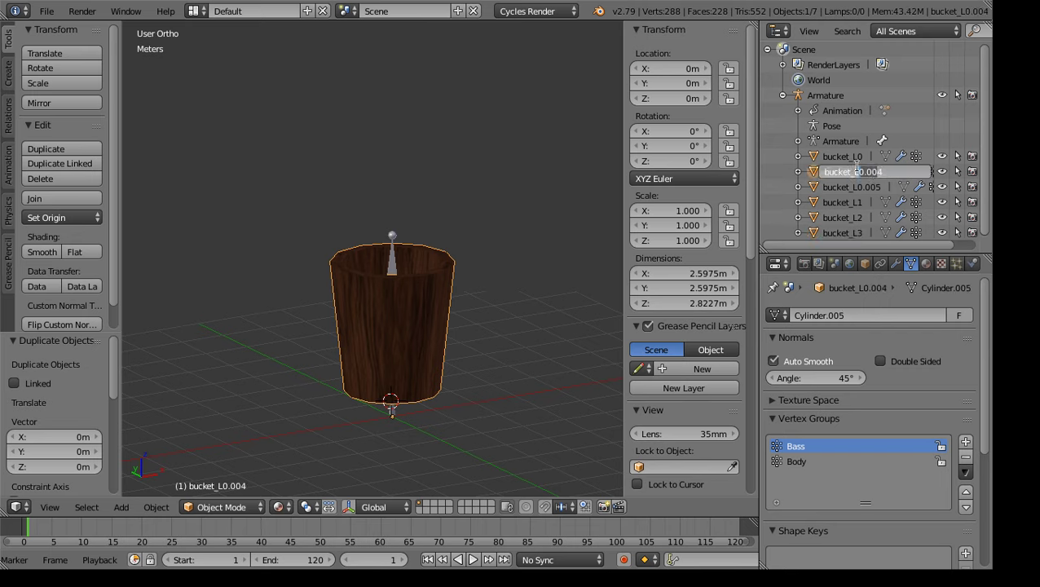
pyautogui.write('4')
pyautogui.press('Return')
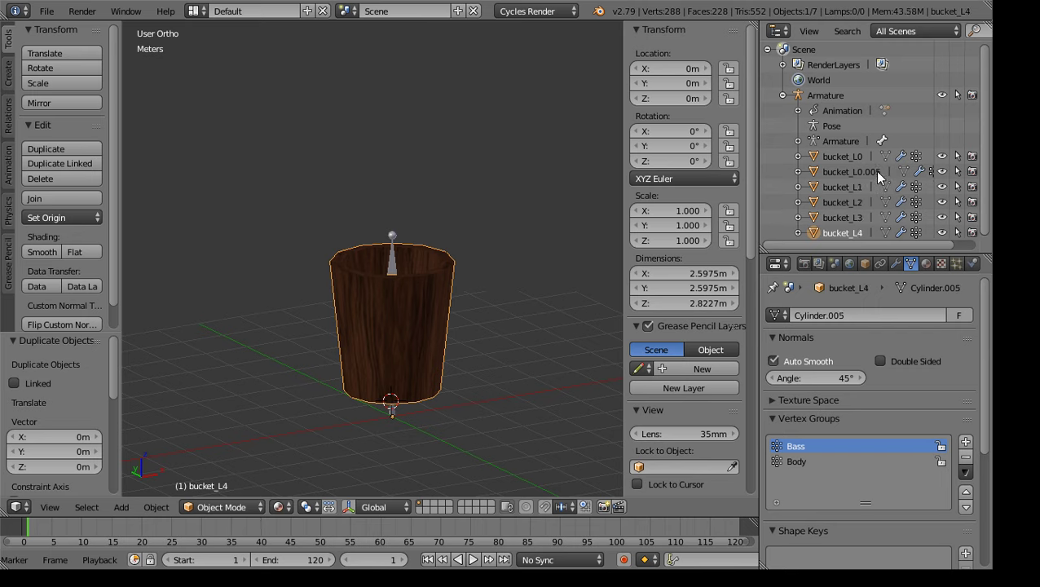
pyautogui.doubleClick(878, 173)
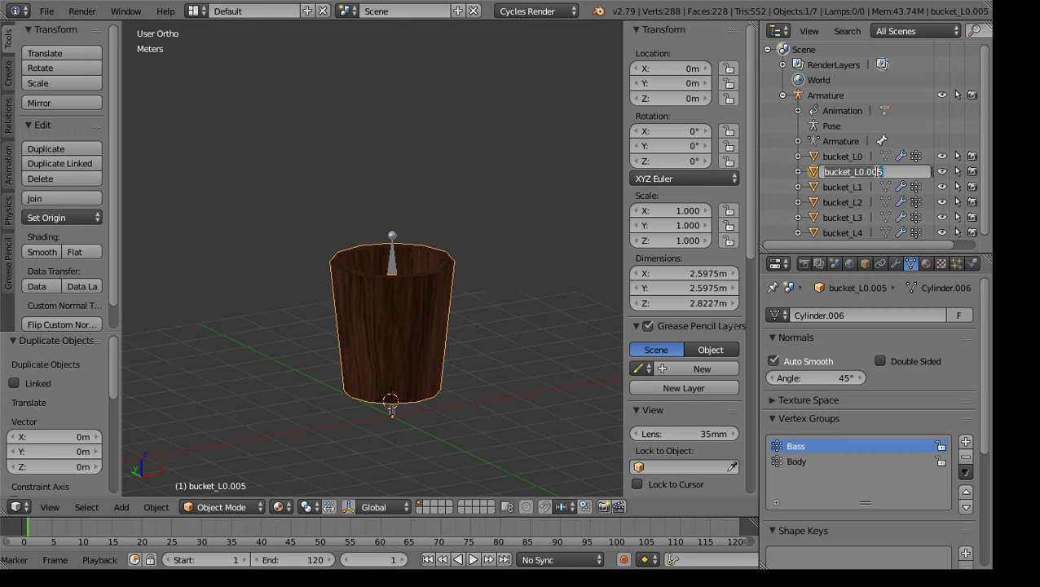
pyautogui.moveTo(877, 172); pyautogui.dragTo(868, 170)
pyautogui.write('5')
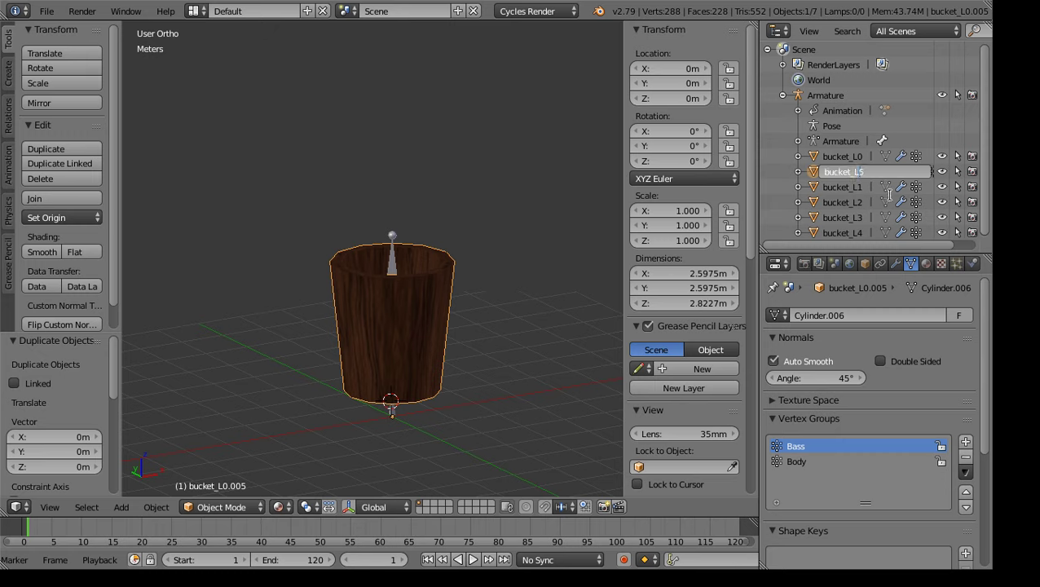
pyautogui.press('Return')
pyautogui.click(847, 185)
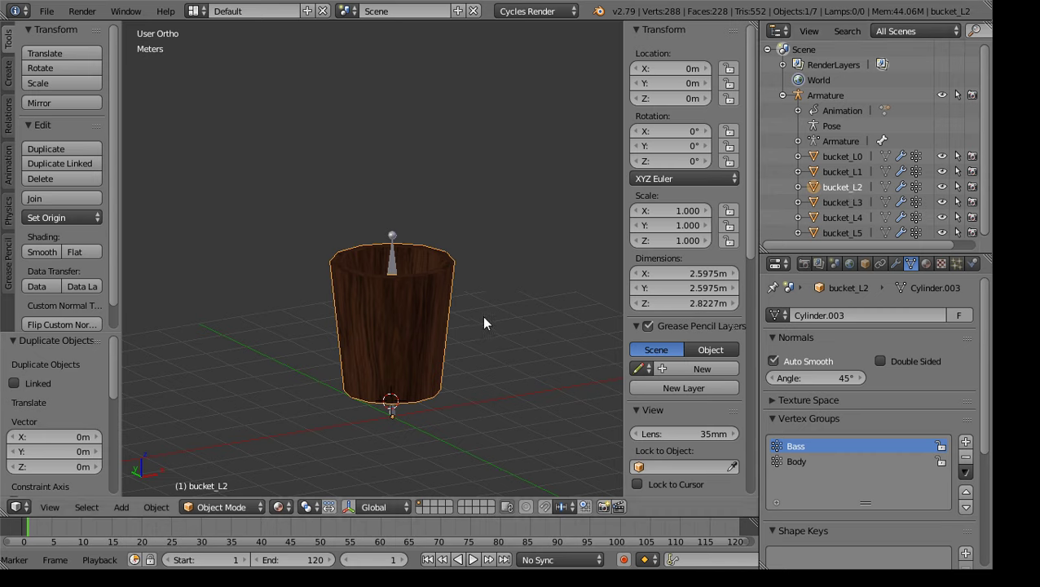
pyautogui.moveTo(414, 374)
pyautogui.mouseDown(button='middle')
pyautogui.moveTo(473, 374)
pyautogui.moveTo(418, 368)
pyautogui.mouseUp(button='middle')
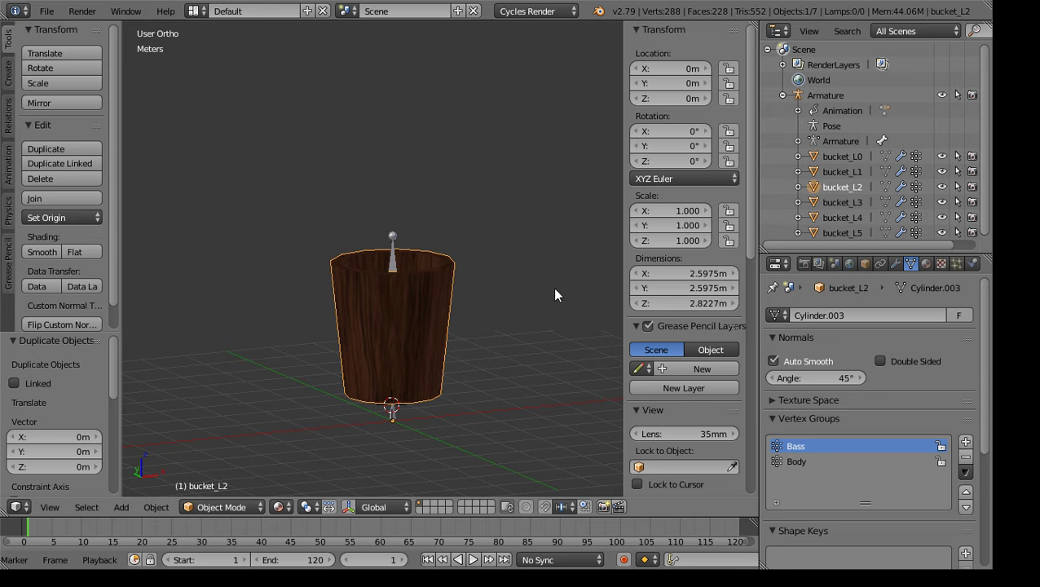
# Add a Decimate modifier to bucket_L2 and bucket_L3, moving each above the Armature modifier
pyautogui.click(896, 264)
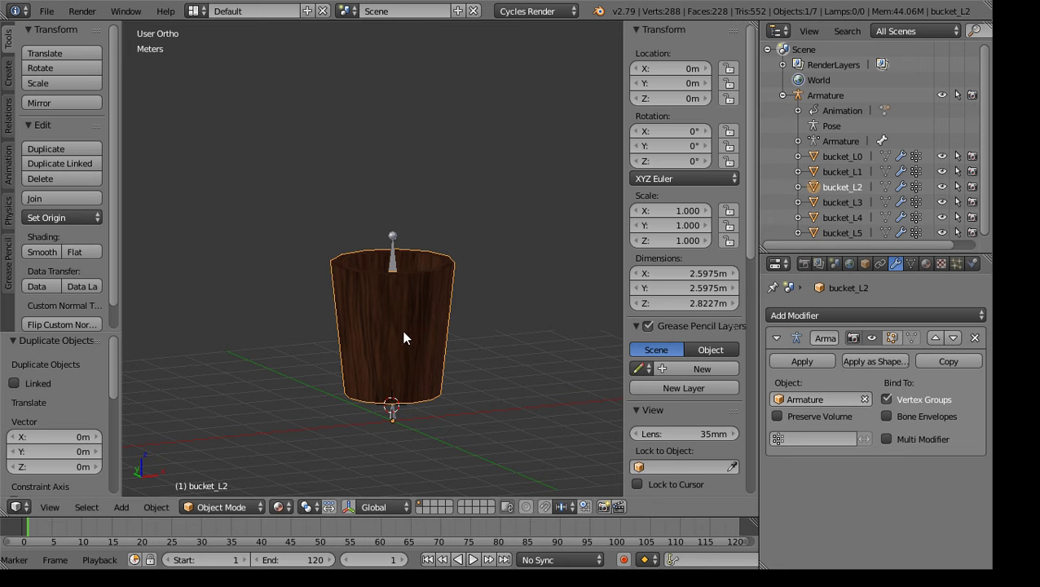
pyautogui.click(877, 315)
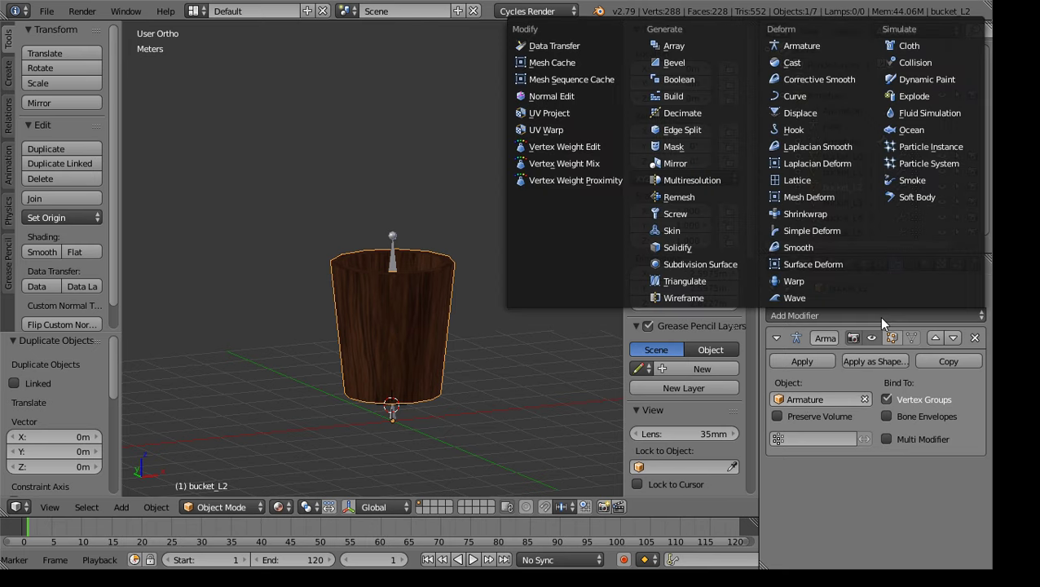
pyautogui.click(709, 114)
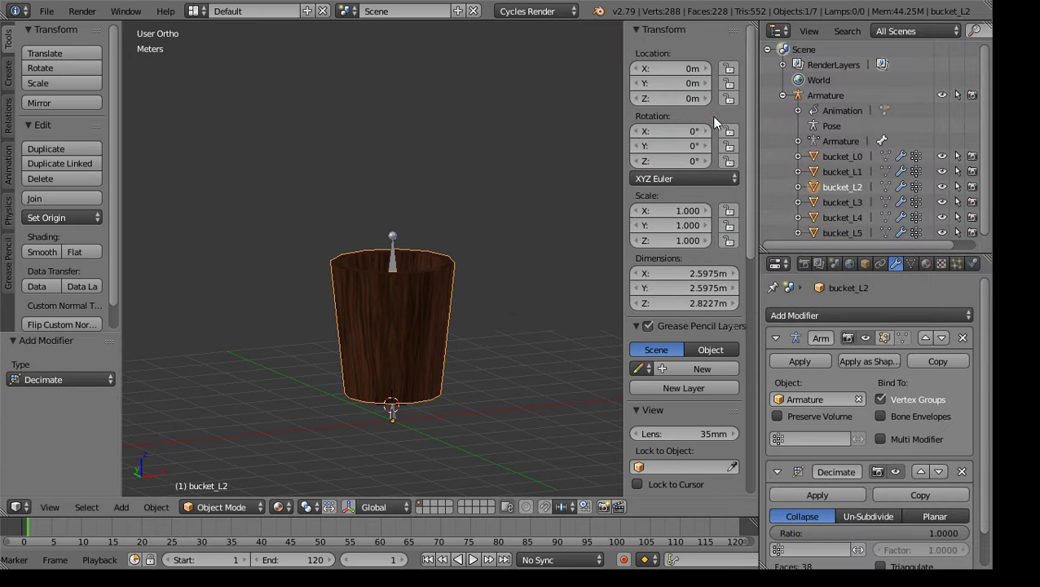
pyautogui.scroll(-2, 872, 425)
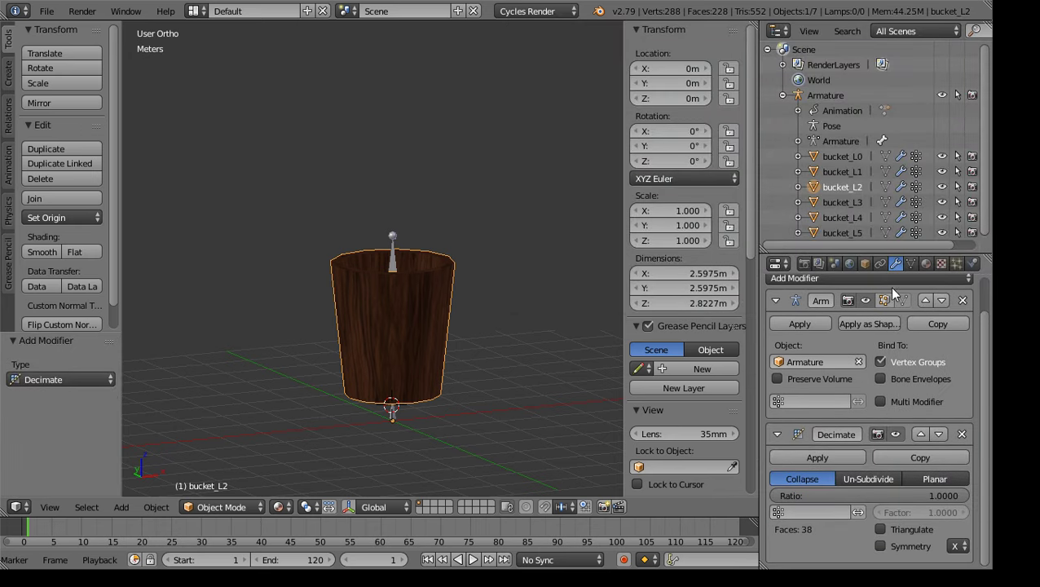
pyautogui.click(920, 434)
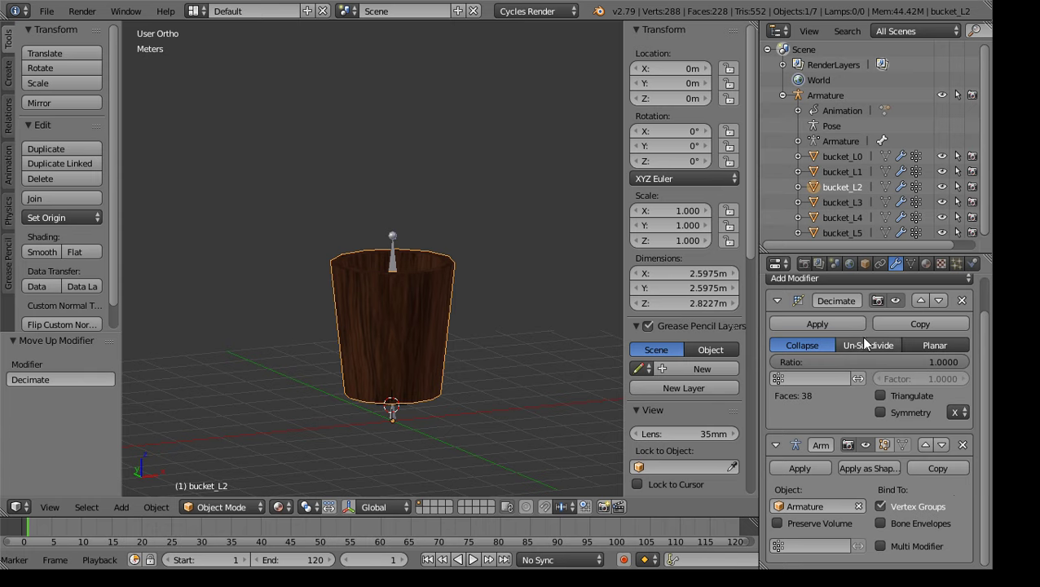
pyautogui.click(843, 202)
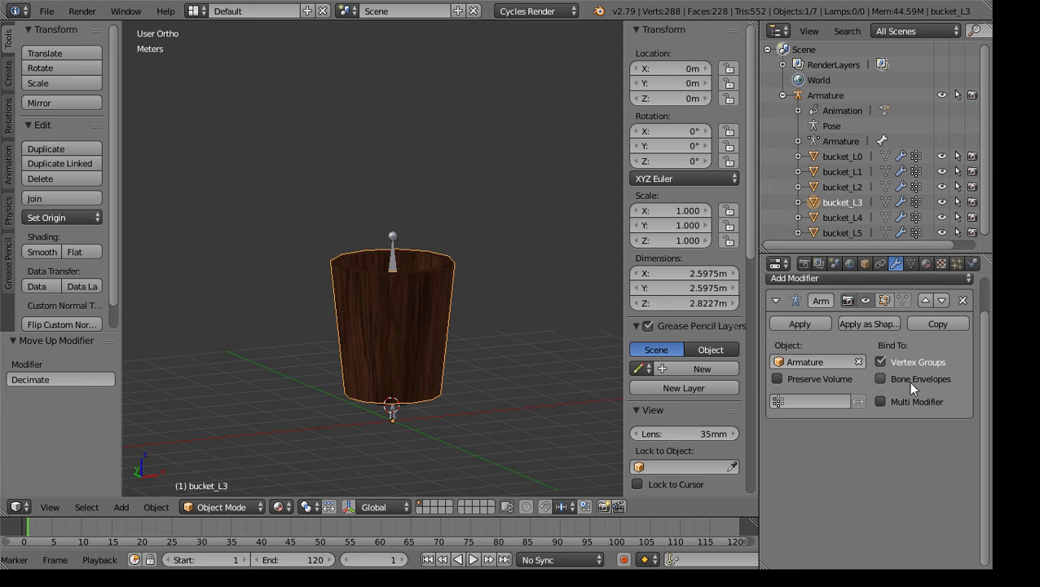
pyautogui.click(876, 278)
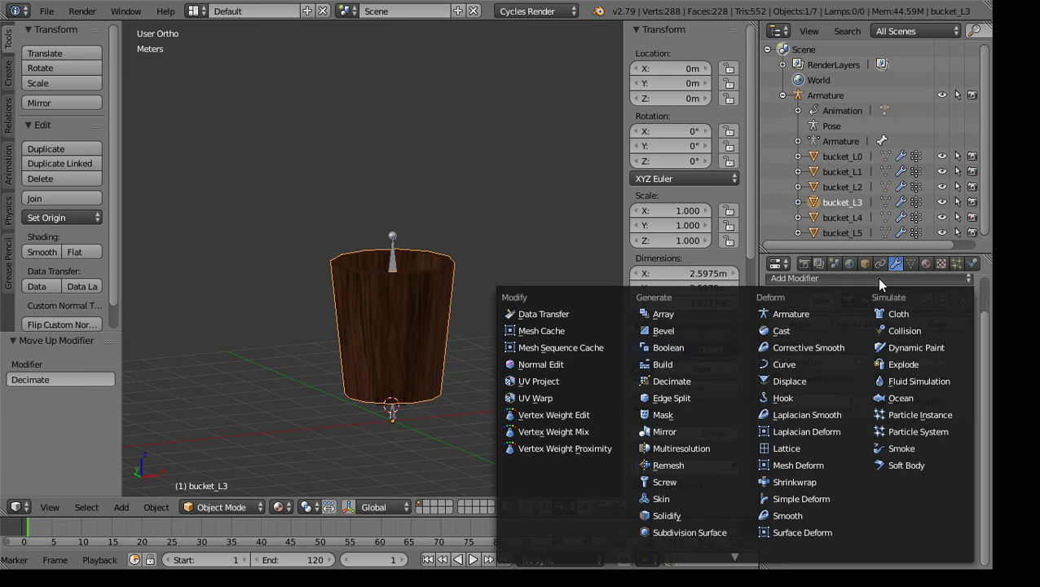
pyautogui.click(698, 381)
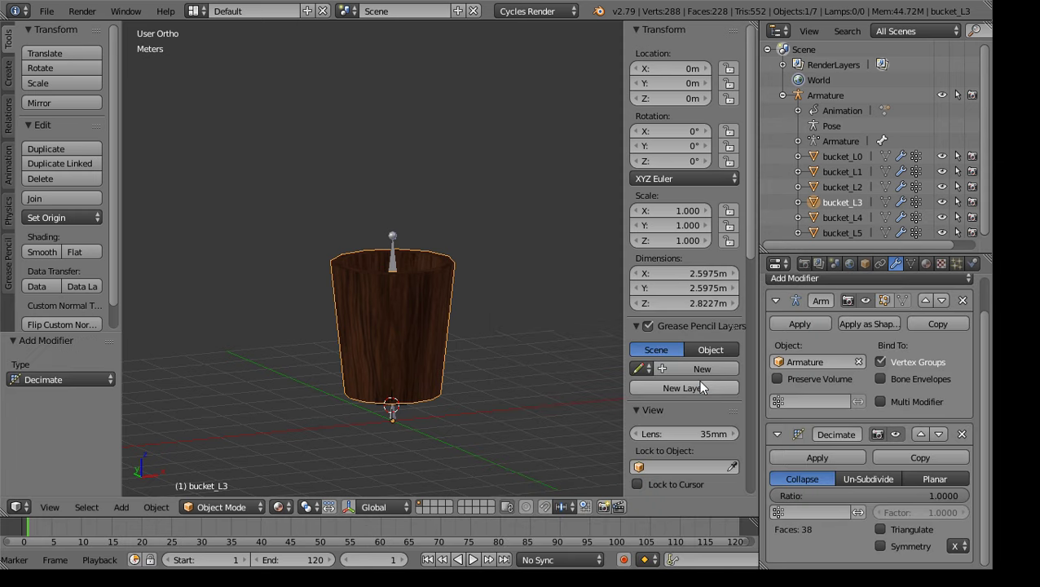
pyautogui.click(920, 434)
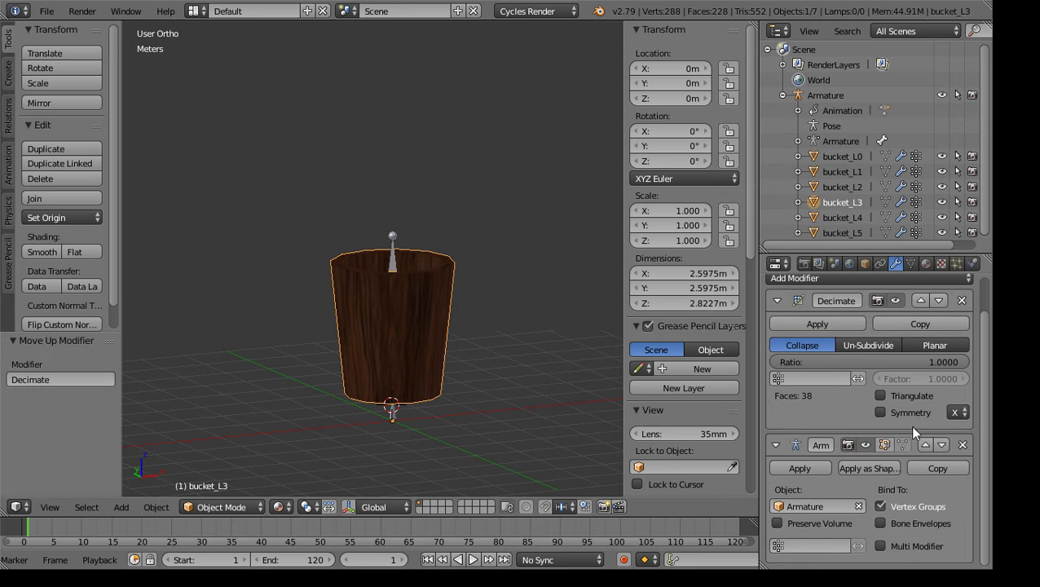
# Add a Decimate modifier to bucket_L4 and bucket_L5, moving each above the Armature modifier
pyautogui.click(843, 216)
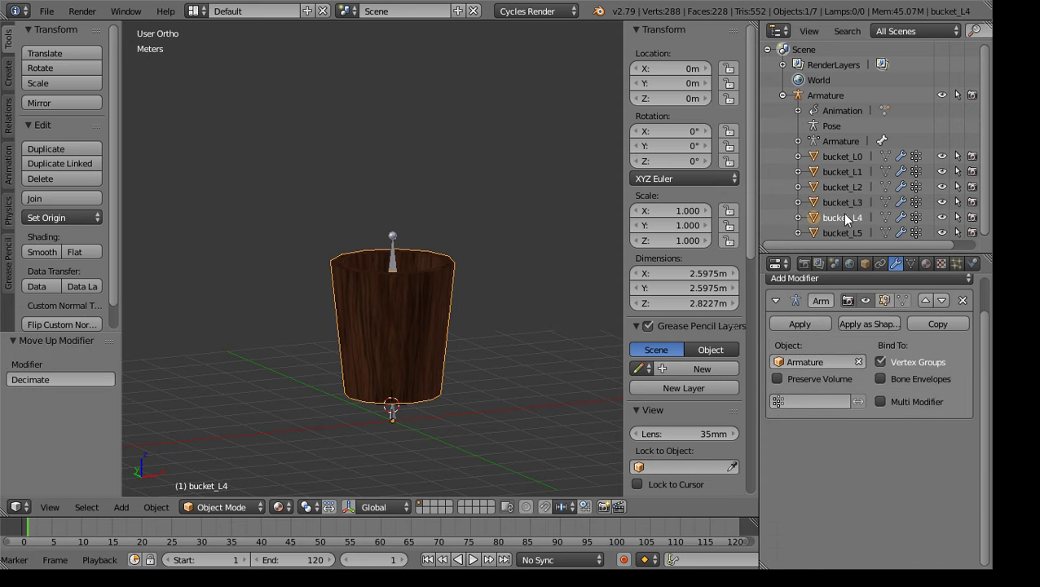
pyautogui.click(878, 278)
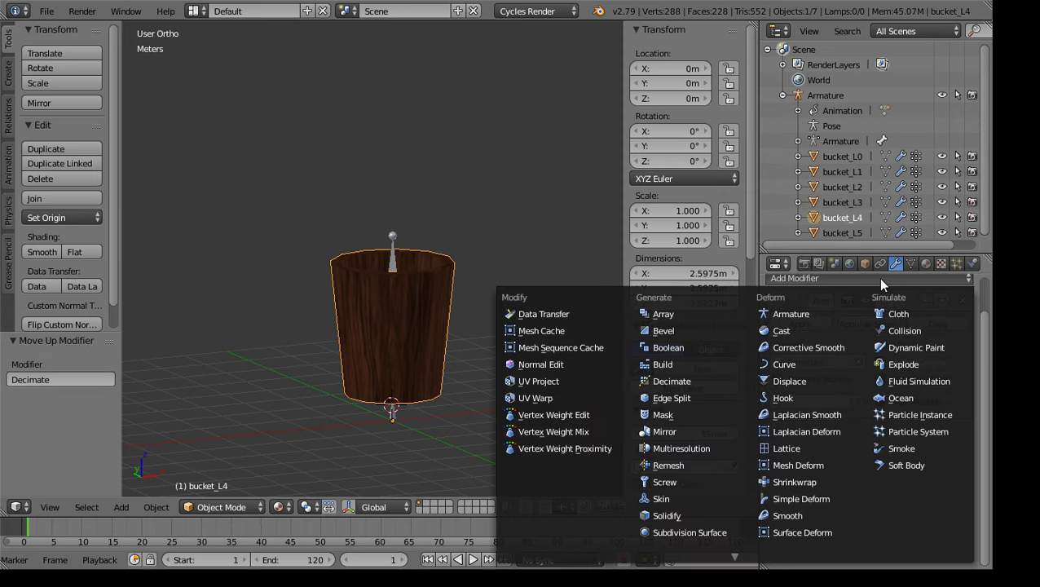
pyautogui.click(667, 379)
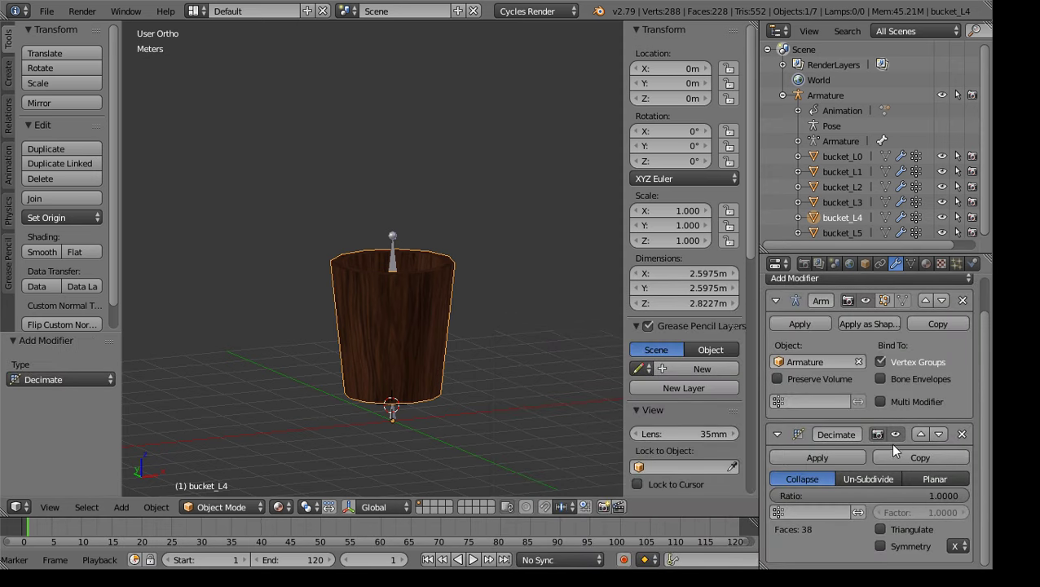
pyautogui.click(920, 434)
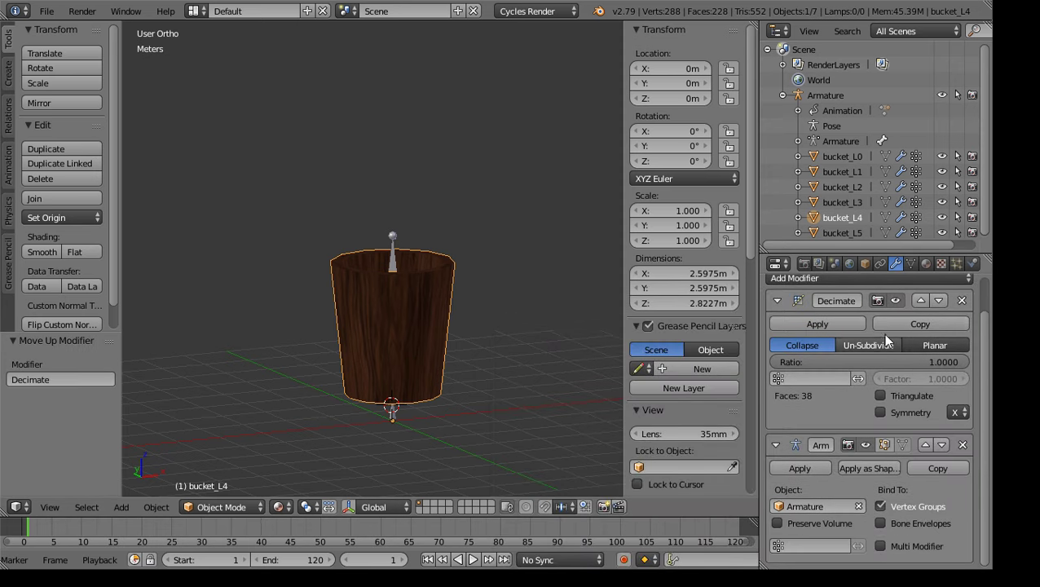
pyautogui.click(843, 233)
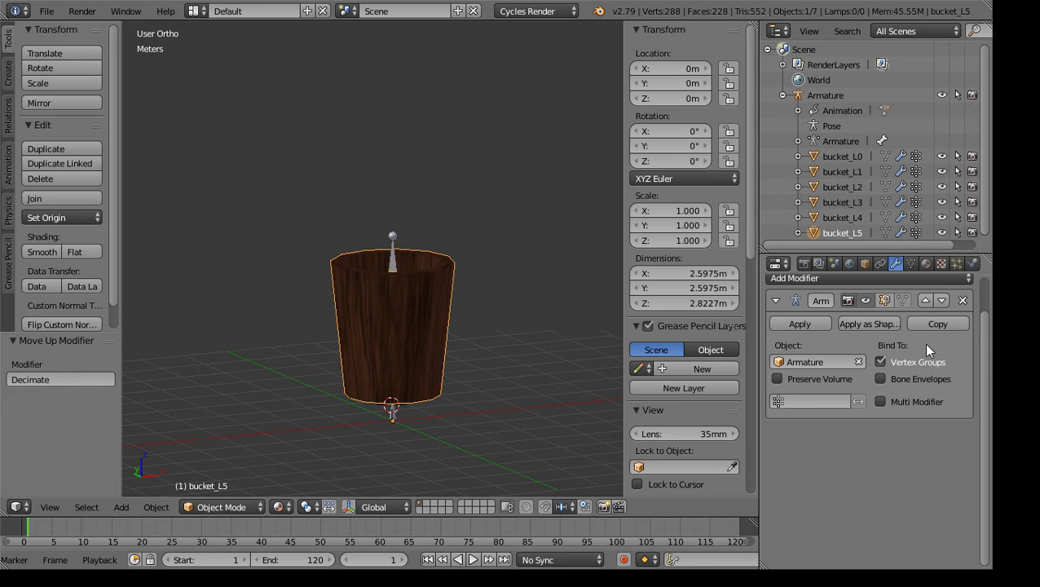
pyautogui.click(876, 278)
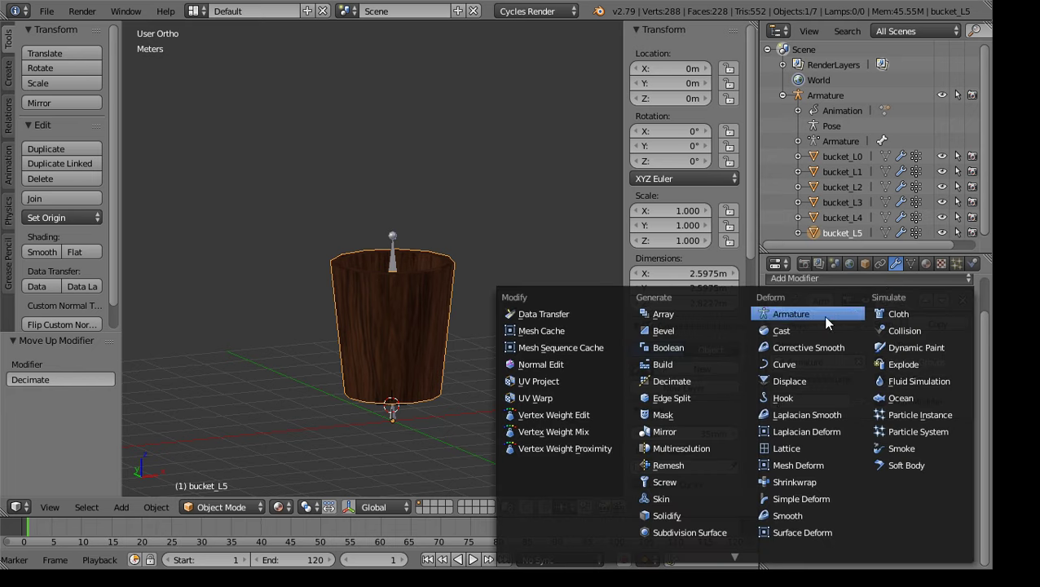
pyautogui.click(684, 380)
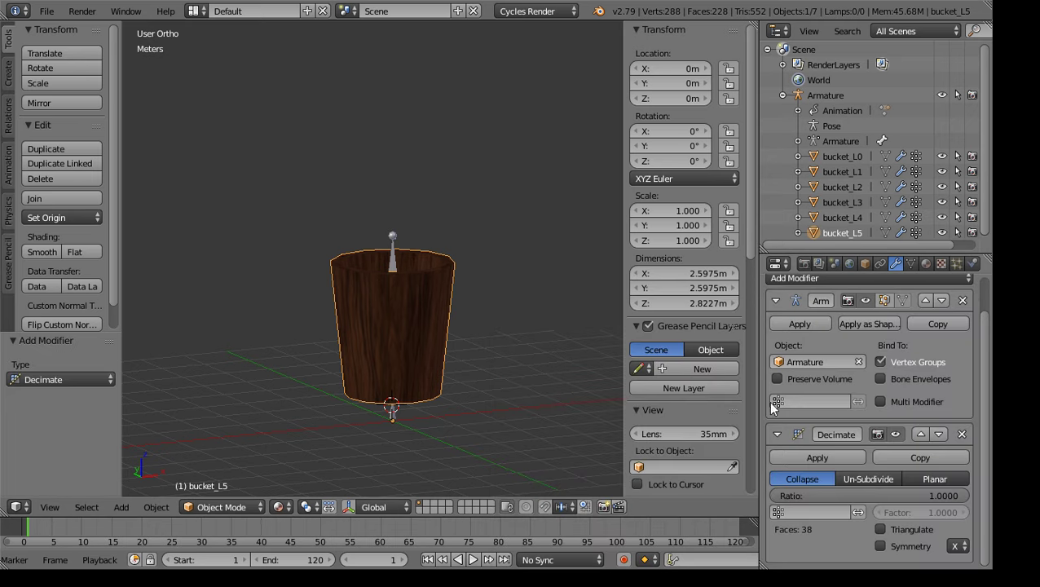
pyautogui.click(920, 435)
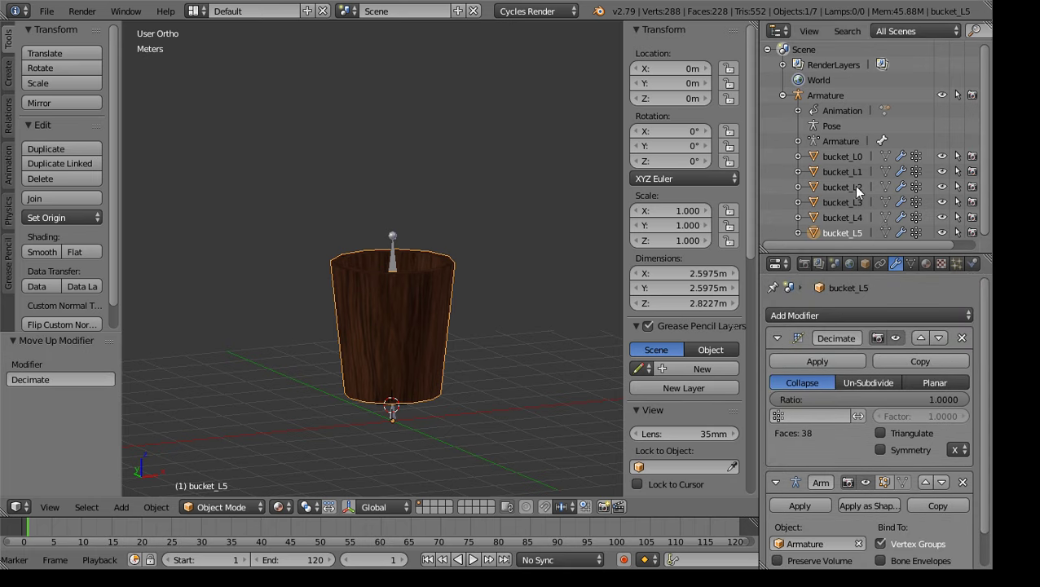
# Set bucket_L2's Decimate ratio to 0.9 and apply it
pyautogui.click(843, 186)
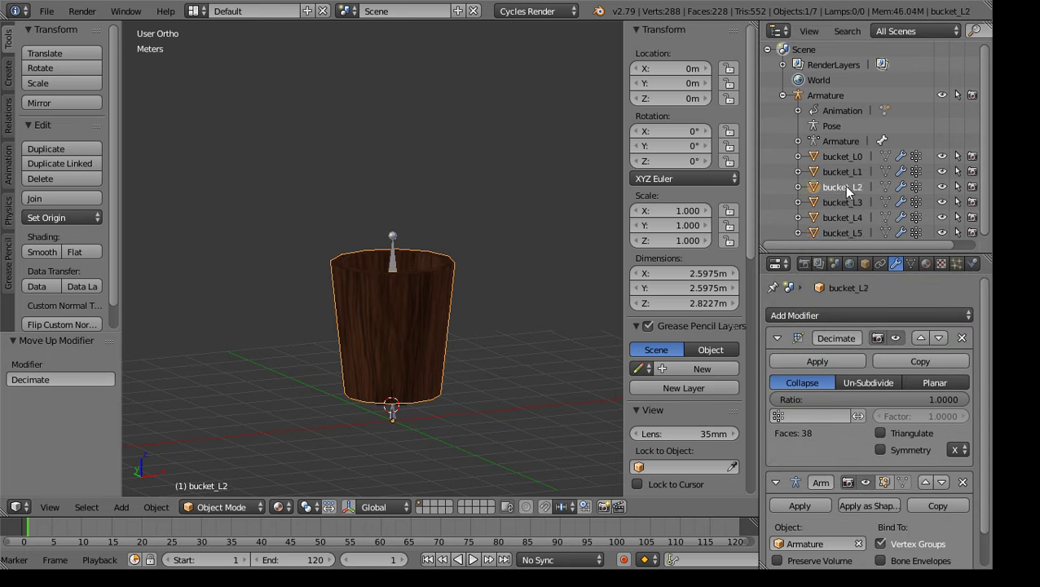
pyautogui.click(896, 400)
pyautogui.write('0.9')
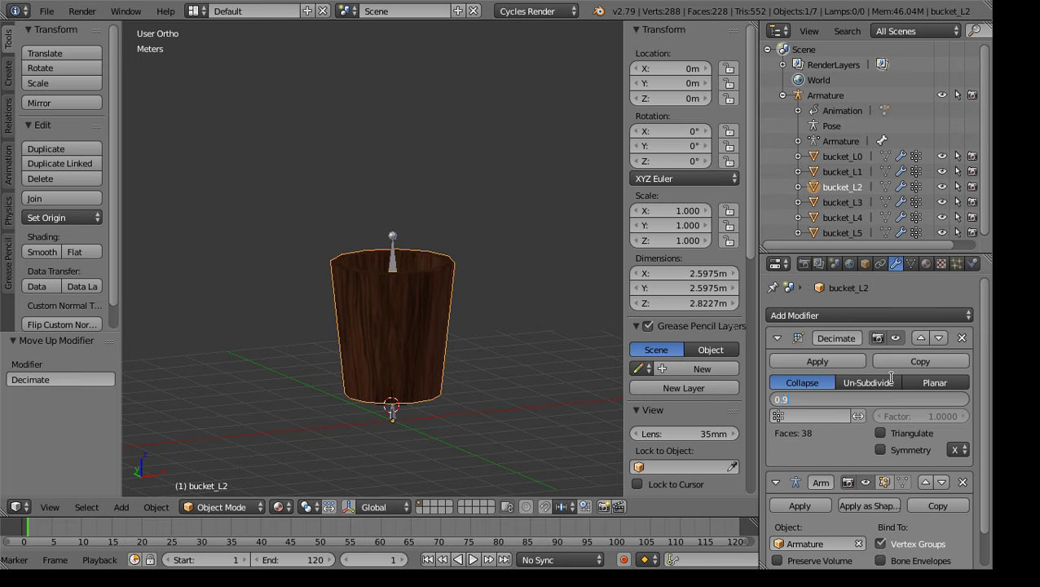
pyautogui.press('Return')
pyautogui.click(834, 359)
# Set bucket_L3's Decimate ratio to 0.7 and apply it
pyautogui.click(842, 202)
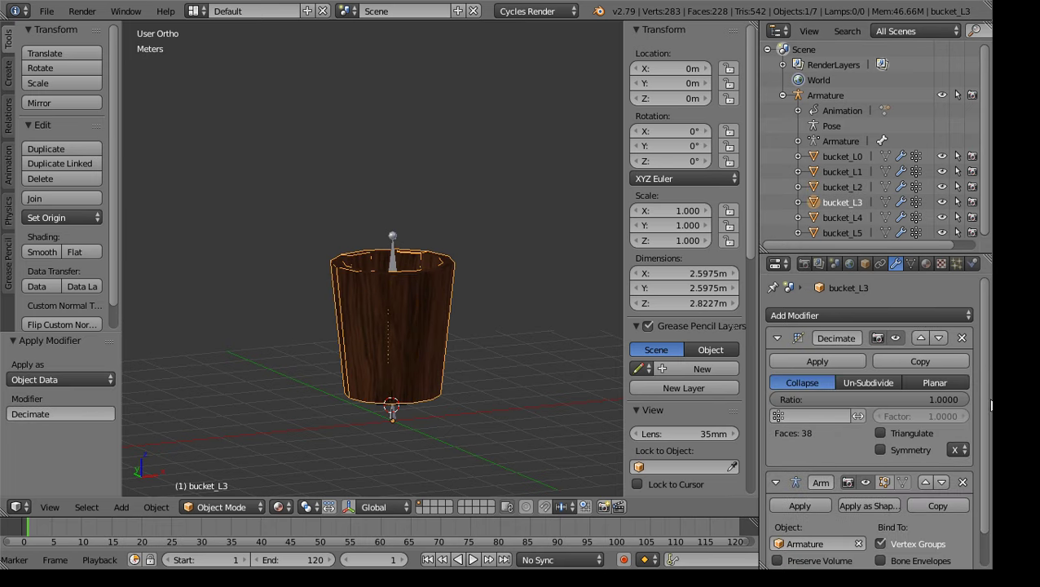
pyautogui.click(954, 401)
pyautogui.write('0')
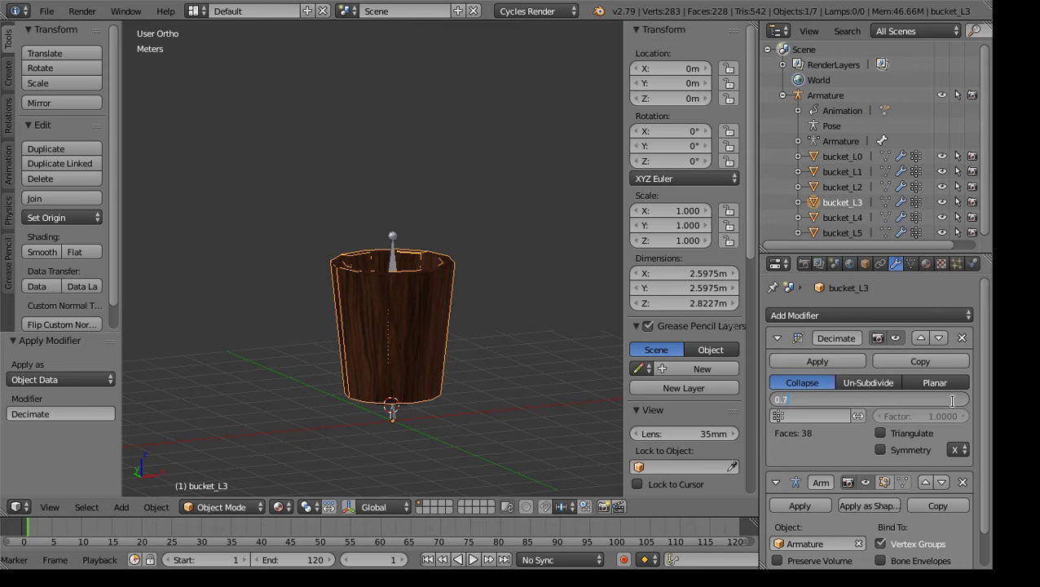
pyautogui.write('.7')
pyautogui.press('Return')
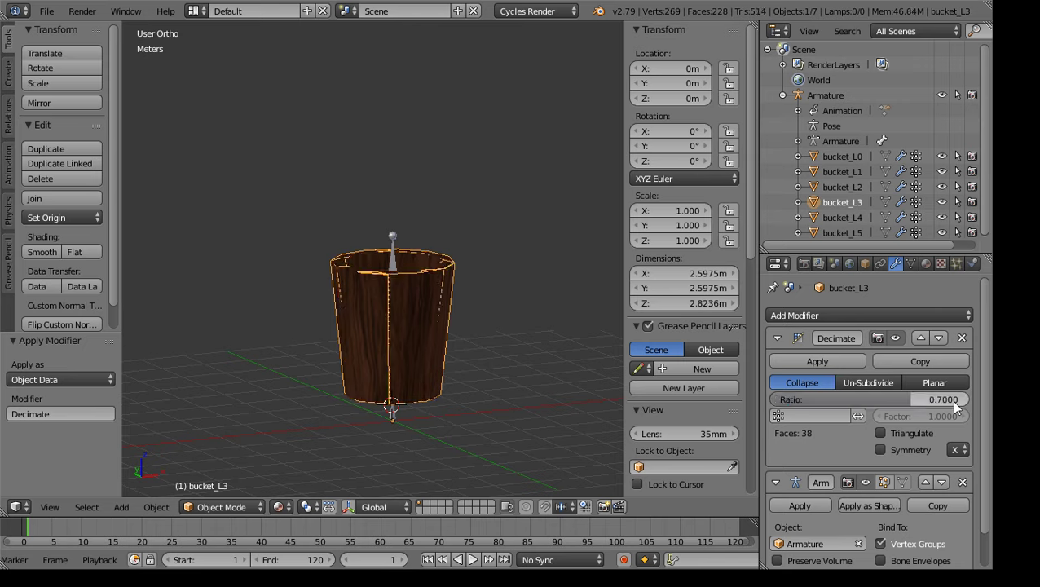
pyautogui.click(842, 361)
# Set bucket_L4's Decimate ratio to 0.5 and apply it
pyautogui.click(848, 217)
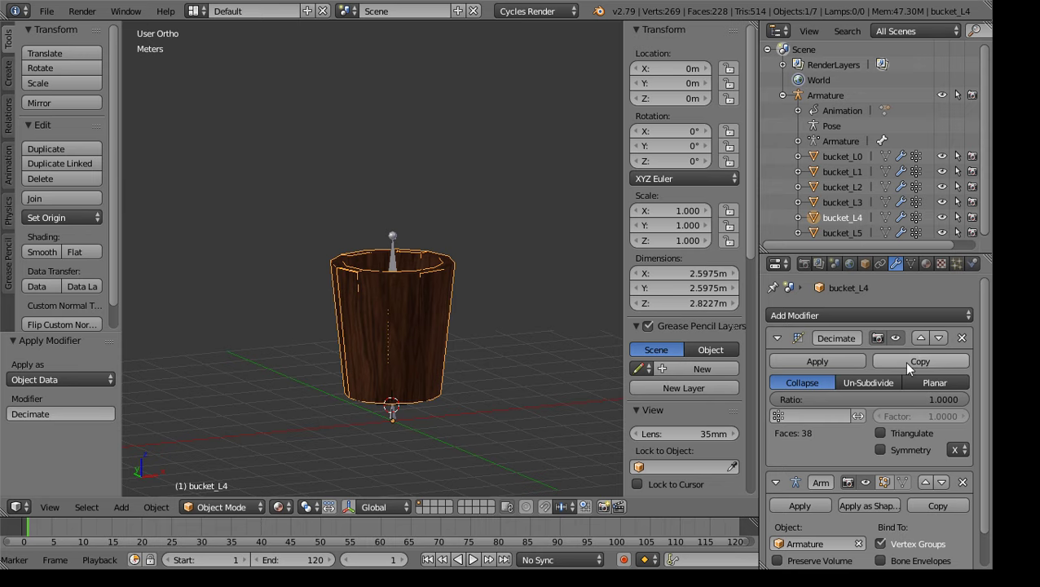
pyautogui.click(898, 399)
pyautogui.write('0.5')
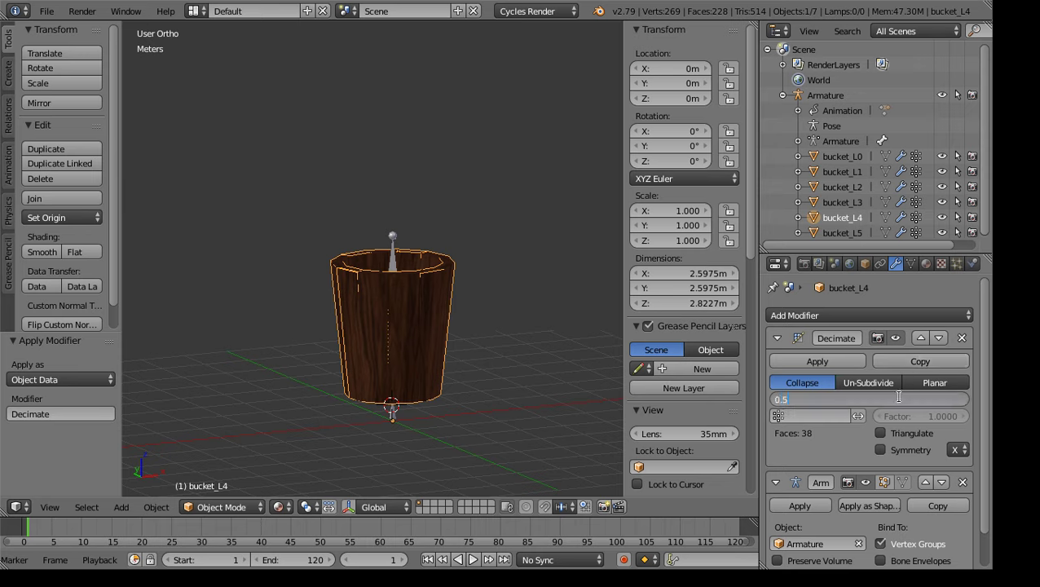
pyautogui.press('Return')
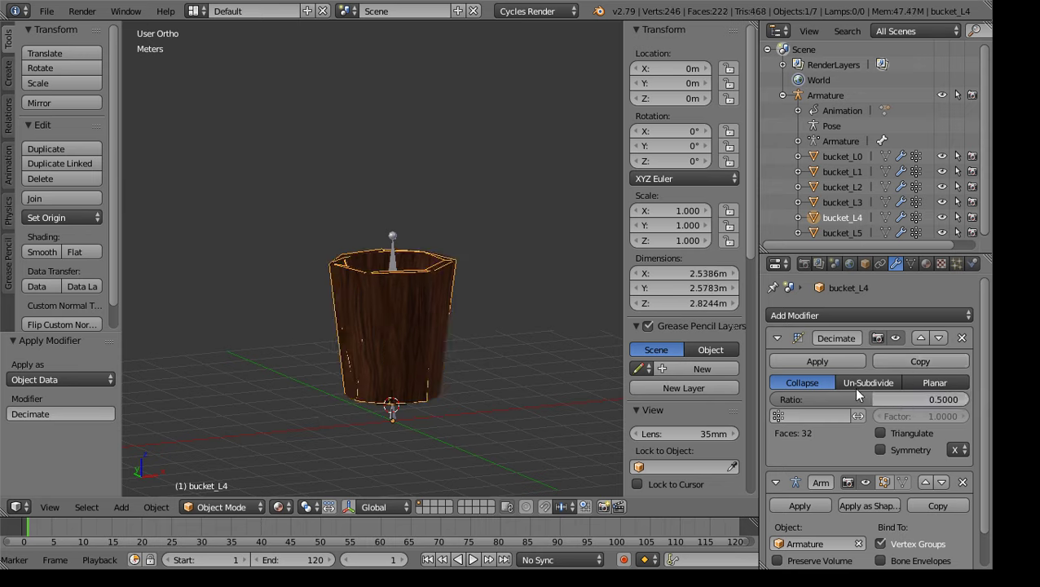
pyautogui.click(808, 359)
# Set bucket_L5's Decimate ratio to 0.3 and apply it
pyautogui.click(839, 233)
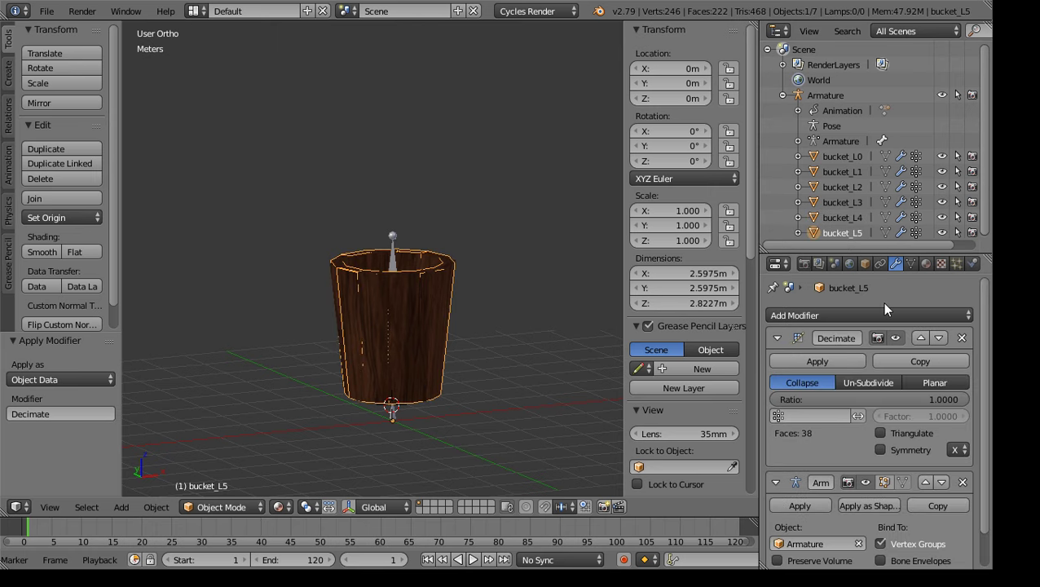
pyautogui.click(929, 398)
pyautogui.write('0.3')
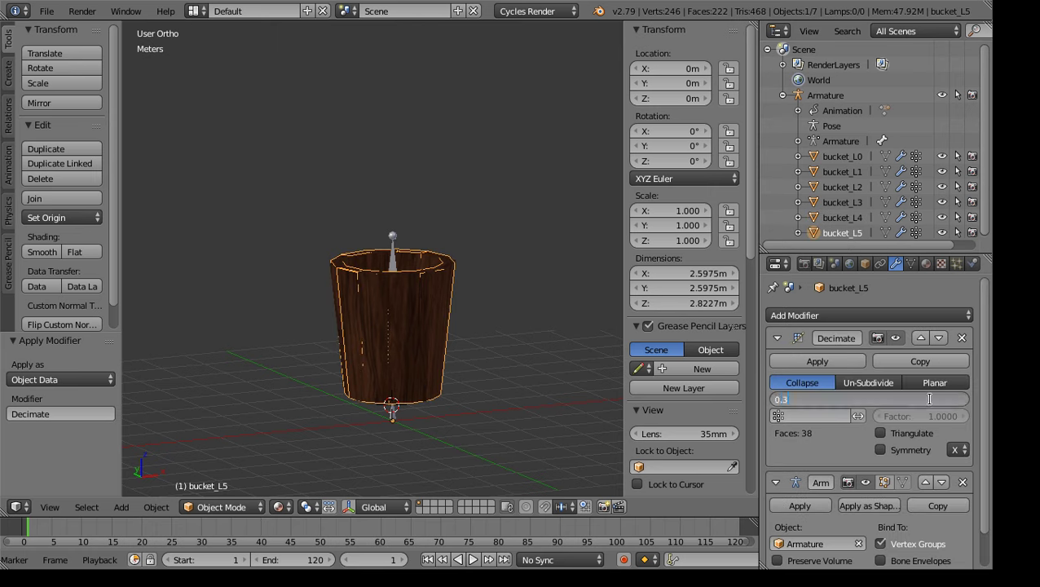
pyautogui.press('Return')
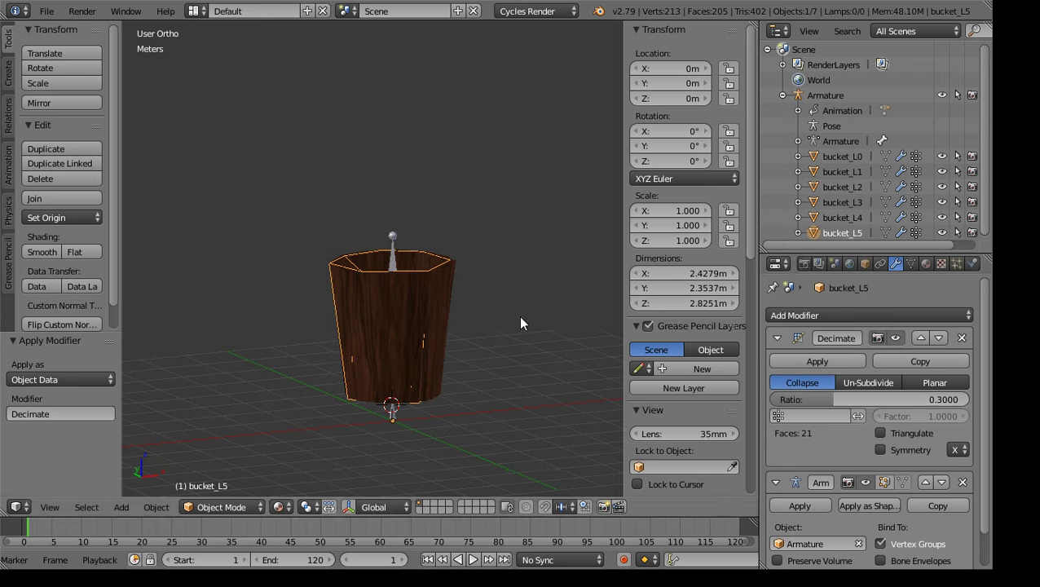
pyautogui.click(817, 361)
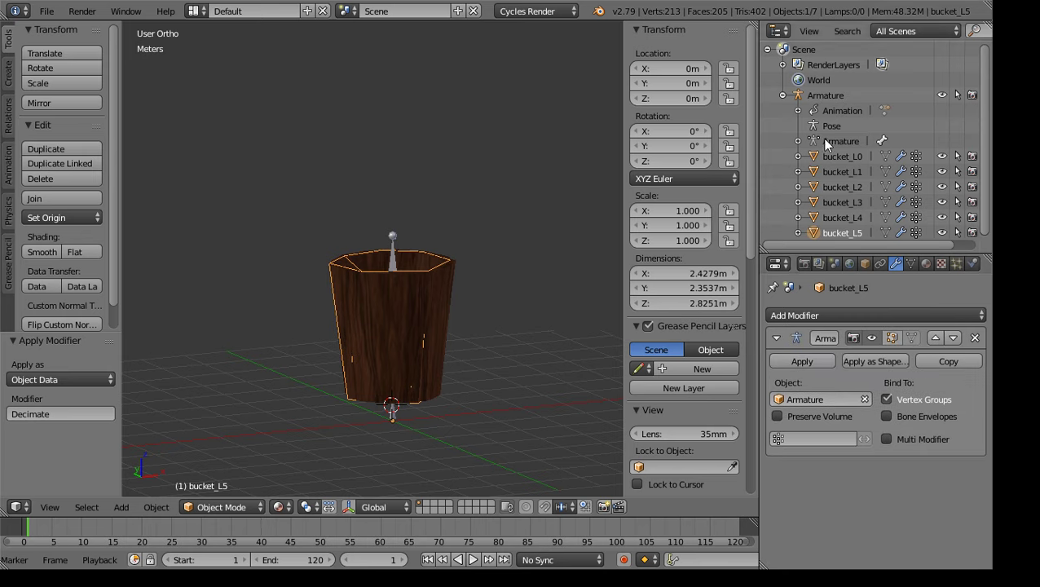
# Hide bucket_L0, L1, L3, L4 and L5 in the Outliner, keeping bucket_L2 selected
pyautogui.click(847, 156)
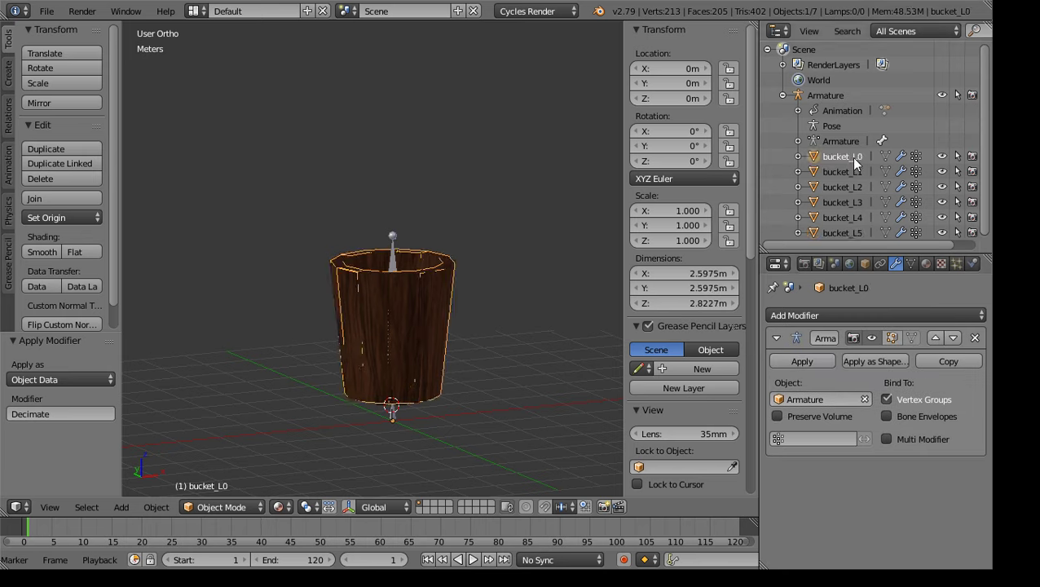
pyautogui.click(941, 156)
pyautogui.click(941, 171)
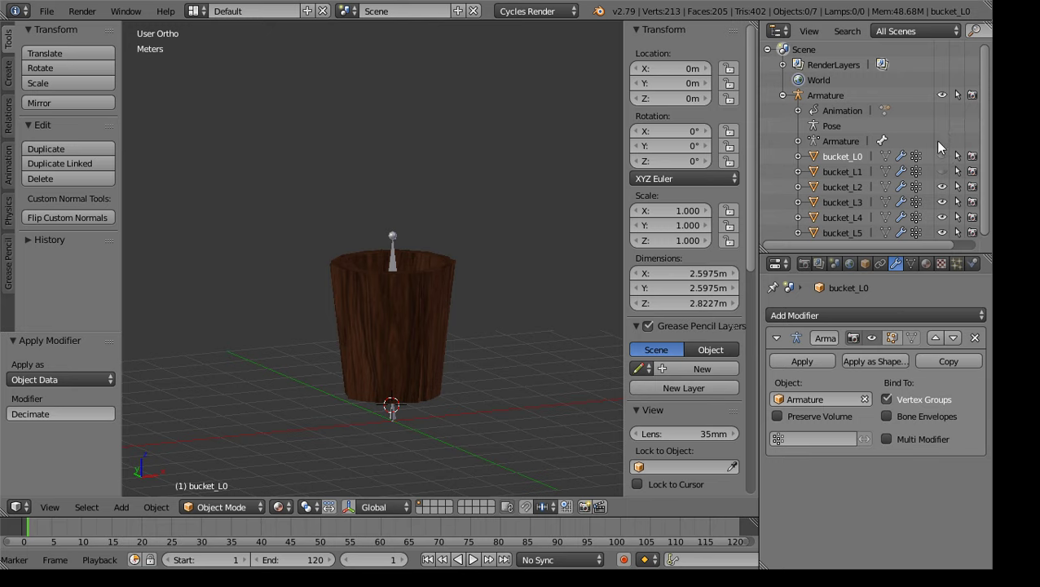
pyautogui.click(844, 187)
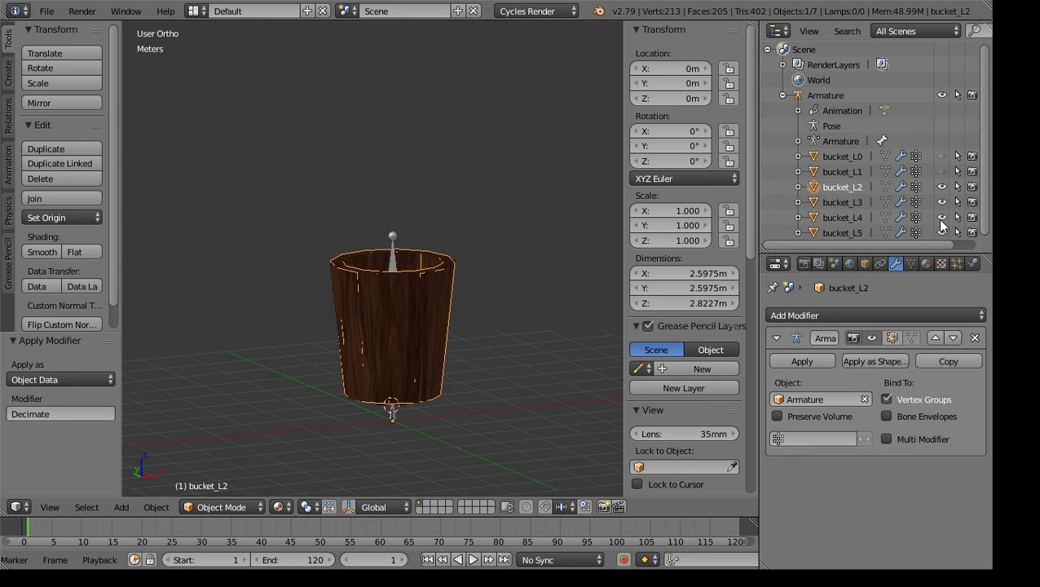
pyautogui.scroll(-1, 981, 187)
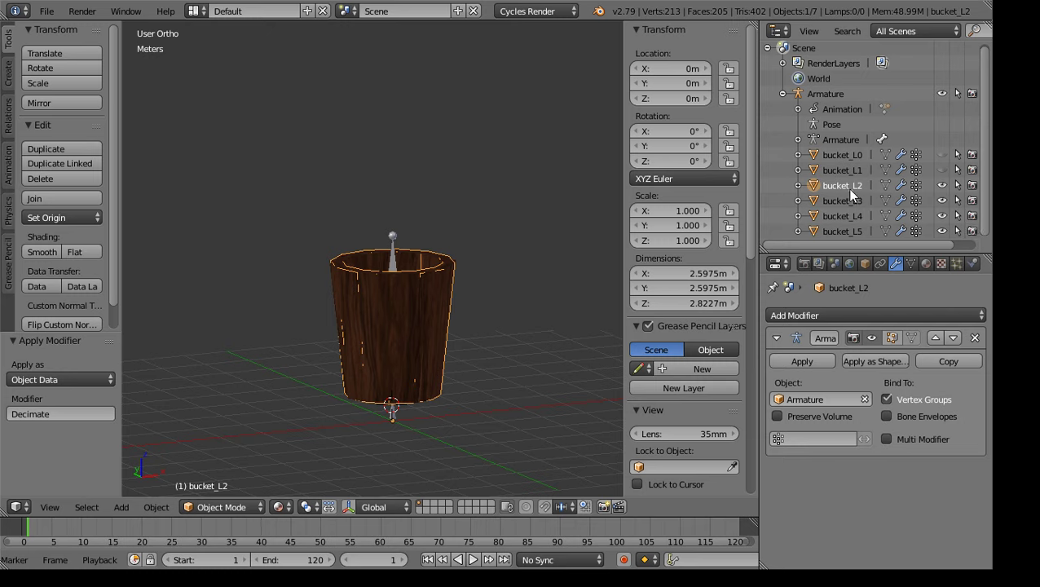
pyautogui.click(941, 200)
pyautogui.click(942, 215)
pyautogui.click(941, 228)
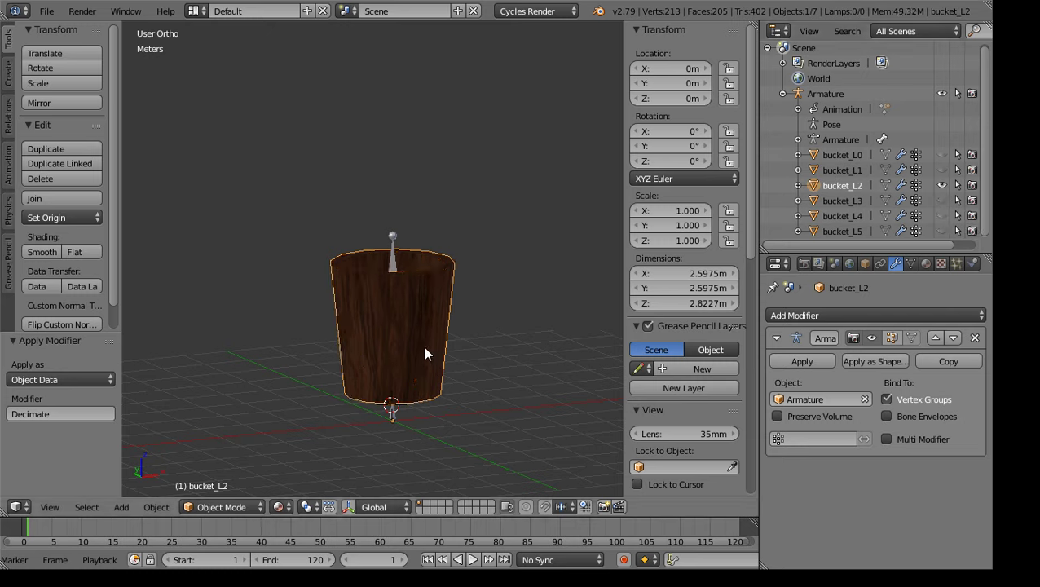
pyautogui.click(215, 507)
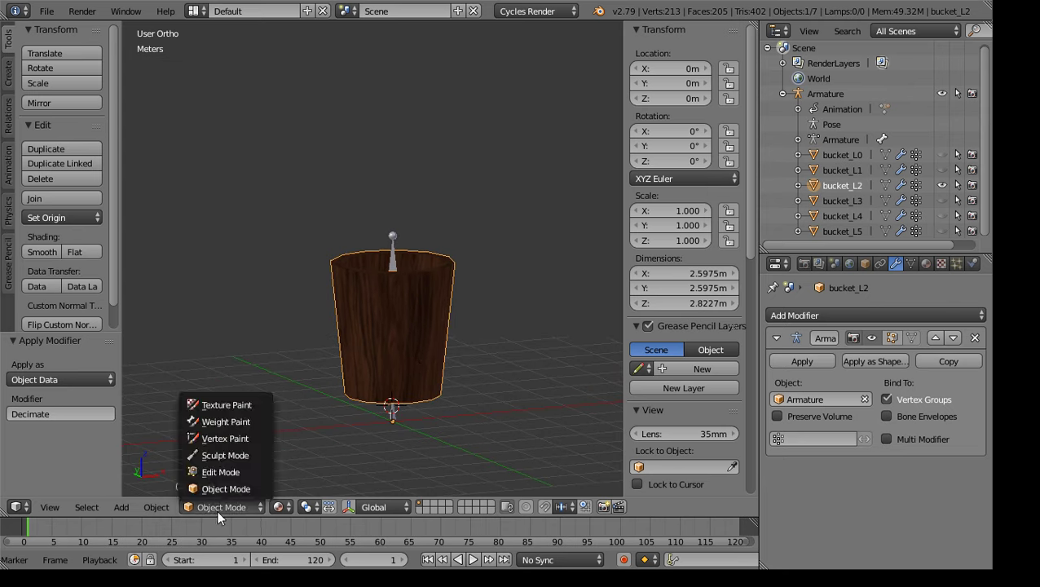
# Put bucket_L2 in Weight Paint mode, select the Body group and Limit Total to 1
pyautogui.click(231, 420)
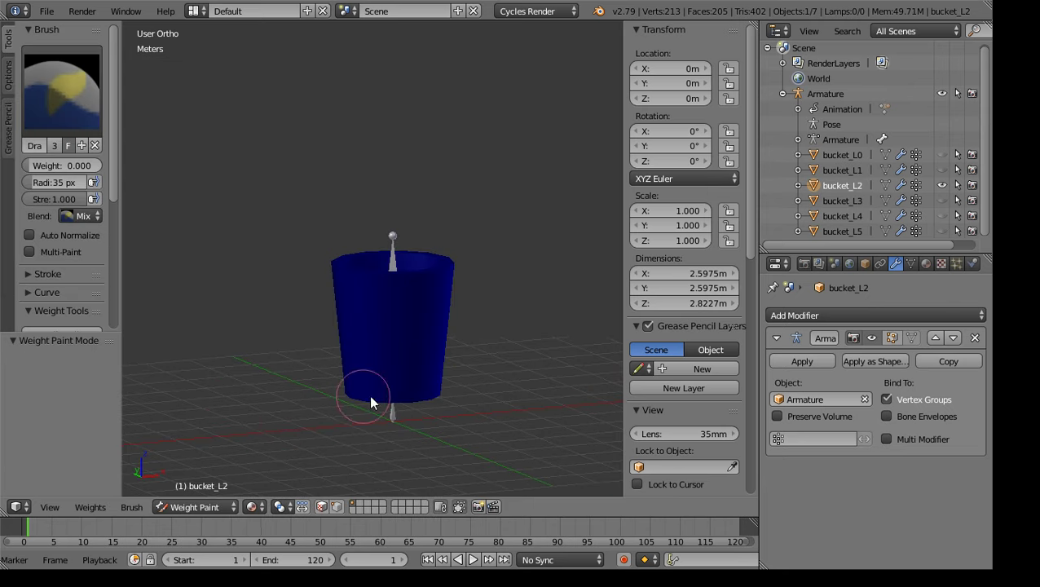
pyautogui.click(910, 264)
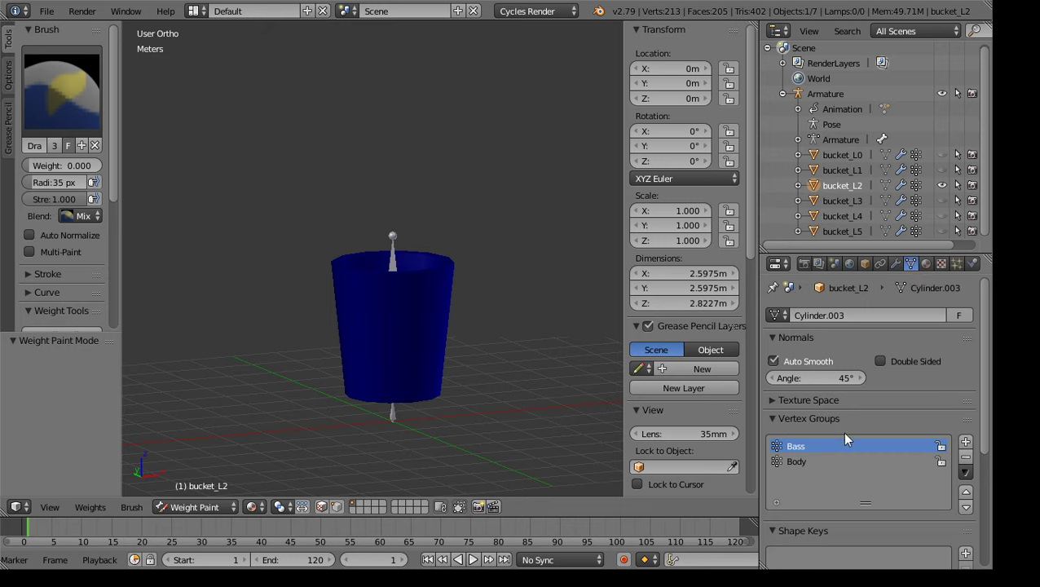
pyautogui.moveTo(563, 458); pyautogui.dragTo(498, 458, button='middle')
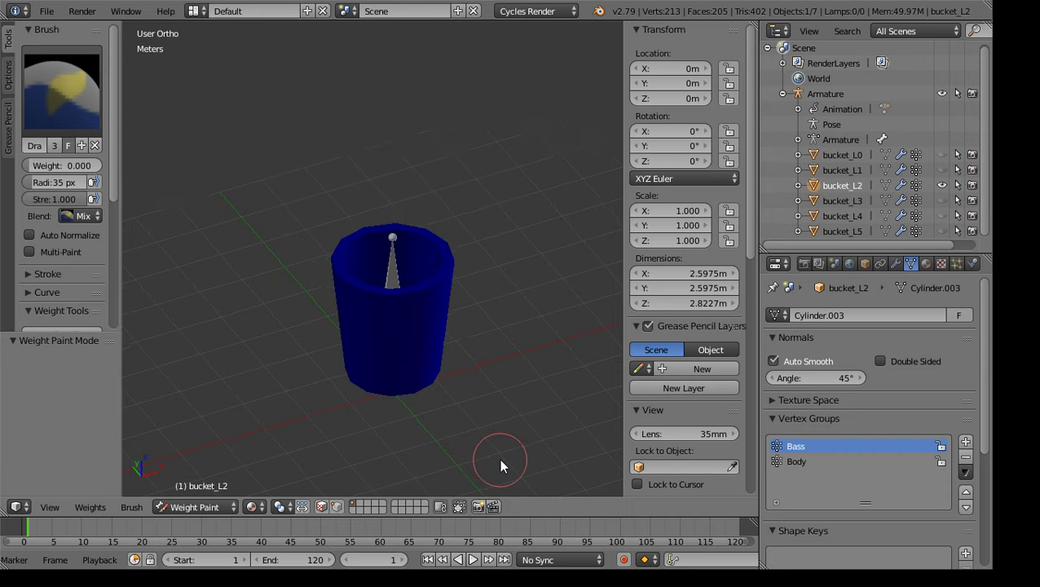
pyautogui.click(795, 463)
pyautogui.moveTo(517, 400); pyautogui.dragTo(567, 381, button='middle')
pyautogui.click(805, 448)
pyautogui.click(803, 462)
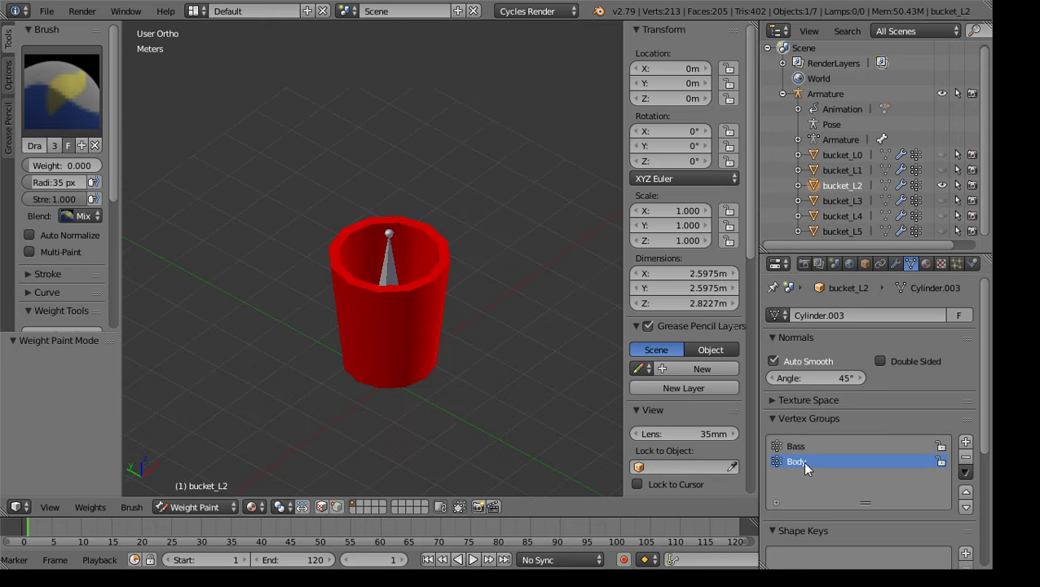
pyautogui.moveTo(441, 413); pyautogui.dragTo(453, 377, button='middle')
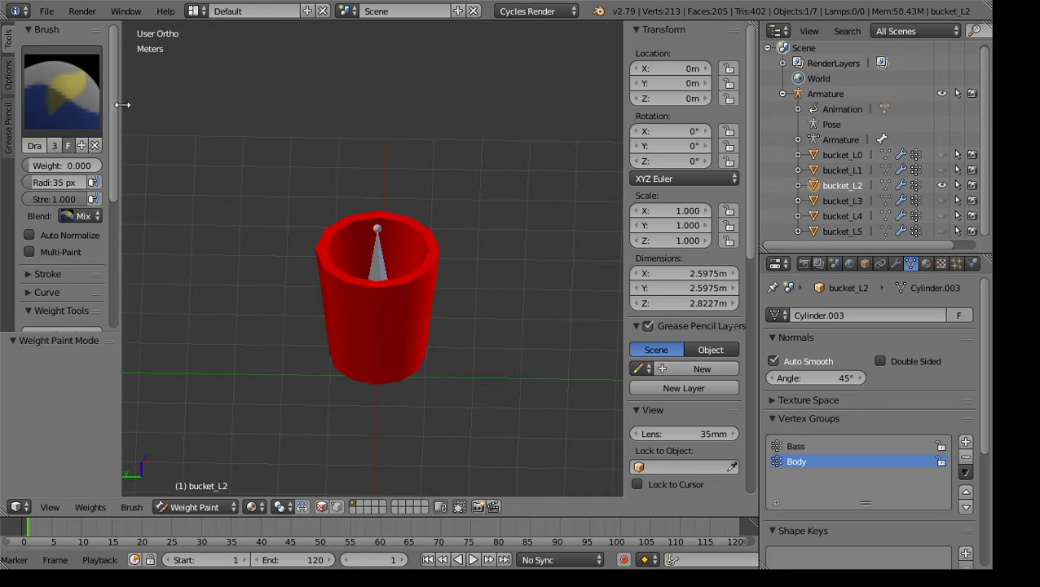
pyautogui.scroll(-6, 111, 102)
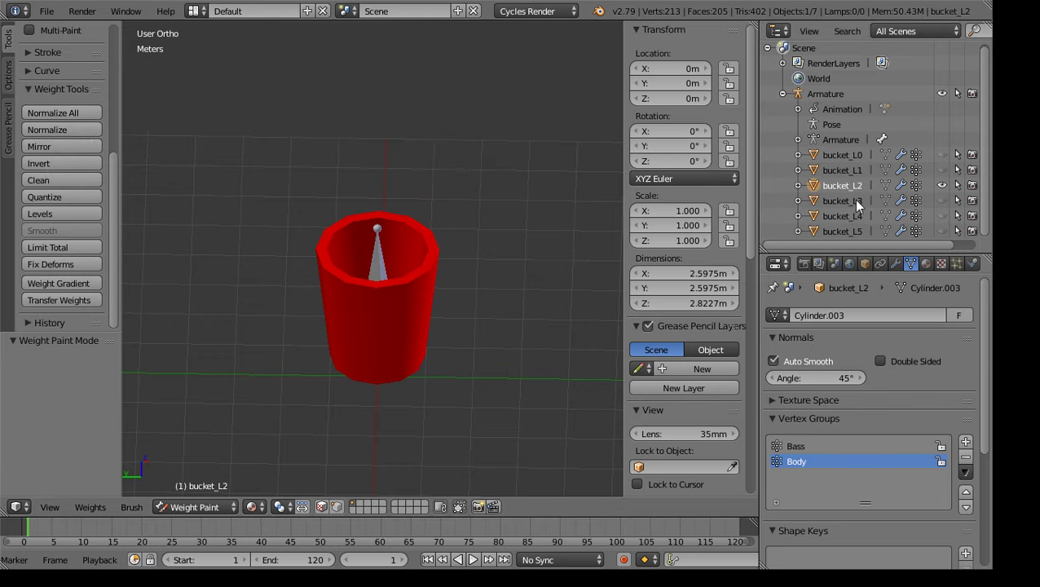
pyautogui.click(62, 243)
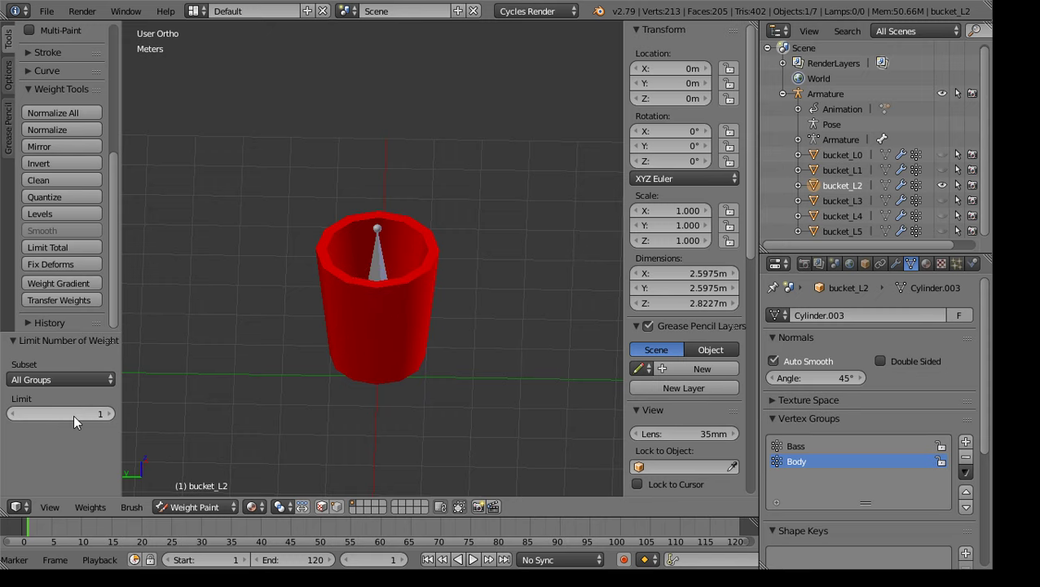
pyautogui.moveTo(374, 172); pyautogui.dragTo(533, 220, button='middle')
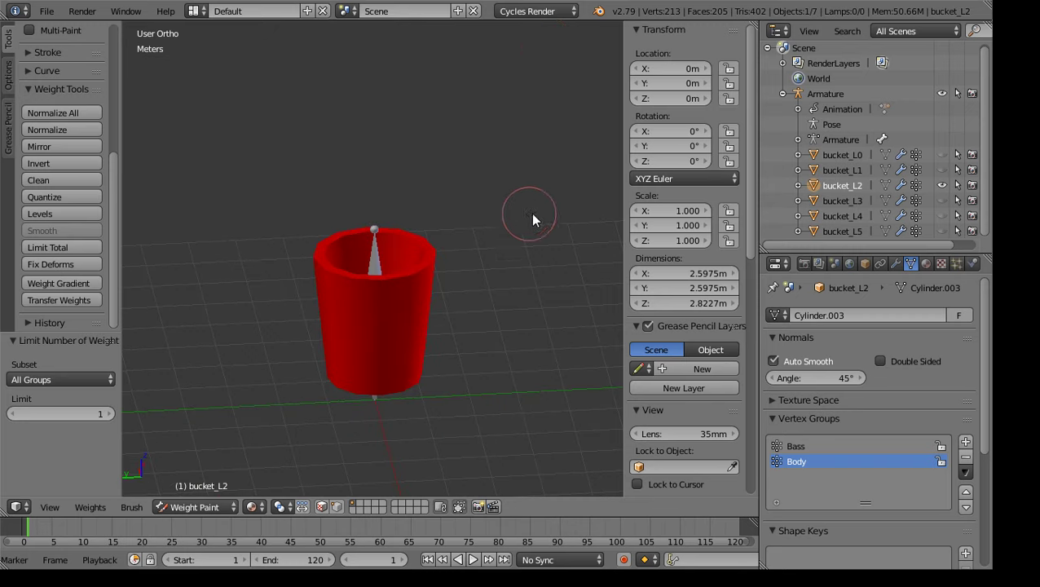
# Show only bucket_L3 and switch it to Weight Paint mode
pyautogui.click(847, 200)
pyautogui.click(942, 201)
pyautogui.click(942, 185)
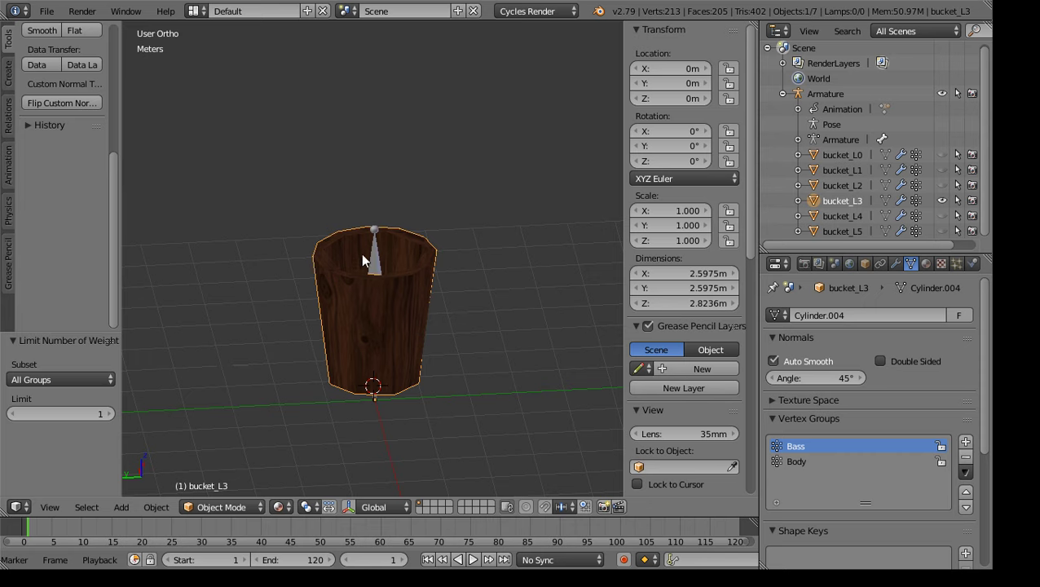
pyautogui.moveTo(365, 261); pyautogui.dragTo(372, 315, button='middle')
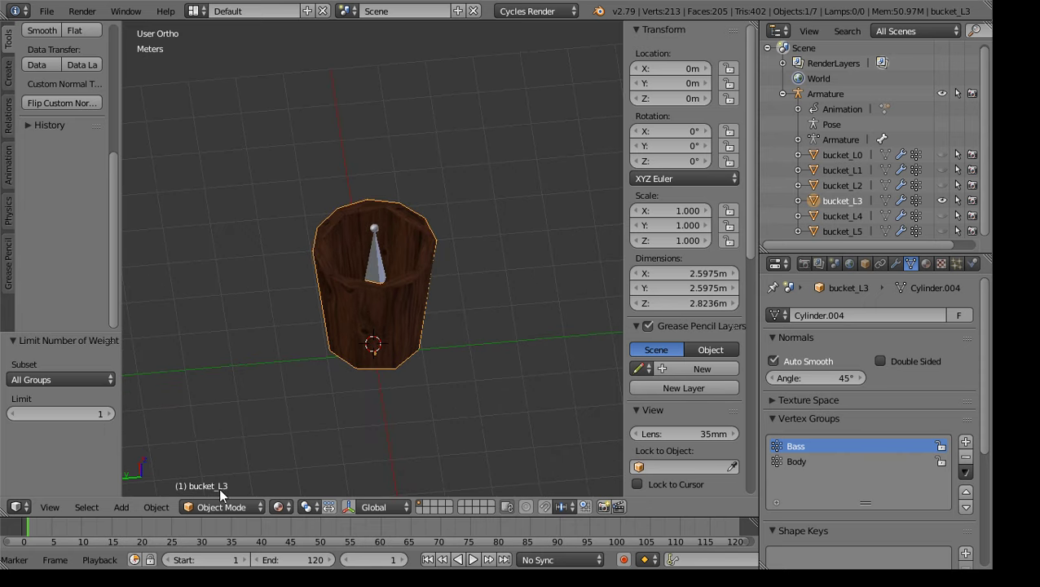
pyautogui.click(236, 507)
pyautogui.click(242, 422)
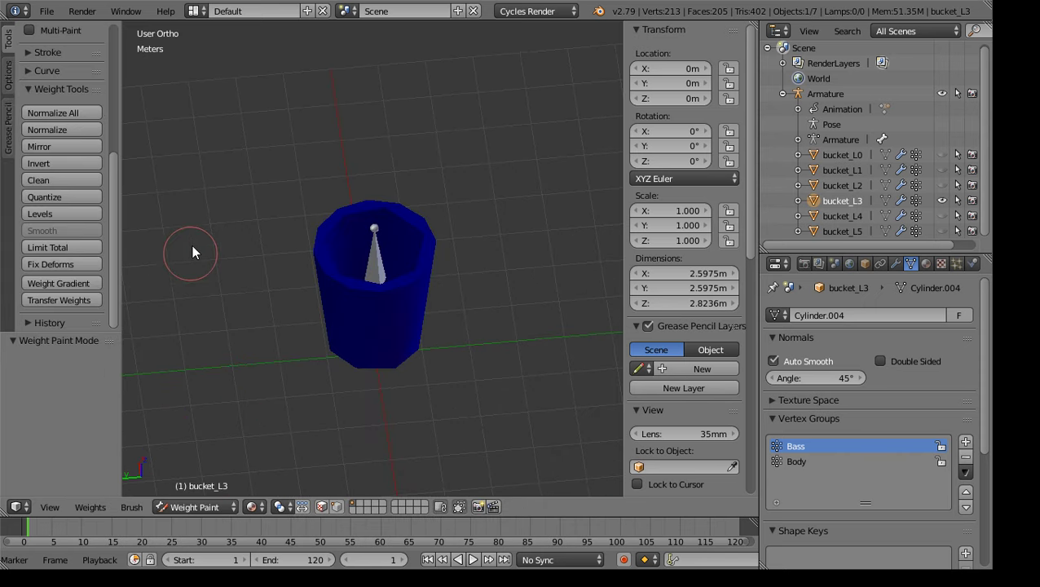
# Limit bucket_L3 to one group weight per vertex, then show bucket_L4 instead
pyautogui.moveTo(374, 443); pyautogui.dragTo(439, 150, button='middle')
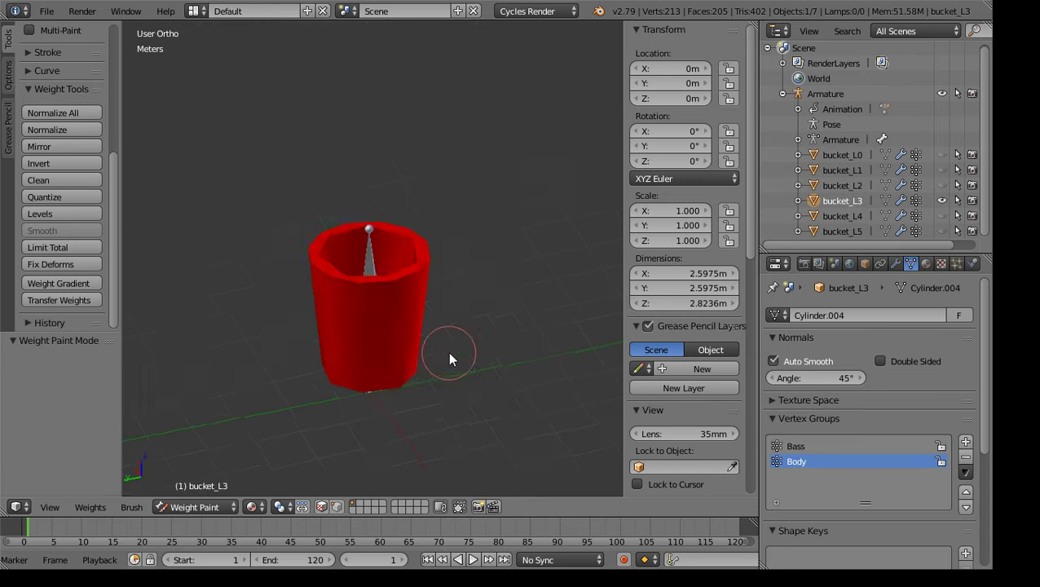
pyautogui.moveTo(448, 354); pyautogui.dragTo(488, 447, button='middle')
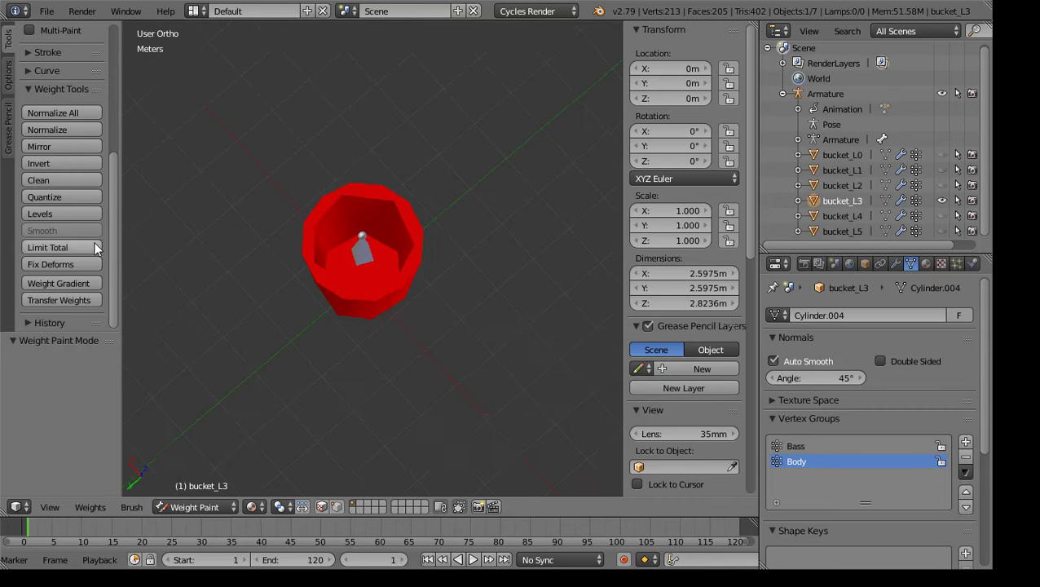
pyautogui.click(74, 248)
pyautogui.moveTo(416, 391); pyautogui.dragTo(540, 204, button='middle')
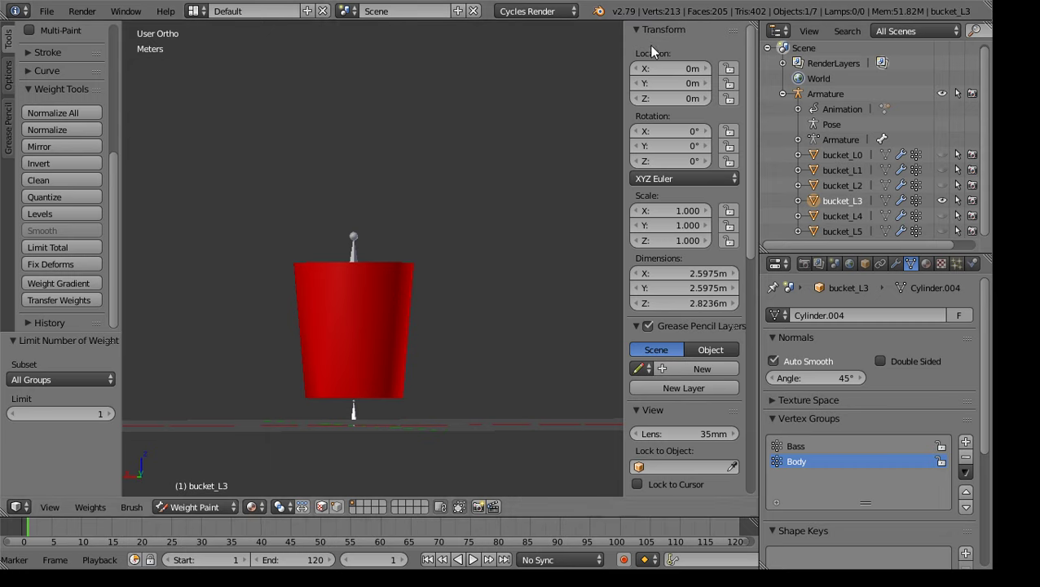
pyautogui.moveTo(437, 280); pyautogui.dragTo(444, 296, button='middle')
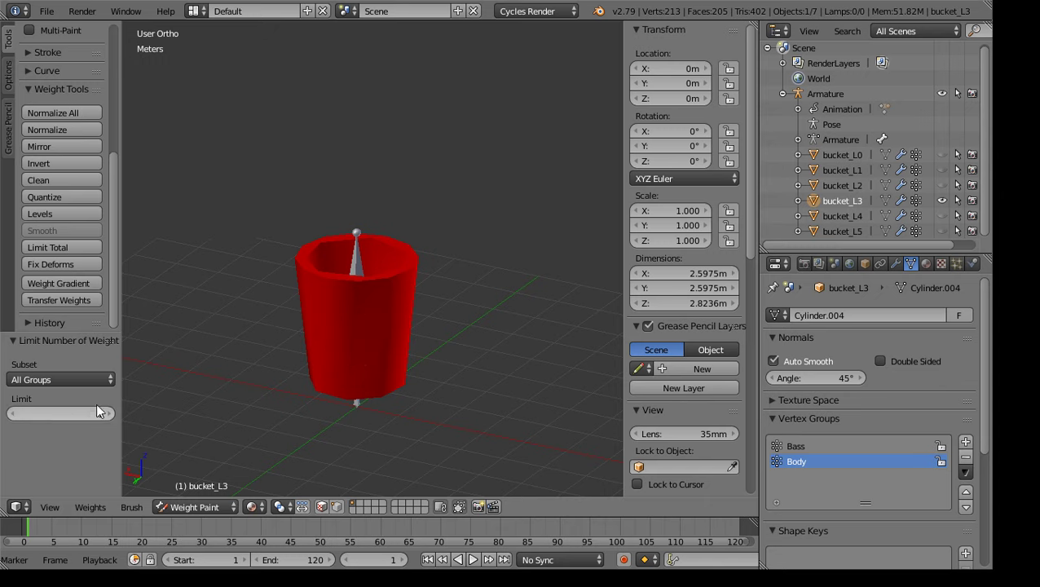
pyautogui.click(843, 216)
pyautogui.click(941, 201)
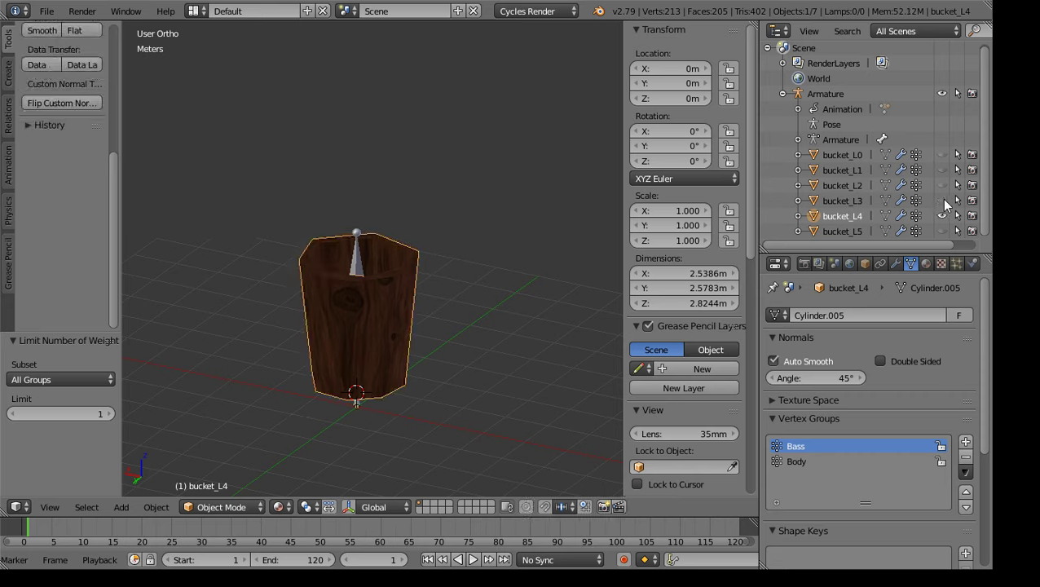
# Put bucket_L4 in Weight Paint mode, select the Body group and Limit Total to 1
pyautogui.click(234, 507)
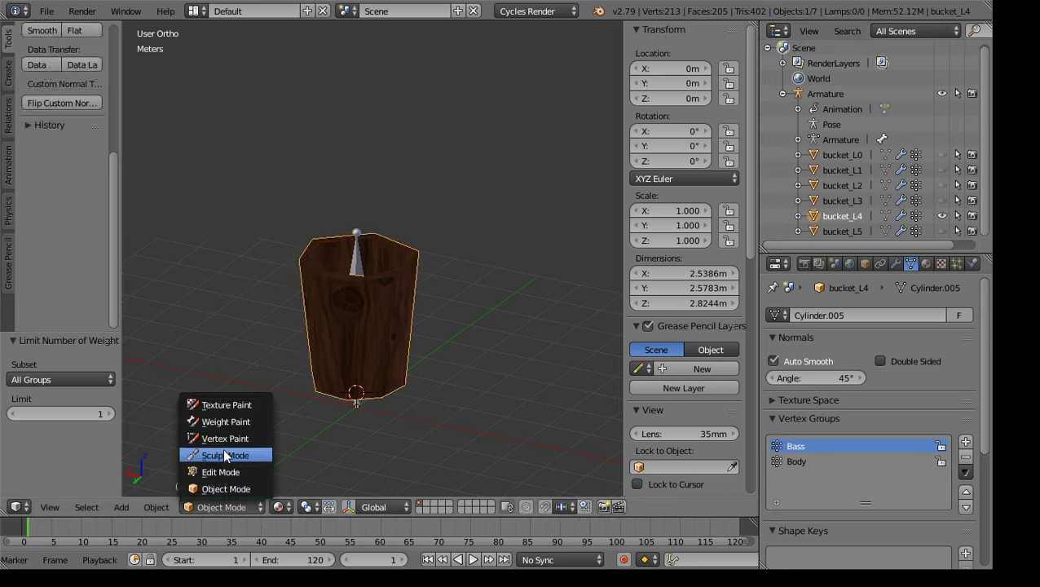
pyautogui.click(226, 425)
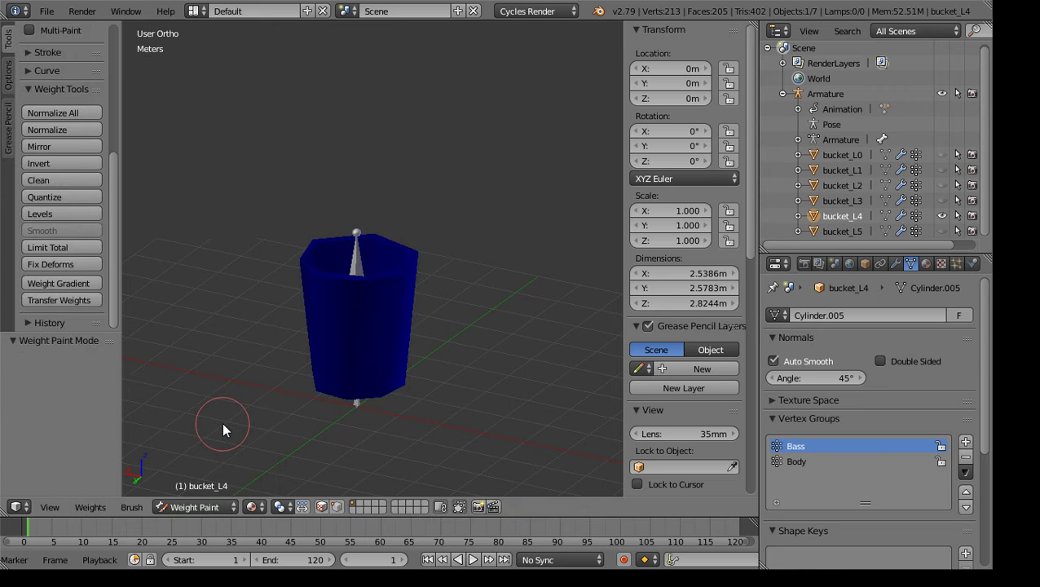
pyautogui.moveTo(225, 427)
pyautogui.mouseDown(button='middle')
pyautogui.moveTo(302, 322)
pyautogui.moveTo(467, 410)
pyautogui.moveTo(481, 192)
pyautogui.moveTo(279, 273)
pyautogui.moveTo(261, 408)
pyautogui.moveTo(311, 422)
pyautogui.mouseUp(button='middle')
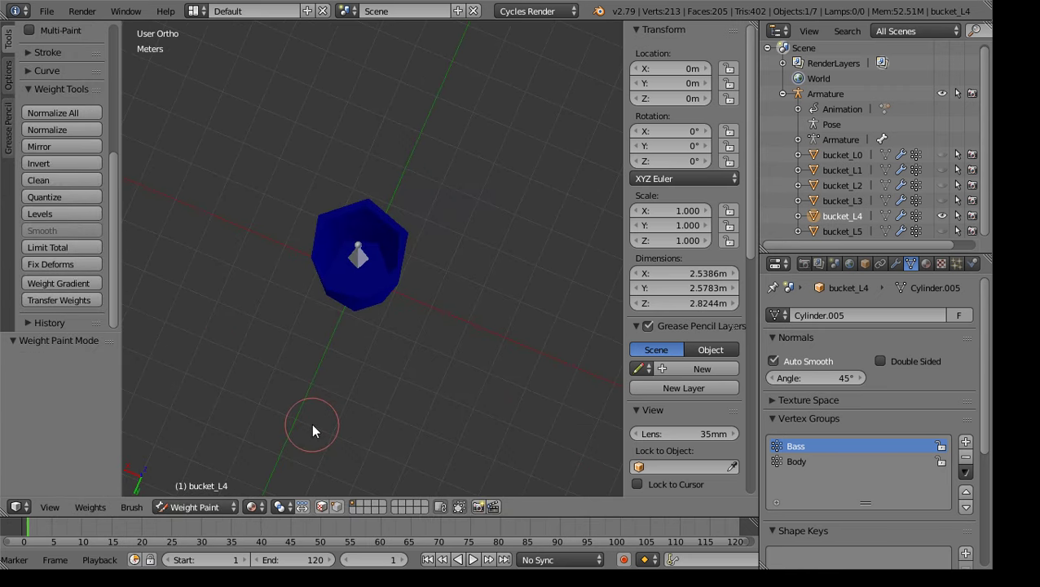
pyautogui.click(807, 461)
pyautogui.moveTo(538, 402); pyautogui.dragTo(418, 329, button='middle')
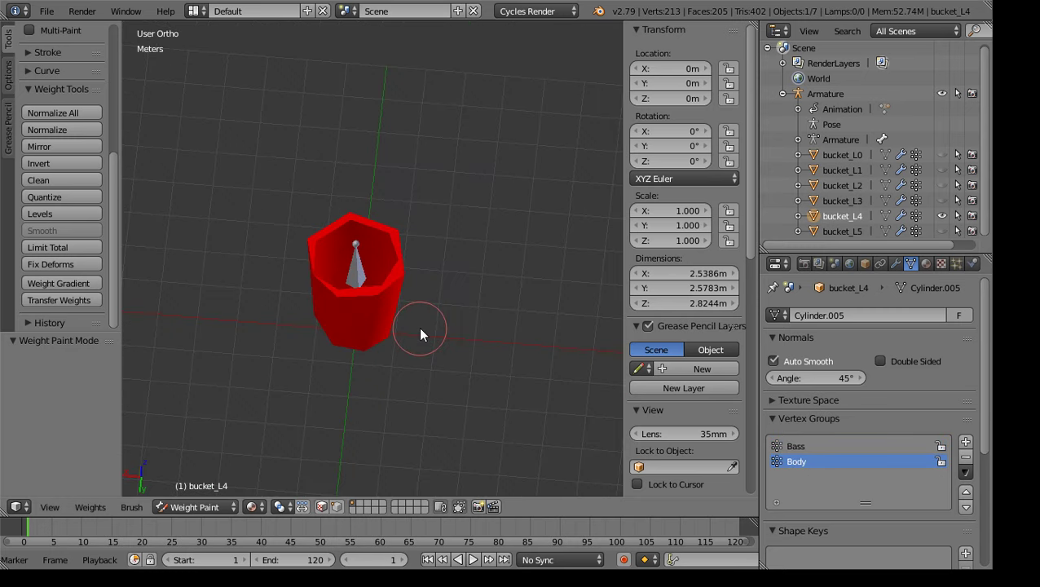
pyautogui.click(69, 249)
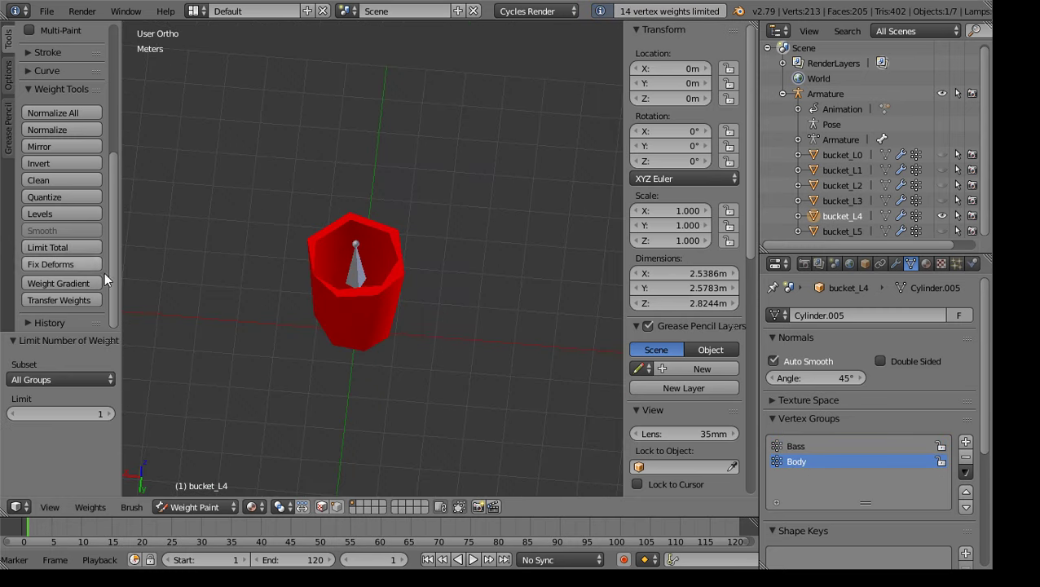
pyautogui.moveTo(440, 394); pyautogui.dragTo(525, 280, button='middle')
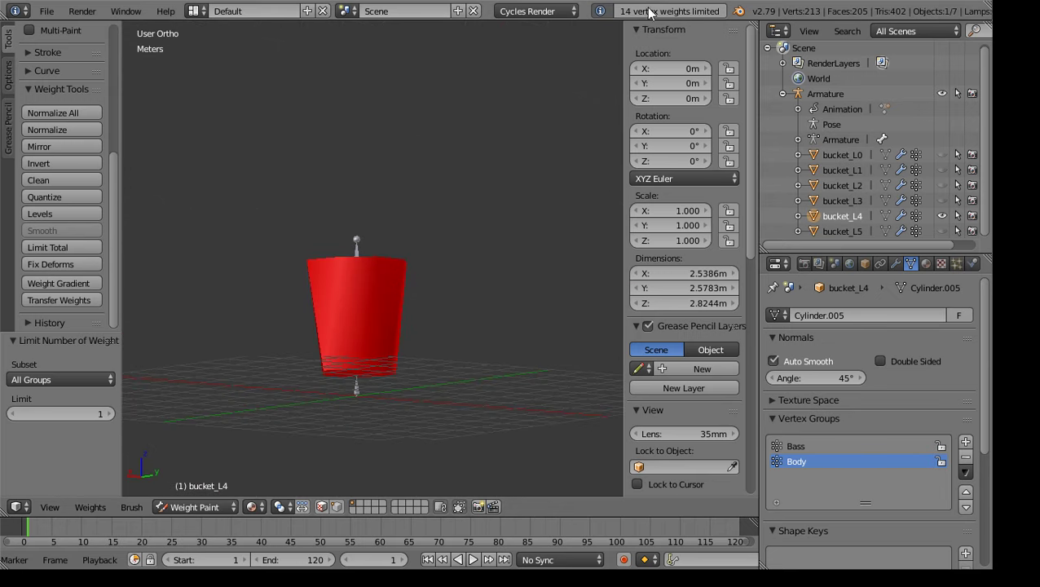
# Select bucket_L5, hiding bucket_L4 and showing bucket_L5
pyautogui.click(843, 233)
pyautogui.click(941, 216)
pyautogui.click(941, 232)
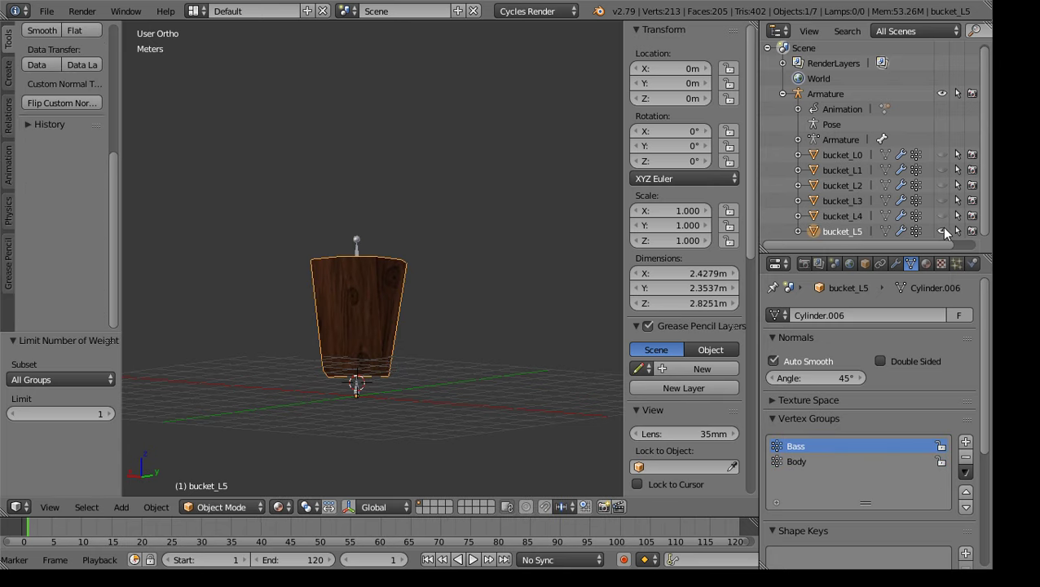
# Switch bucket_L5 into Weight Paint mode
pyautogui.moveTo(494, 291); pyautogui.dragTo(440, 325, button='middle')
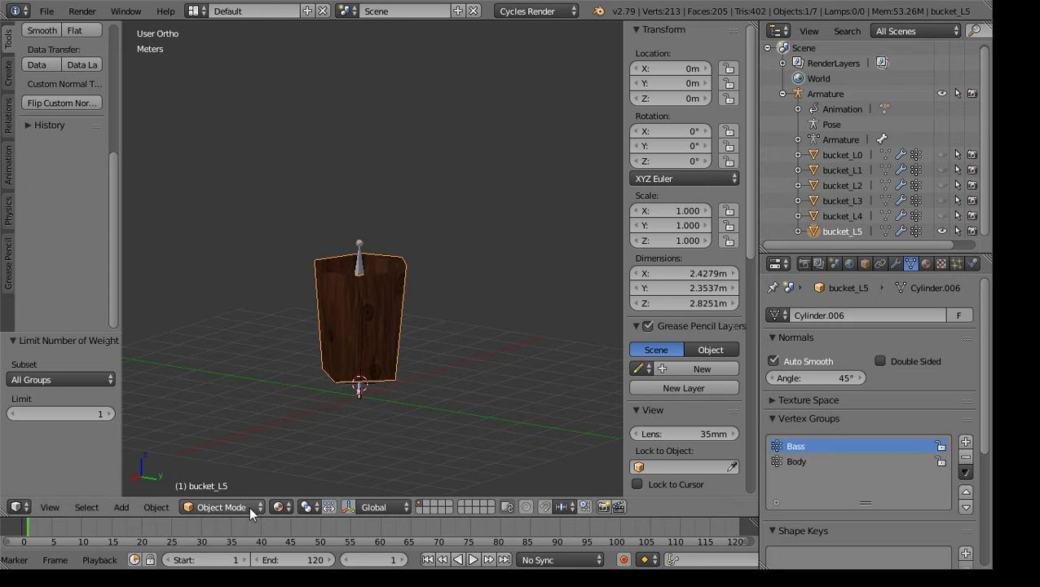
pyautogui.click(279, 506)
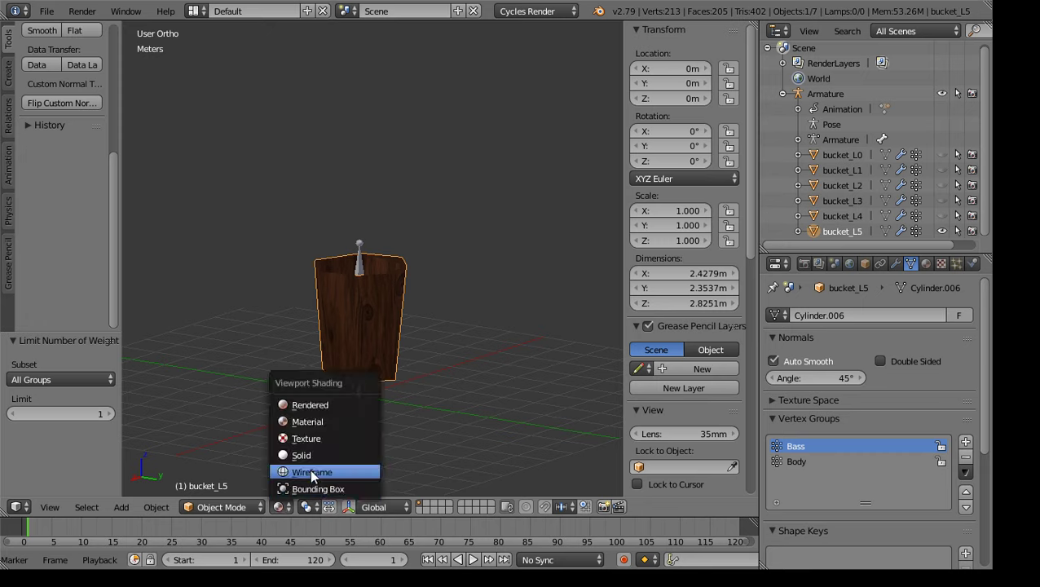
pyautogui.click(234, 506)
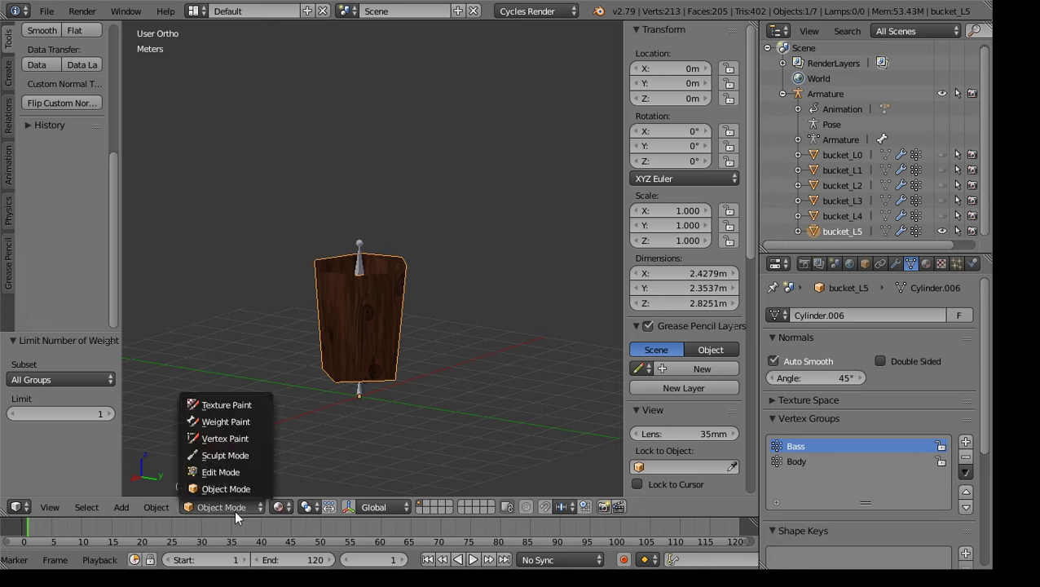
pyautogui.click(221, 421)
pyautogui.moveTo(411, 292)
pyautogui.mouseDown(button='middle')
pyautogui.moveTo(427, 281)
pyautogui.moveTo(528, 349)
pyautogui.moveTo(169, 273)
pyautogui.moveTo(362, 209)
pyautogui.moveTo(482, 98)
pyautogui.moveTo(455, 124)
pyautogui.moveTo(564, 276)
pyautogui.moveTo(564, 351)
pyautogui.moveTo(444, 383)
pyautogui.moveTo(296, 365)
pyautogui.moveTo(144, 432)
pyautogui.moveTo(531, 343)
pyautogui.moveTo(465, 238)
pyautogui.mouseUp(button='middle')
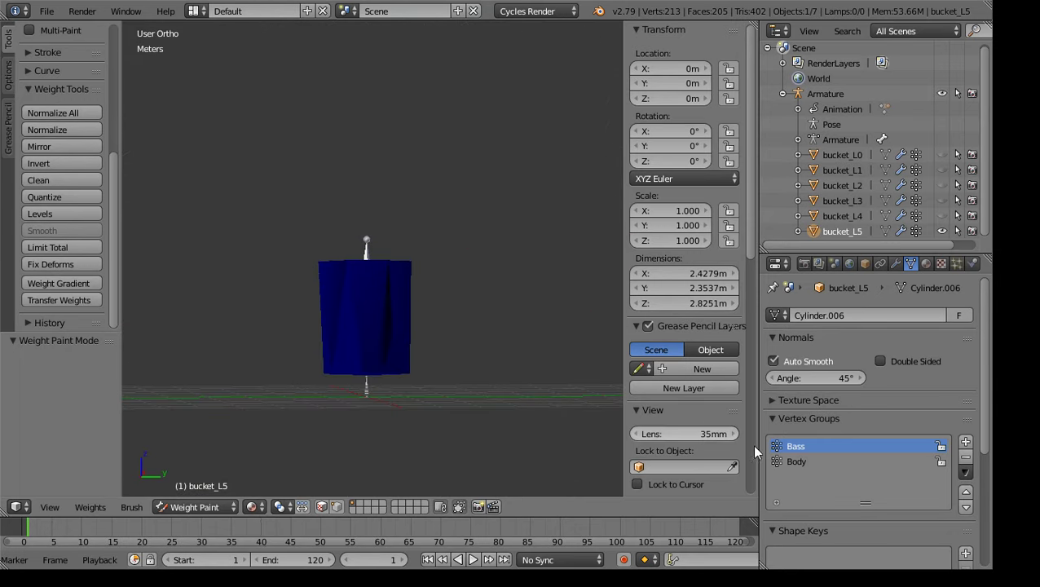
# Select the Body vertex group and inspect its weights from several angles
pyautogui.click(805, 462)
pyautogui.moveTo(604, 430); pyautogui.dragTo(463, 380, button='middle')
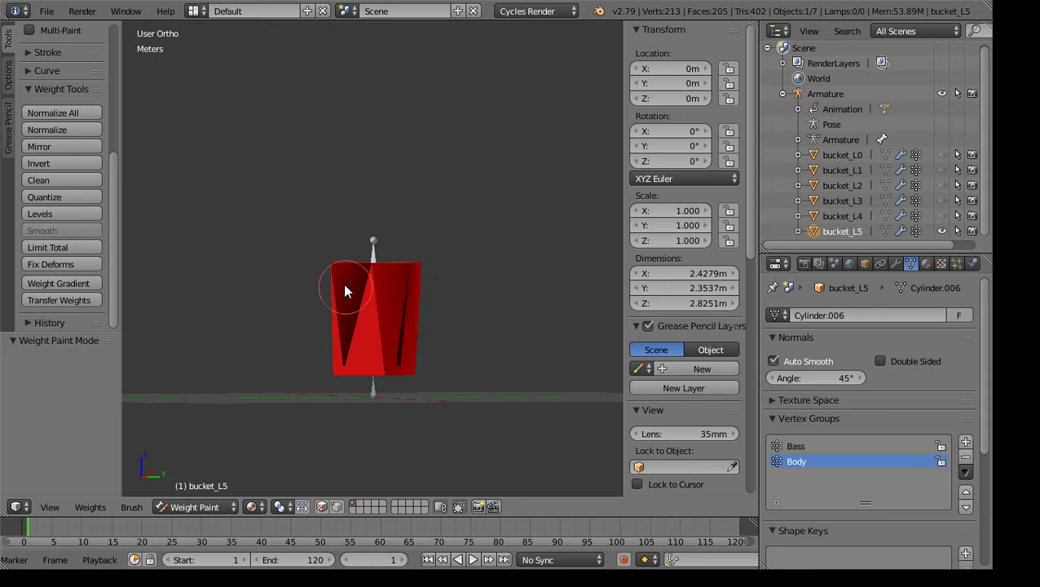
pyautogui.moveTo(408, 313); pyautogui.dragTo(269, 379, button='middle')
pyautogui.scroll(3, 494, 373)
pyautogui.scroll(-2, 495, 373)
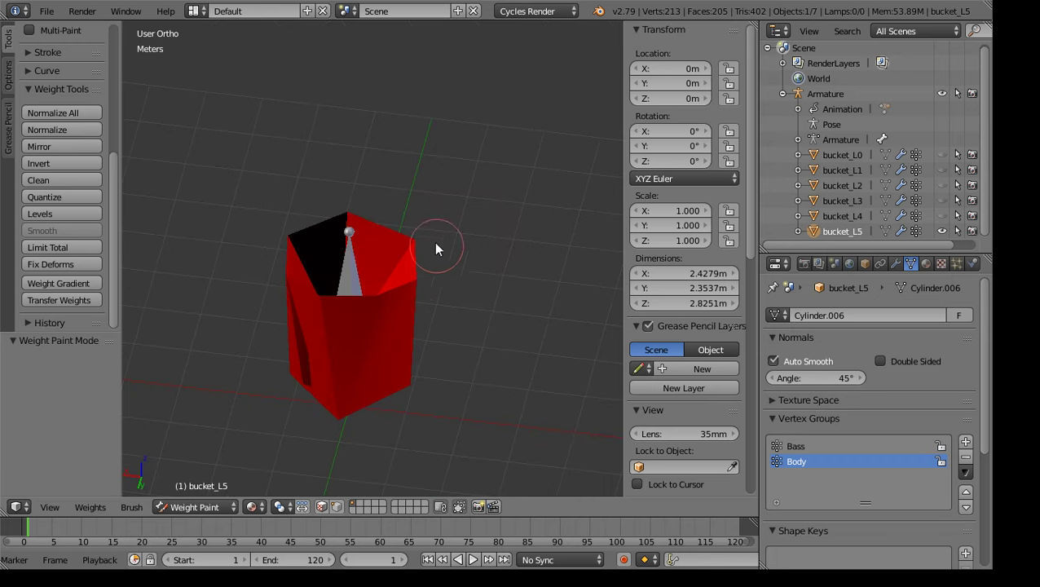
pyautogui.moveTo(386, 344); pyautogui.dragTo(476, 338, button='middle')
pyautogui.scroll(-5, 487, 293)
pyautogui.scroll(-3, 487, 292)
pyautogui.moveTo(487, 293); pyautogui.dragTo(424, 299, button='middle')
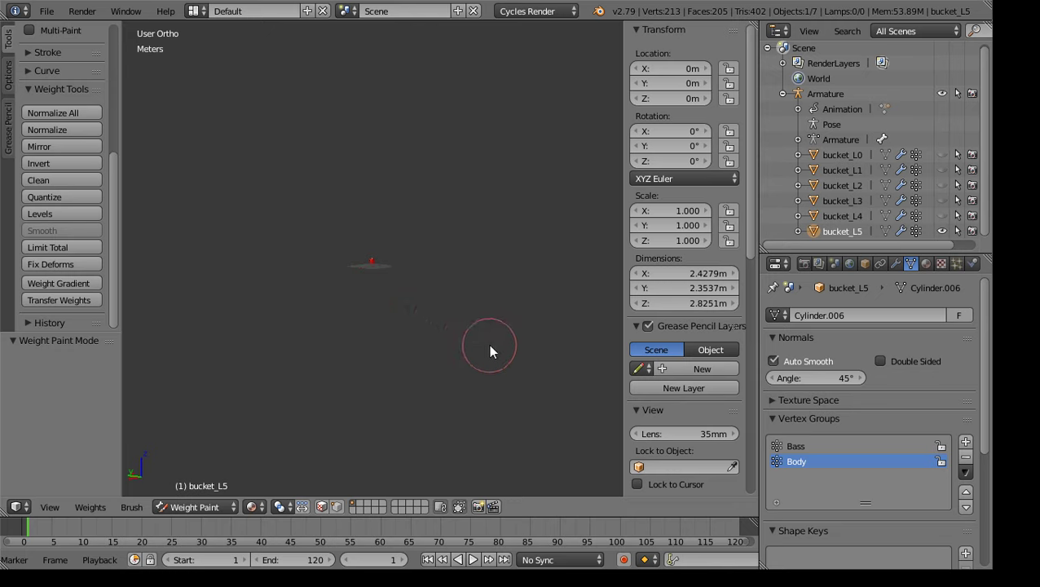
pyautogui.scroll(8, 453, 269)
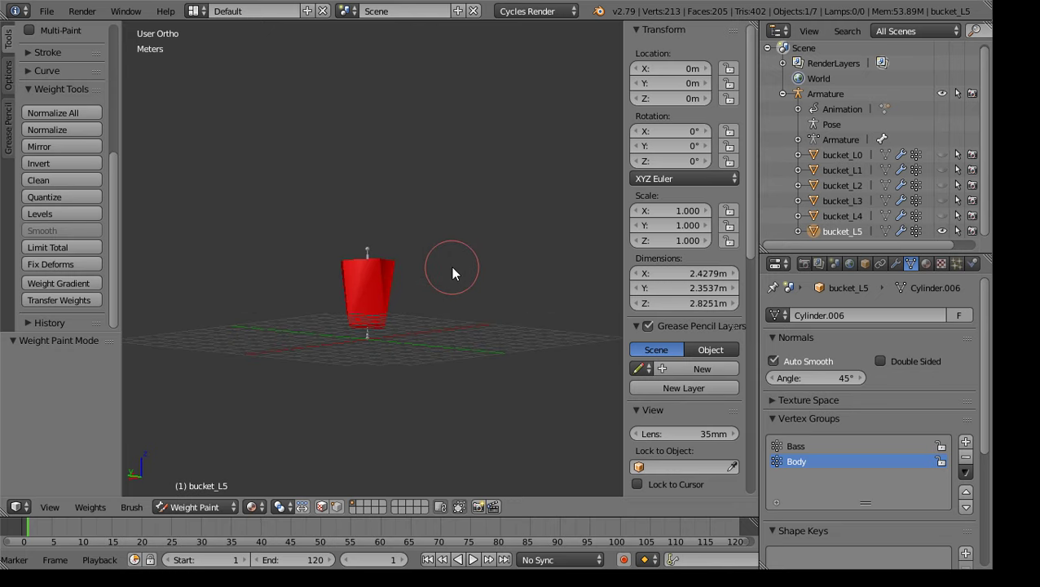
pyautogui.scroll(3, 453, 273)
pyautogui.scroll(-3, 469, 273)
pyautogui.moveTo(471, 273); pyautogui.dragTo(437, 350, button='middle')
pyautogui.moveTo(353, 350); pyautogui.dragTo(268, 326, button='middle')
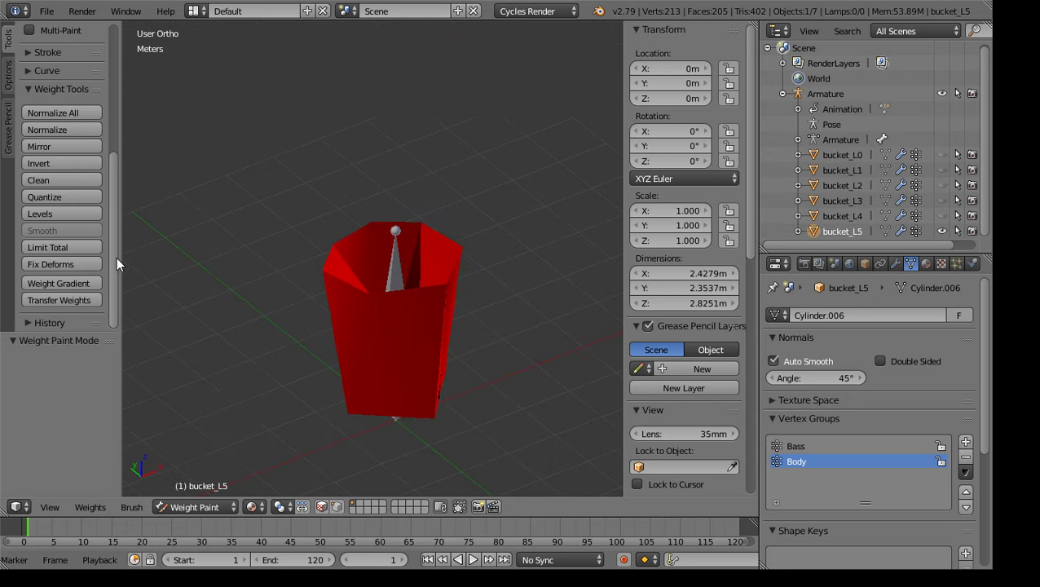
# Limit bucket_L5 to one group weight per vertex, reselect Bass, and unhide bucket_L4
pyautogui.click(62, 246)
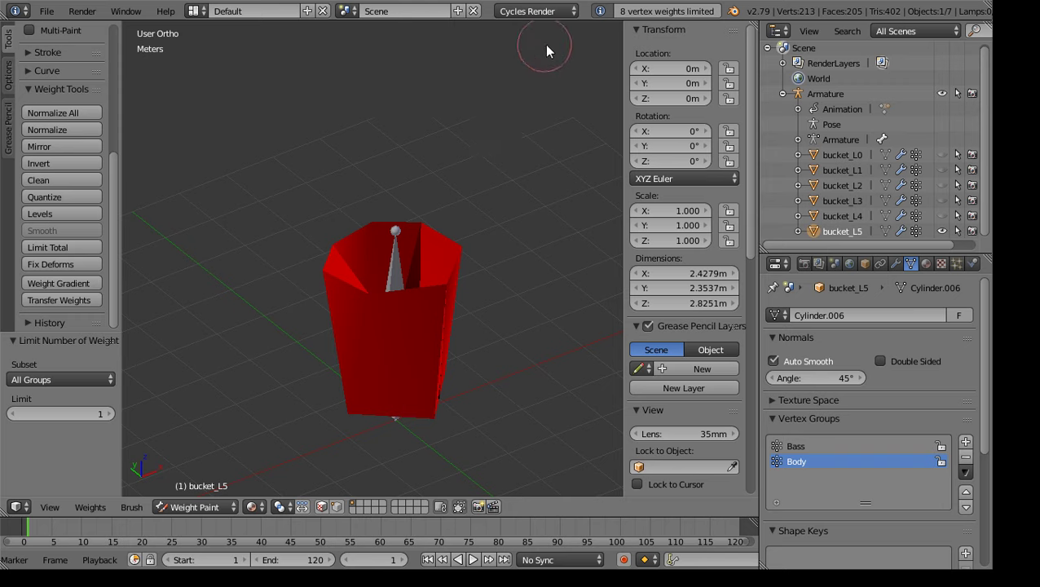
pyautogui.scroll(-3, 310, 291)
pyautogui.moveTo(310, 292); pyautogui.dragTo(318, 378, button='middle')
pyautogui.click(823, 446)
pyautogui.scroll(4, 493, 302)
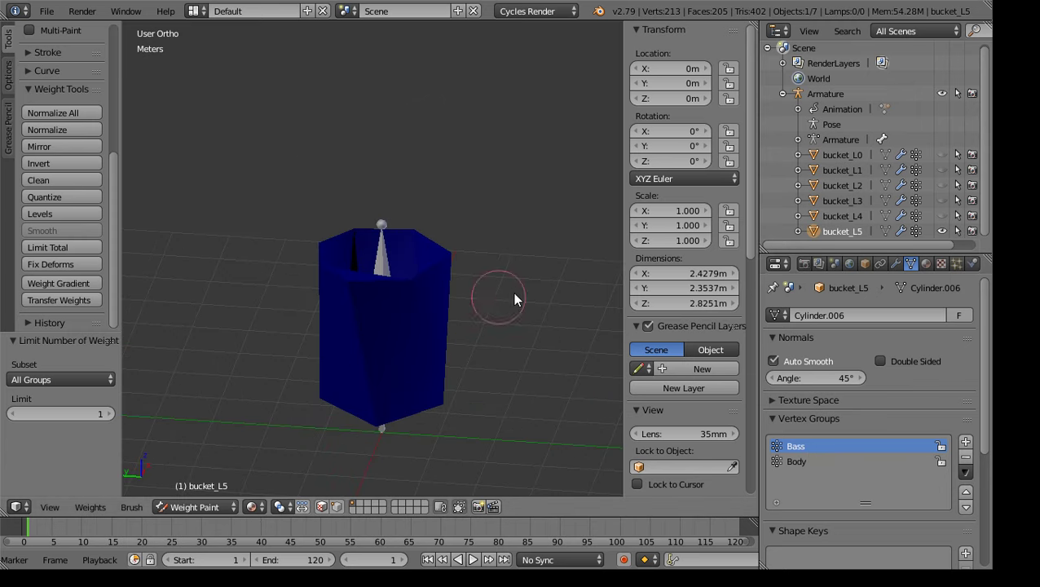
pyautogui.click(940, 205)
# Unhide bucket_L3, L2, L1 and L0 and return to Object Mode
pyautogui.click(941, 201)
pyautogui.click(940, 185)
pyautogui.click(940, 171)
pyautogui.click(937, 155)
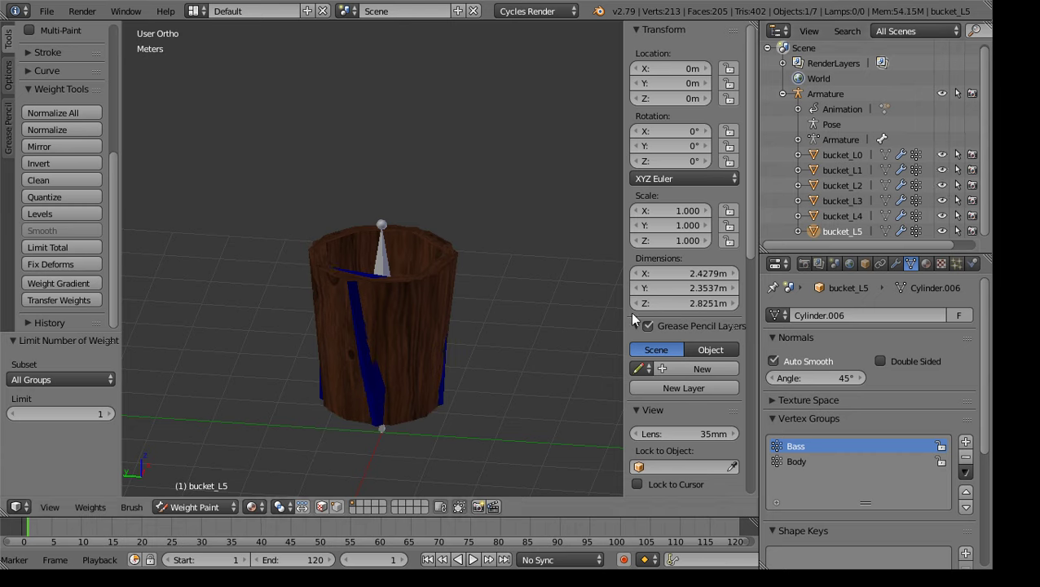
pyautogui.click(198, 507)
pyautogui.click(187, 491)
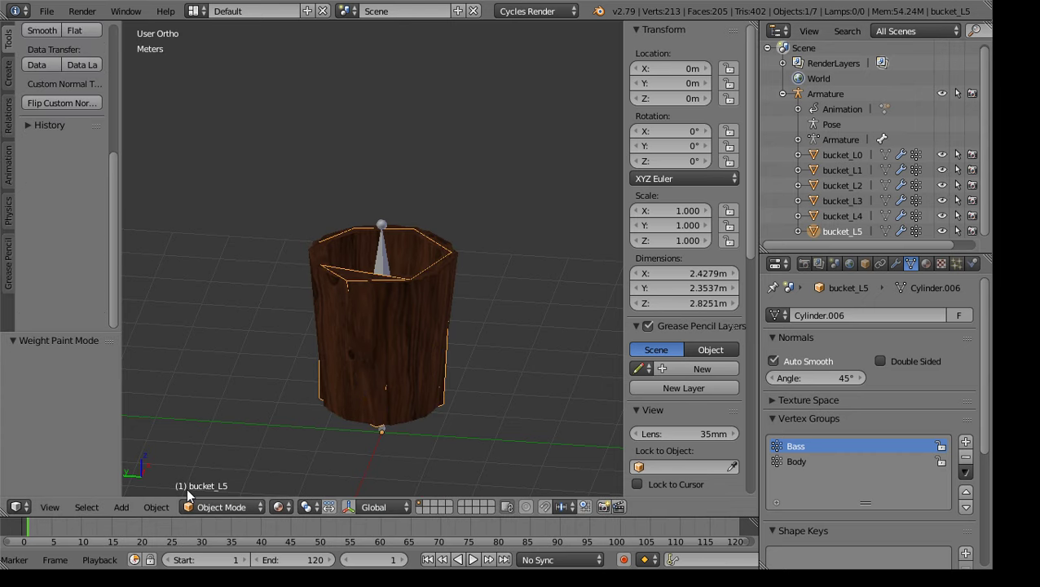
pyautogui.scroll(-3, 381, 200)
pyautogui.moveTo(381, 199); pyautogui.dragTo(322, 229, button='middle')
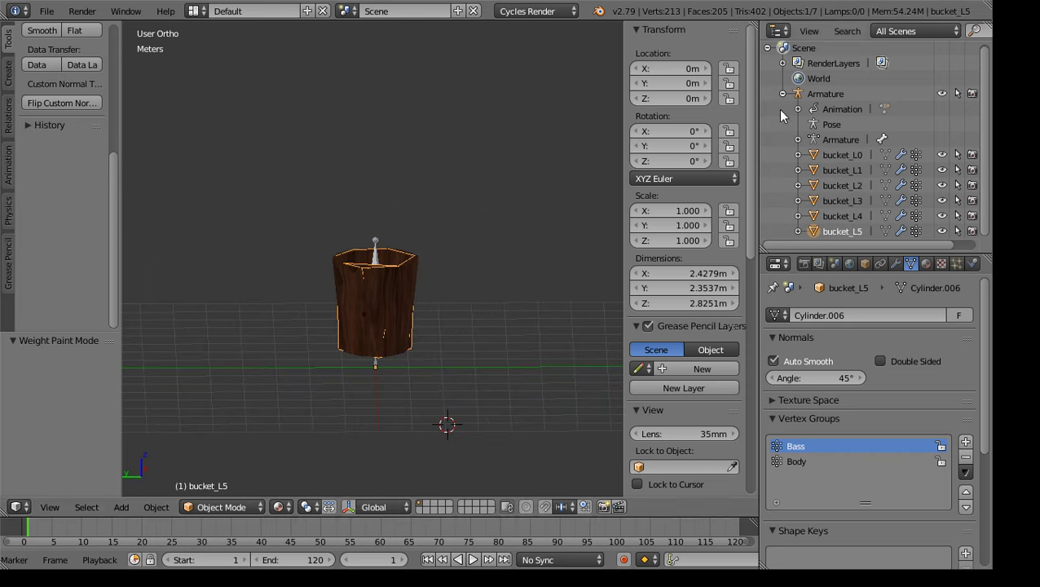
# Return bucket_L2, bucket_L3 and bucket_L4 each to Object Mode, ending with bucket_L5 selected
pyautogui.click(839, 155)
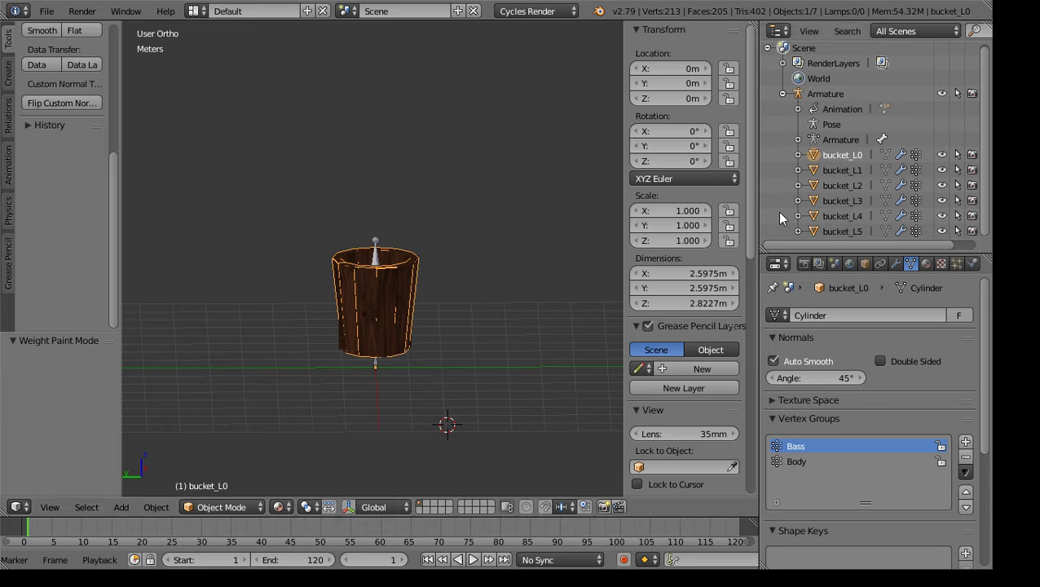
pyautogui.click(843, 170)
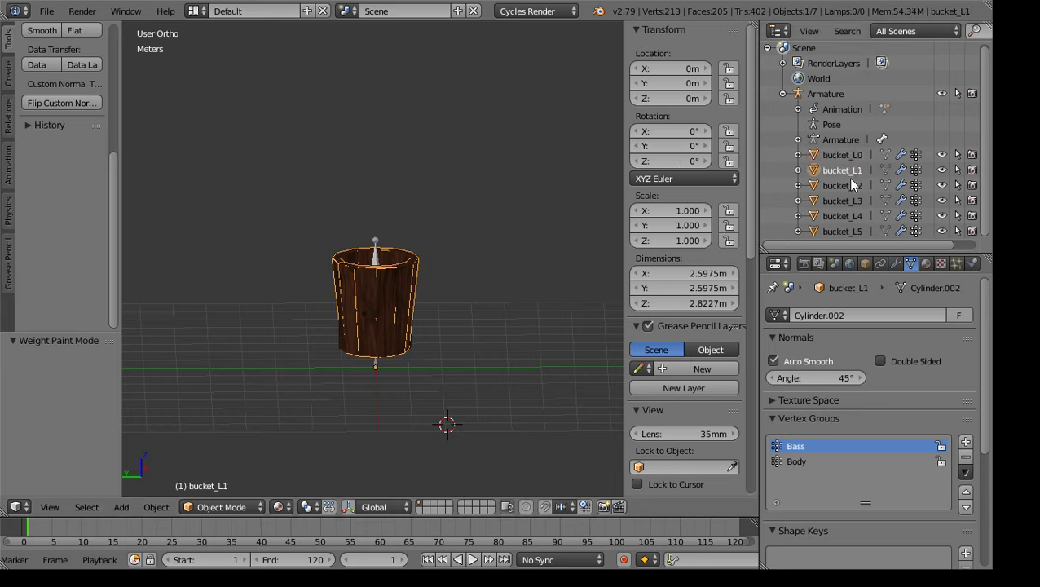
pyautogui.click(842, 186)
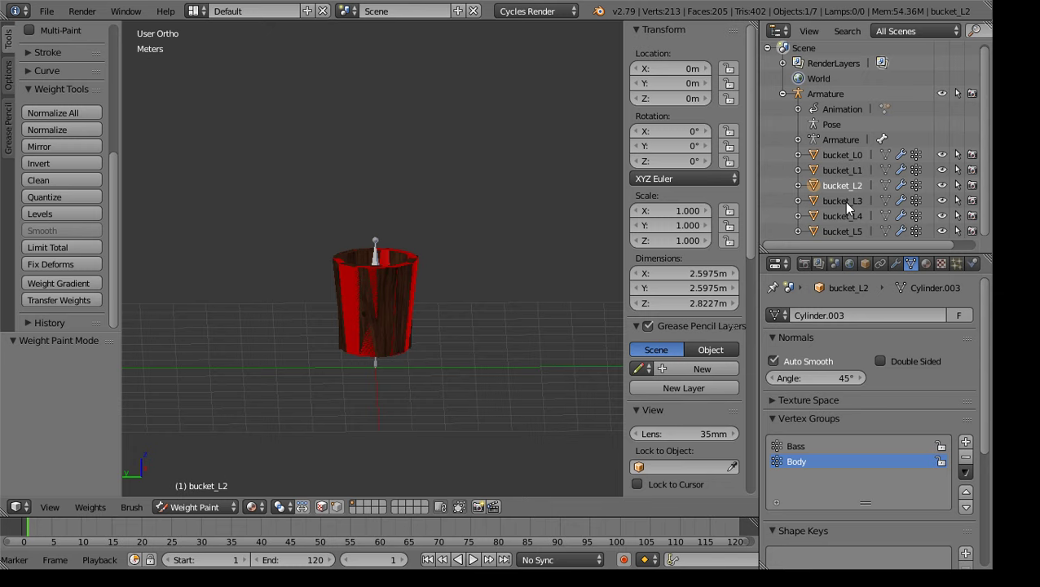
pyautogui.click(233, 508)
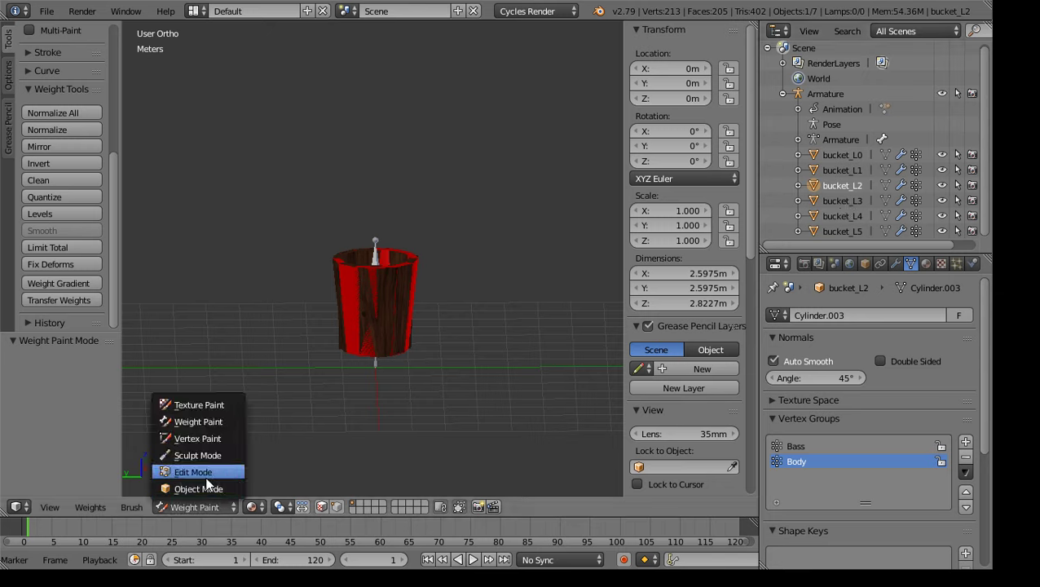
pyautogui.click(195, 489)
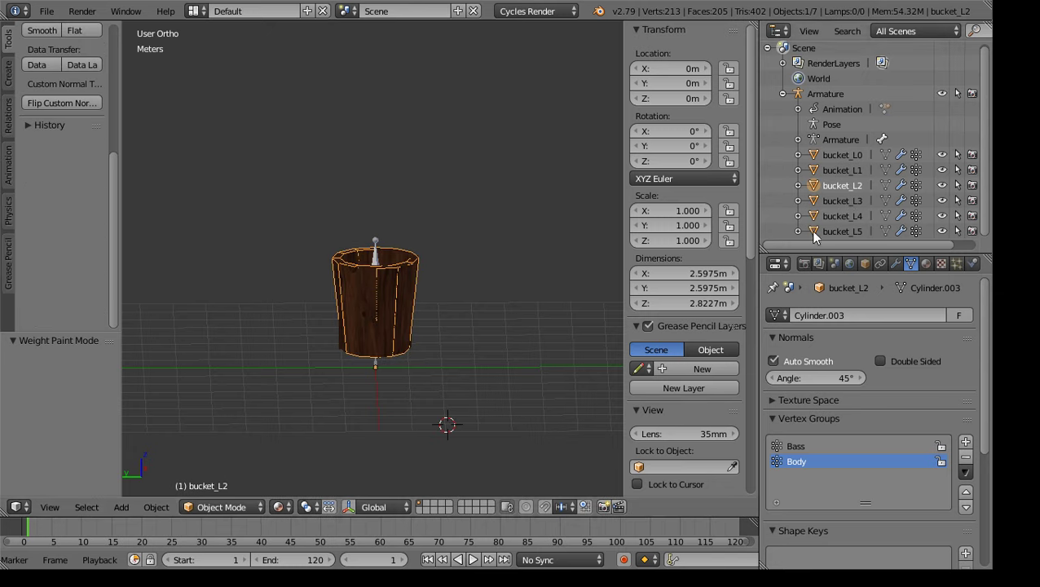
pyautogui.click(831, 201)
pyautogui.click(204, 508)
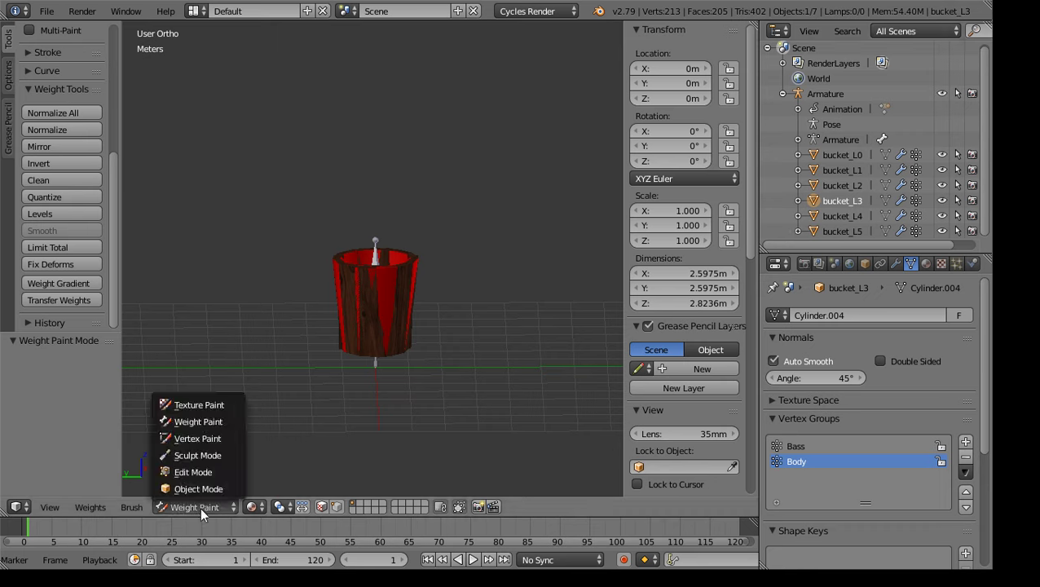
pyautogui.click(198, 489)
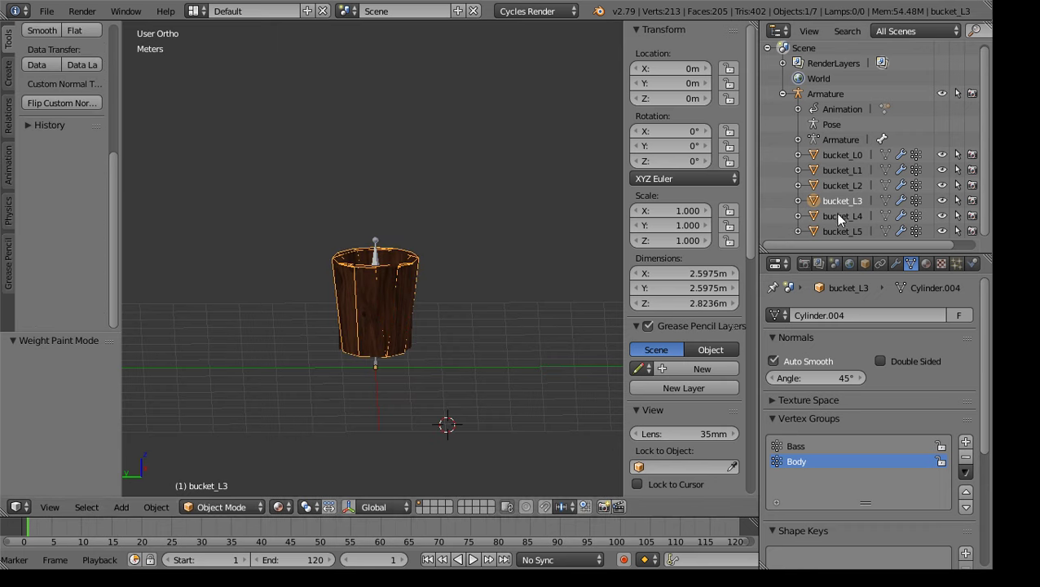
pyautogui.click(836, 215)
pyautogui.click(213, 506)
pyautogui.click(204, 488)
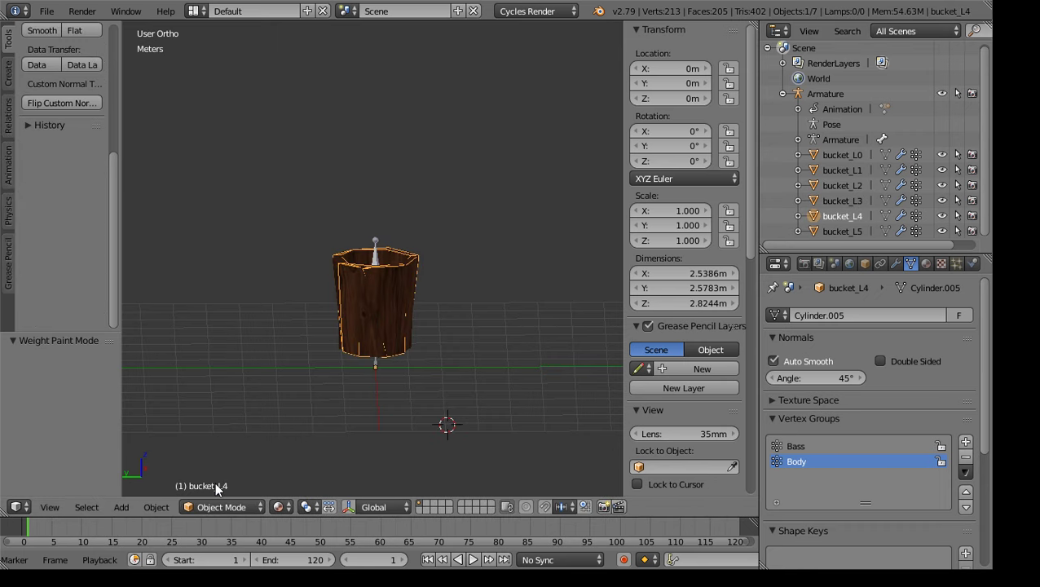
pyautogui.click(838, 231)
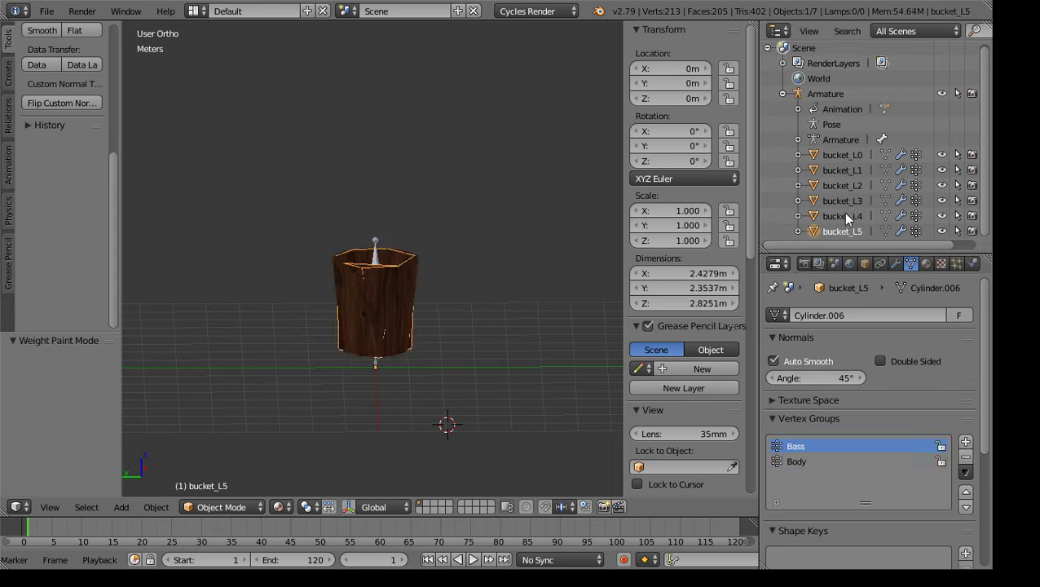
# Add a 12-vertex cylinder (radius 1 m, depth 2 m) at the 3D cursor
pyautogui.moveTo(395, 218); pyautogui.dragTo(378, 242, button='middle')
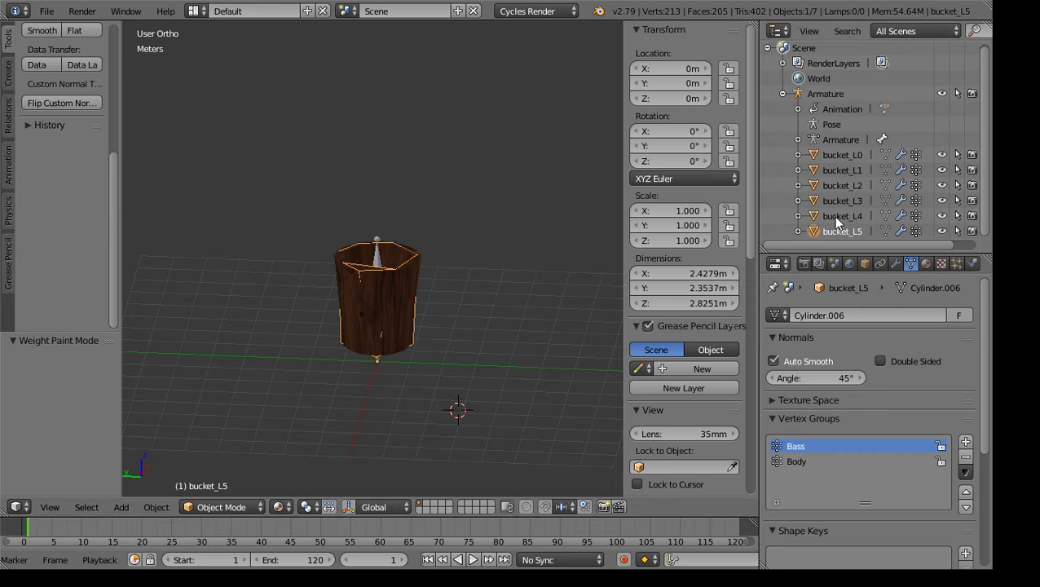
pyautogui.moveTo(341, 363); pyautogui.dragTo(364, 390, button='middle')
pyautogui.scroll(5, 118, 230)
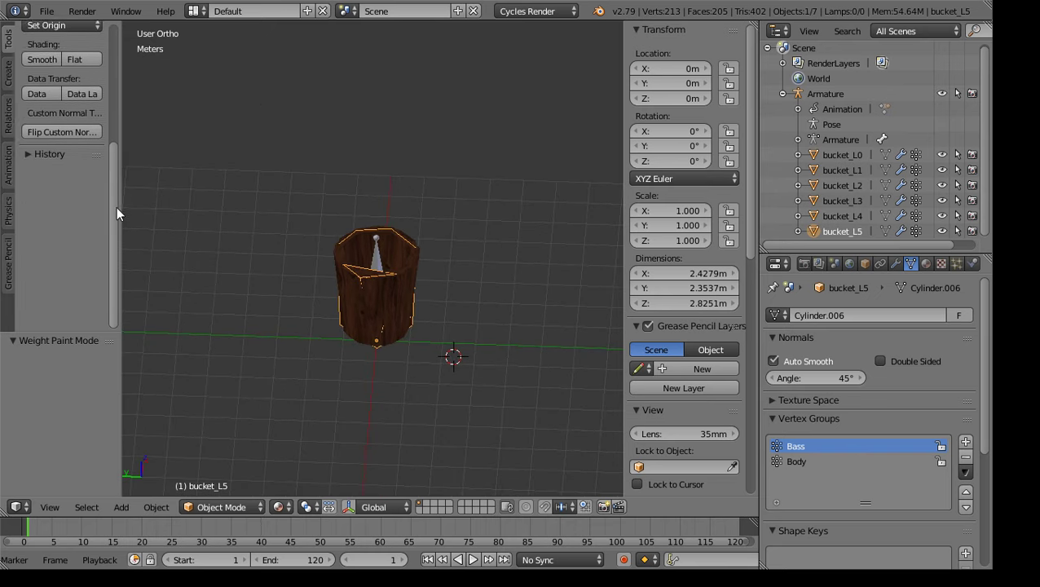
pyautogui.click(7, 72)
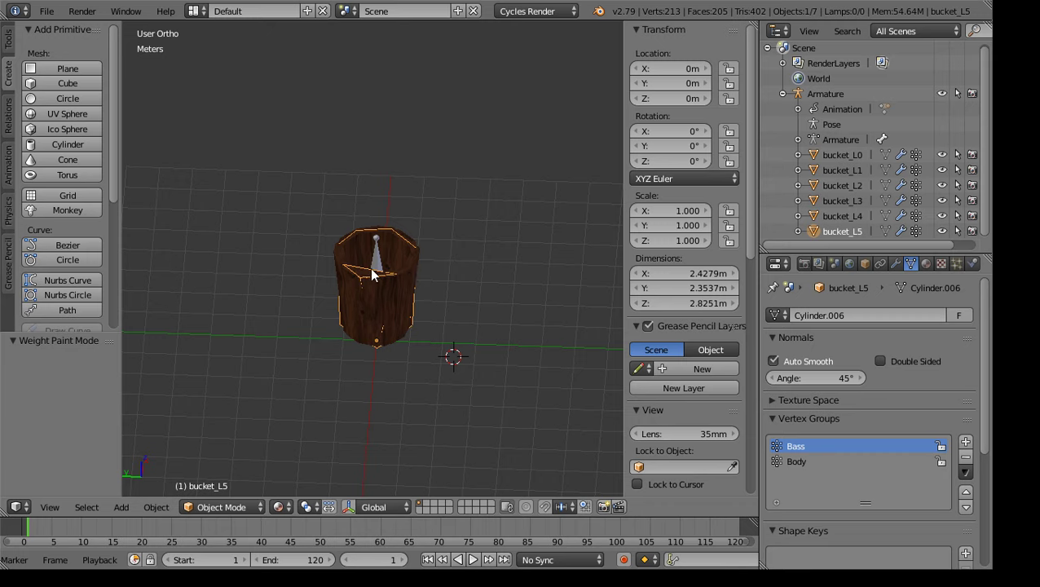
pyautogui.click(64, 146)
# Give the new cylinder 8 vertices and switch it into Edit Mode
pyautogui.click(89, 379)
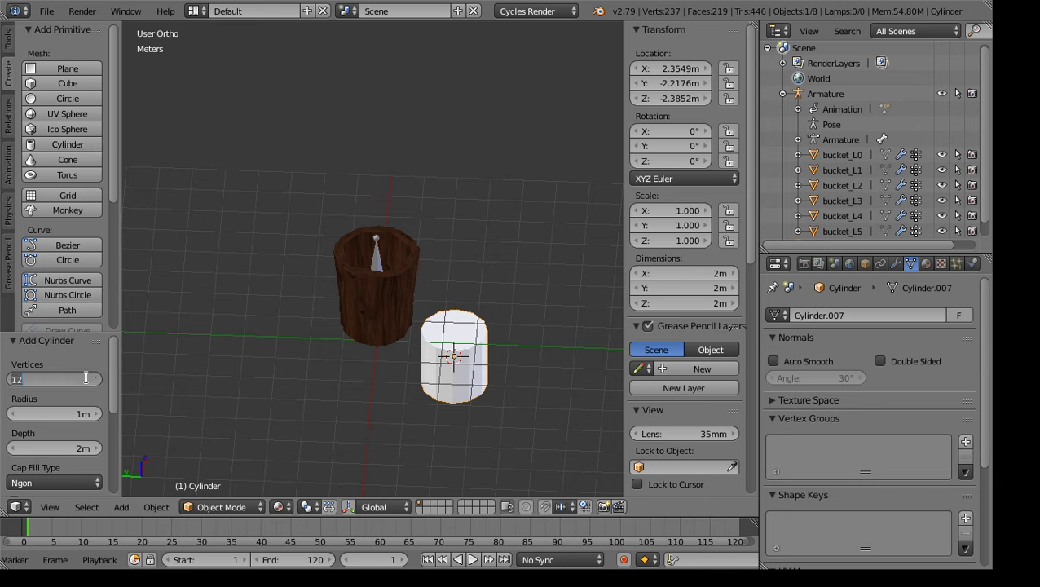
pyautogui.write('8')
pyautogui.press('Return')
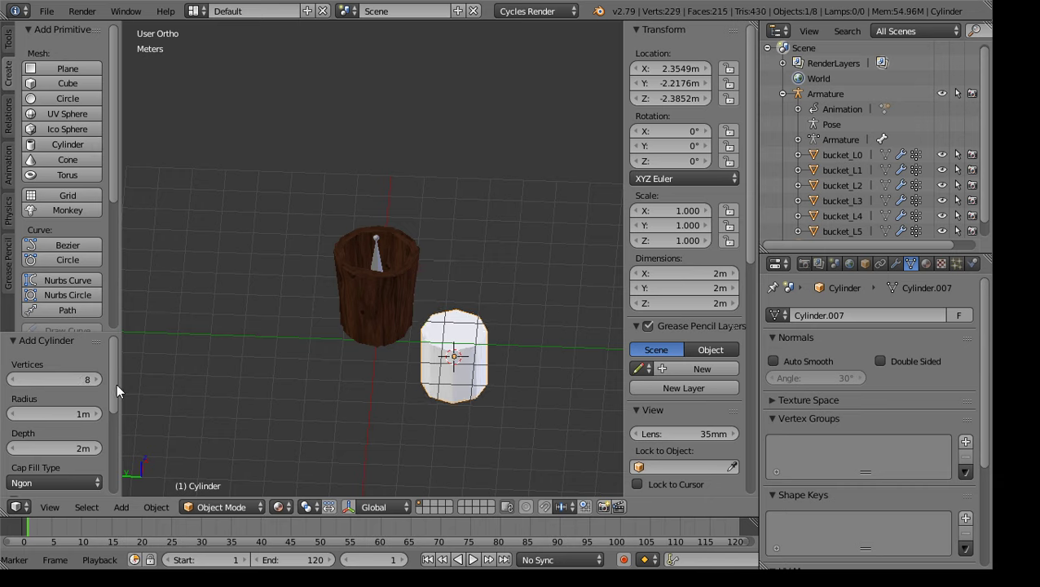
pyautogui.scroll(2, 427, 407)
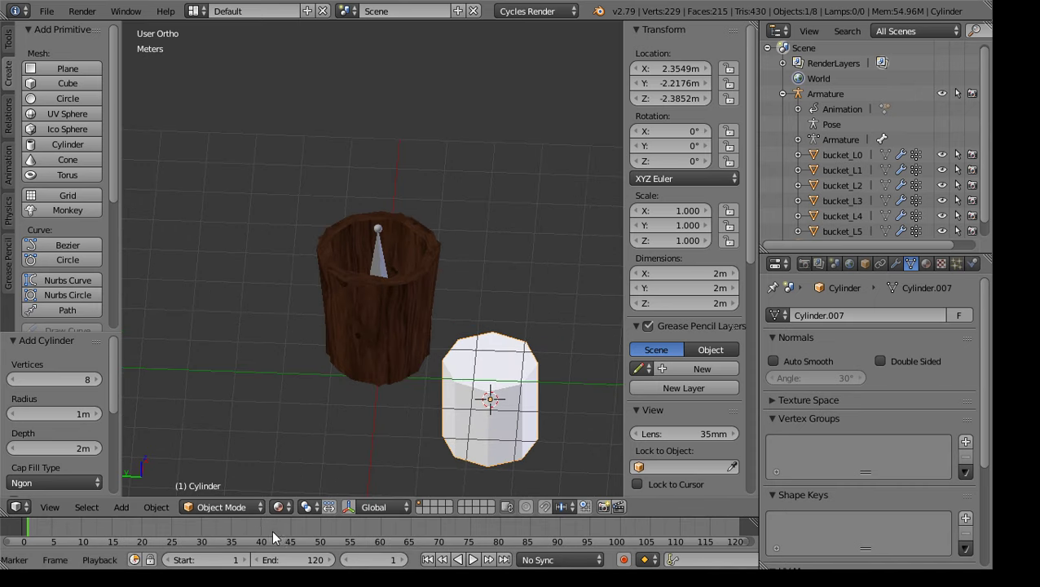
pyautogui.click(231, 507)
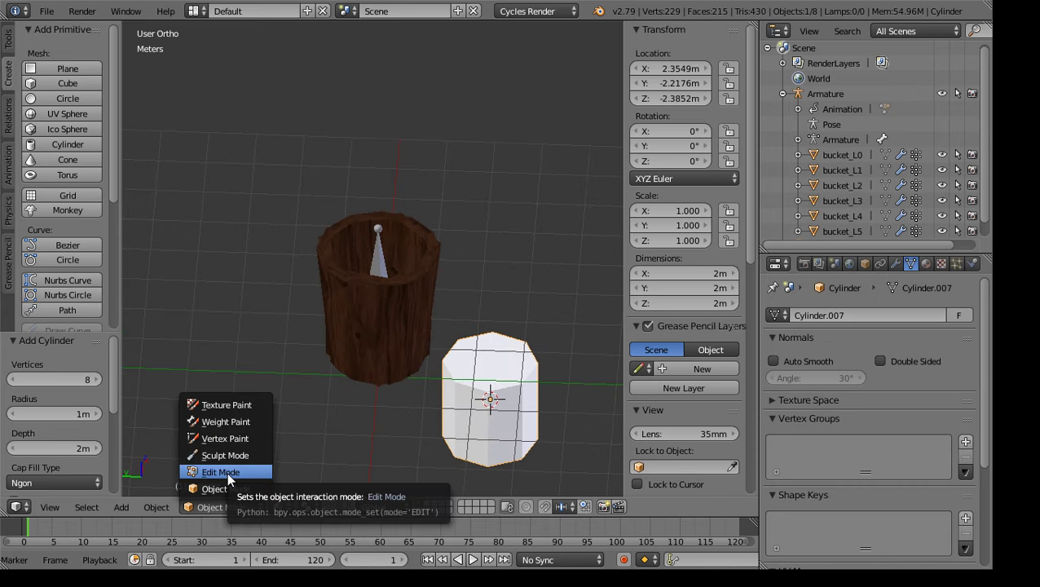
pyautogui.scroll(-3, 444, 343)
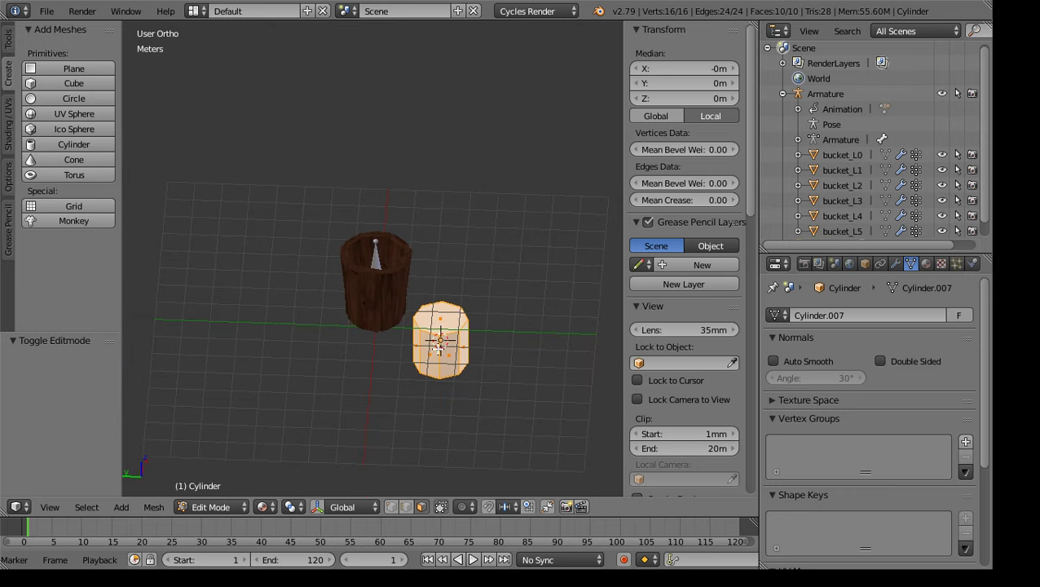
pyautogui.press('KP_3')
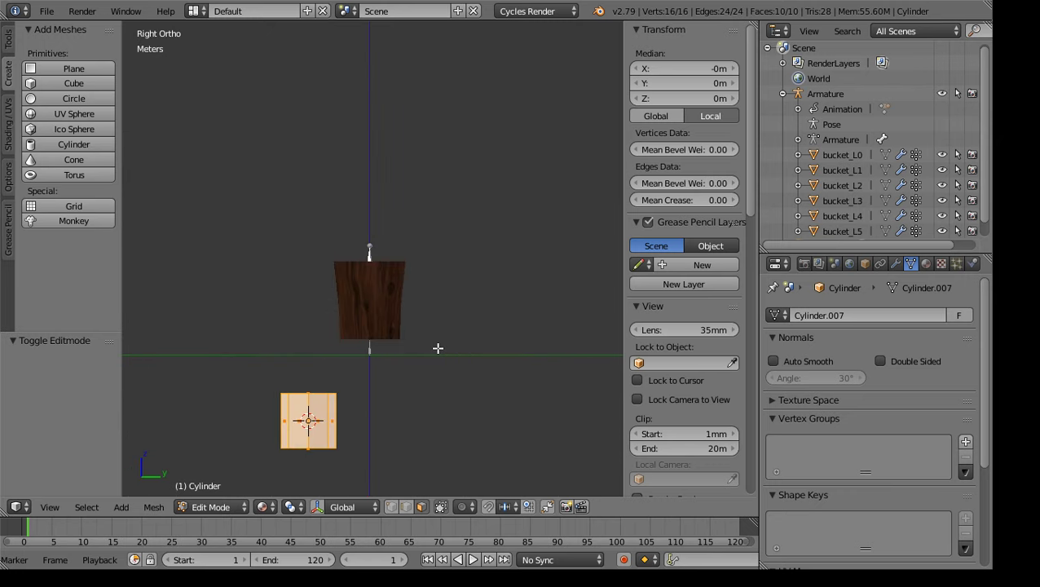
# Raise the cylinder toward the bucket's height and stretch it 1.44× along Z
pyautogui.click(317, 507)
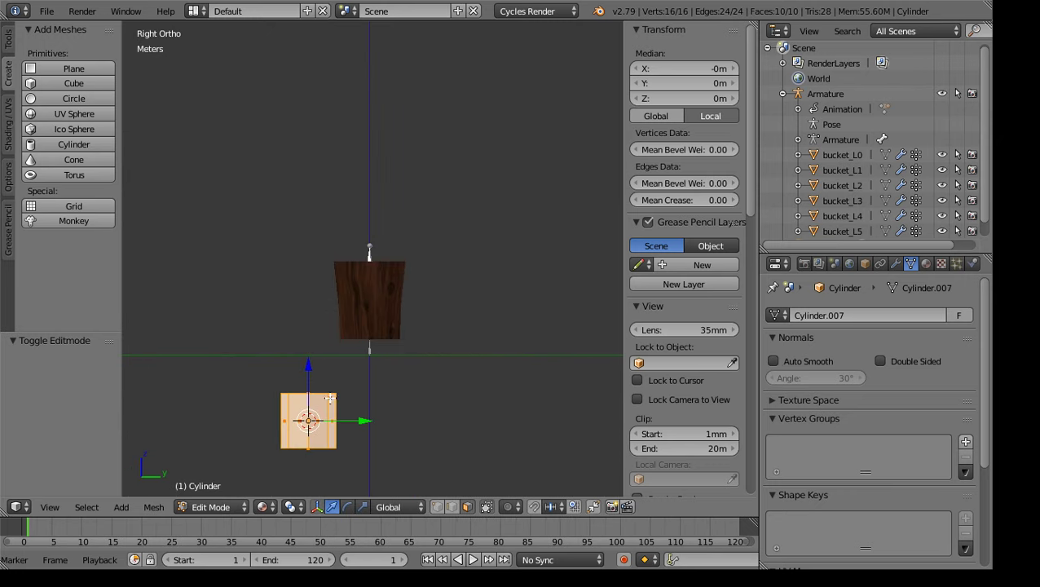
pyautogui.moveTo(309, 364); pyautogui.dragTo(334, 250)
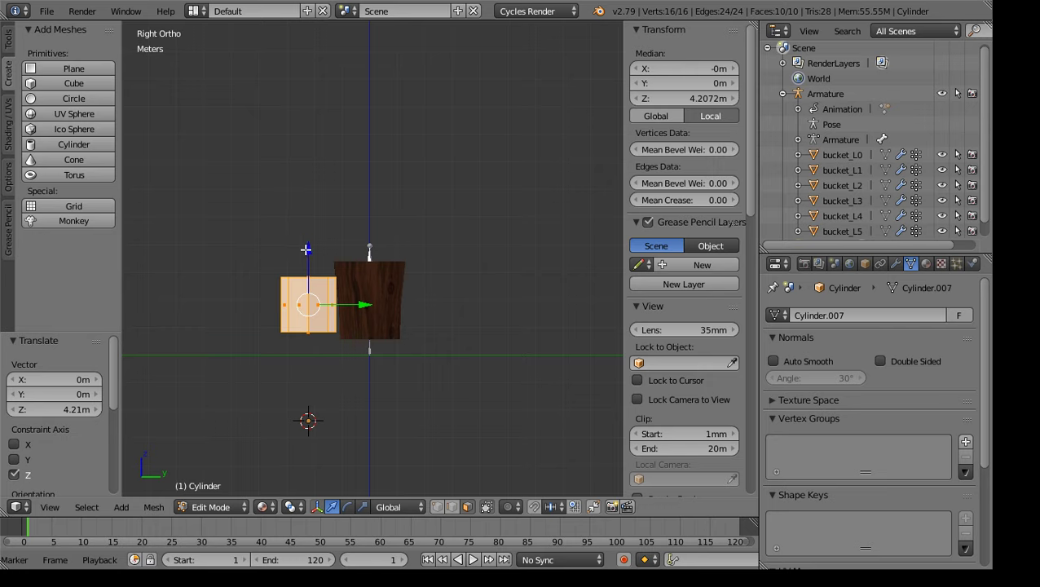
pyautogui.moveTo(309, 247); pyautogui.dragTo(317, 246)
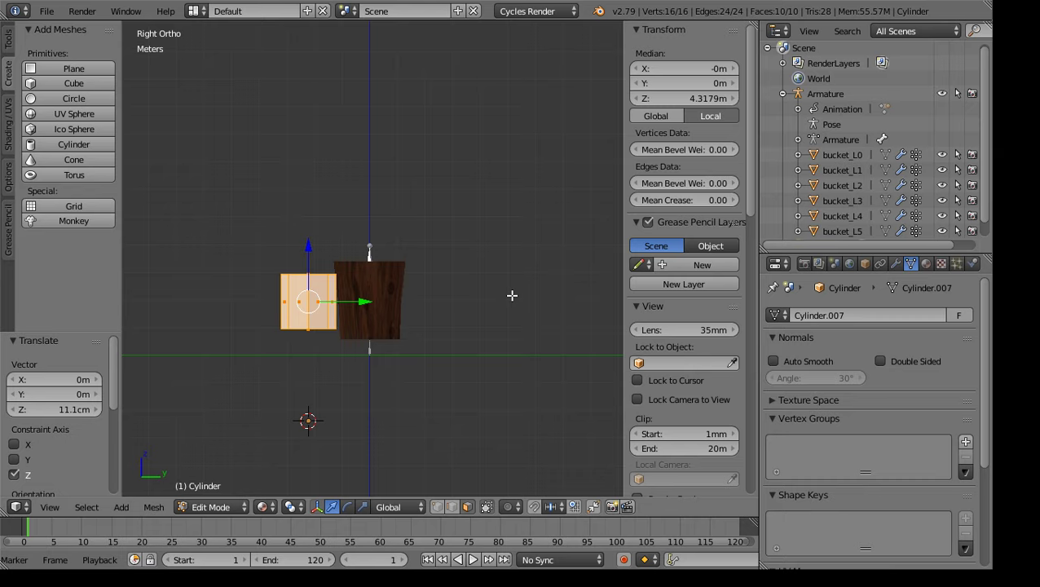
pyautogui.press('s')
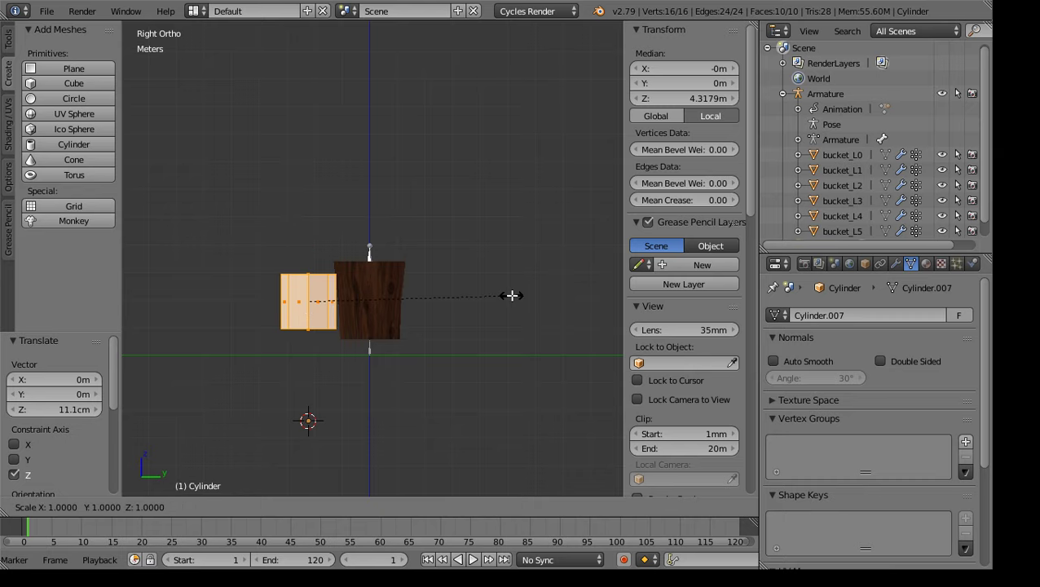
pyautogui.press('z')
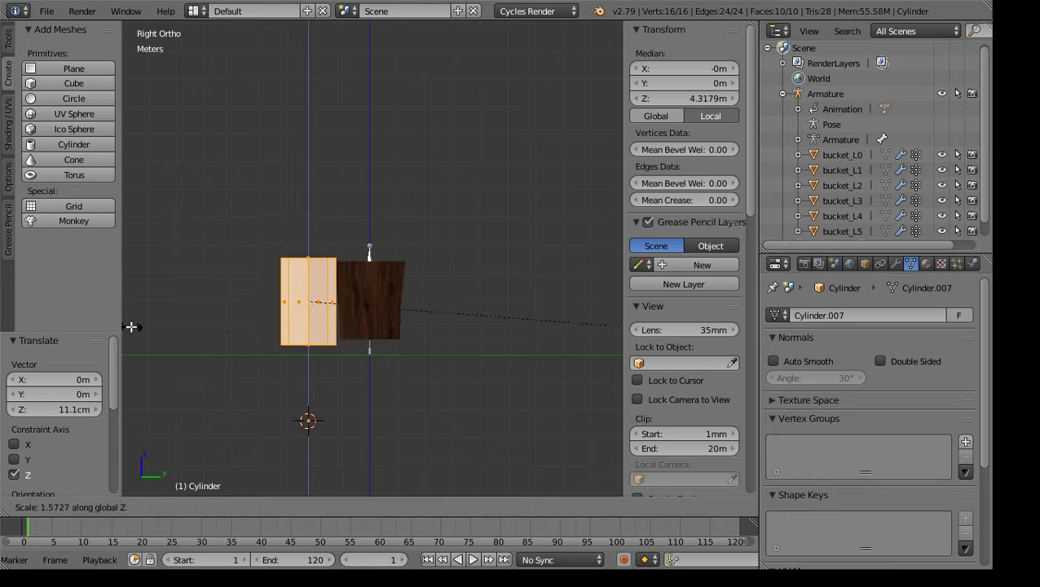
pyautogui.click(598, 332)
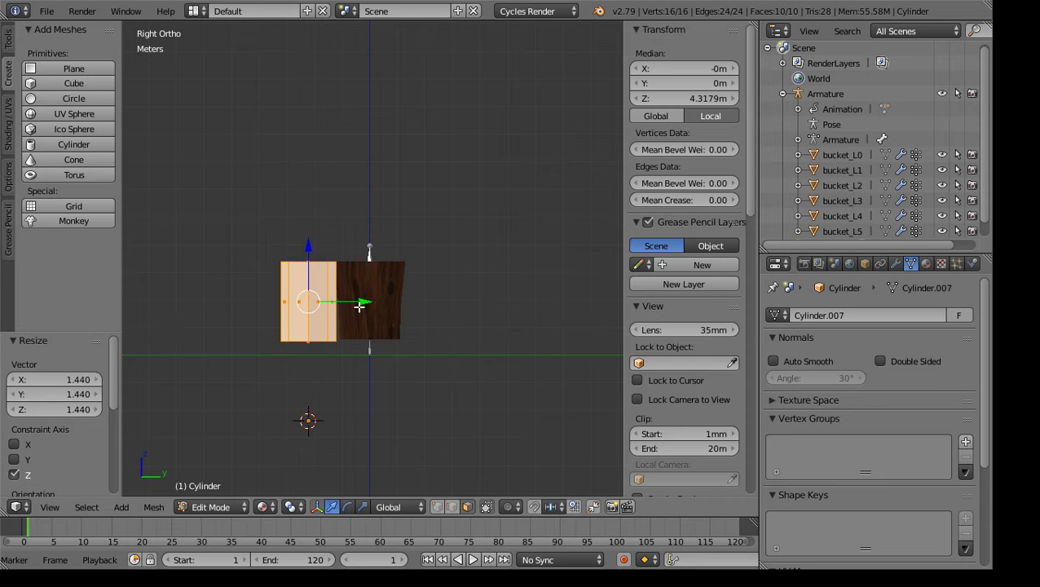
# Move the cylinder 2.21 m along Y and −2.38 m along X into the bucket
pyautogui.moveTo(361, 301); pyautogui.dragTo(421, 295)
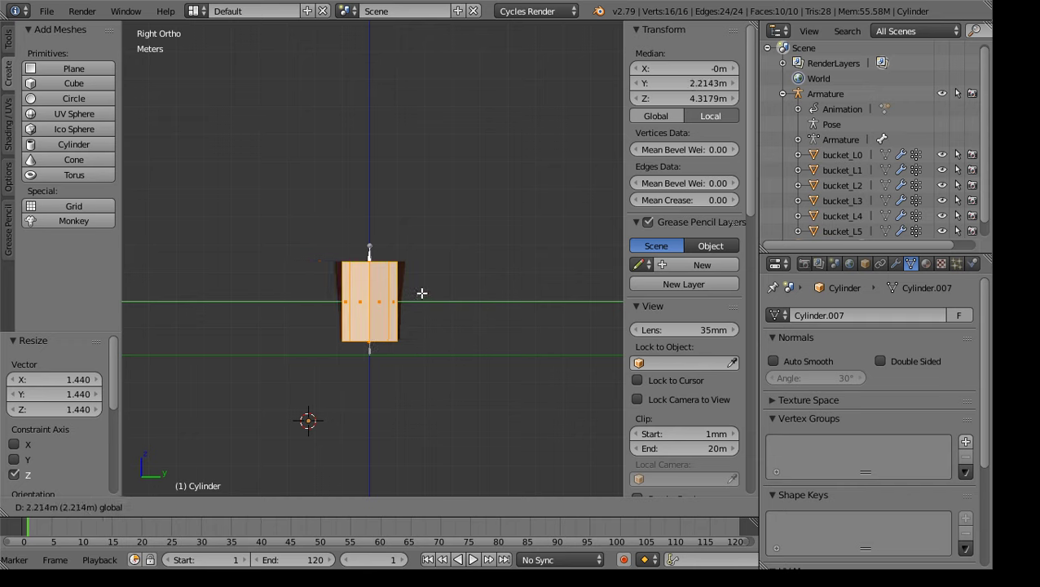
pyautogui.click(422, 293)
pyautogui.moveTo(427, 420); pyautogui.dragTo(463, 437, button='middle')
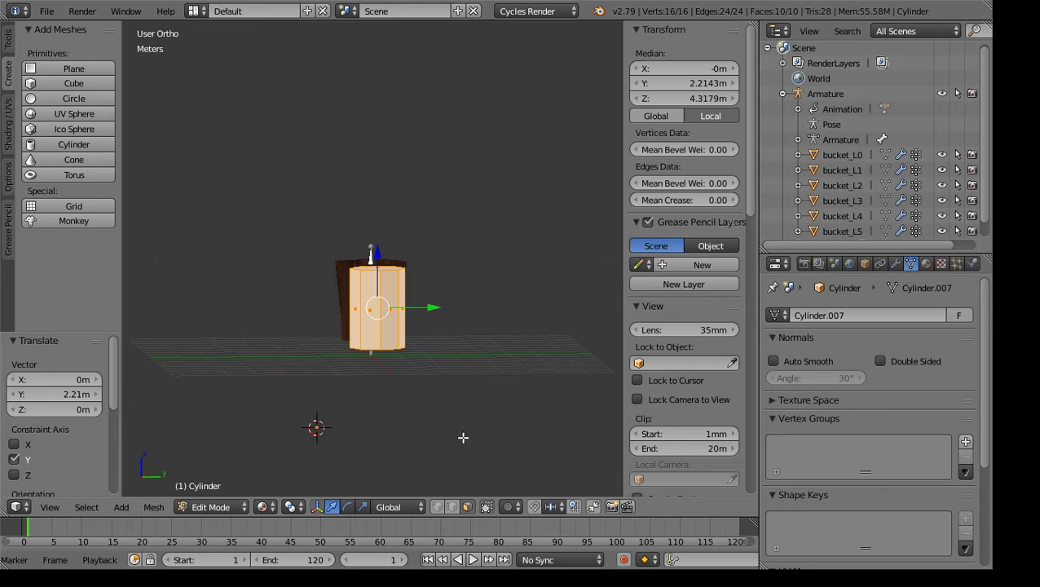
pyautogui.press('KP_1')
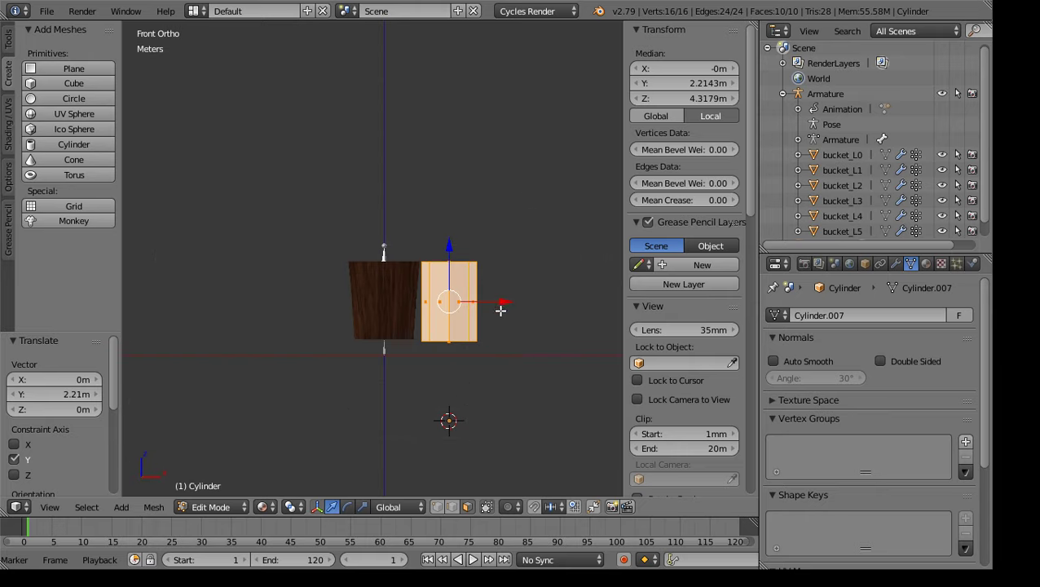
pyautogui.moveTo(504, 300); pyautogui.dragTo(439, 302)
pyautogui.scroll(2, 436, 338)
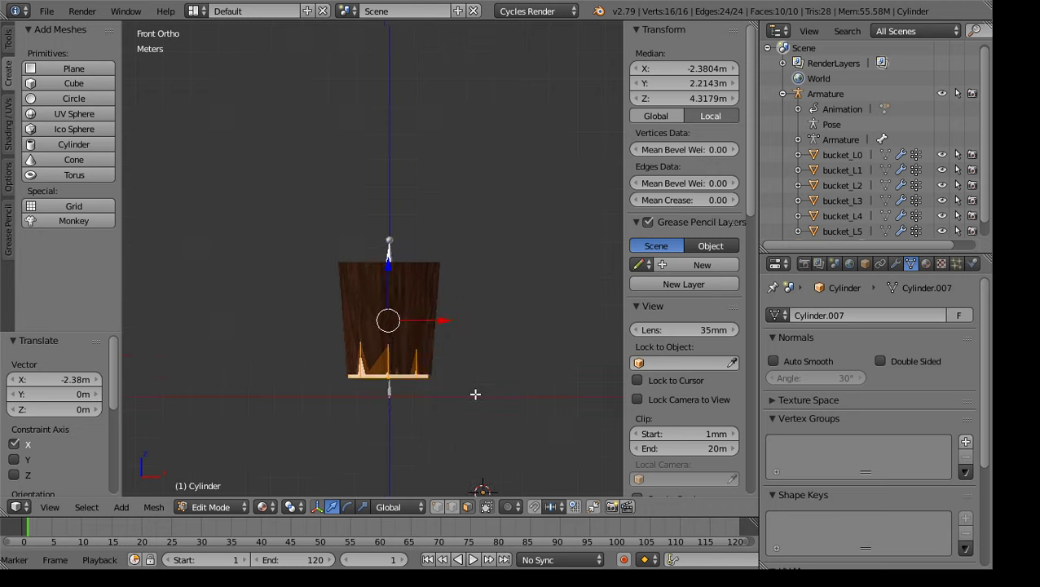
# Raise the cylinder's top face to the bucket rim and widen it 1.342×
pyautogui.moveTo(448, 416); pyautogui.dragTo(477, 49, button='middle')
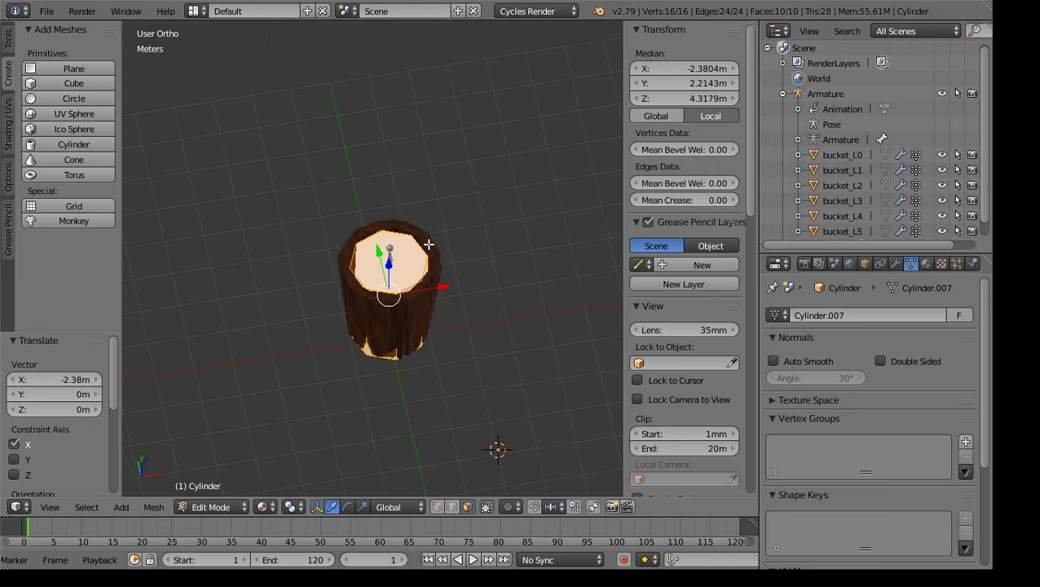
pyautogui.rightClick(410, 259)
pyautogui.moveTo(453, 328); pyautogui.dragTo(444, 270, button='middle')
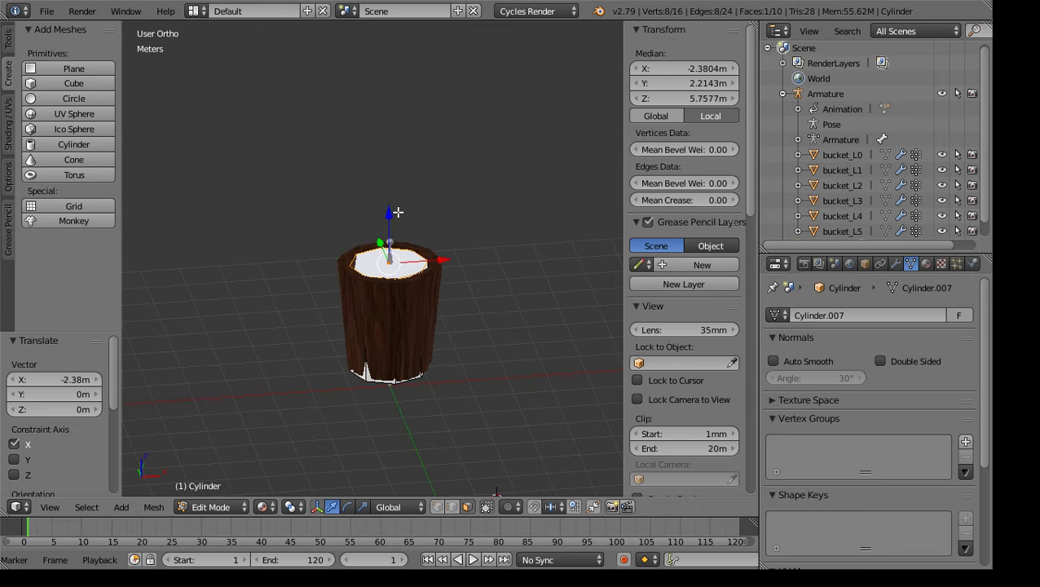
pyautogui.press('KP_1')
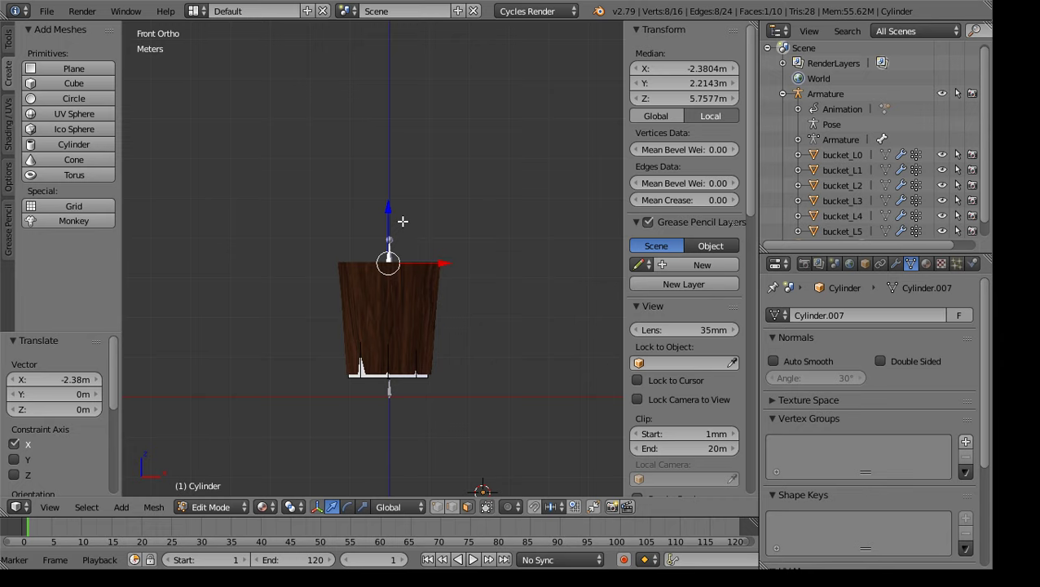
pyautogui.press('KP_3')
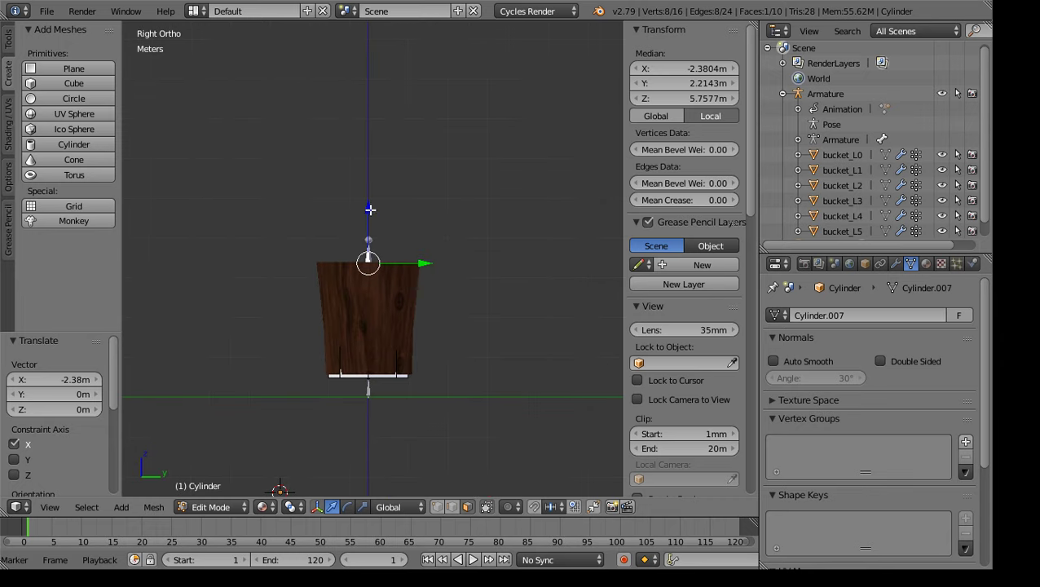
pyautogui.moveTo(367, 210); pyautogui.dragTo(374, 206)
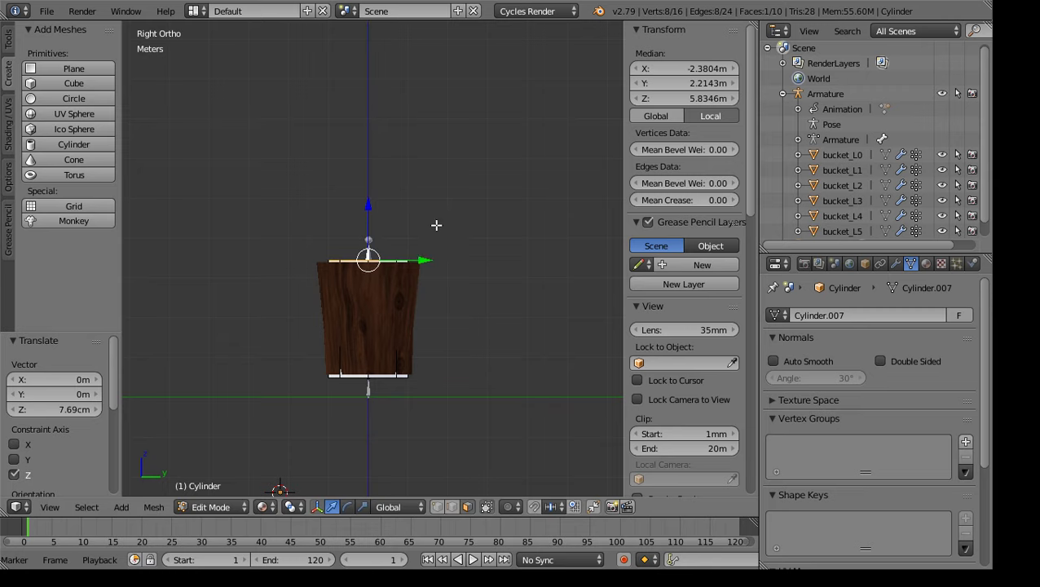
pyautogui.press('s')
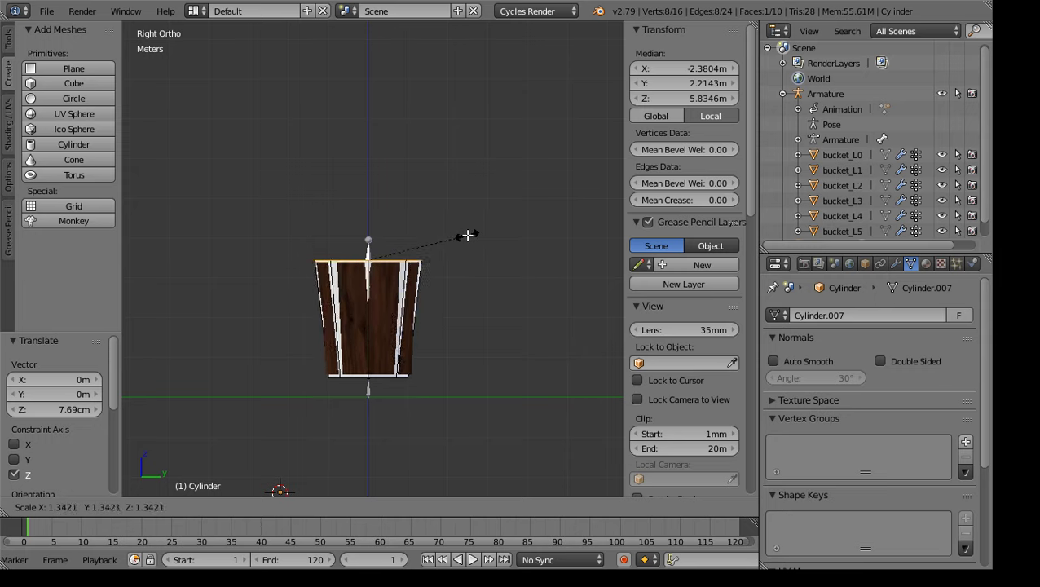
pyautogui.click(467, 236)
# Raise the cylinder's bottom face 5.77 cm along Z
pyautogui.moveTo(479, 243); pyautogui.dragTo(521, 294, button='middle')
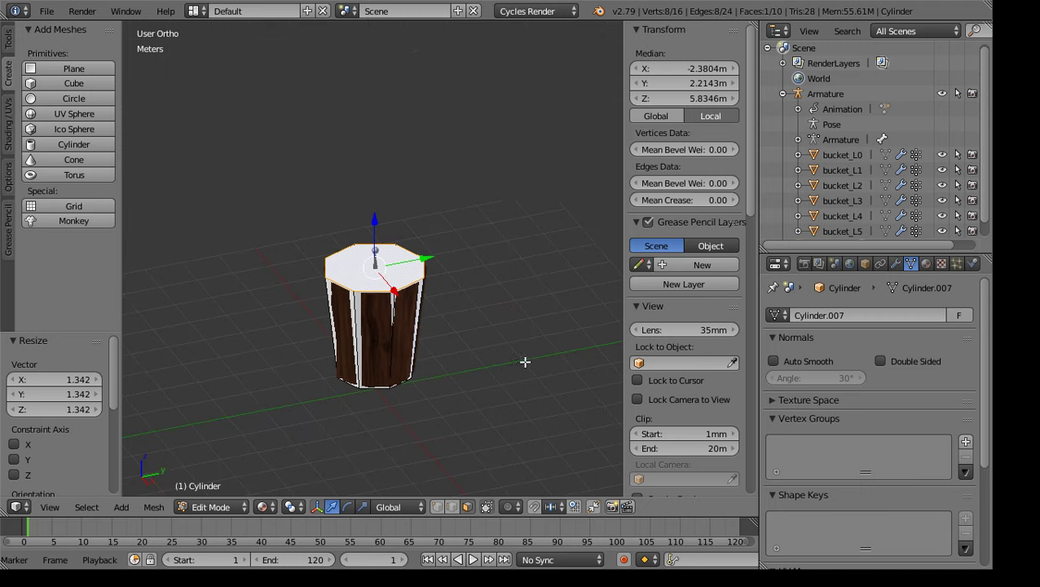
pyautogui.moveTo(525, 362); pyautogui.dragTo(494, 248, button='middle')
pyautogui.rightClick(384, 344)
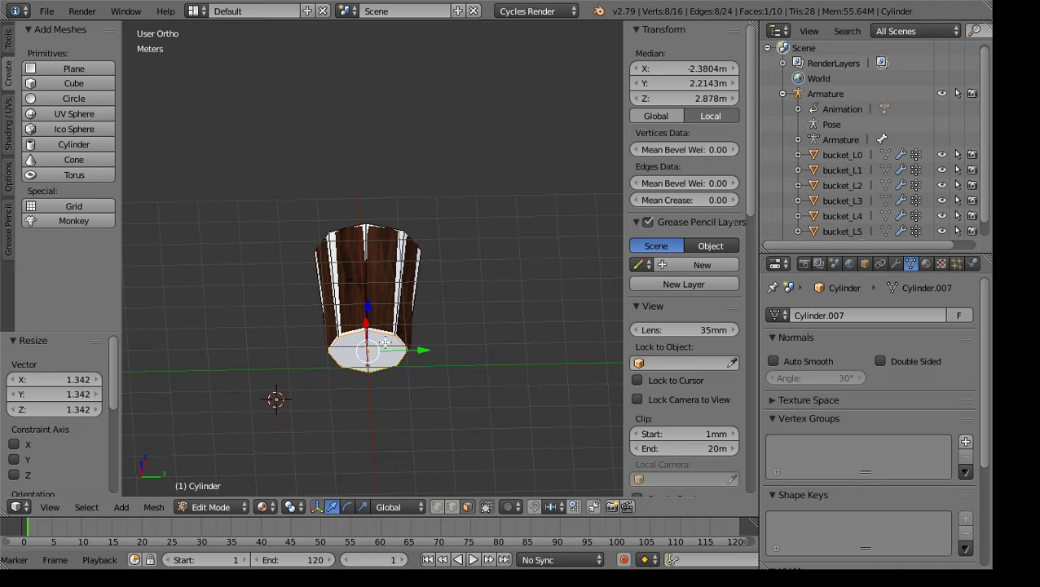
pyautogui.moveTo(460, 324); pyautogui.dragTo(459, 380, button='middle')
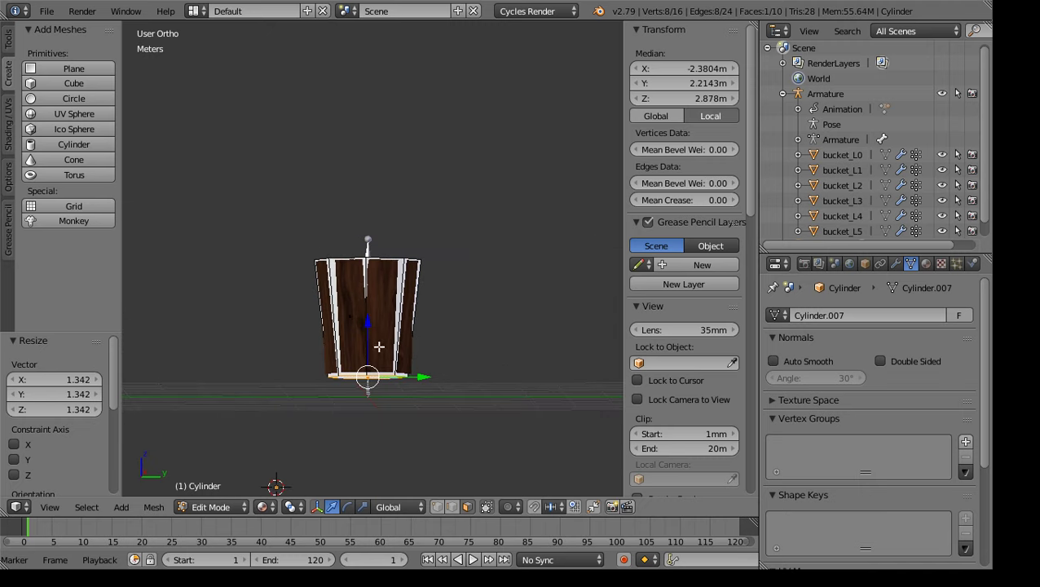
pyautogui.press('g')
pyautogui.press('z')
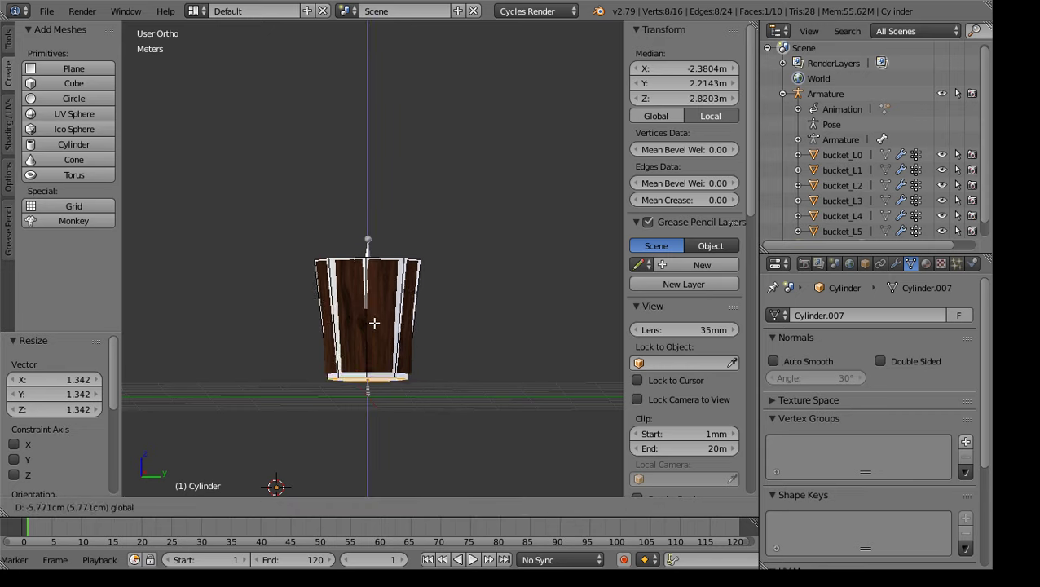
pyautogui.click(375, 318)
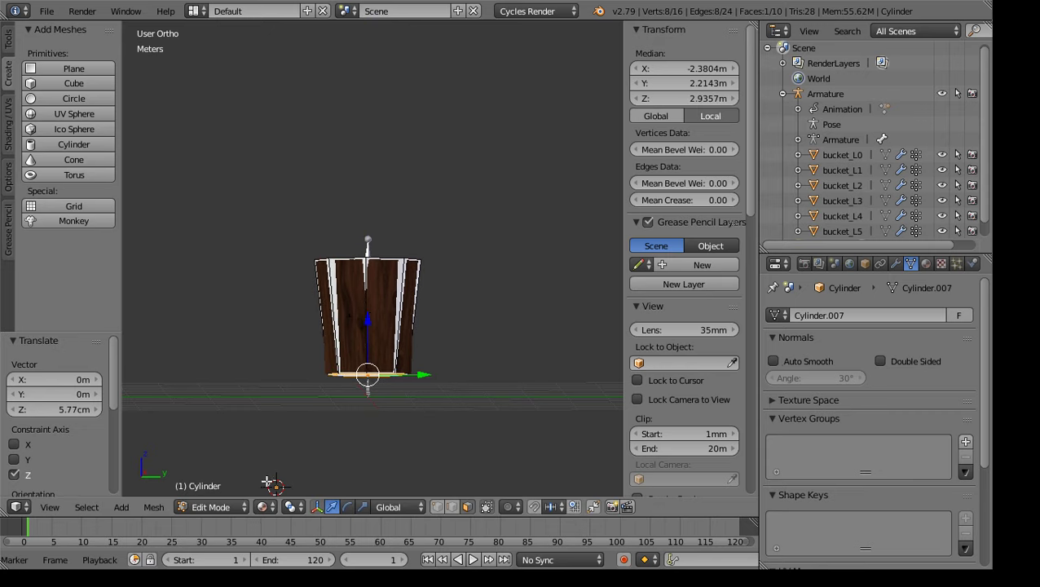
pyautogui.click(285, 505)
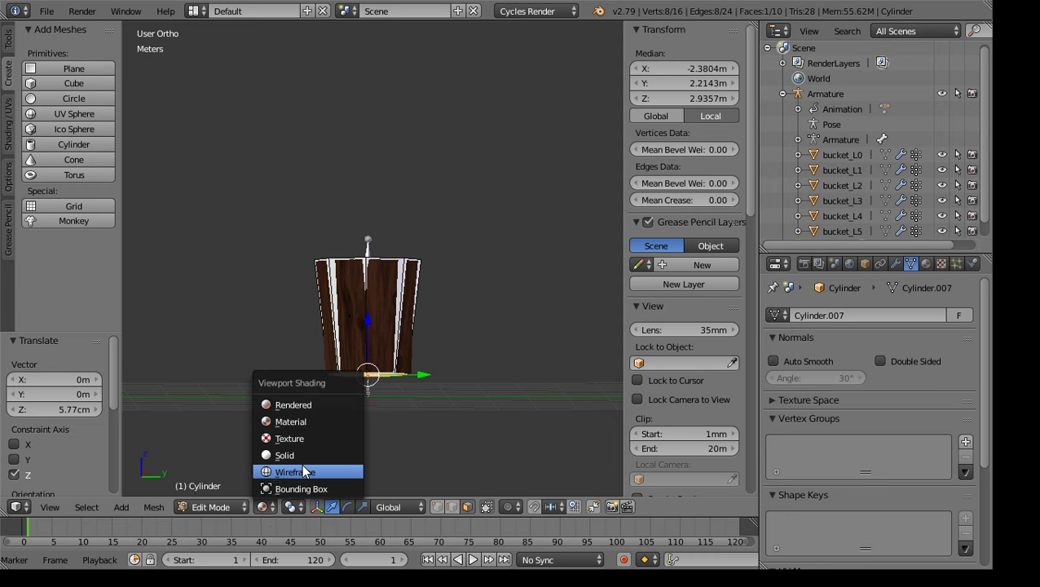
# In wireframe view, nudge the bottom face up to the bucket base (2.24 cm Z offset)
pyautogui.click(295, 470)
pyautogui.scroll(5, 433, 441)
pyautogui.scroll(4, 462, 228)
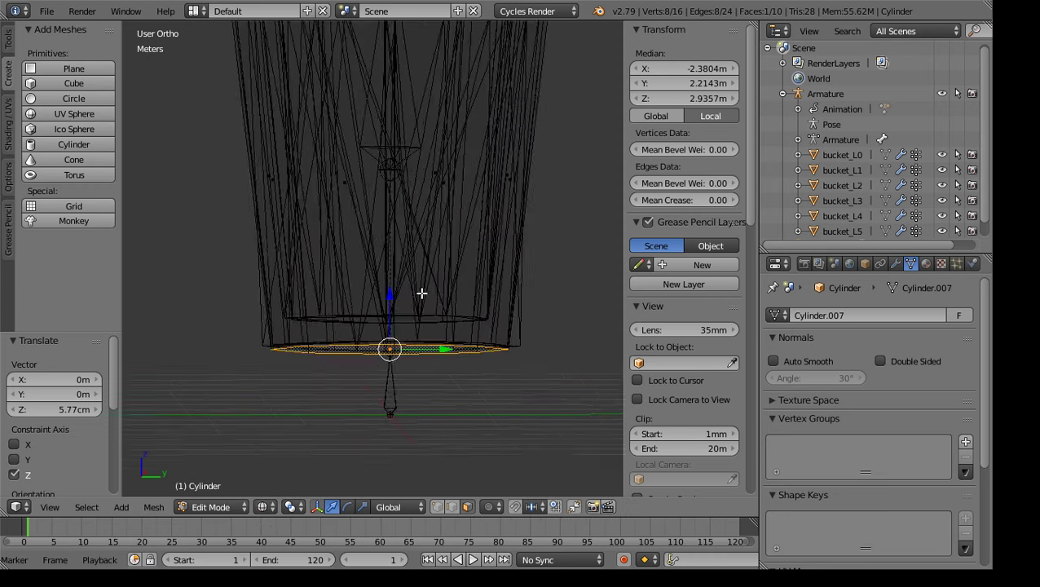
pyautogui.press('KP_3')
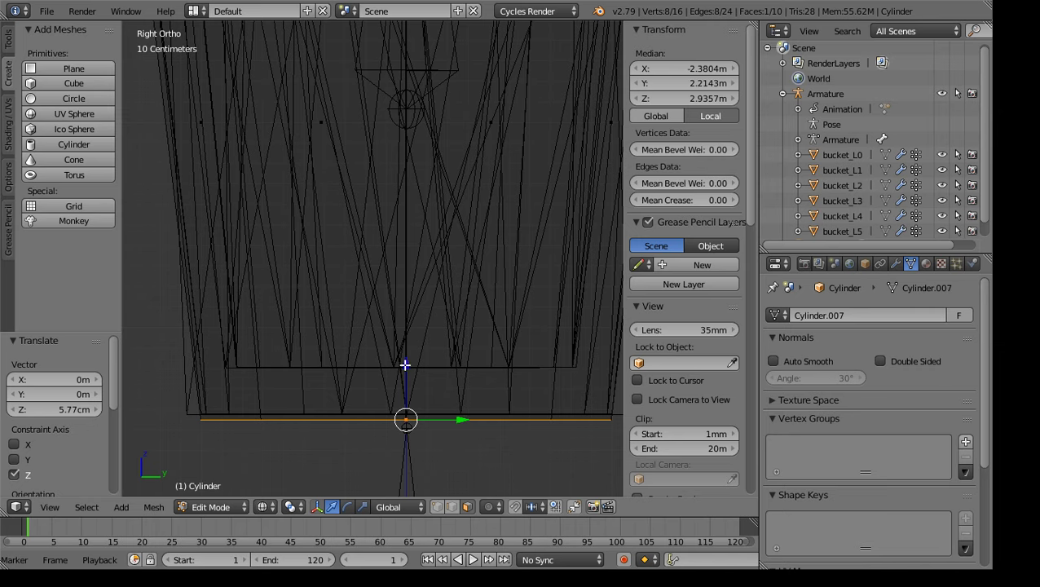
pyautogui.moveTo(408, 364); pyautogui.dragTo(403, 359)
pyautogui.scroll(-8, 411, 219)
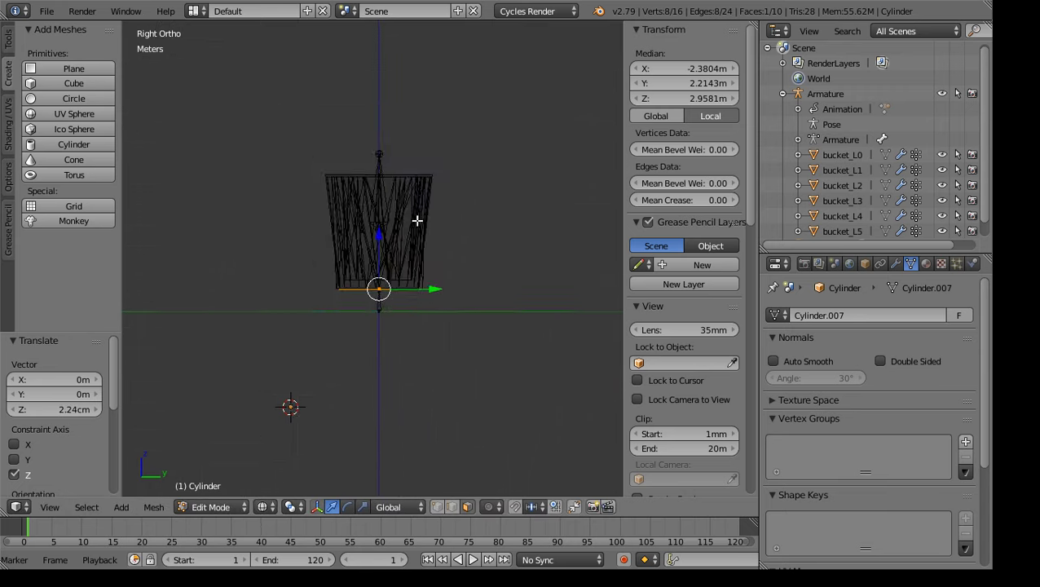
# Switch the cylinder from Edit Mode back to Object Mode
pyautogui.keyDown('shift'); pyautogui.moveTo(448, 174); pyautogui.dragTo(425, 315, button='middle'); pyautogui.keyUp('shift')
pyautogui.scroll(3, 425, 280)
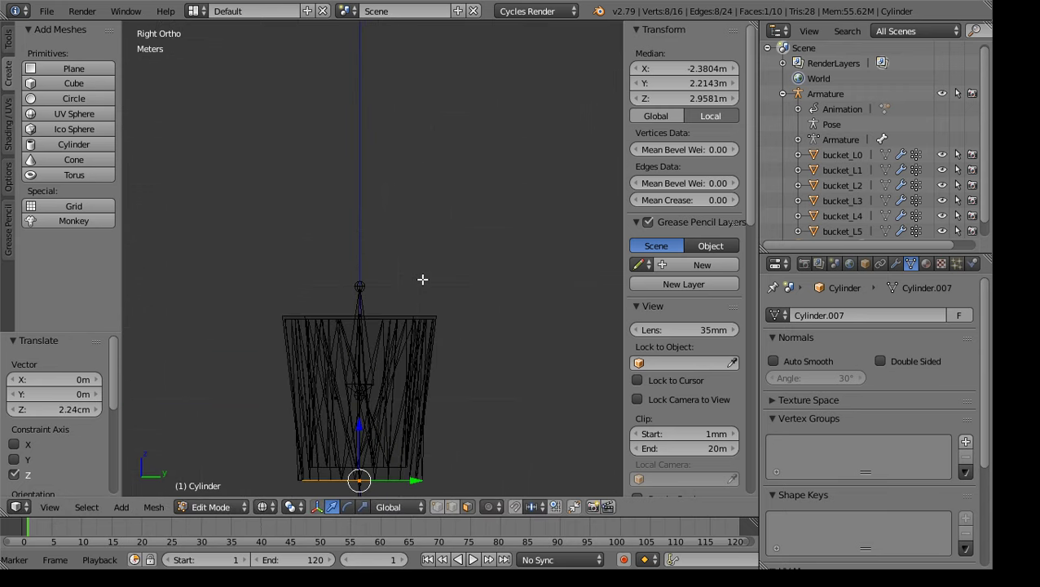
pyautogui.click(214, 507)
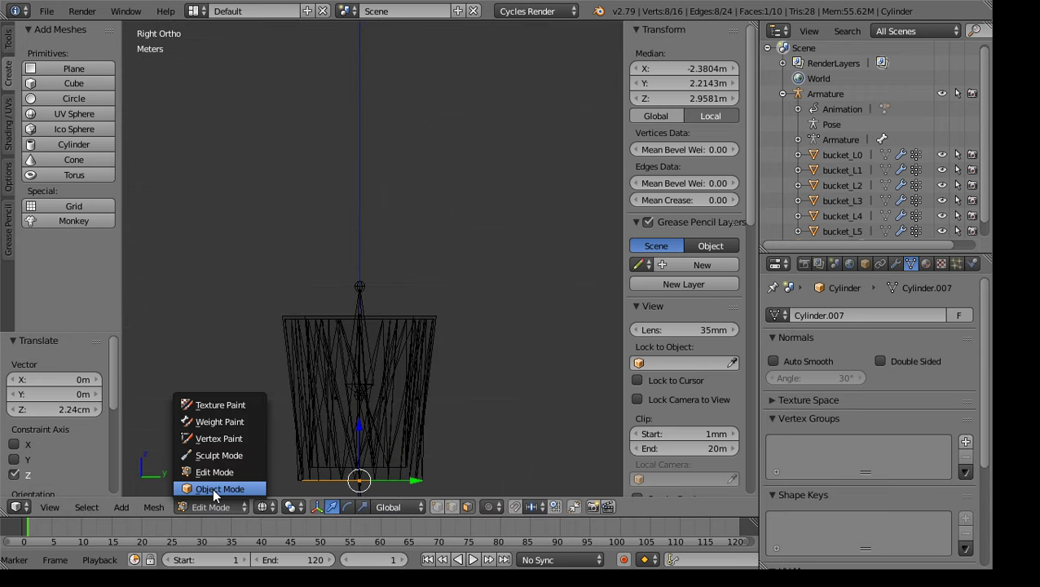
pyautogui.click(212, 487)
pyautogui.scroll(-3, 415, 332)
pyautogui.click(277, 507)
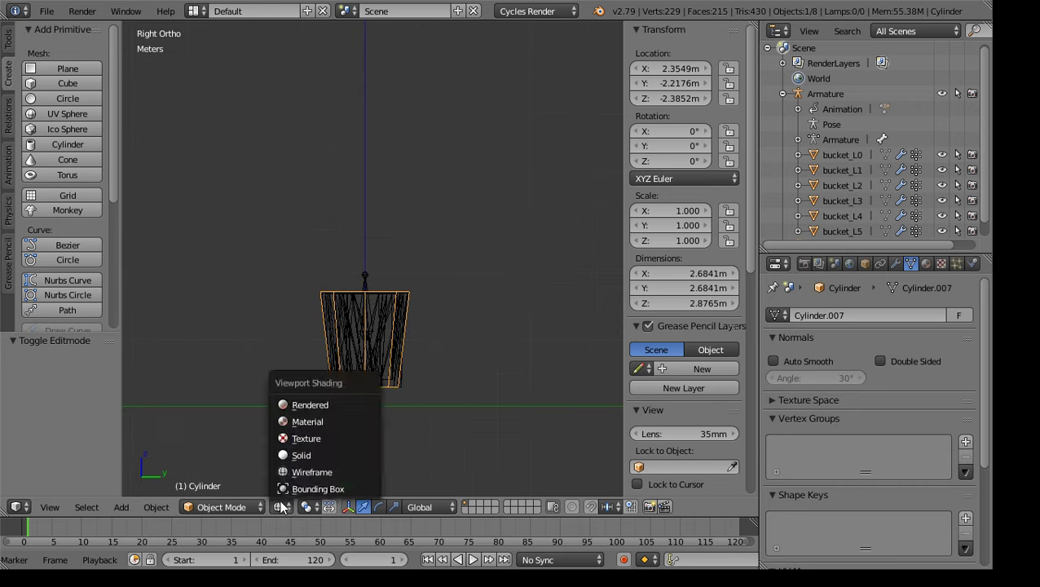
# Switch the viewport to Material shading to see the bucket's colours
pyautogui.click(324, 418)
pyautogui.moveTo(323, 413)
pyautogui.mouseDown(button='middle')
pyautogui.moveTo(377, 347)
pyautogui.moveTo(413, 374)
pyautogui.mouseUp(button='middle')
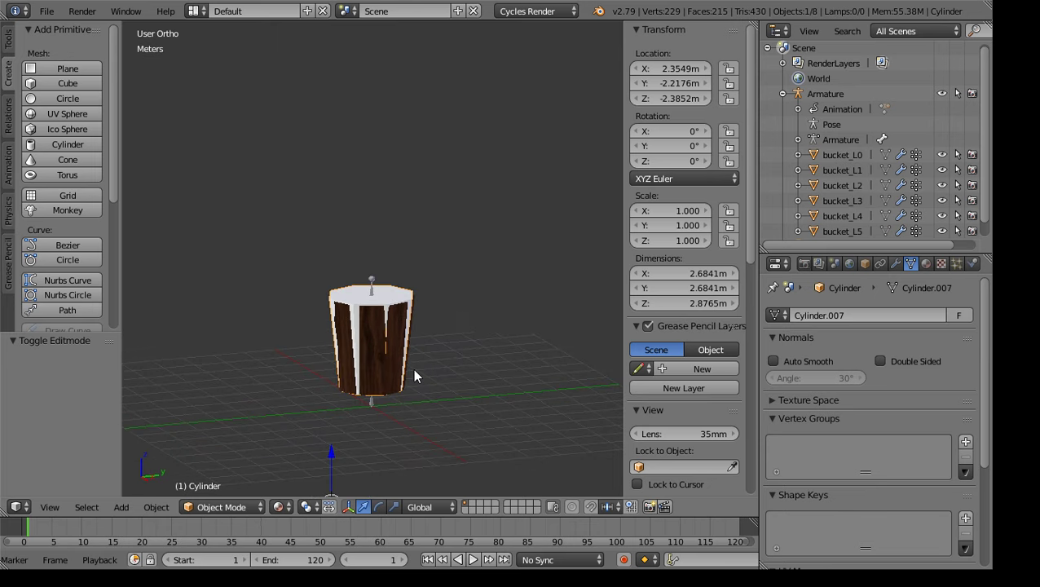
pyautogui.scroll(-1, 864, 163)
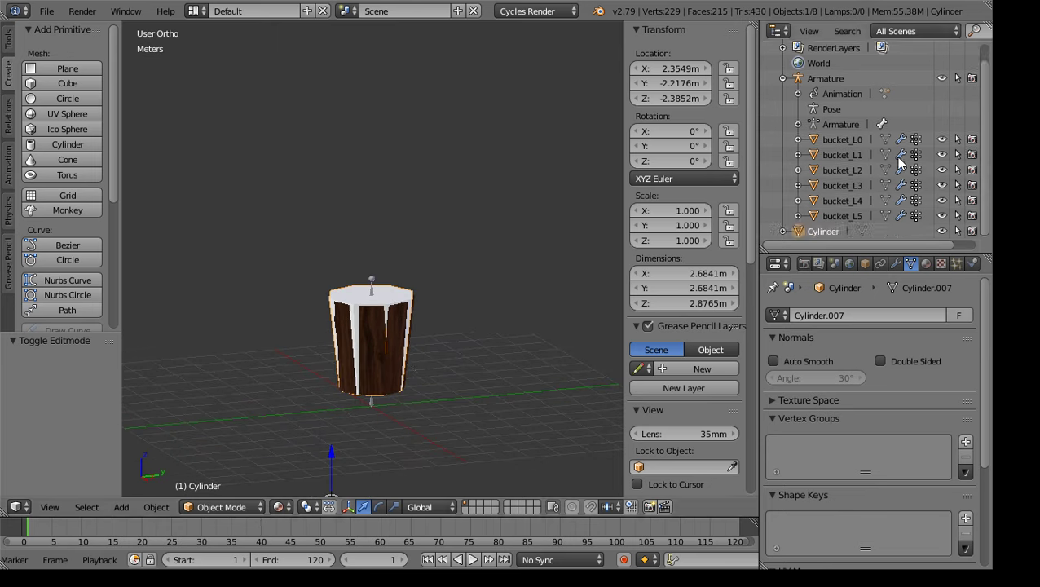
# Rename the Cylinder object to 'Hitcheck_01' in the Outliner
pyautogui.doubleClick(824, 231)
pyautogui.write('Hitcheck_01')
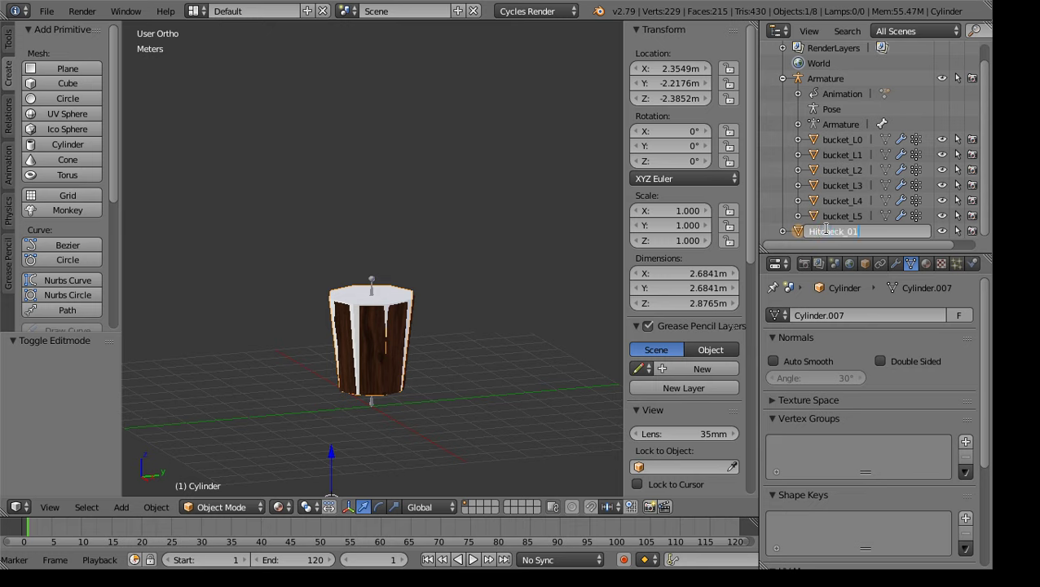
pyautogui.press('Return')
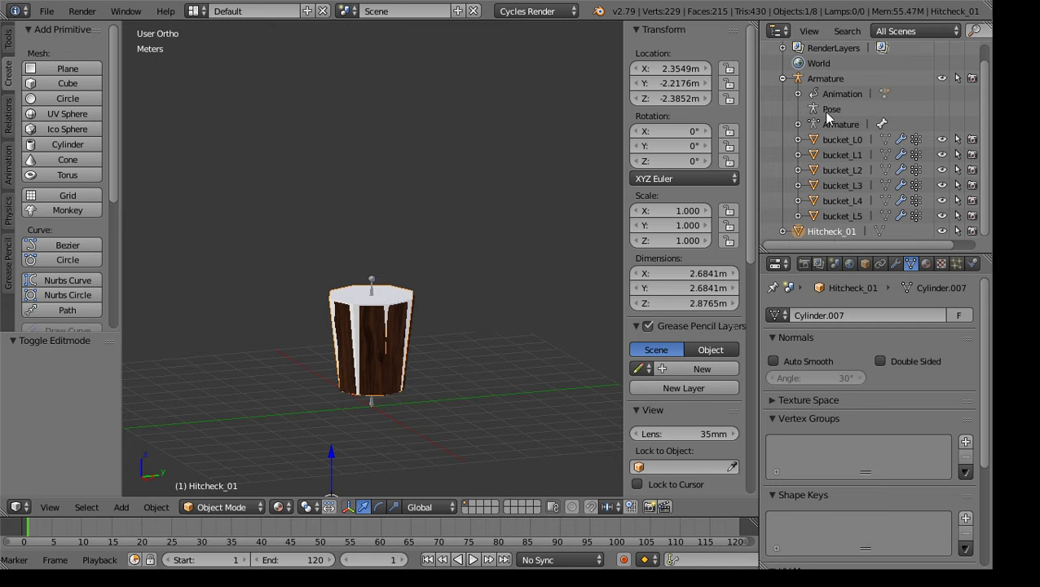
pyautogui.moveTo(407, 318); pyautogui.dragTo(391, 342, button='middle')
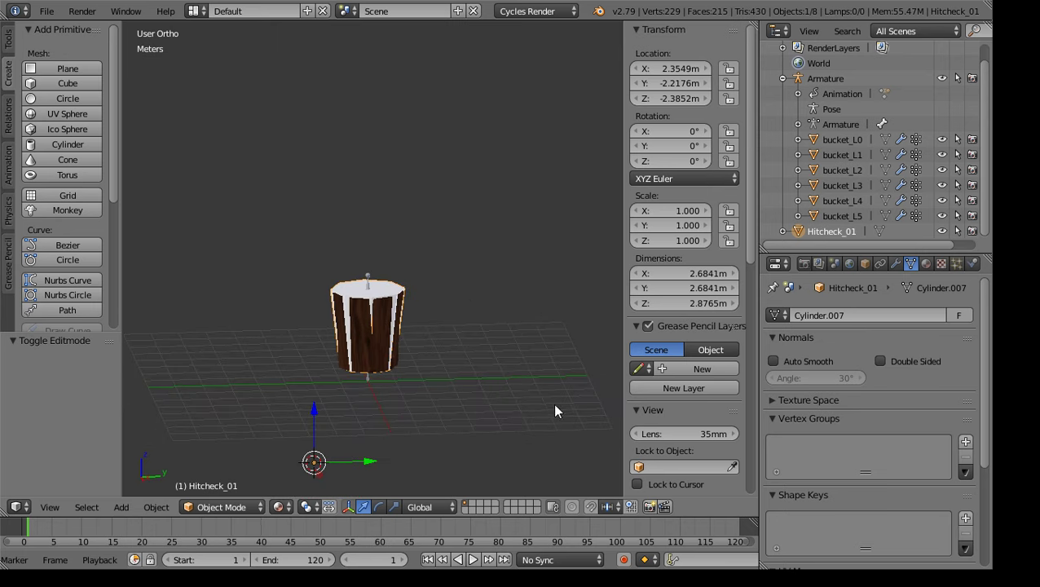
# Reset the 3D cursor location to its default at the world origin
pyautogui.scroll(-10, 703, 263)
pyautogui.rightClick(683, 315)
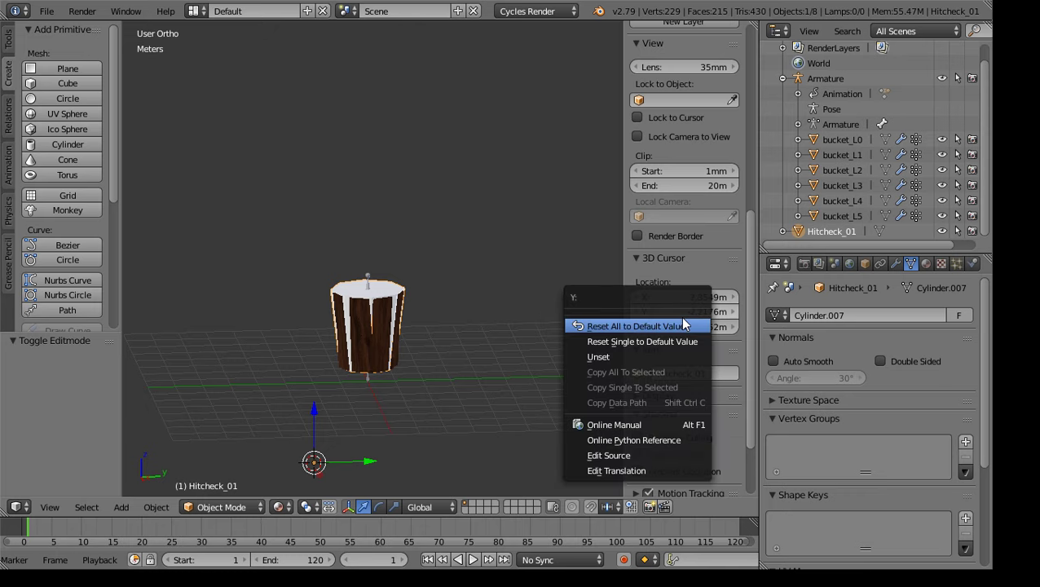
pyautogui.click(678, 326)
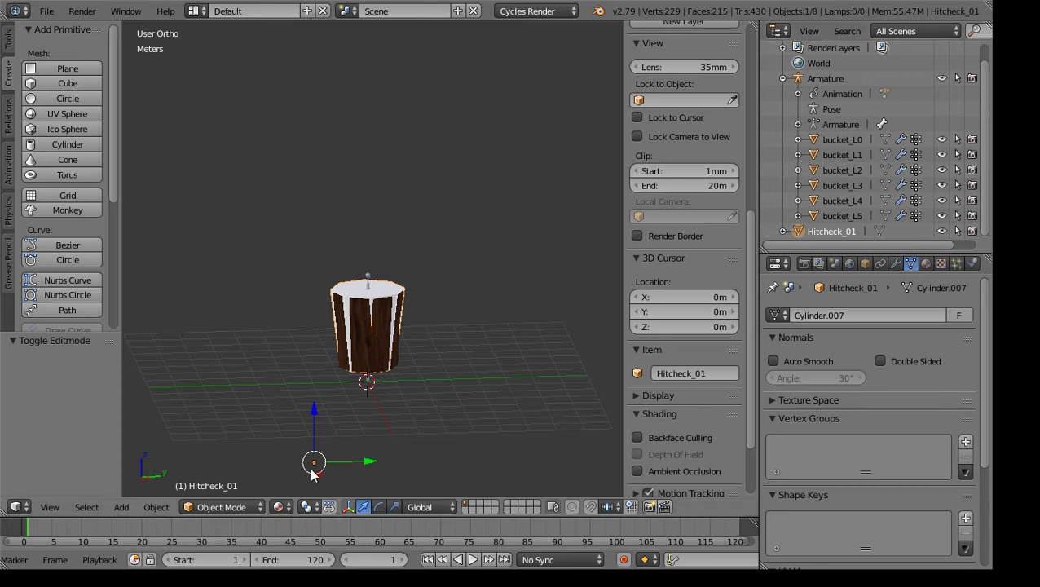
# Set Hitcheck_01's origin to the 3D cursor
pyautogui.click(156, 507)
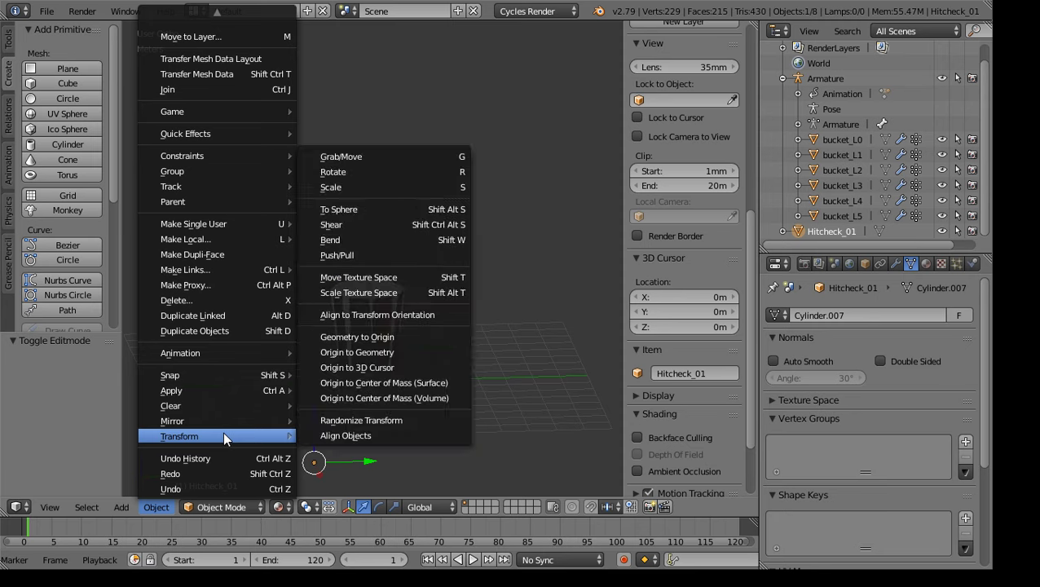
pyautogui.moveTo(227, 435)
pyautogui.click(397, 365)
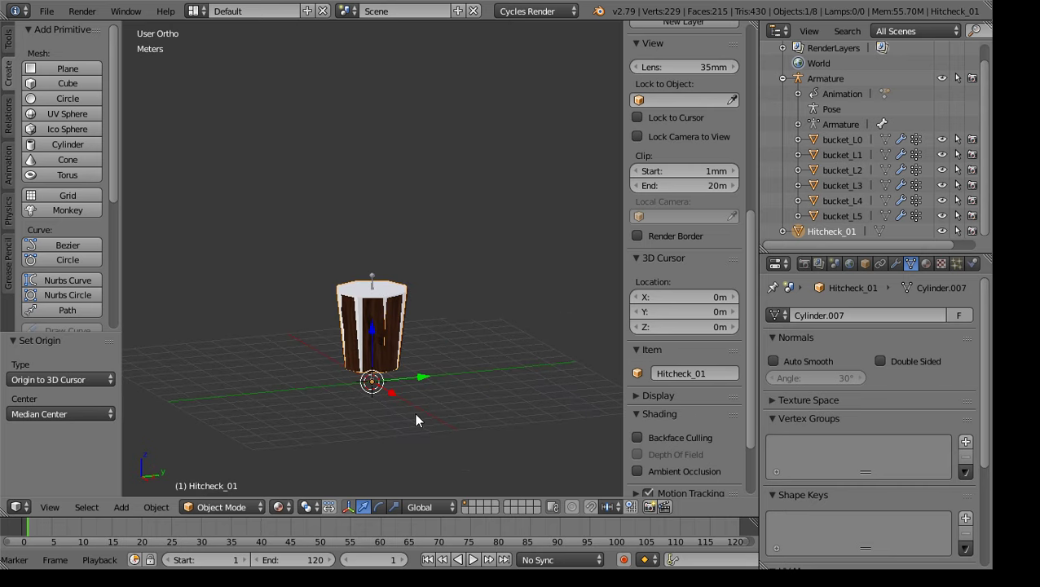
pyautogui.scroll(4, 413, 412)
pyautogui.scroll(-3, 421, 418)
pyautogui.moveTo(453, 425); pyautogui.dragTo(437, 395, button='middle')
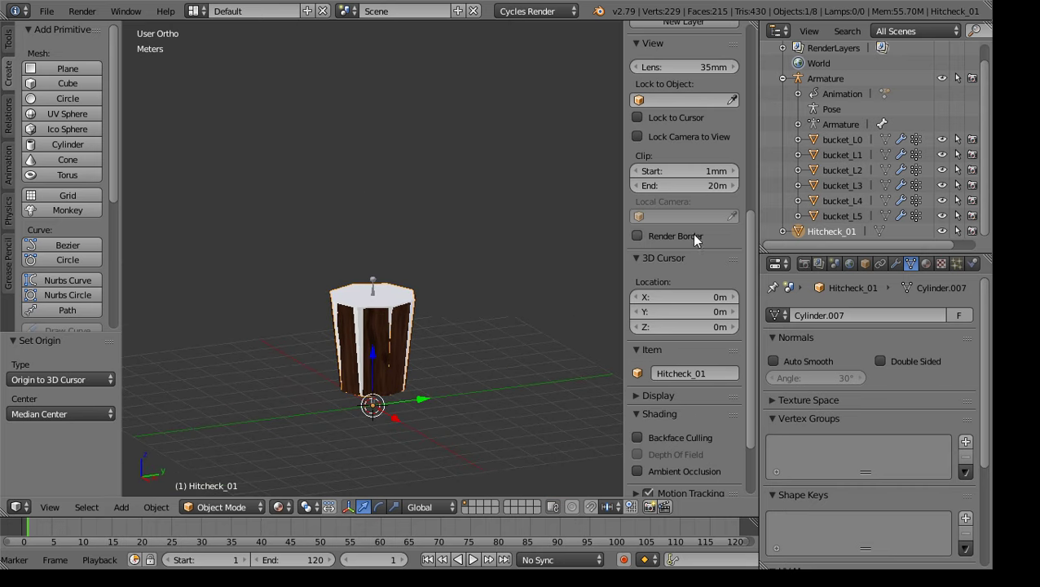
# Add bucket_L5 through bucket_L0 and the Armature to the selection
pyautogui.click(839, 214)
pyautogui.click(839, 198)
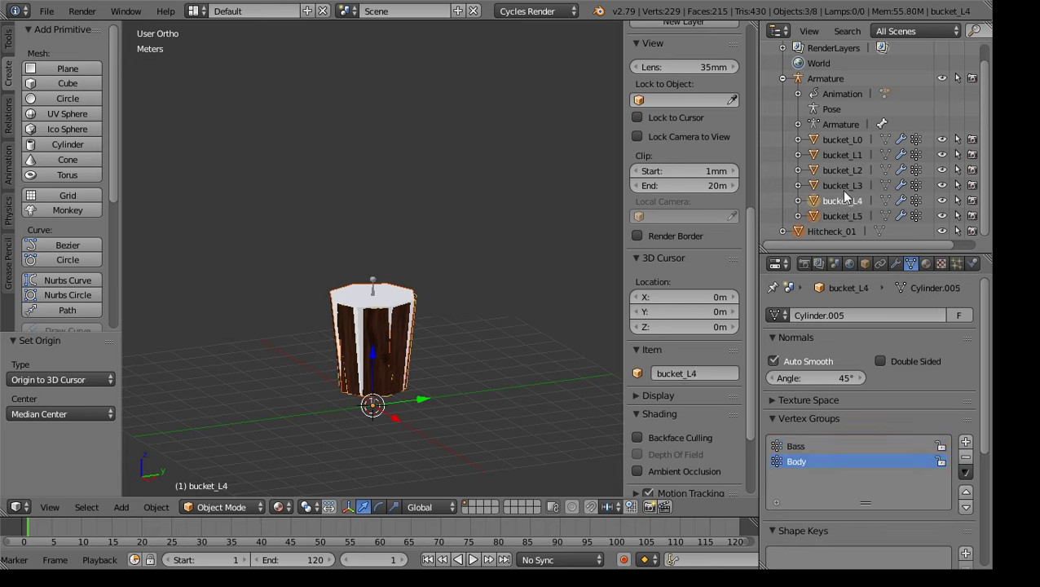
pyautogui.keyDown('ctrl'); pyautogui.click(838, 185); pyautogui.keyUp('ctrl')
pyautogui.keyDown('ctrl'); pyautogui.click(834, 169); pyautogui.keyUp('ctrl')
pyautogui.keyDown('ctrl'); pyautogui.click(833, 155); pyautogui.keyUp('ctrl')
pyautogui.keyDown('ctrl'); pyautogui.click(829, 139); pyautogui.keyUp('ctrl')
pyautogui.keyDown('ctrl'); pyautogui.click(831, 78); pyautogui.keyUp('ctrl')
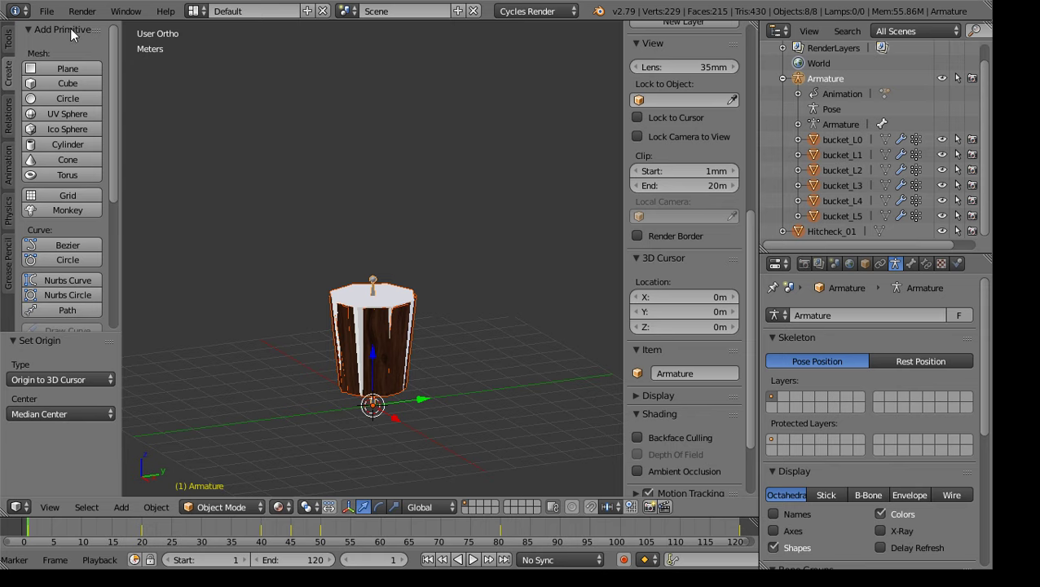
# Start an FBX export from the File > Export menu
pyautogui.click(46, 11)
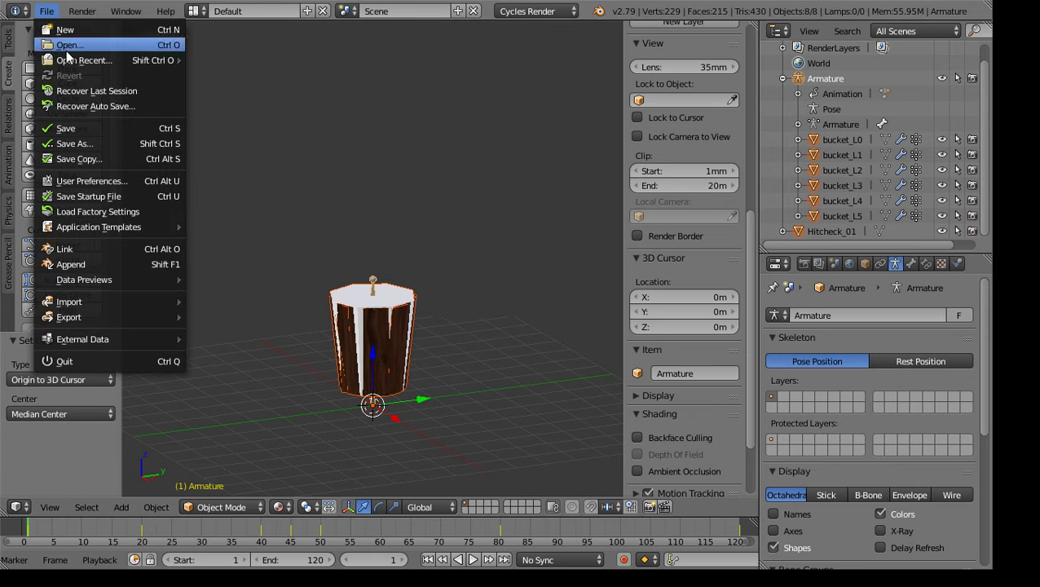
pyautogui.moveTo(161, 318)
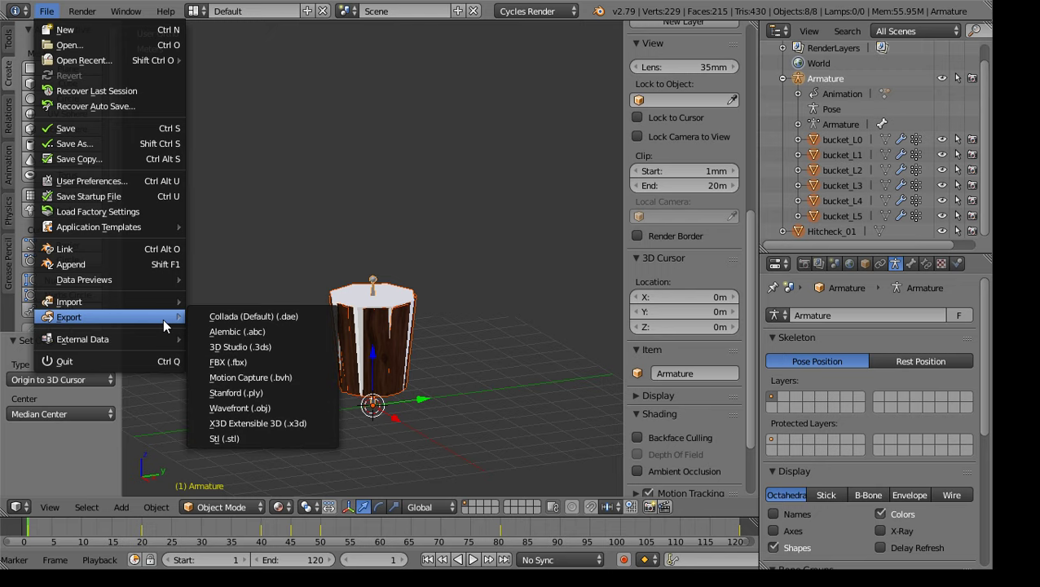
pyautogui.click(288, 363)
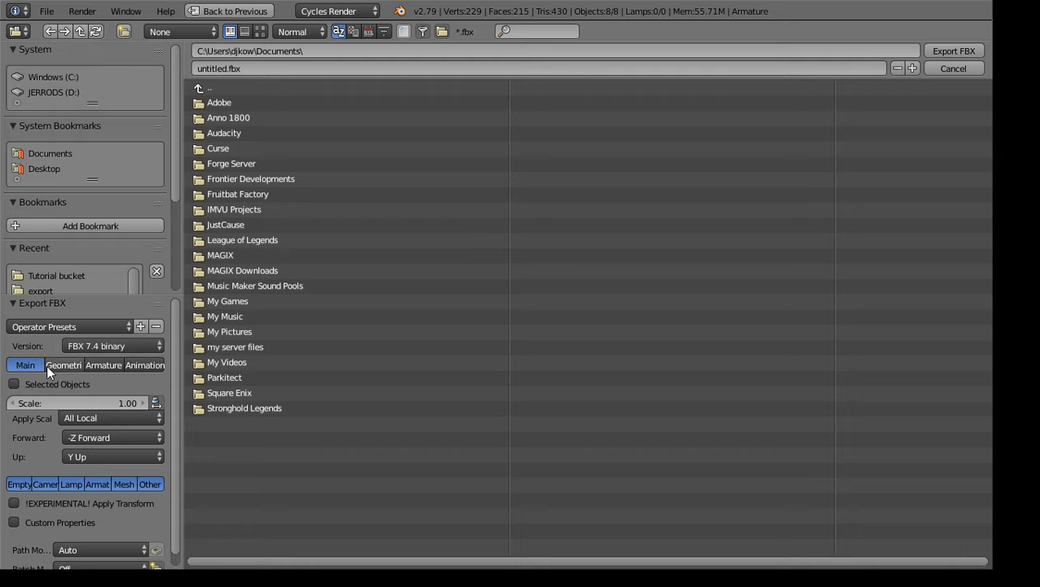
# Tick Selected Objects and toggle the exported object types, re-enabling empties and cameras
pyautogui.click(14, 384)
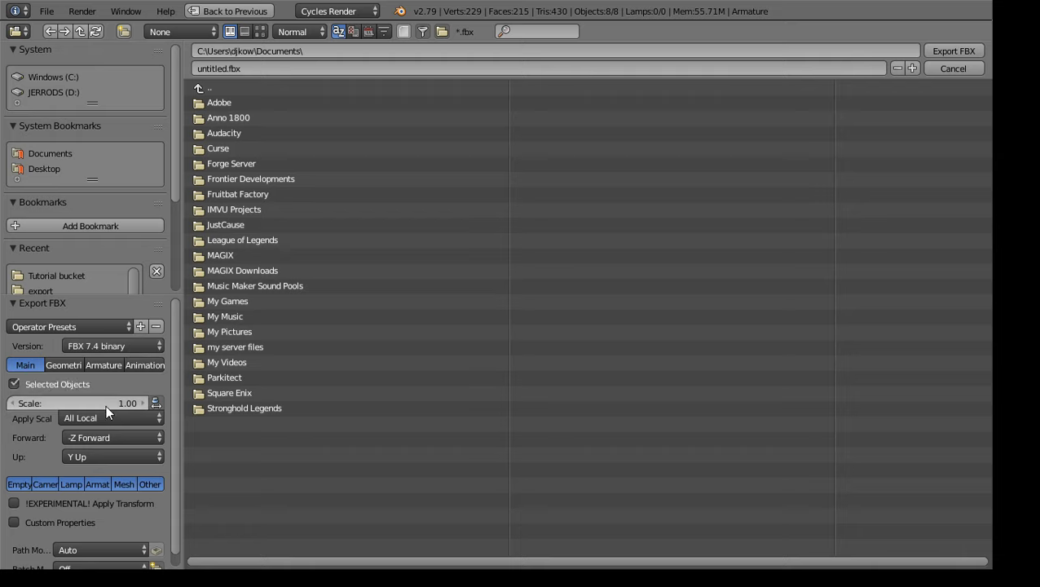
pyautogui.scroll(-1, 113, 417)
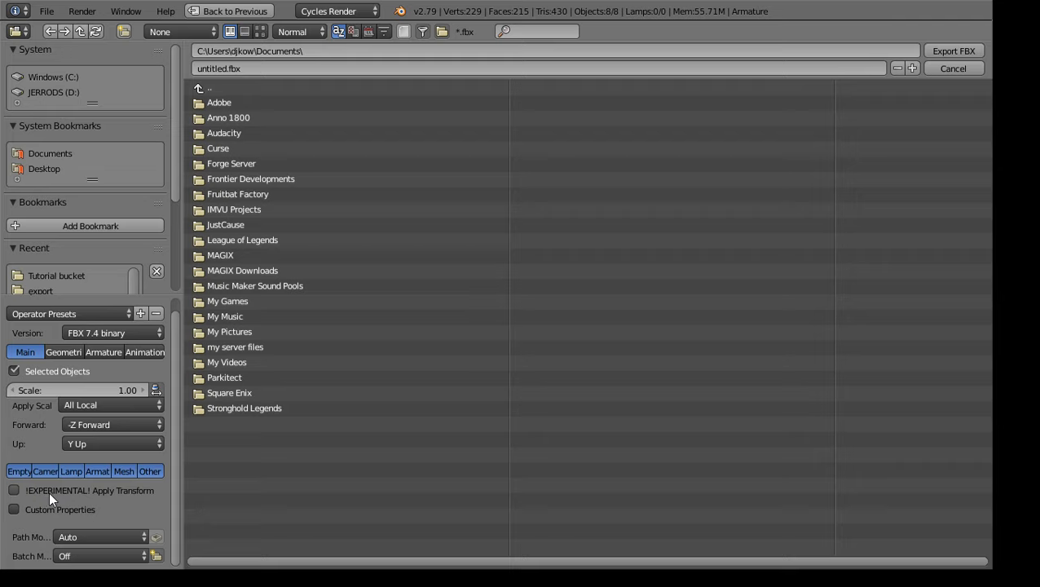
pyautogui.click(100, 470)
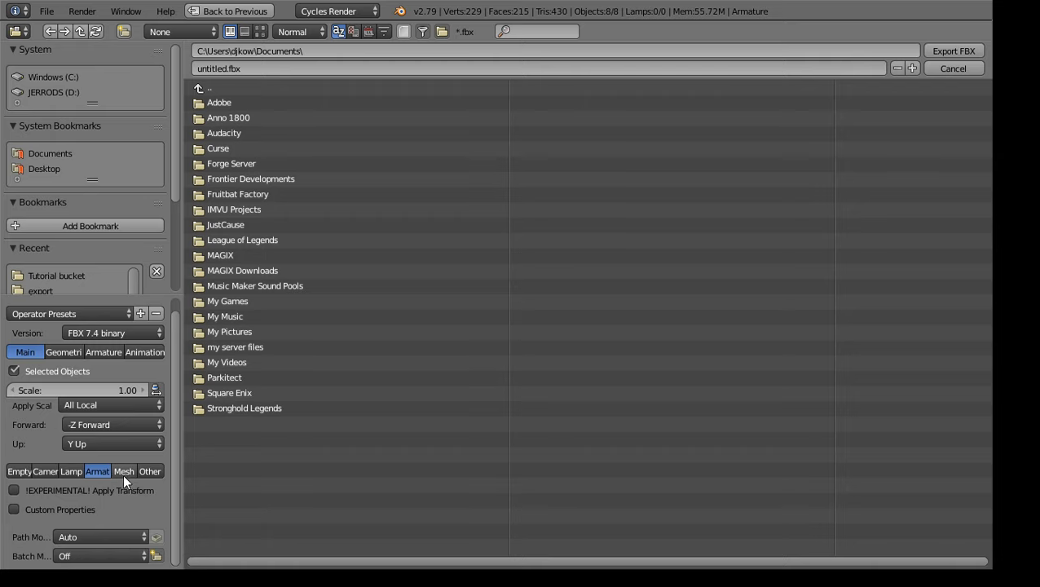
pyautogui.click(147, 472)
pyautogui.keyDown('shift'); pyautogui.click(50, 470); pyautogui.keyUp('shift')
pyautogui.keyDown('shift'); pyautogui.click(18, 470); pyautogui.keyUp('shift')
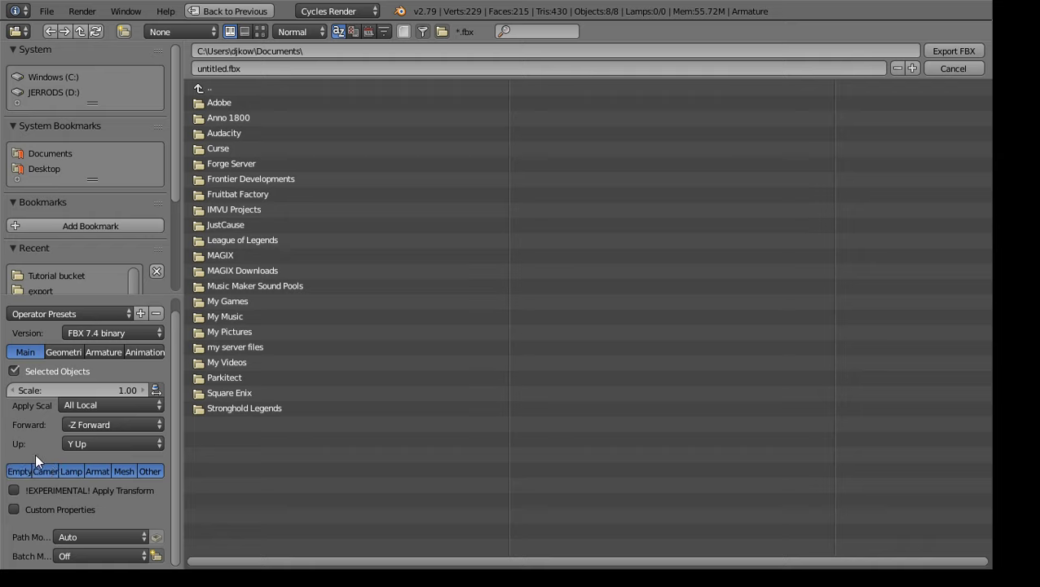
# Review the Armature and Animation export options, then cancel the FBX export
pyautogui.click(104, 353)
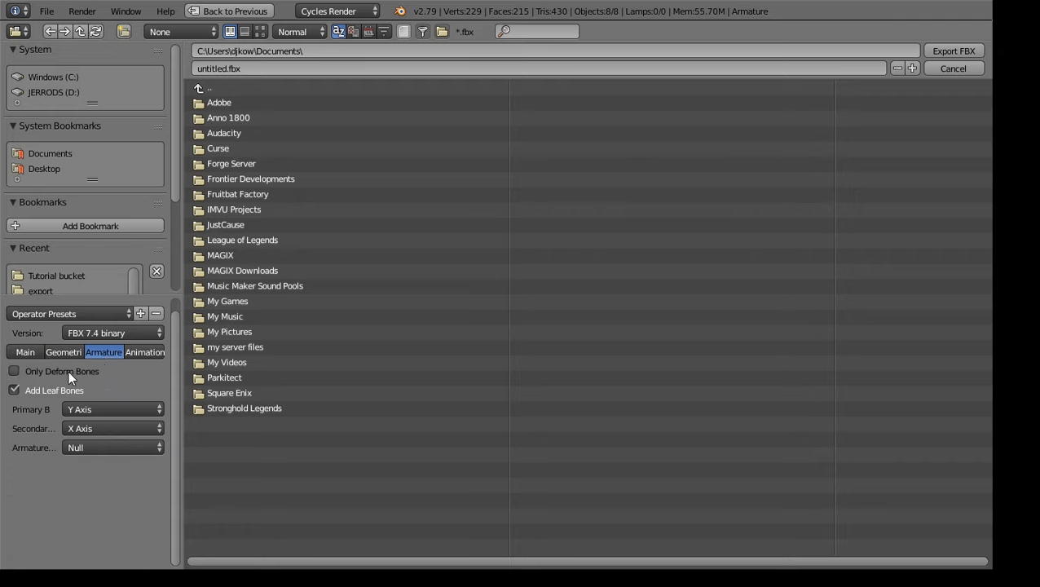
pyautogui.click(135, 352)
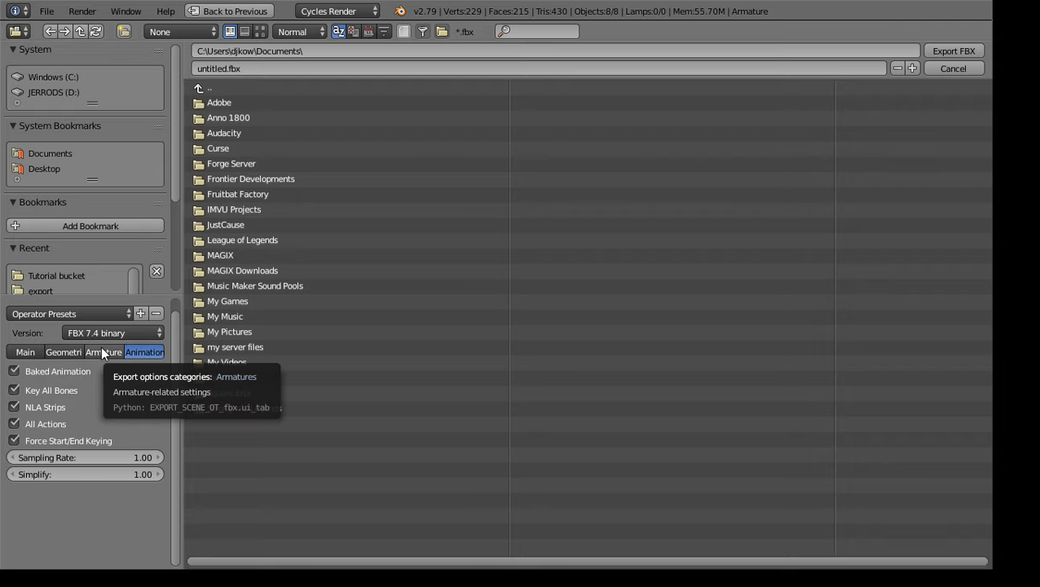
pyautogui.click(101, 353)
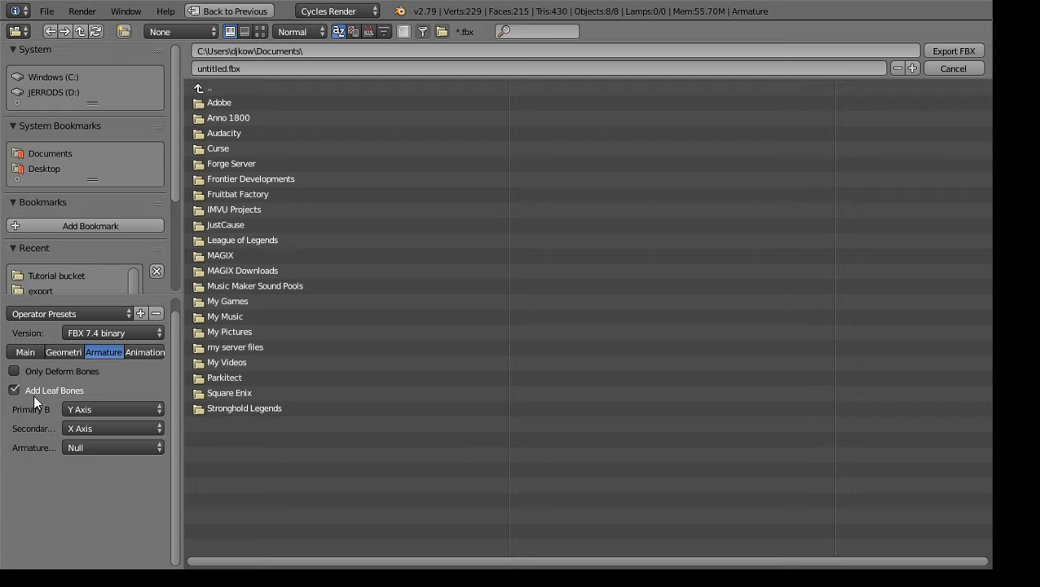
pyautogui.click(951, 67)
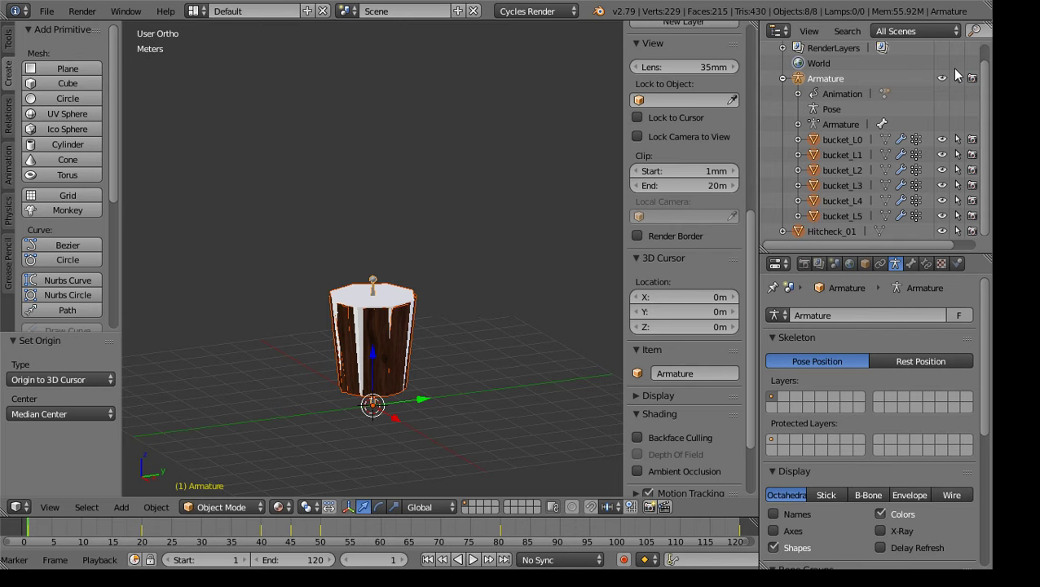
pyautogui.scroll(2, 432, 320)
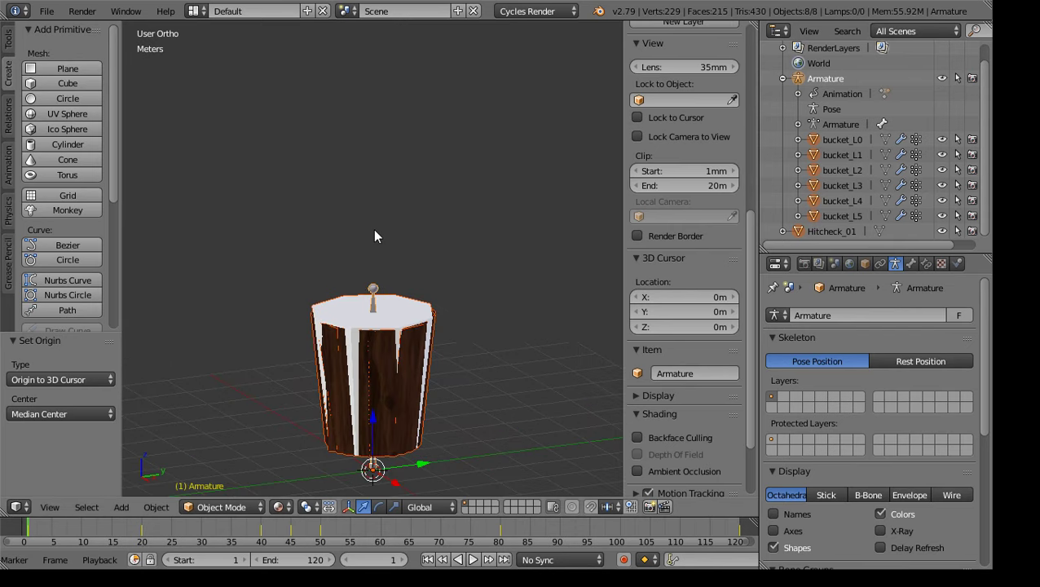
pyautogui.moveTo(376, 435); pyautogui.dragTo(444, 407, button='middle')
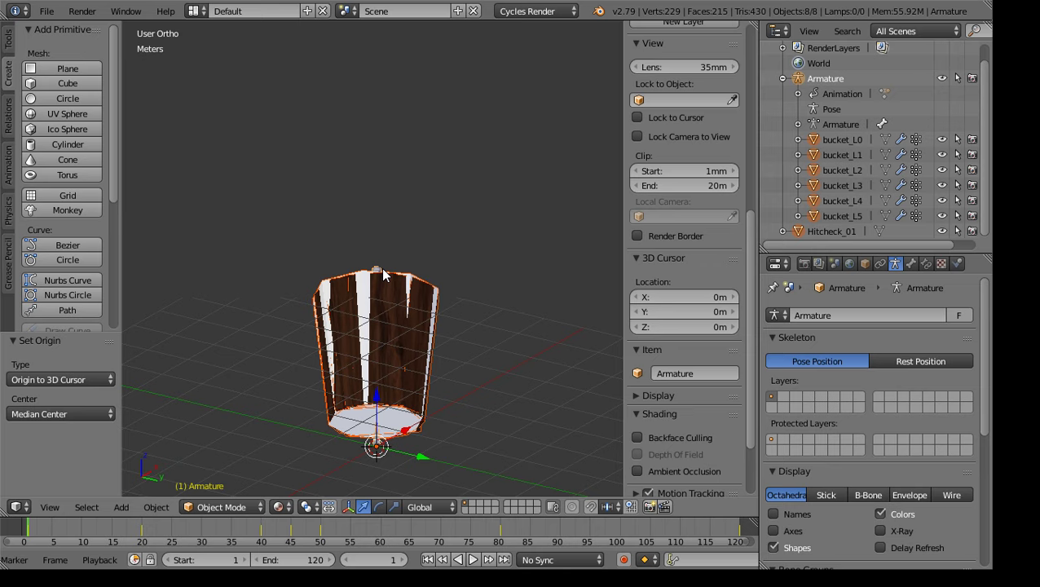
pyautogui.moveTo(428, 198); pyautogui.dragTo(471, 269, button='middle')
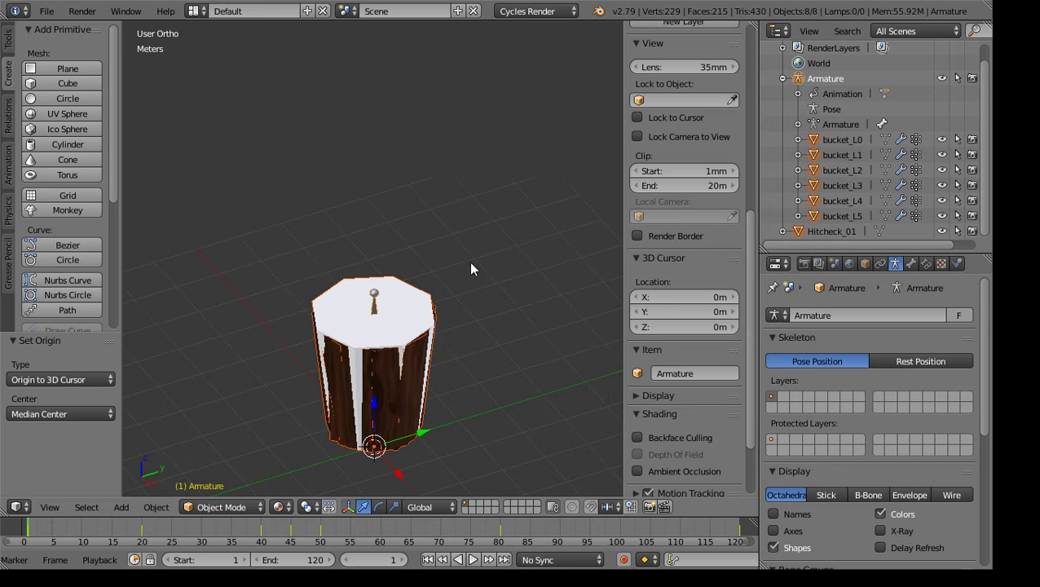
pyautogui.scroll(-2, 477, 310)
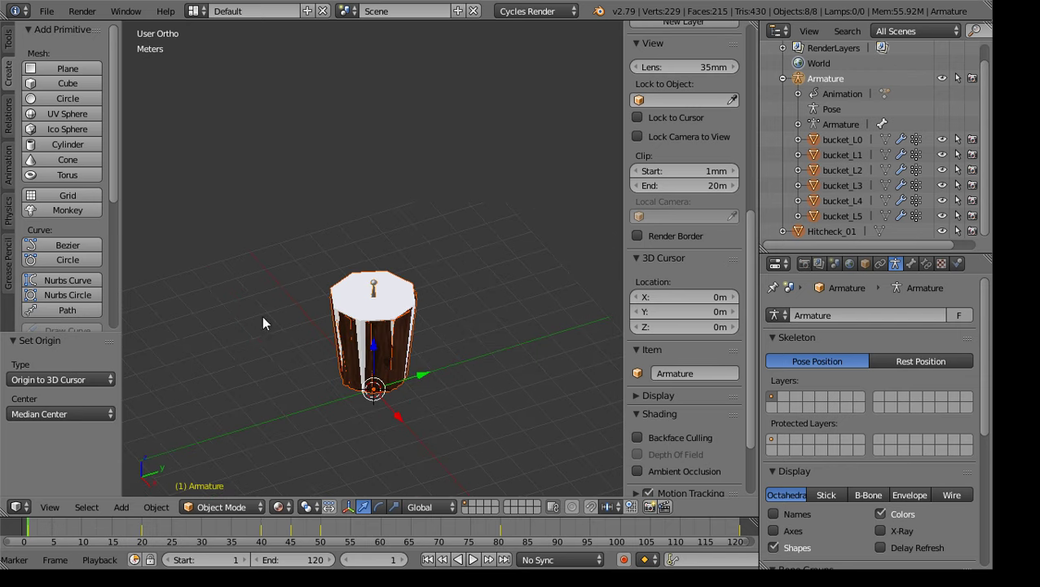
pyautogui.moveTo(386, 402); pyautogui.dragTo(424, 401, button='middle')
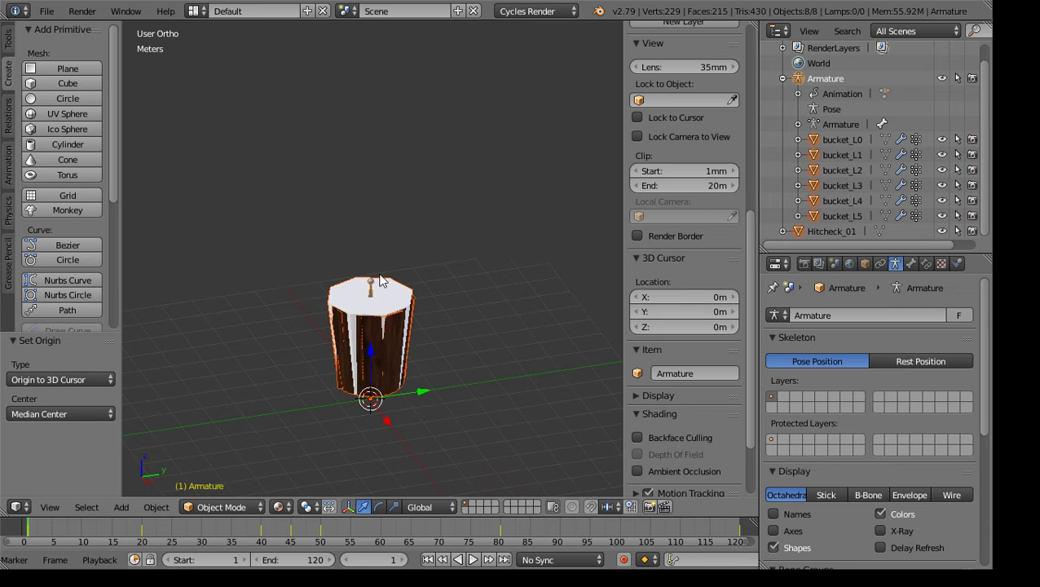
pyautogui.moveTo(536, 422); pyautogui.dragTo(524, 405, button='middle')
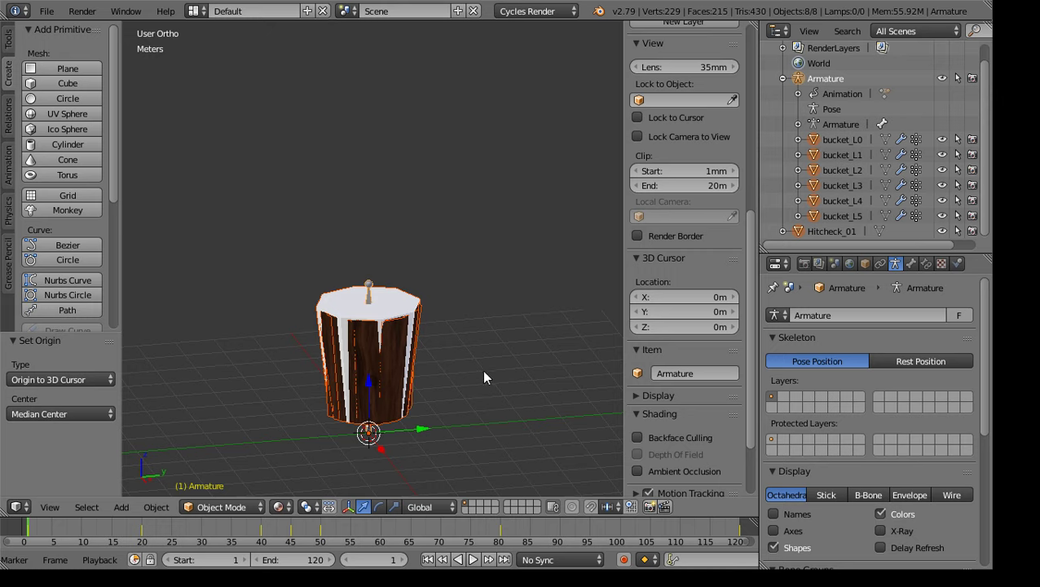
pyautogui.moveTo(501, 352); pyautogui.dragTo(489, 331, button='middle')
pyautogui.moveTo(464, 389); pyautogui.dragTo(497, 165, button='middle')
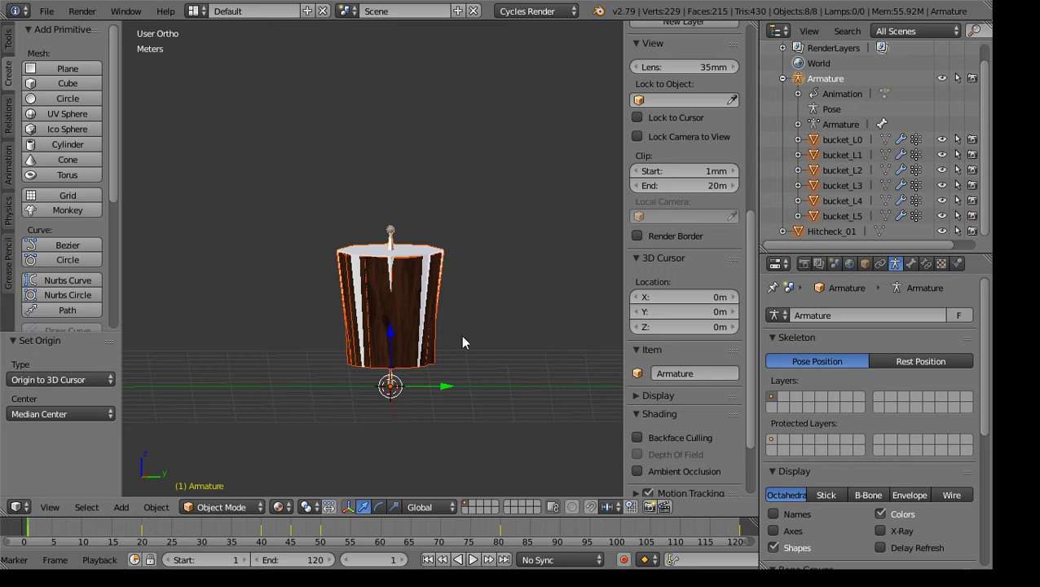
pyautogui.moveTo(449, 318); pyautogui.dragTo(498, 322, button='middle')
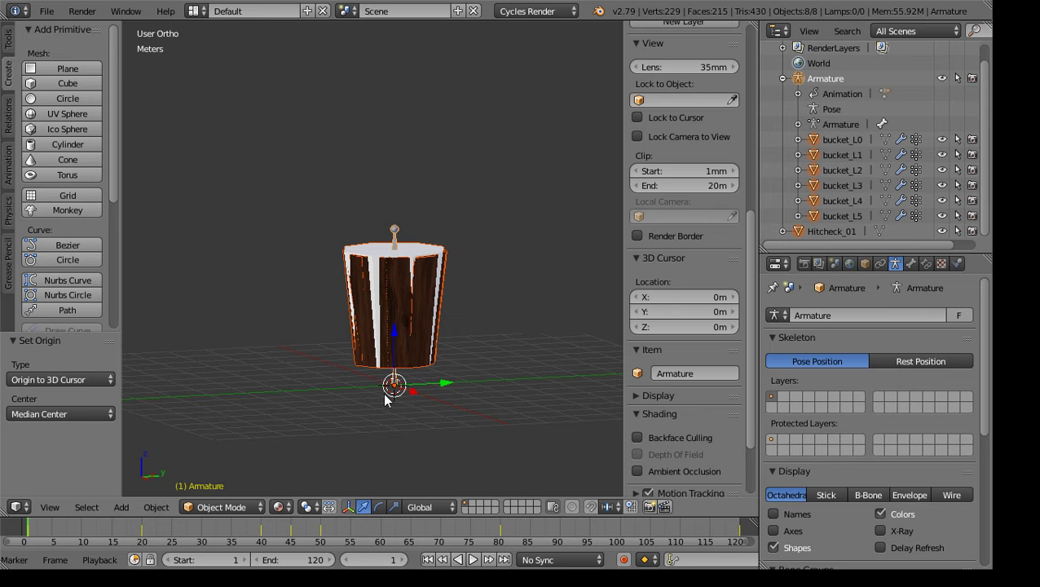
pyautogui.click(825, 79)
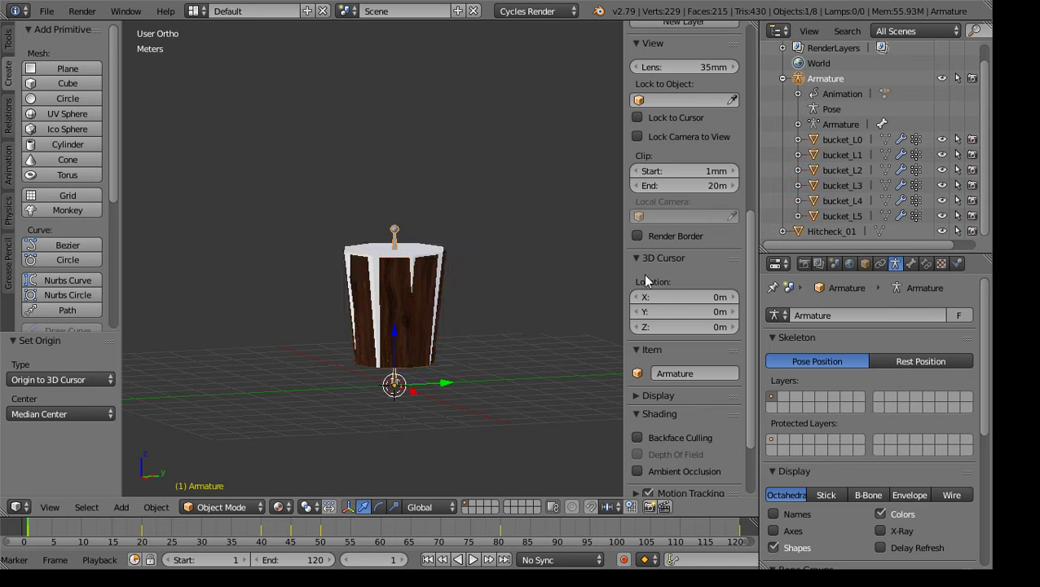
# Rotate the Armature alone −90° about global X, tipping the buckets onto their sides
pyautogui.click(393, 383)
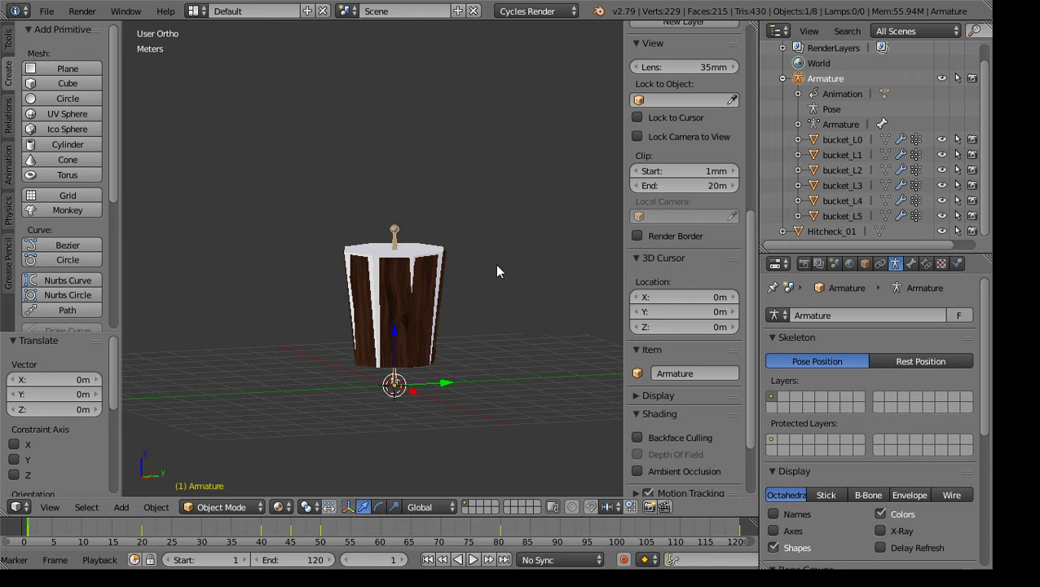
pyautogui.press('r')
pyautogui.write('x')
pyautogui.write('-90')
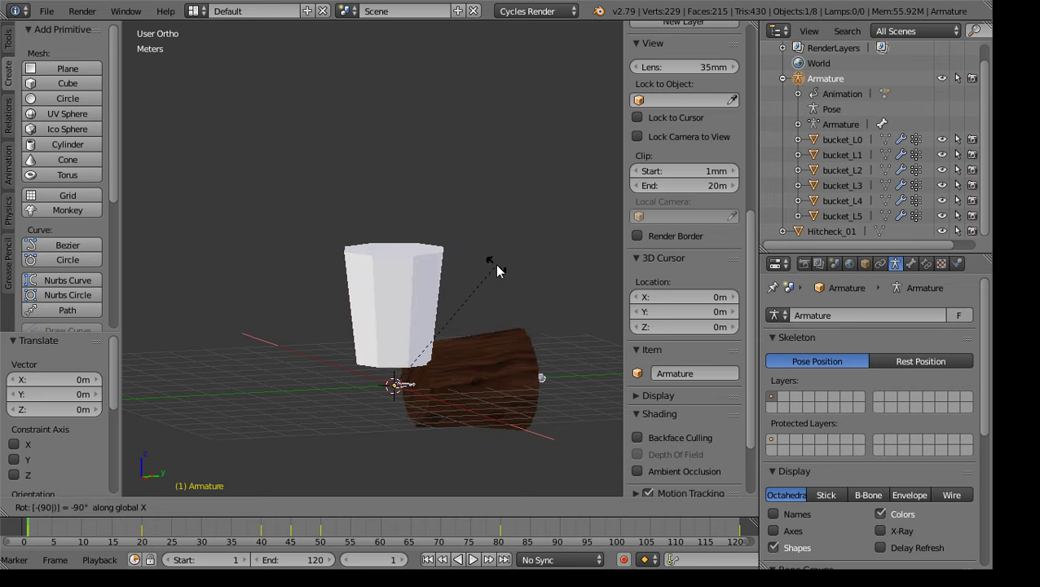
pyautogui.press('Return')
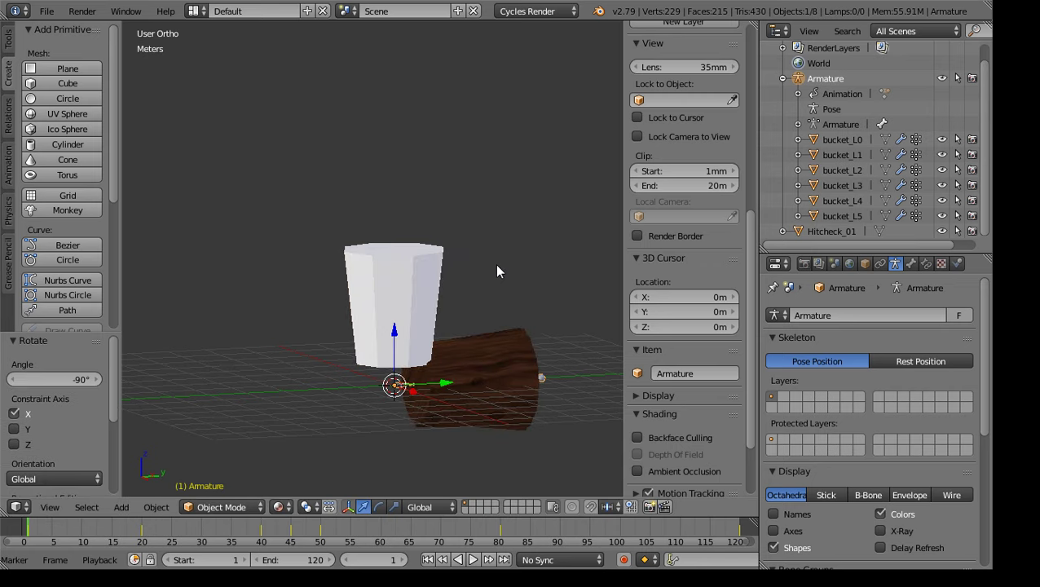
pyautogui.click(847, 139)
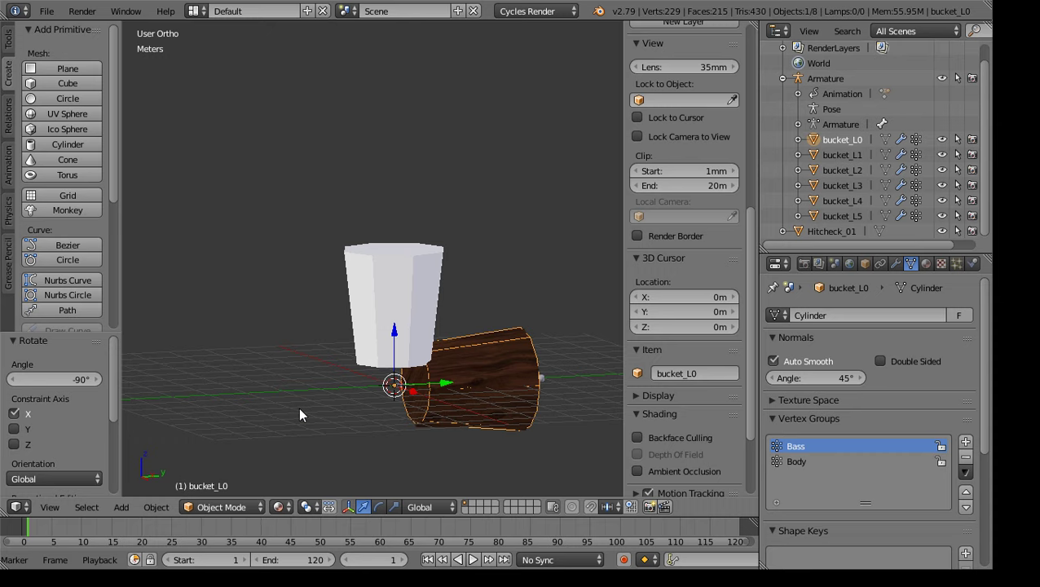
# Rotate bucket_L0, bucket_L1 and bucket_L2 each 90° about X
pyautogui.press('r')
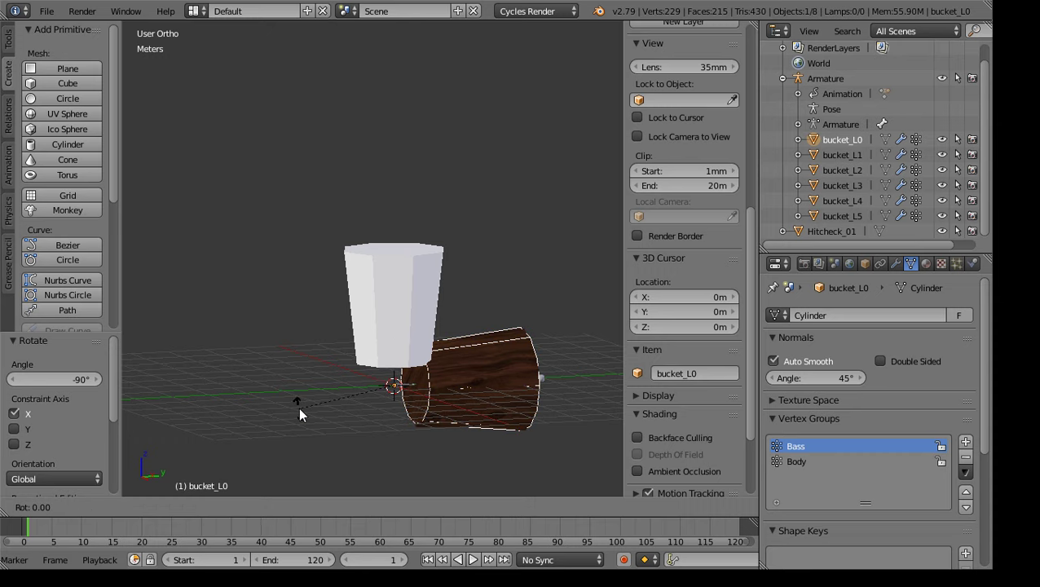
pyautogui.write('x')
pyautogui.write('90')
pyautogui.press('Return')
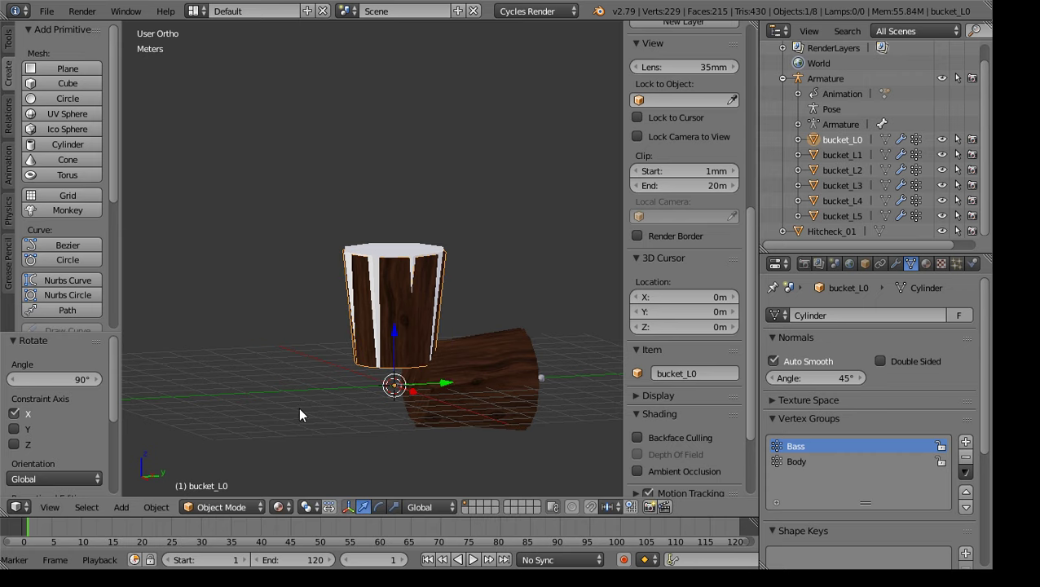
pyautogui.click(836, 154)
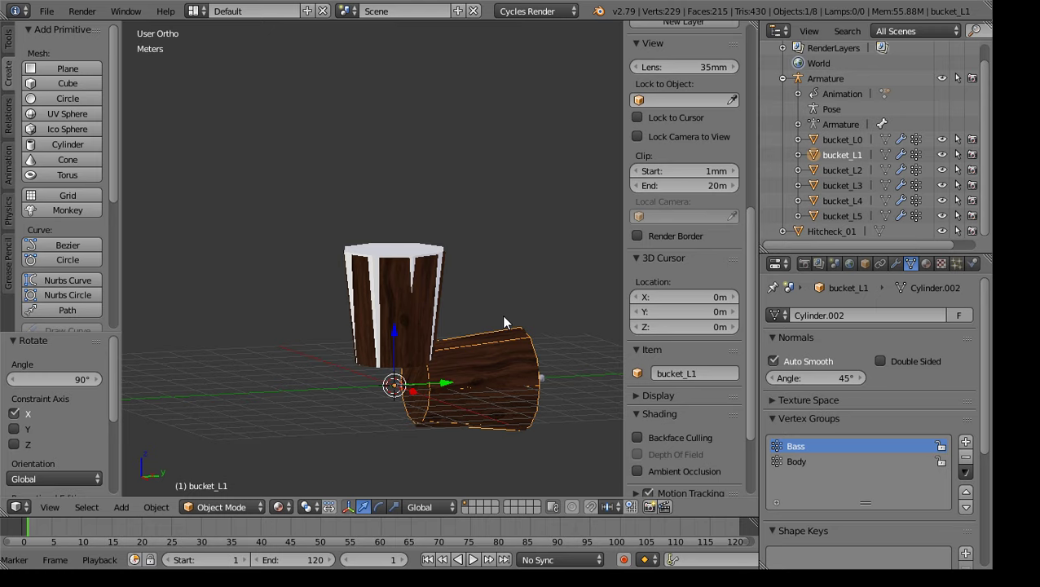
pyautogui.press('r')
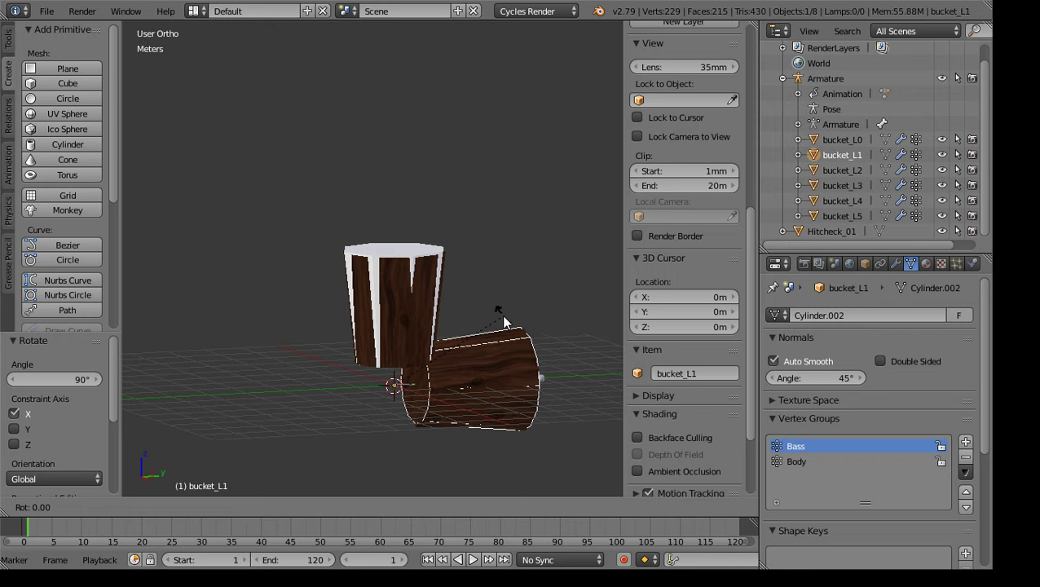
pyautogui.press('x')
pyautogui.press('9')
pyautogui.press('0')
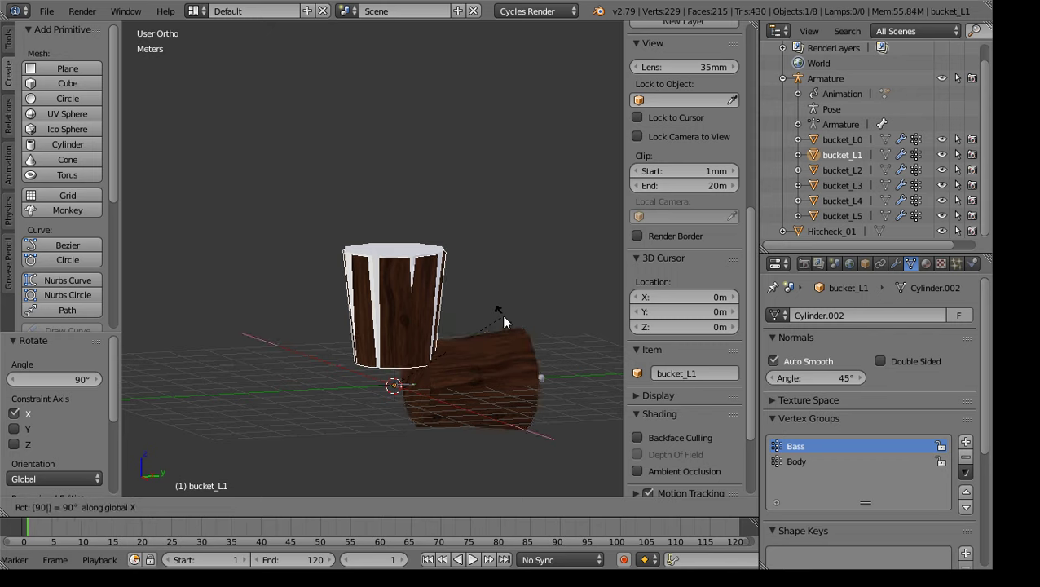
pyautogui.press('Return')
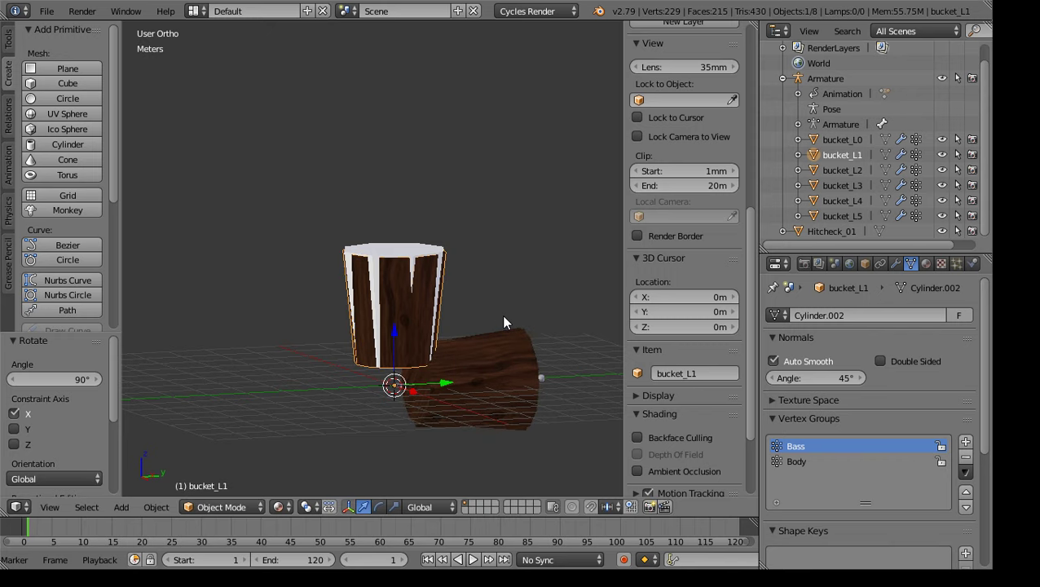
pyautogui.click(852, 174)
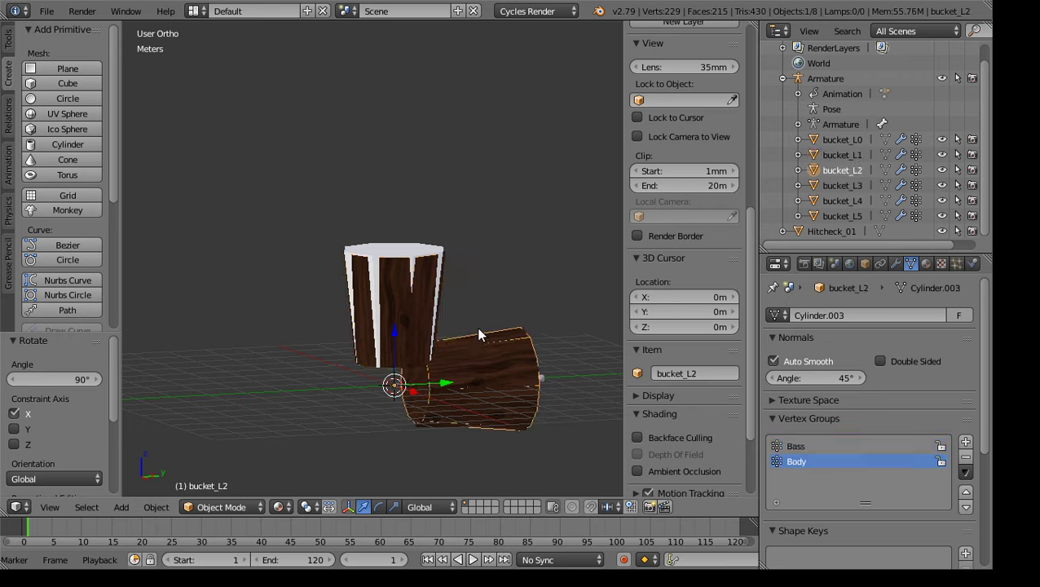
pyautogui.press('r')
pyautogui.press('x')
pyautogui.press('Return')
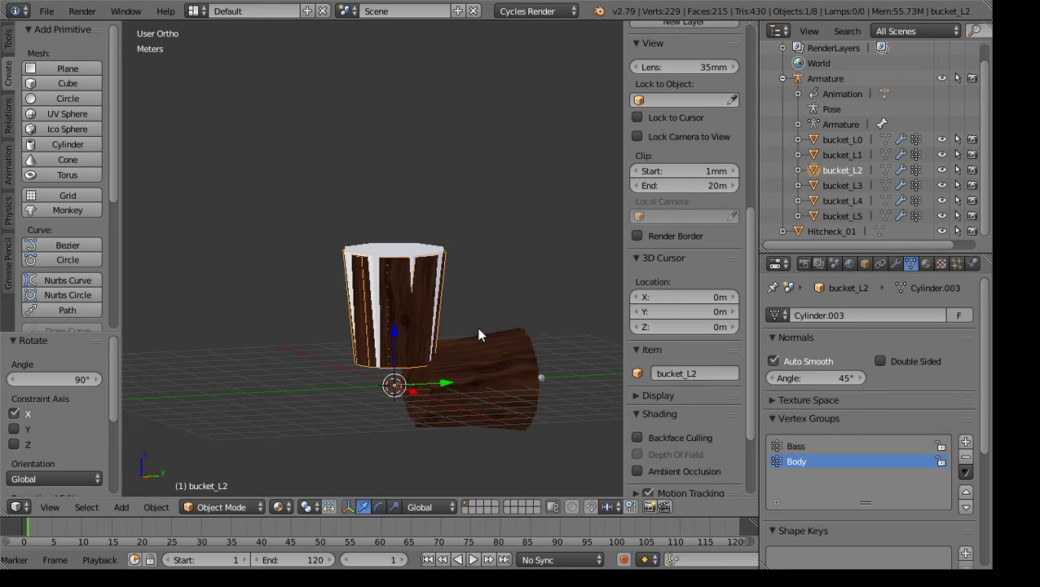
# Rotate bucket_L3, bucket_L4 and bucket_L5 each 90° about X with 'rx90'
pyautogui.click(842, 185)
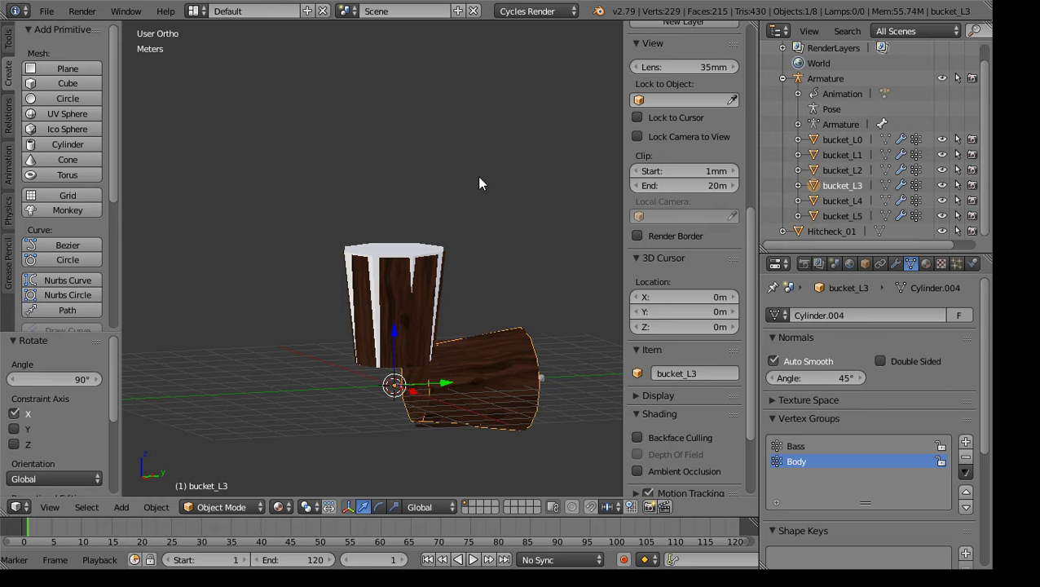
pyautogui.write('rx90')
pyautogui.press('Return')
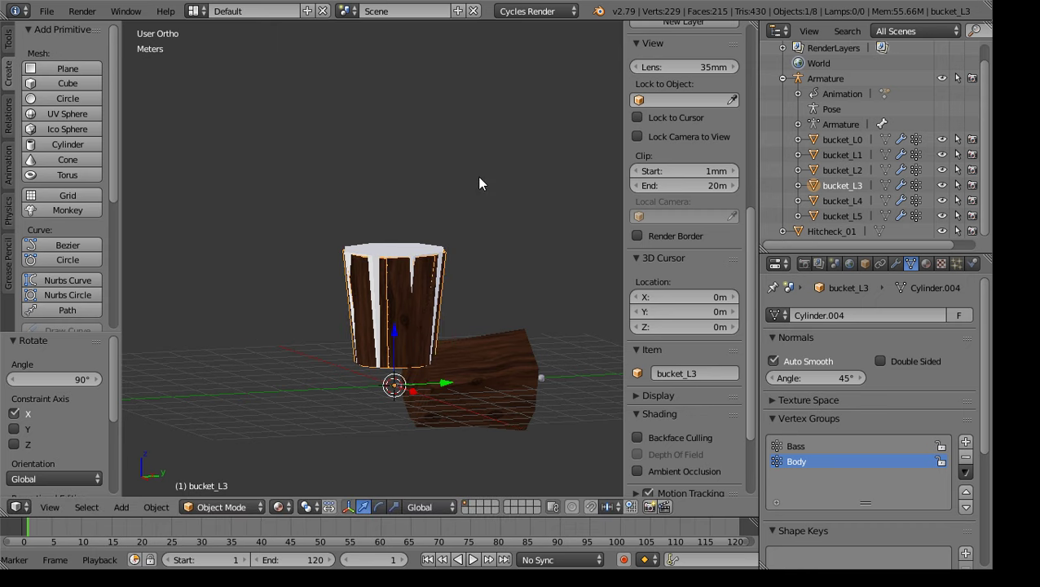
pyautogui.click(842, 200)
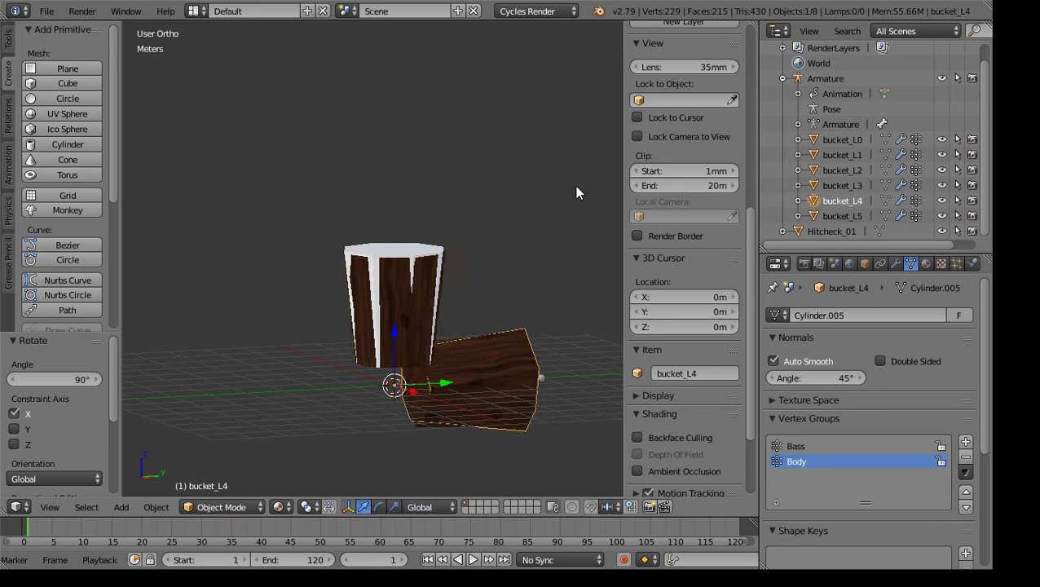
pyautogui.write('rx90')
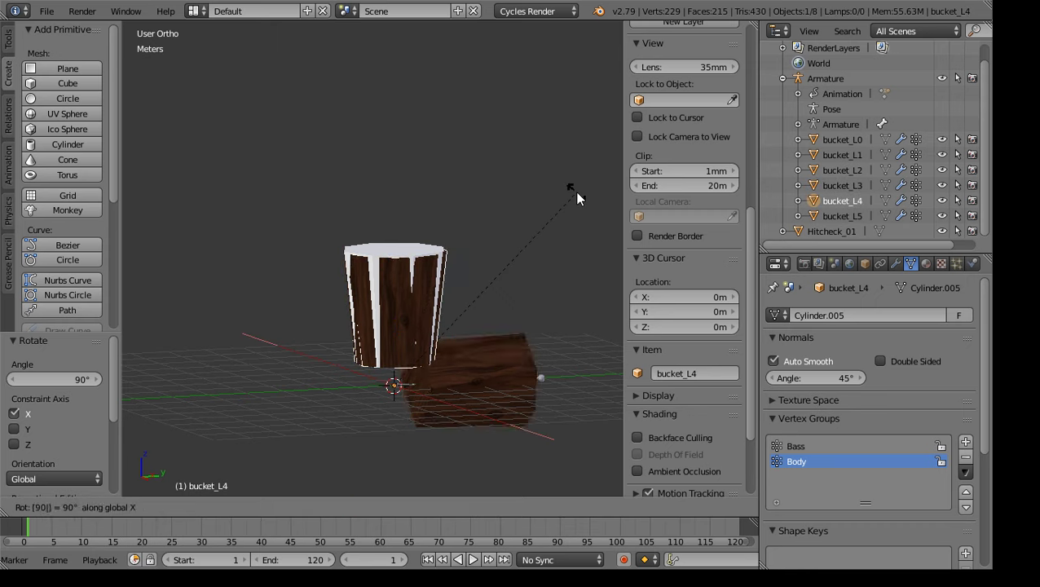
pyautogui.press('Return')
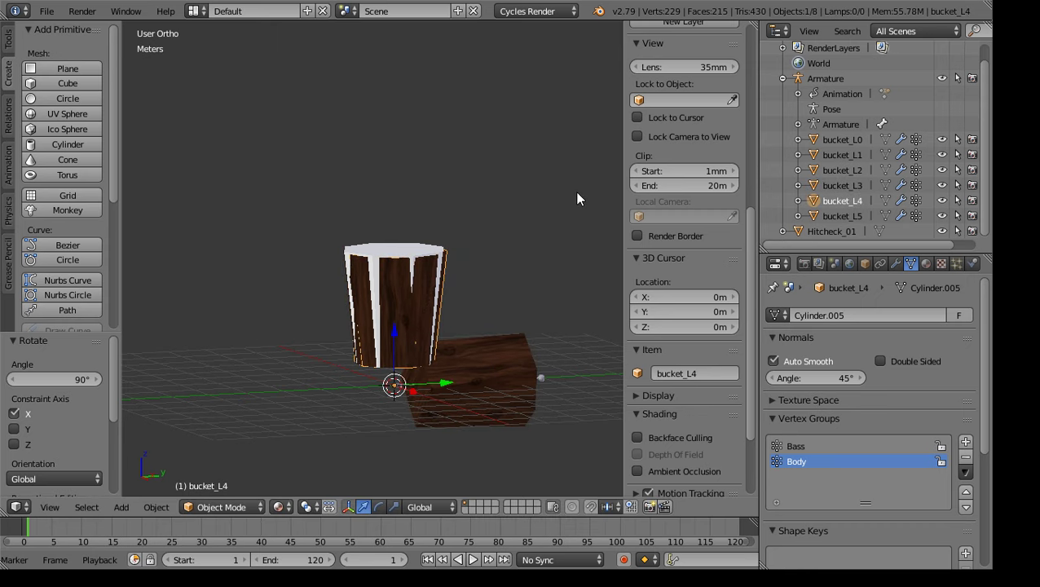
pyautogui.click(829, 217)
pyautogui.write('rx90')
pyautogui.press('Return')
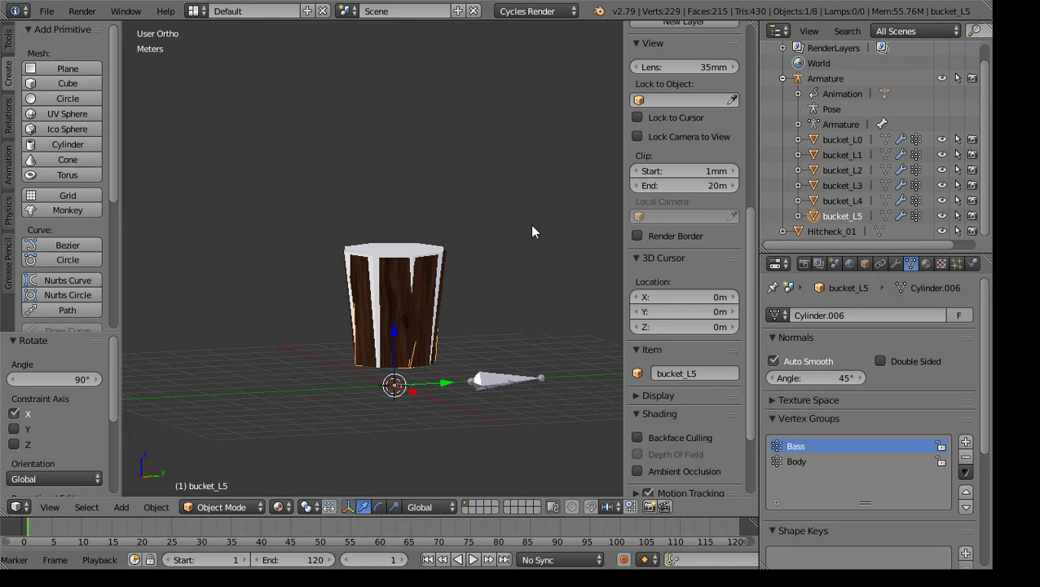
pyautogui.moveTo(502, 297); pyautogui.dragTo(510, 392, button='middle')
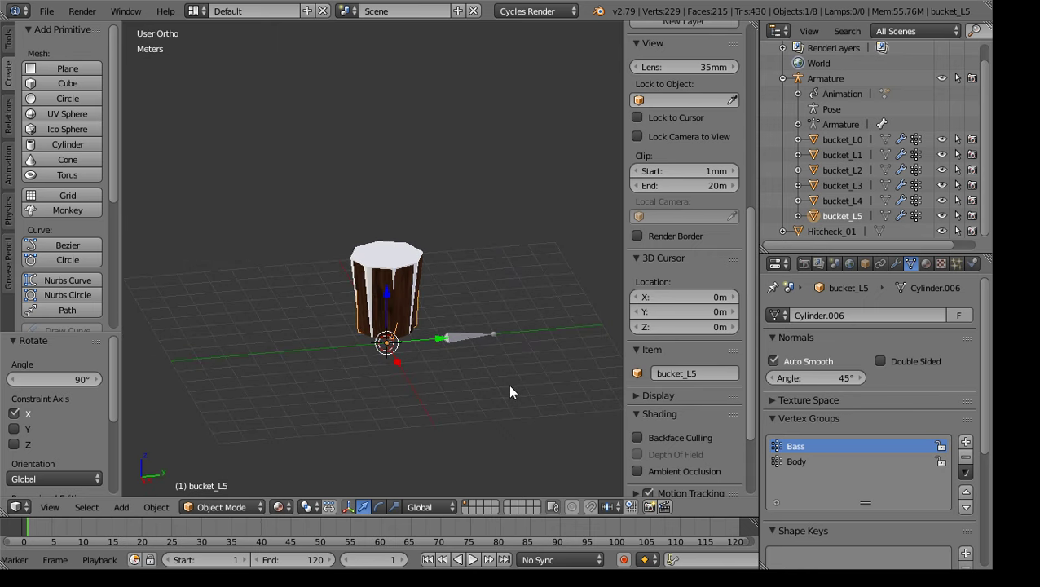
pyautogui.scroll(10, 720, 257)
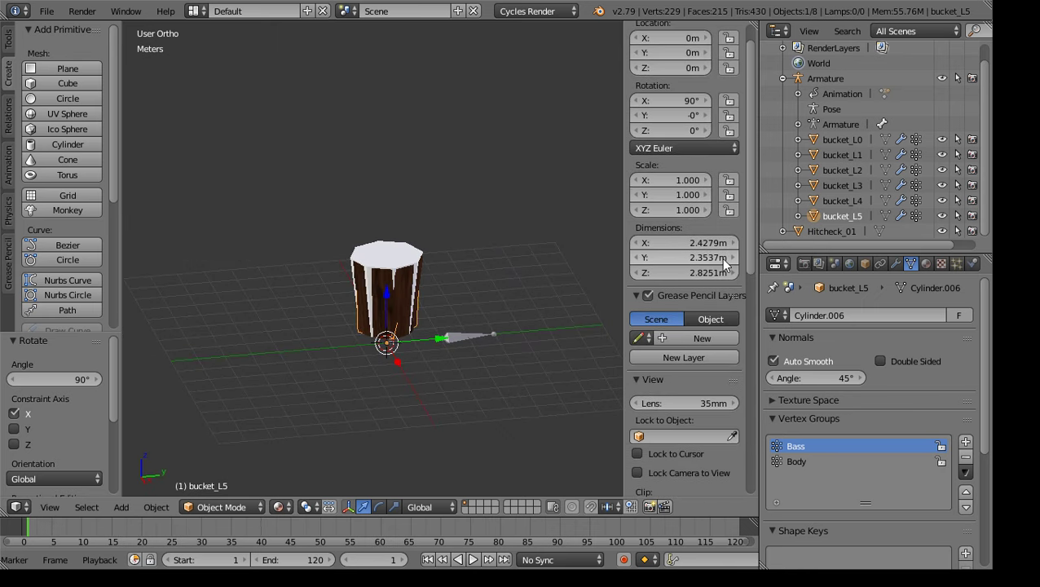
# Select bucket_L4 through bucket_L0 together with the Armature
pyautogui.click(839, 201)
pyautogui.click(833, 186)
pyautogui.click(843, 170)
pyautogui.keyDown('ctrl'); pyautogui.click(837, 154); pyautogui.keyUp('ctrl')
pyautogui.keyDown('ctrl'); pyautogui.click(831, 136); pyautogui.keyUp('ctrl')
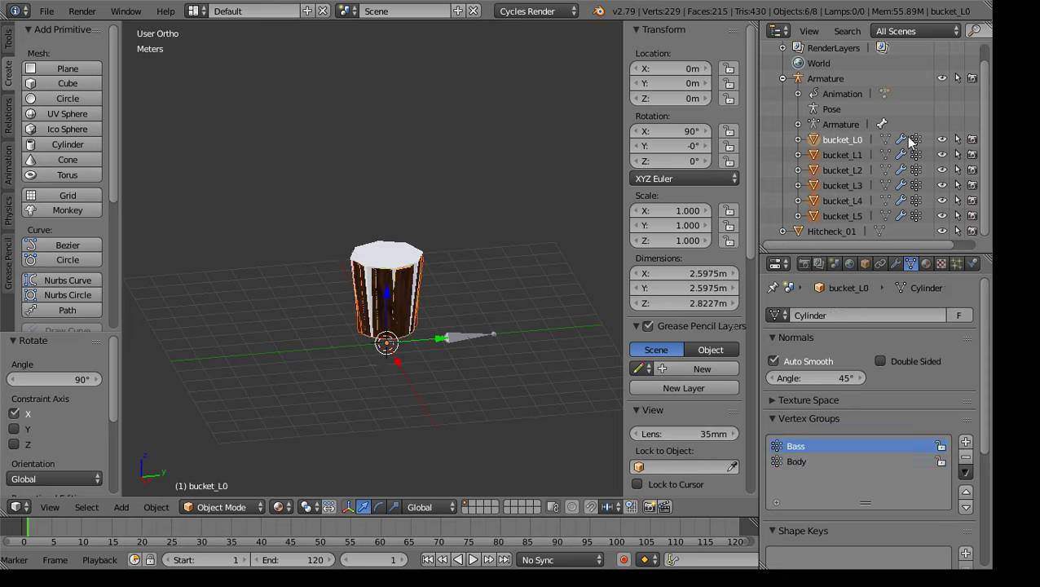
pyautogui.keyDown('ctrl'); pyautogui.click(827, 78); pyautogui.keyUp('ctrl')
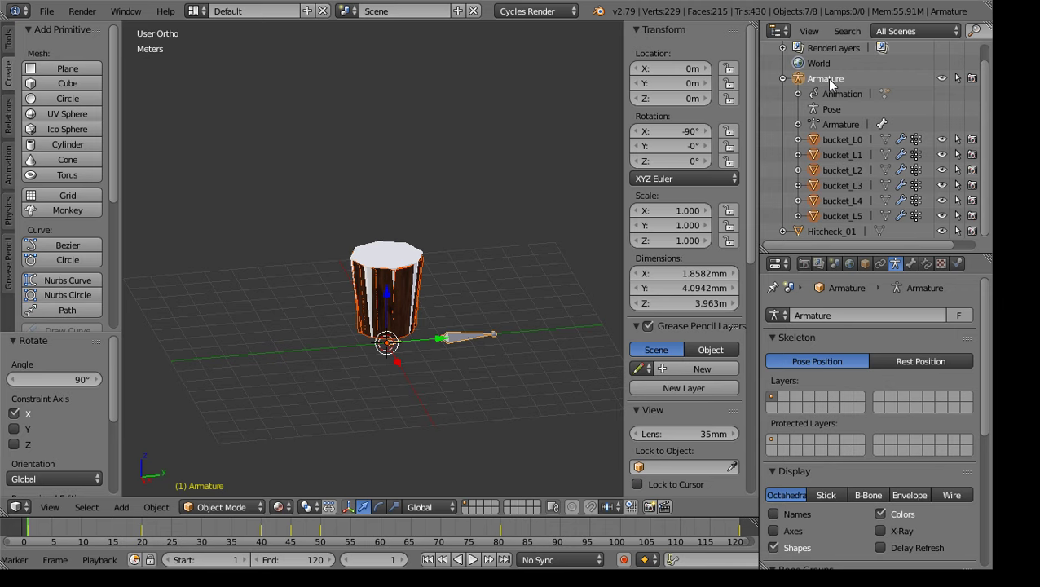
# Apply Rotation & Scale and then Location, zeroing the Armature's transform
pyautogui.click(155, 506)
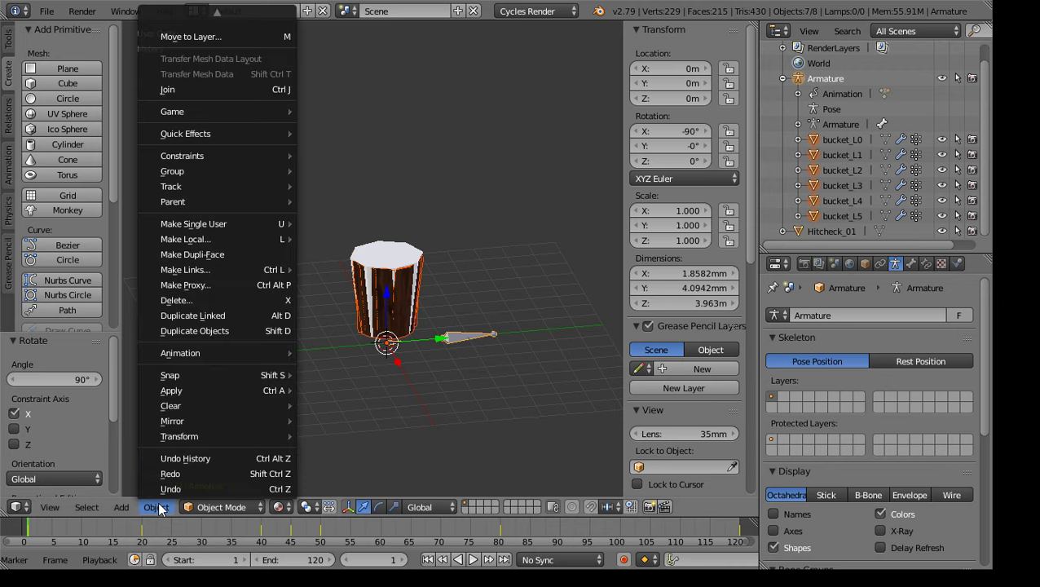
pyautogui.moveTo(235, 392)
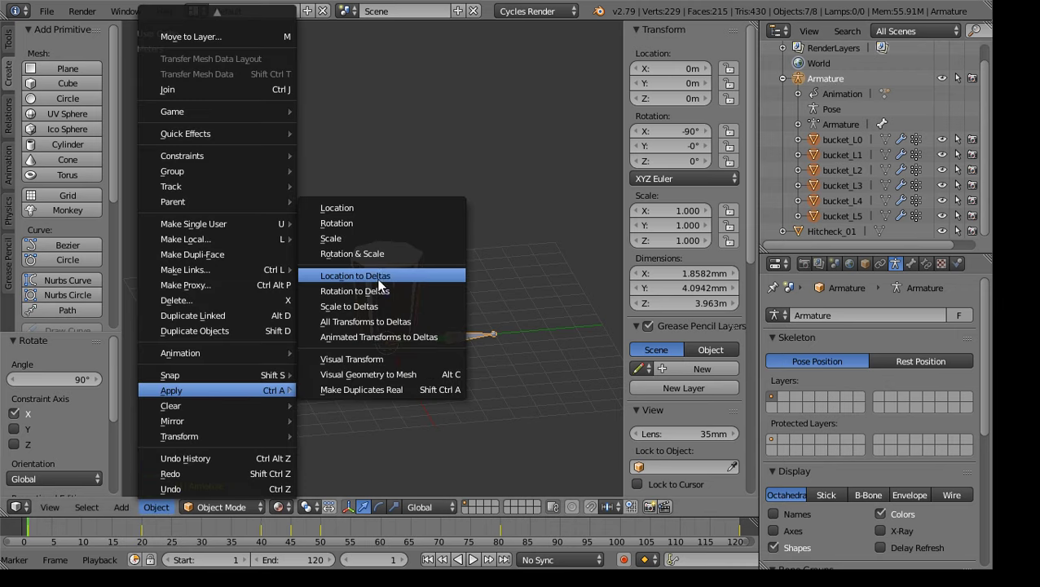
pyautogui.click(390, 253)
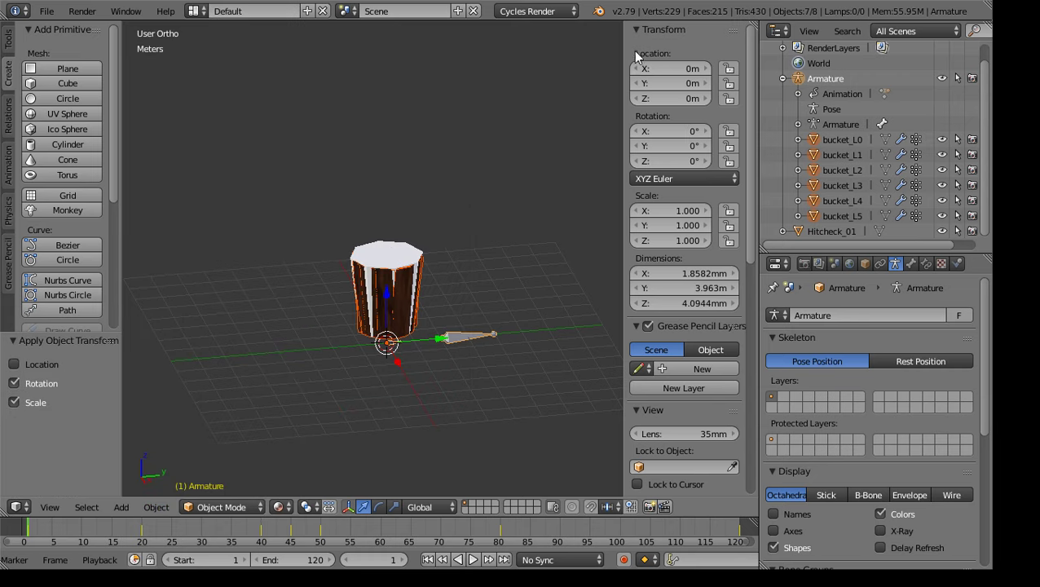
pyautogui.click(156, 506)
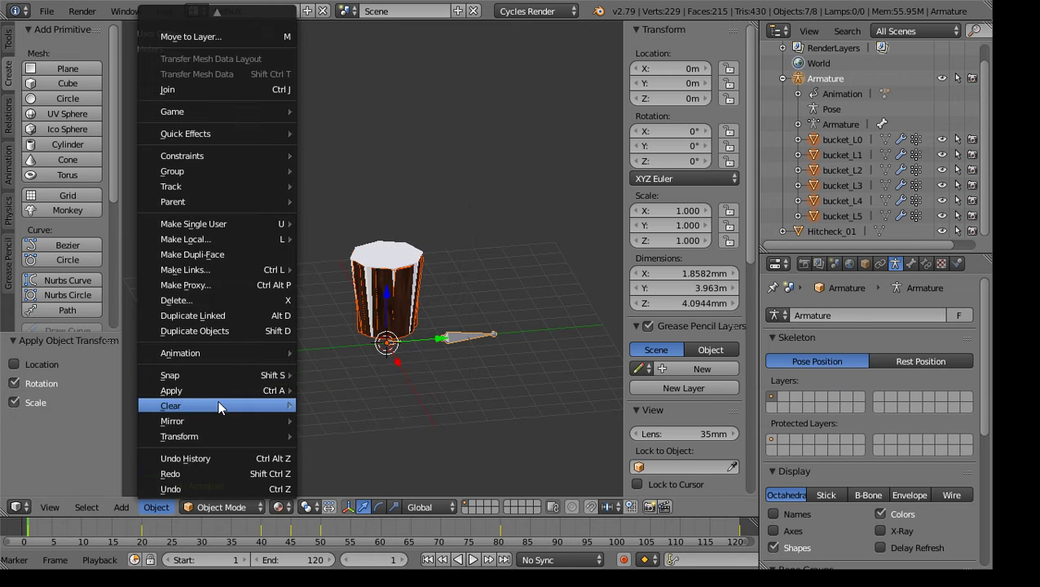
pyautogui.moveTo(233, 390)
pyautogui.click(367, 210)
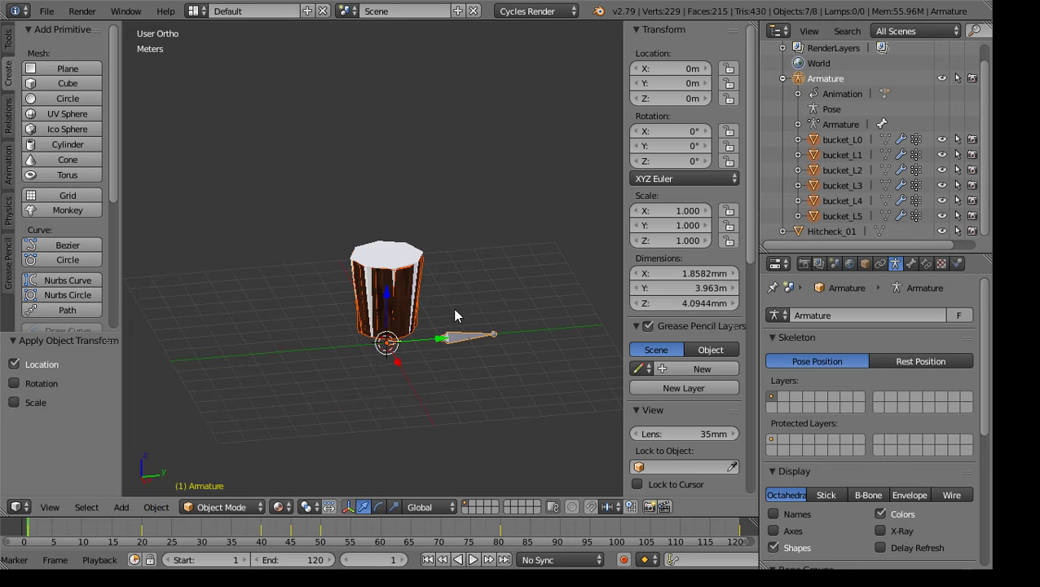
pyautogui.moveTo(478, 391); pyautogui.dragTo(496, 336, button='middle')
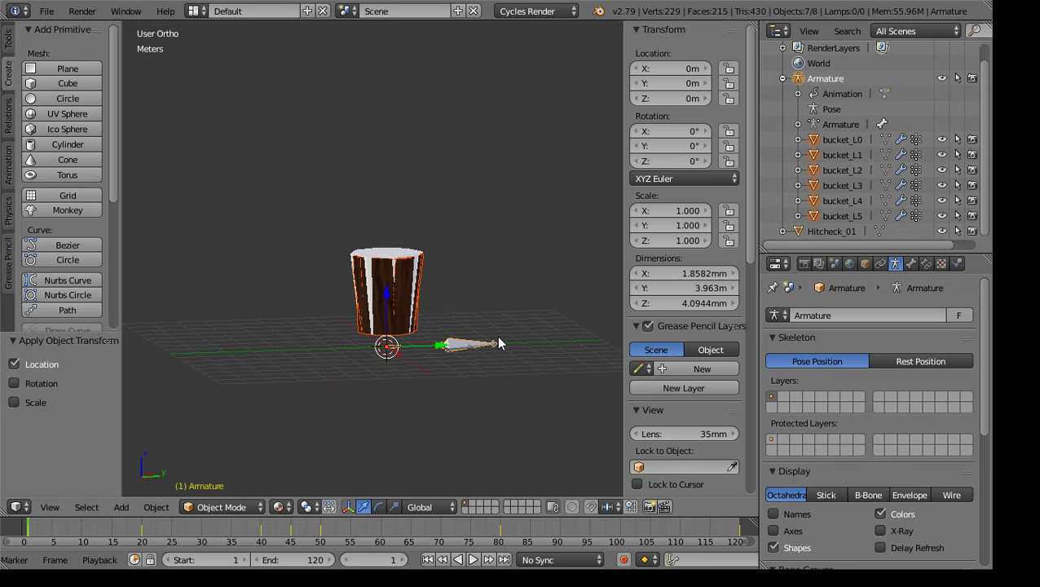
pyautogui.scroll(4, 505, 350)
pyautogui.keyDown('shift'); pyautogui.moveTo(527, 403); pyautogui.dragTo(469, 357, button='middle'); pyautogui.keyUp('shift')
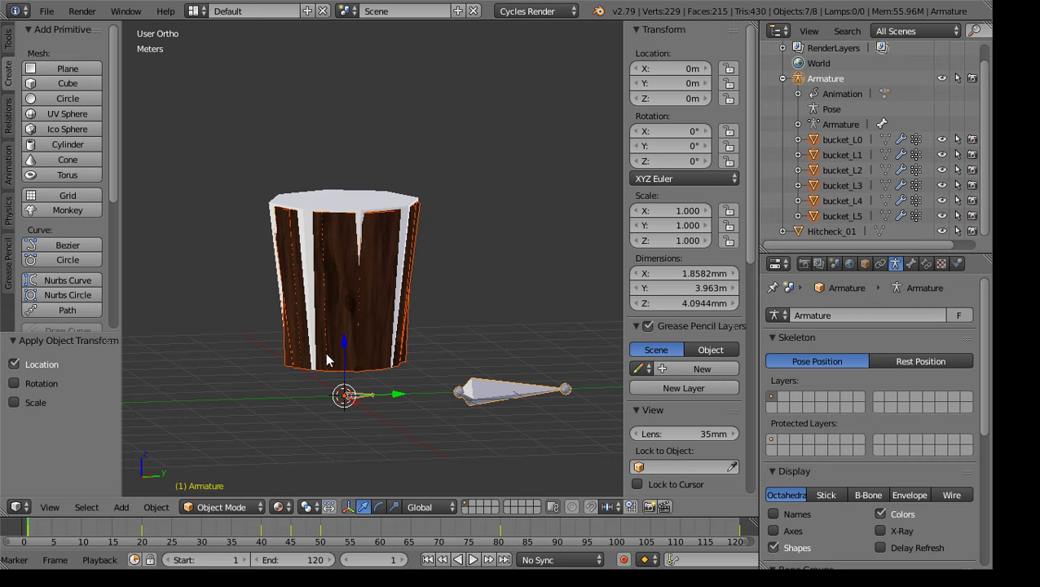
pyautogui.scroll(-1, 418, 286)
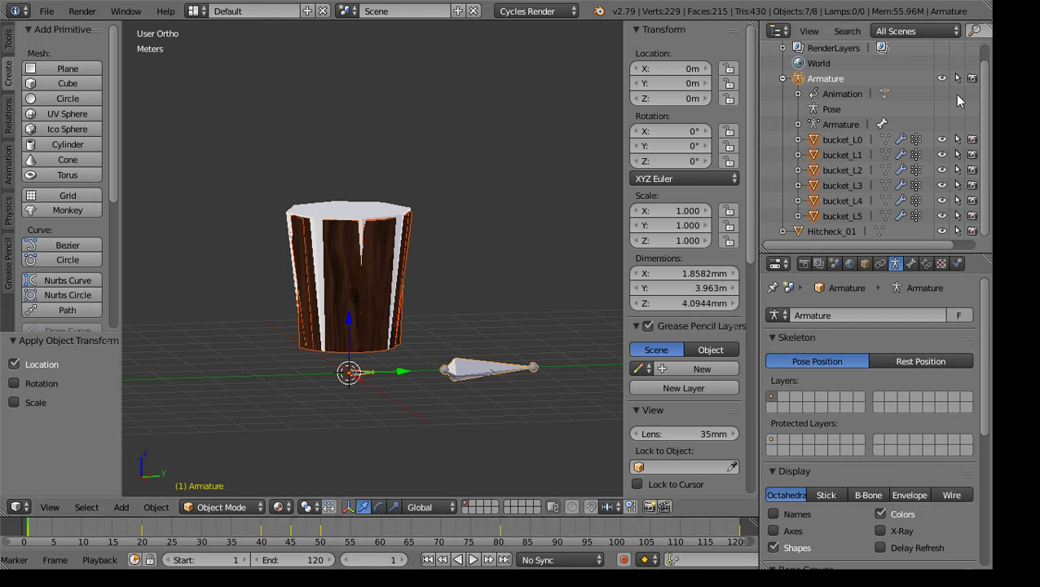
# Make Hitcheck_01 the active object, hide the move gizmo, and start an FBX export
pyautogui.click(828, 233)
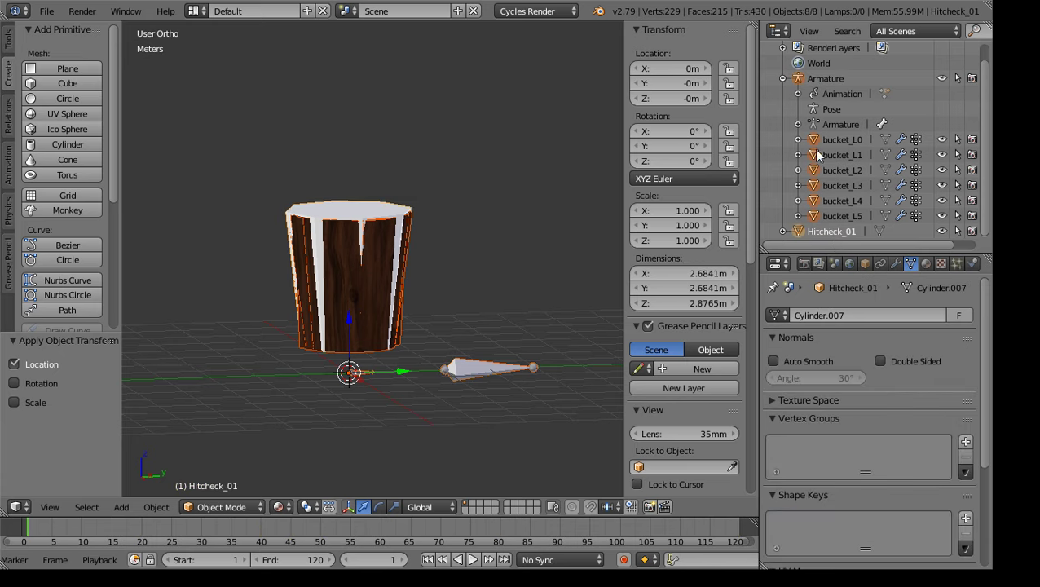
pyautogui.click(352, 507)
pyautogui.click(46, 13)
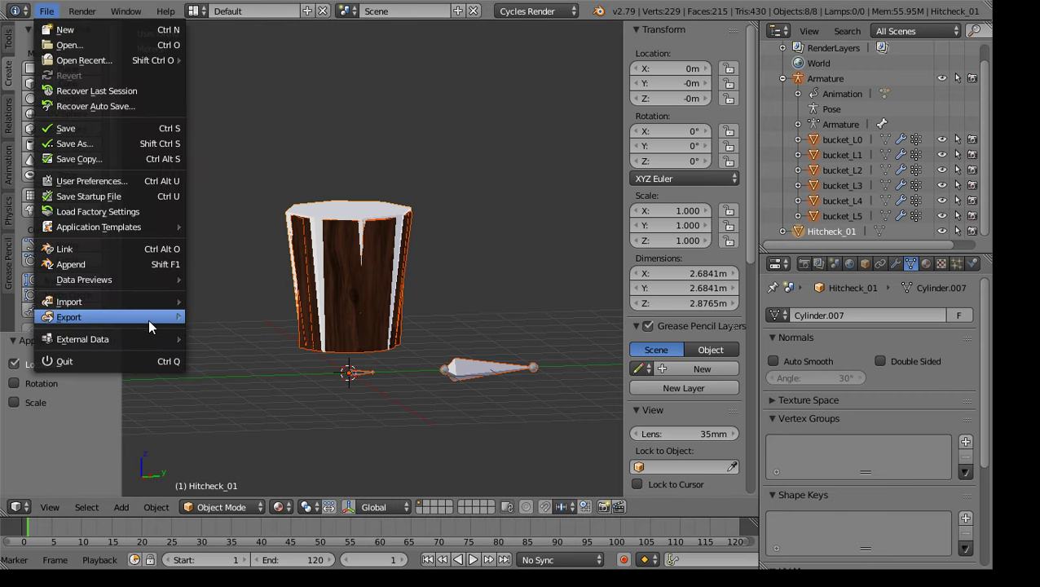
pyautogui.moveTo(151, 318)
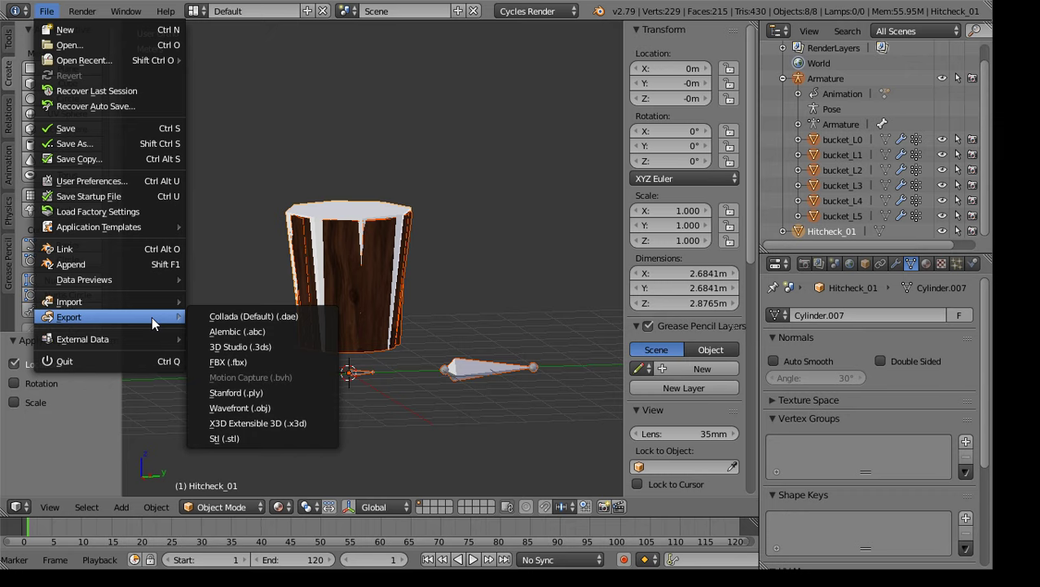
pyautogui.click(238, 360)
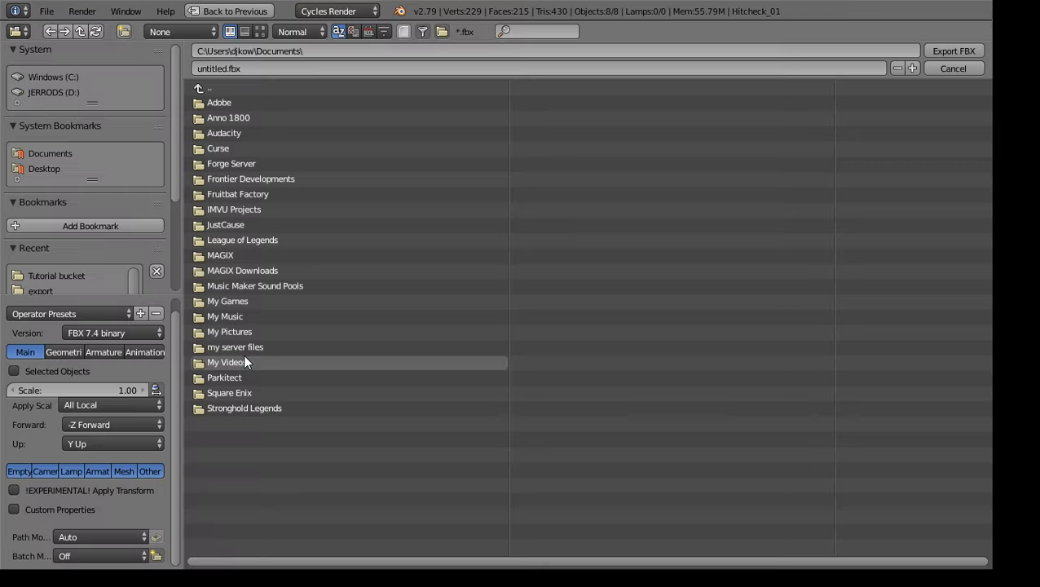
# Export only the selected objects as Bucket.fbx into Desktop\my TMT Projects\Tutorial bucket
pyautogui.click(14, 371)
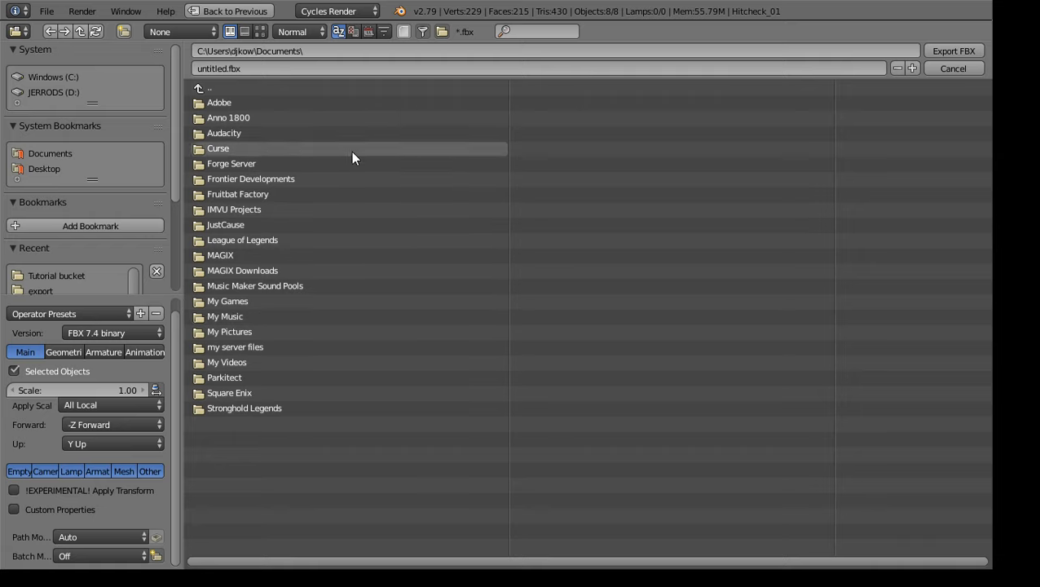
pyautogui.click(43, 168)
pyautogui.click(262, 131)
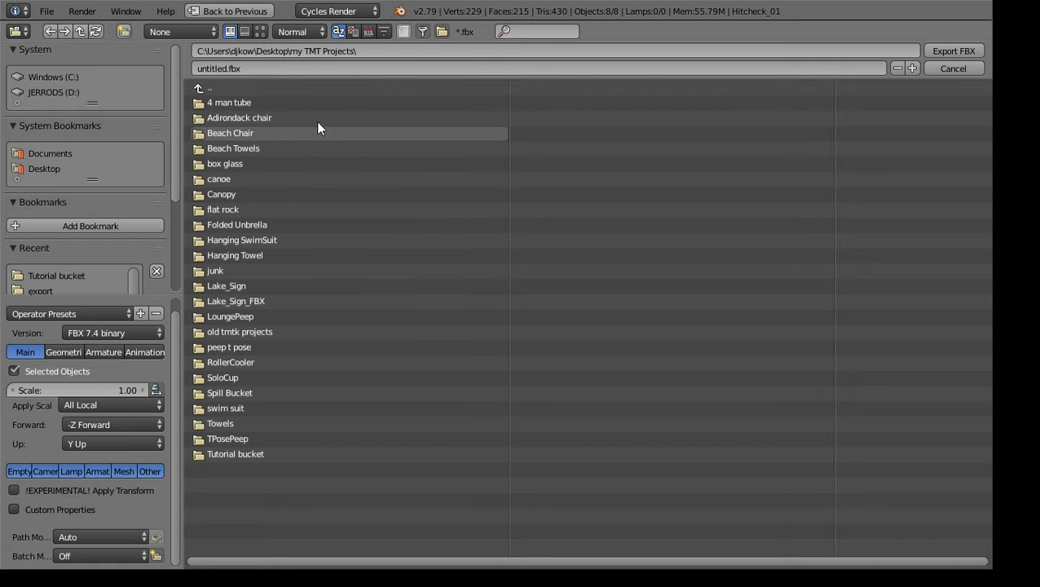
pyautogui.click(256, 453)
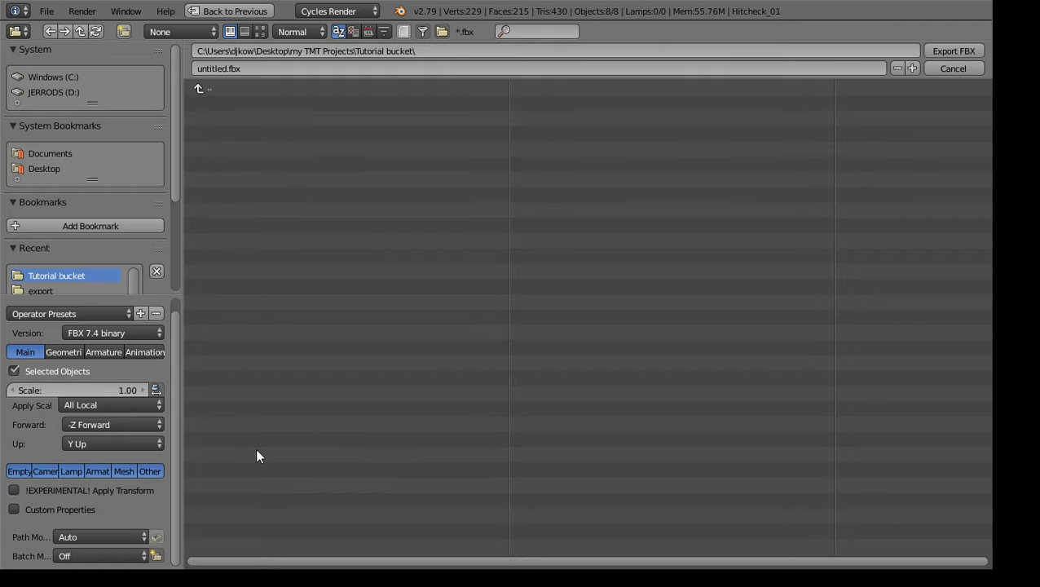
pyautogui.click(271, 67)
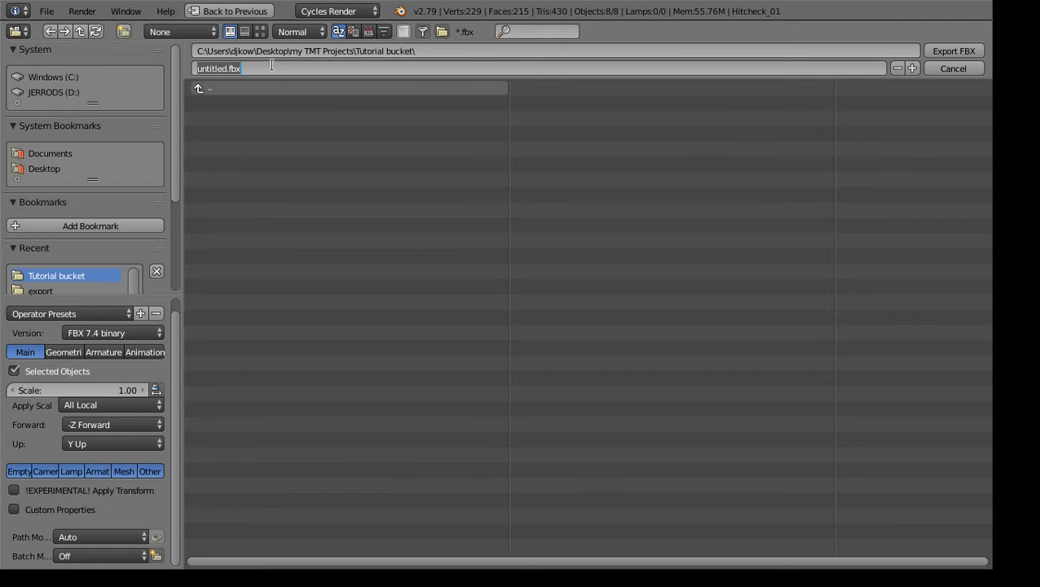
pyautogui.write('Bucket')
pyautogui.click(951, 51)
pyautogui.click(960, 51)
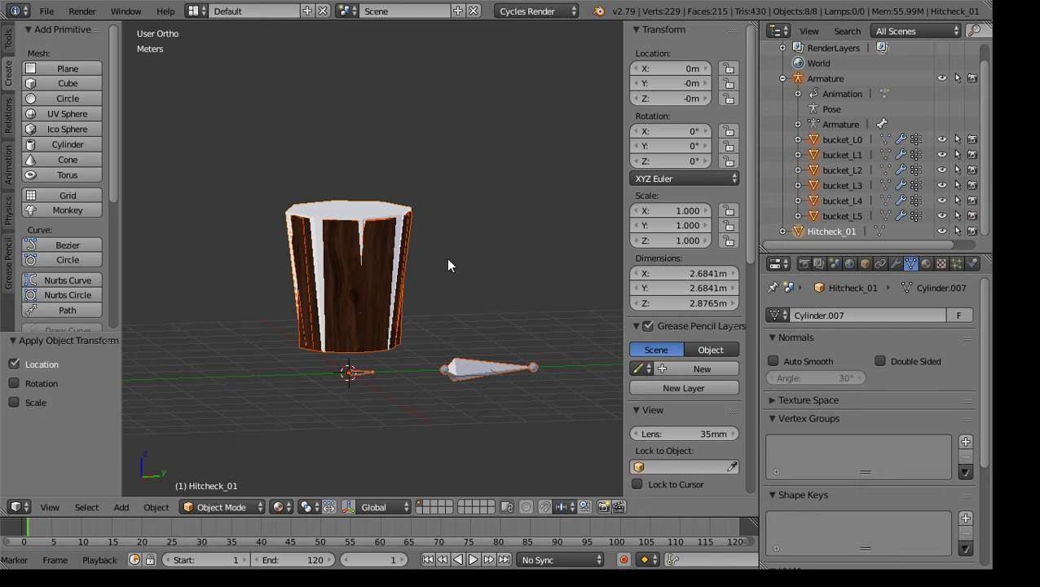
pyautogui.click(47, 11)
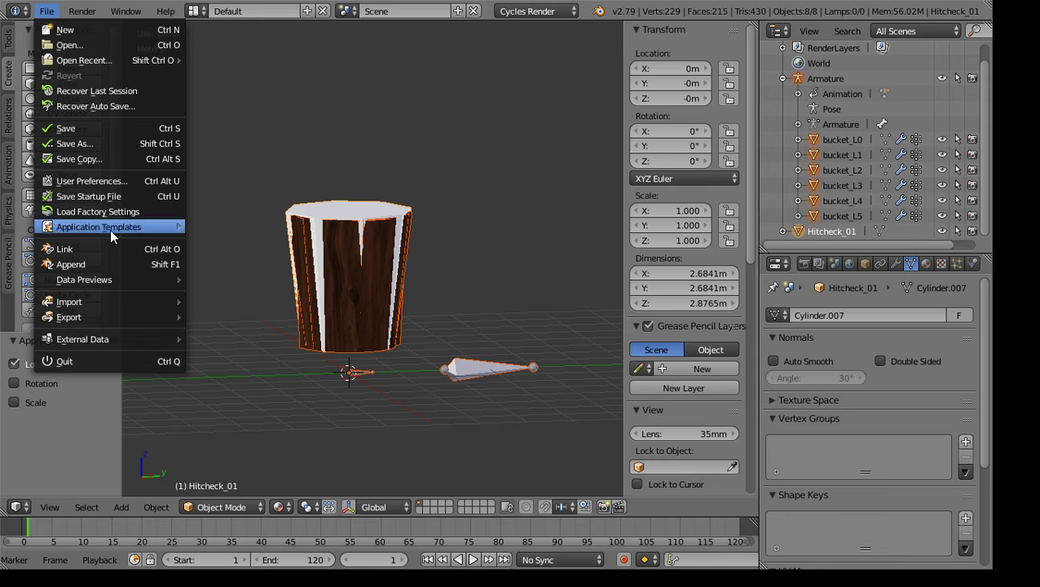
pyautogui.moveTo(141, 316)
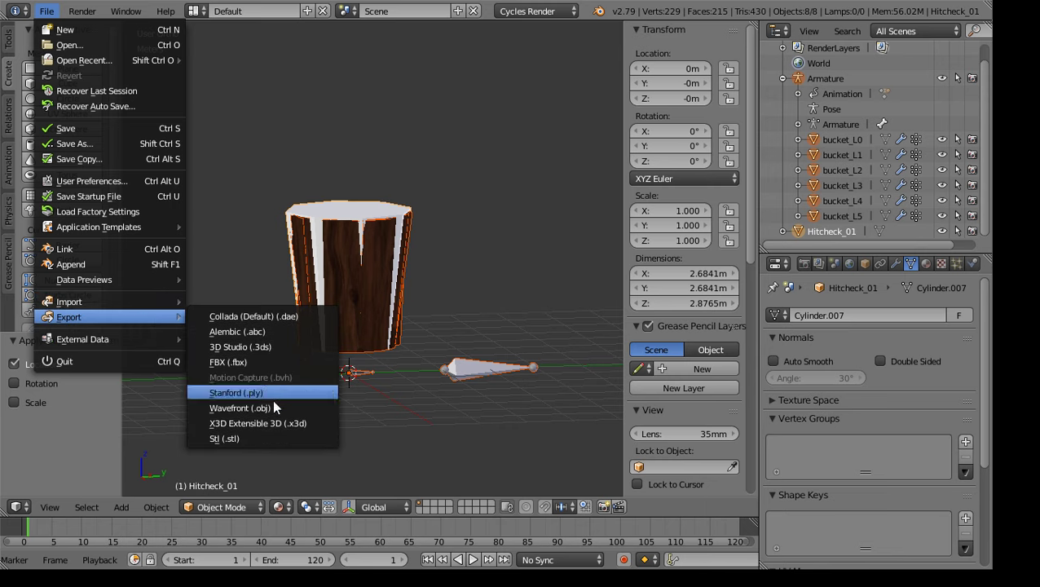
pyautogui.click(277, 361)
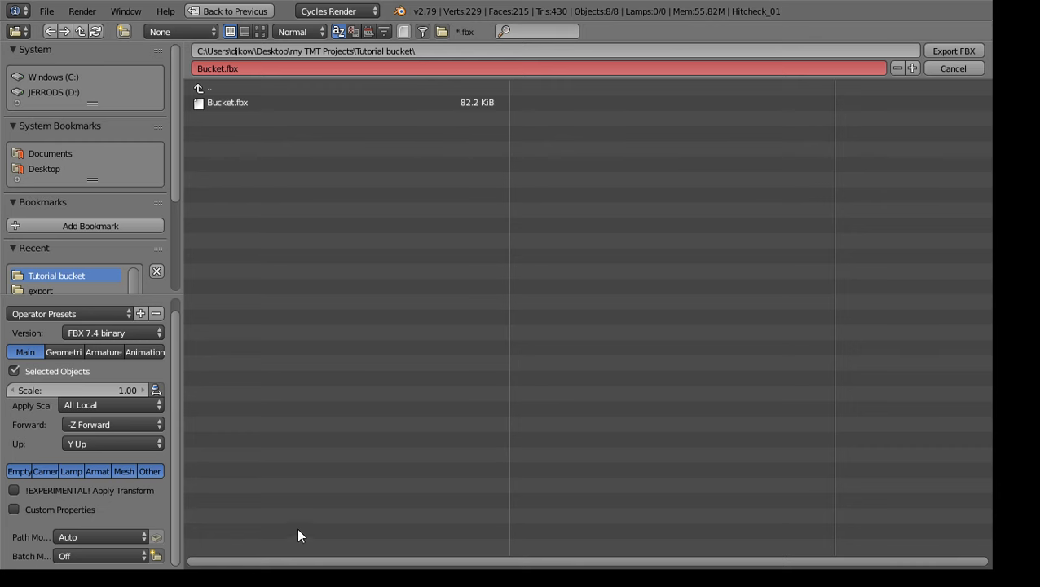
pyautogui.click(148, 332)
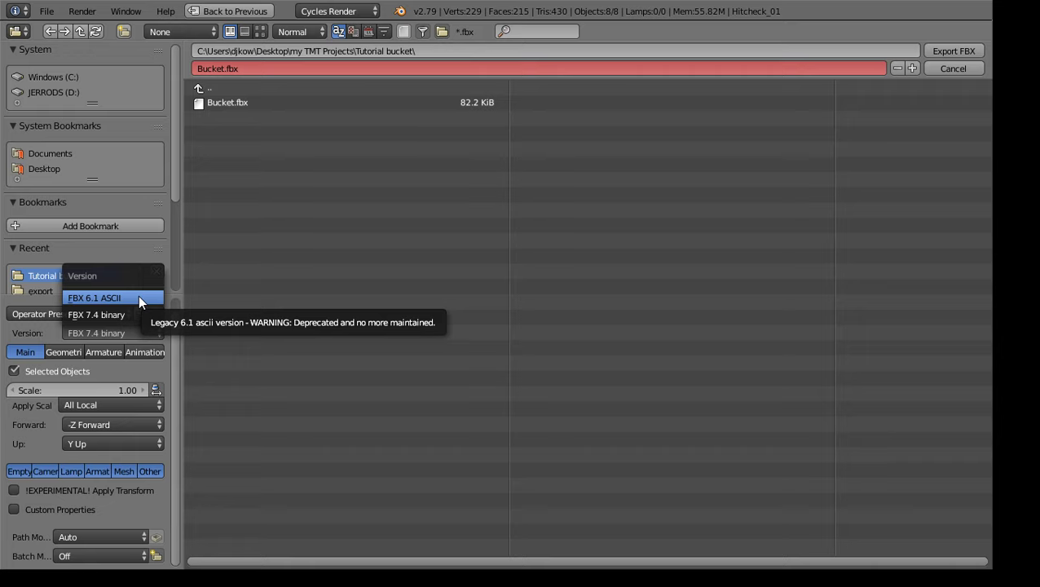
pyautogui.click(952, 68)
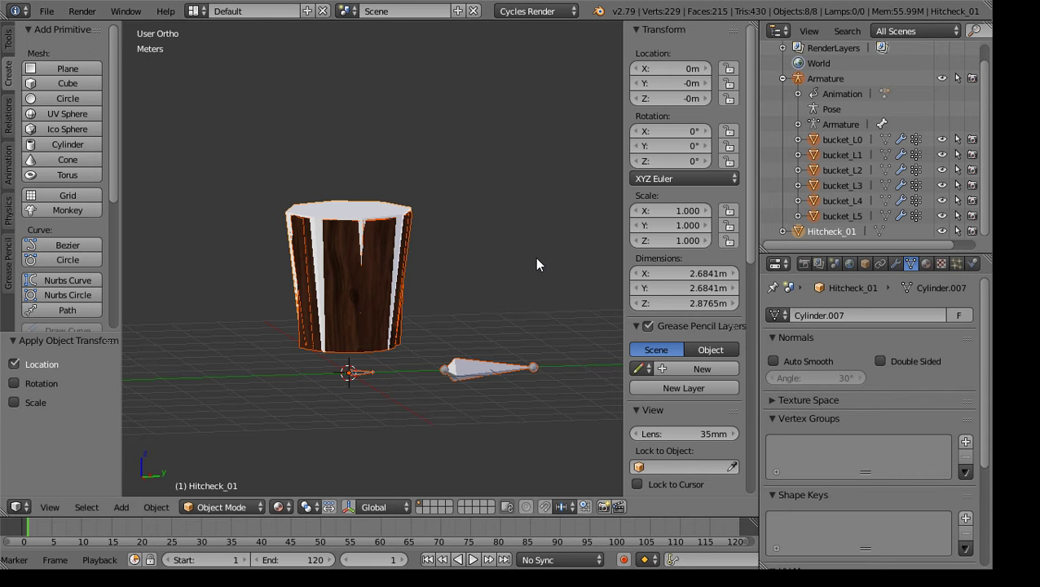
pyautogui.hotkey('ctrl', 'z')
pyautogui.hotkey('ctrl', 'z')
pyautogui.hotkey('ctrl', 'z')
pyautogui.hotkey('ctrl', 'z')
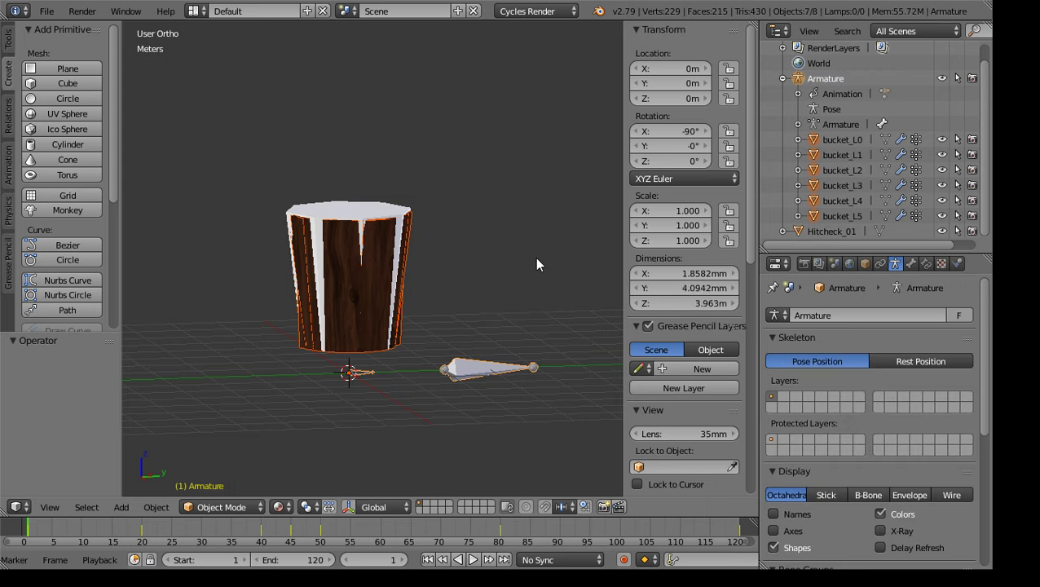
# Undo four edits until the bone stands upright at 0° rotation, then make bucket_L0 active
pyautogui.hotkey('ctrl', 'z')
pyautogui.hotkey('ctrl', 'z')
pyautogui.hotkey('ctrl', 'z')
pyautogui.hotkey('ctrl', 'z')
pyautogui.hotkey('ctrl', 'z')
pyautogui.hotkey('ctrl', 'z')
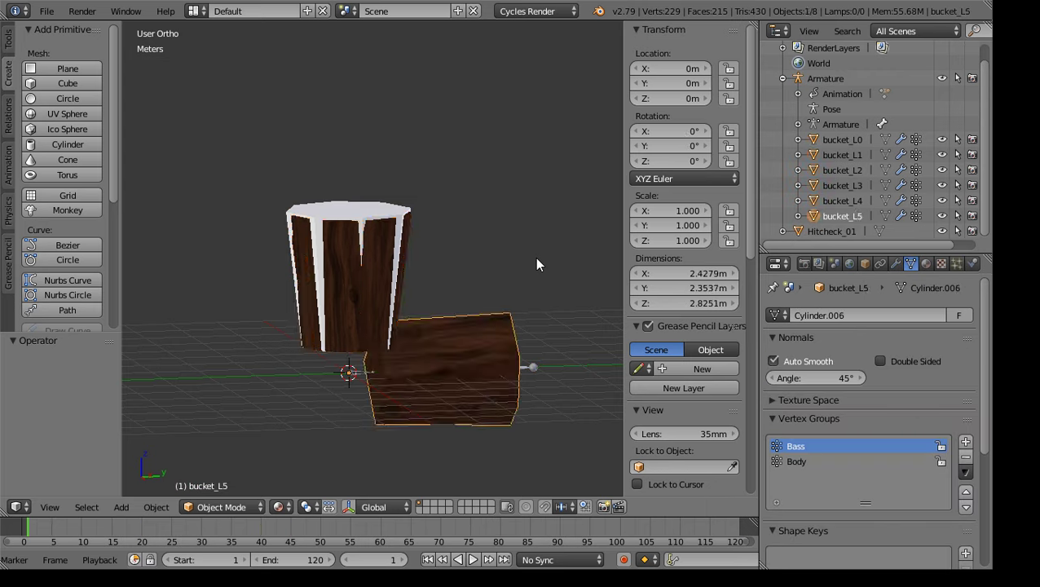
pyautogui.hotkey('ctrl', 'z')
pyautogui.hotkey('ctrl', 'z')
pyautogui.hotkey('ctrl', 'z')
pyautogui.hotkey('ctrl', 'z')
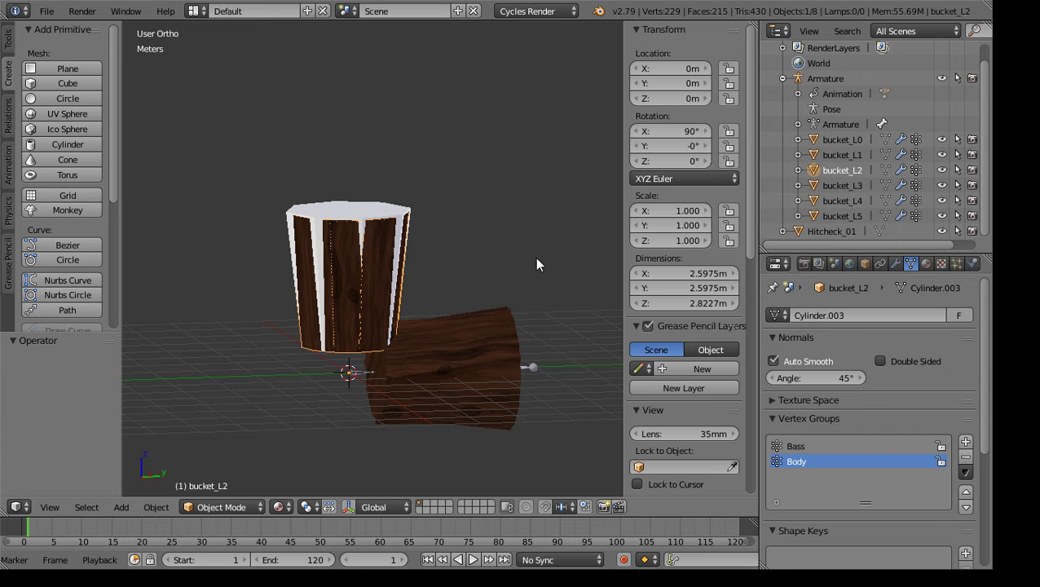
pyautogui.hotkey('ctrl', 'z')
pyautogui.hotkey('ctrl', 'z')
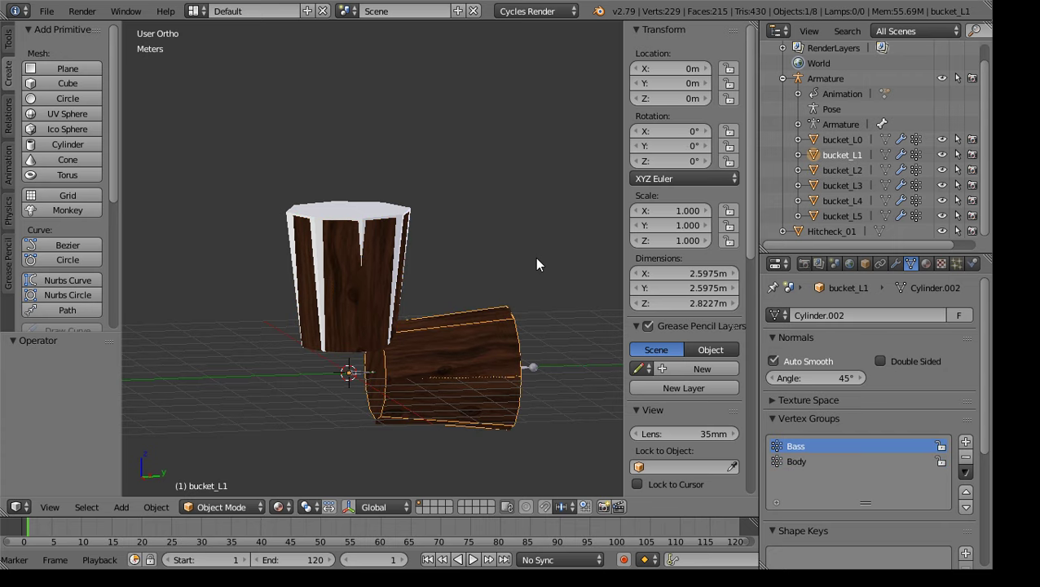
pyautogui.hotkey('ctrl', 'z')
pyautogui.hotkey('ctrl', 'z')
pyautogui.hotkey('ctrl', 'z')
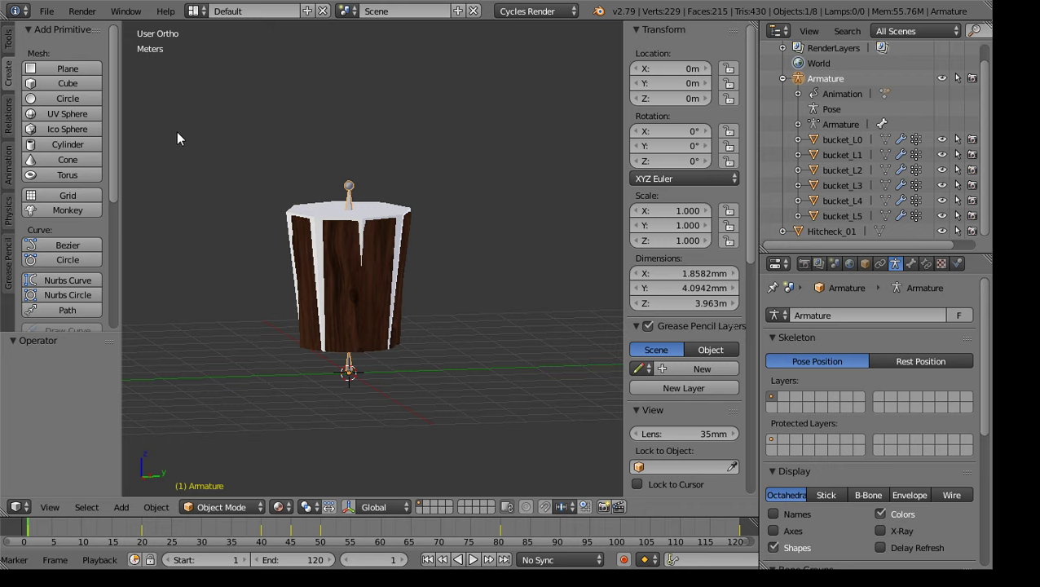
pyautogui.moveTo(333, 267); pyautogui.dragTo(359, 241, button='middle')
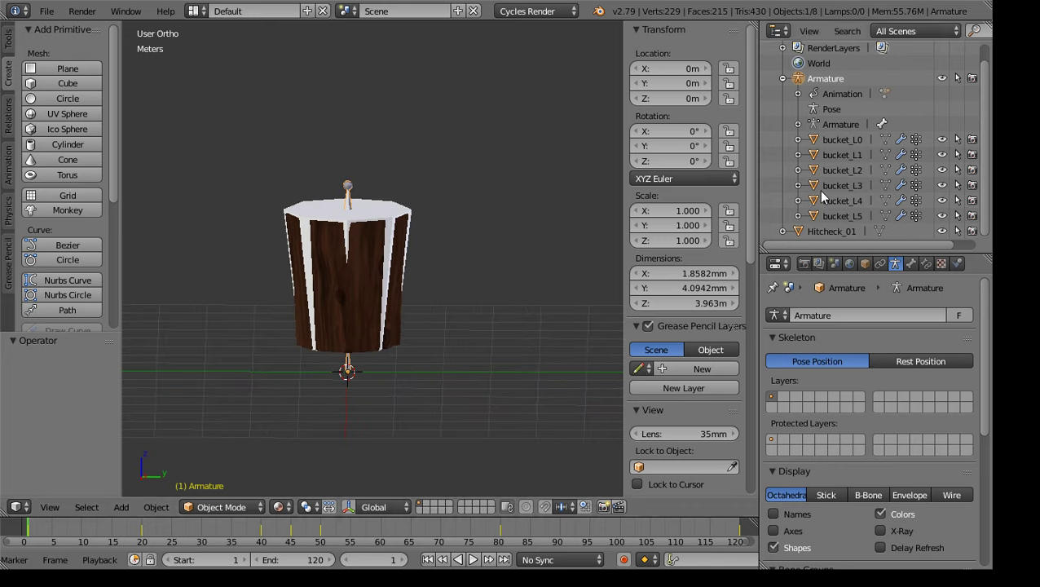
pyautogui.click(840, 141)
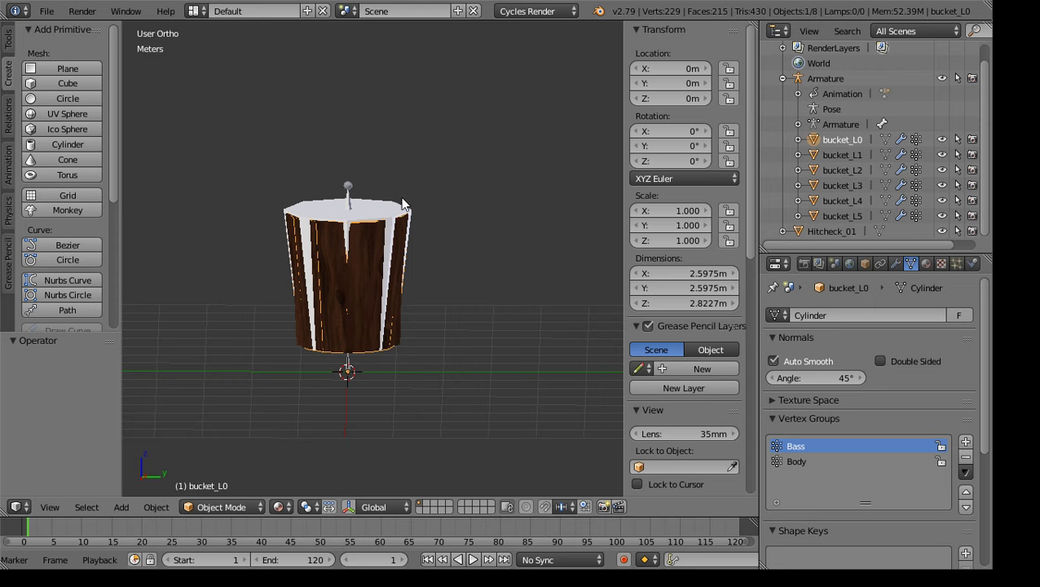
pyautogui.click(47, 10)
pyautogui.moveTo(103, 316)
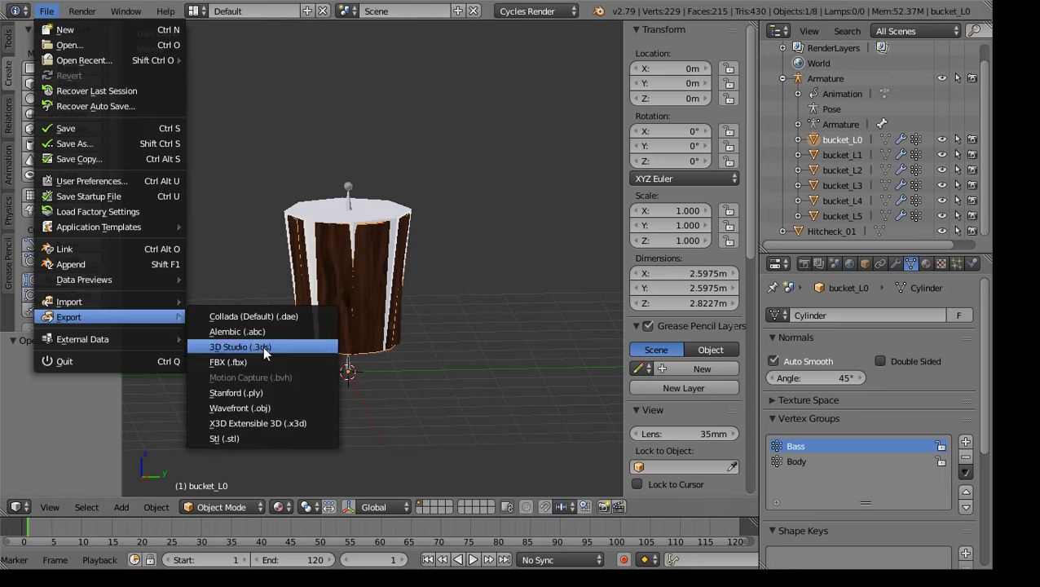
pyautogui.click(243, 361)
pyautogui.click(153, 333)
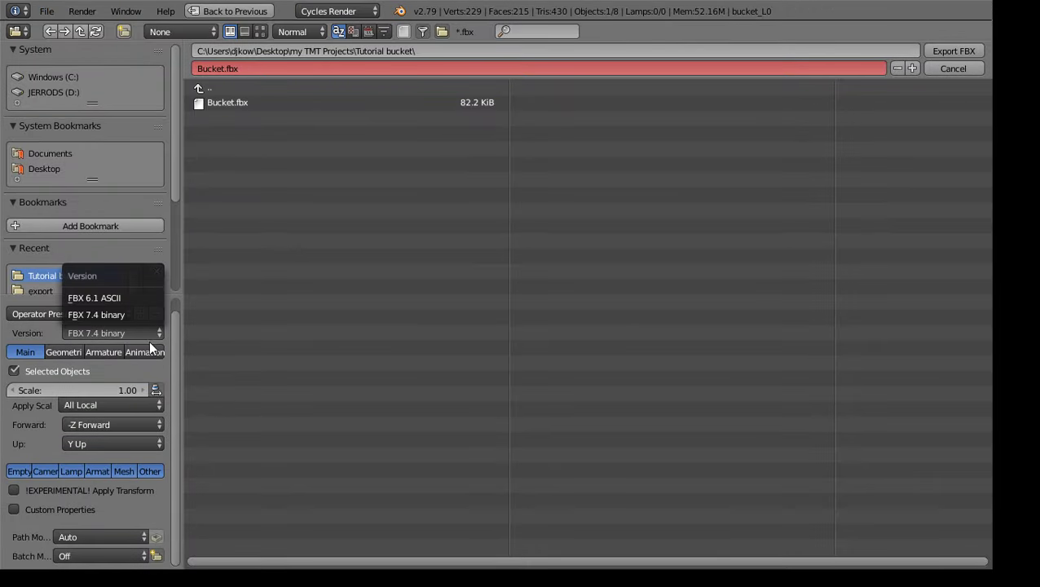
pyautogui.click(136, 297)
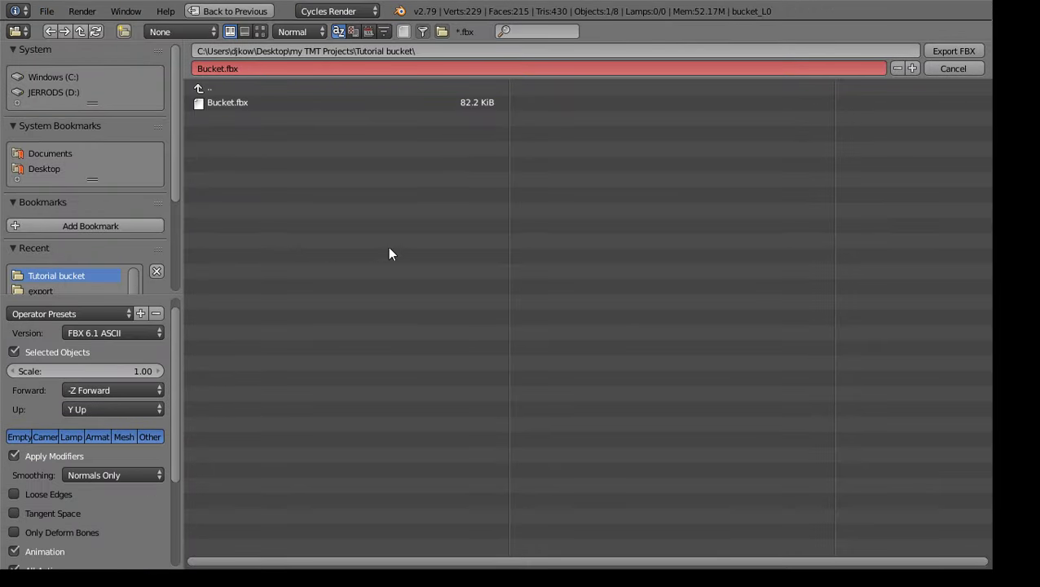
pyautogui.click(942, 69)
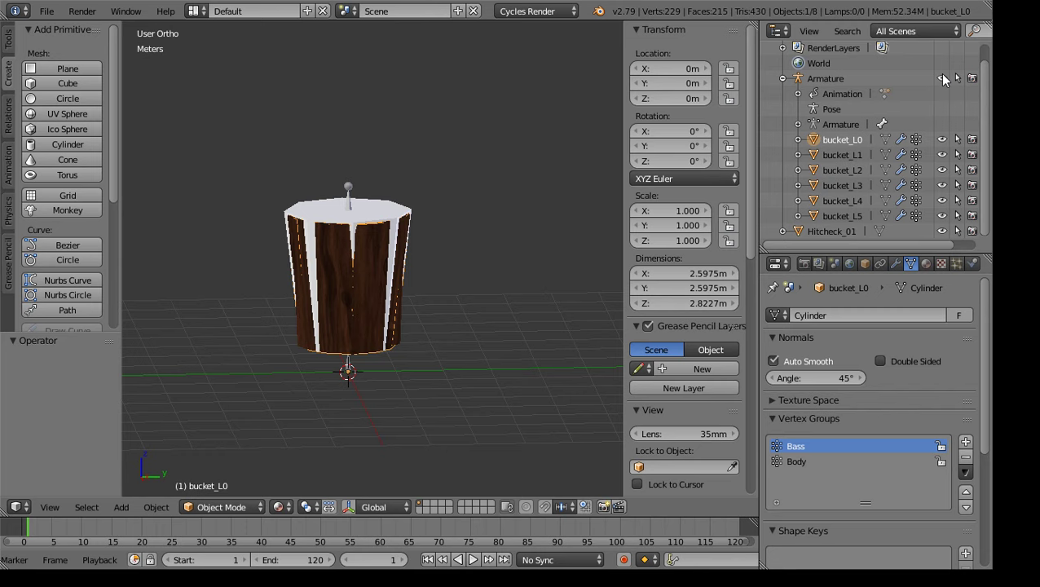
# Select bucket_L0 through bucket_L5, the Armature and Hitcheck_01 in the Outliner
pyautogui.keyDown('shift'); pyautogui.scroll(2, 483, 259); pyautogui.keyUp('shift')
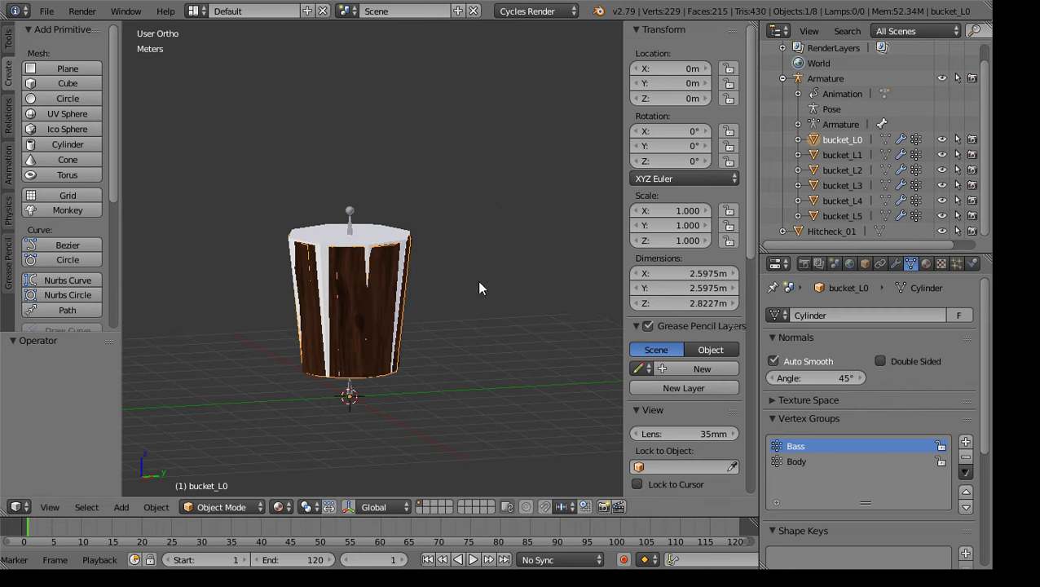
pyautogui.click(837, 216)
pyautogui.keyDown('ctrl'); pyautogui.click(847, 199); pyautogui.keyUp('ctrl')
pyautogui.keyDown('ctrl'); pyautogui.click(840, 186); pyautogui.keyUp('ctrl')
pyautogui.keyDown('ctrl'); pyautogui.click(840, 169); pyautogui.keyUp('ctrl')
pyautogui.keyDown('ctrl'); pyautogui.click(837, 155); pyautogui.keyUp('ctrl')
pyautogui.keyDown('ctrl'); pyautogui.click(835, 139); pyautogui.keyUp('ctrl')
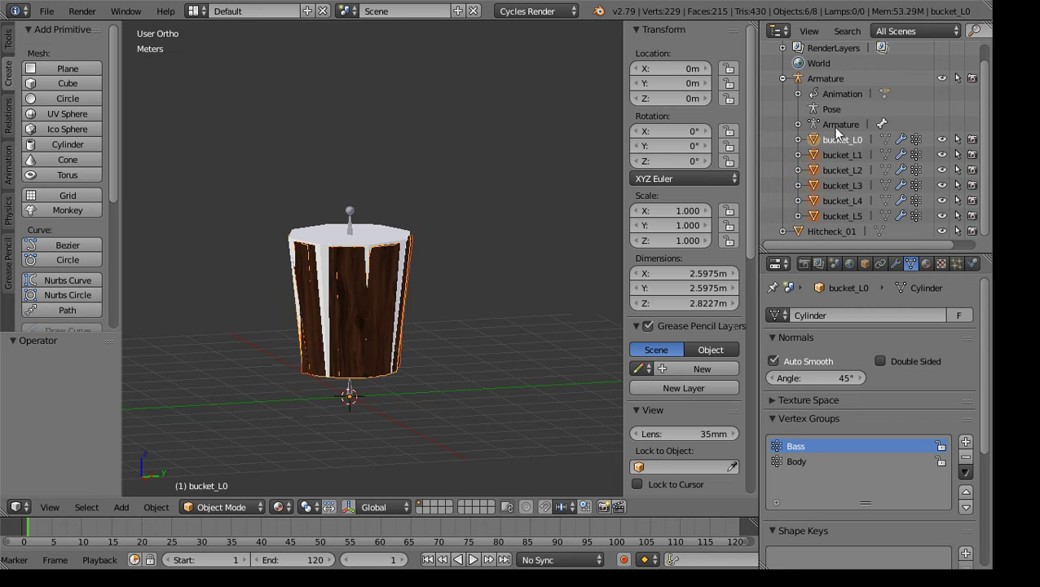
pyautogui.keyDown('ctrl'); pyautogui.click(827, 78); pyautogui.keyUp('ctrl')
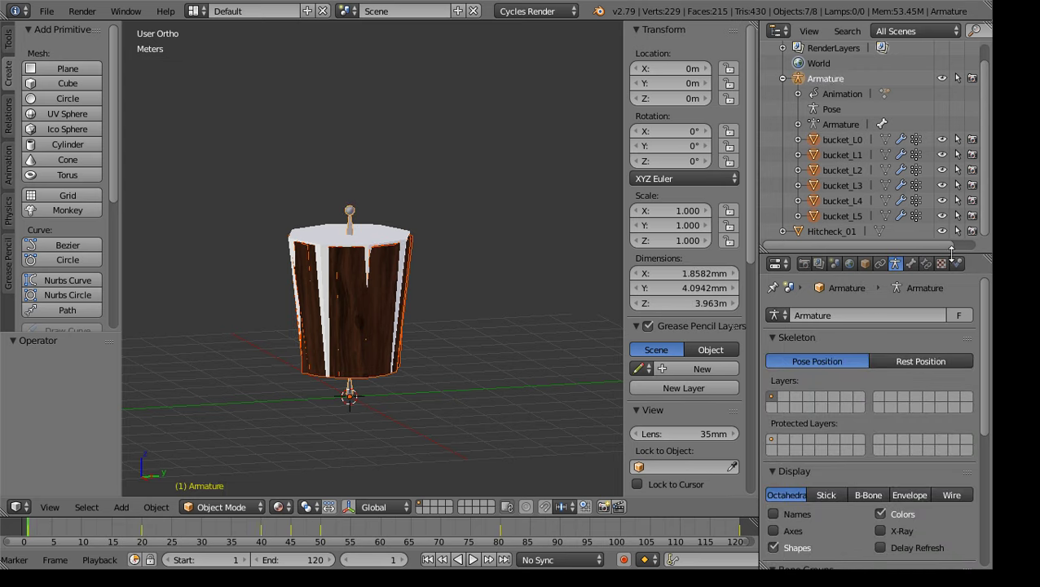
pyautogui.keyDown('ctrl'); pyautogui.click(831, 231); pyautogui.keyUp('ctrl')
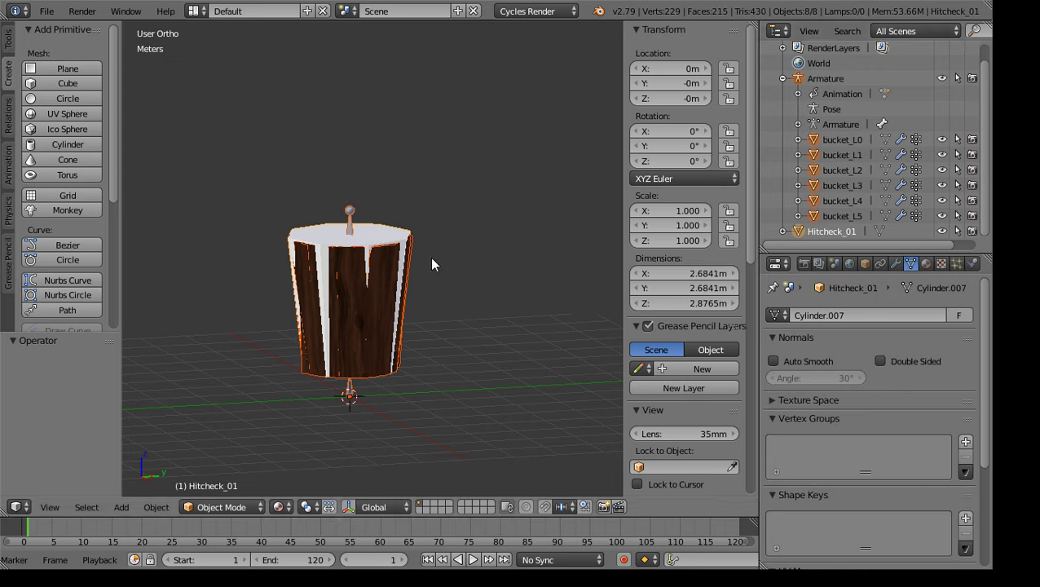
pyautogui.scroll(-2, 431, 263)
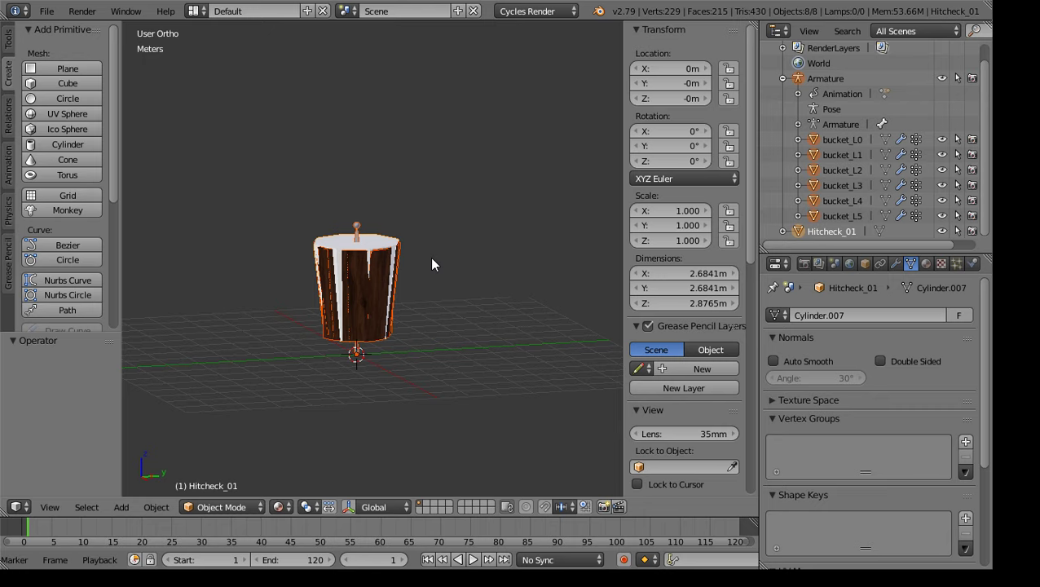
# Rotate the selection -90° around X and apply rotation and scale
pyautogui.press('r')
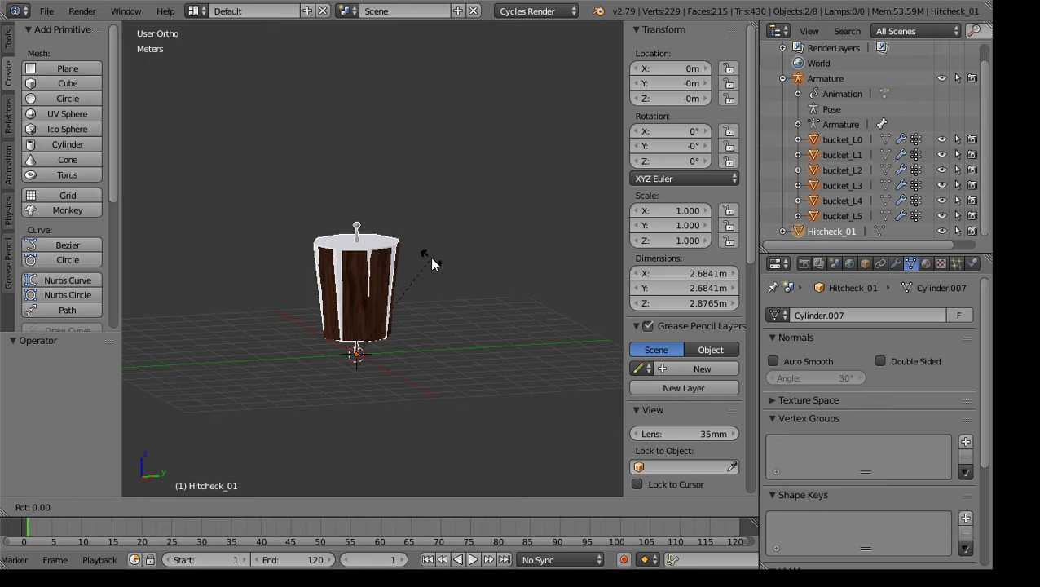
pyautogui.write('x')
pyautogui.write('-90')
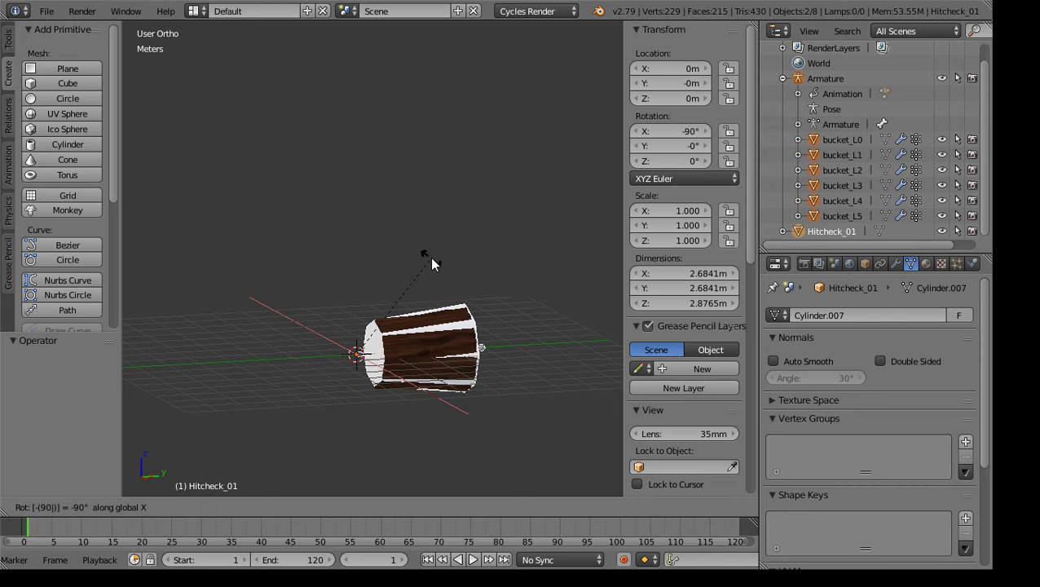
pyautogui.press('Return')
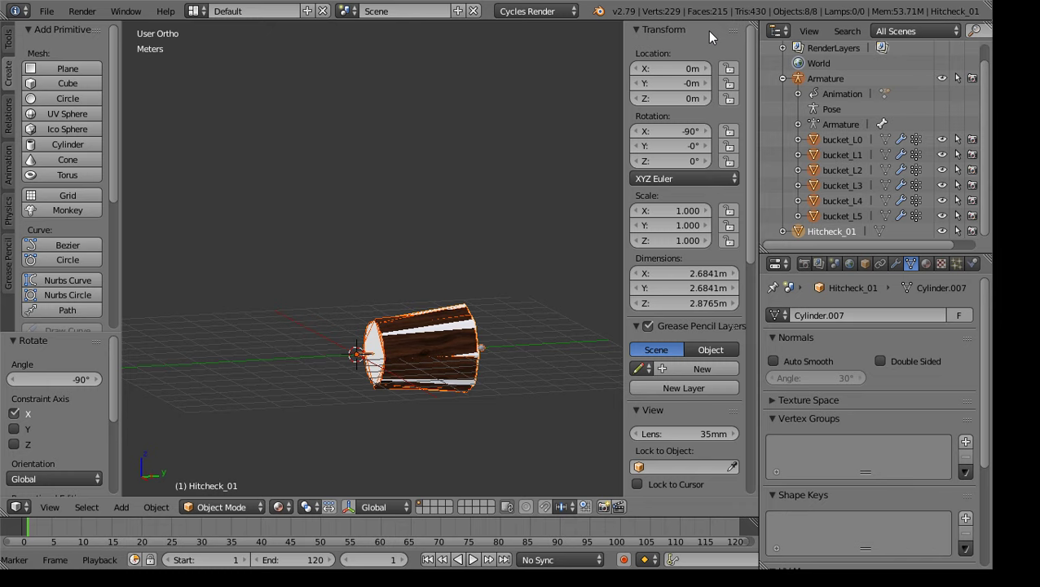
pyautogui.click(201, 507)
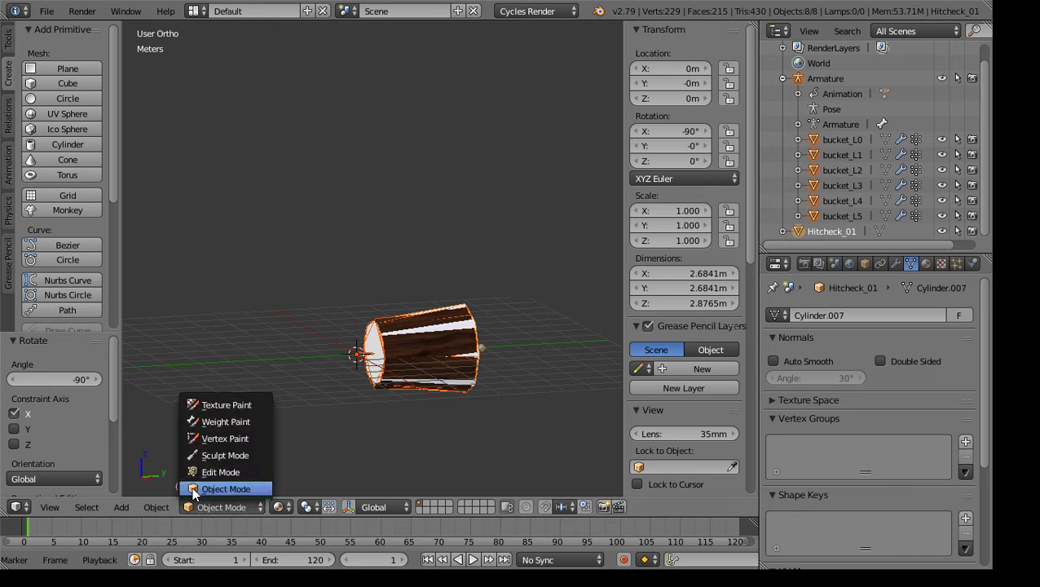
pyautogui.click(156, 506)
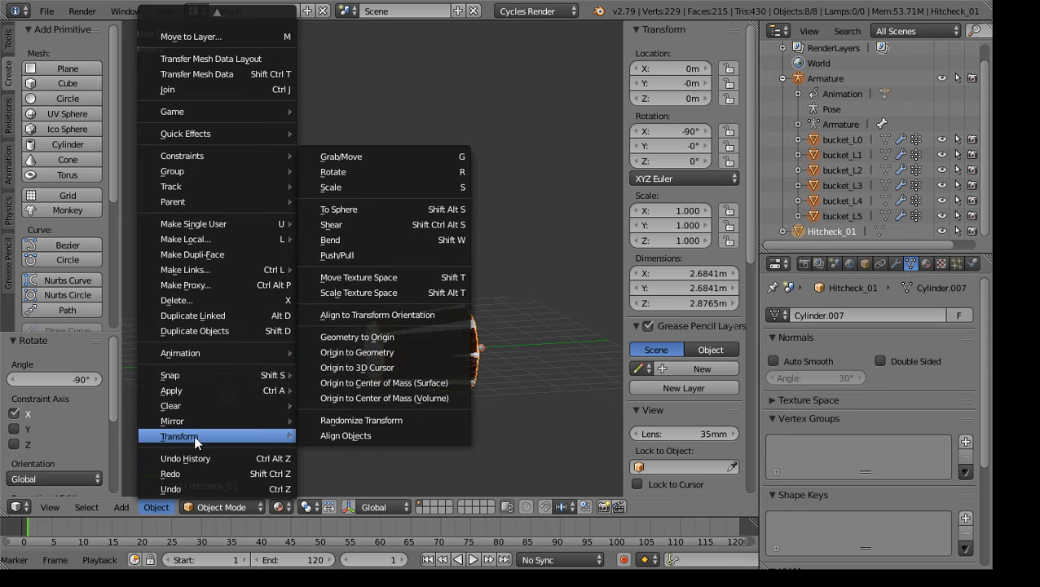
pyautogui.moveTo(207, 393)
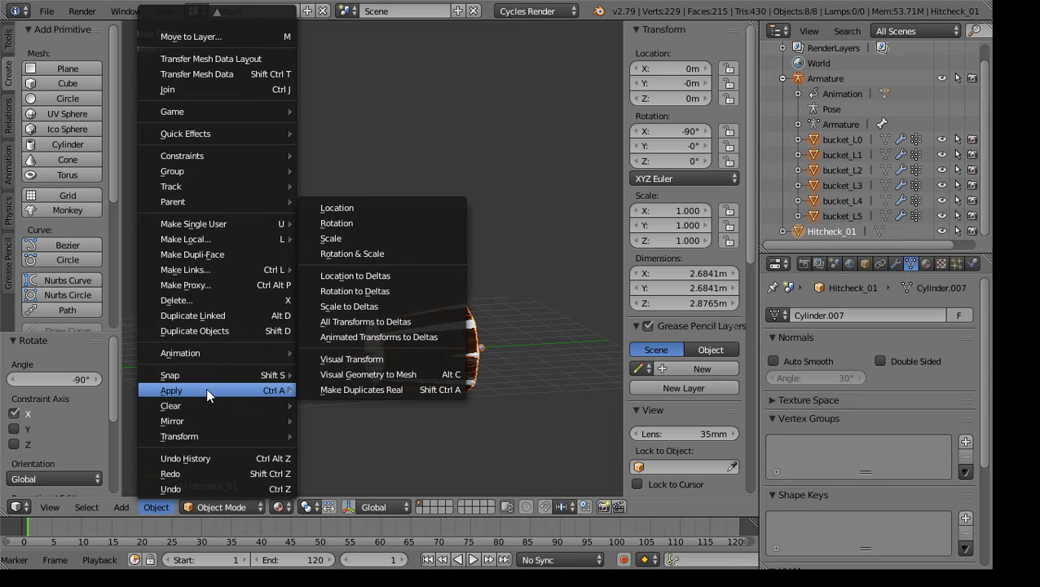
pyautogui.click(367, 254)
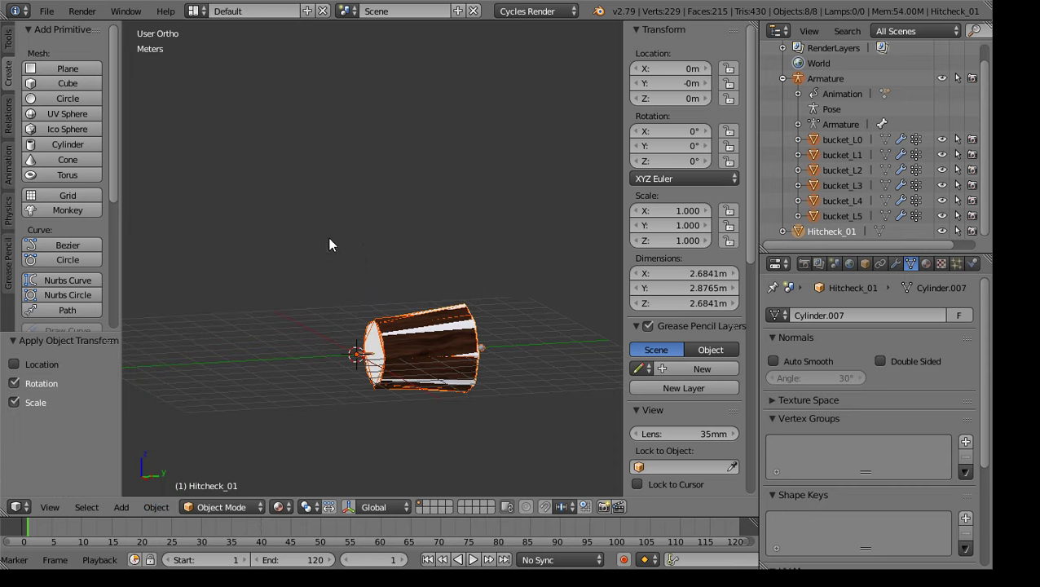
pyautogui.click(46, 12)
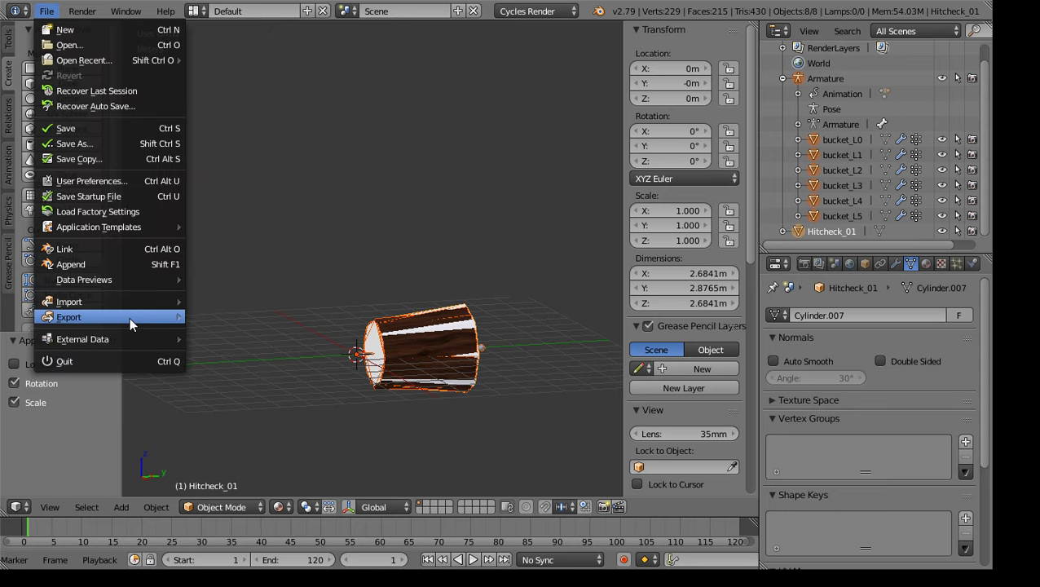
pyautogui.moveTo(130, 317)
pyautogui.click(264, 364)
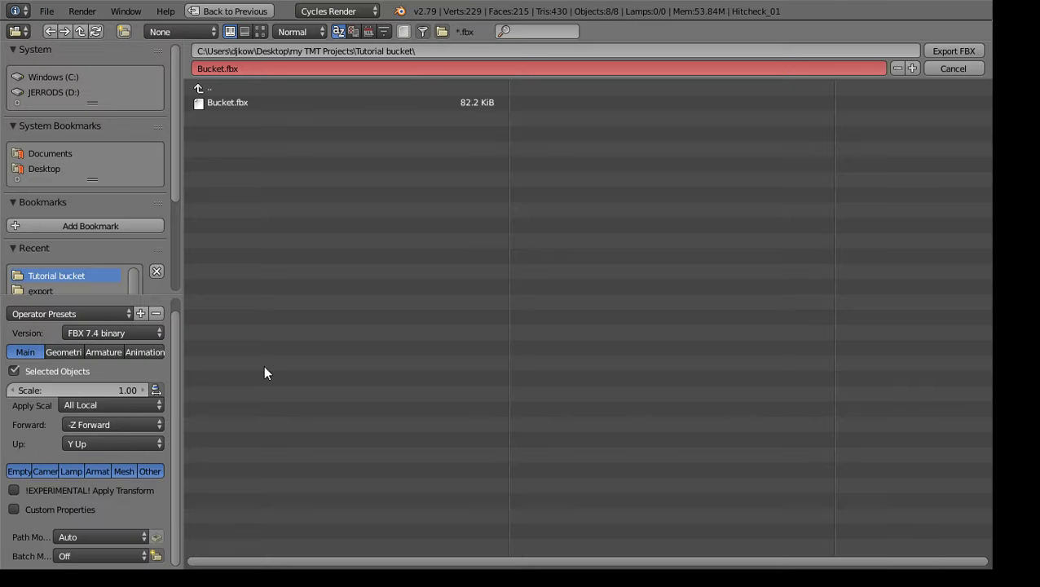
pyautogui.click(131, 332)
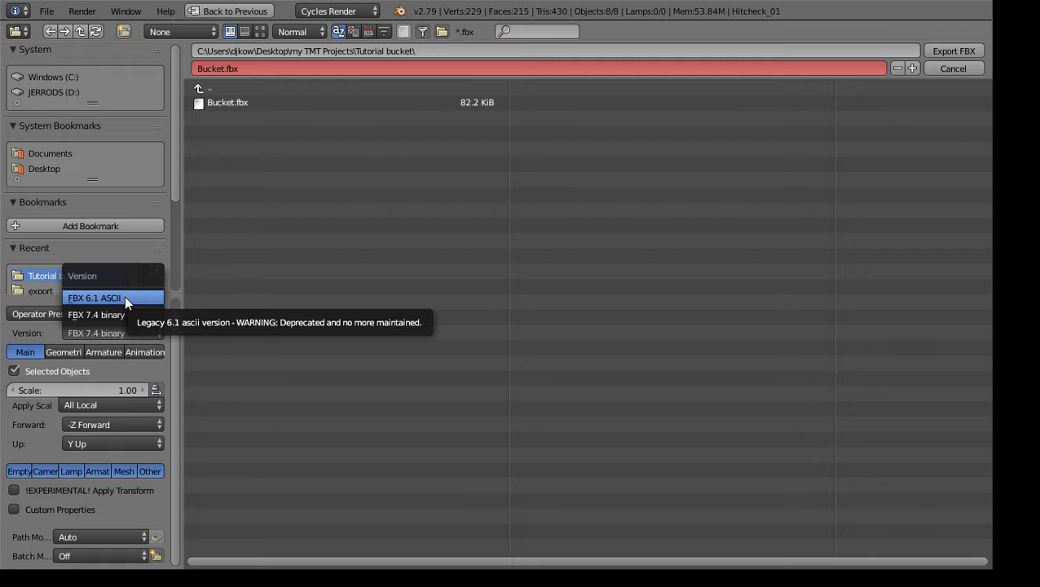
pyautogui.click(124, 298)
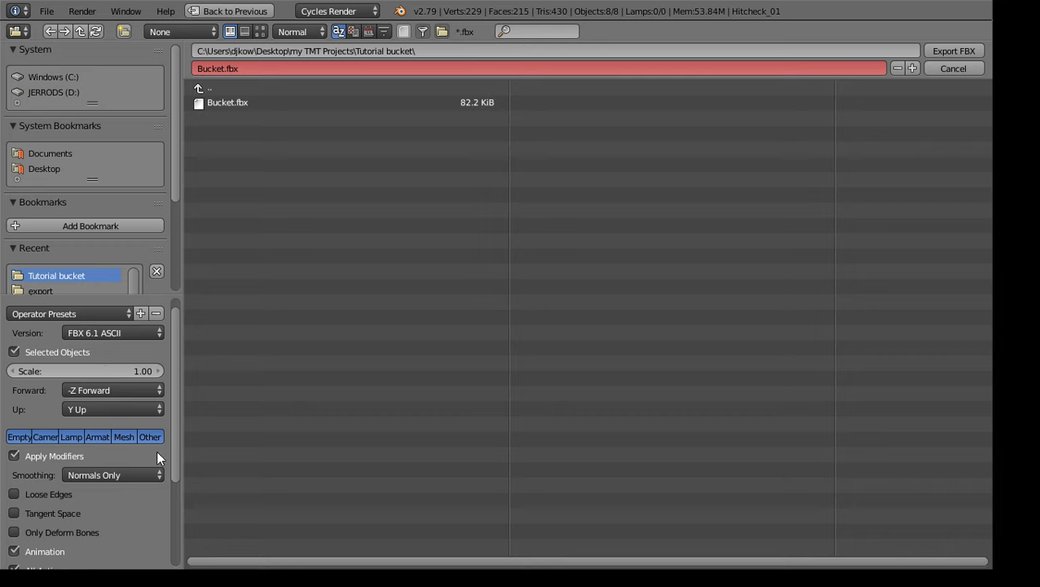
pyautogui.scroll(-5, 111, 432)
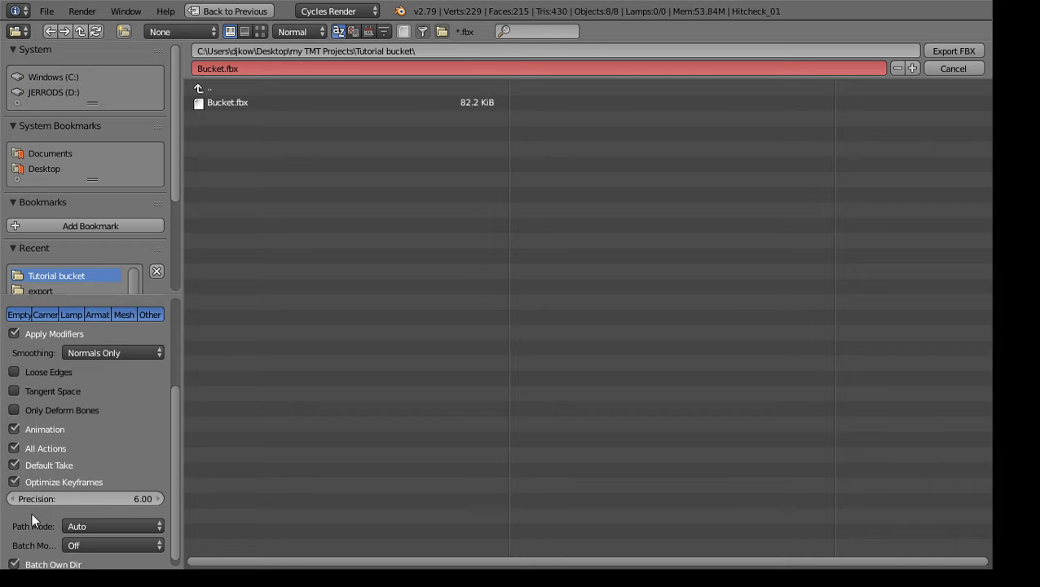
pyautogui.scroll(-1, 32, 512)
pyautogui.scroll(5, 88, 437)
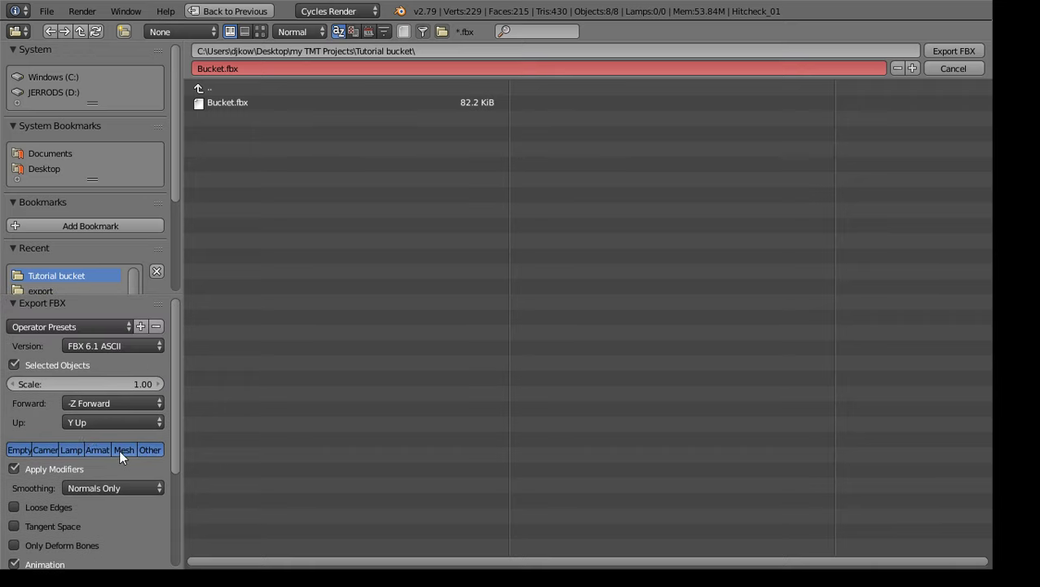
pyautogui.click(122, 403)
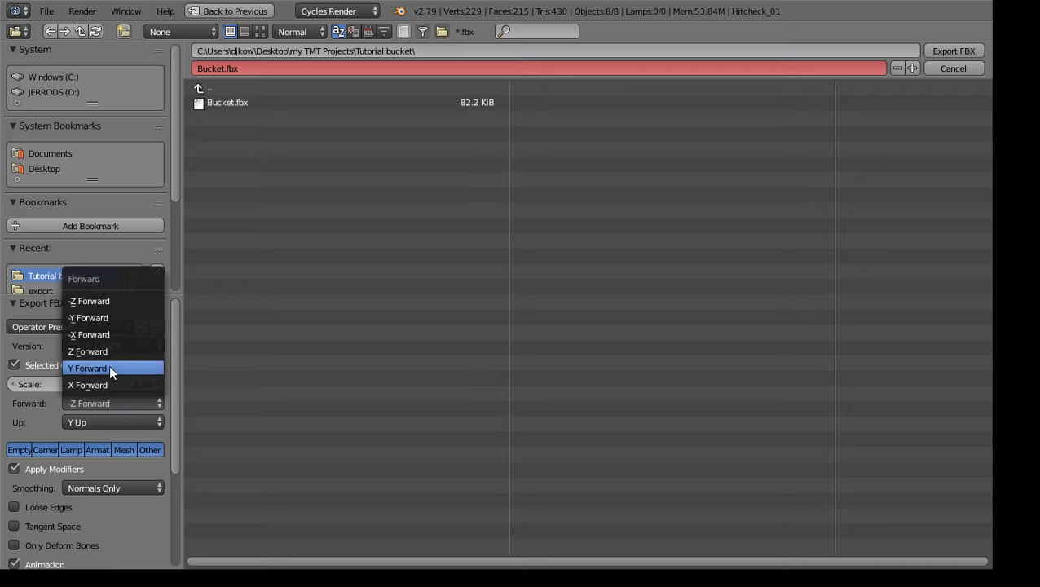
pyautogui.click(110, 368)
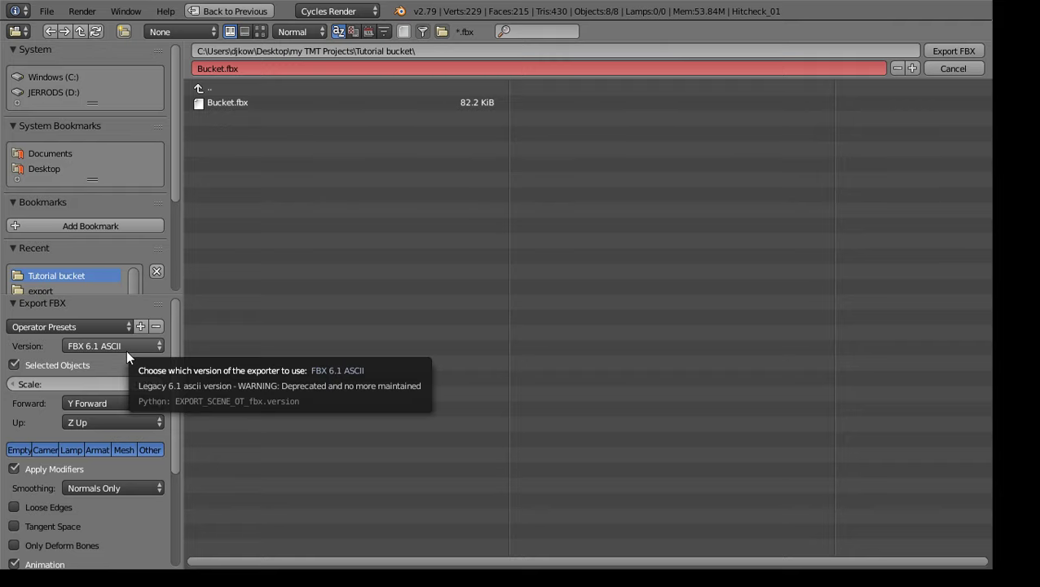
pyautogui.click(963, 70)
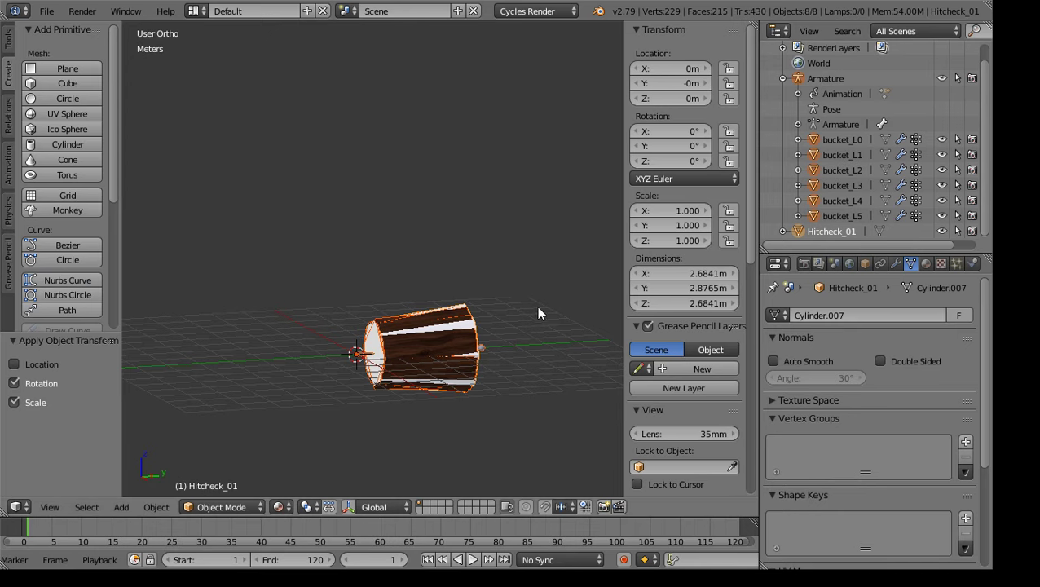